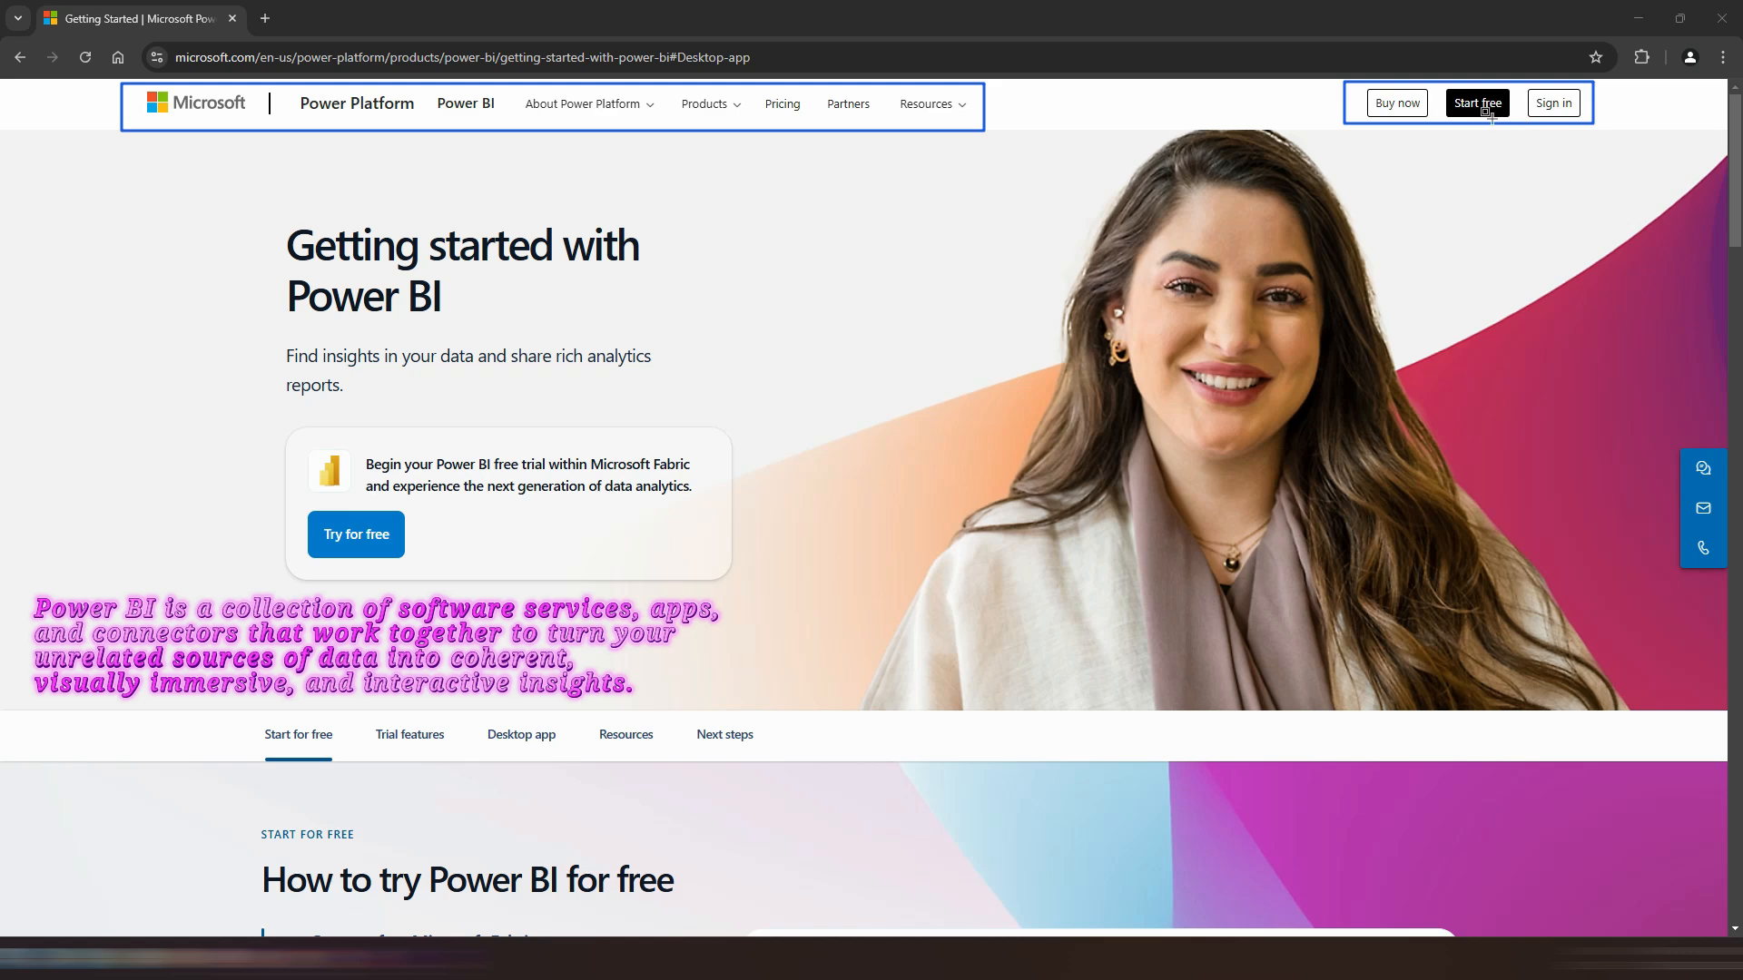
# Step: Scroll through the Power BI getting started page and go to its Desktop app section
pyautogui.scroll(-15, 415, 552)
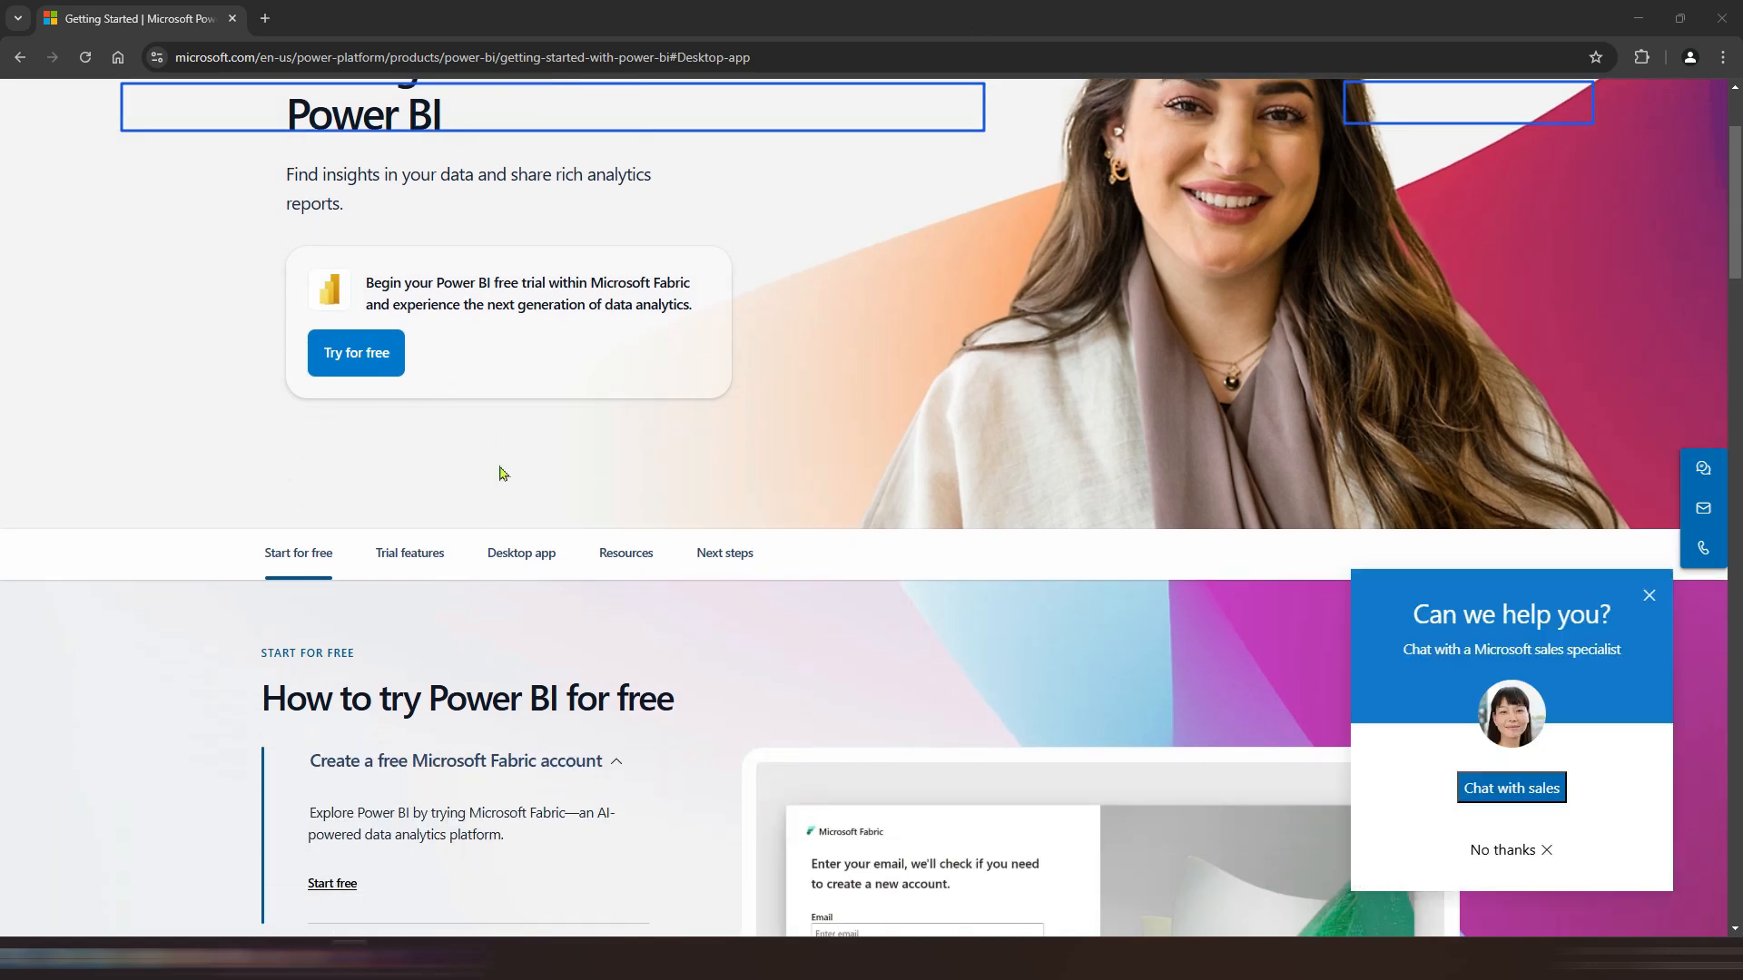
pyautogui.scroll(12, 526, 507)
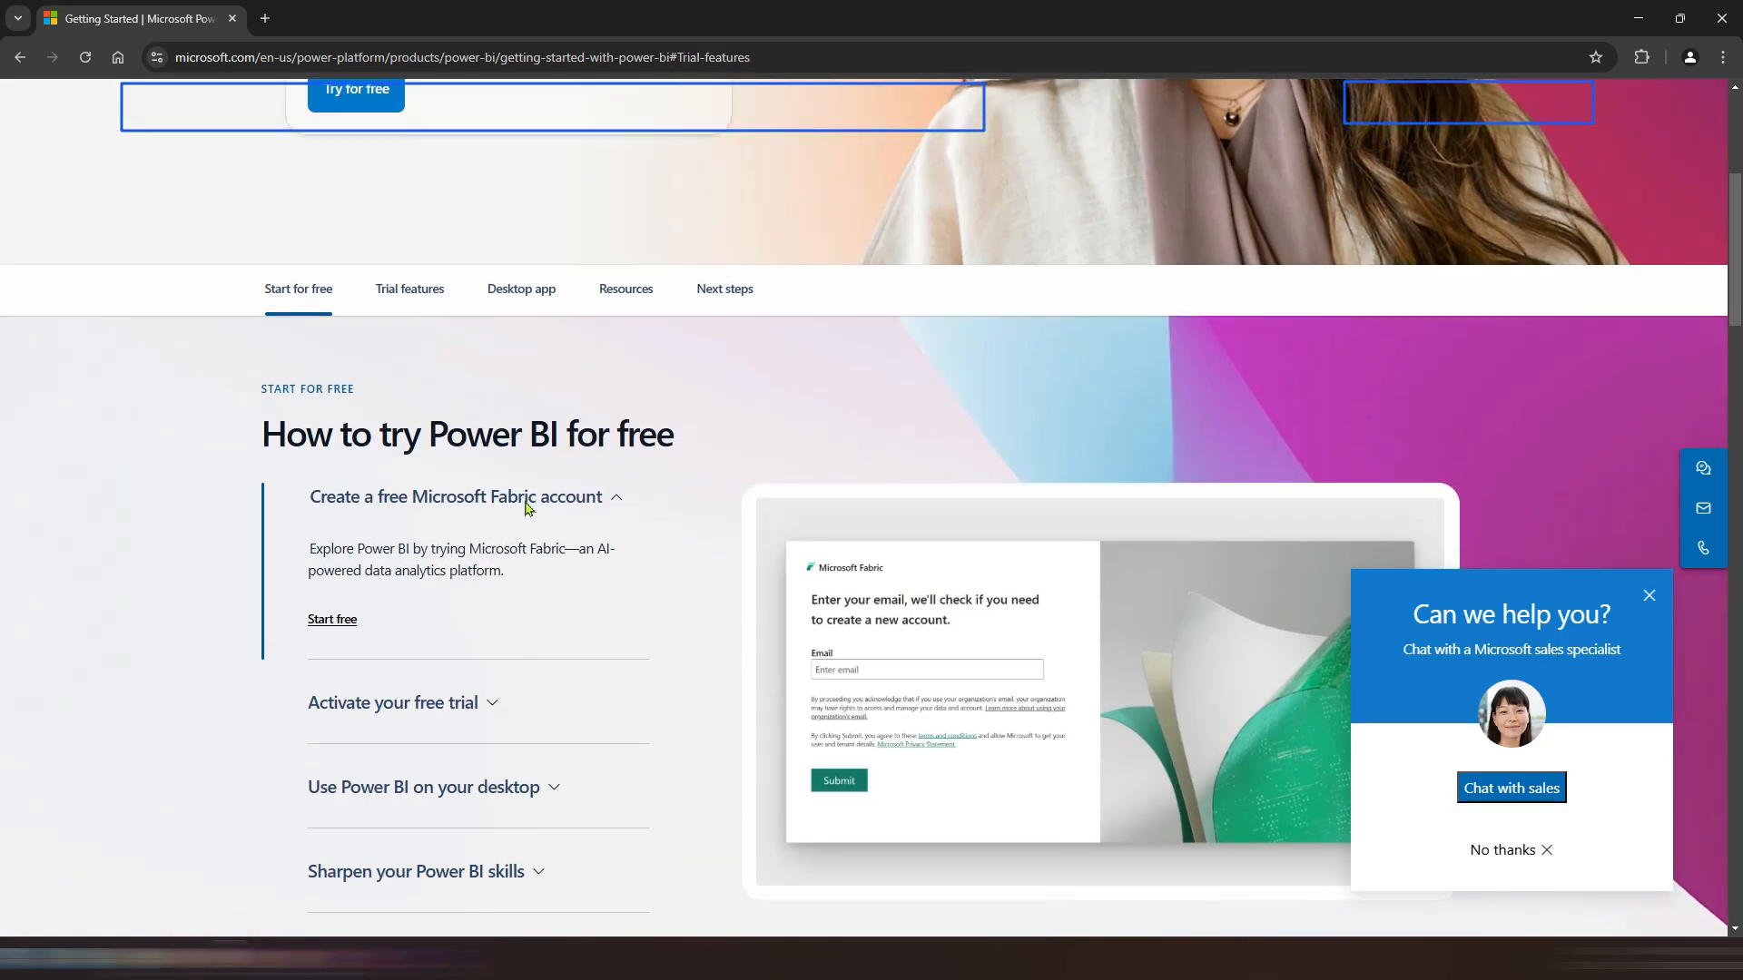
pyautogui.click(500, 291)
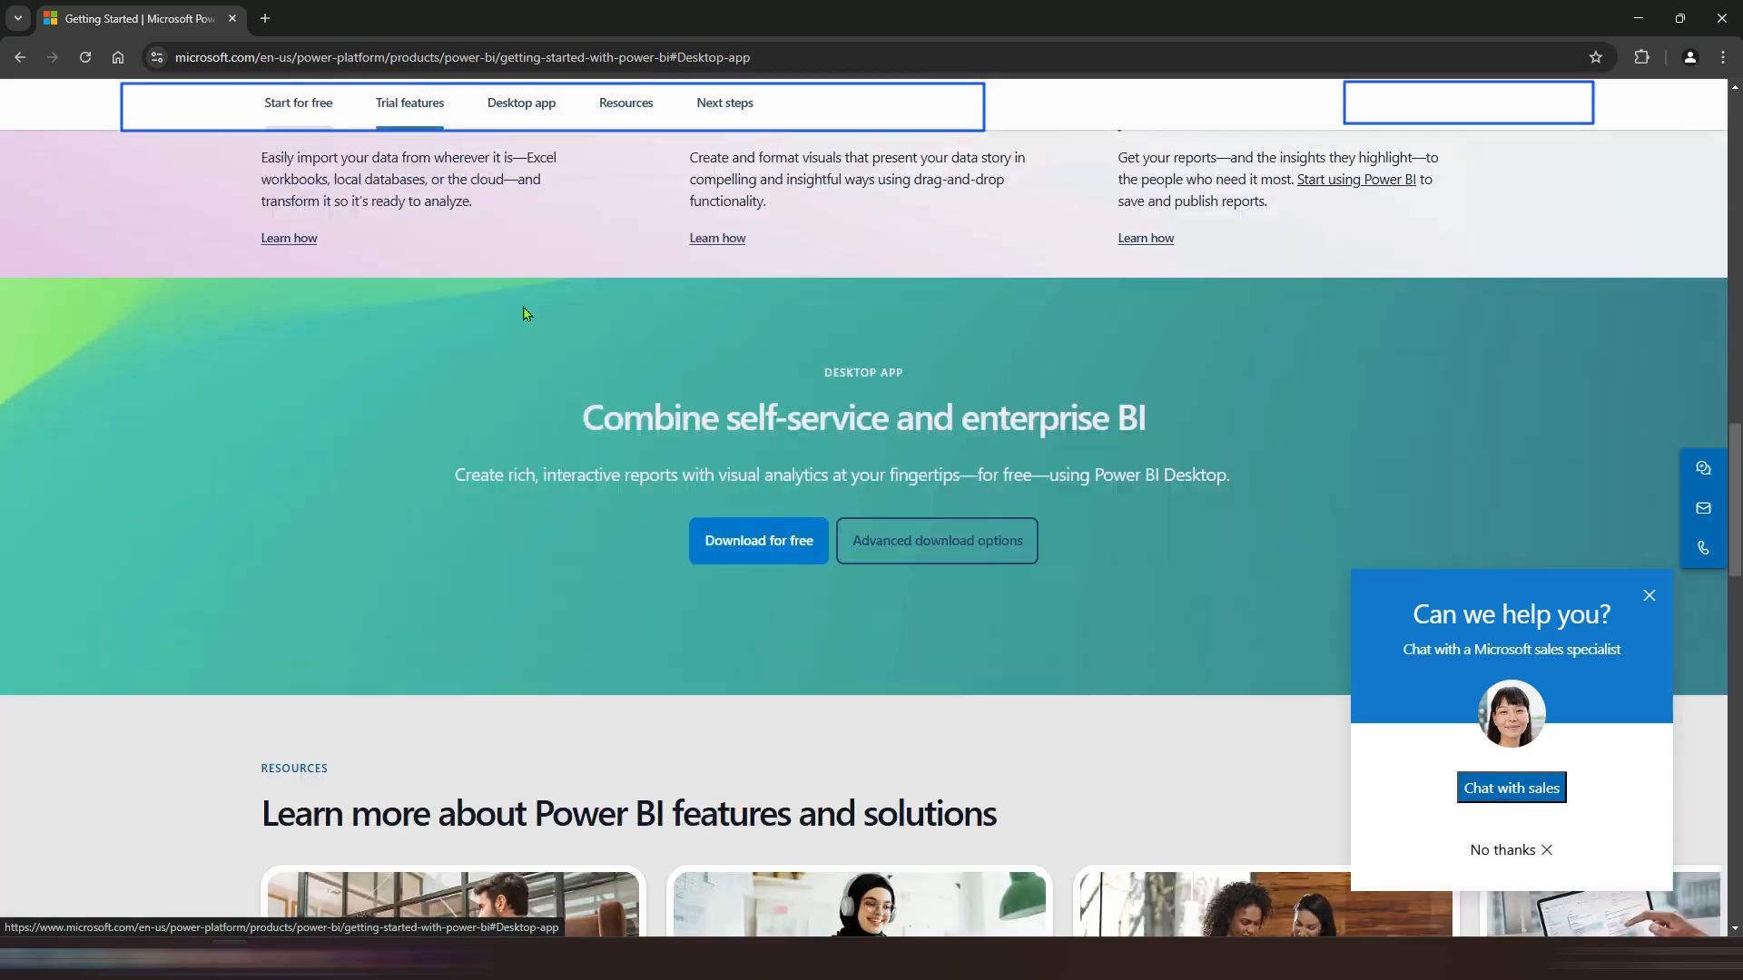
# Step: Open the advanced download options for Power BI Desktop and scroll through the download page
pyautogui.click(902, 396)
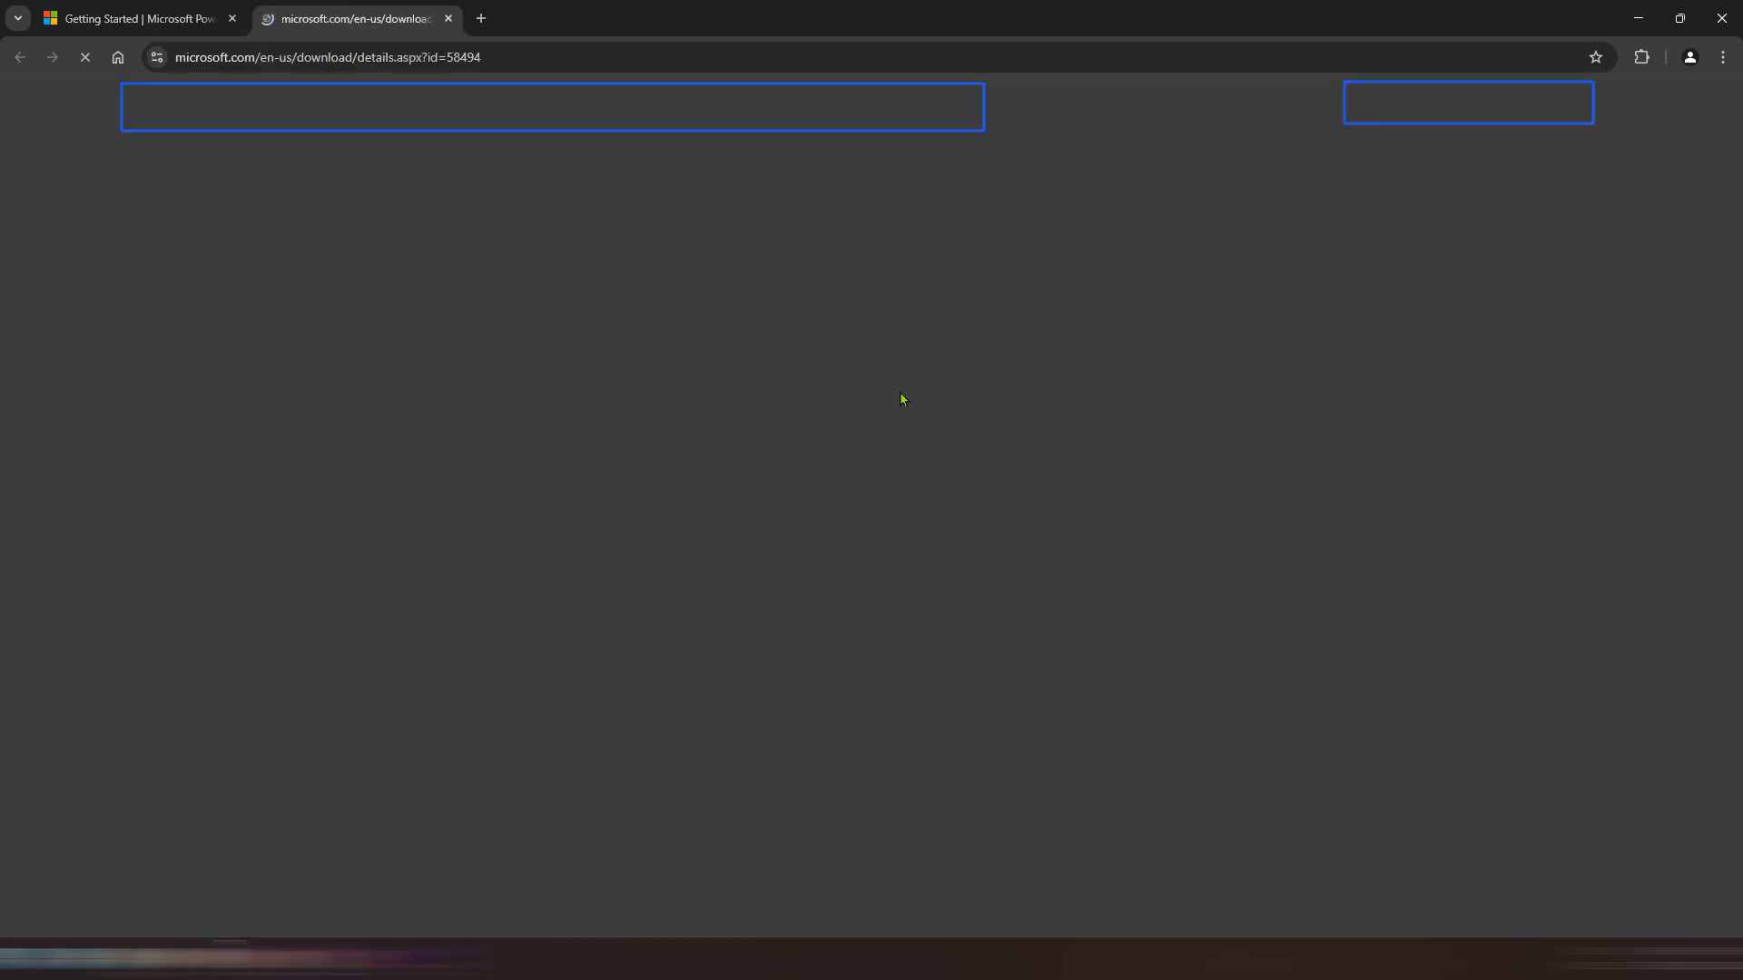
pyautogui.scroll(-2, 657, 662)
pyautogui.scroll(-2, 557, 712)
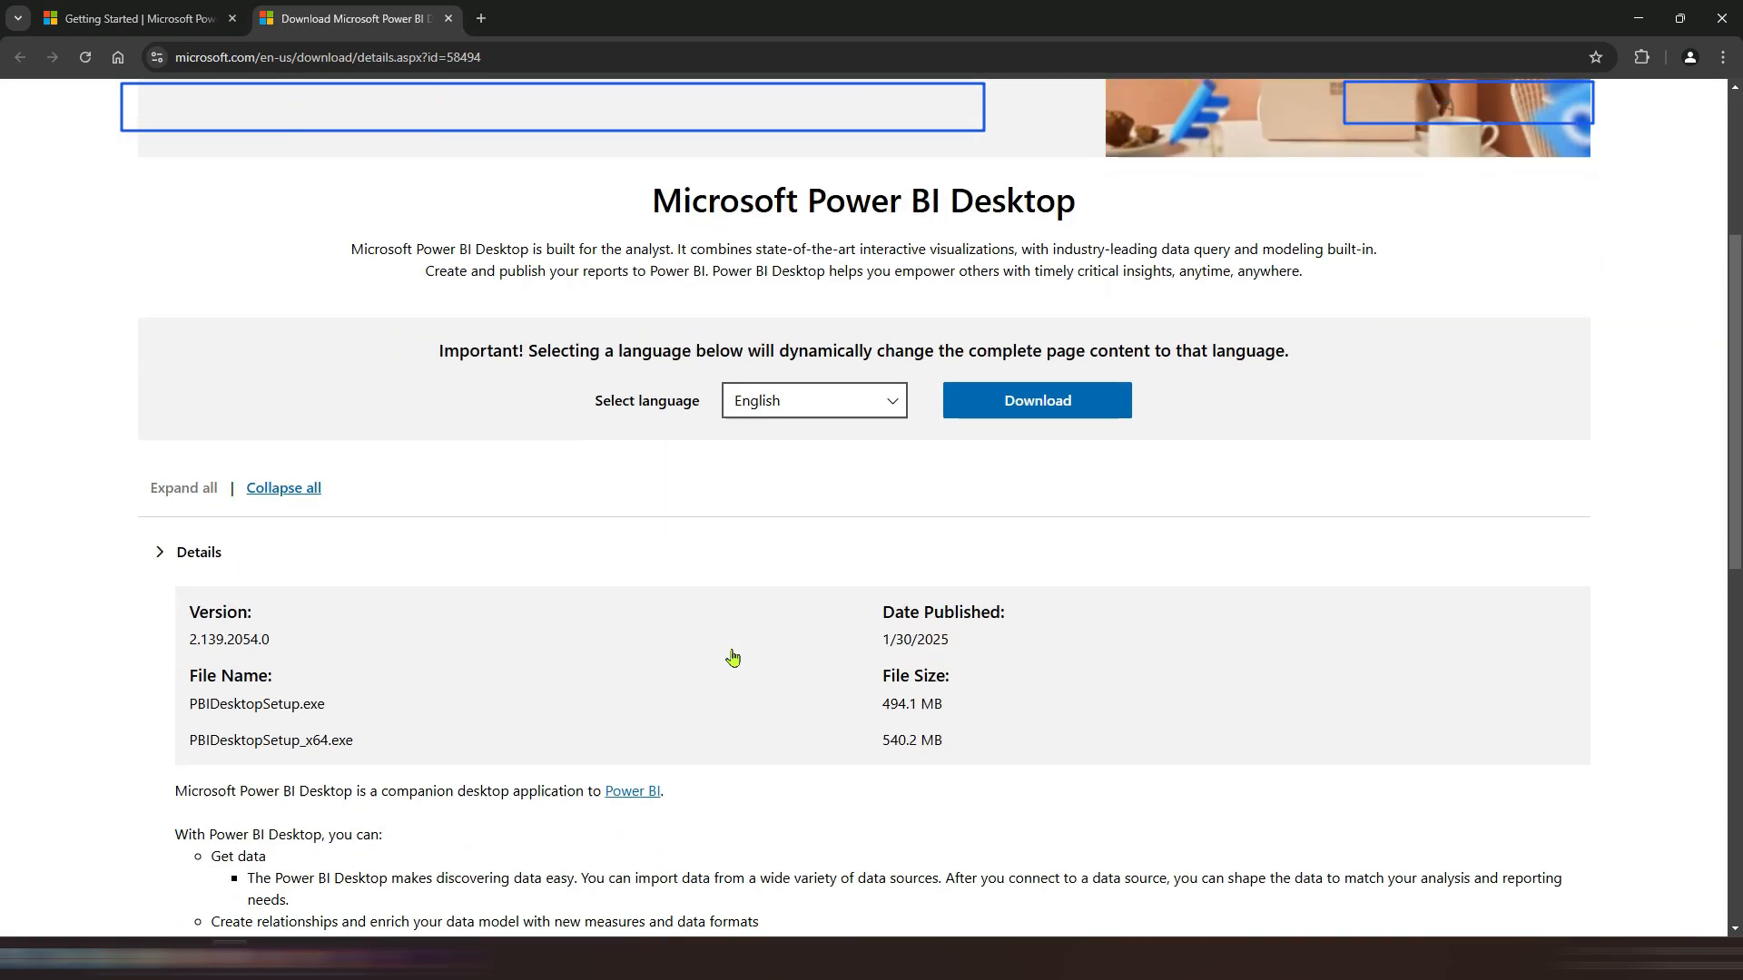
pyautogui.scroll(4, 735, 658)
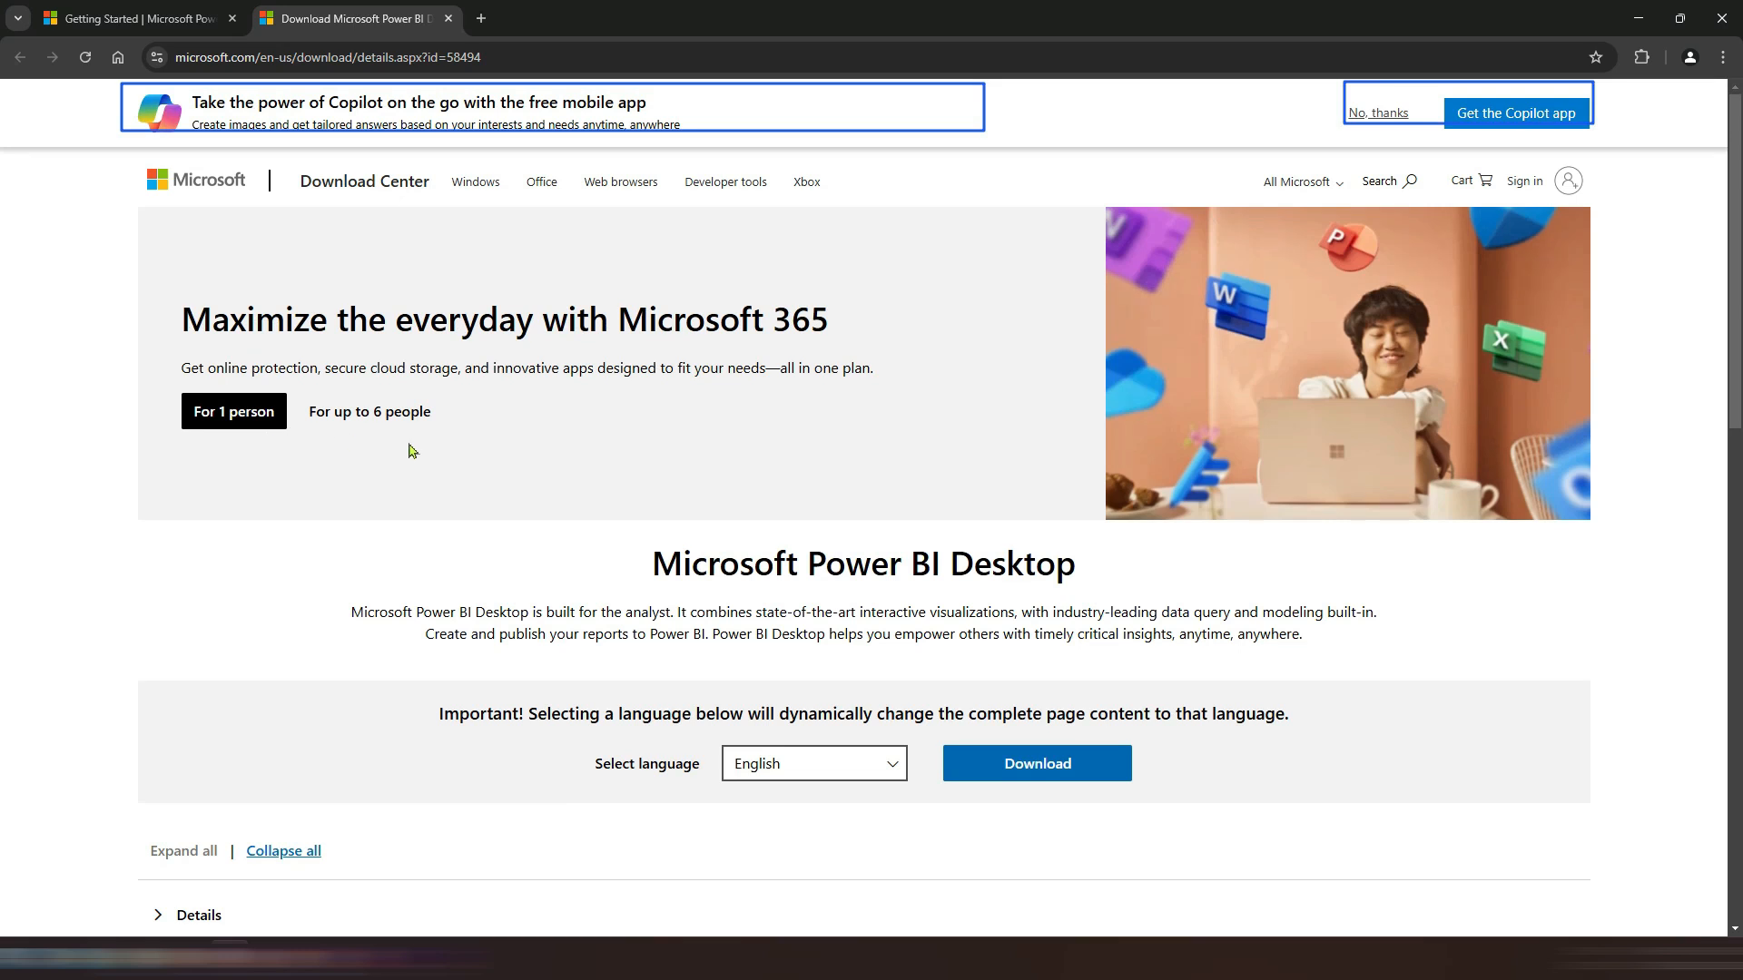
# Step: Browse the language options for the Power BI Desktop download, keeping English selected
pyautogui.scroll(-3, 590, 363)
pyautogui.moveTo(641, 268); pyautogui.dragTo(1307, 365)
pyautogui.click(953, 392)
pyautogui.click(892, 502)
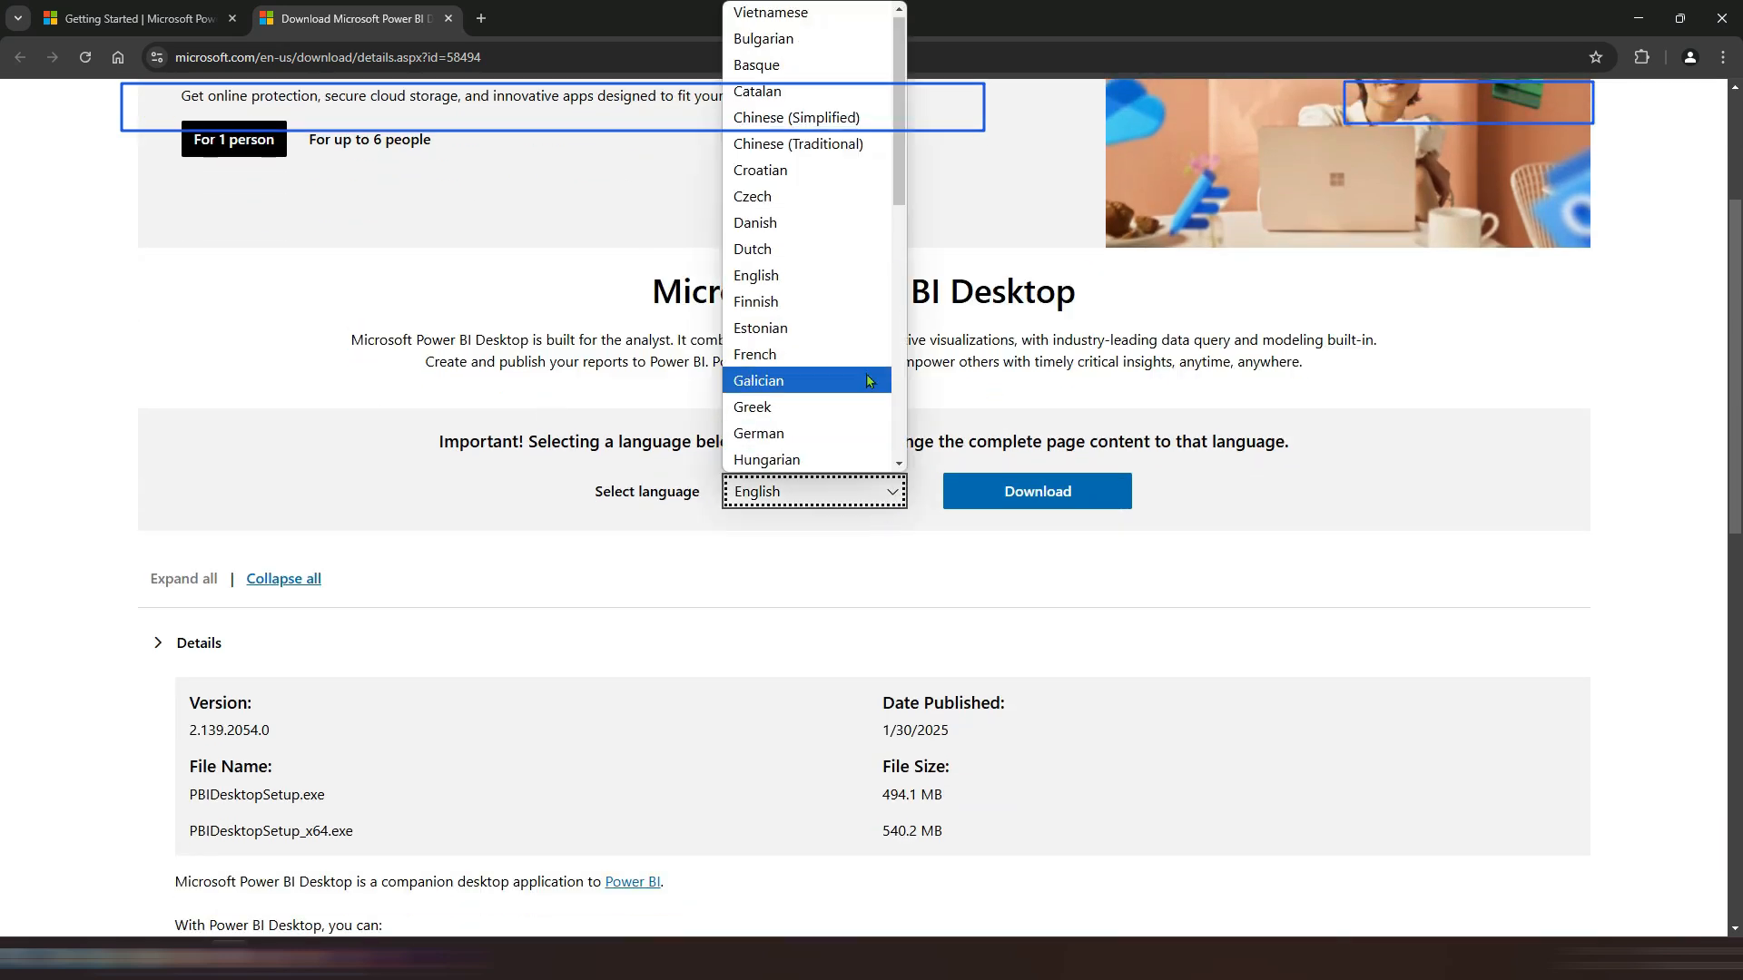
pyautogui.click(1381, 27)
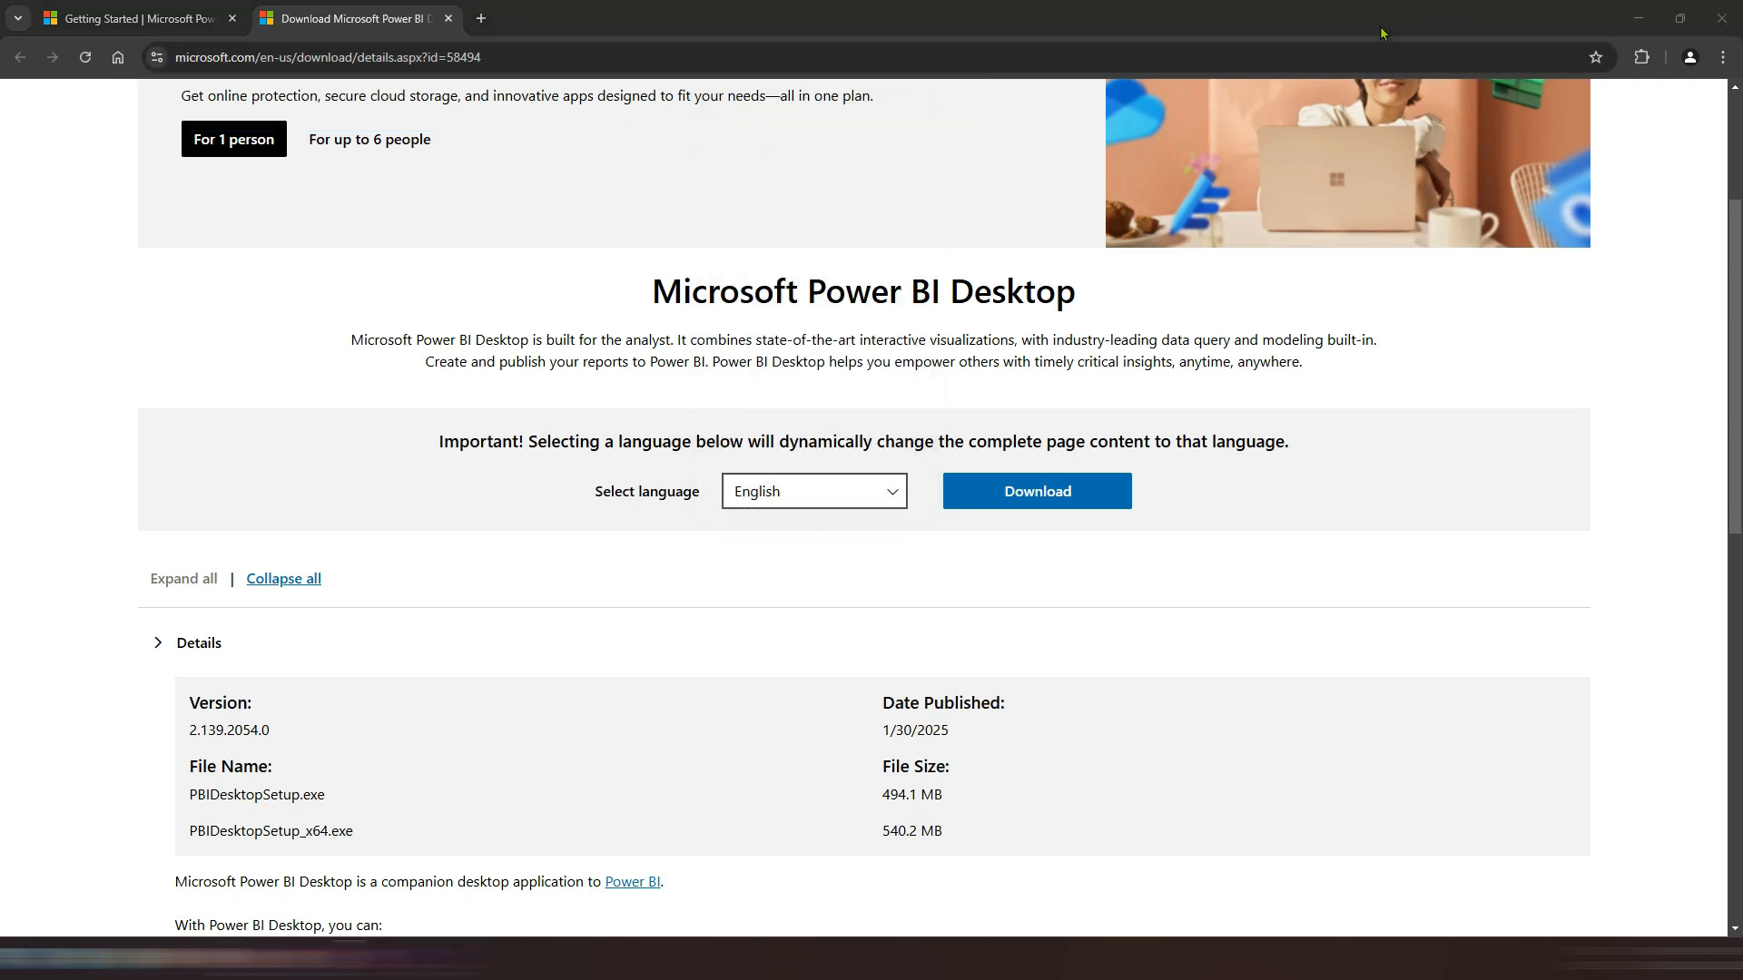
pyautogui.click(890, 501)
pyautogui.scroll(-4, 937, 351)
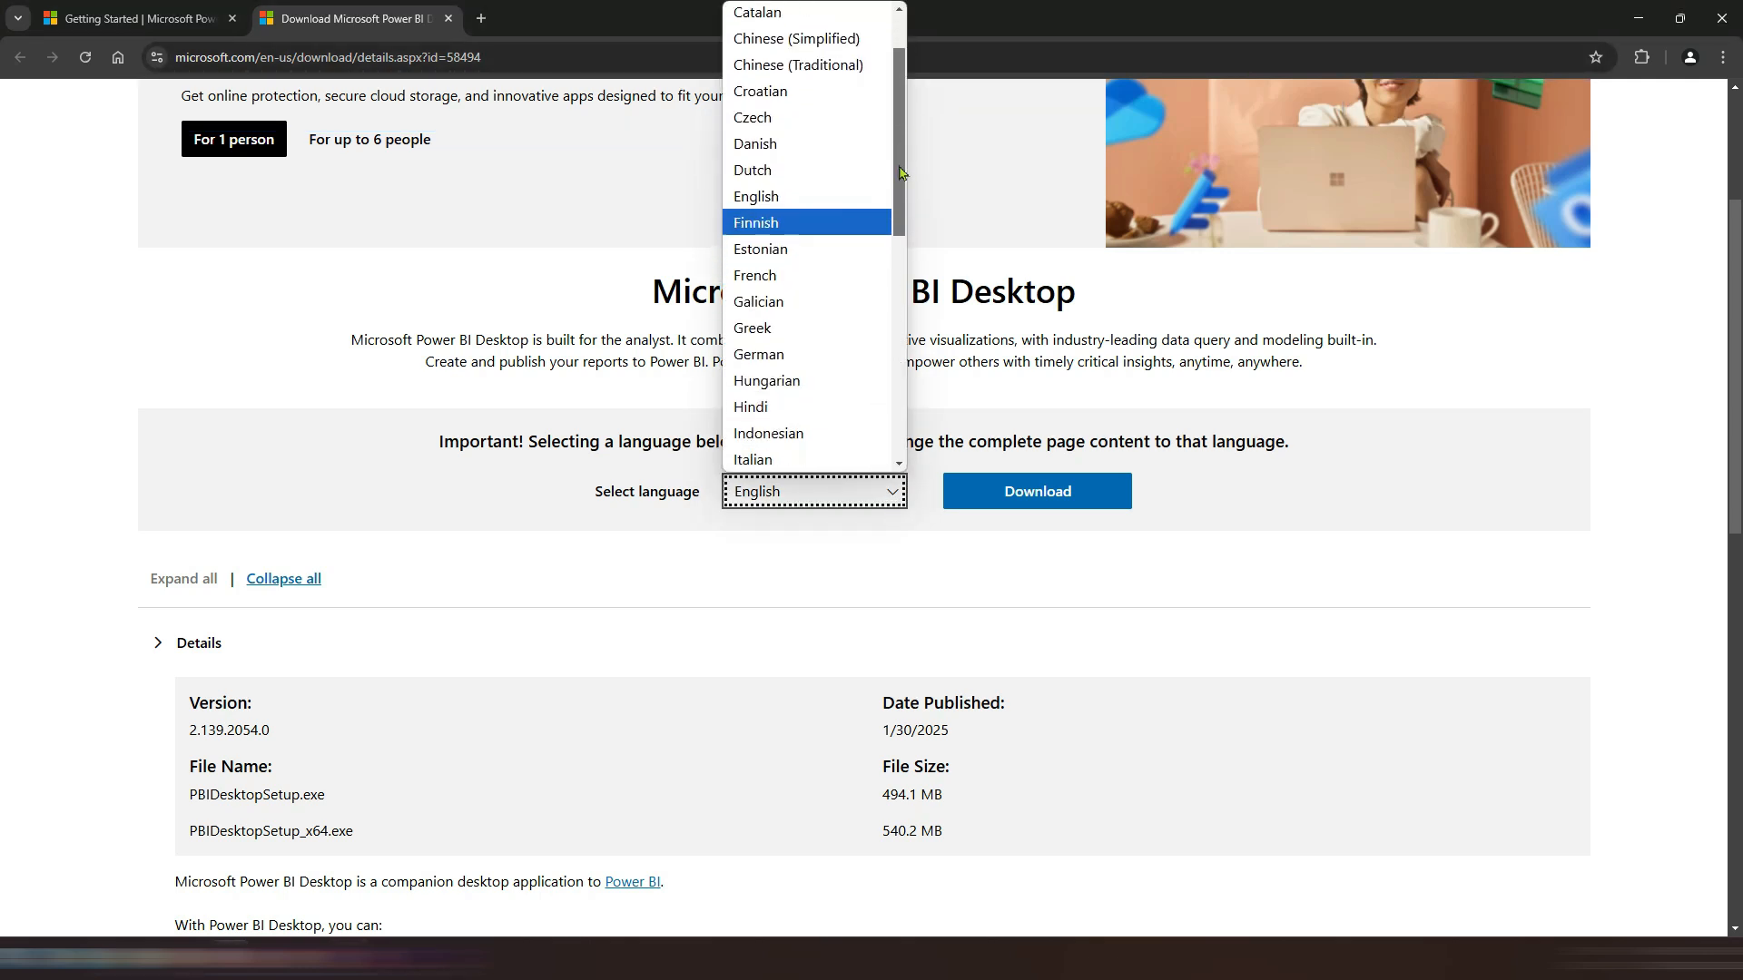
pyautogui.moveTo(937, 351); pyautogui.dragTo(913, 96)
pyautogui.click(811, 564)
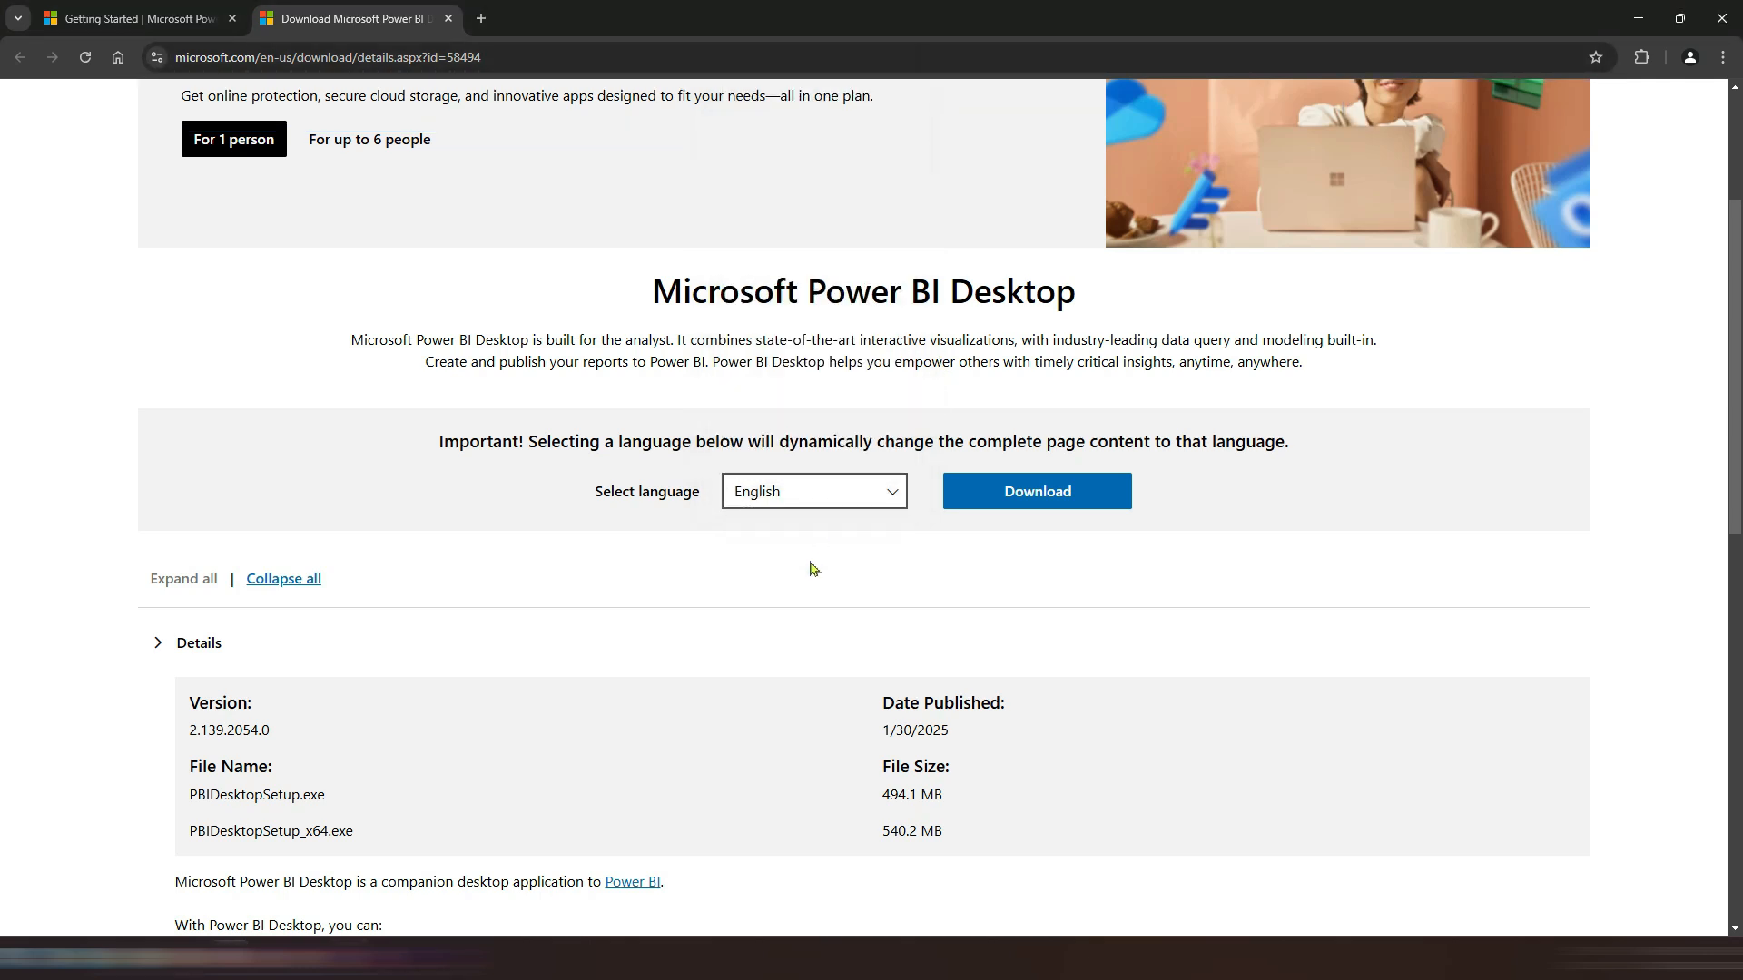
# Step: Read through the list of what Power BI Desktop can do, highlighting each feature description
pyautogui.scroll(-1, 348, 610)
pyautogui.scroll(-3, 349, 610)
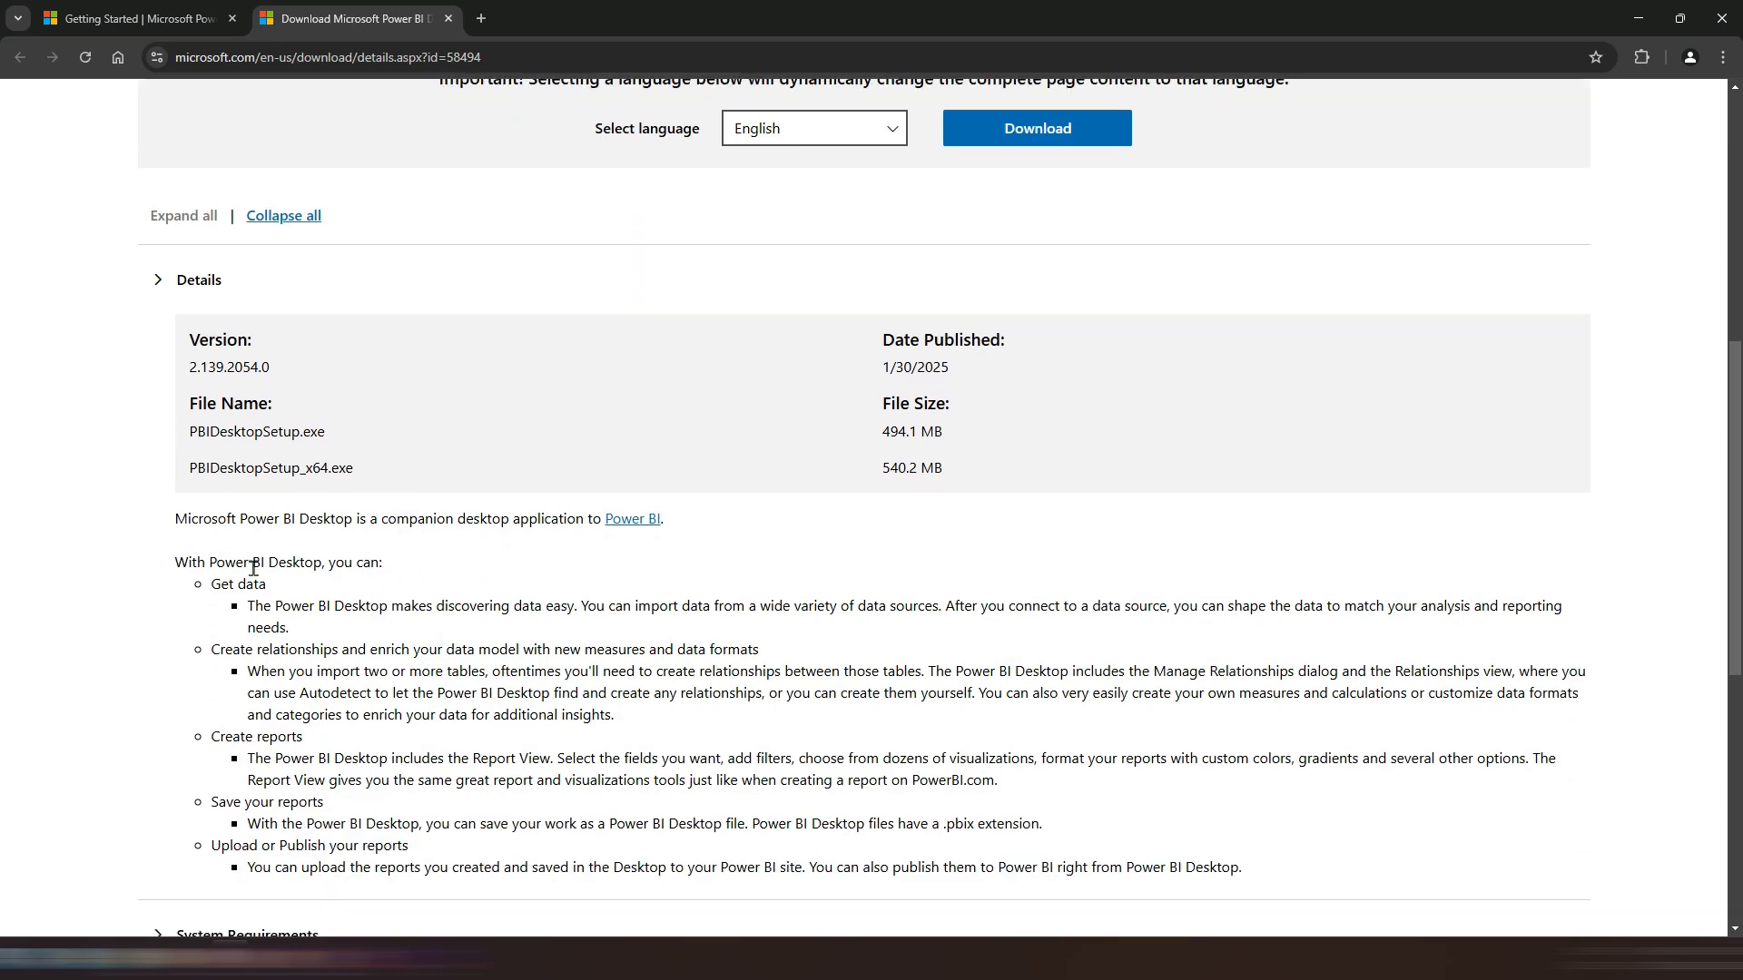
pyautogui.moveTo(179, 565); pyautogui.dragTo(309, 632)
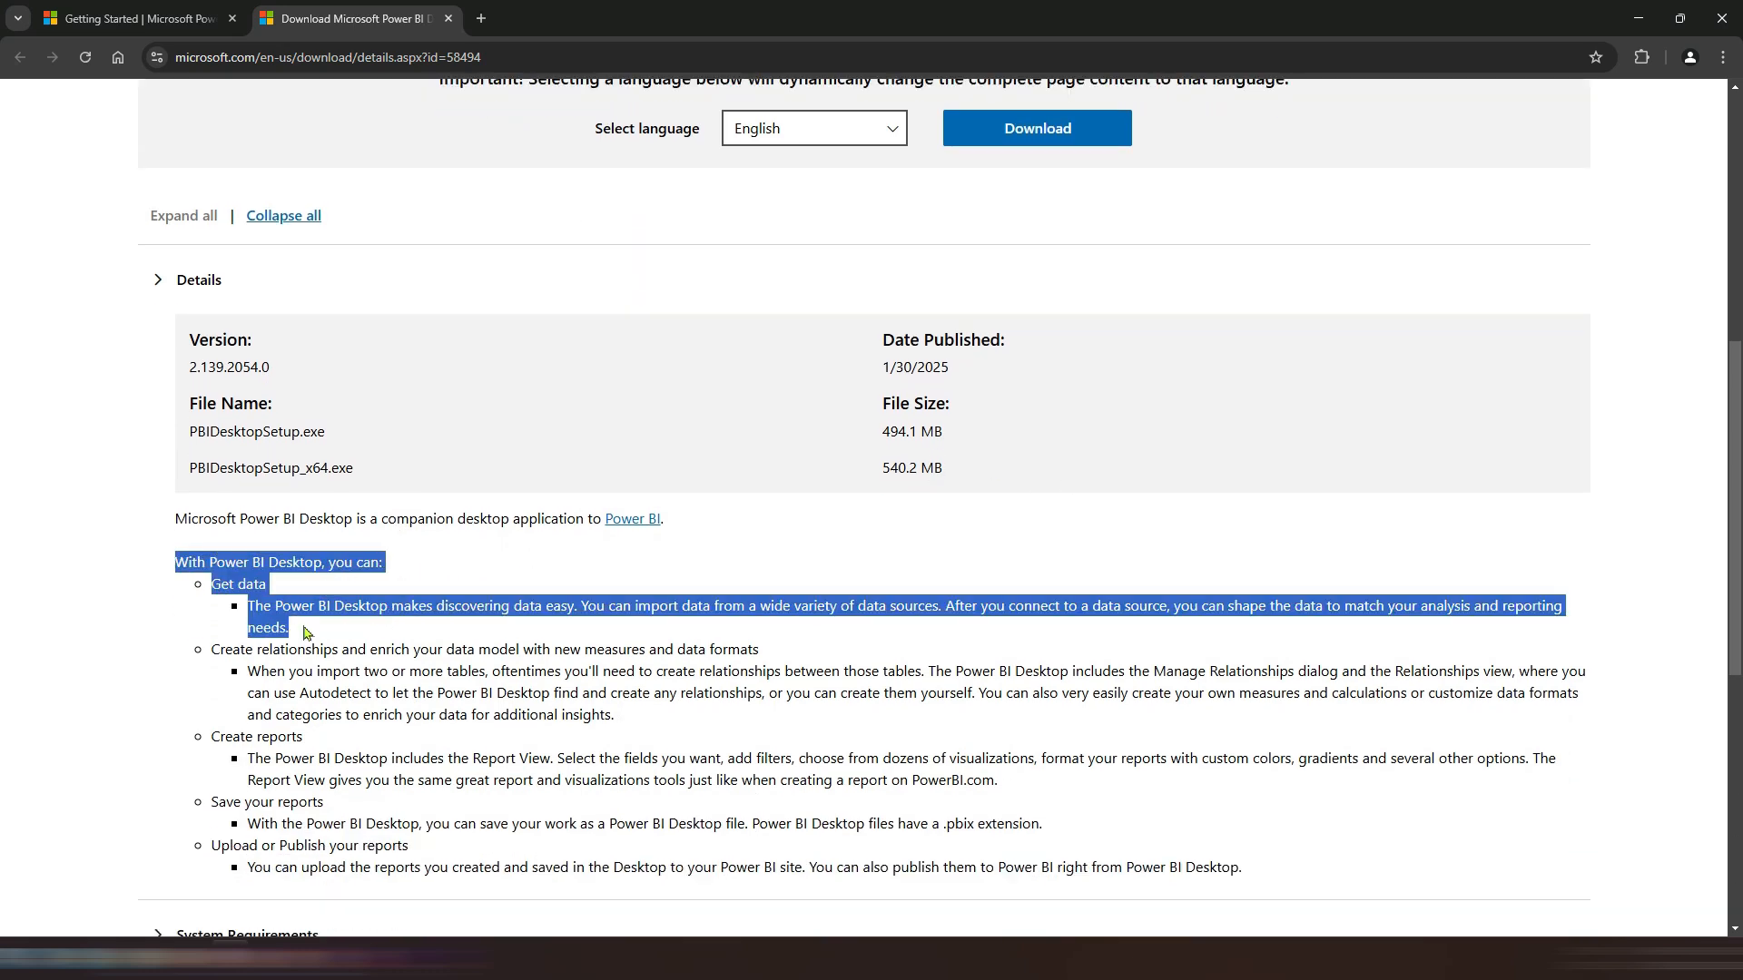
pyautogui.click(316, 629)
pyautogui.moveTo(170, 528); pyautogui.dragTo(672, 529)
pyautogui.click(243, 615)
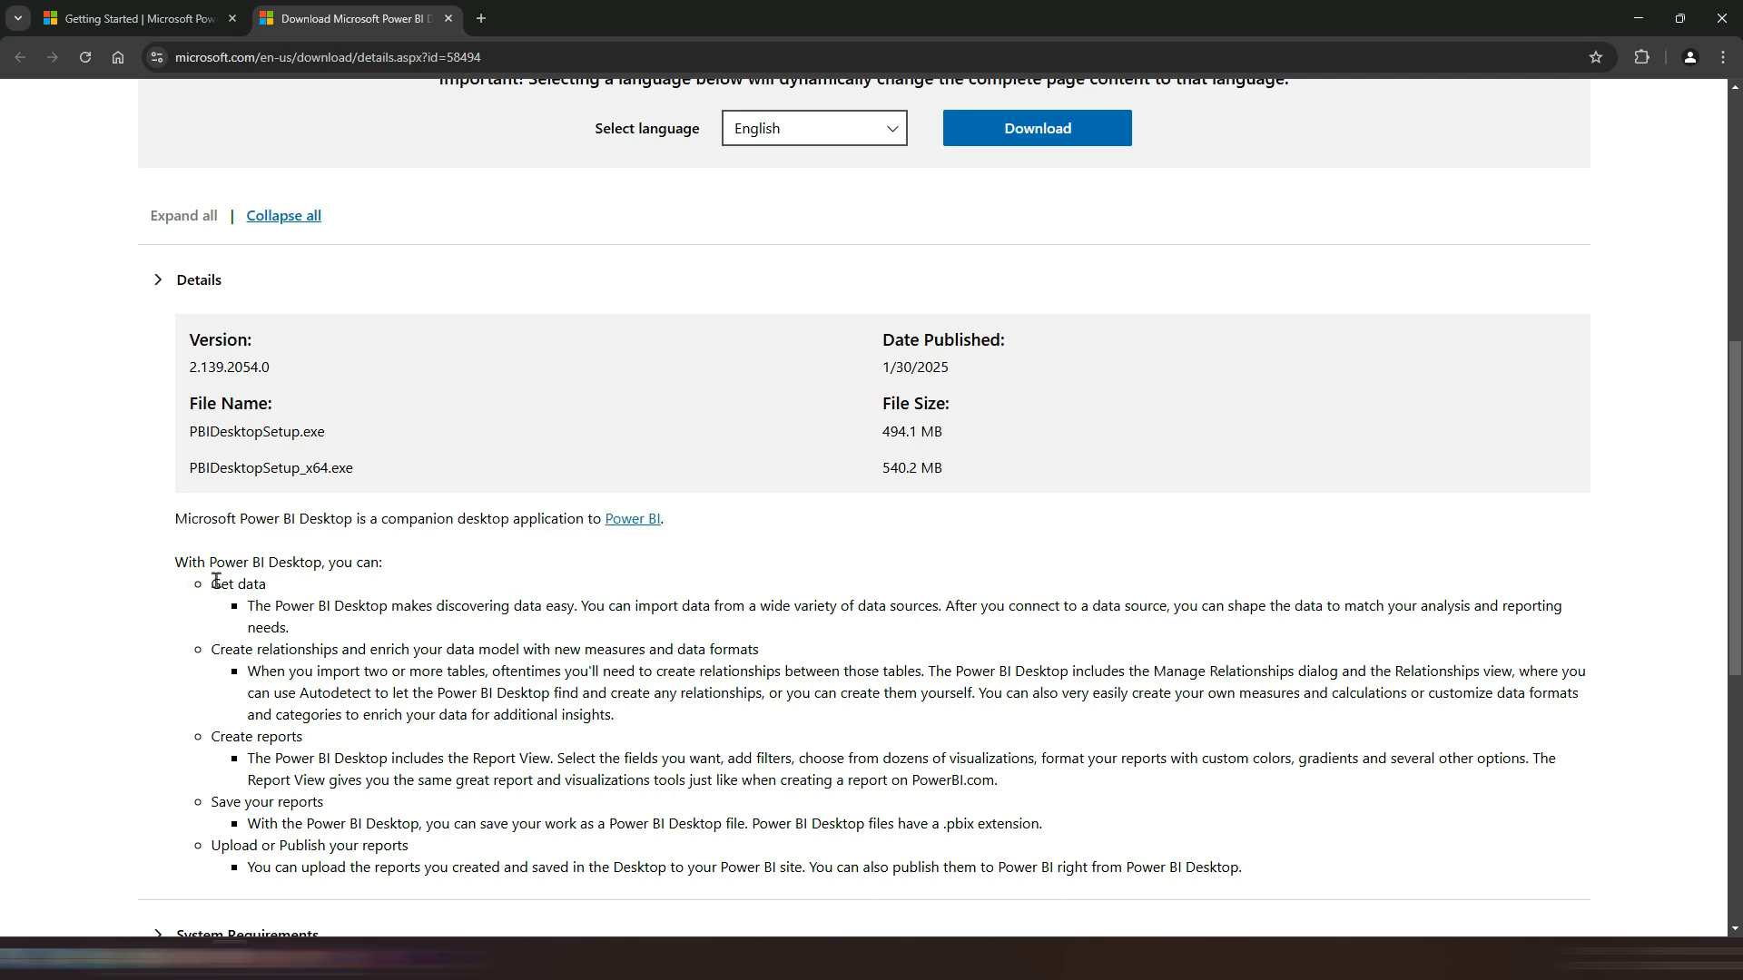
pyautogui.moveTo(288, 588)
pyautogui.mouseDown()
pyautogui.moveTo(211, 589)
pyautogui.moveTo(270, 589)
pyautogui.mouseUp()
pyautogui.click(383, 609)
pyautogui.moveTo(214, 653); pyautogui.dragTo(756, 648)
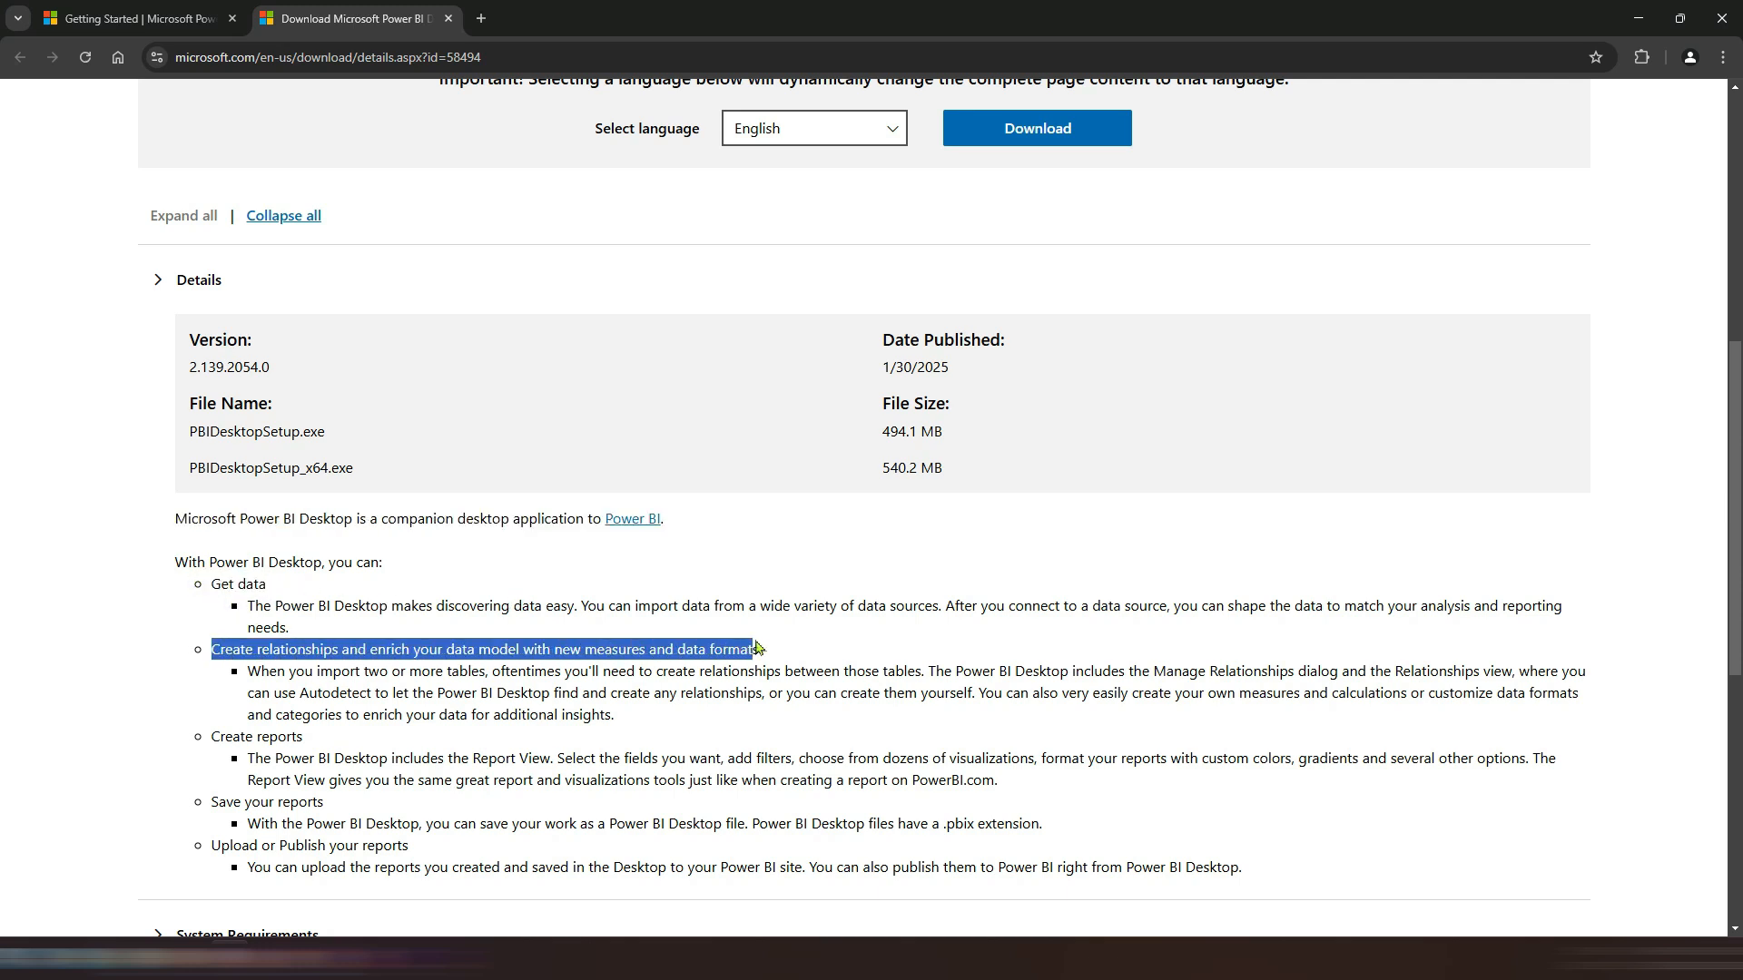
pyautogui.moveTo(212, 737); pyautogui.dragTo(301, 755)
pyautogui.scroll(-1, 272, 726)
pyautogui.click(242, 720)
pyautogui.click(426, 761)
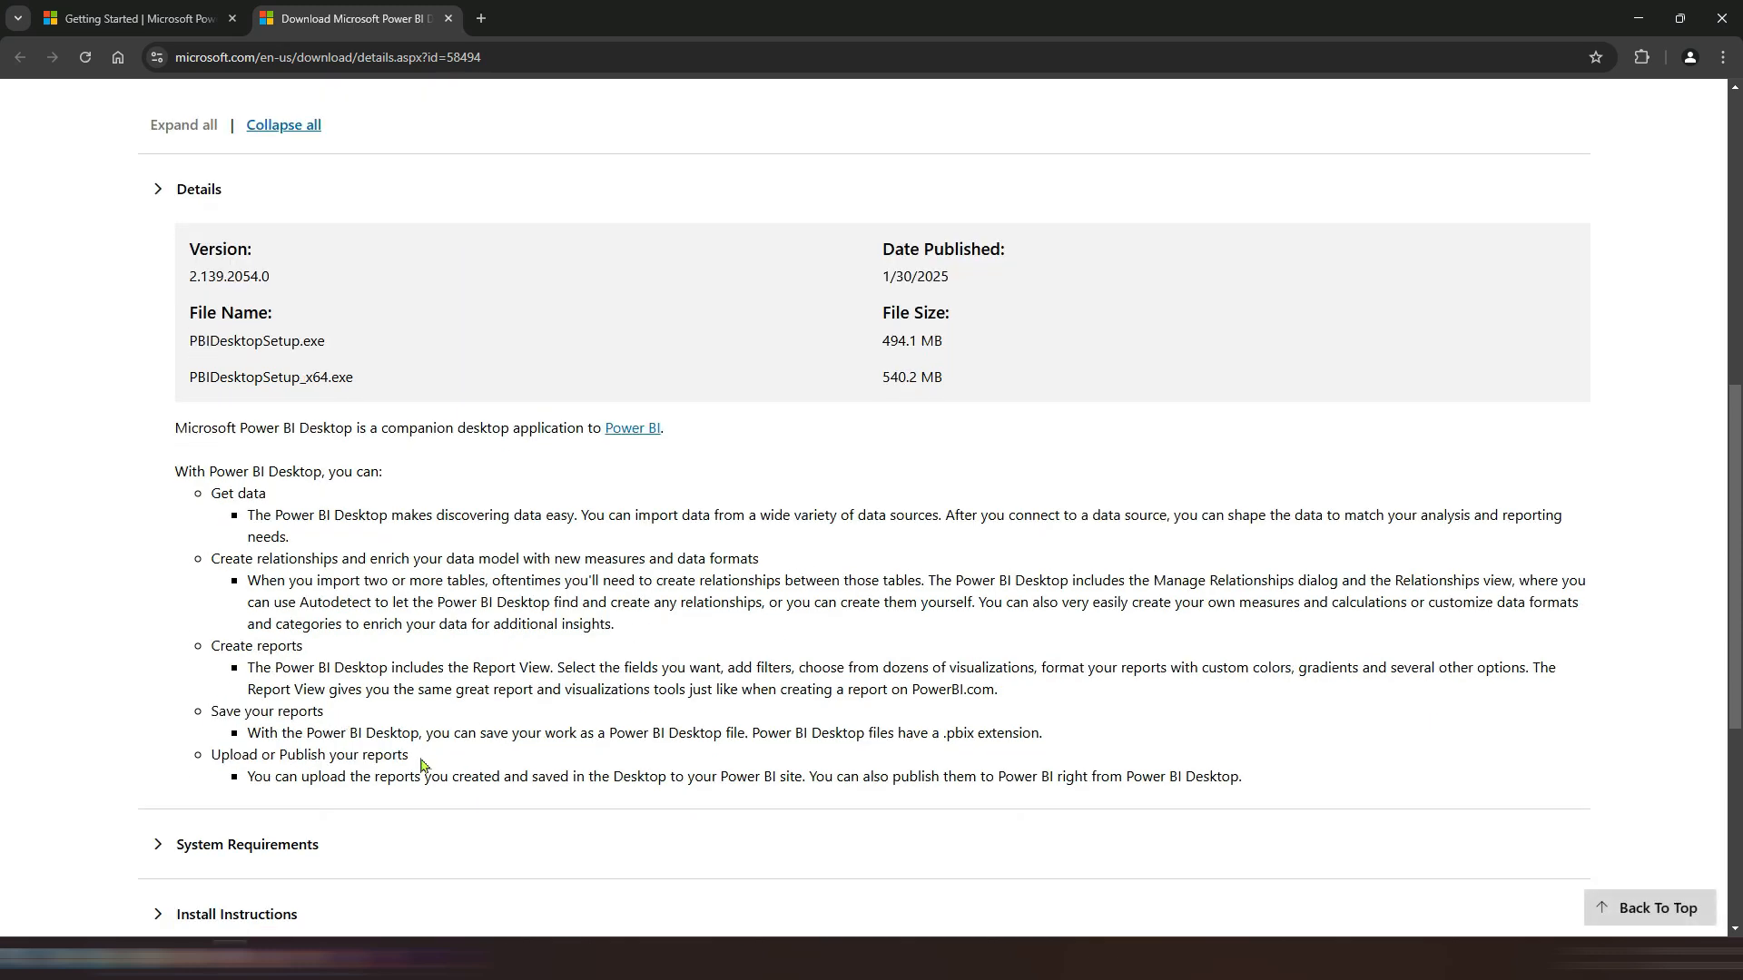
# Step: Expand the System Requirements and Install Instructions sections of the download page and read them
pyautogui.scroll(-1, 426, 764)
pyautogui.scroll(-2, 446, 726)
pyautogui.click(159, 667)
pyautogui.scroll(-2, 341, 654)
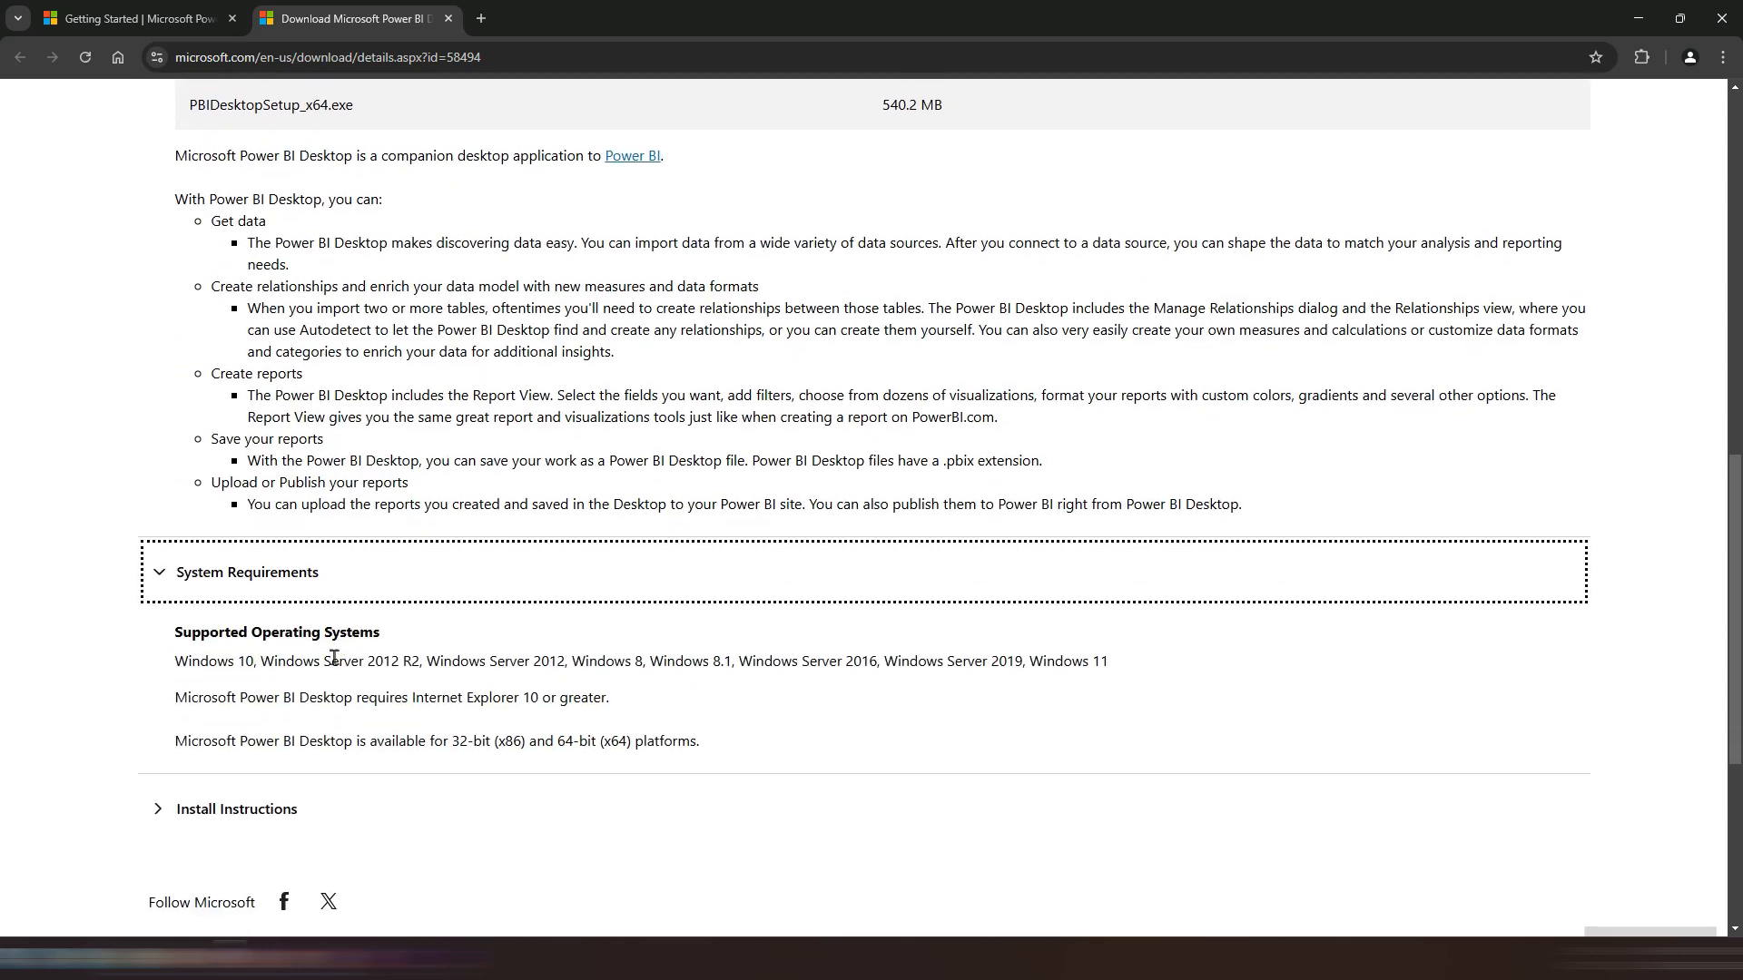
pyautogui.click(159, 724)
pyautogui.scroll(-1, 636, 726)
pyautogui.scroll(10, 581, 653)
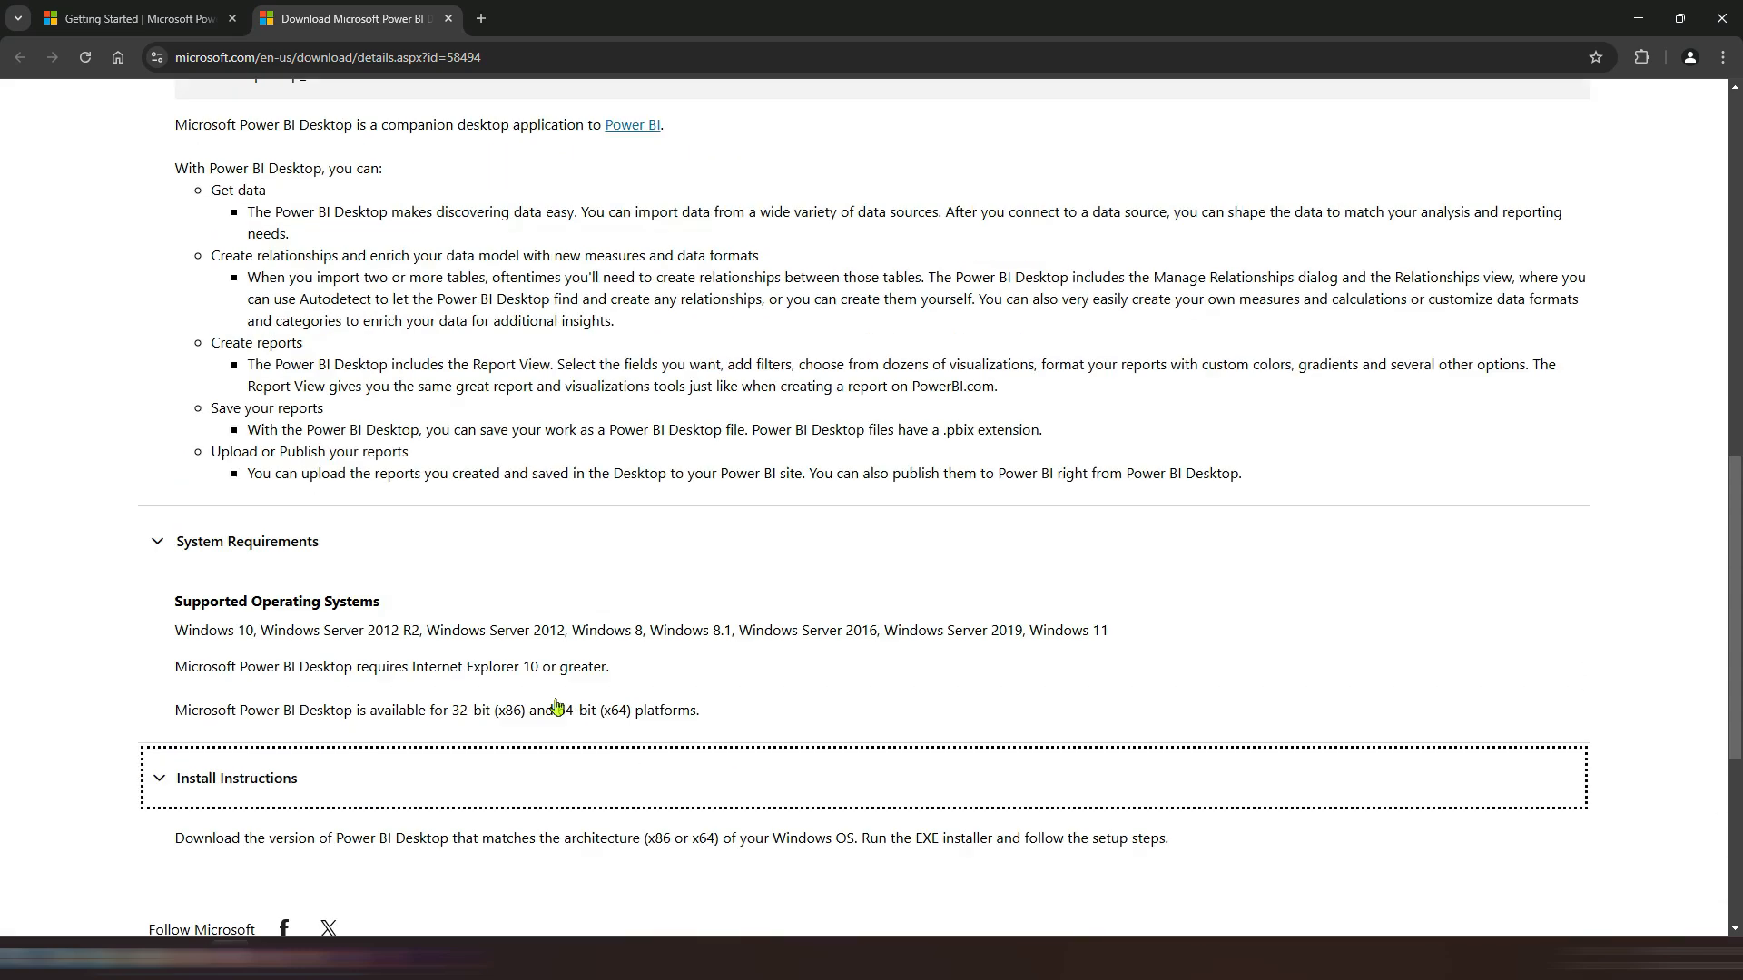
# Step: Open the download file chooser, review the installer options, and close it without downloading
pyautogui.click(999, 585)
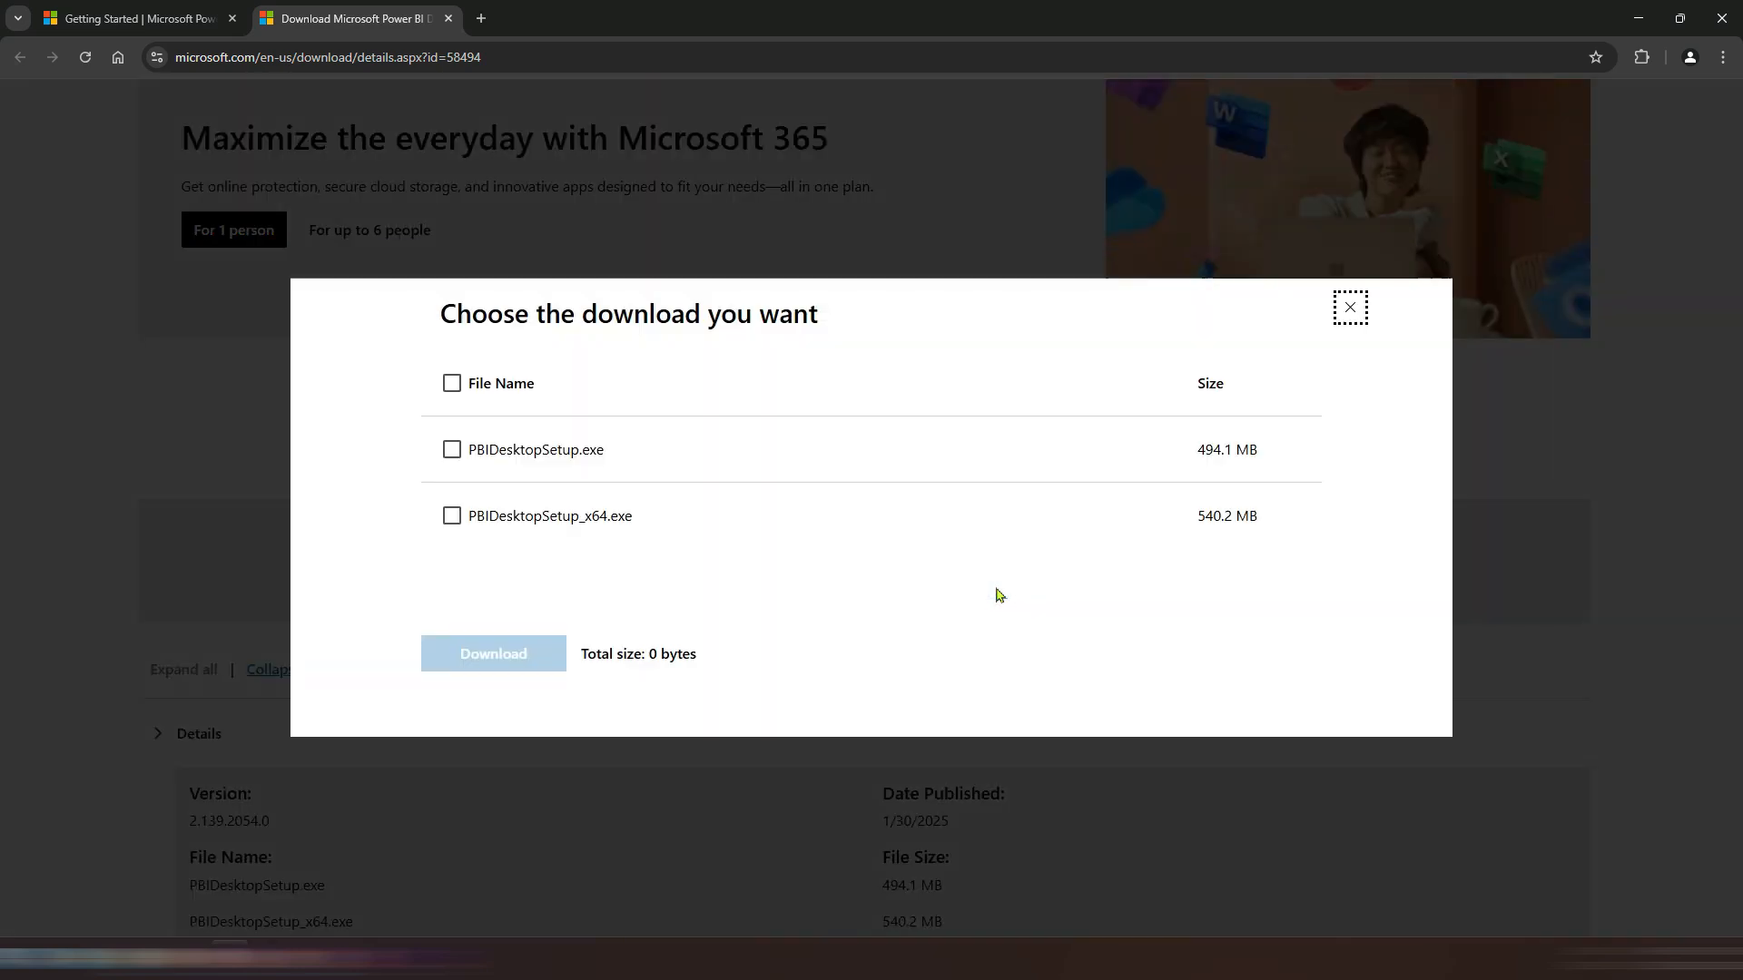
pyautogui.click(452, 516)
pyautogui.click(553, 517)
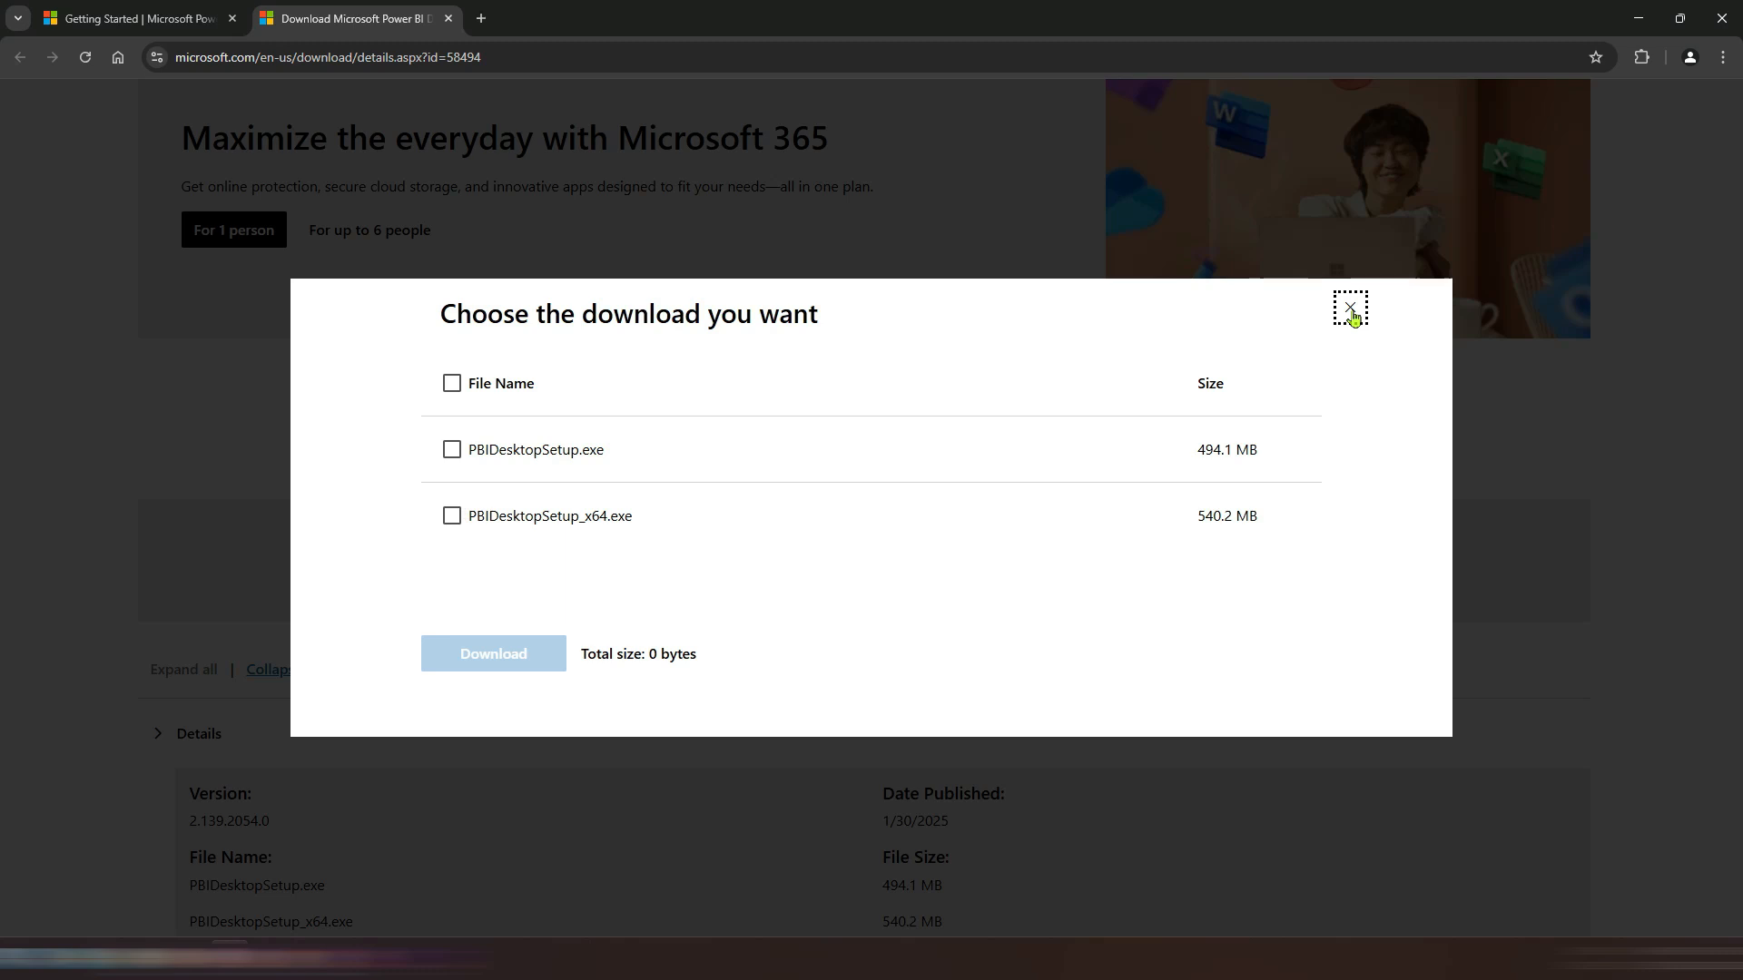
pyautogui.click(1349, 307)
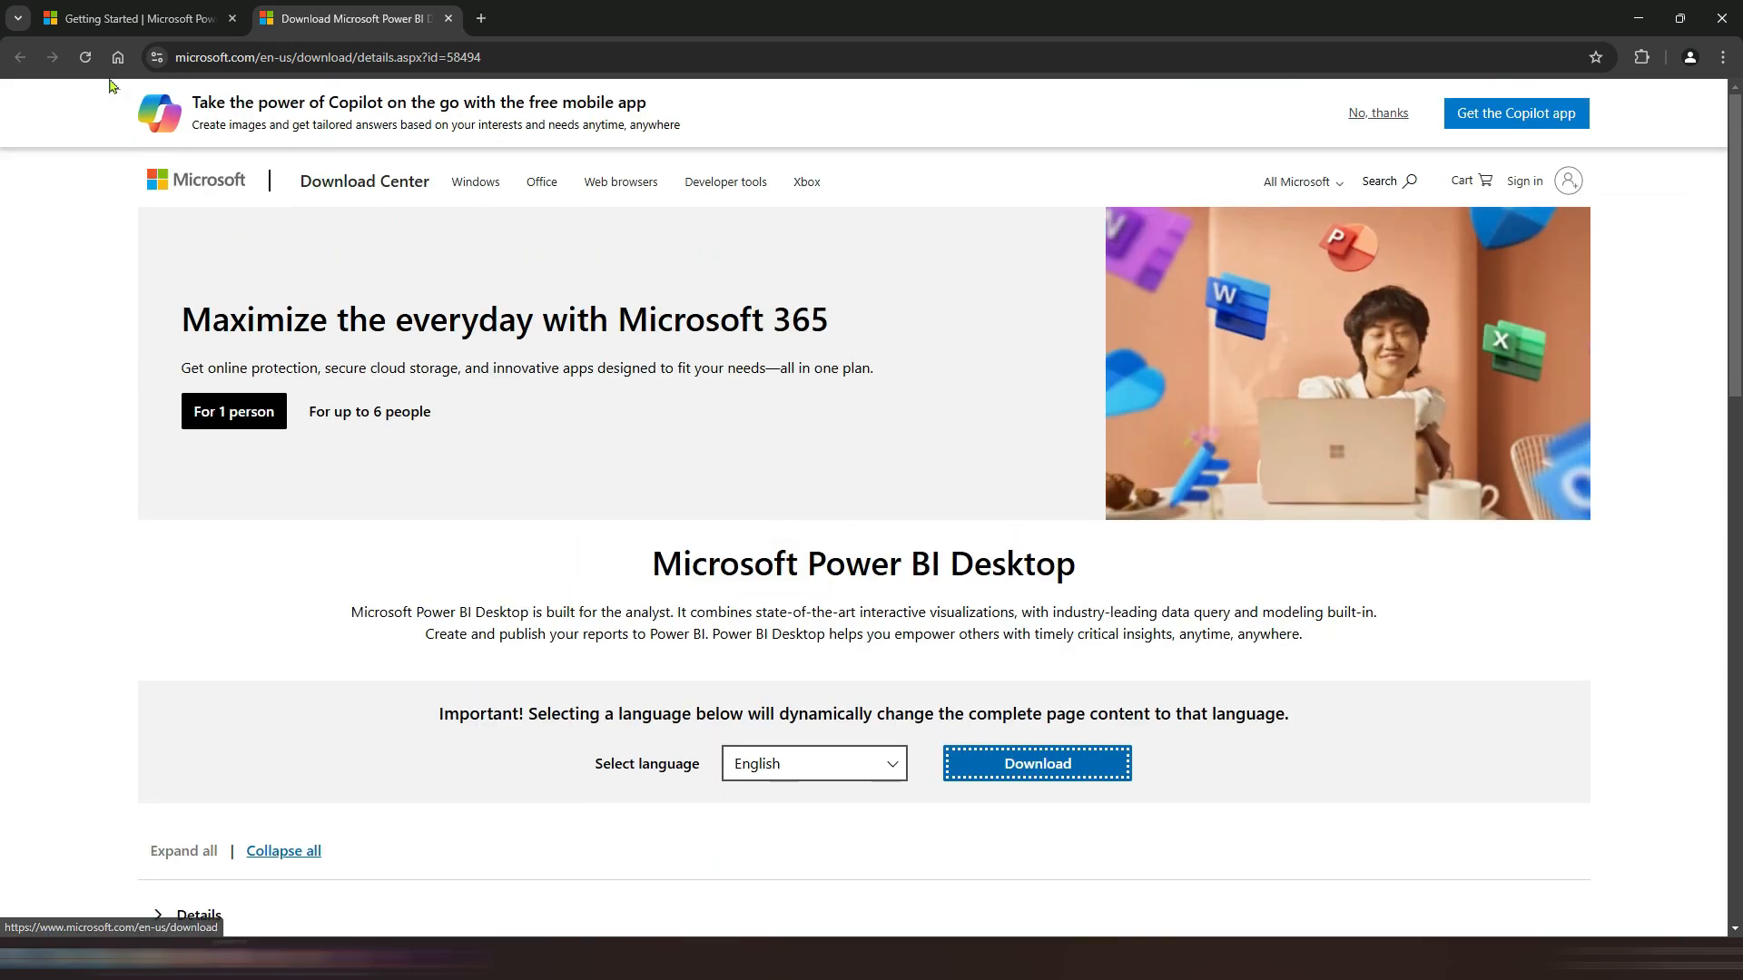
pyautogui.click(449, 18)
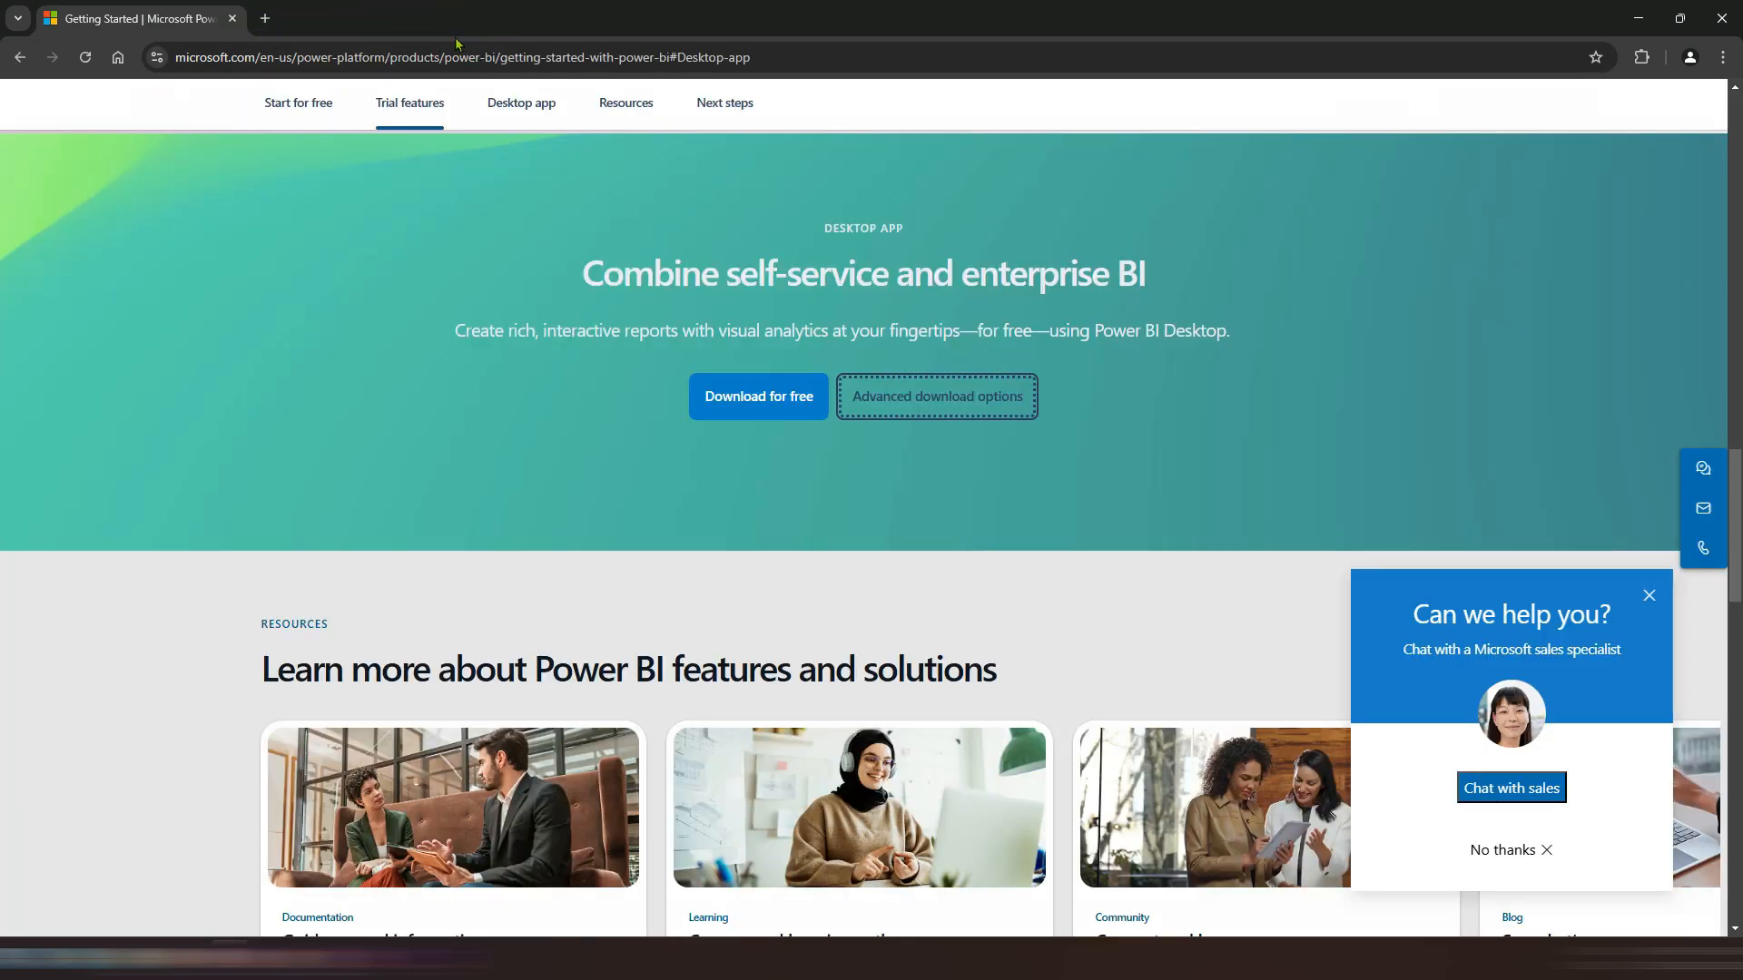
pyautogui.click(718, 399)
pyautogui.click(1023, 231)
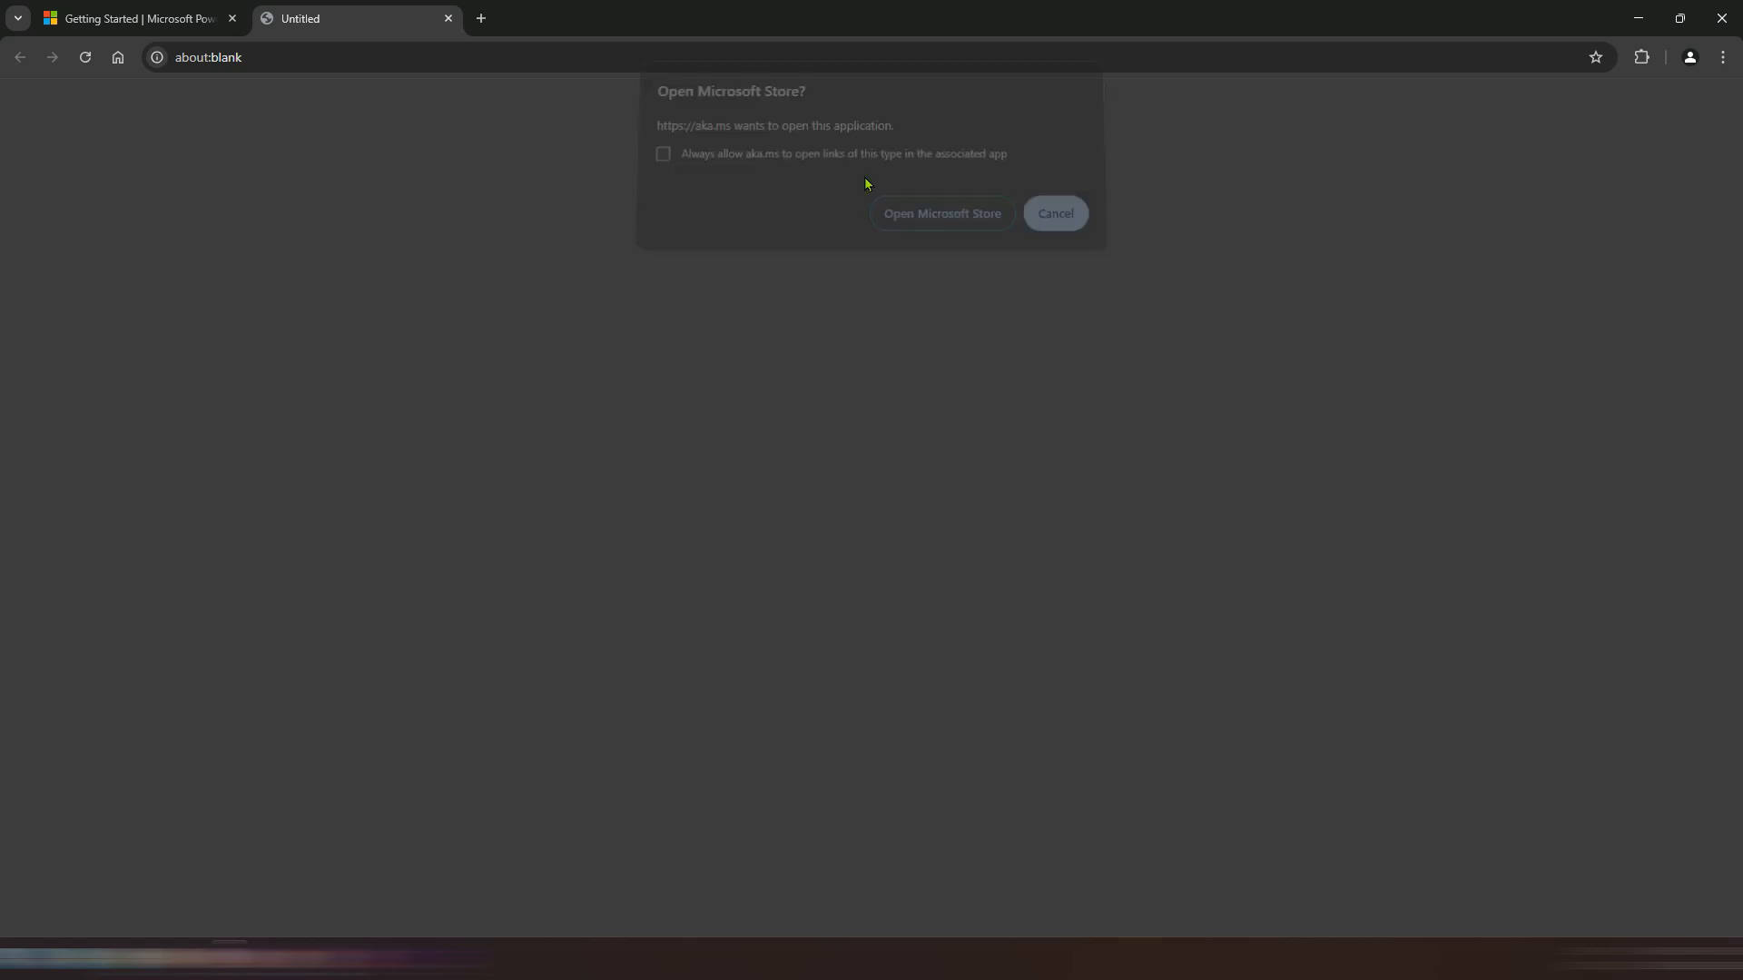
pyautogui.click(448, 18)
# Step: Go to the Start for free section, open the Microsoft Fabric sign-up page, and close its tab
pyautogui.click(289, 109)
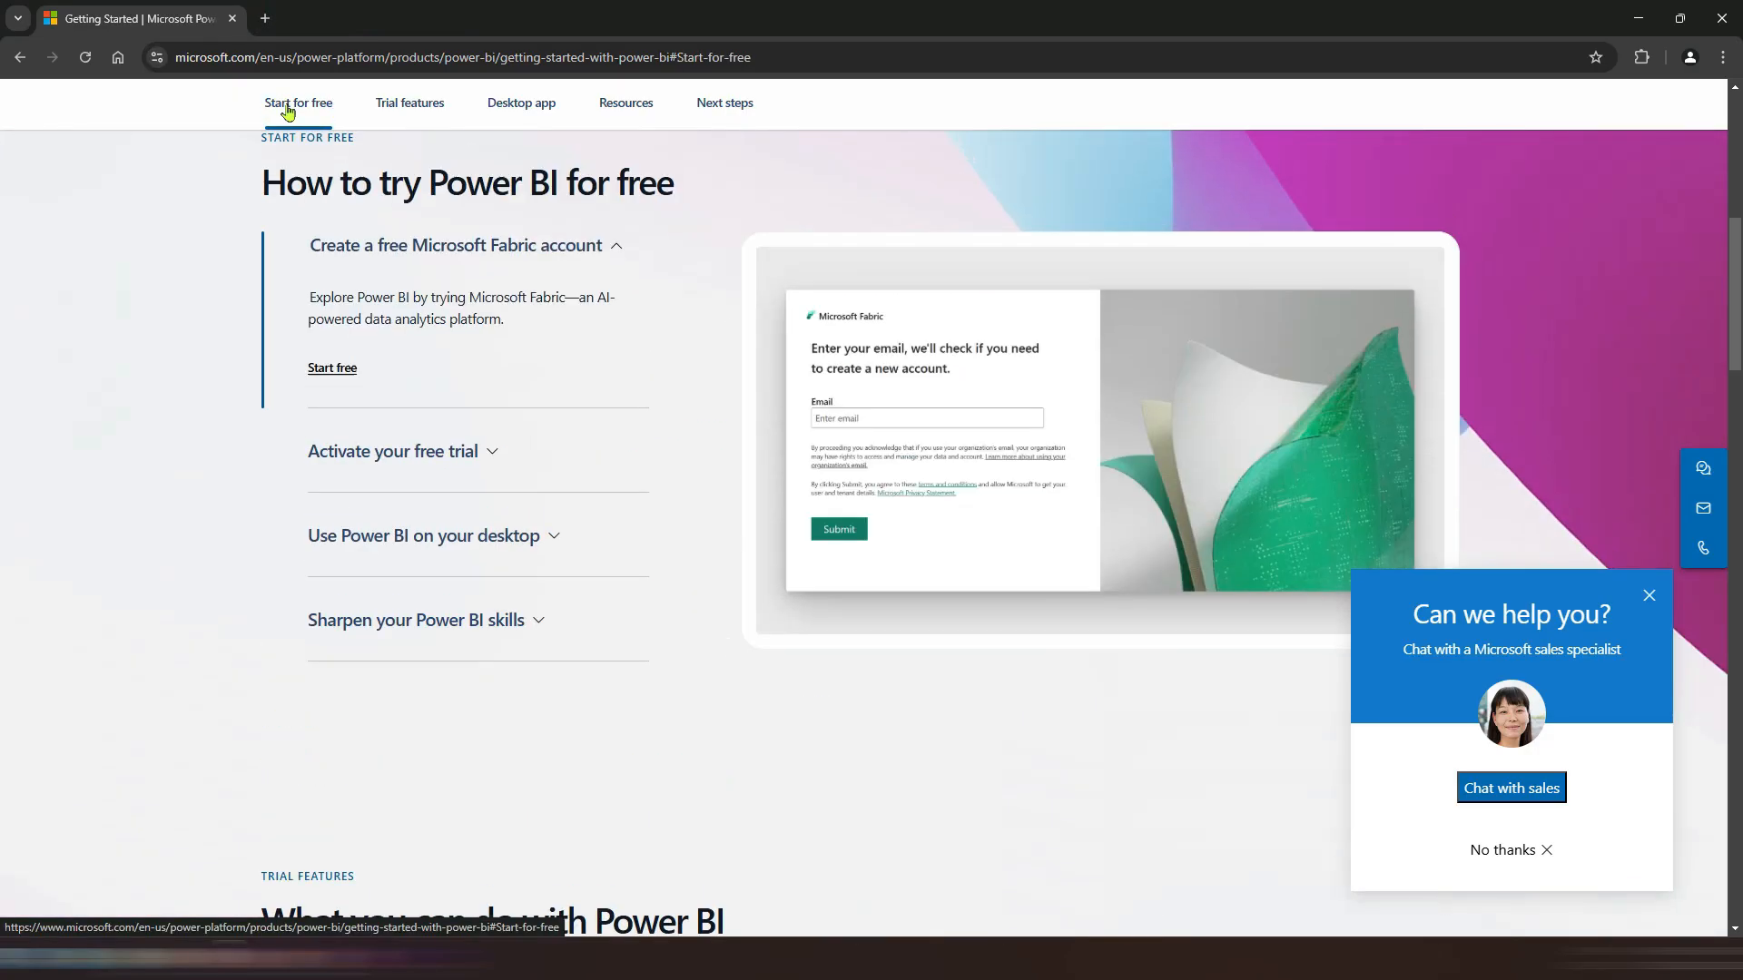
pyautogui.click(330, 366)
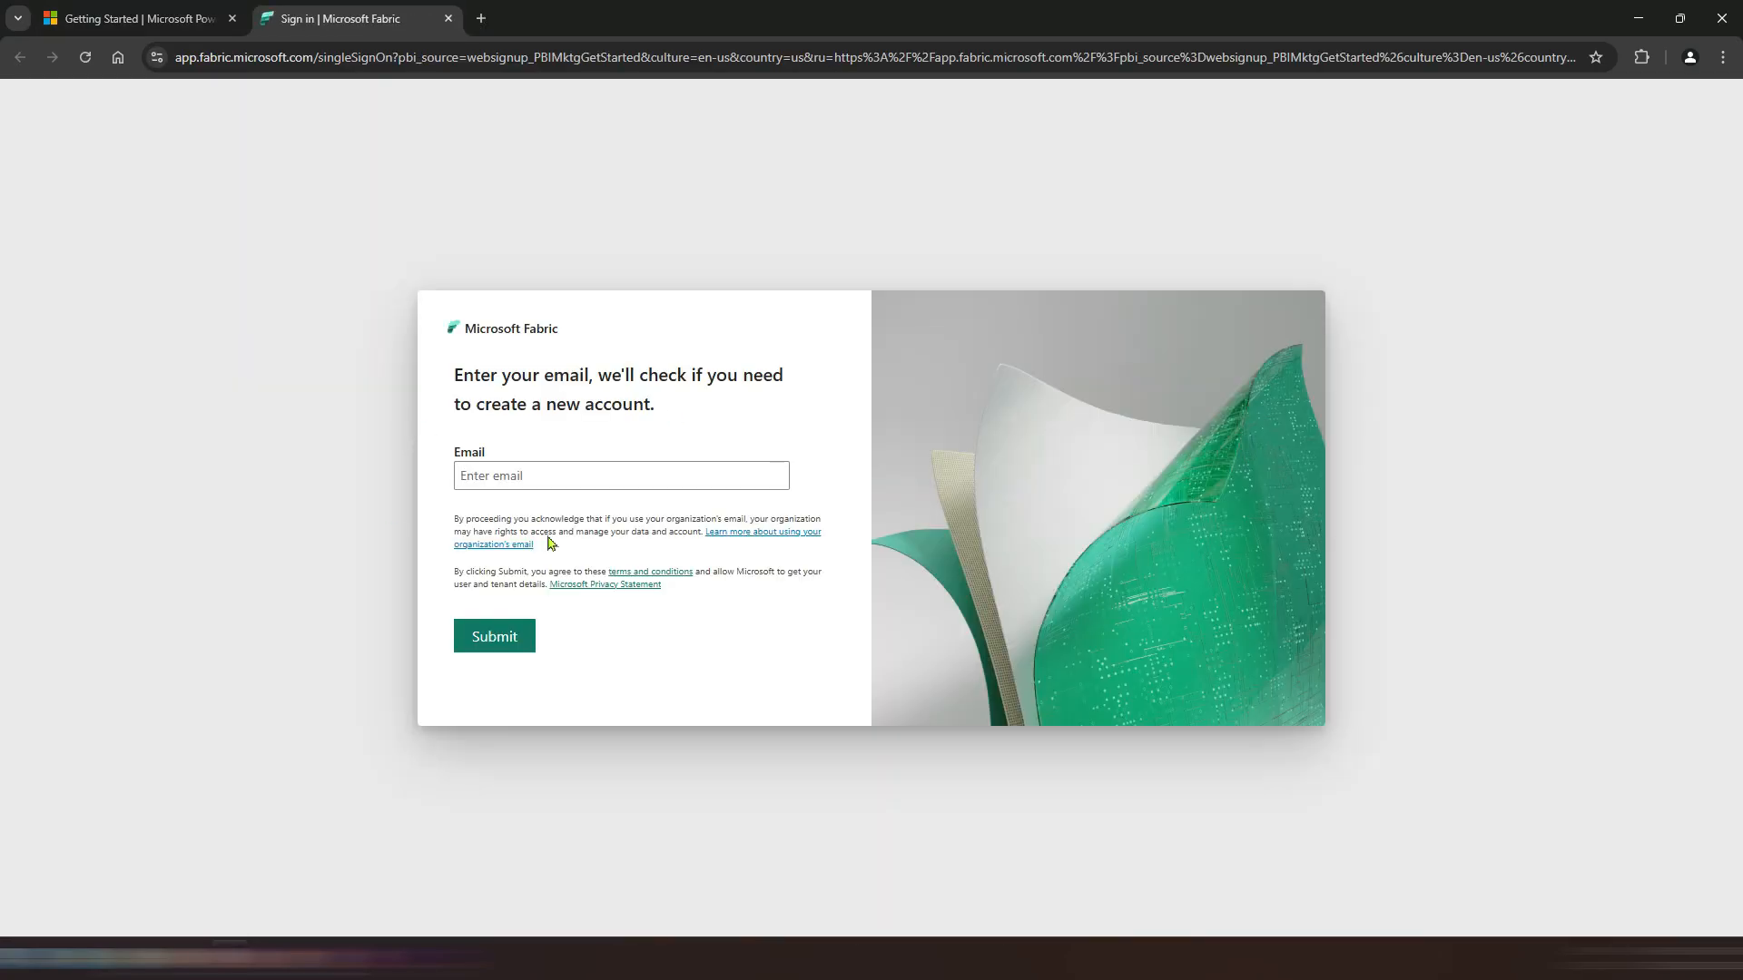
pyautogui.click(448, 19)
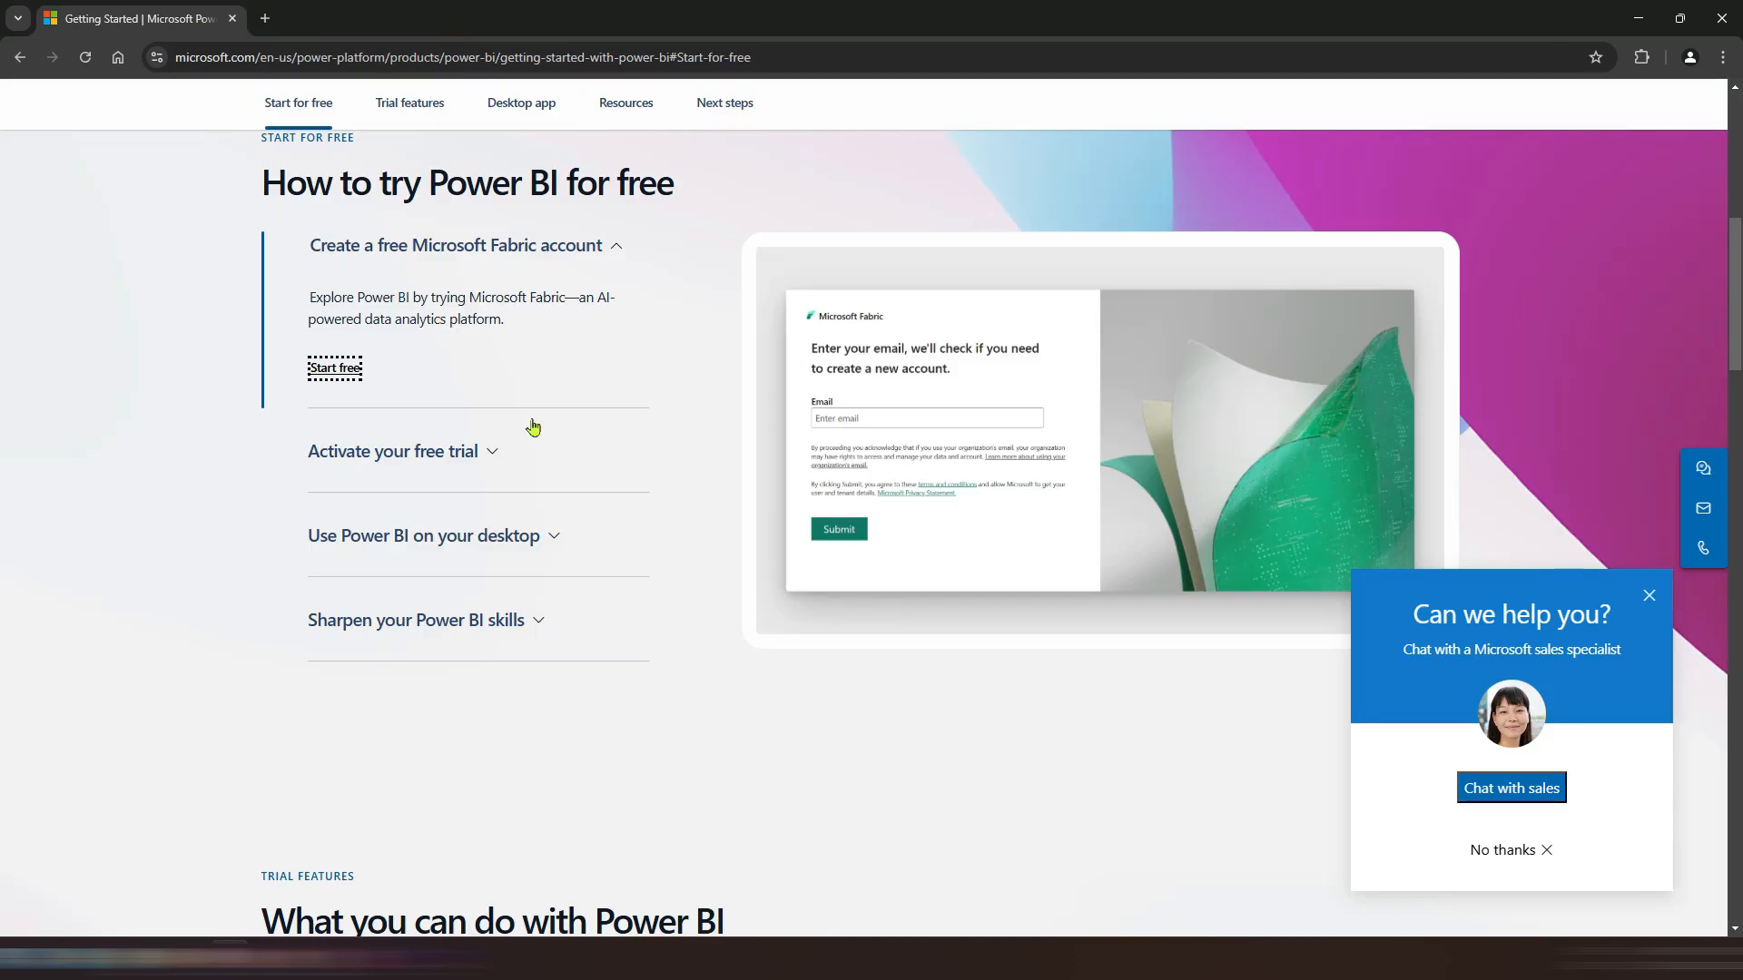
# Step: Expand the Activate your free trial, Use Power BI on your desktop, and Sharpen your Power BI skills sections
pyautogui.click(494, 454)
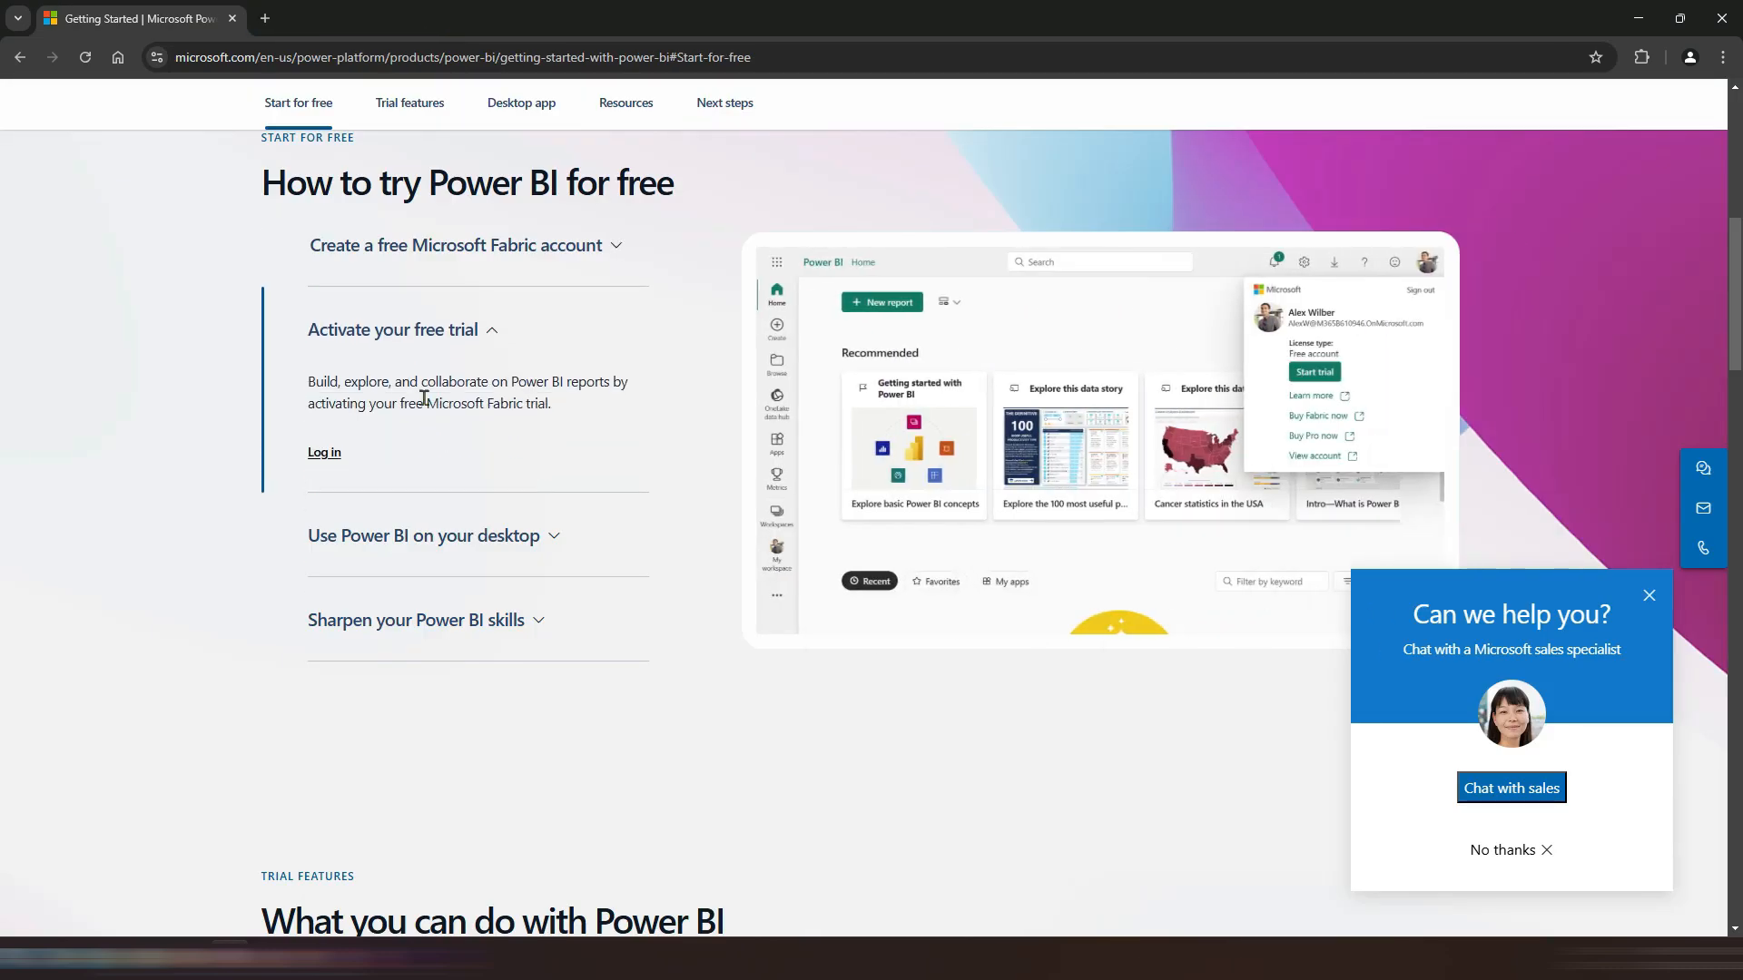
pyautogui.click(551, 537)
pyautogui.scroll(-1, 441, 499)
pyautogui.click(529, 531)
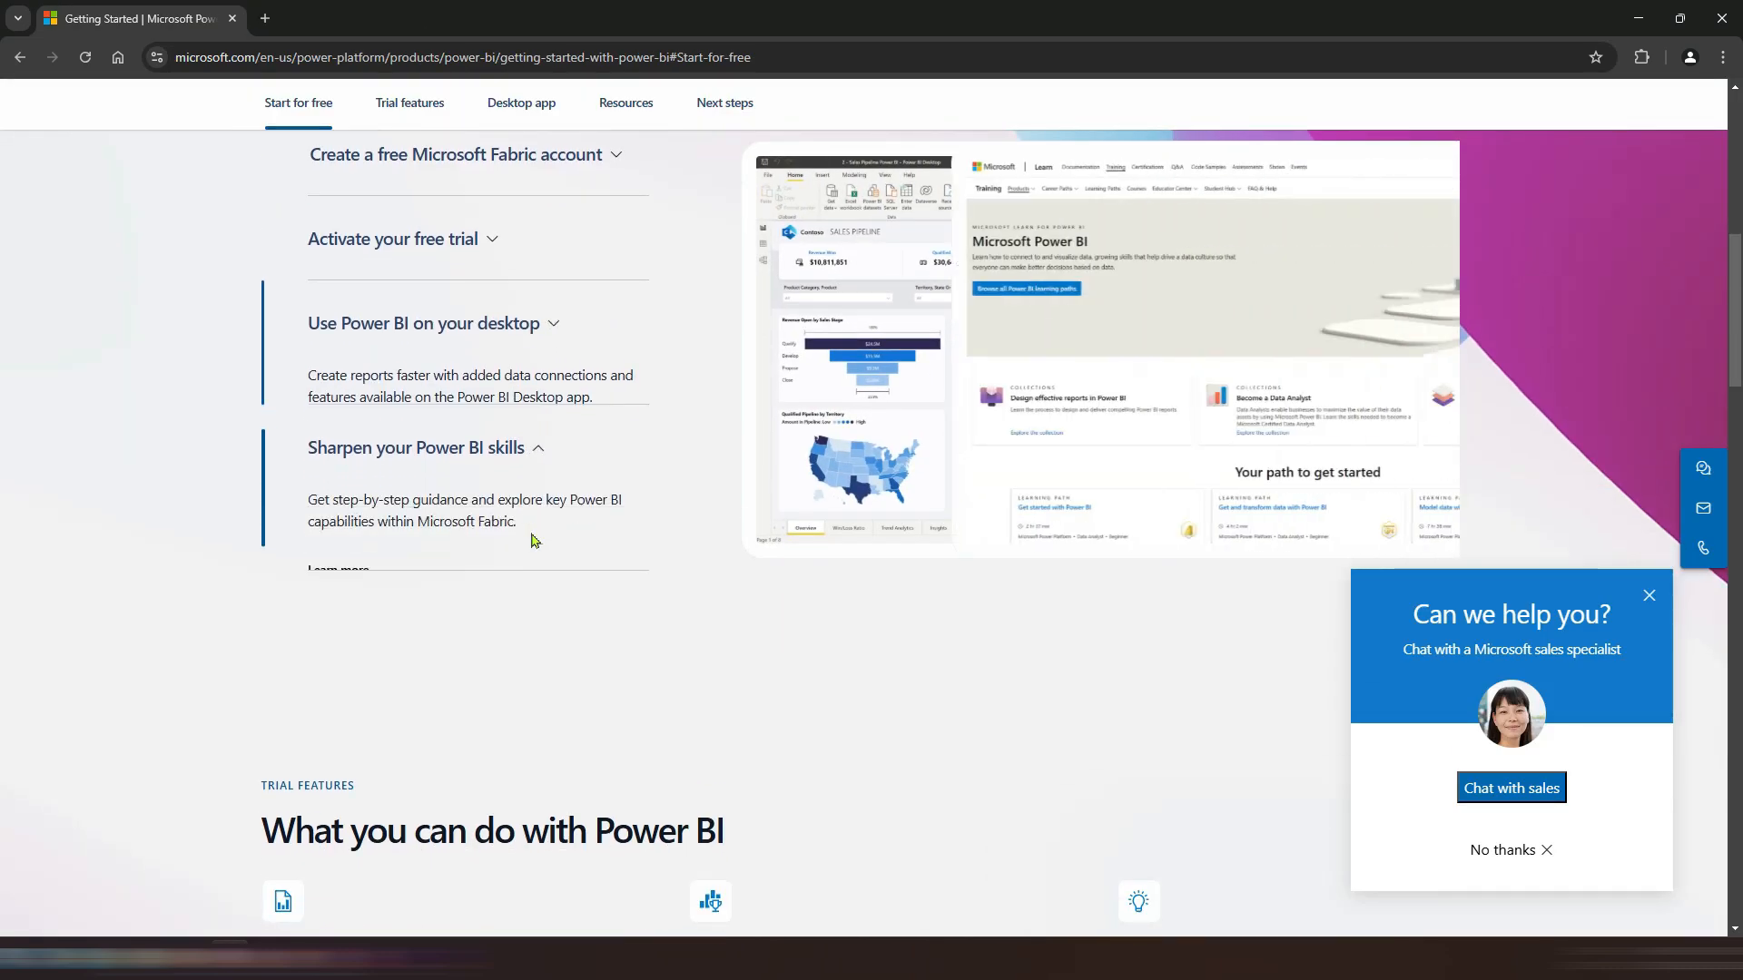
pyautogui.scroll(-1, 568, 615)
pyautogui.scroll(10, 570, 619)
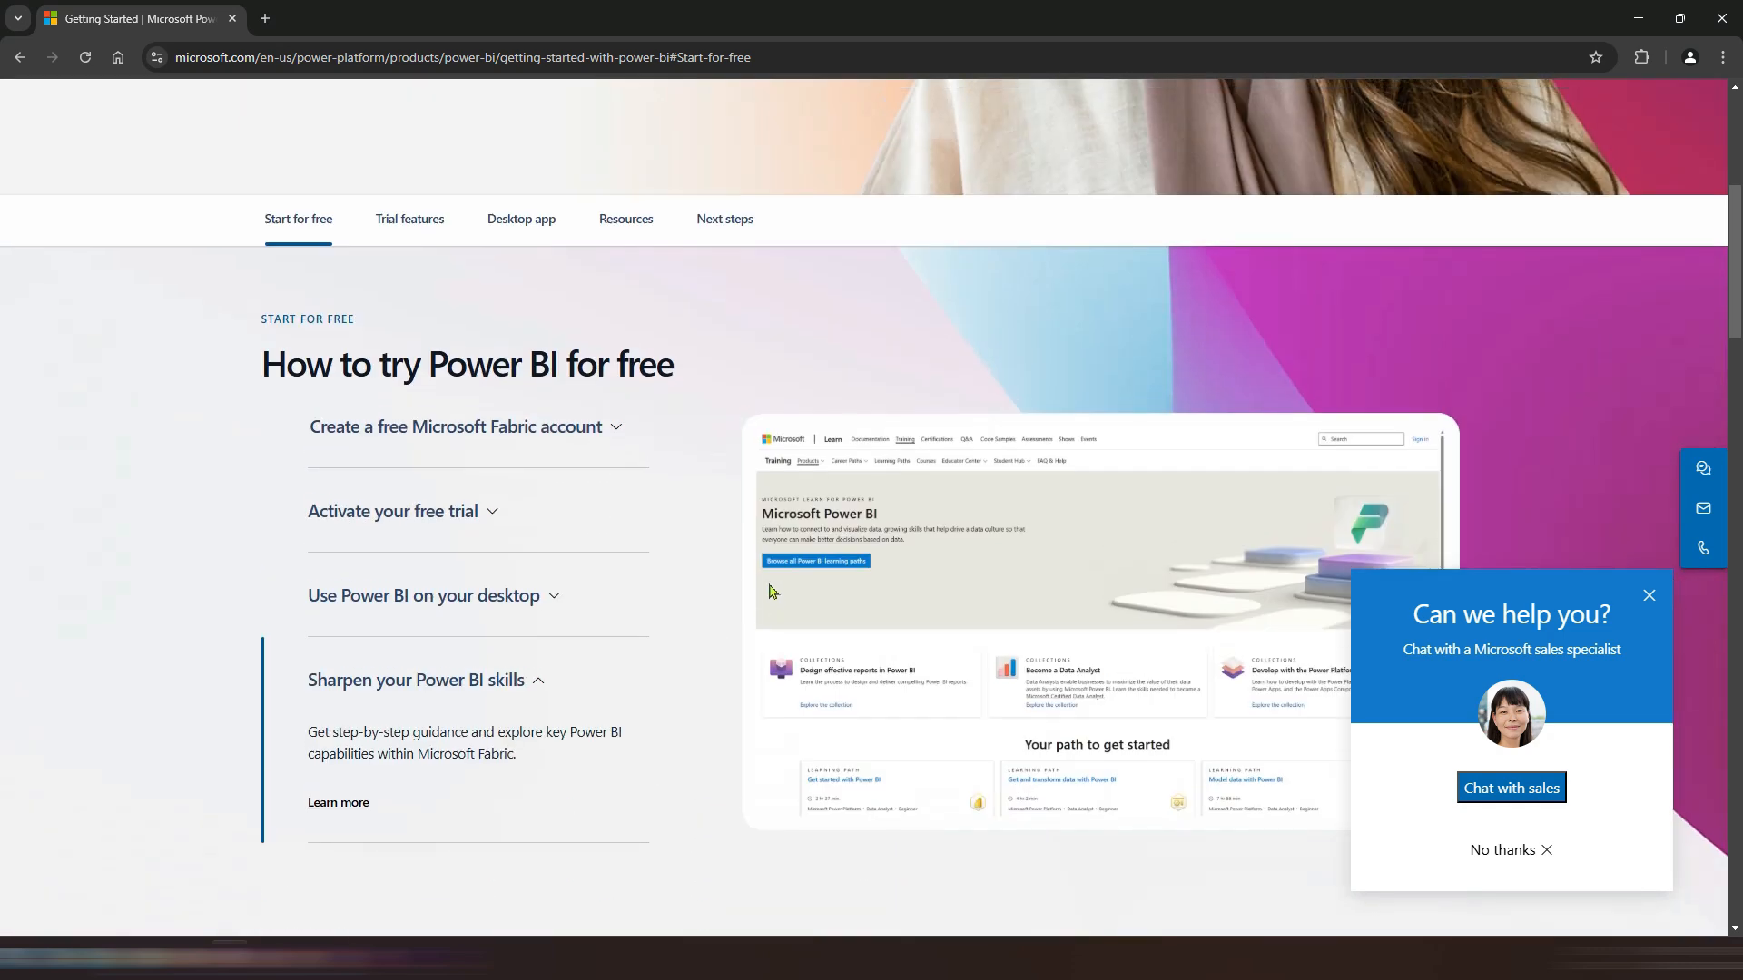
# Step: Open the Power BI pricing page and scroll to the plan comparison
pyautogui.click(800, 106)
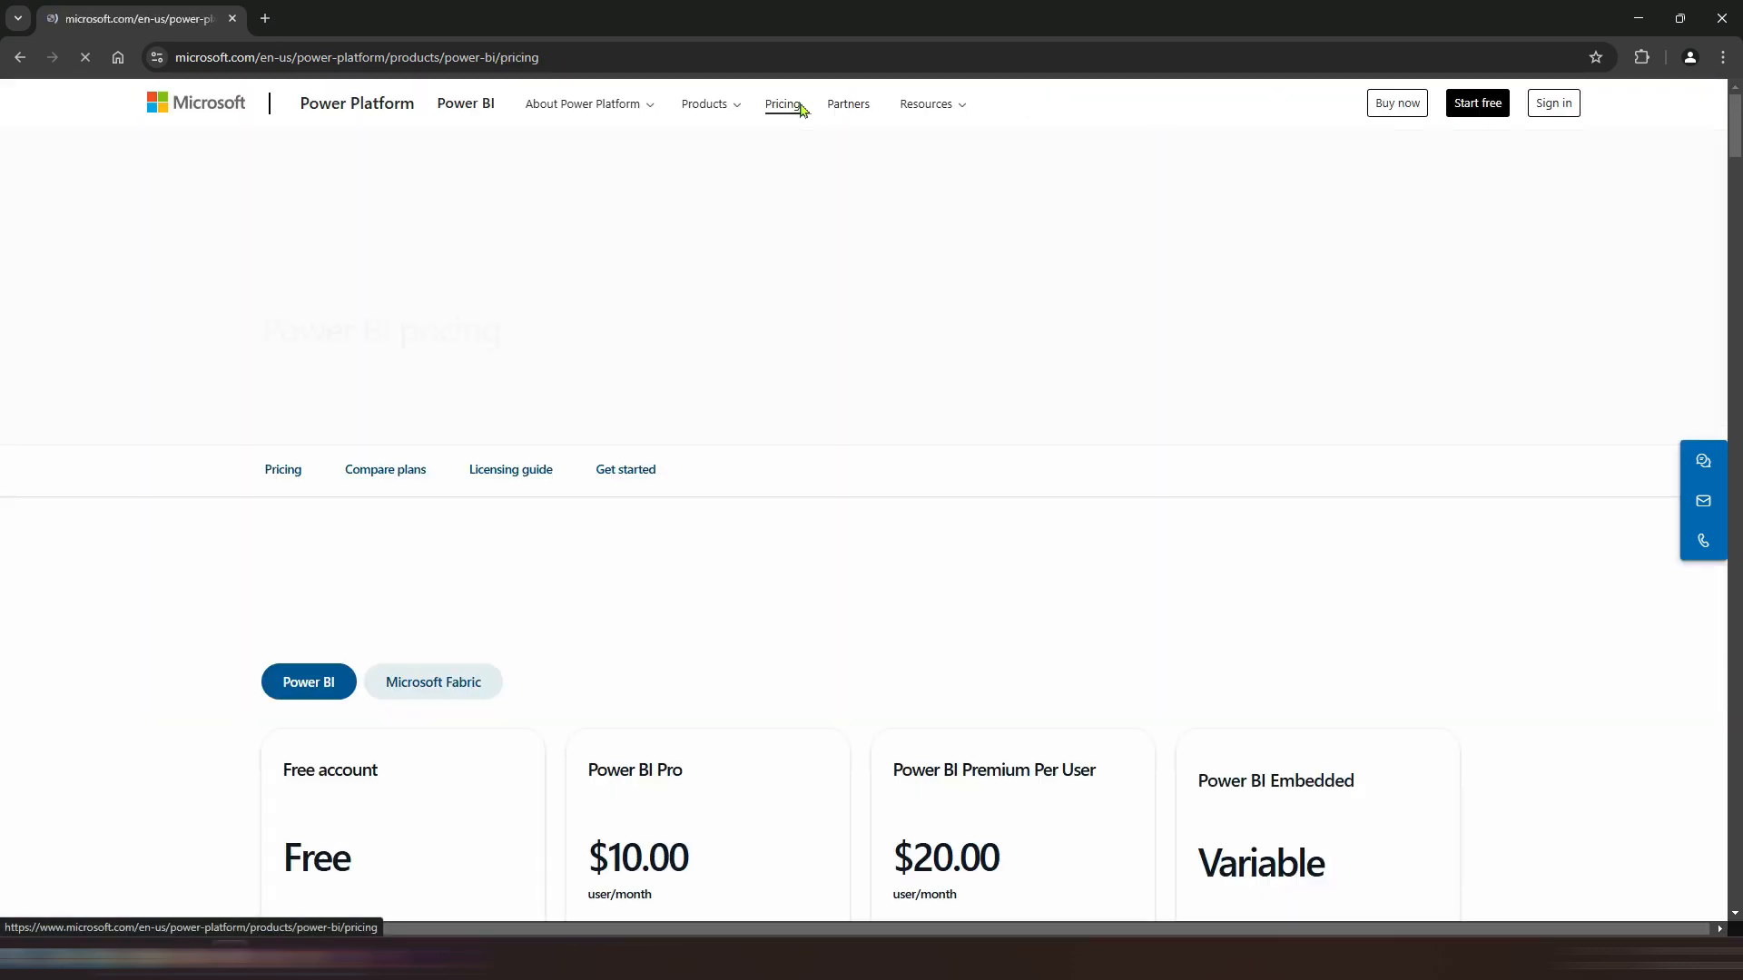
pyautogui.scroll(-2, 782, 207)
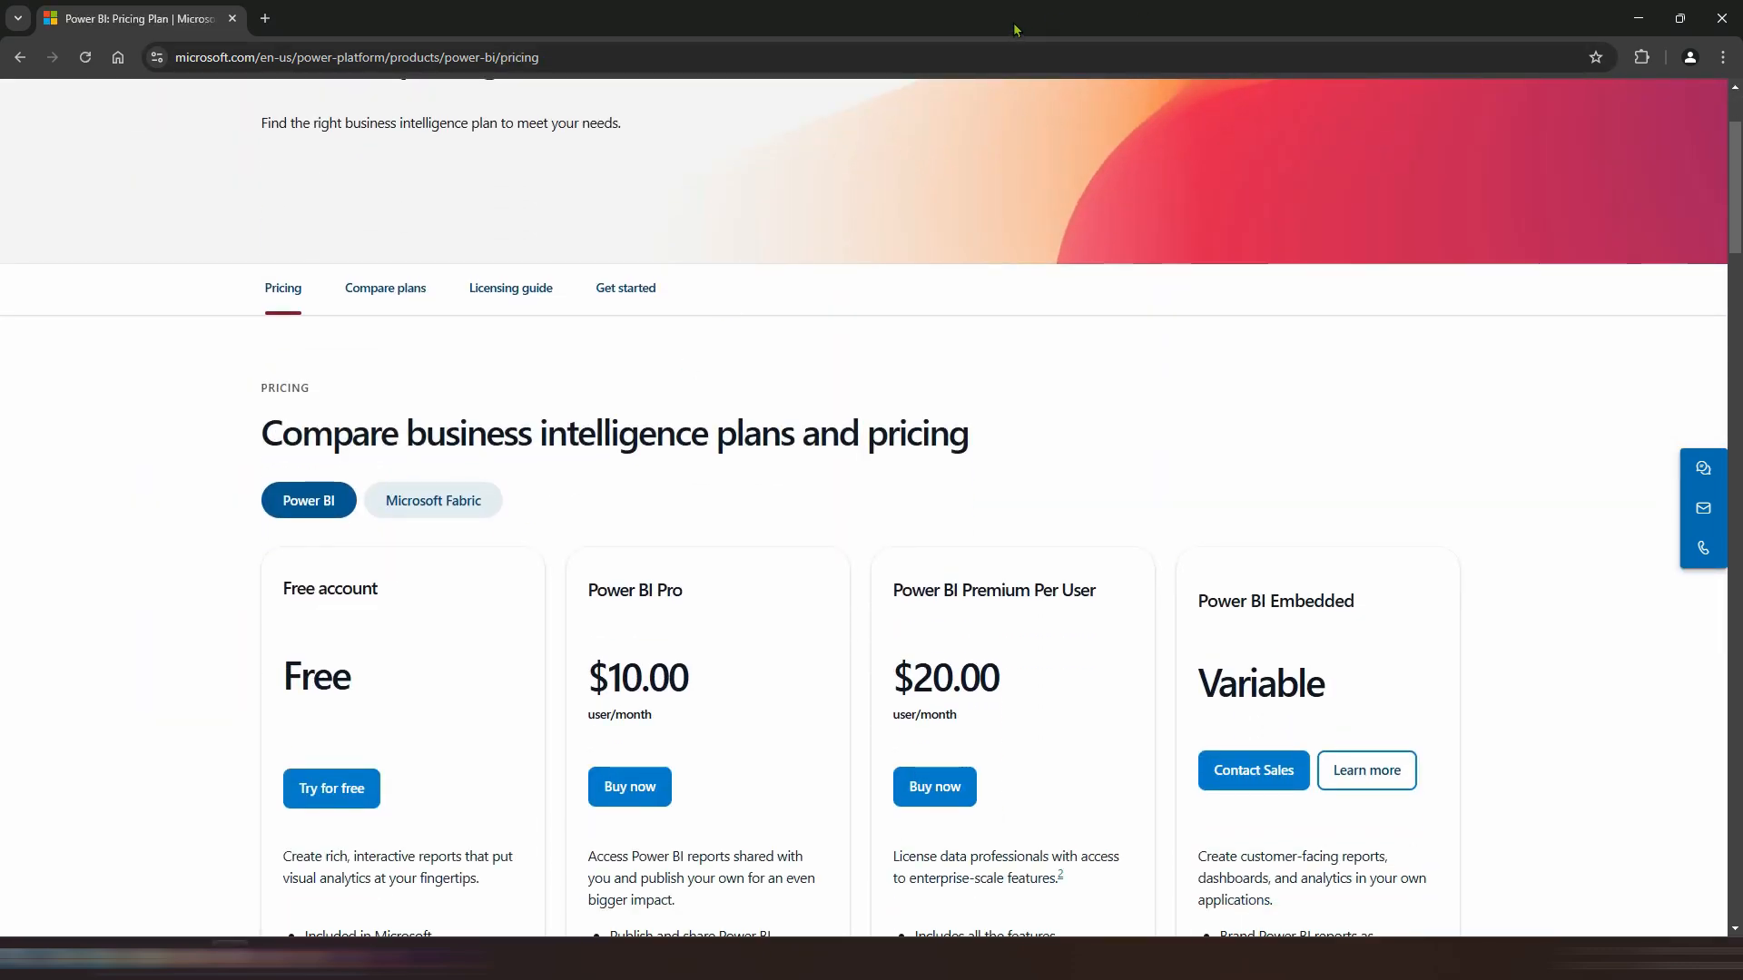
pyautogui.click(1155, 27)
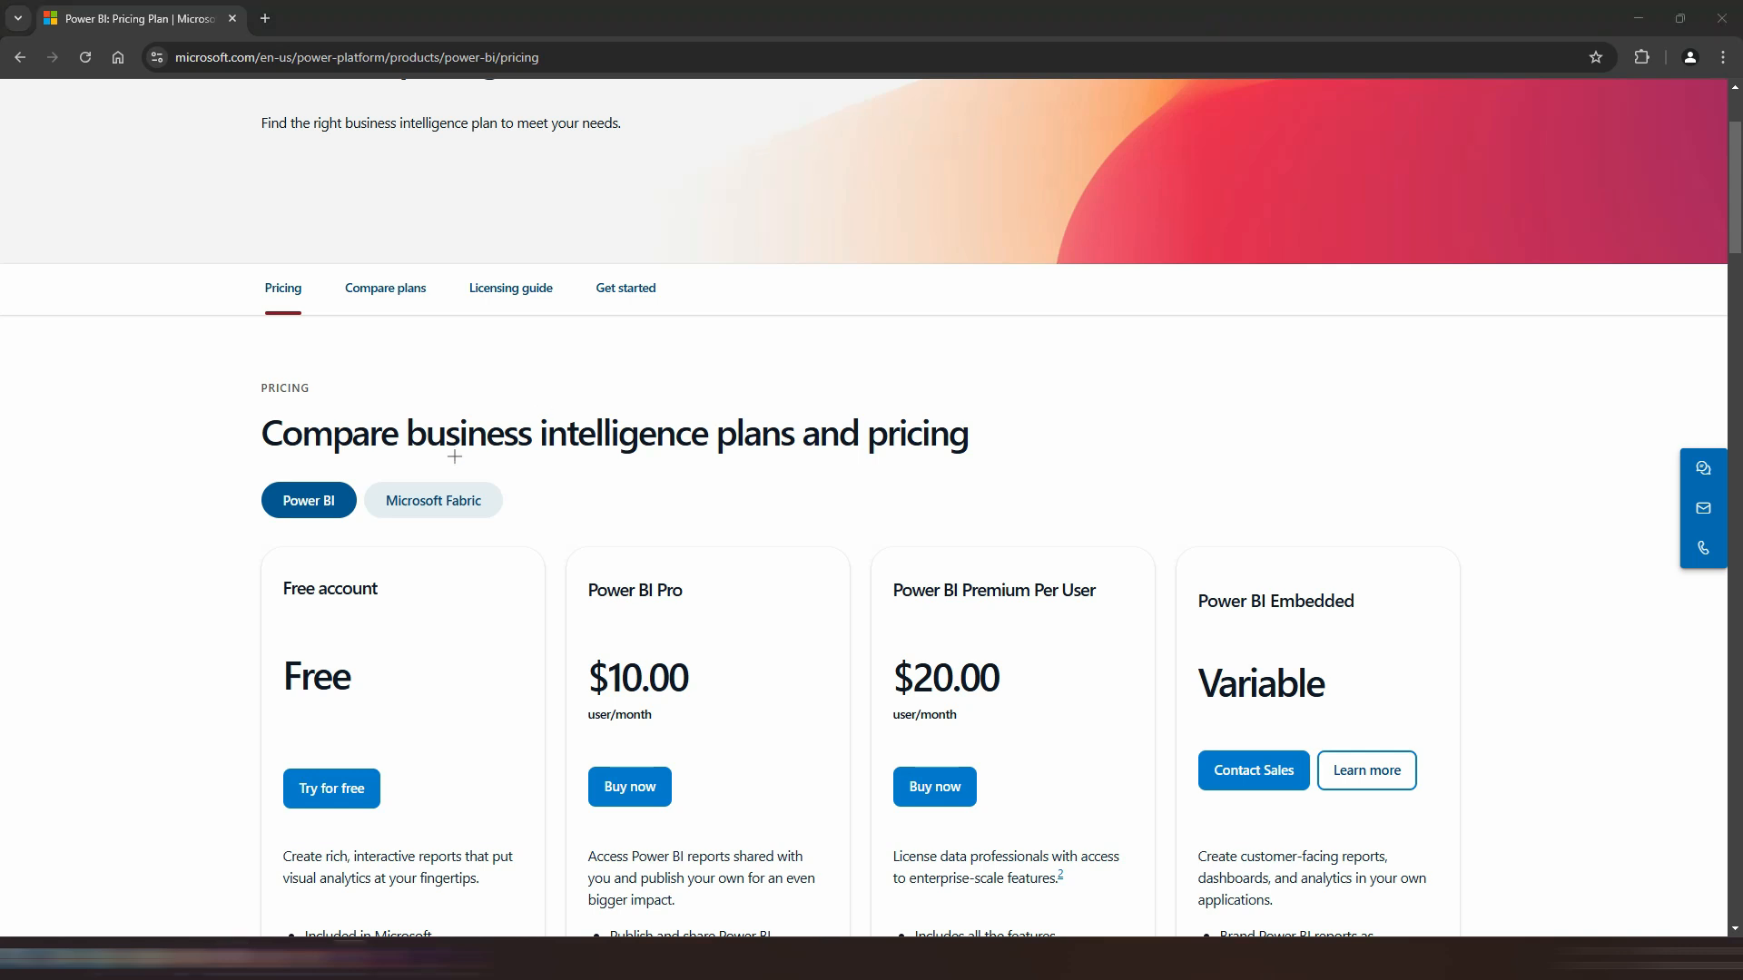
# Step: Review the Free, Pro, Premium Per User and Embedded plans, highlighting each plan's description and features
pyautogui.moveTo(150, 714); pyautogui.dragTo(261, 683)
pyautogui.moveTo(885, 501); pyautogui.dragTo(932, 560)
pyautogui.moveTo(1203, 483); pyautogui.dragTo(1243, 580)
pyautogui.scroll(-3, 945, 240)
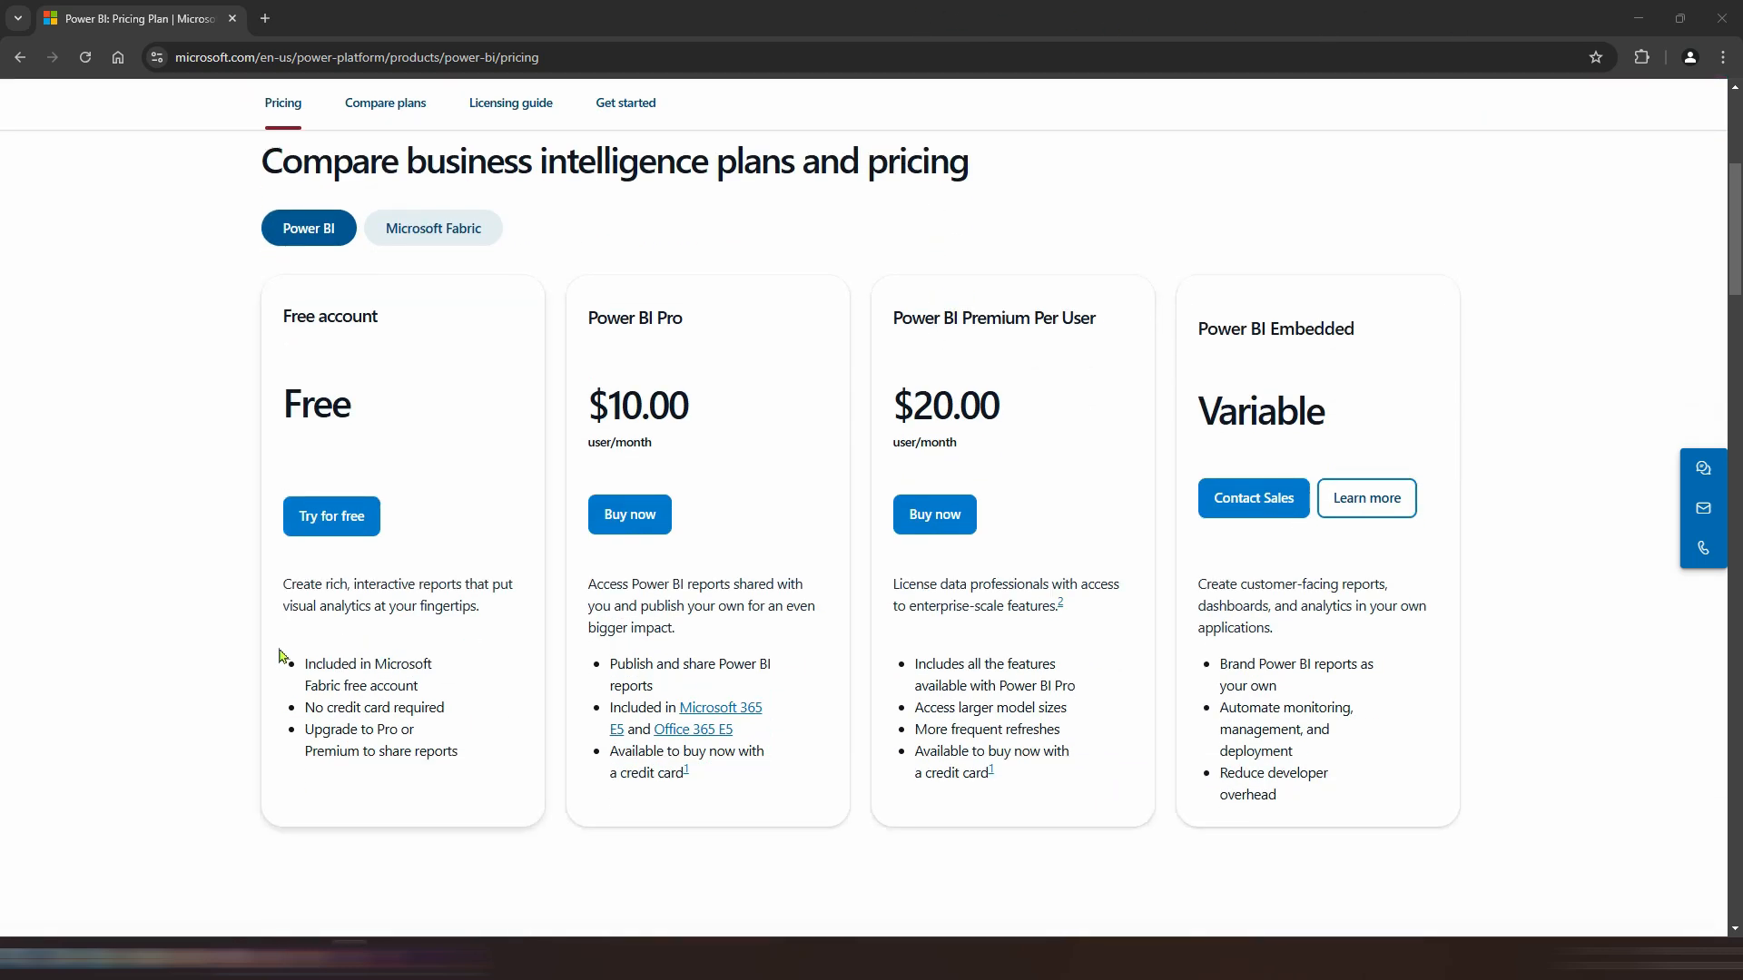
pyautogui.moveTo(283, 656); pyautogui.dragTo(458, 754)
pyautogui.click(490, 714)
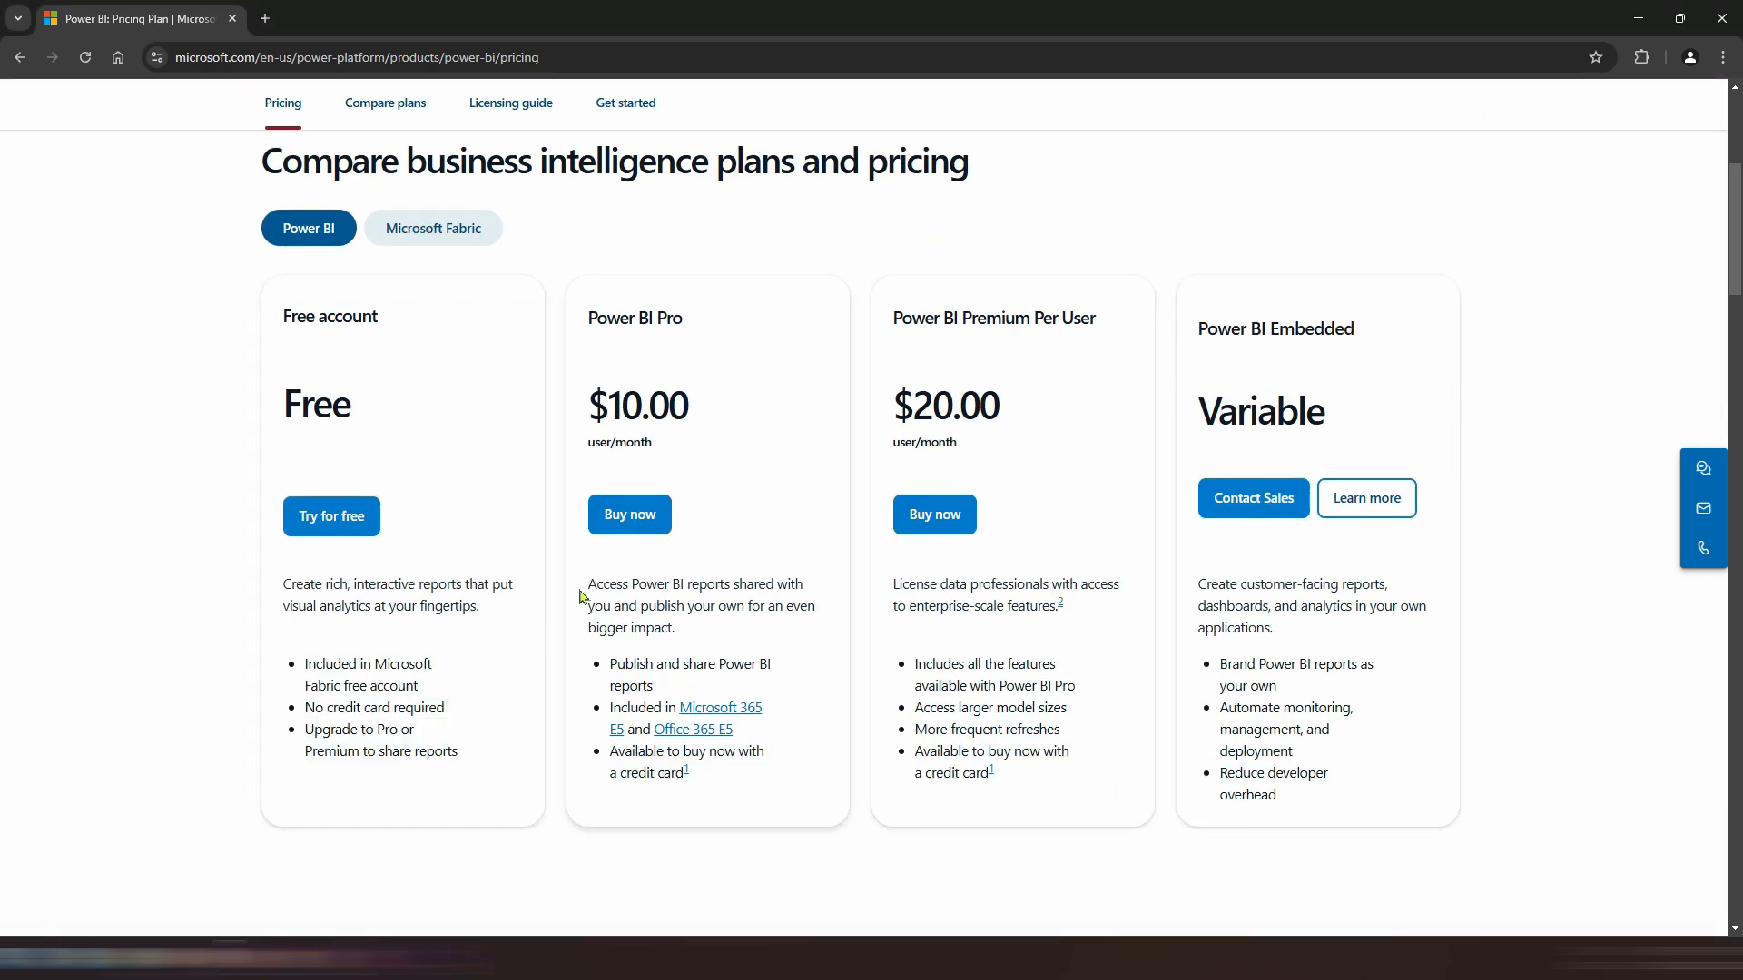
pyautogui.moveTo(586, 581); pyautogui.dragTo(722, 779)
pyautogui.click(733, 791)
pyautogui.moveTo(893, 317); pyautogui.dragTo(1107, 319)
pyautogui.click(1100, 360)
pyautogui.moveTo(893, 582); pyautogui.dragTo(1035, 784)
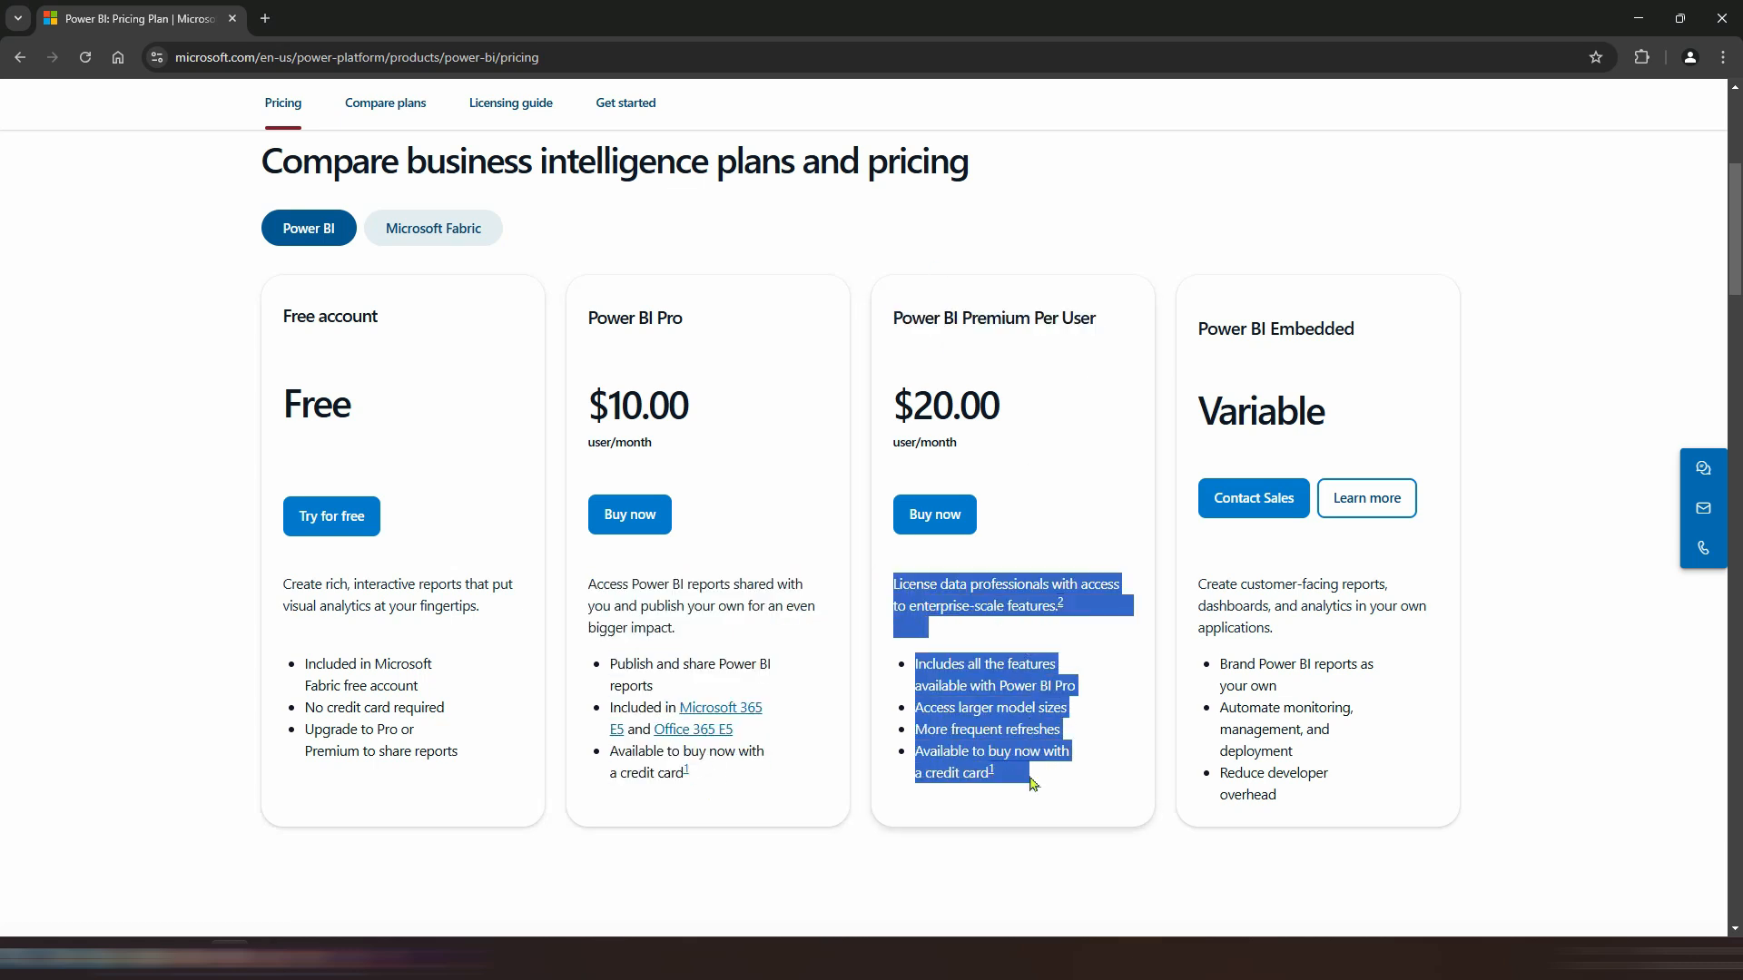
pyautogui.click(1028, 807)
pyautogui.moveTo(1196, 328); pyautogui.dragTo(1349, 329)
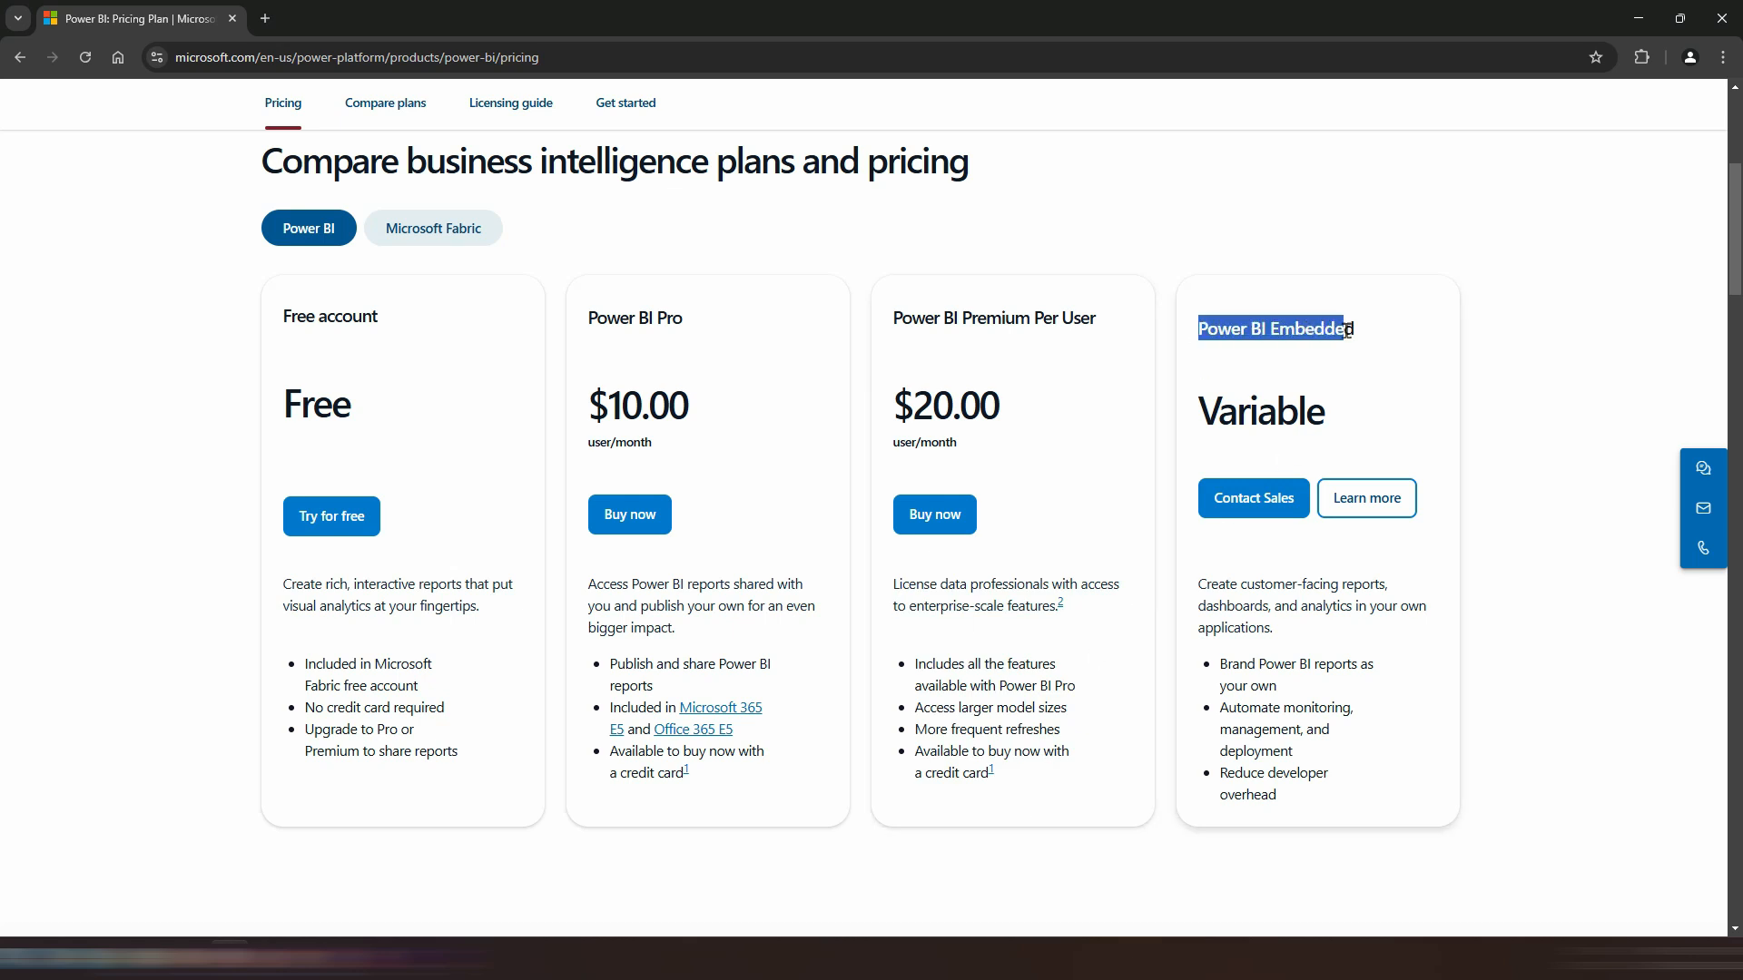
# Step: Switch the plan comparison to Microsoft Fabric plans and back to Power BI plans
pyautogui.click(1443, 572)
pyautogui.scroll(1, 1152, 490)
pyautogui.click(480, 326)
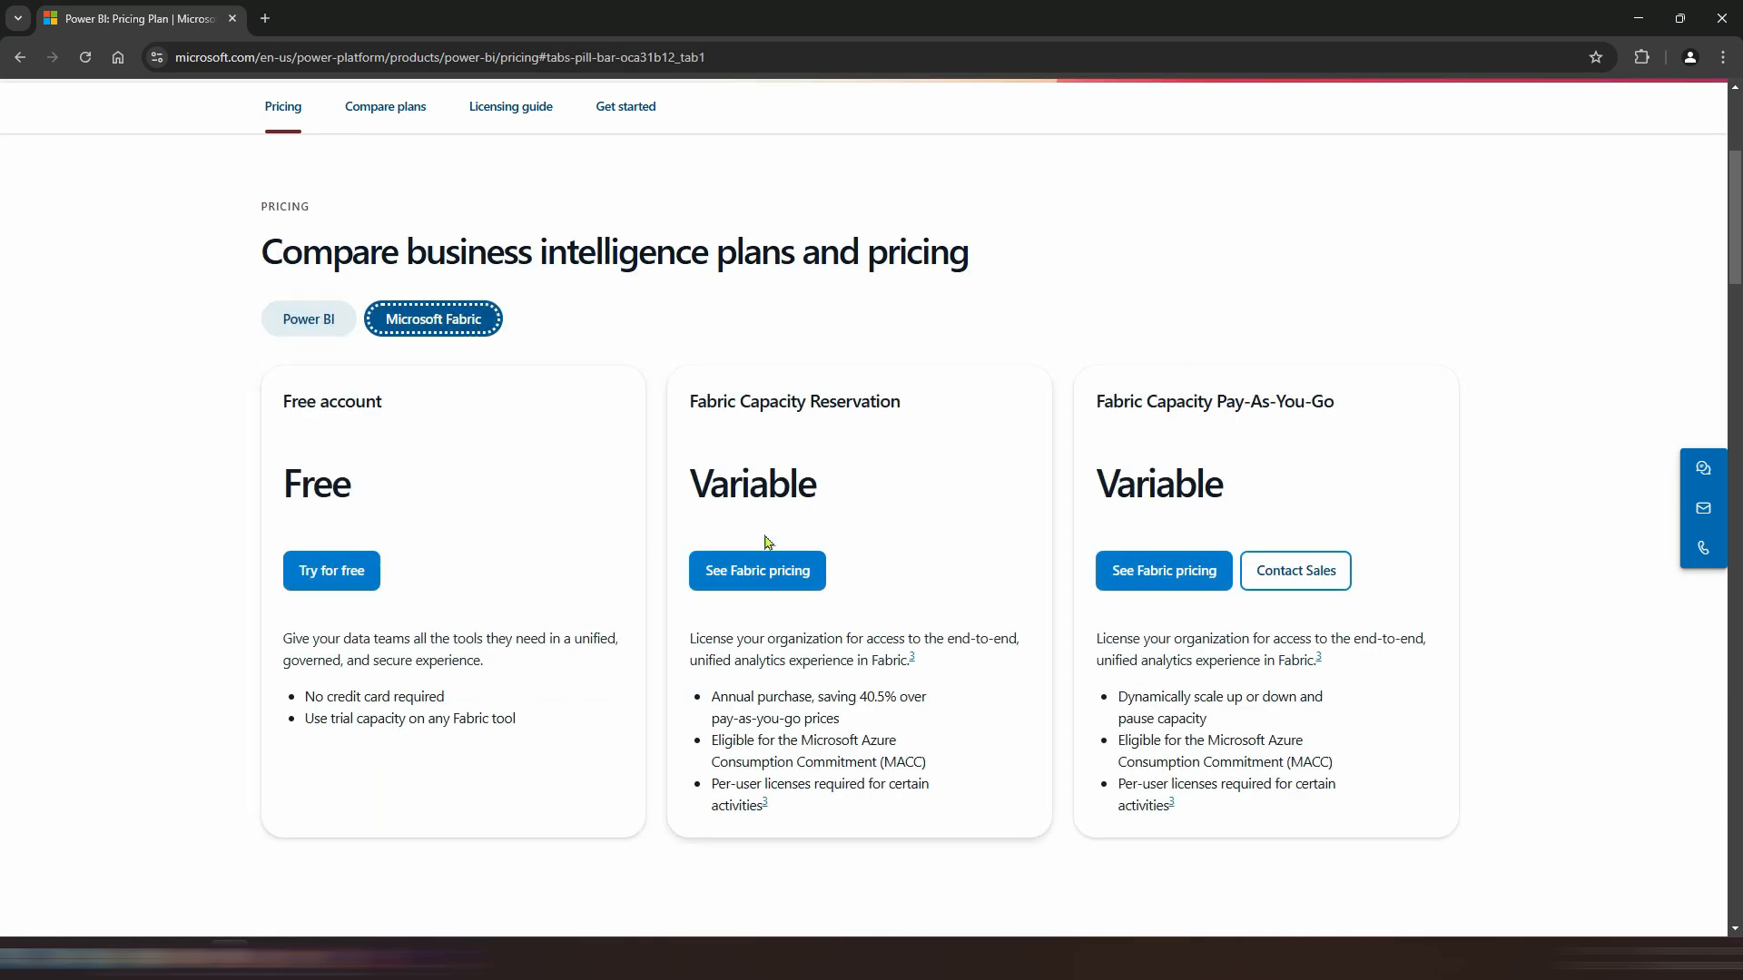
pyautogui.click(322, 317)
pyautogui.scroll(-9, 531, 312)
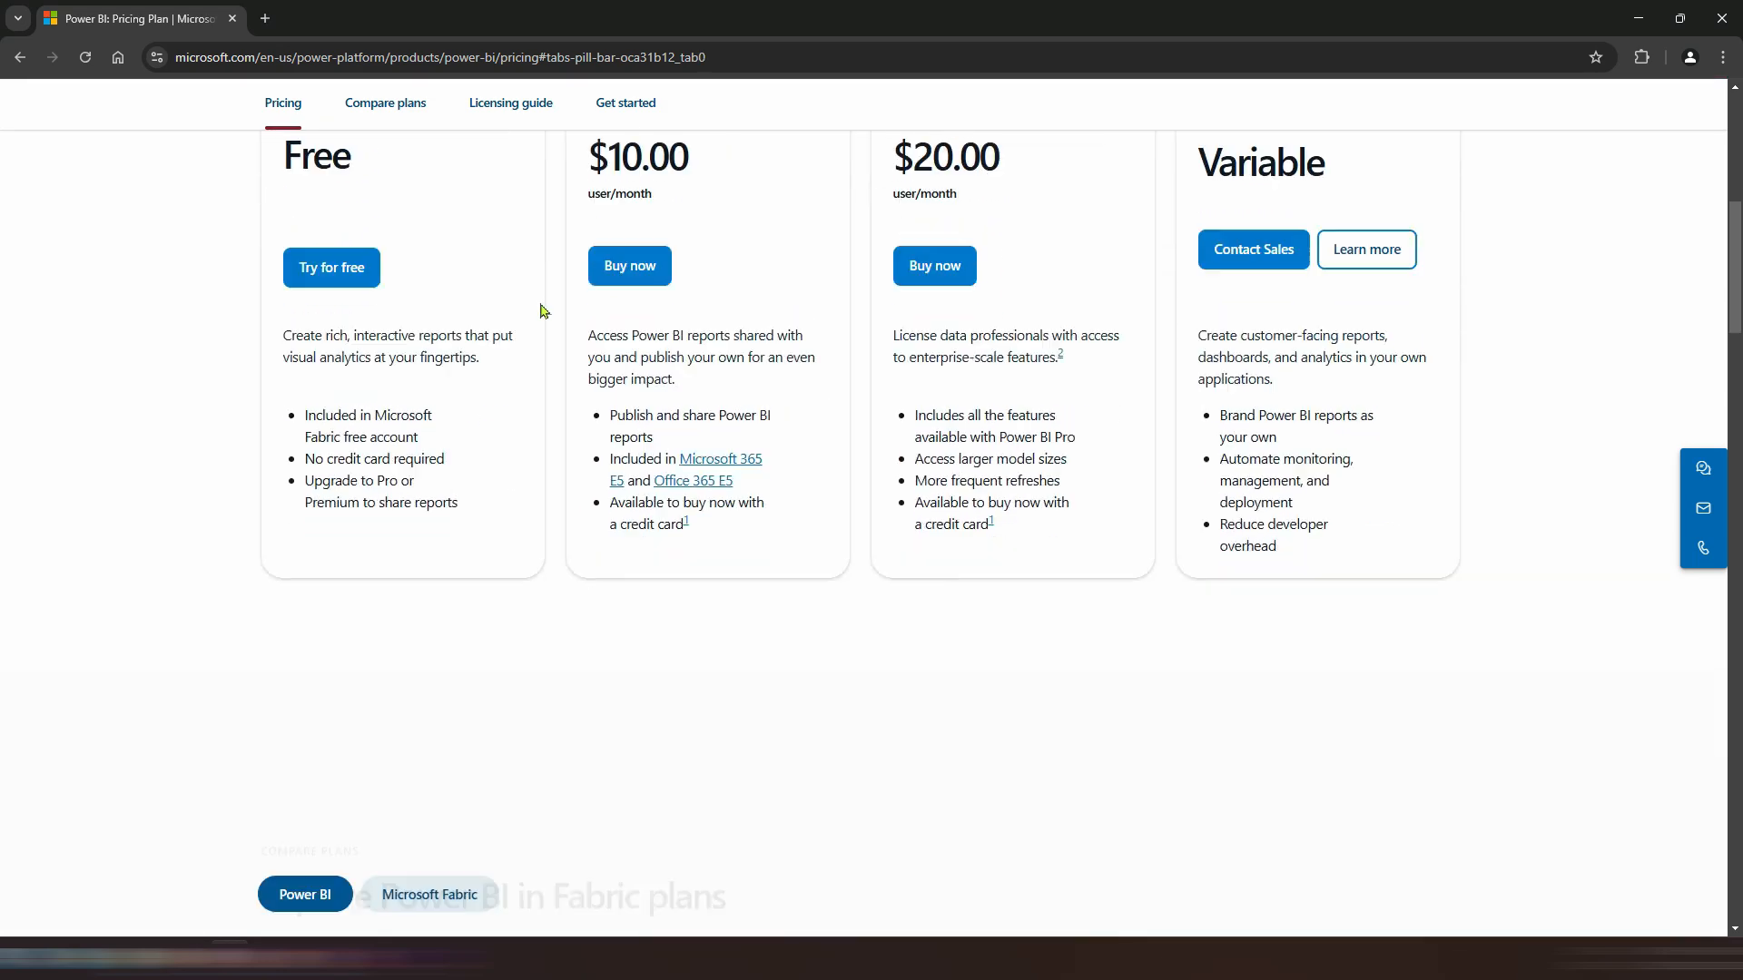
# Step: Review the Power BI plan feature comparison table, highlighting each plan's name and model memory limit
pyautogui.scroll(-1, 498, 354)
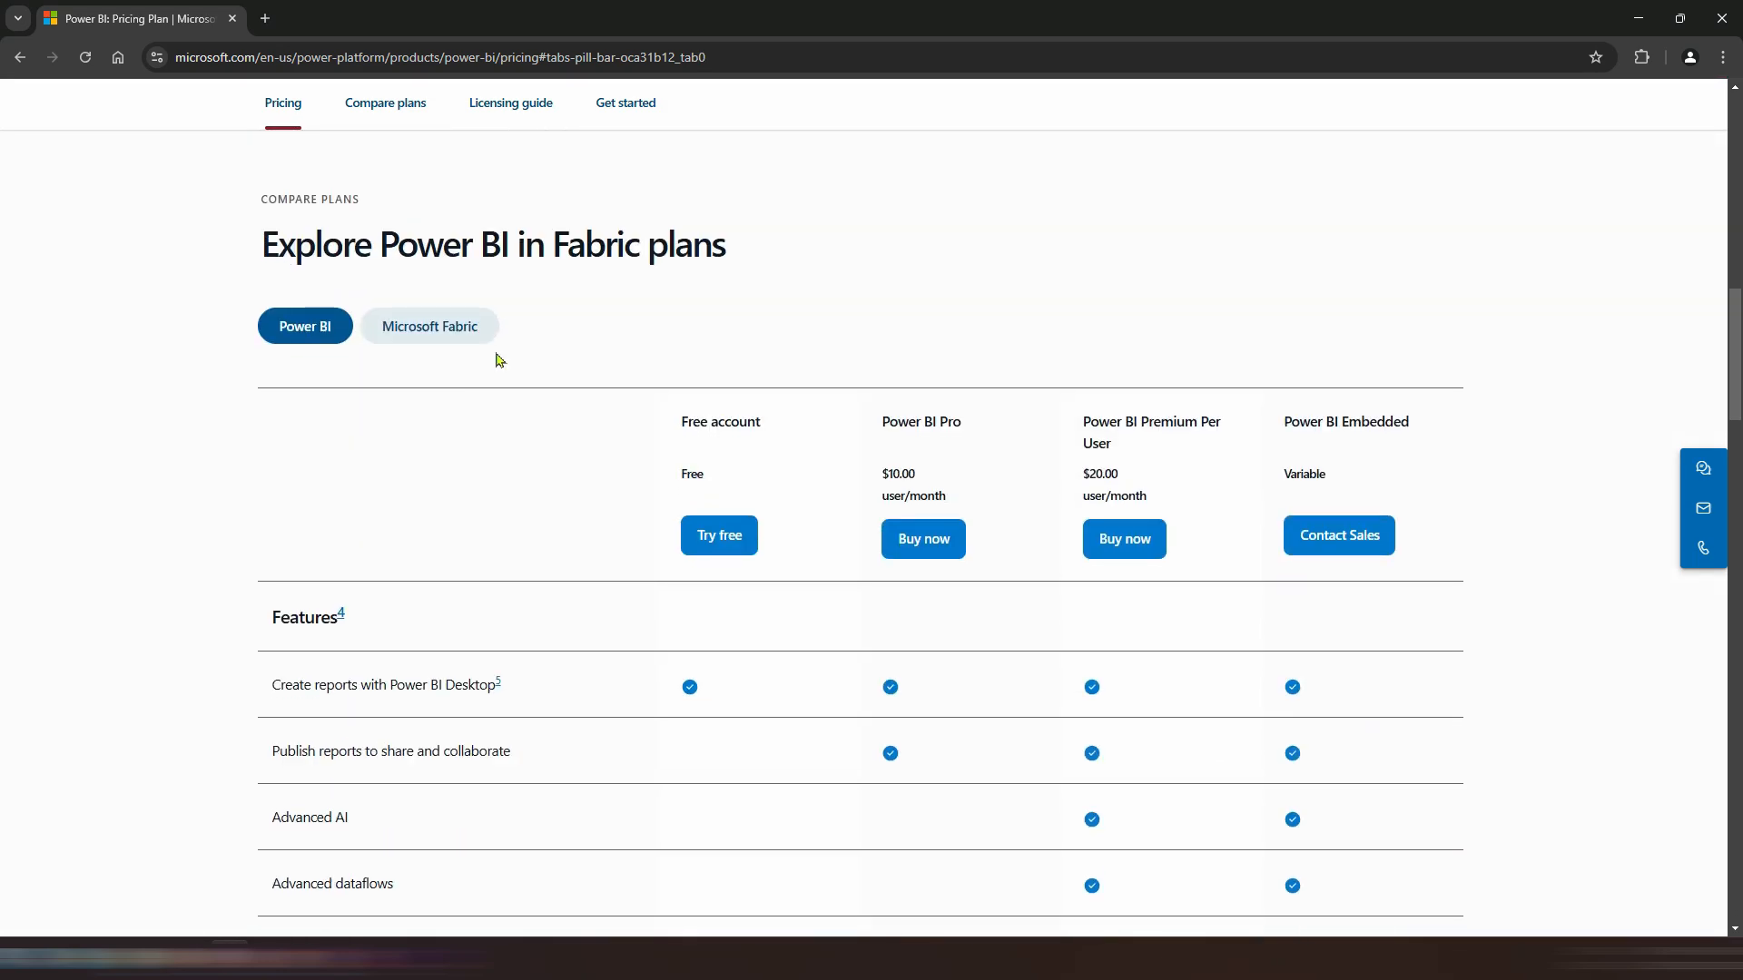
pyautogui.moveTo(677, 417); pyautogui.dragTo(771, 428)
pyautogui.scroll(-3, 606, 541)
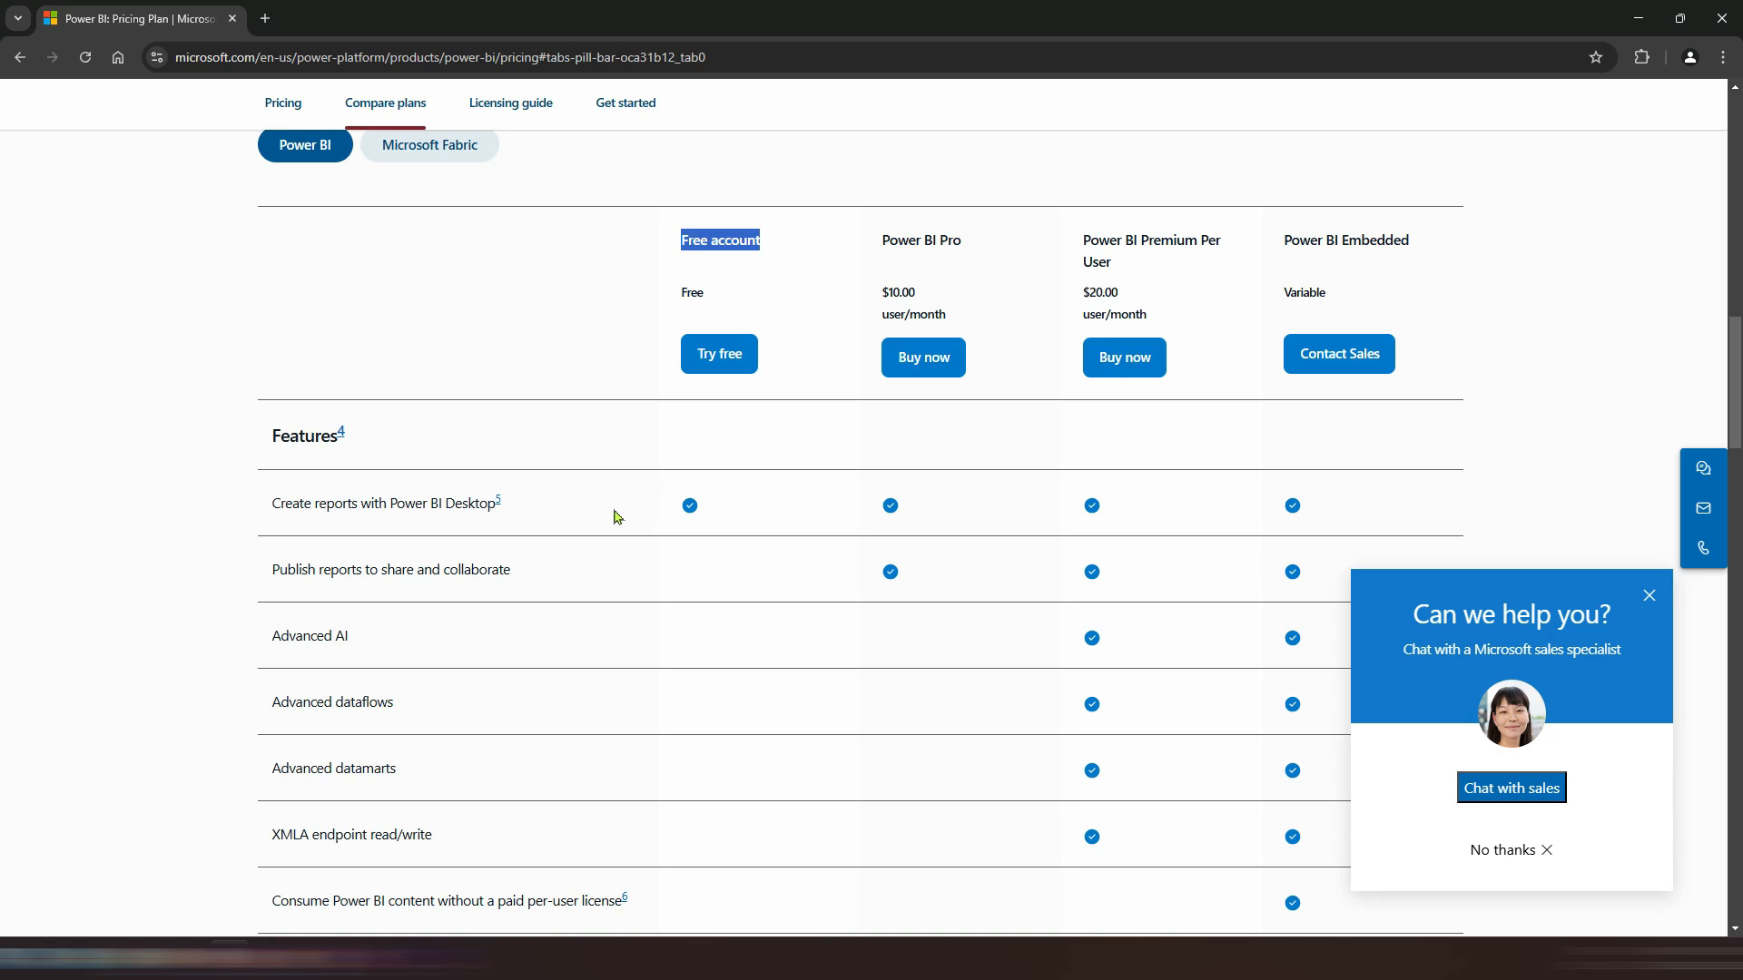
pyautogui.scroll(-1, 599, 526)
pyautogui.scroll(1, 907, 512)
pyautogui.scroll(-5, 890, 559)
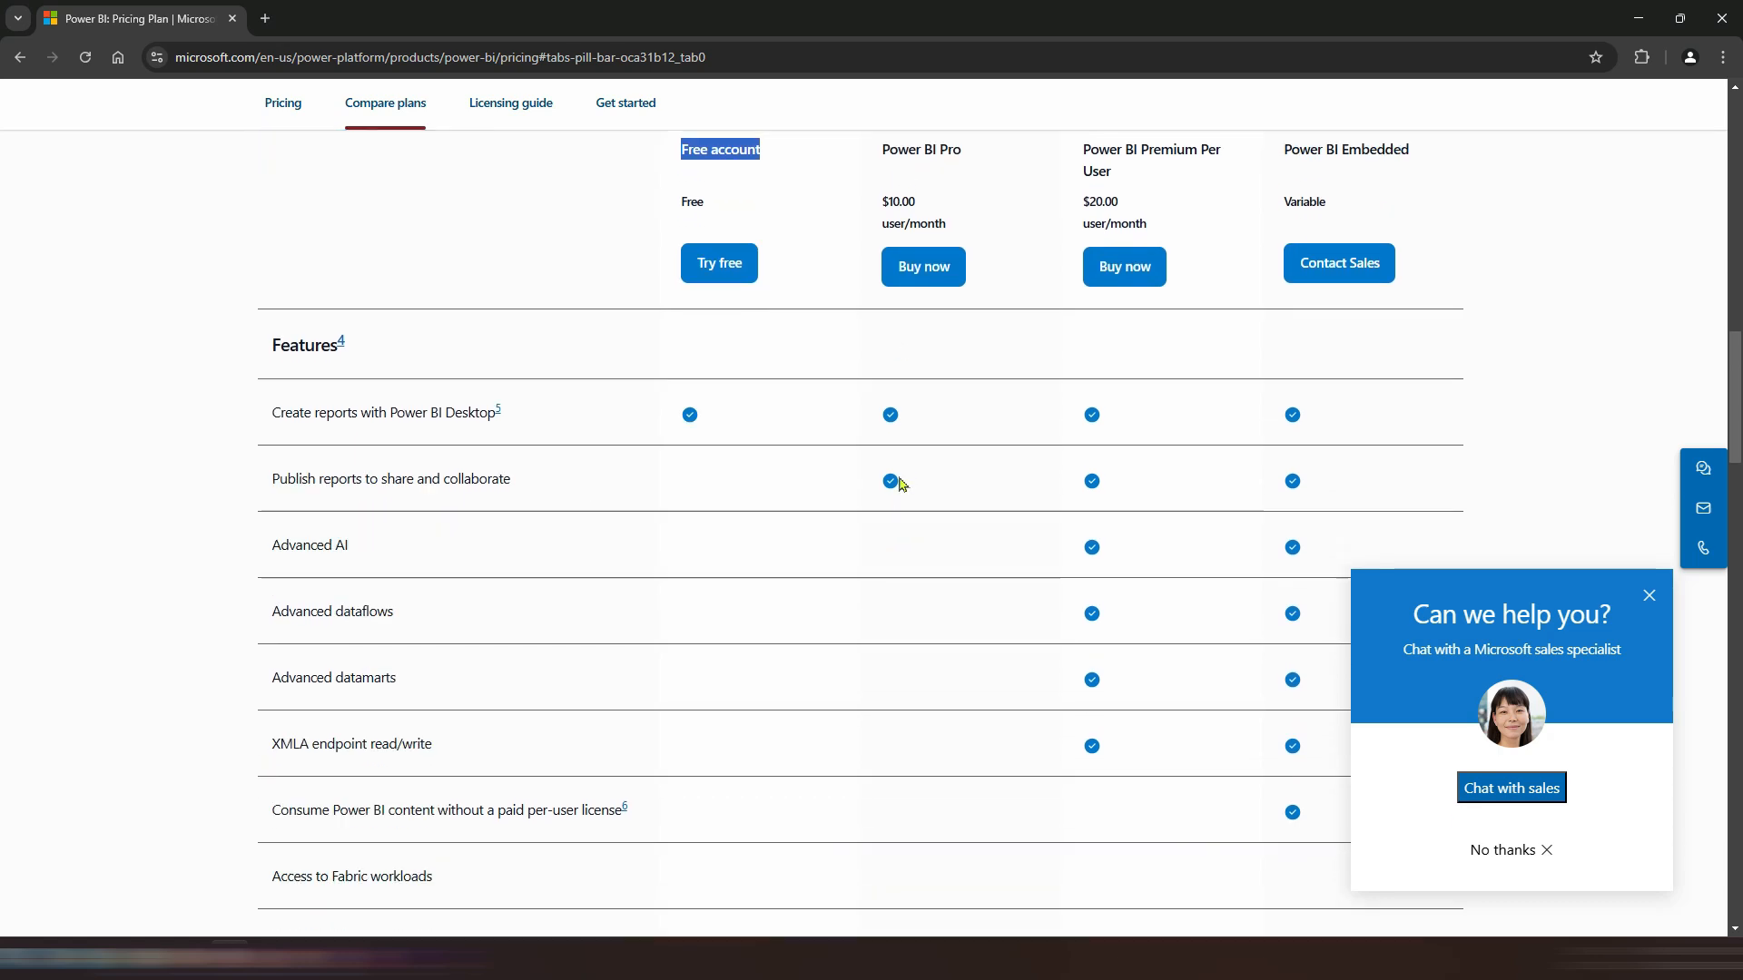
pyautogui.moveTo(881, 644); pyautogui.dragTo(913, 646)
pyautogui.moveTo(1080, 646); pyautogui.dragTo(1129, 646)
pyautogui.moveTo(1282, 645); pyautogui.dragTo(1321, 646)
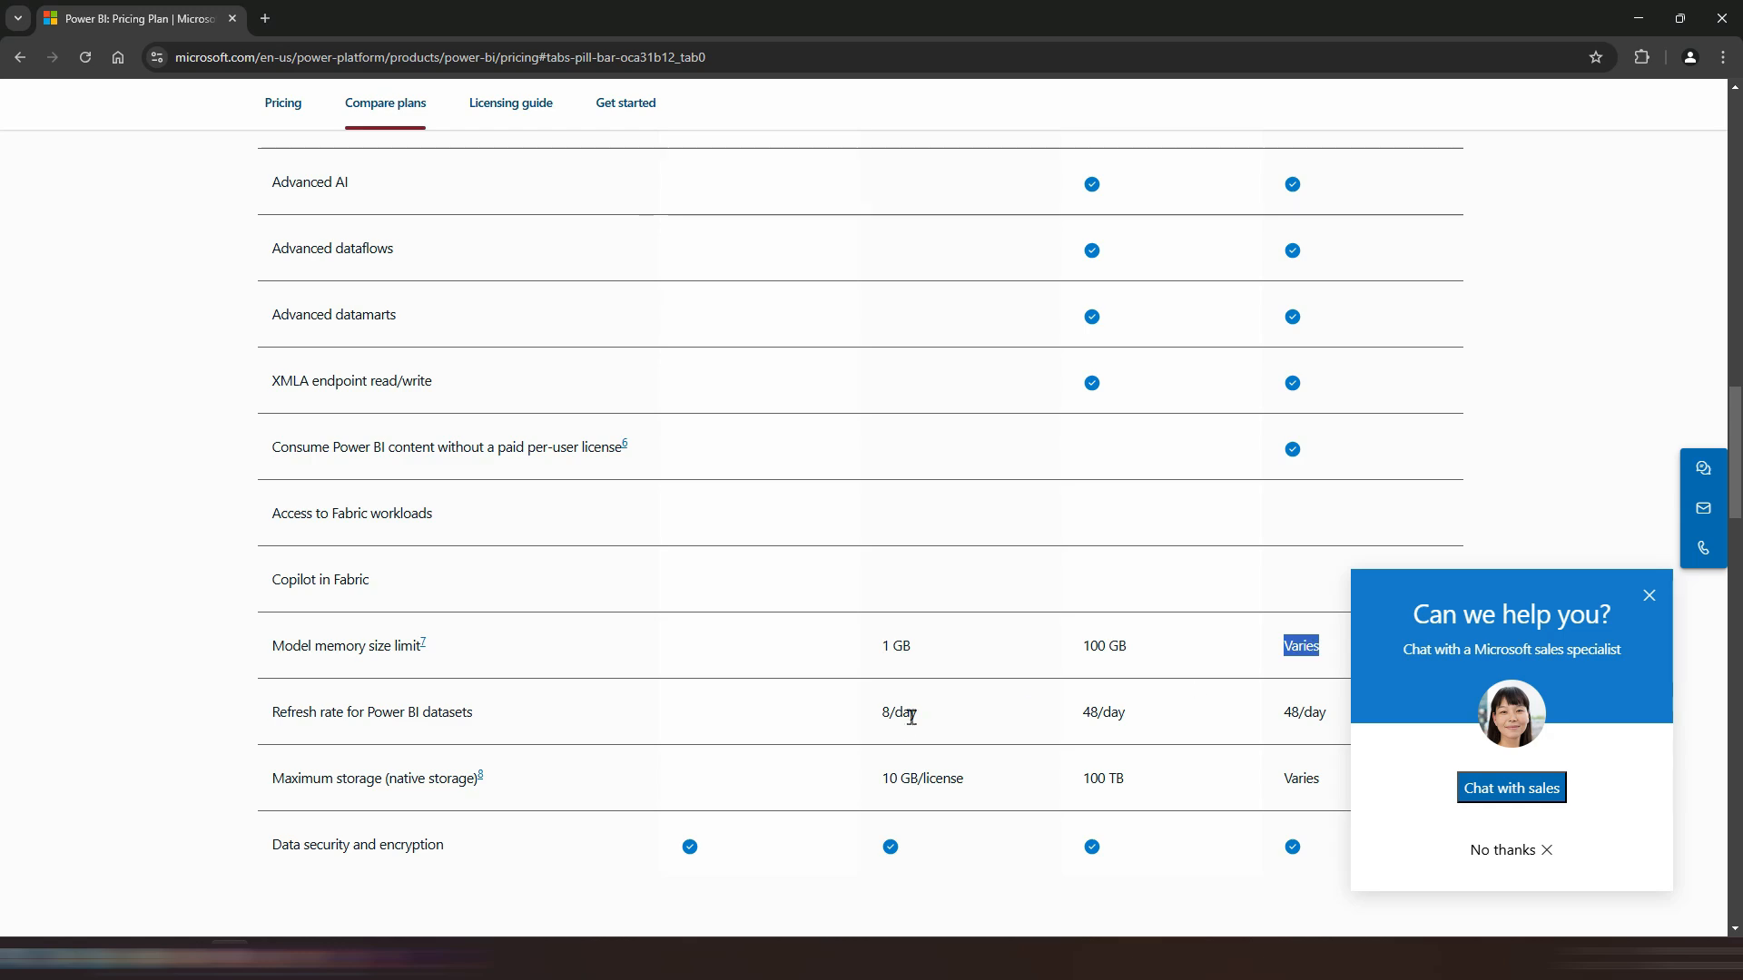
# Step: Scroll through the licensing guide and Take the next step sections of the pricing page
pyautogui.scroll(-2, 957, 731)
pyautogui.scroll(-2, 751, 649)
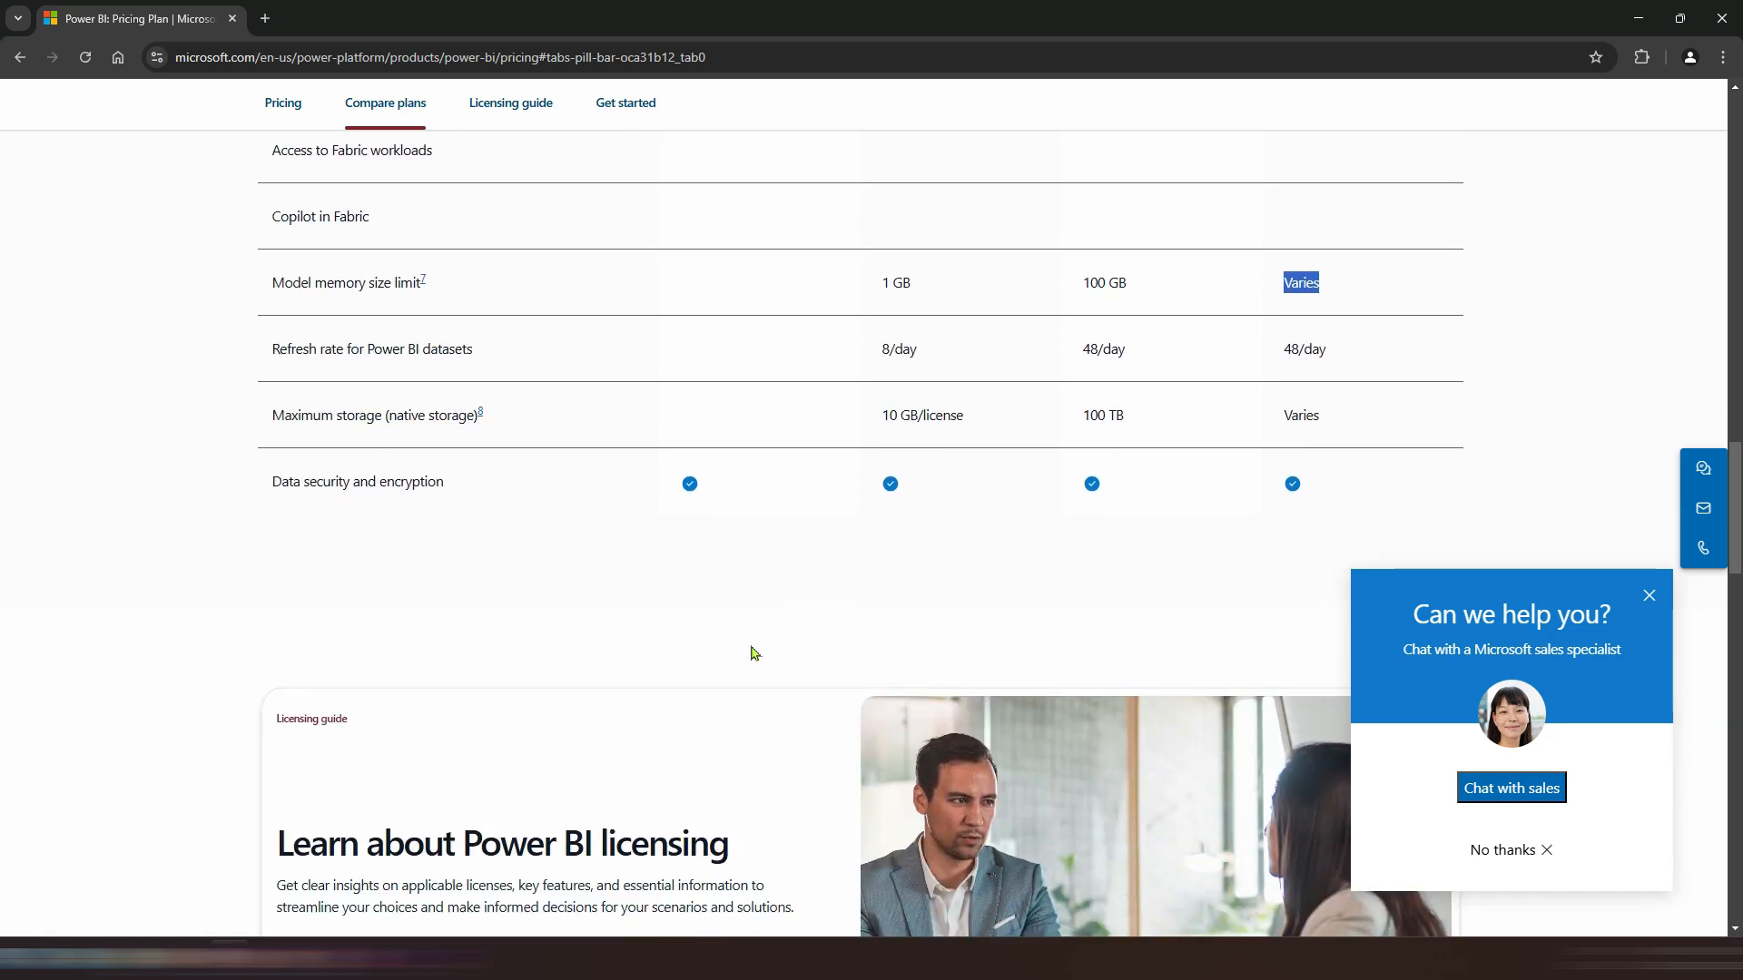
pyautogui.scroll(12, 782, 602)
pyautogui.scroll(-15, 925, 561)
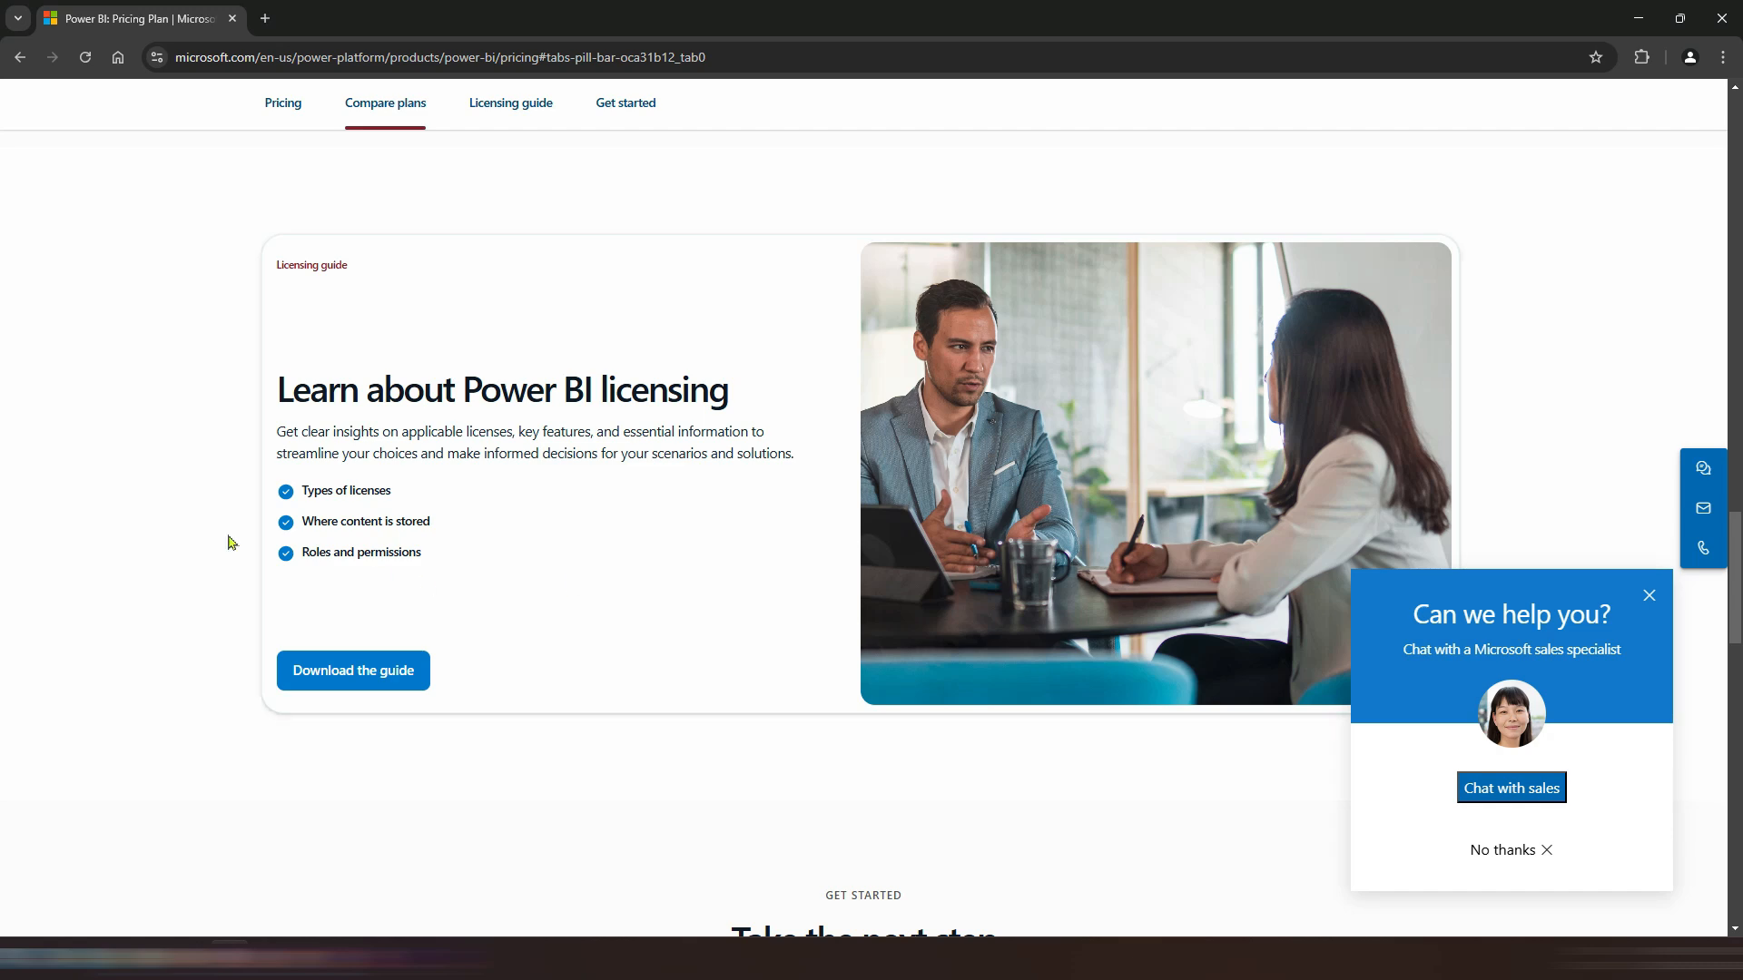
pyautogui.scroll(-7, 603, 522)
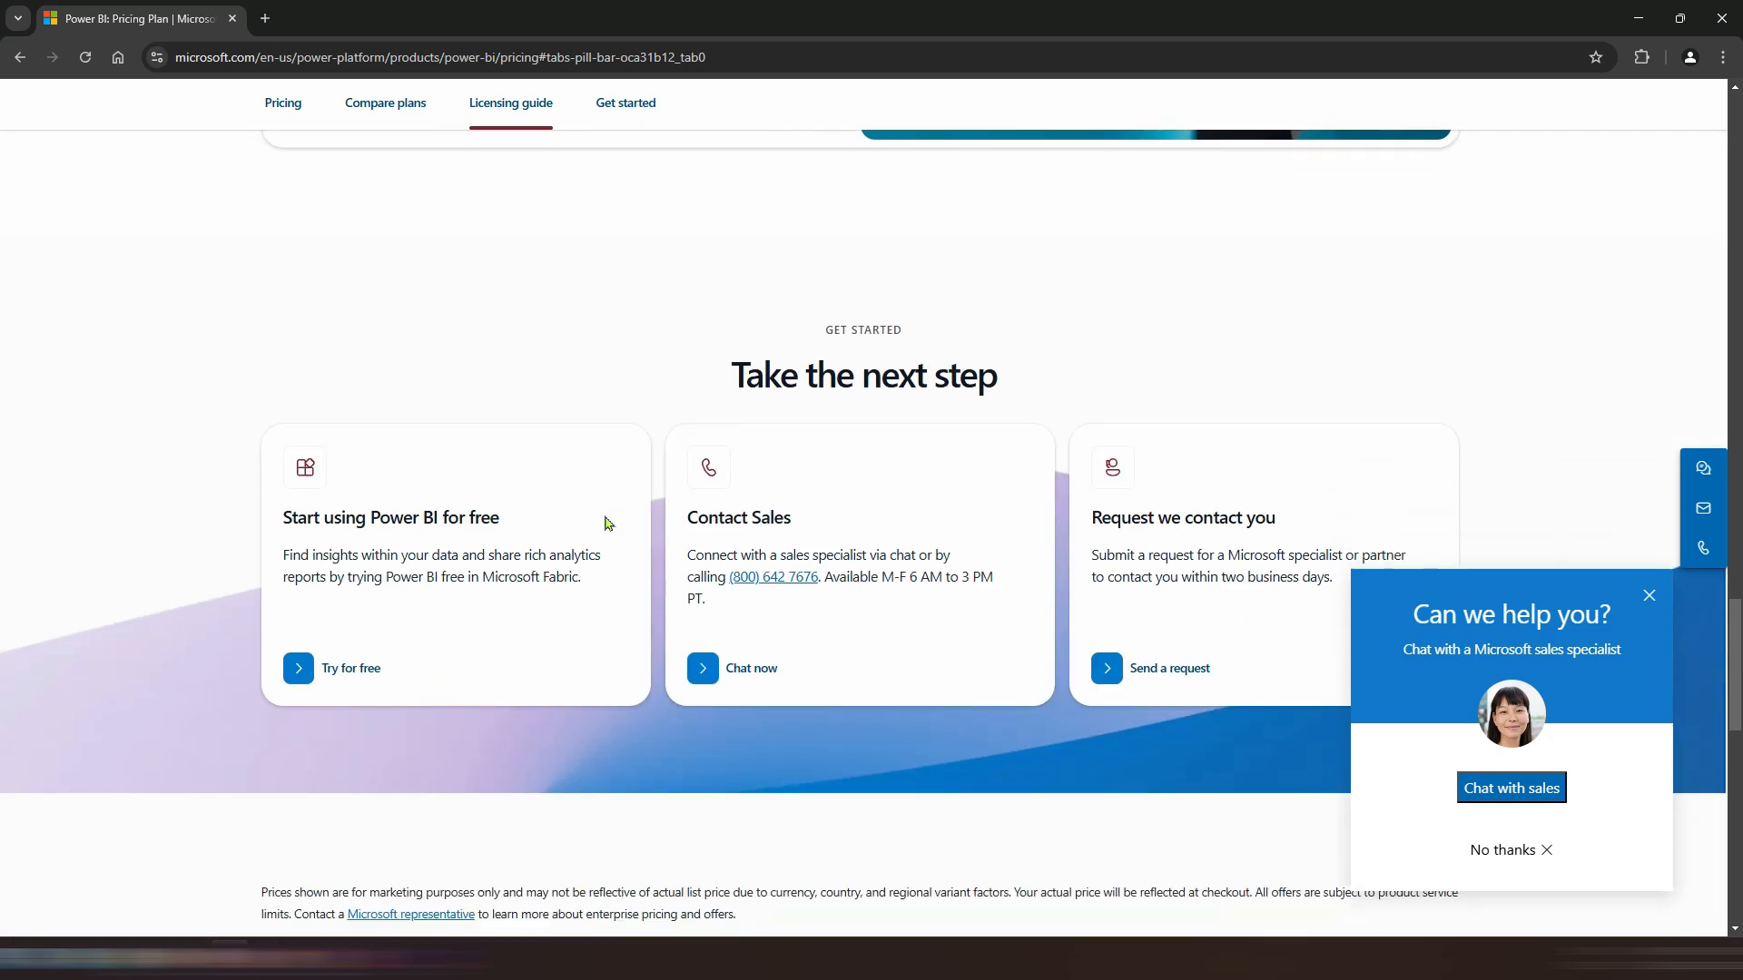
pyautogui.scroll(-4, 778, 550)
pyautogui.scroll(13, 1221, 284)
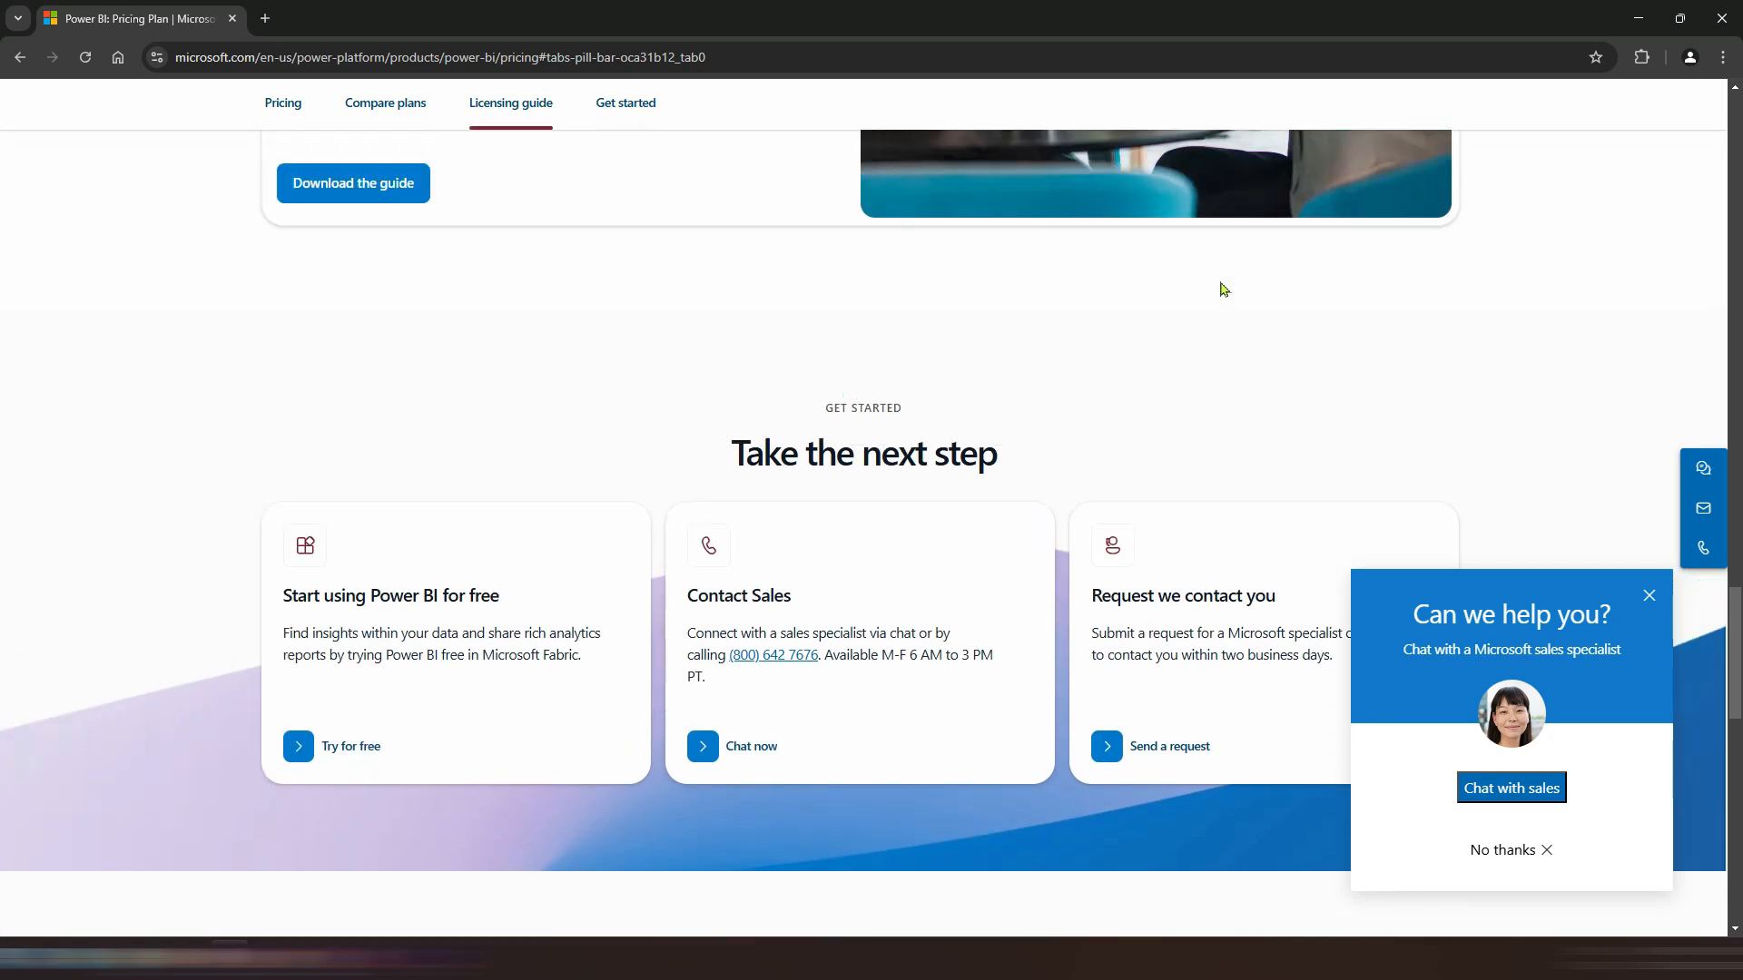
# Step: Minimize the browser and launch Power BI Desktop from its desktop shortcut
pyautogui.click(1625, 25)
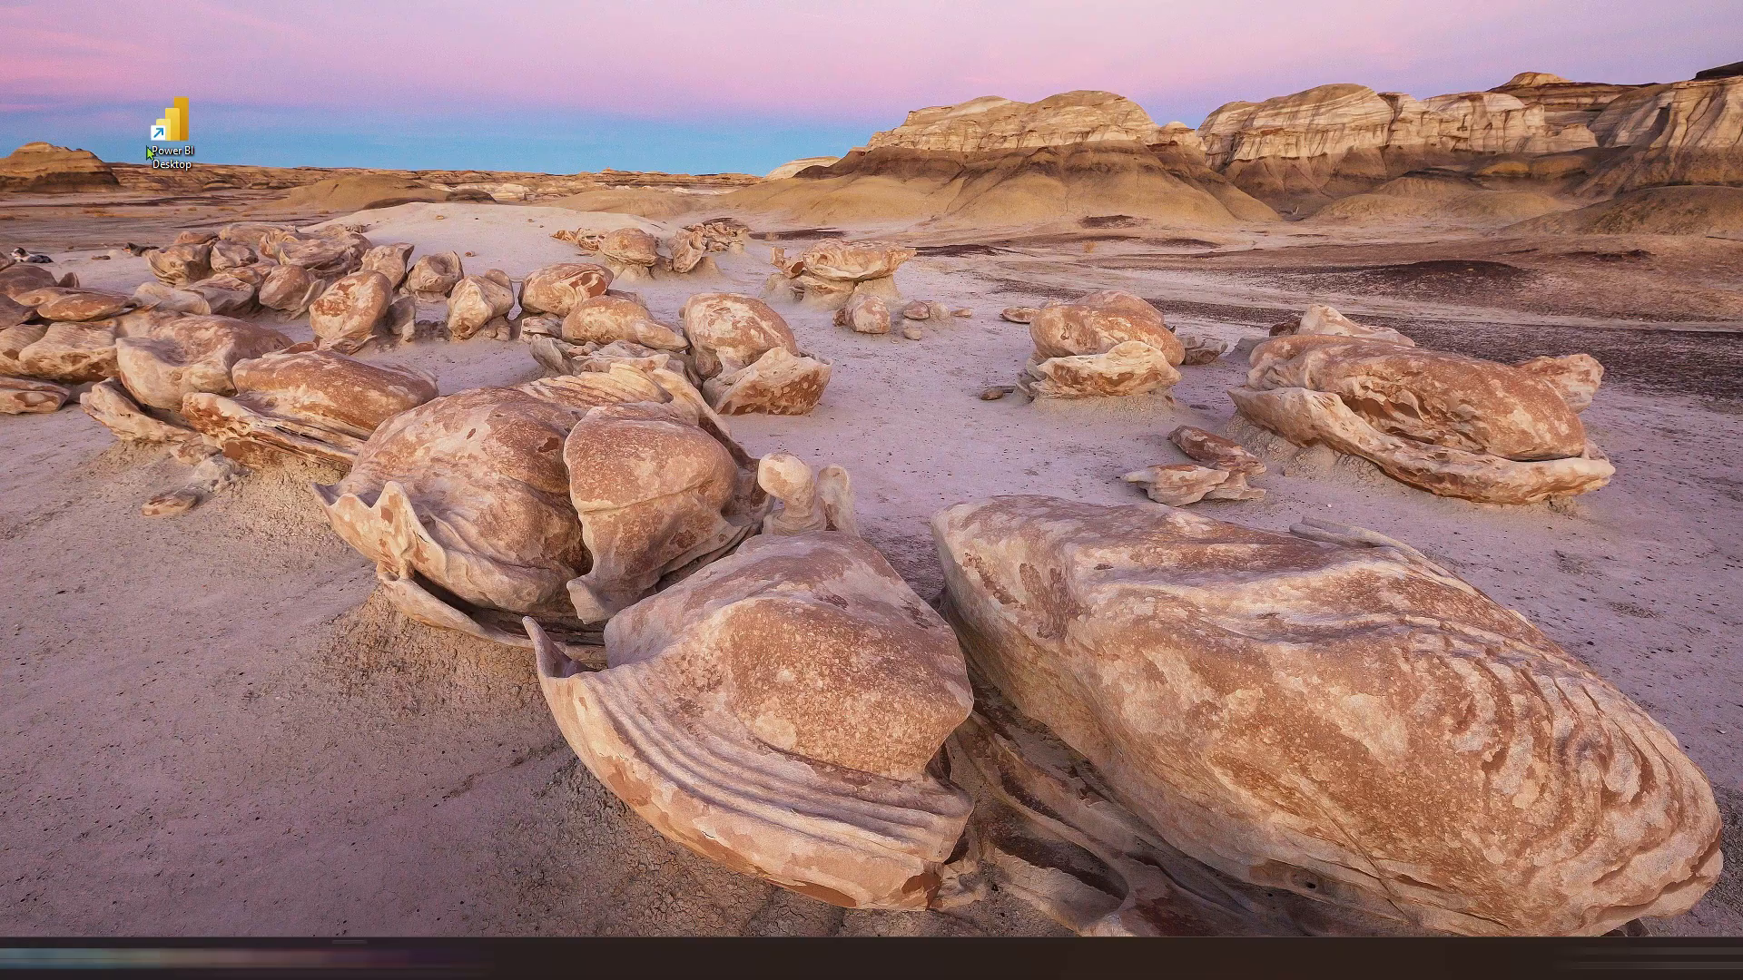
pyautogui.doubleClick(182, 143)
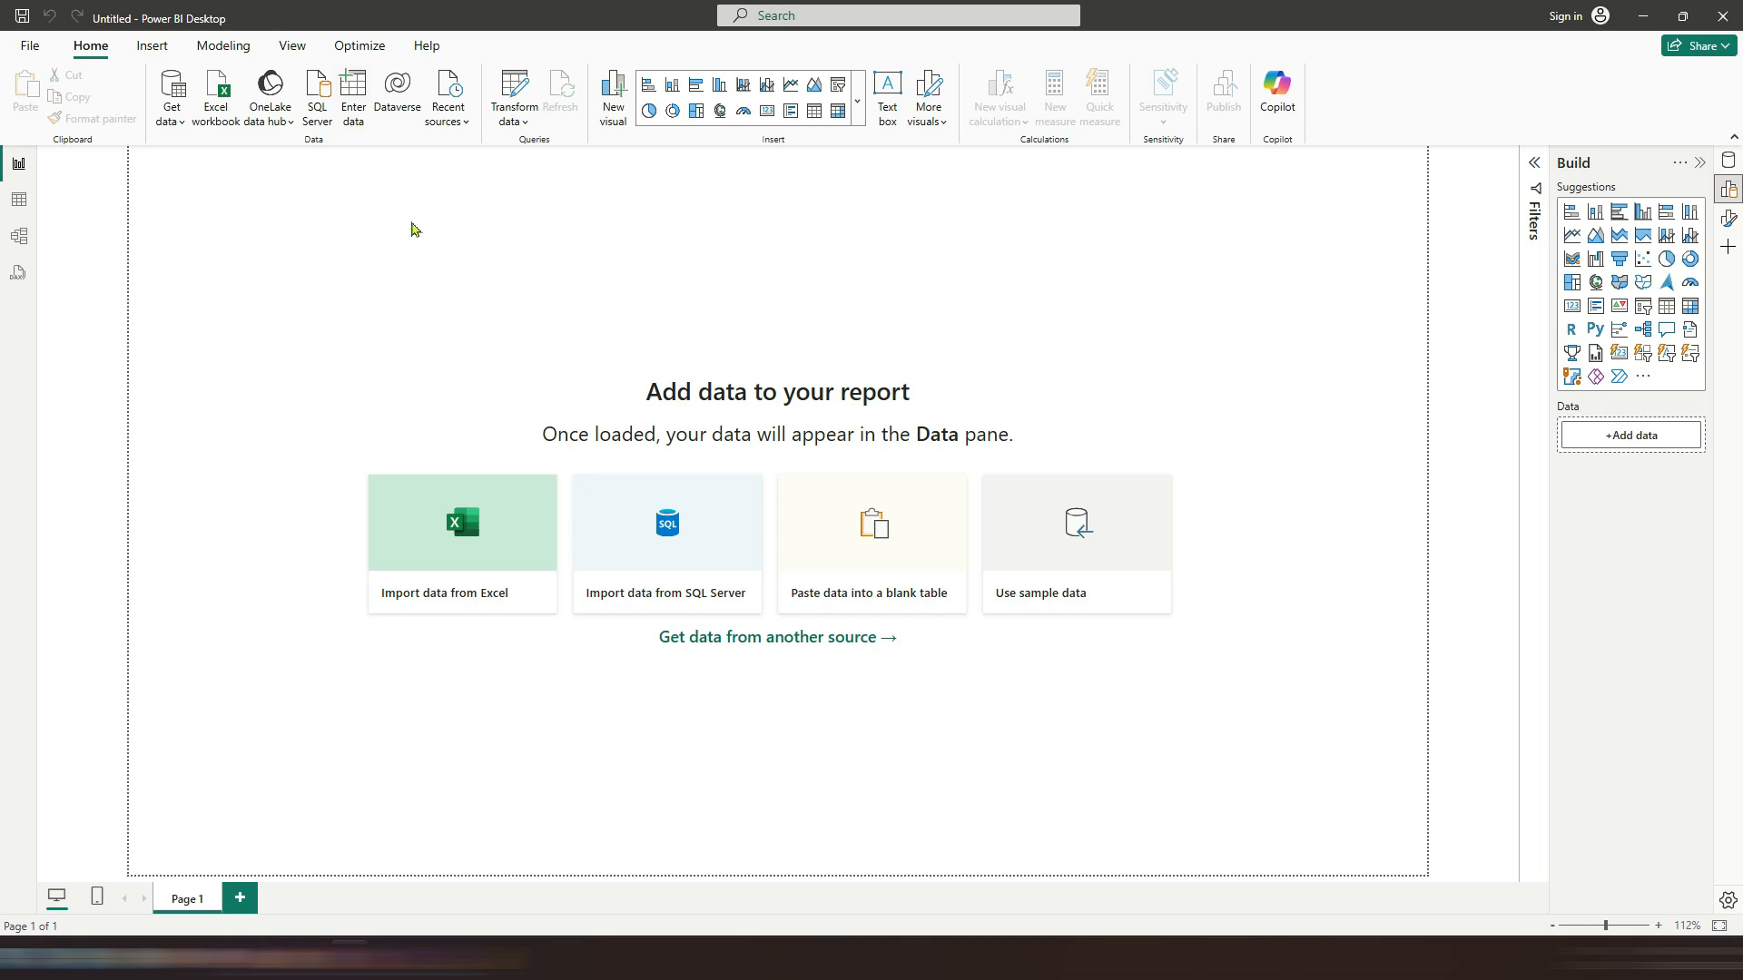
# Step: Examine the Power BI Desktop layout: ribbon, view switcher, panes, page area, report canvas and zoom
pyautogui.moveTo(8, 30); pyautogui.dragTo(1312, 144)
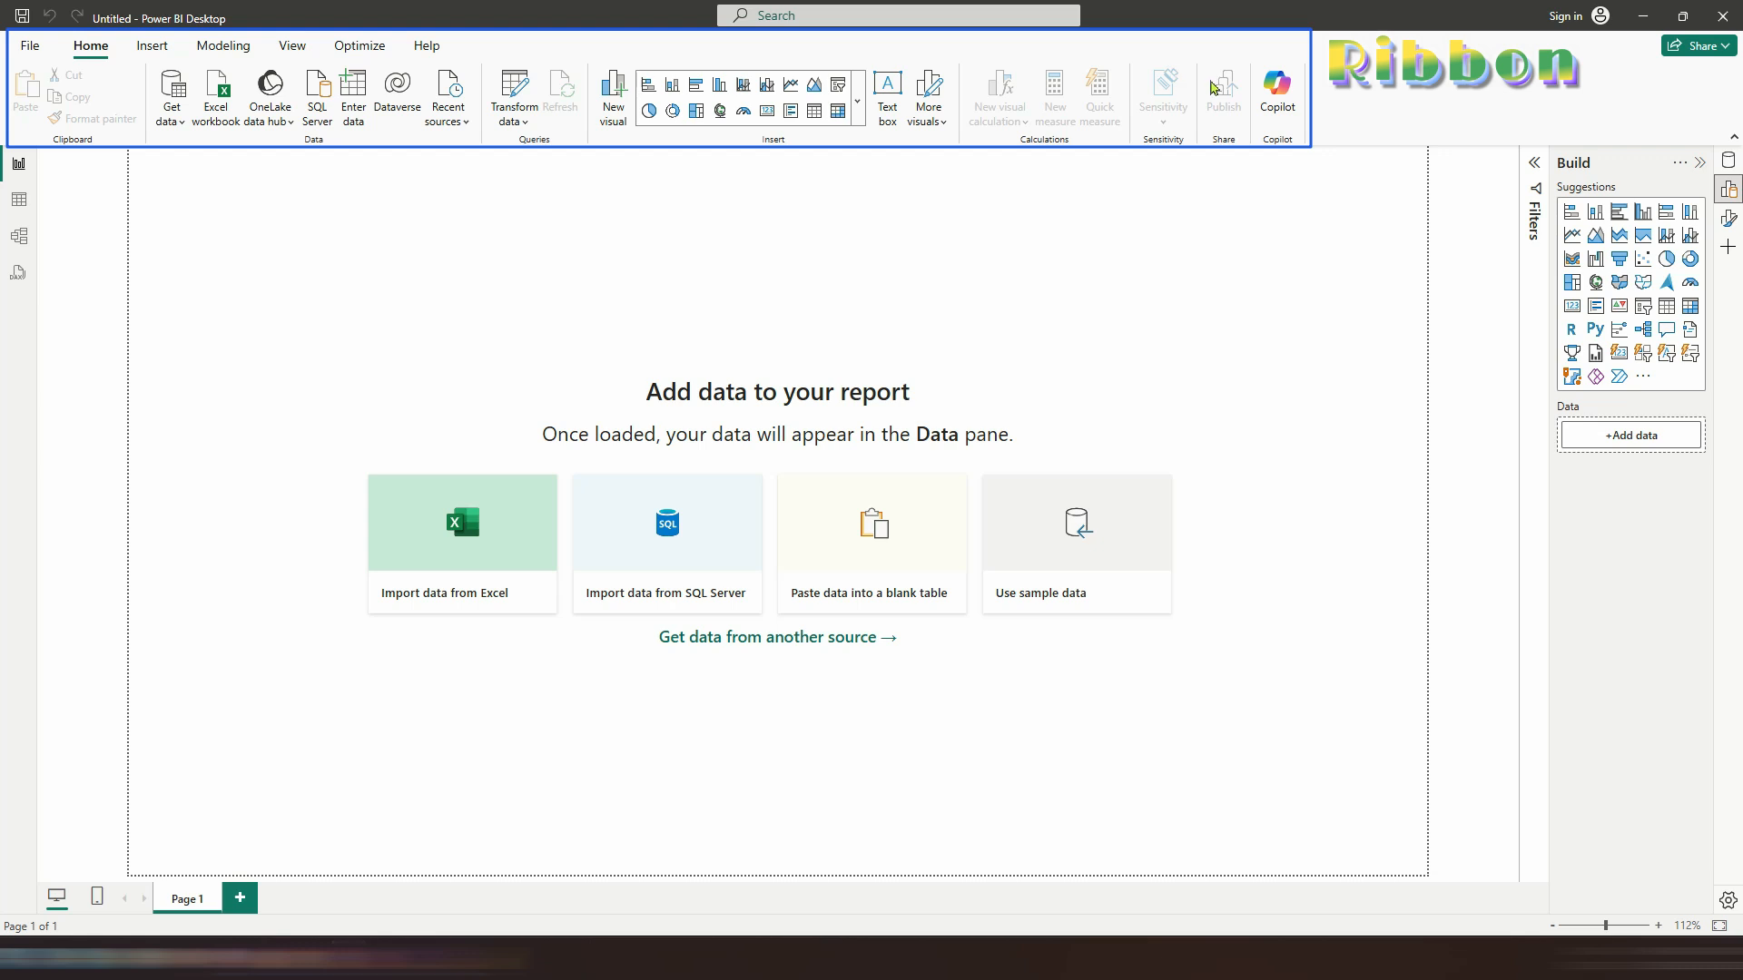
pyautogui.moveTo(9, 148); pyautogui.dragTo(41, 306)
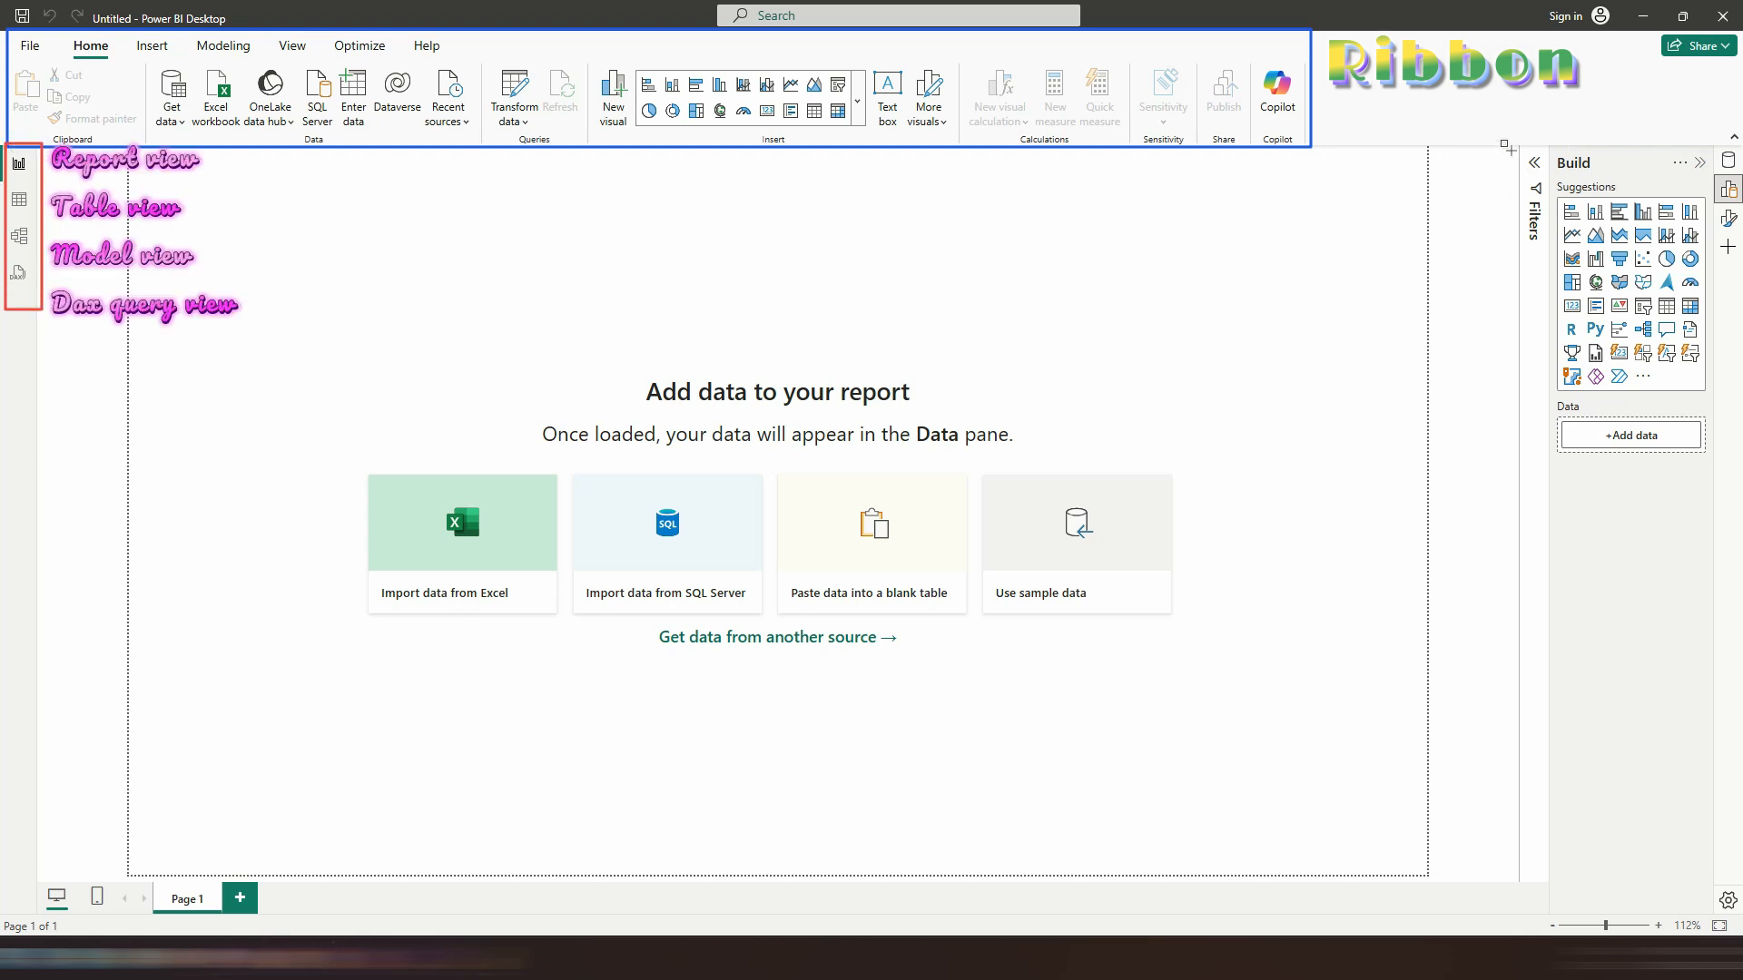
pyautogui.moveTo(1714, 134); pyautogui.dragTo(1741, 272)
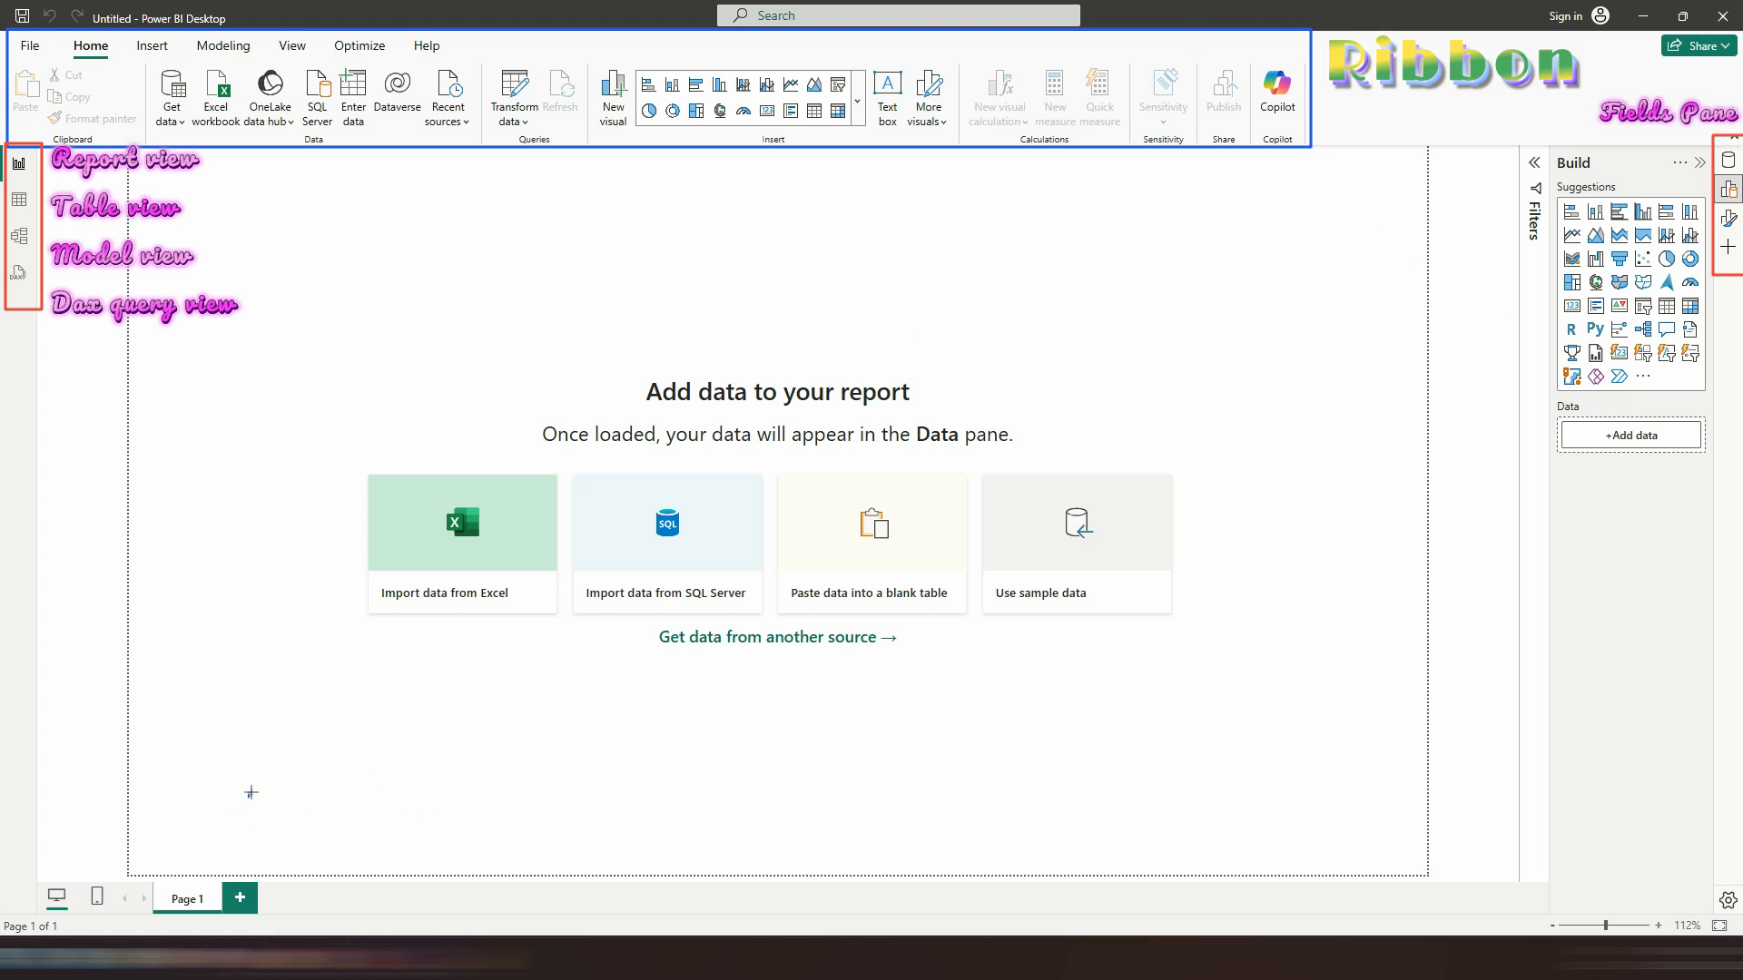
pyautogui.moveTo(251, 792); pyautogui.dragTo(193, 870)
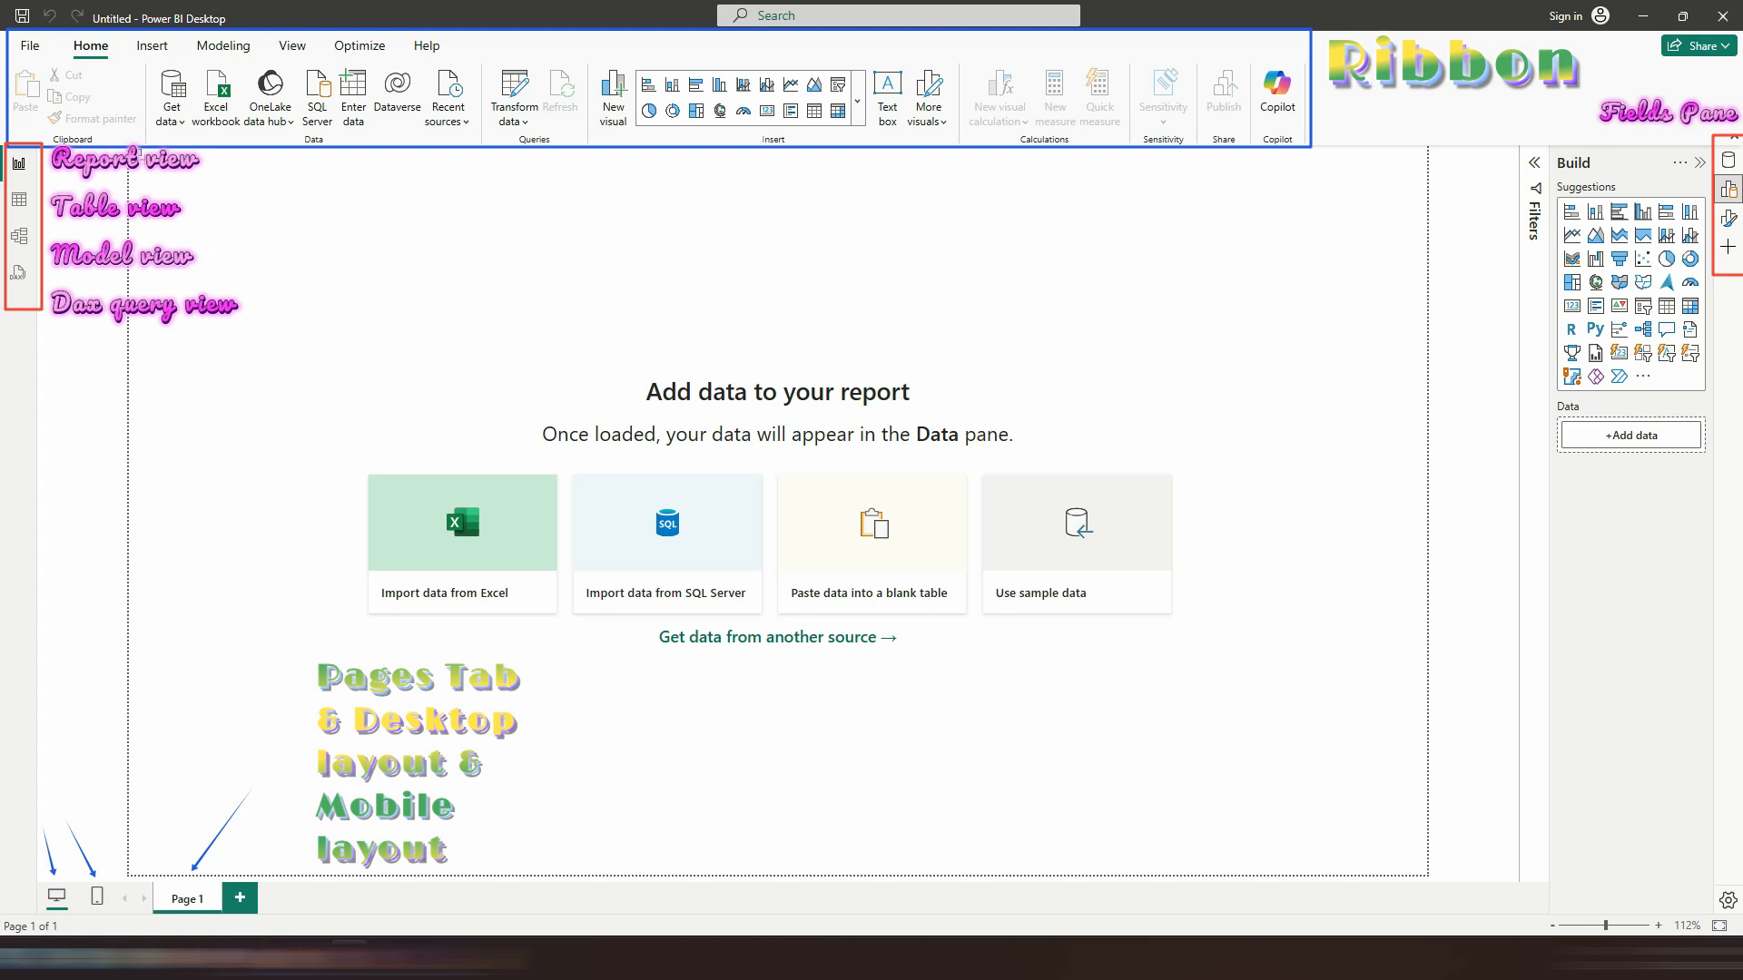
pyautogui.moveTo(133, 160)
pyautogui.mouseDown()
pyautogui.moveTo(136, 282)
pyautogui.moveTo(544, 799)
pyautogui.moveTo(1421, 878)
pyautogui.mouseUp()
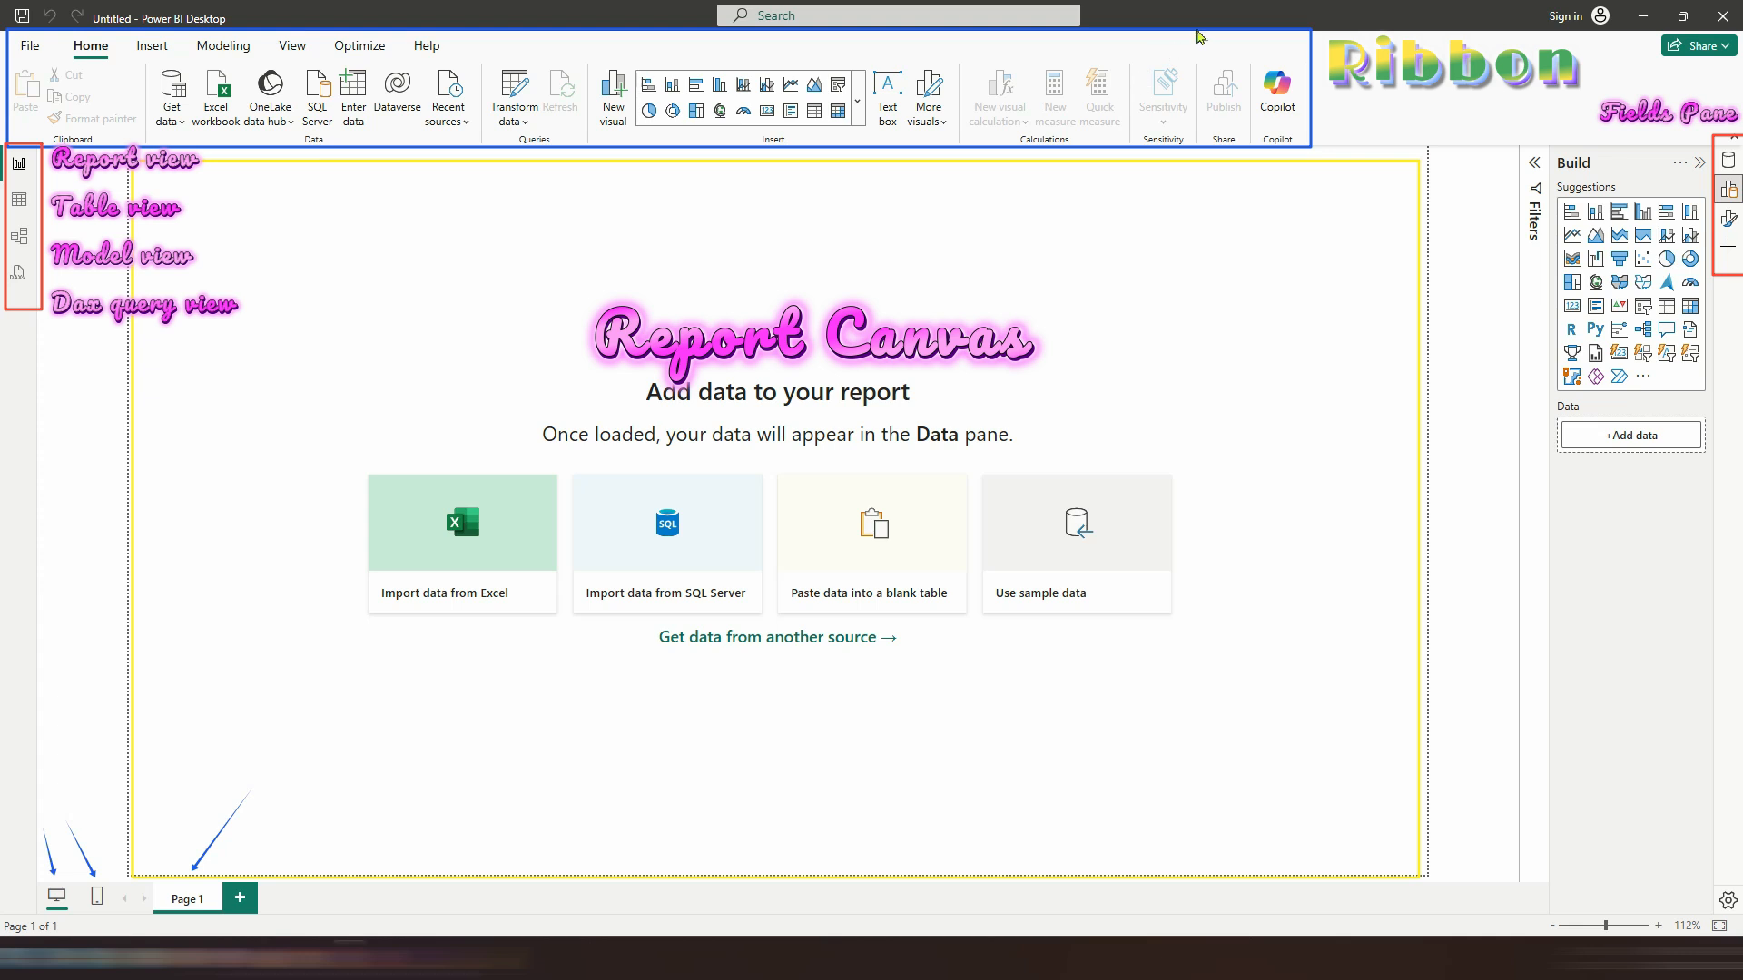
pyautogui.moveTo(1641, 810); pyautogui.dragTo(1717, 889)
pyautogui.click(1608, 926)
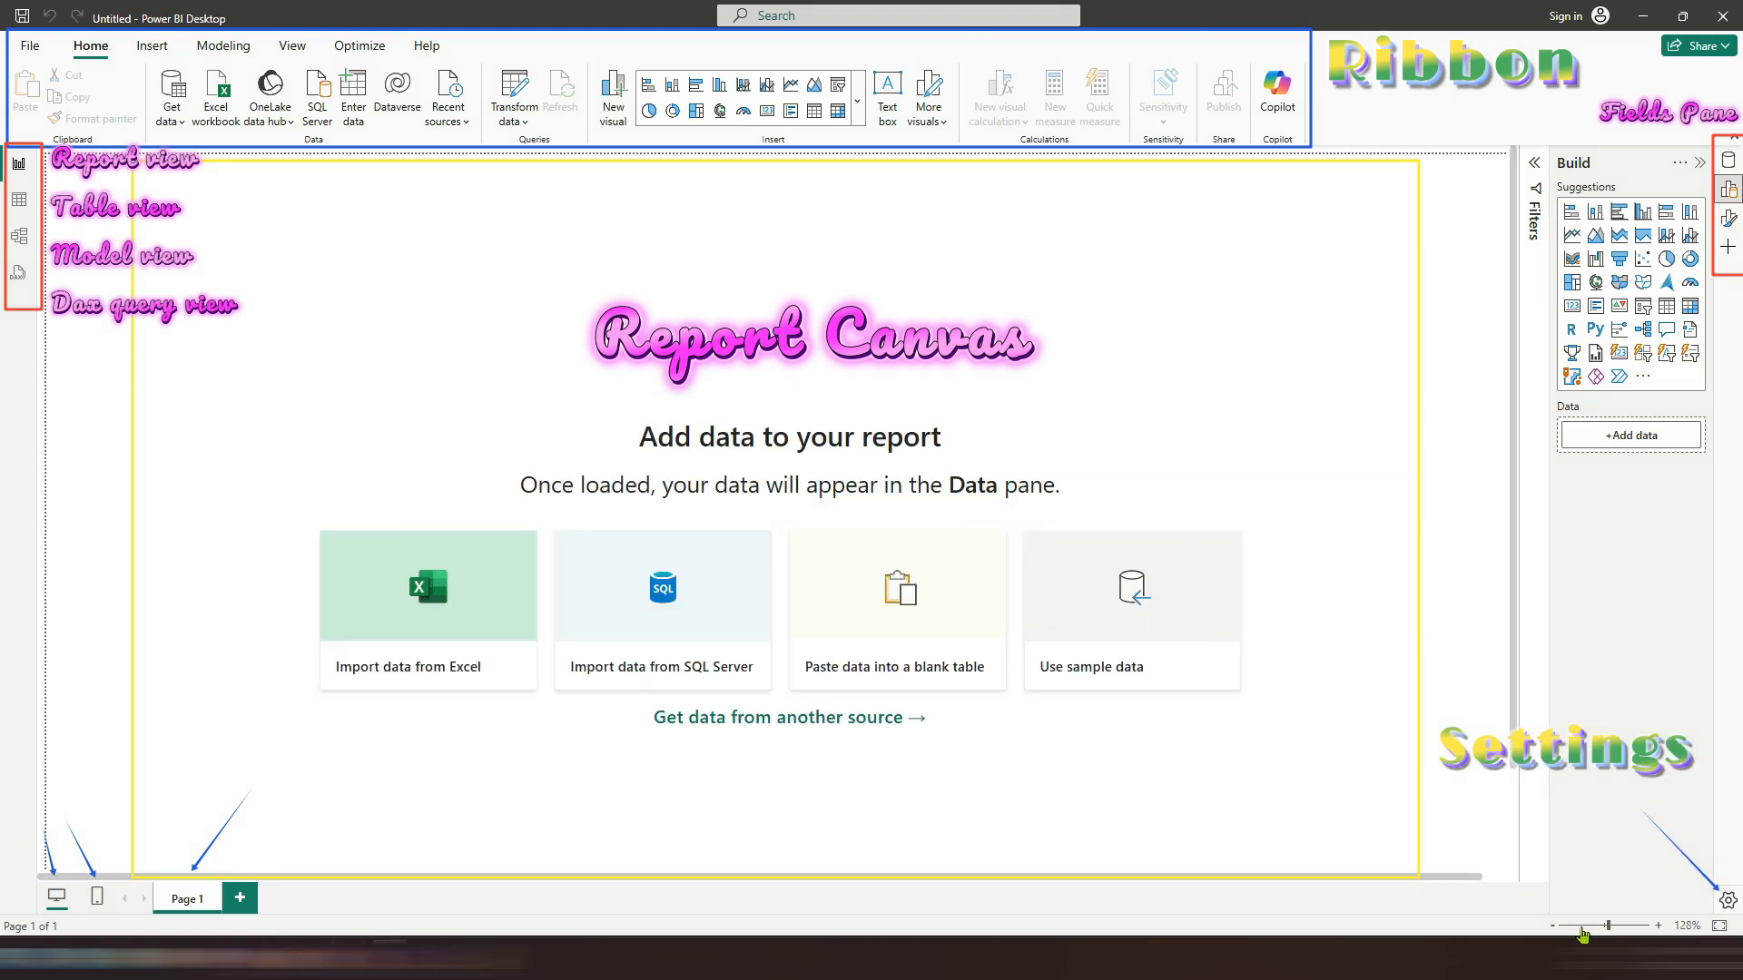
pyautogui.moveTo(1608, 926); pyautogui.dragTo(1605, 925)
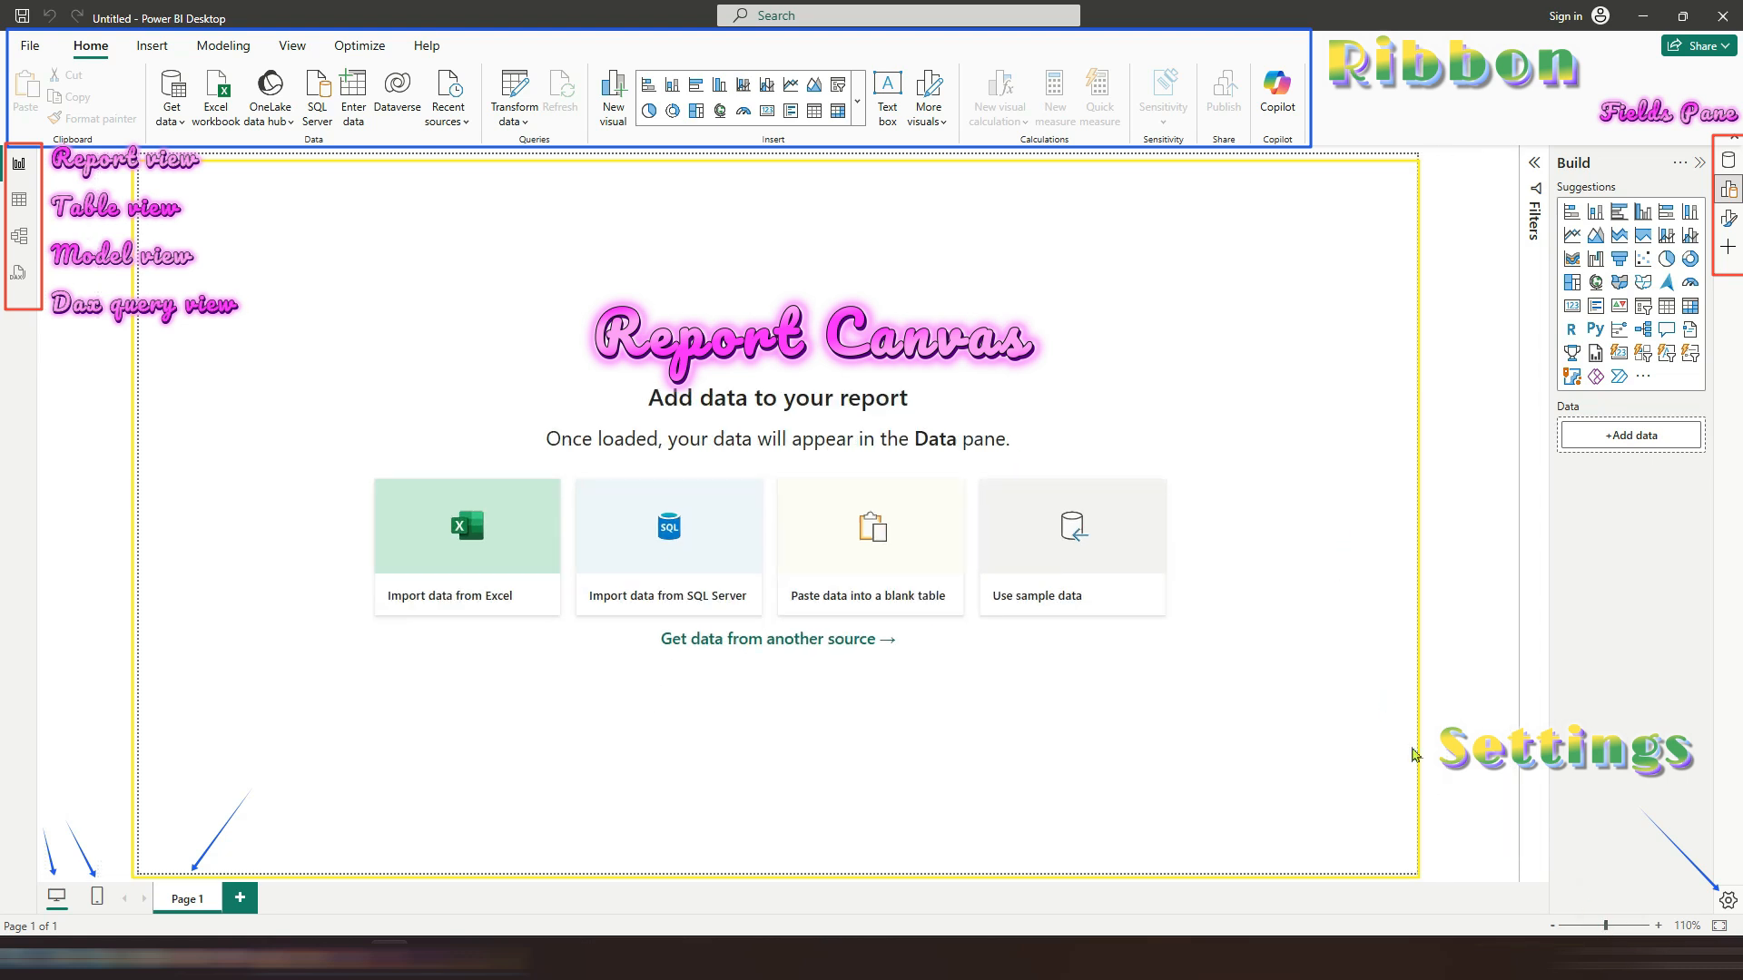
# Step: Browse the Insert, Modeling, View, Optimize and Help commands and view the About information
pyautogui.click(153, 45)
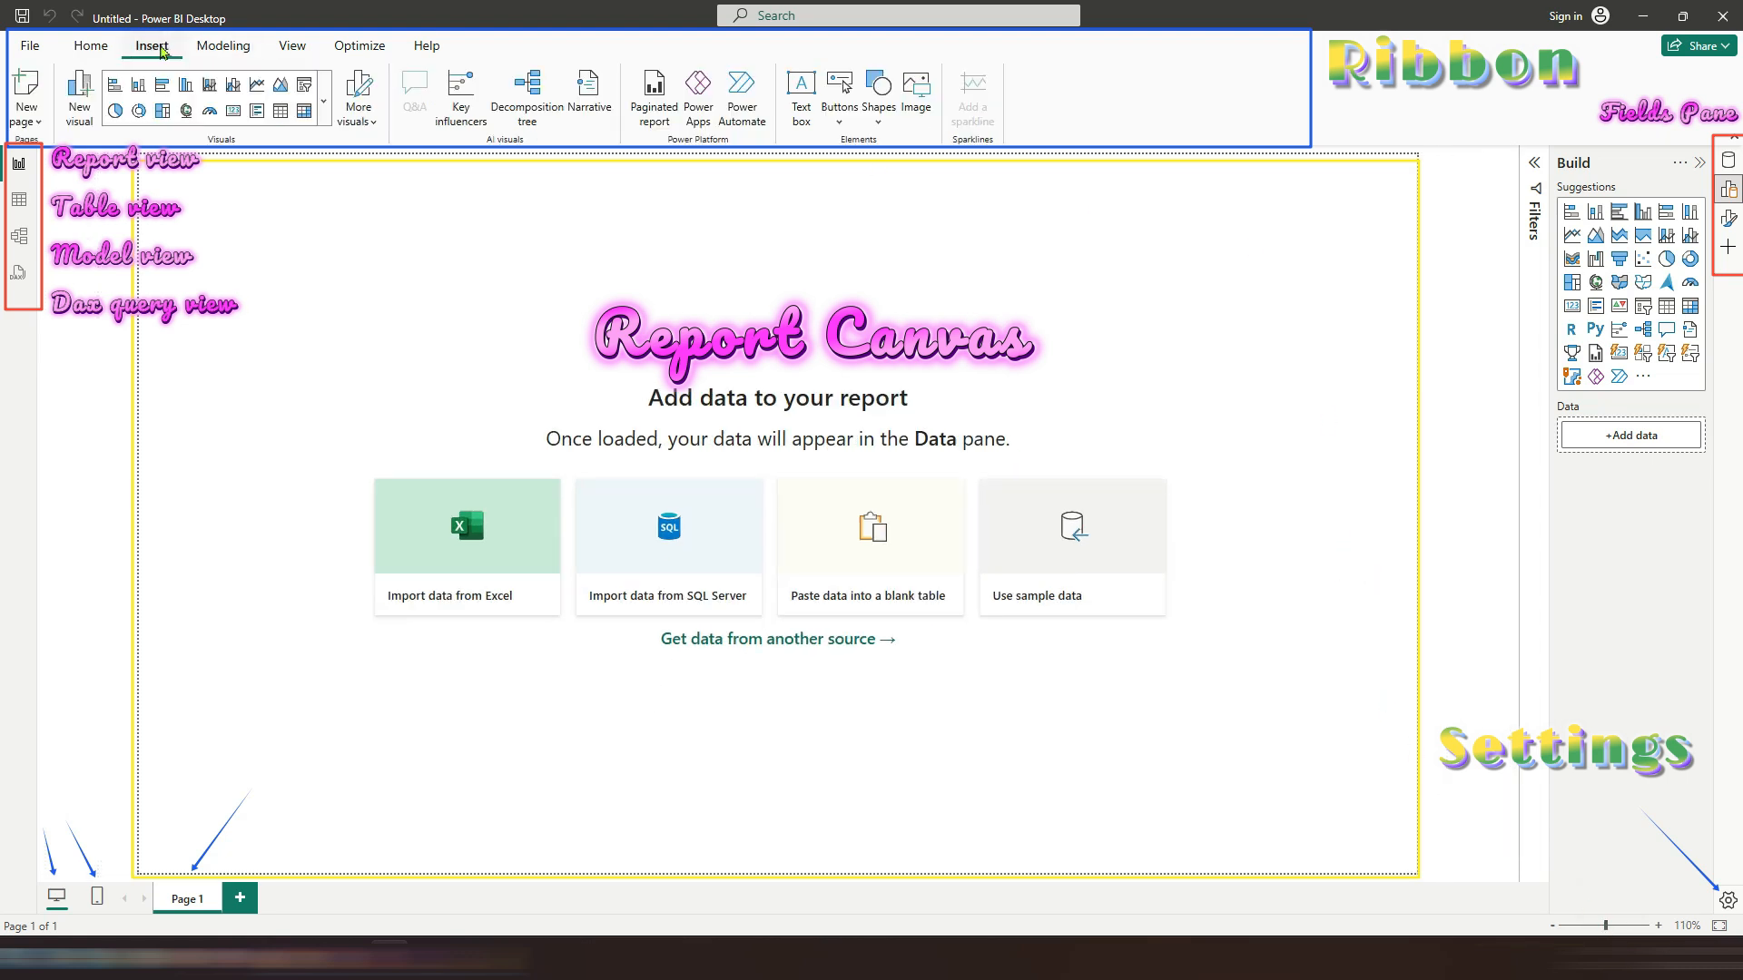
pyautogui.click(214, 50)
pyautogui.click(292, 46)
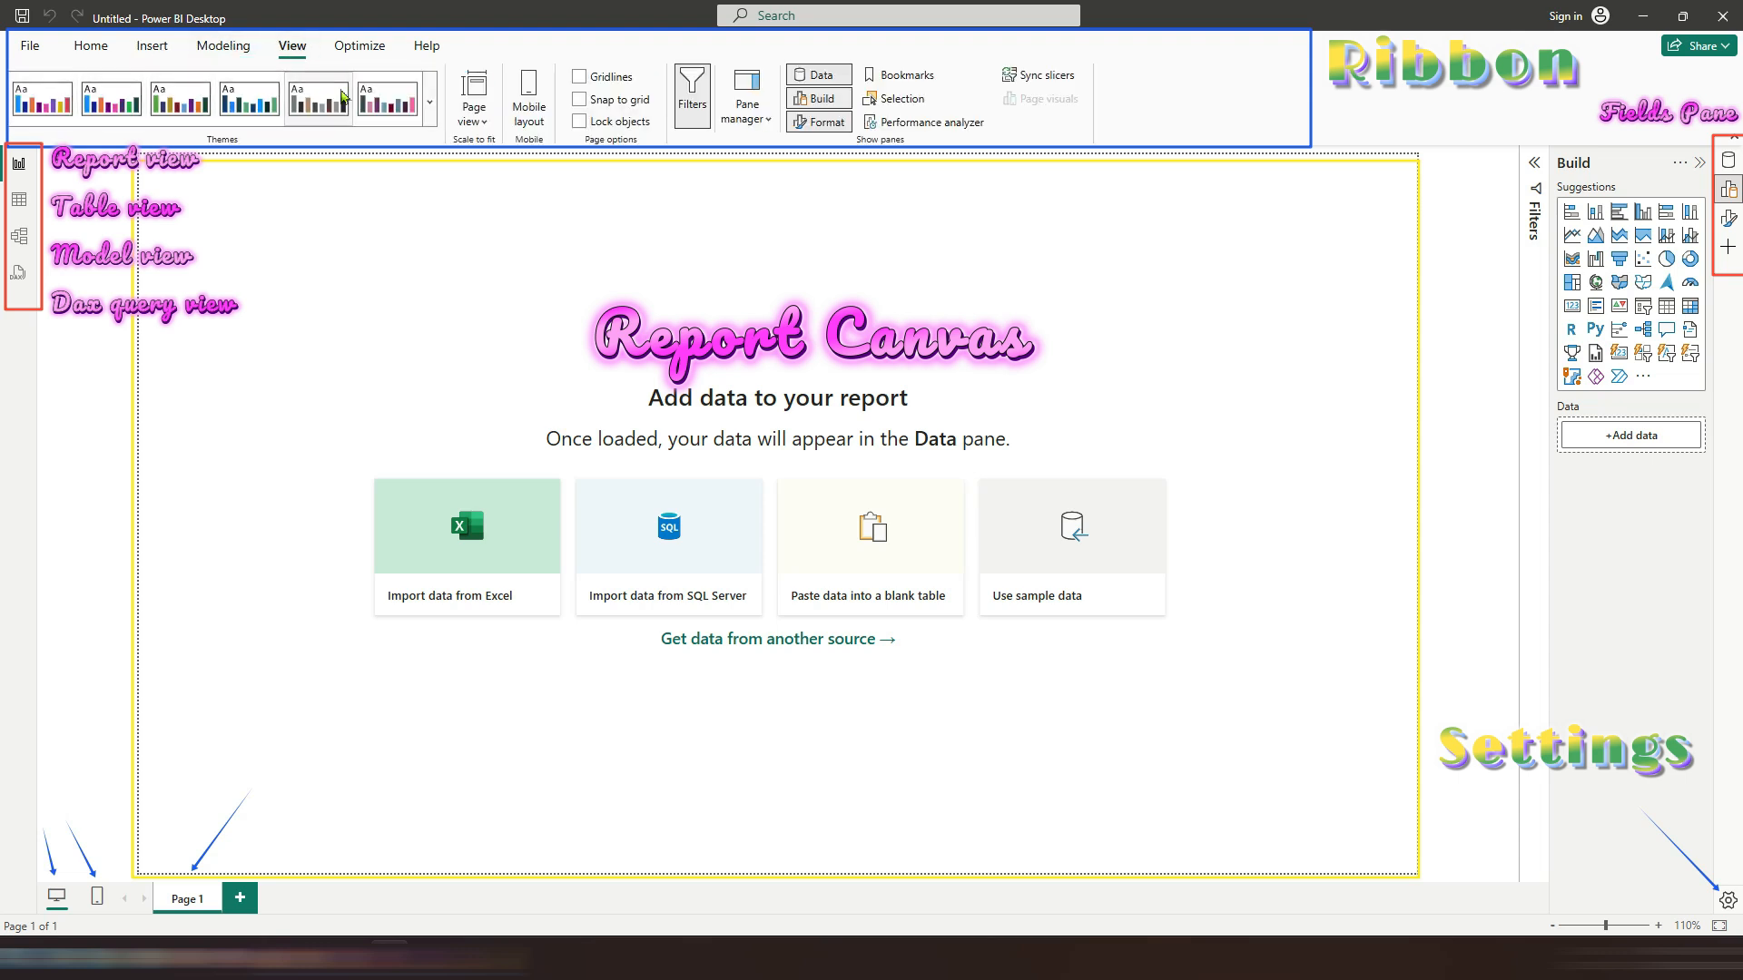
pyautogui.click(359, 46)
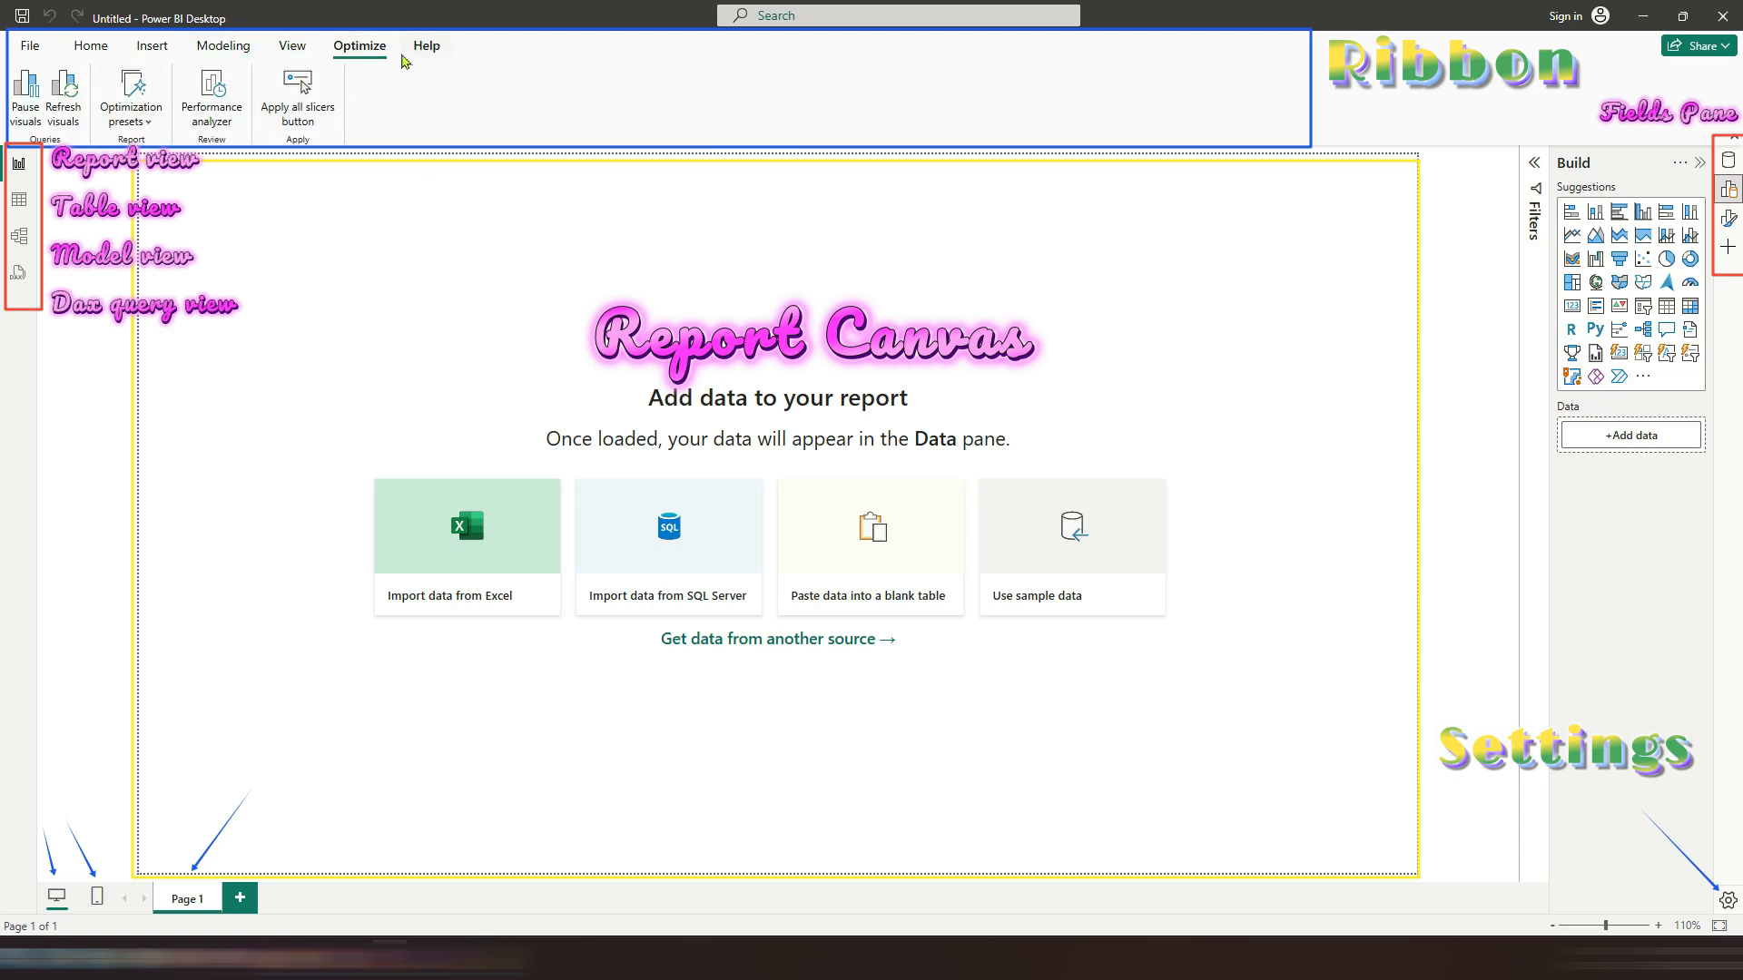
pyautogui.click(427, 45)
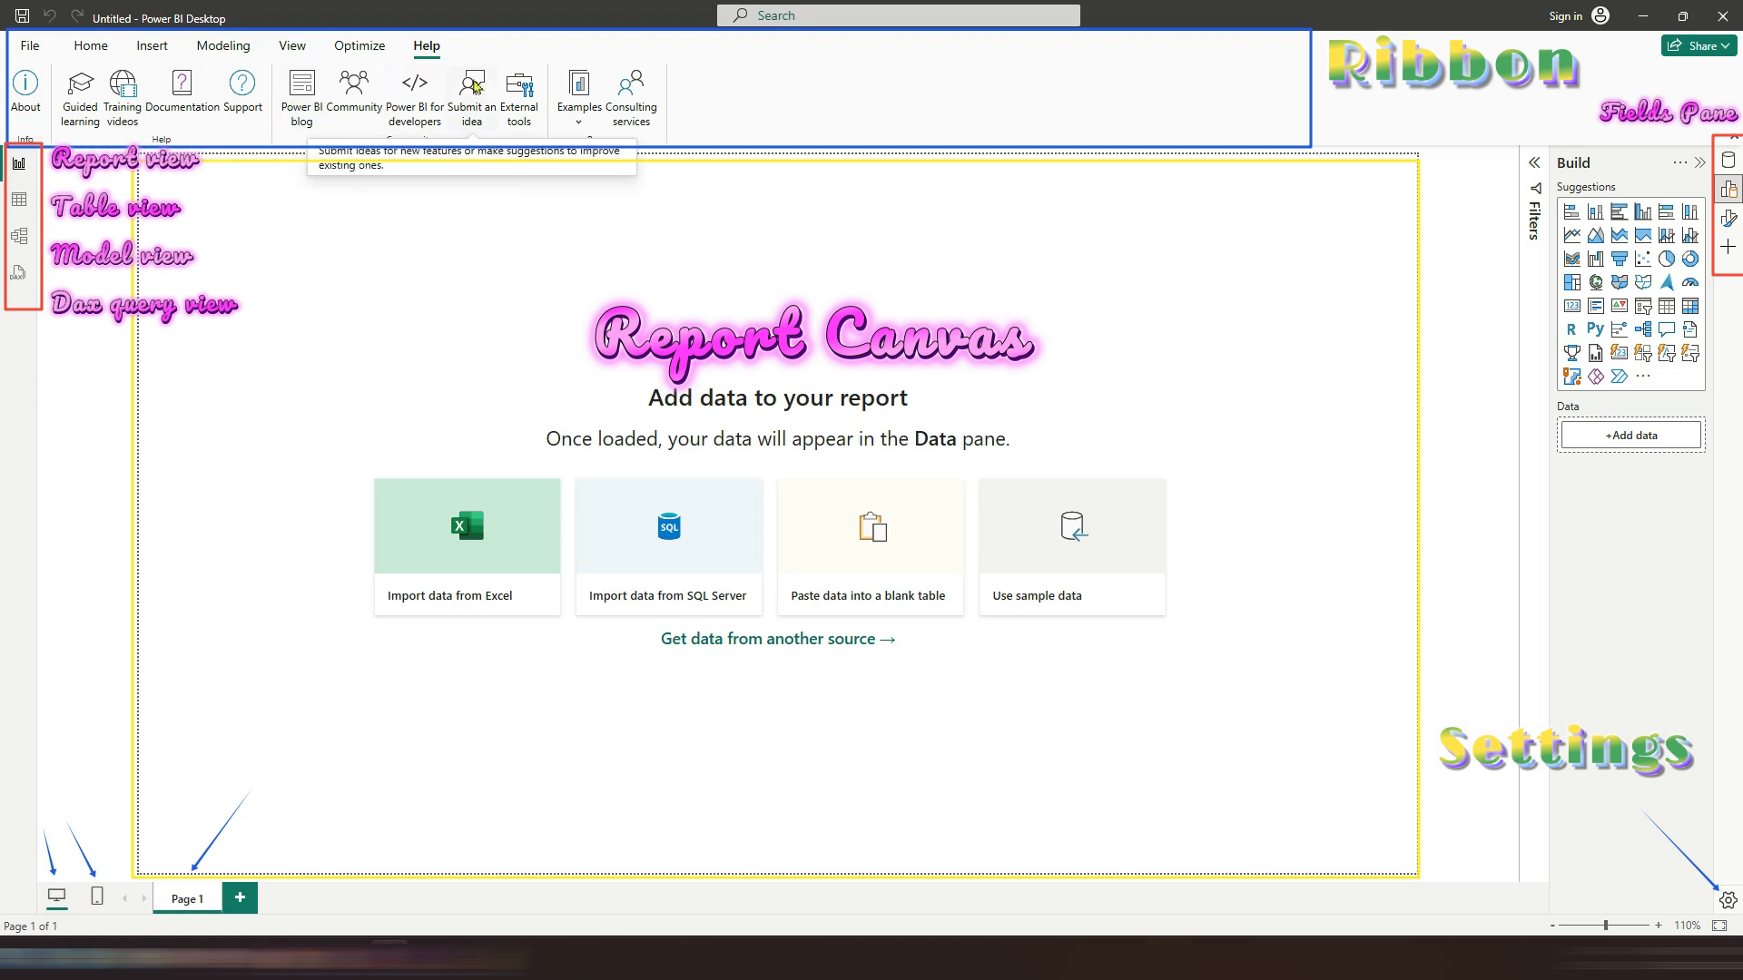
pyautogui.click(27, 90)
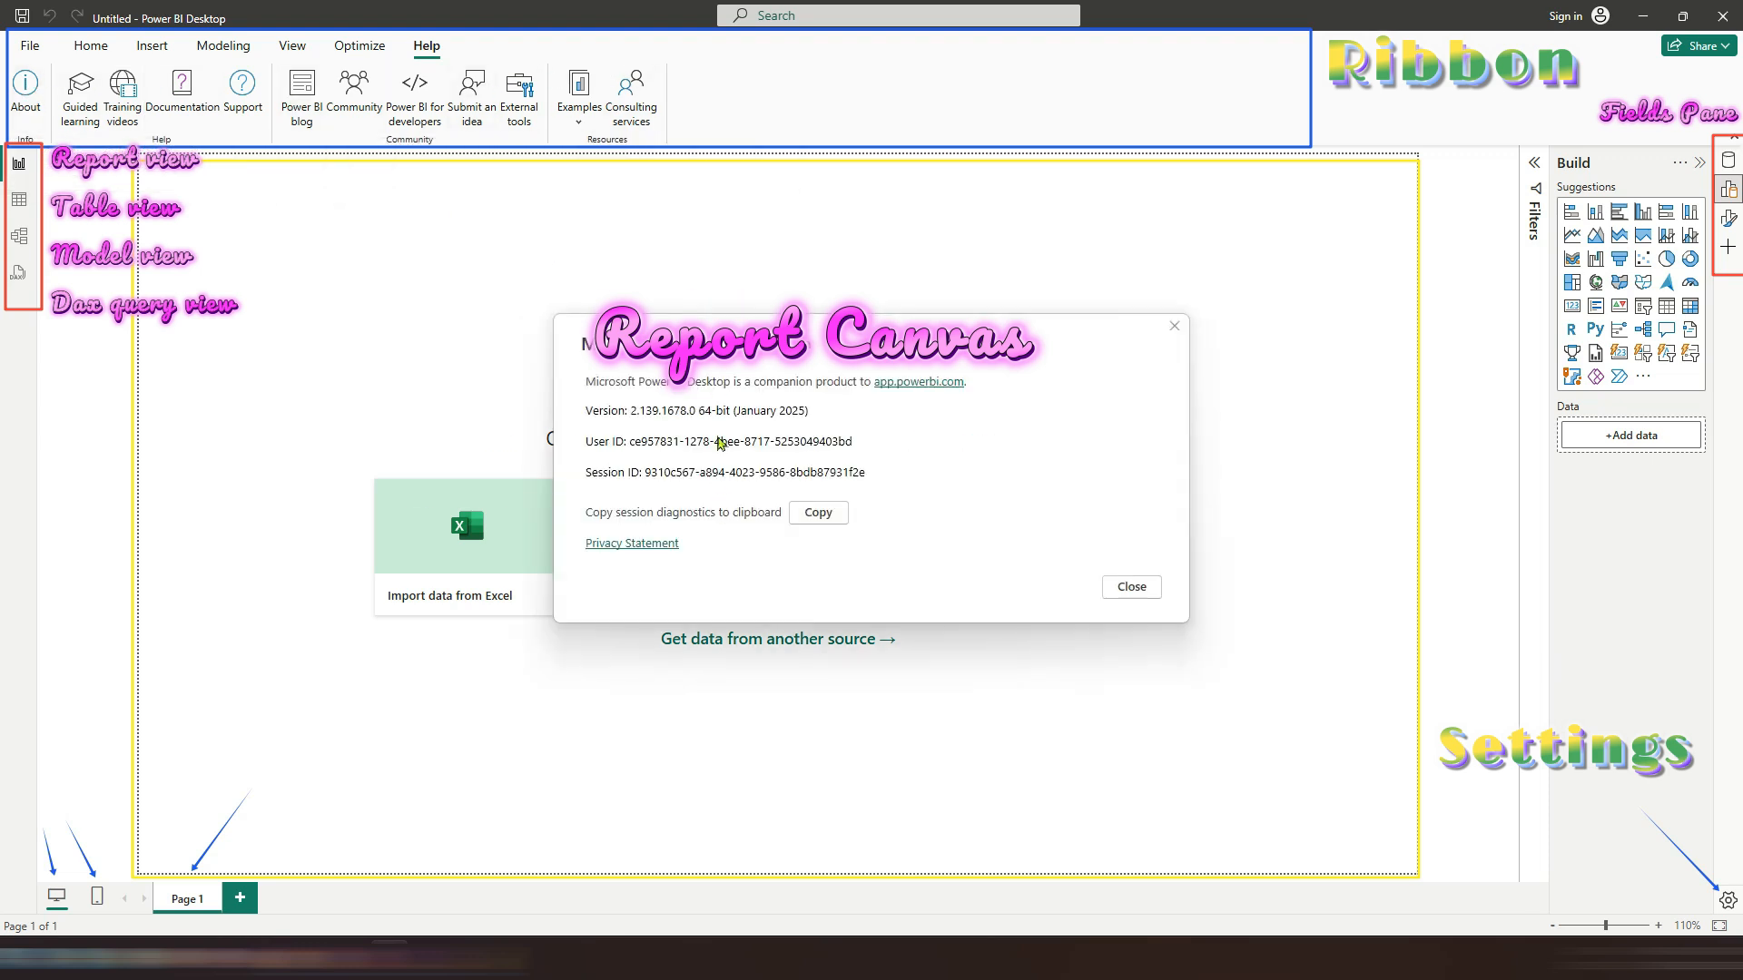
pyautogui.click(1126, 590)
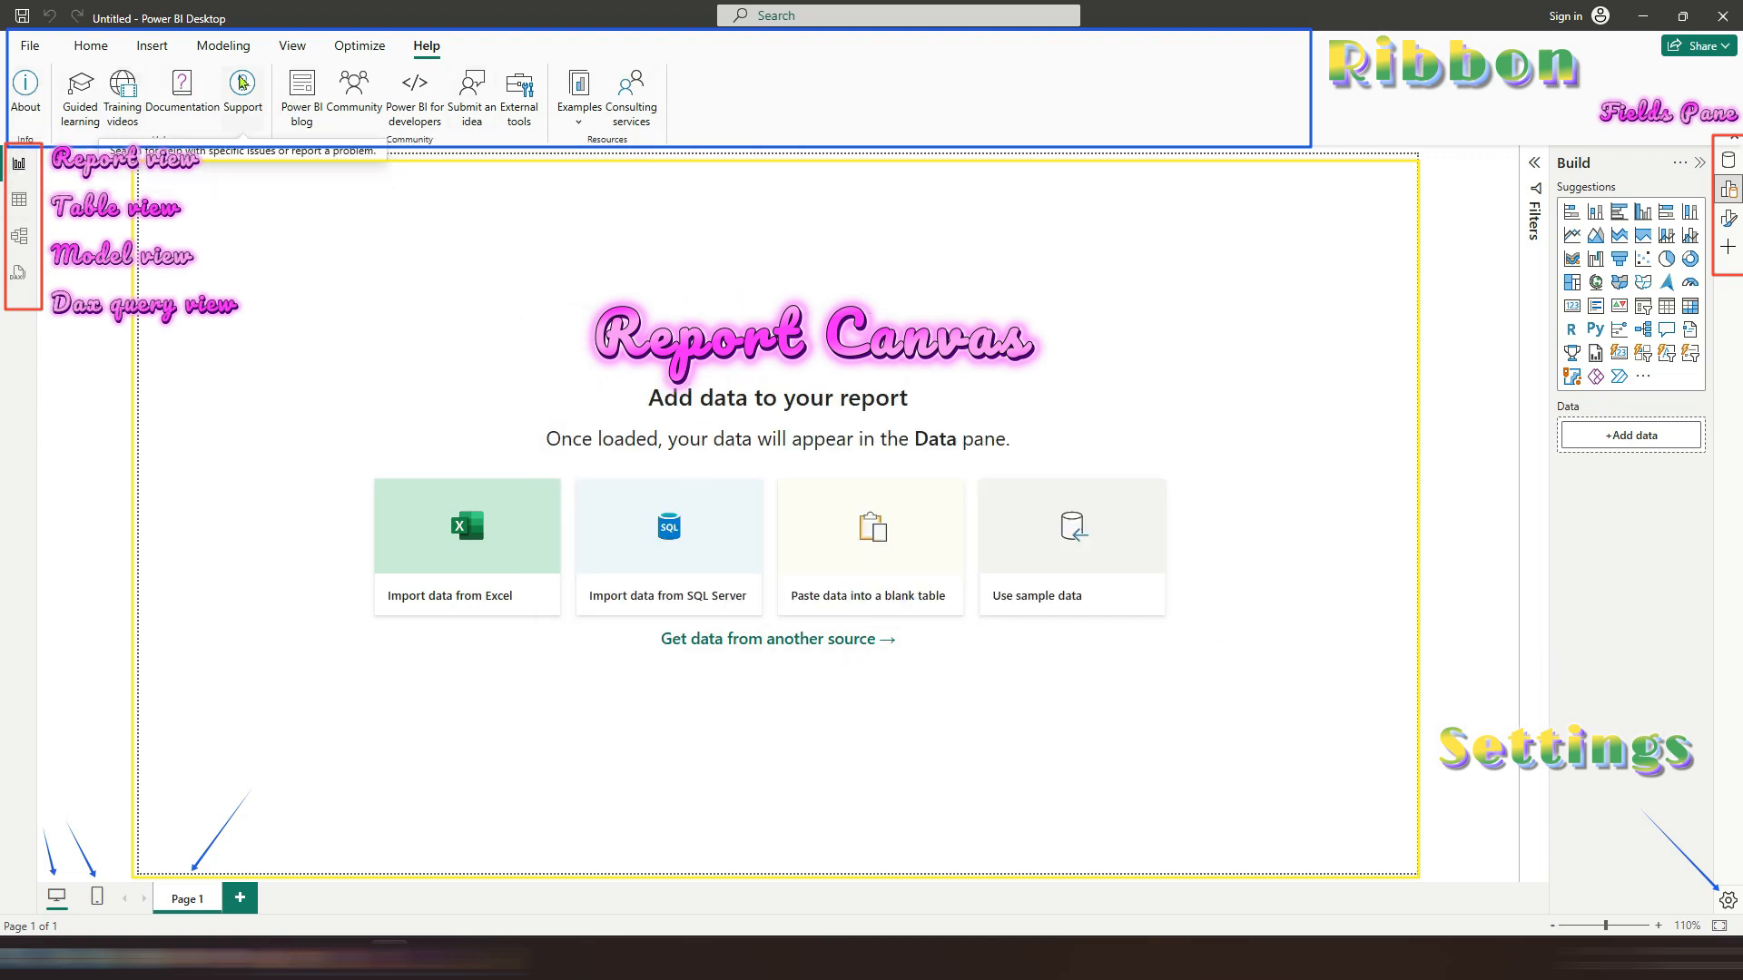
# Step: Open Options and browse the Data Load, Power Query Editor, DirectQuery, R scripting, Python scripting and Security pages
pyautogui.click(91, 45)
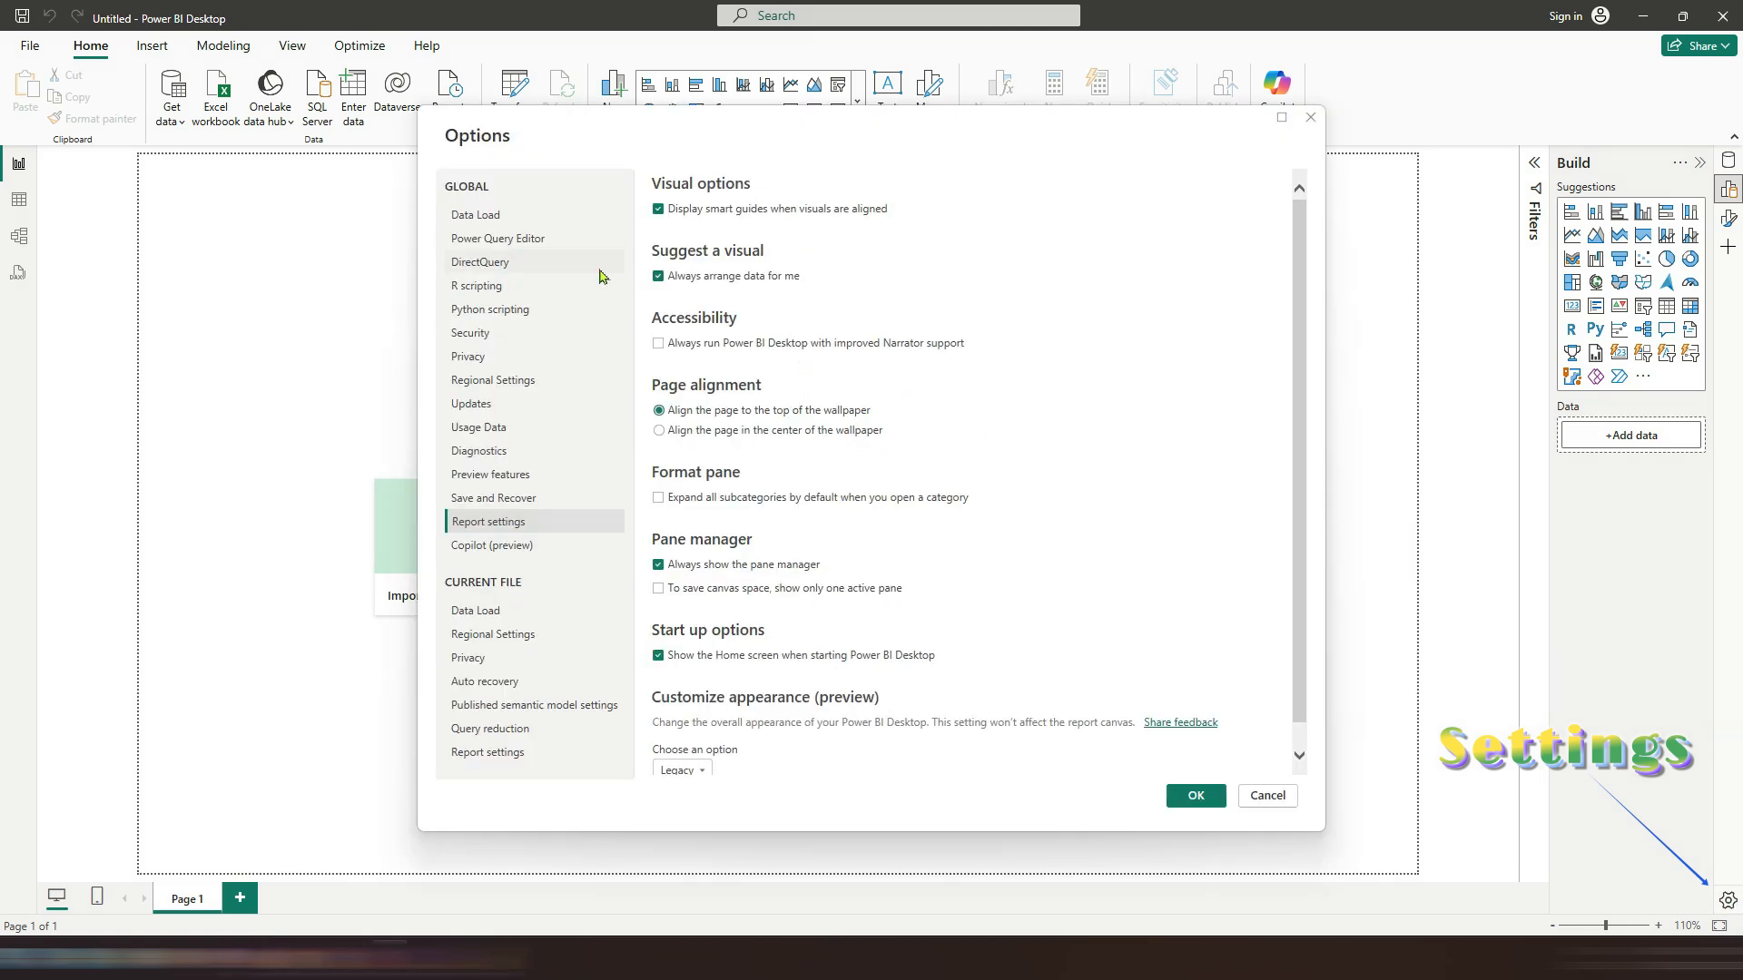
pyautogui.click(496, 216)
pyautogui.click(496, 238)
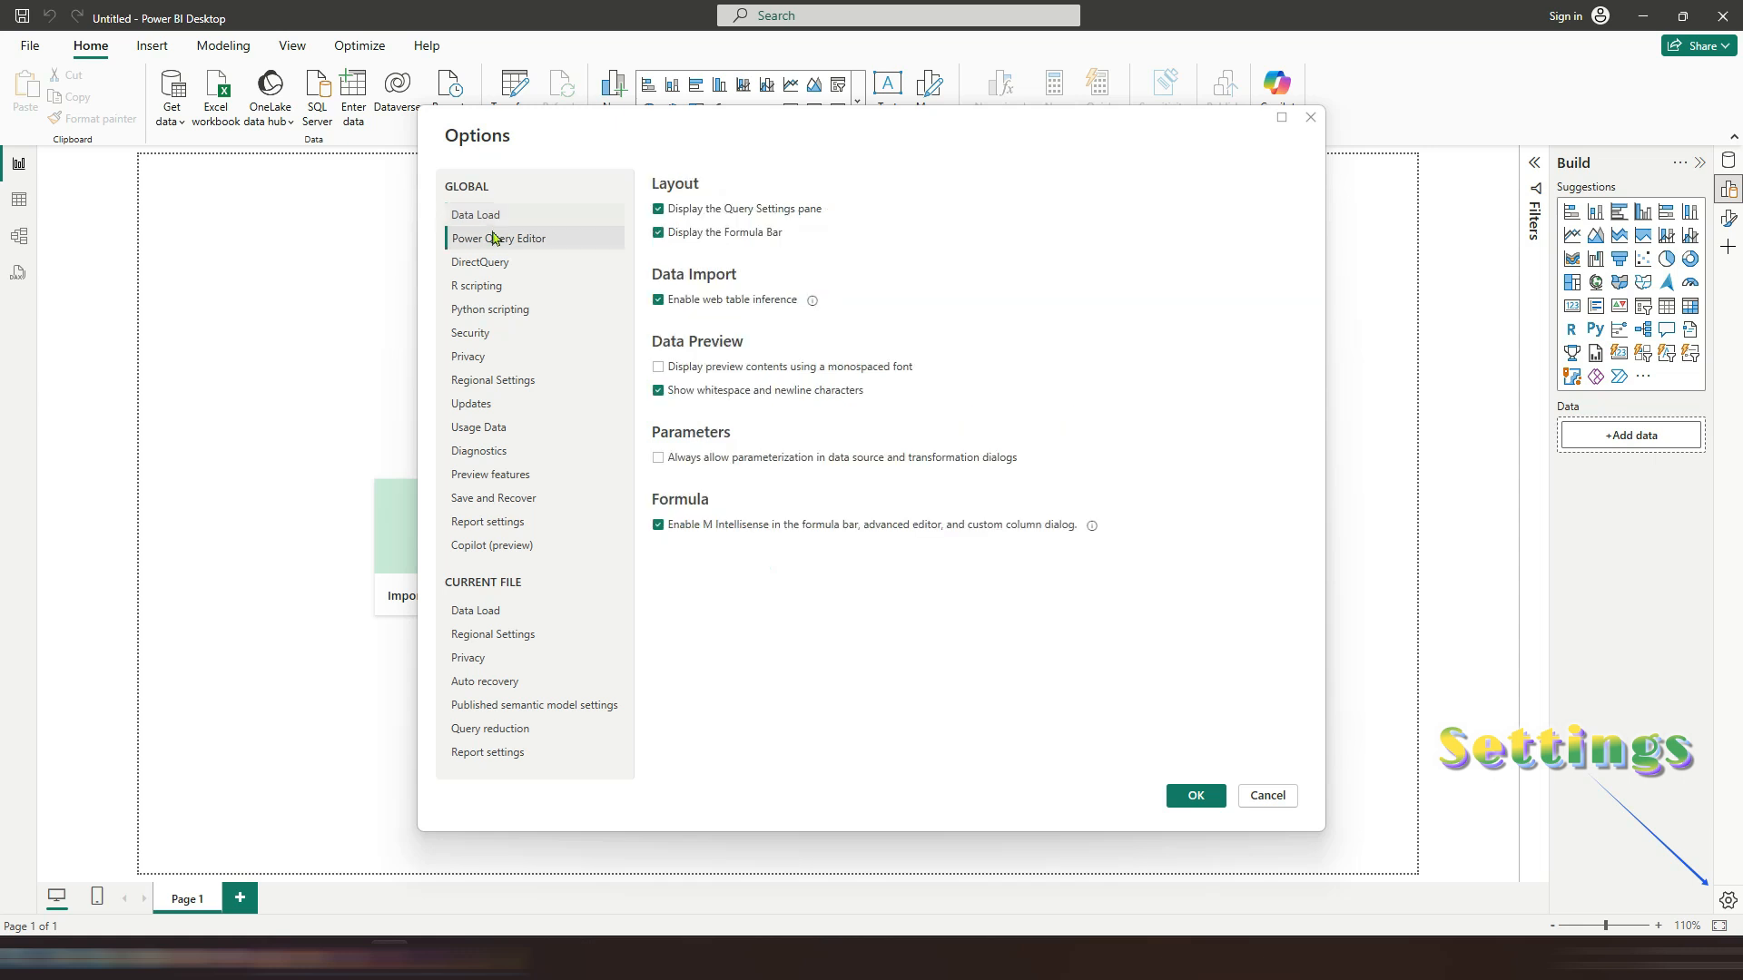
pyautogui.click(501, 262)
pyautogui.click(519, 286)
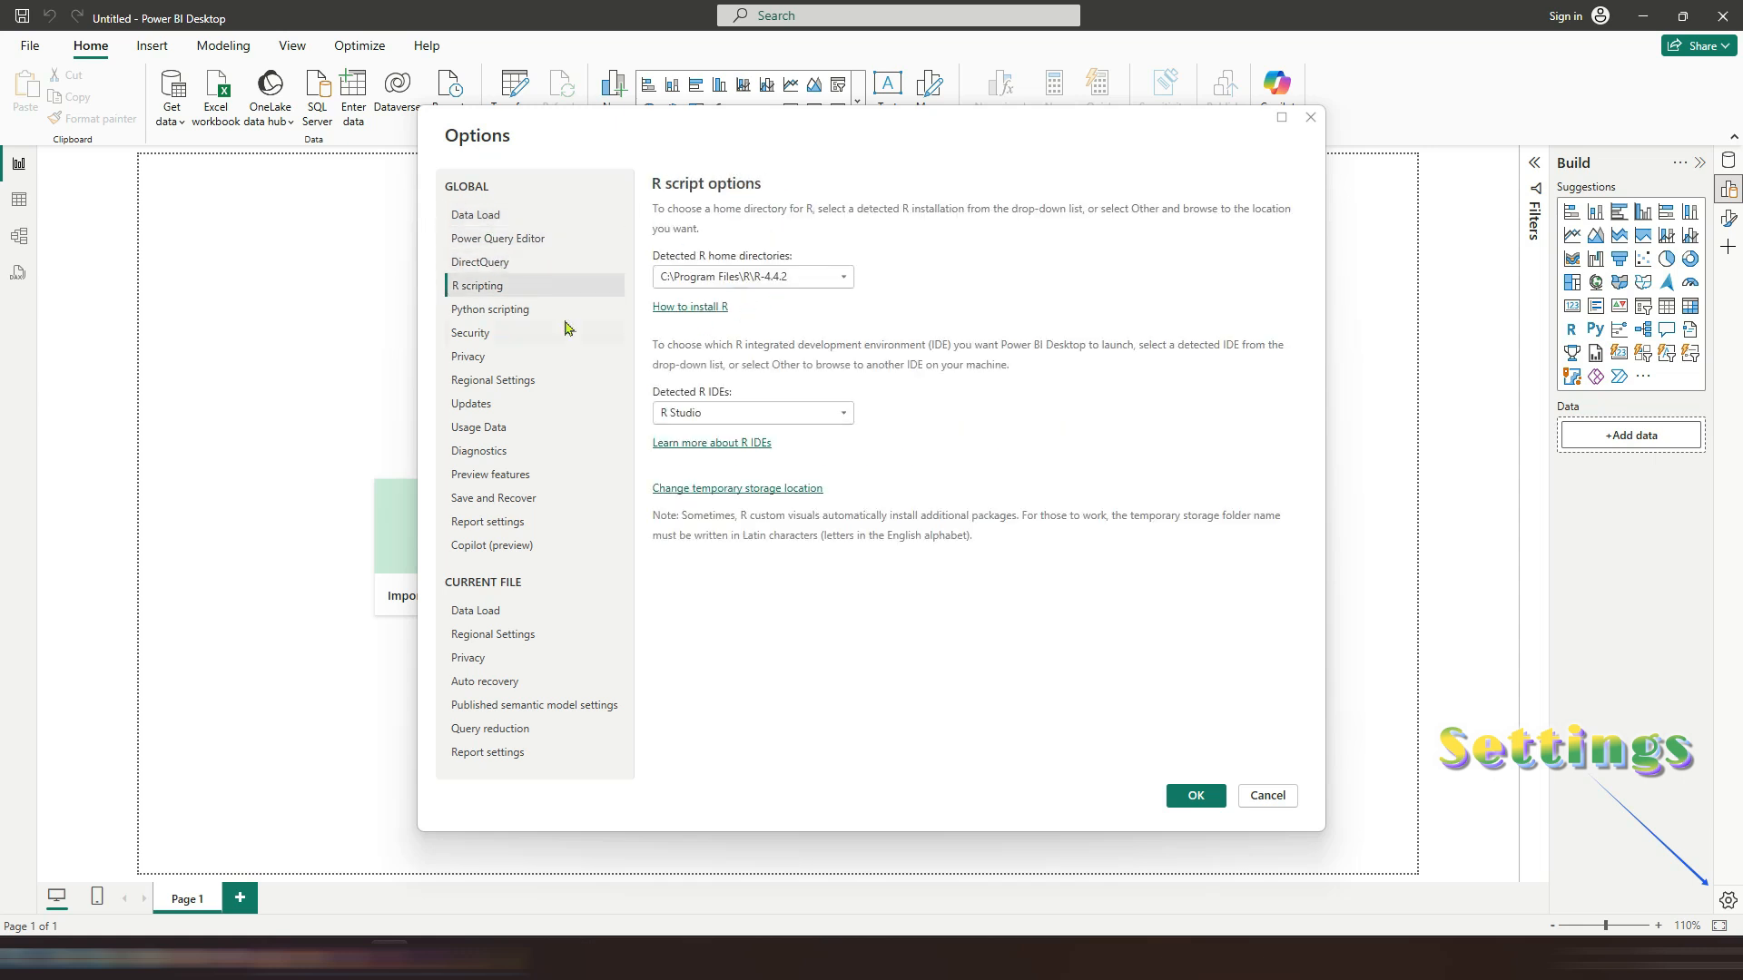
pyautogui.click(535, 310)
pyautogui.click(490, 343)
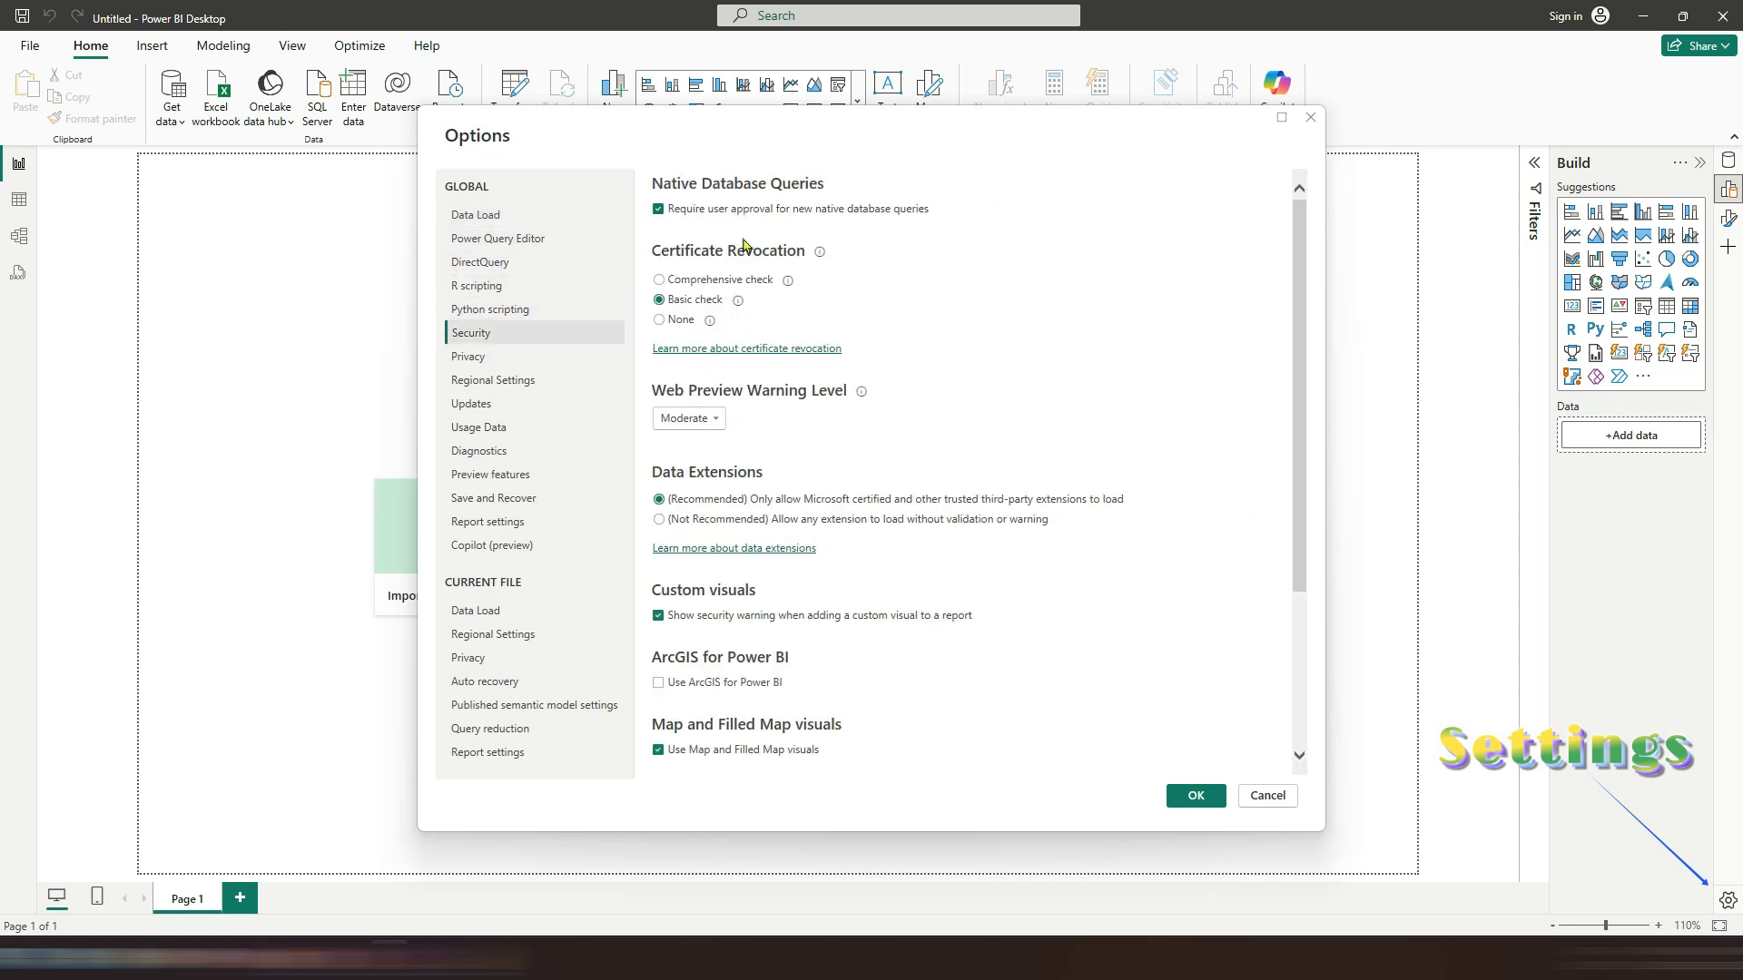
# Step: Enable Use ArcGIS for Power BI in the Security options
pyautogui.scroll(-3, 844, 349)
pyautogui.click(660, 504)
pyautogui.scroll(-1, 914, 526)
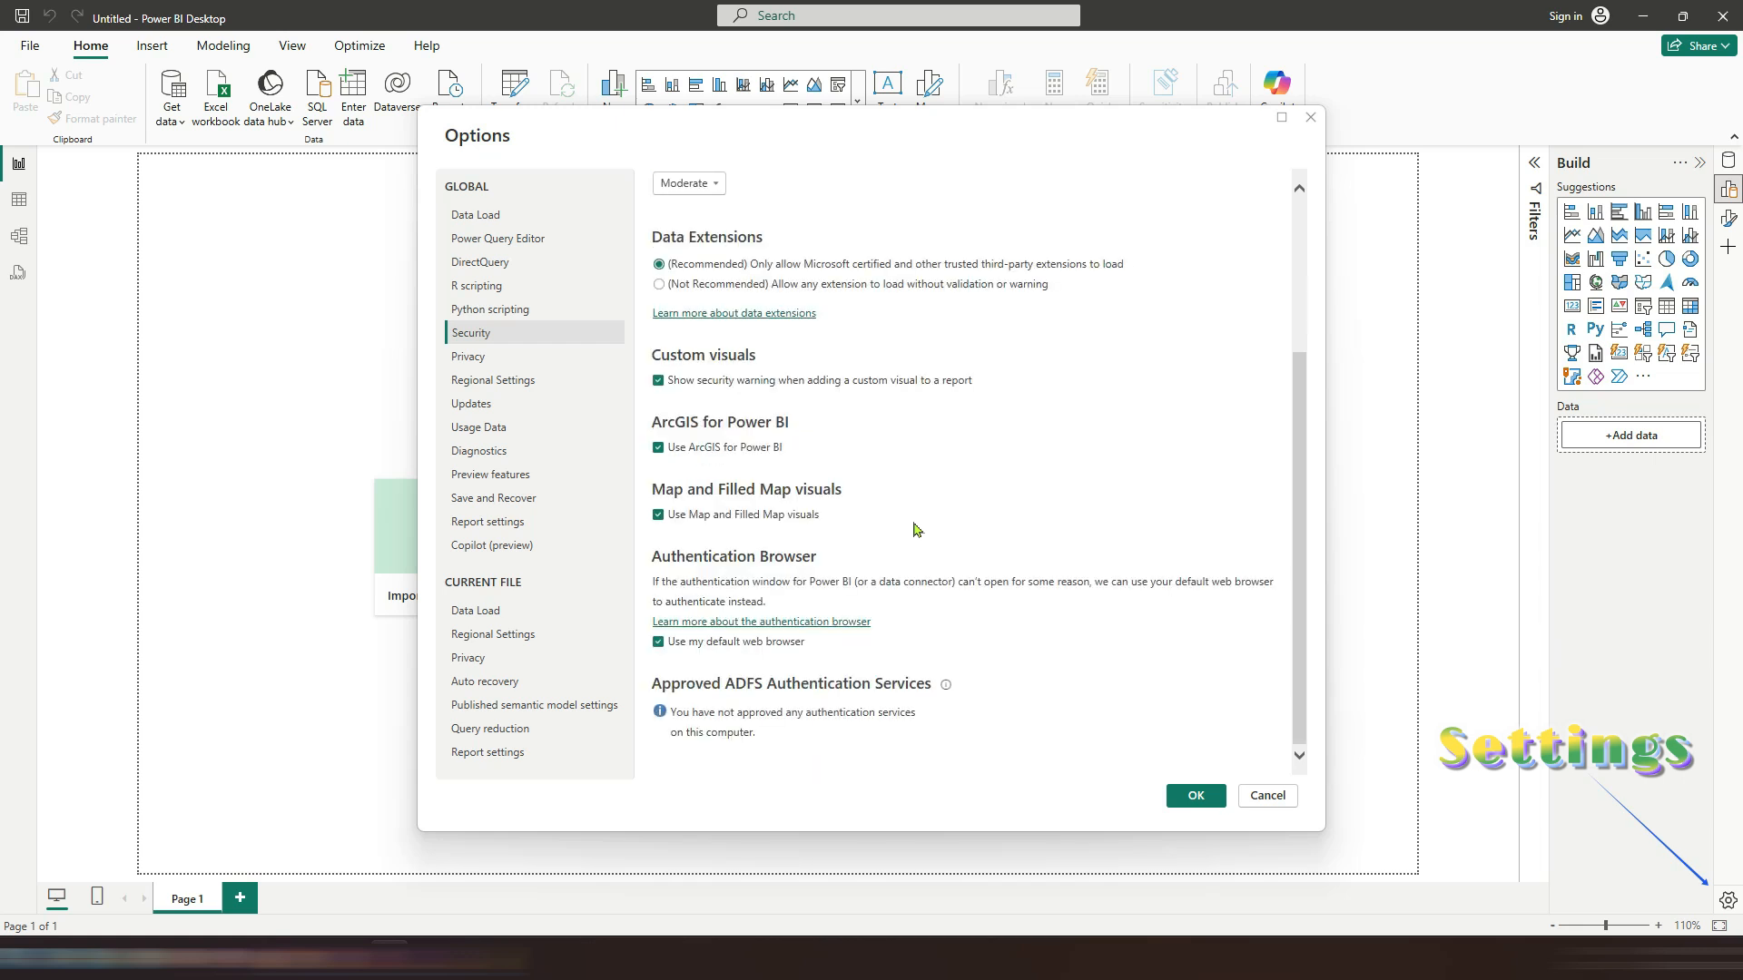
# Step: Browse the Privacy, Regional Settings, Updates, Usage Data, Diagnostics and Preview features option pages
pyautogui.scroll(4, 914, 526)
pyautogui.click(495, 357)
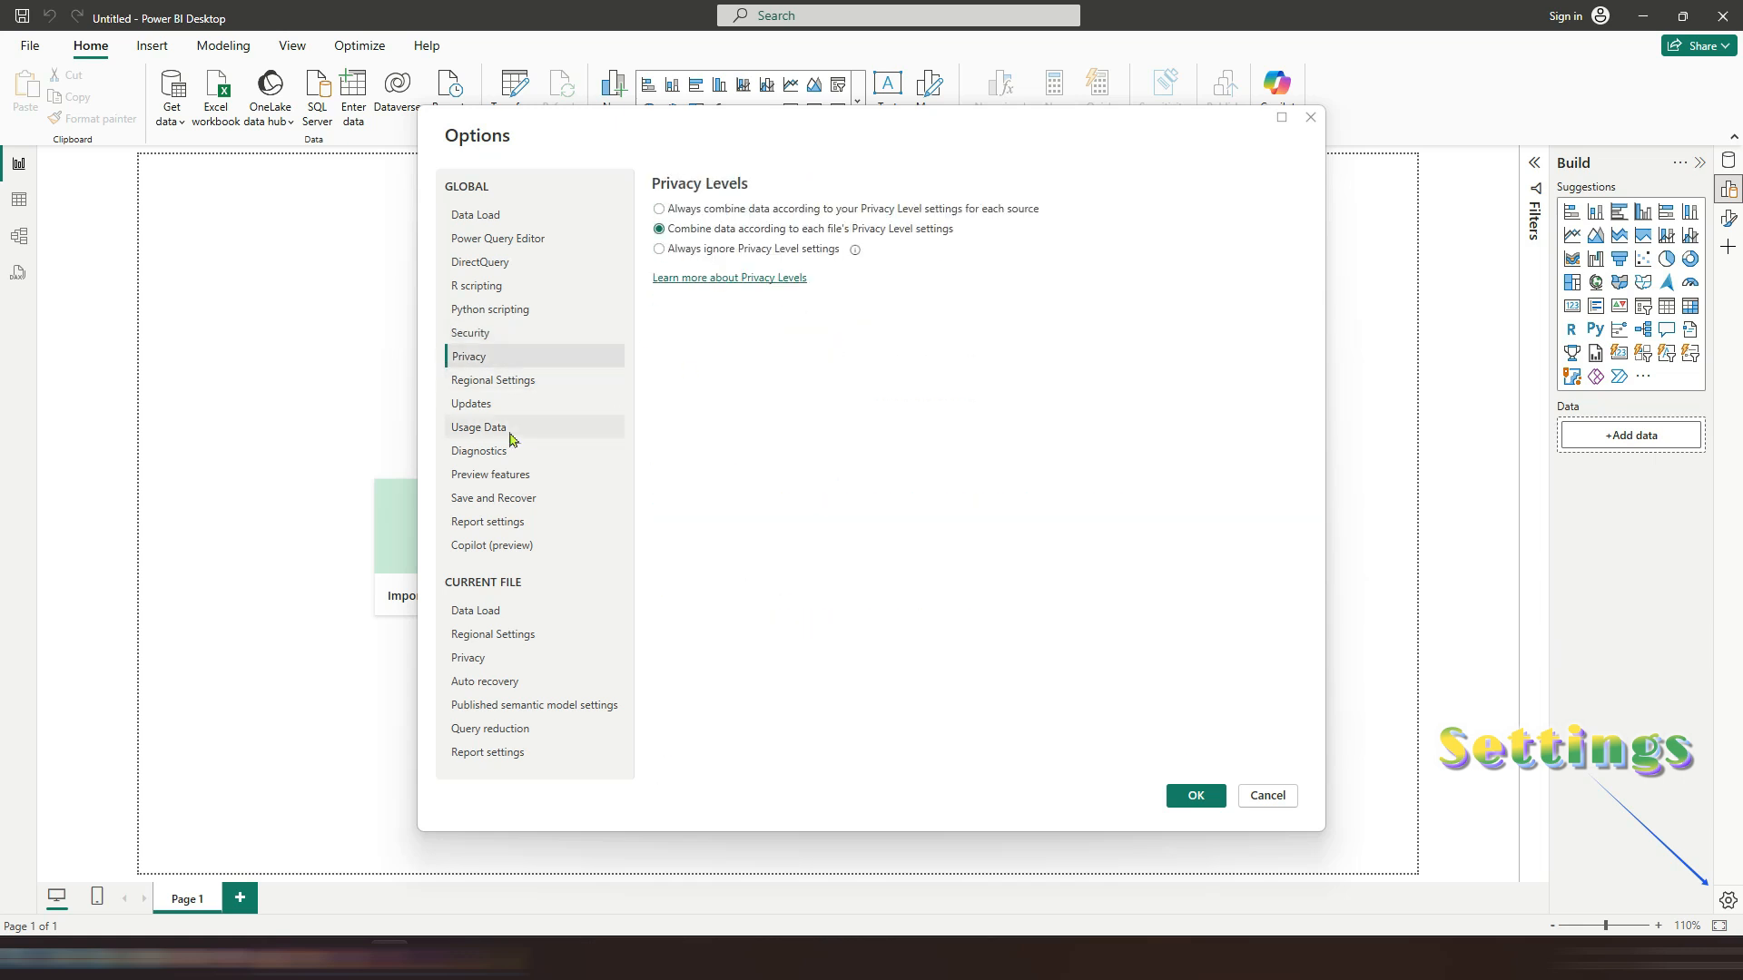
pyautogui.click(489, 388)
pyautogui.click(529, 402)
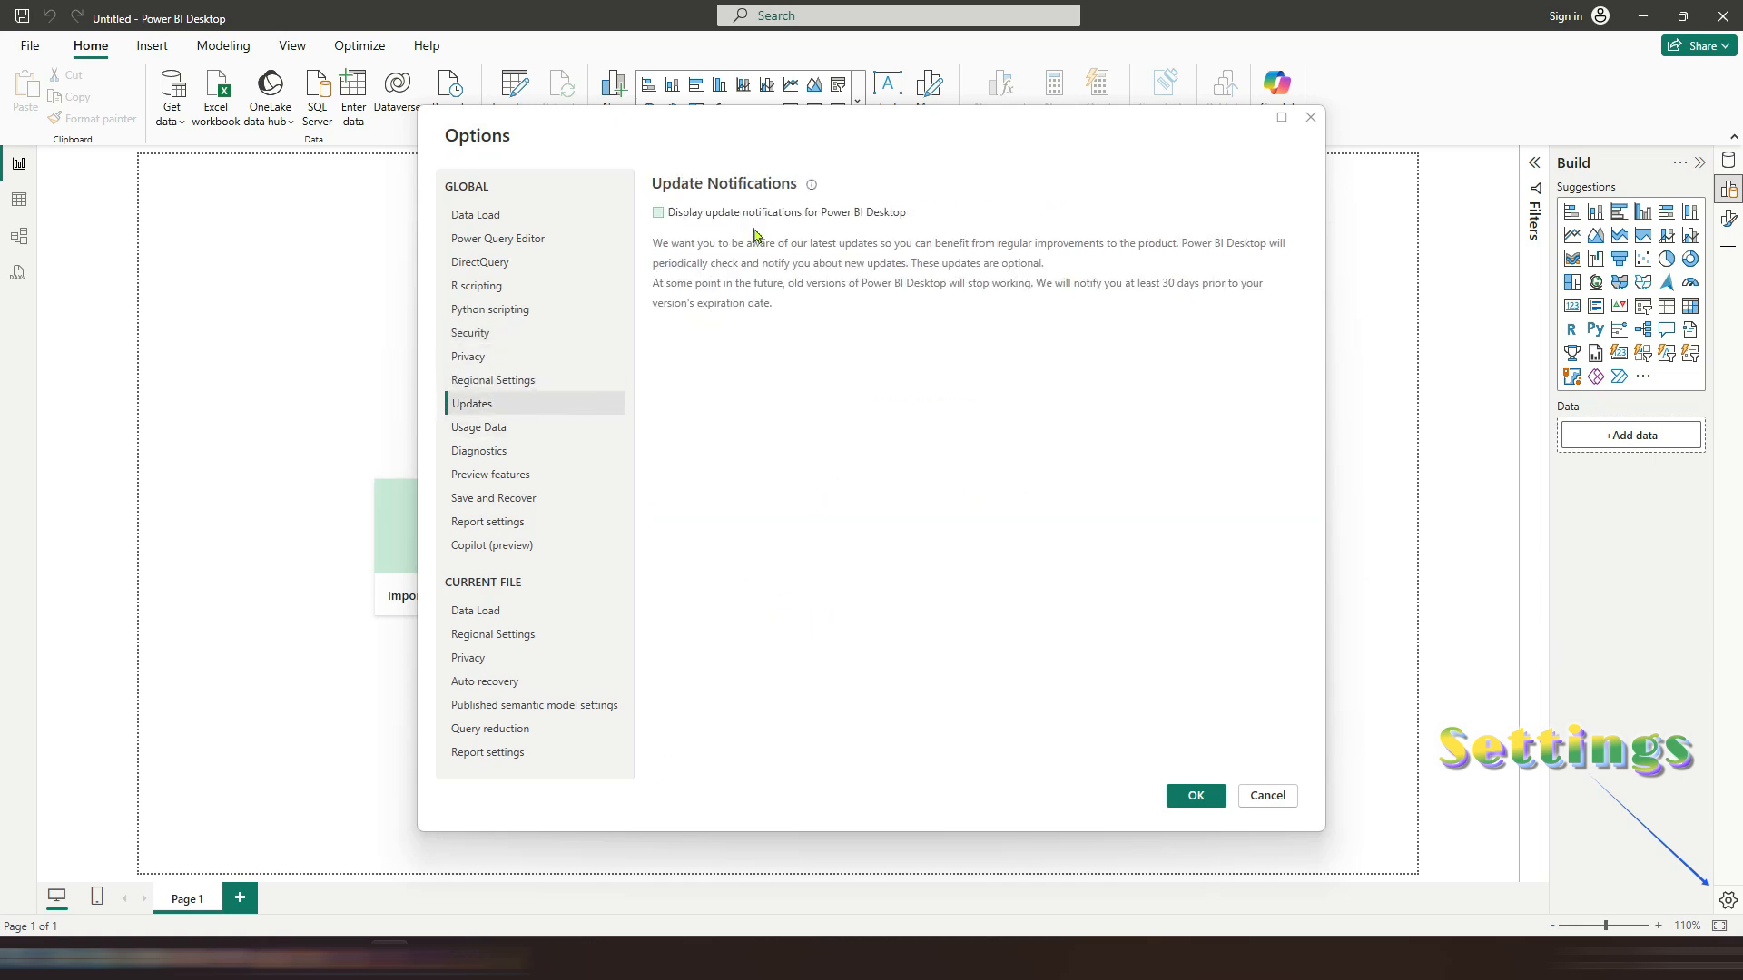
pyautogui.click(497, 430)
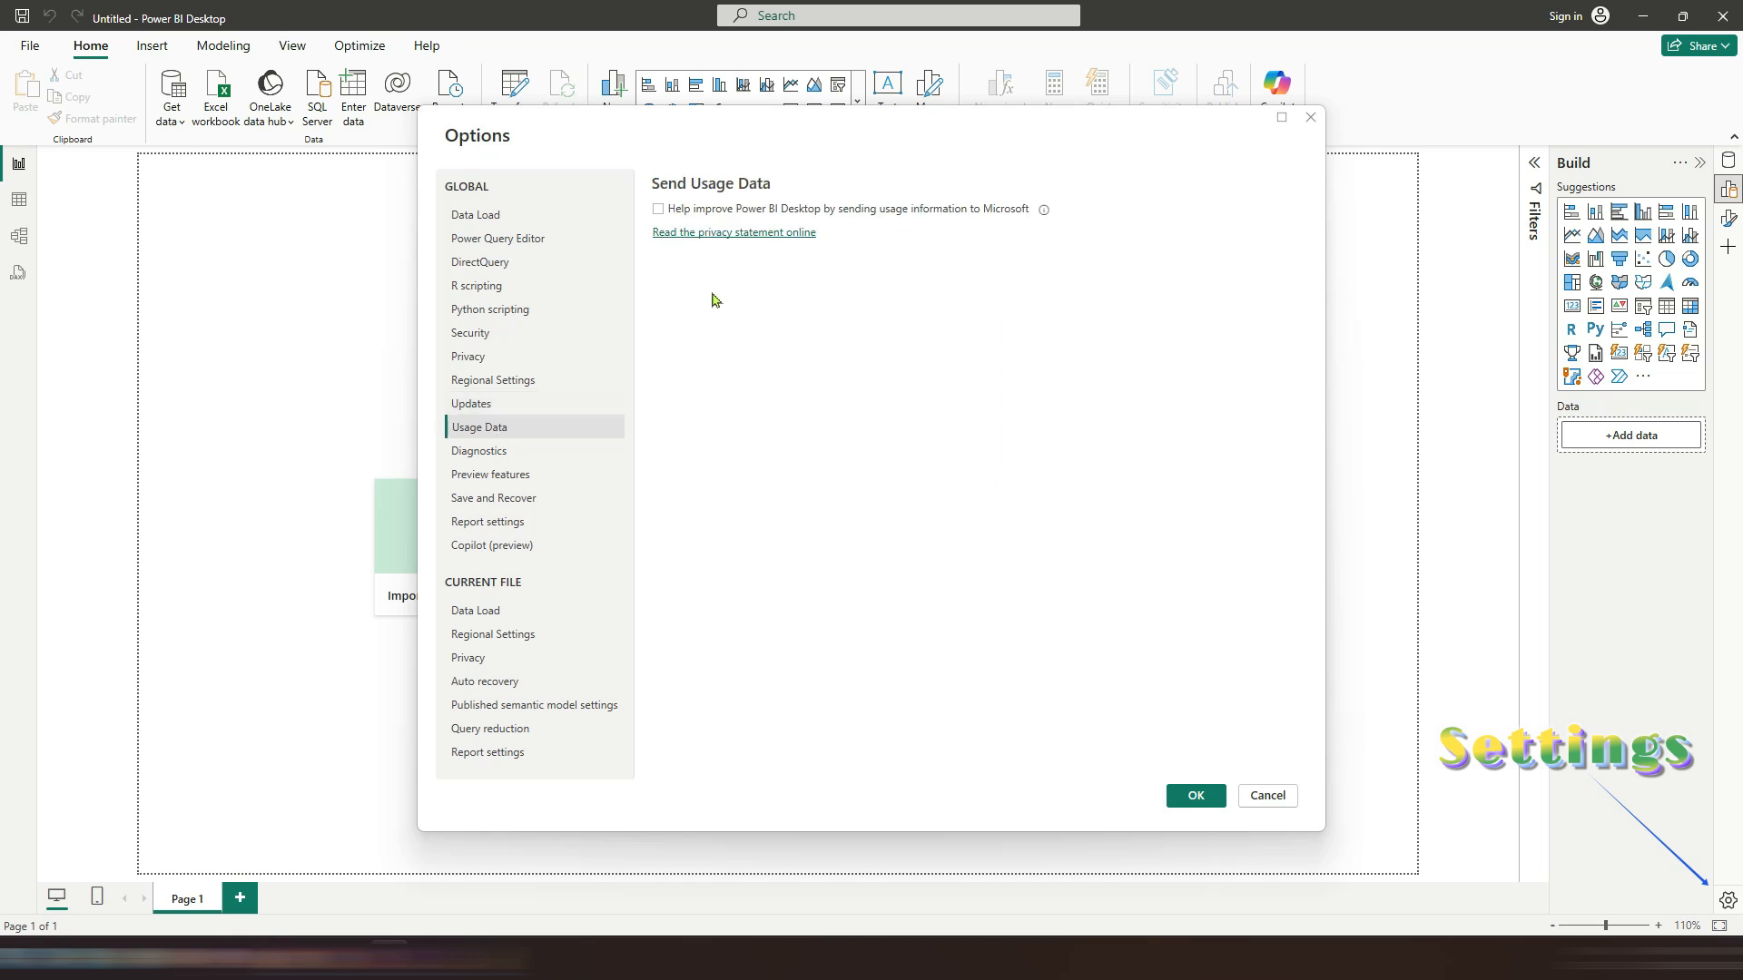
pyautogui.click(498, 454)
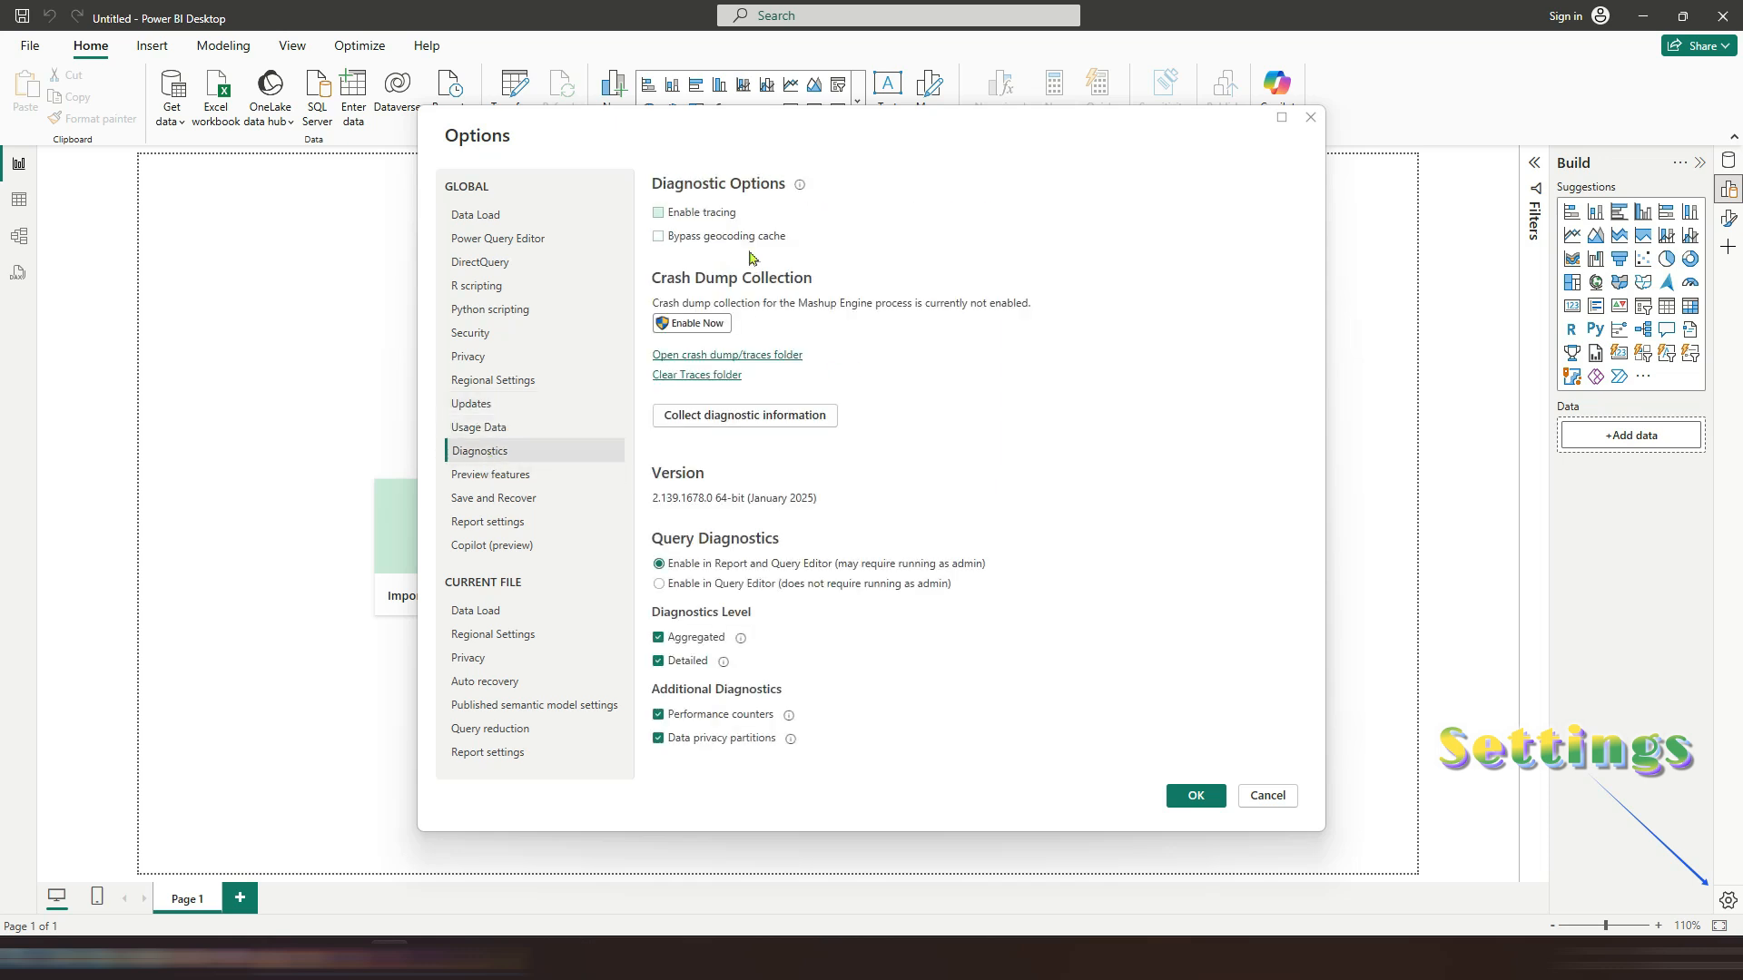
pyautogui.click(522, 475)
pyautogui.scroll(-6, 787, 519)
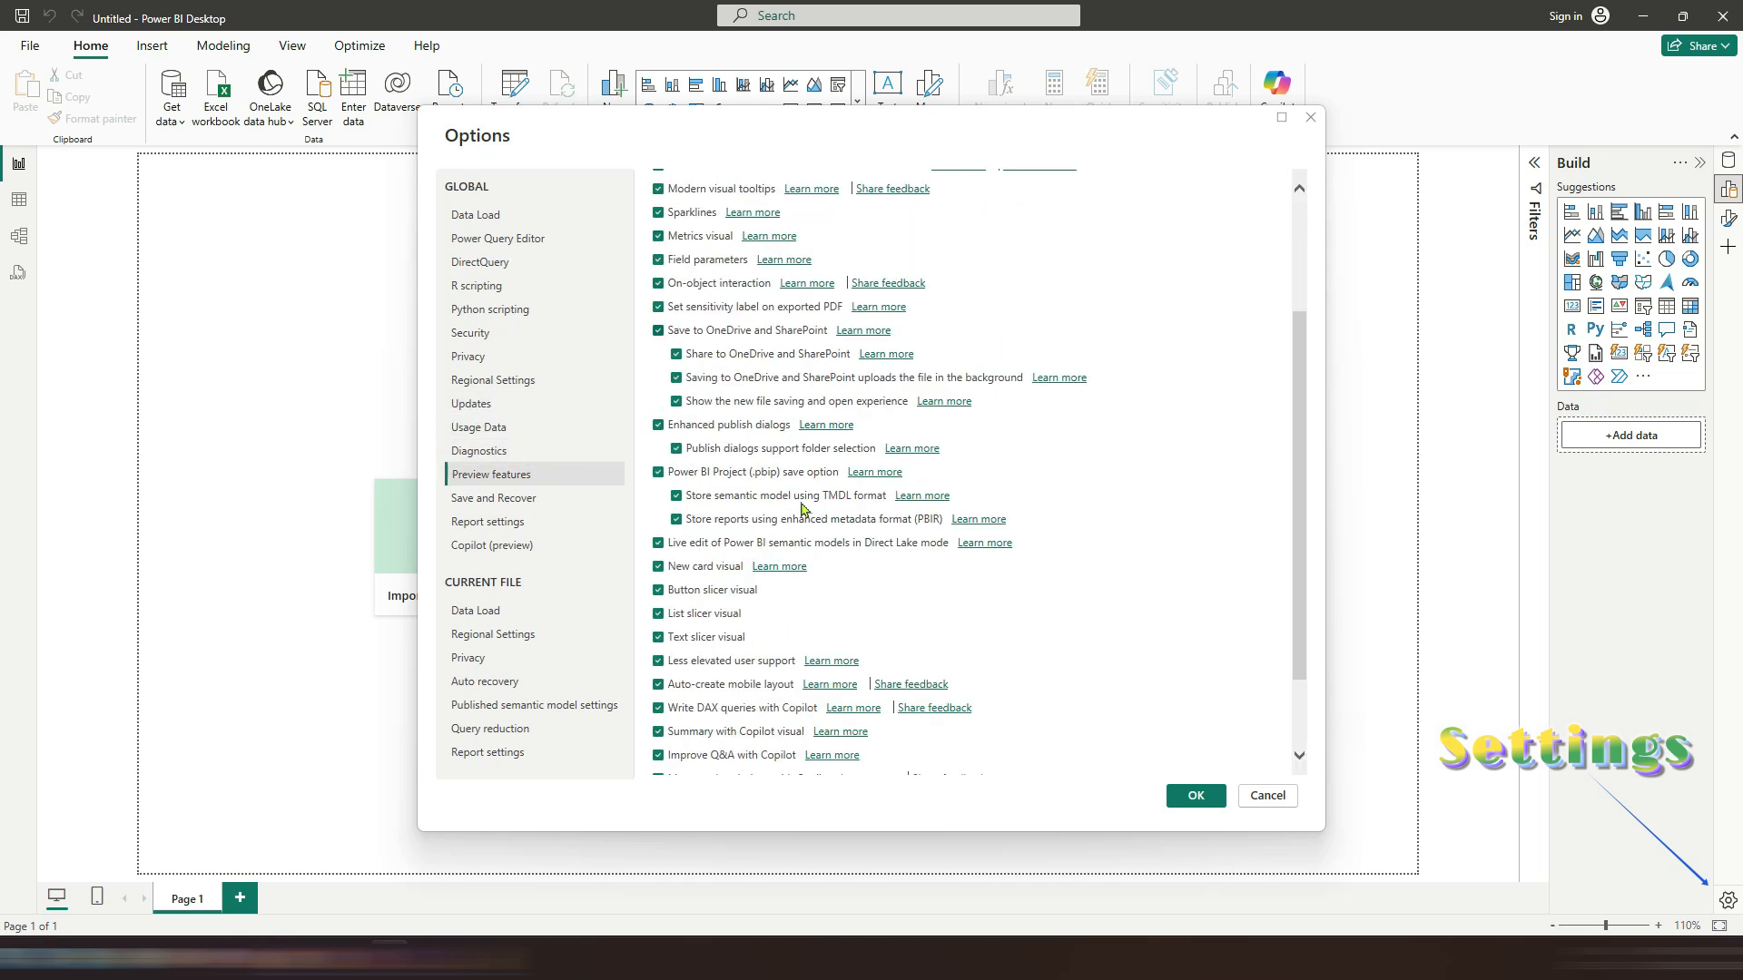
# Step: Browse the Report settings, Copilot (preview), and current-file Data Load, Regional Settings and Privacy option pages, and close Options without saving
pyautogui.click(501, 522)
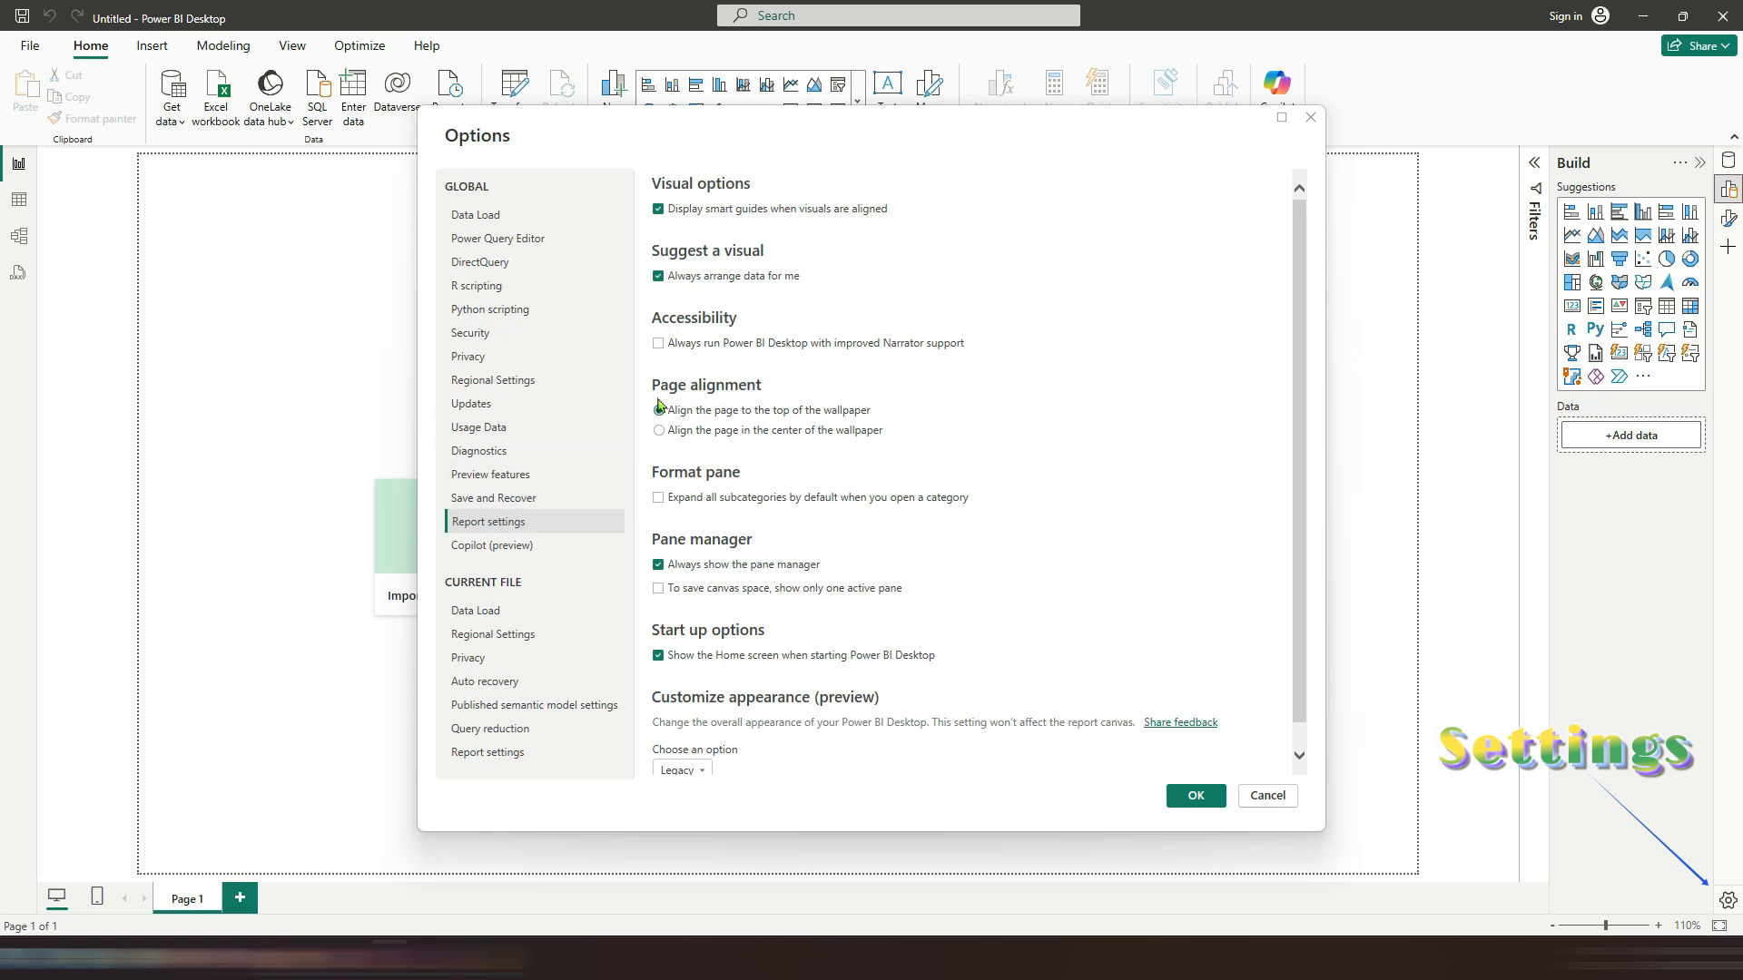
pyautogui.click(511, 546)
pyautogui.click(495, 610)
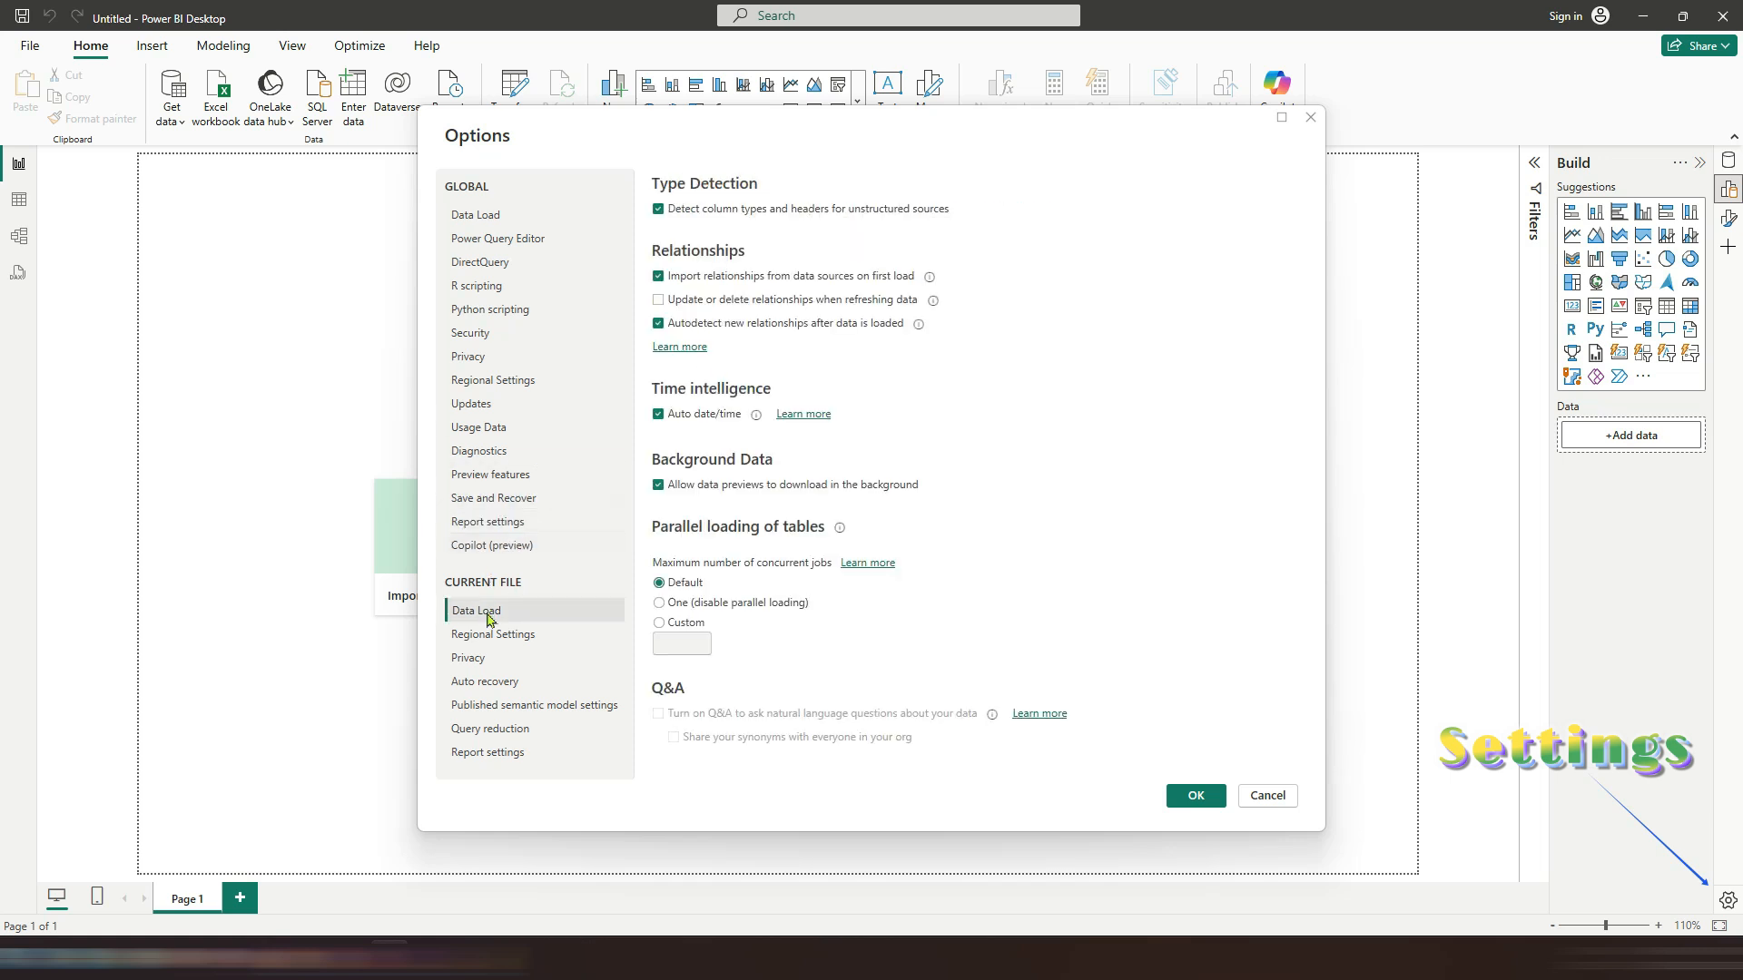
pyautogui.click(490, 634)
pyautogui.click(484, 656)
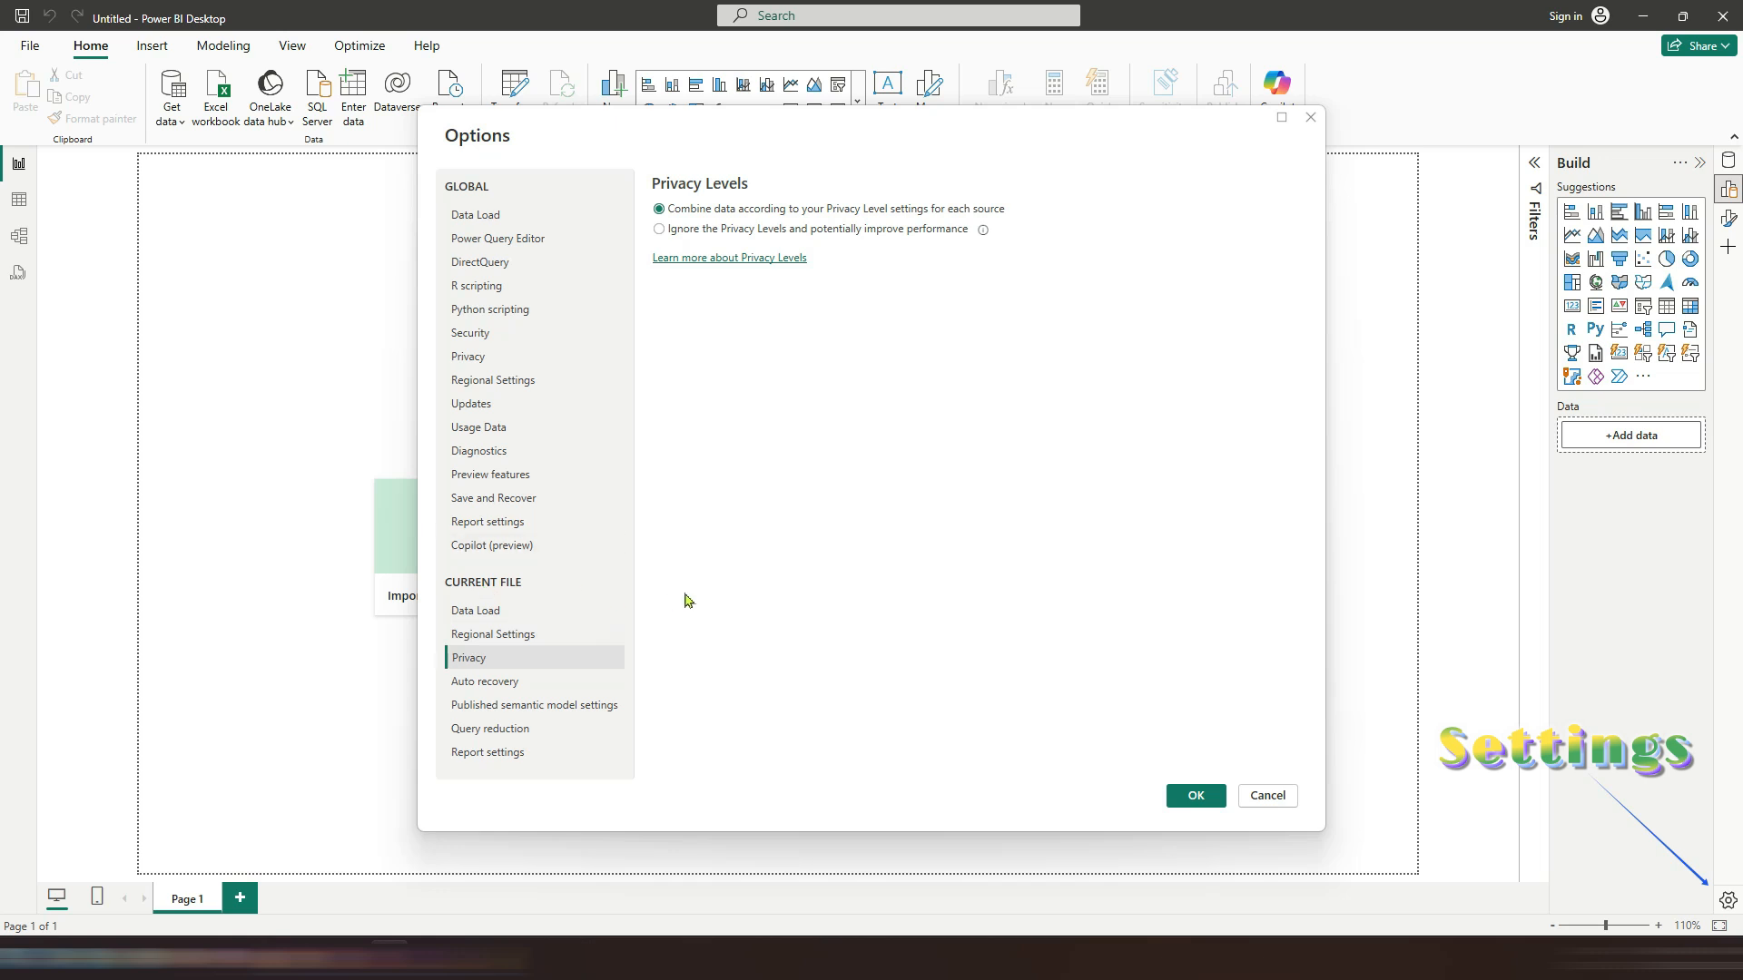
pyautogui.click(1265, 797)
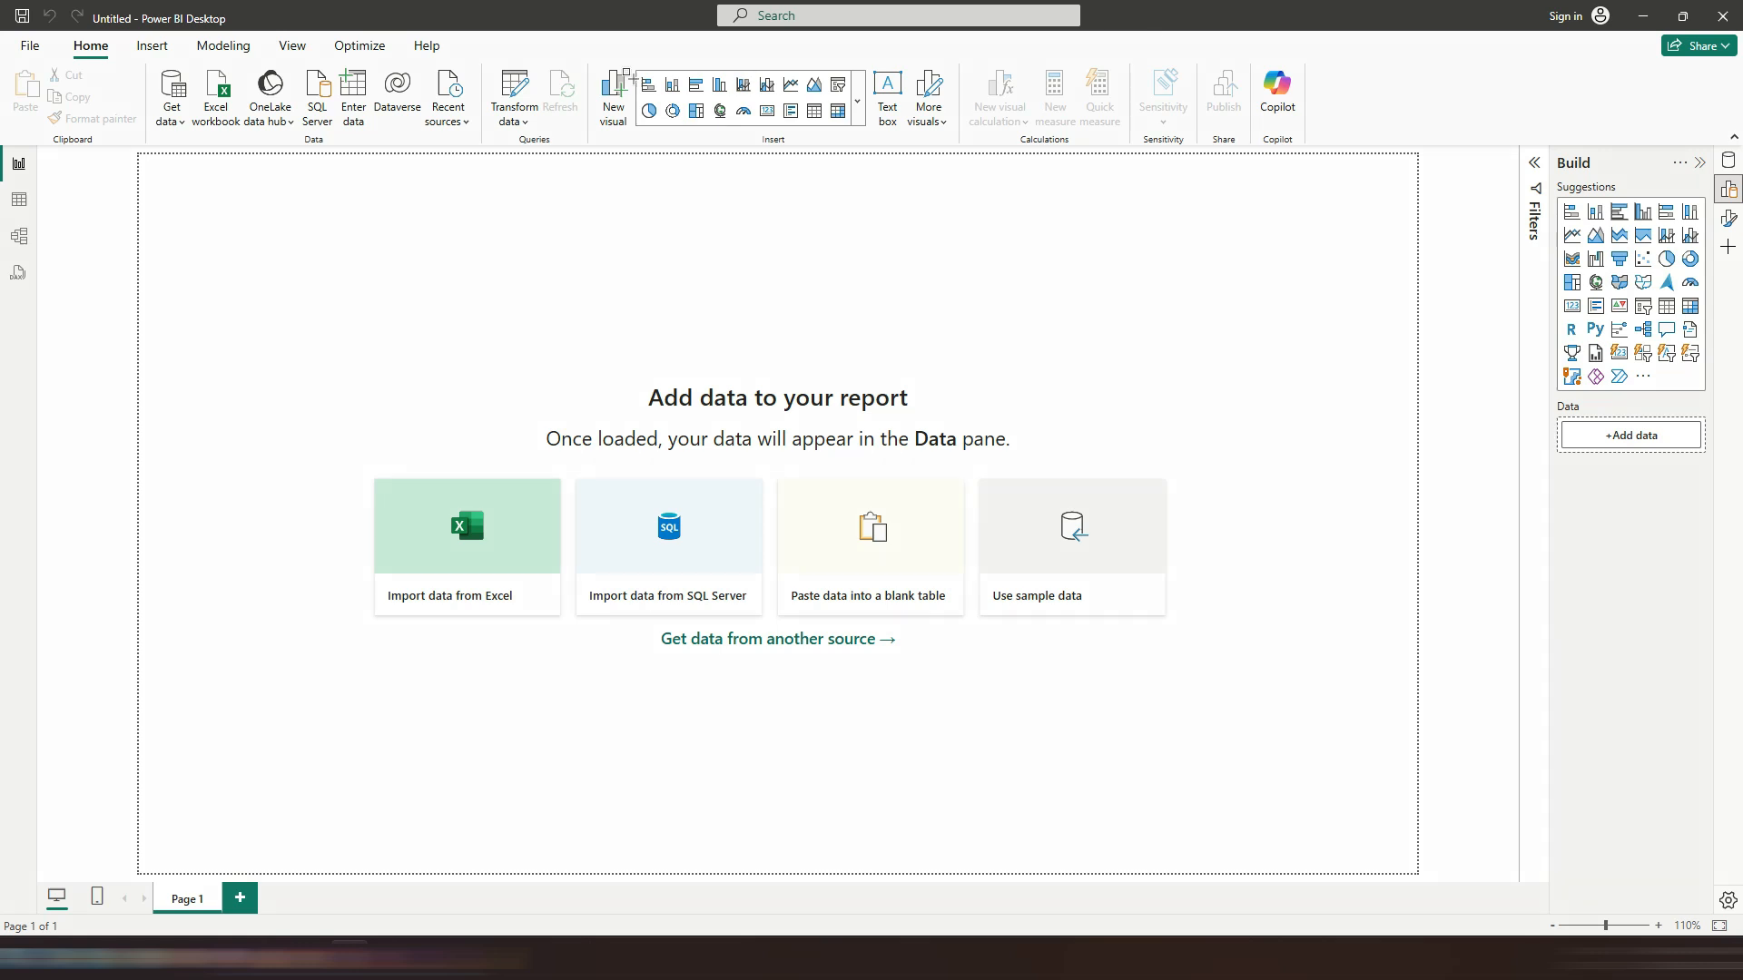
pyautogui.moveTo(589, 45)
pyautogui.mouseDown()
pyautogui.moveTo(720, 136)
pyautogui.moveTo(867, 140)
pyautogui.mouseUp()
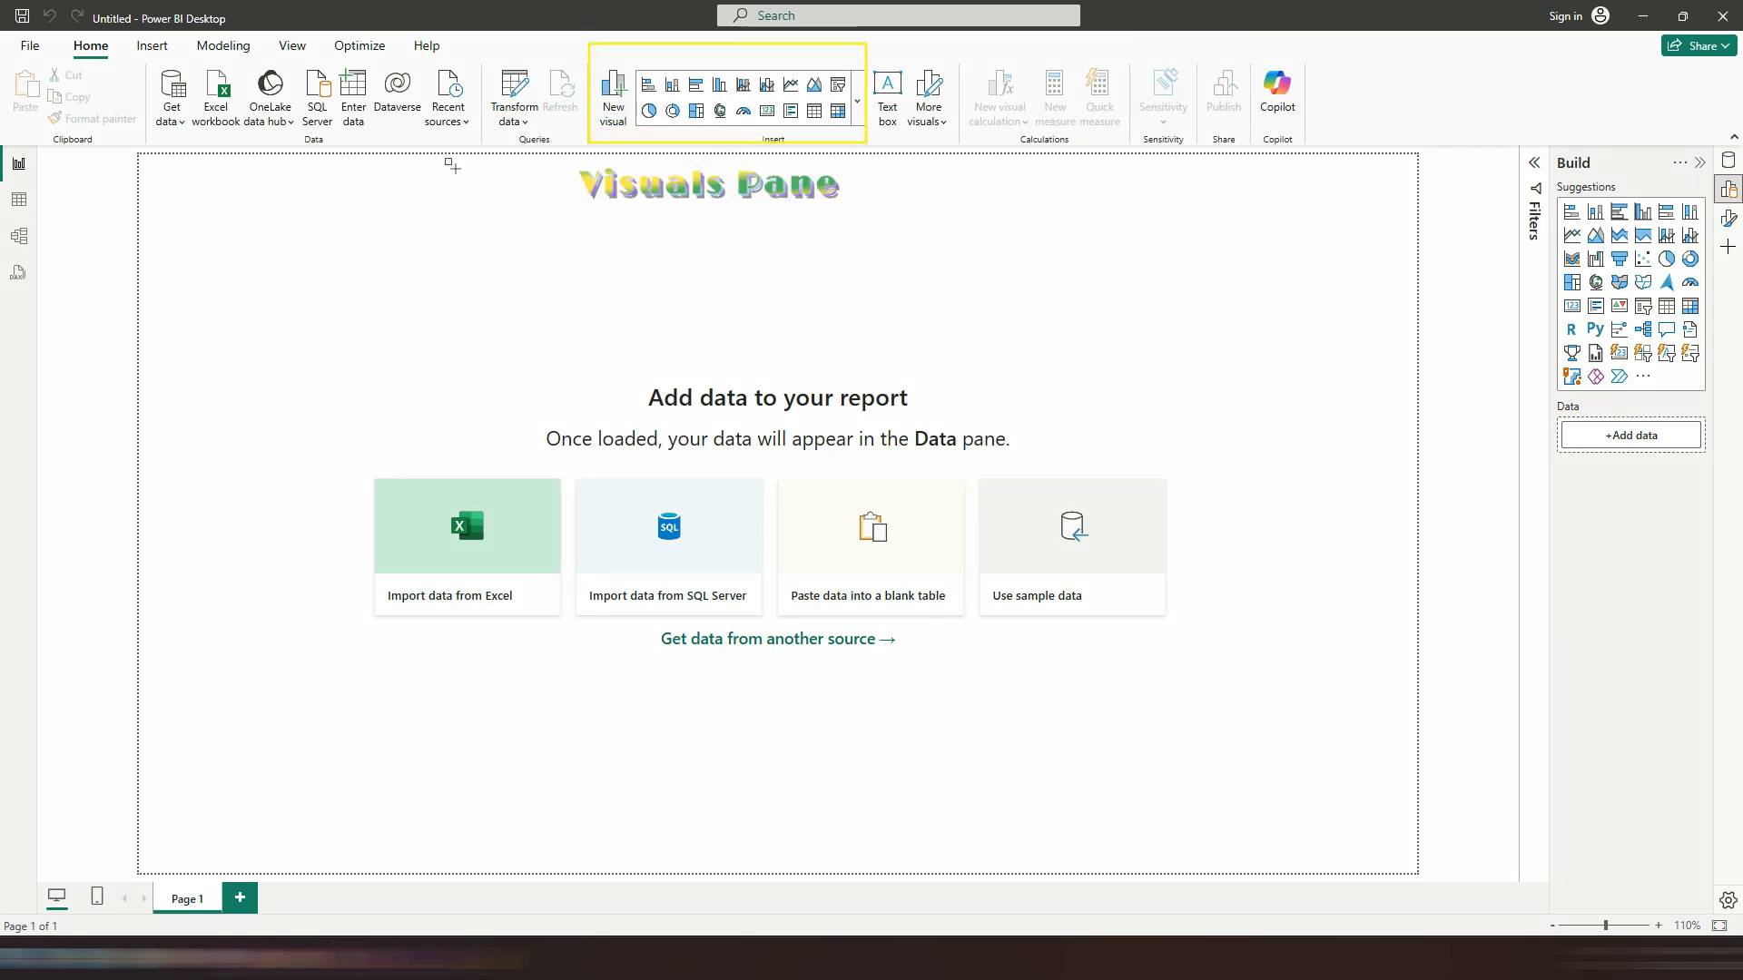
pyautogui.moveTo(139, 58)
pyautogui.mouseDown()
pyautogui.moveTo(218, 136)
pyautogui.moveTo(582, 145)
pyautogui.mouseUp()
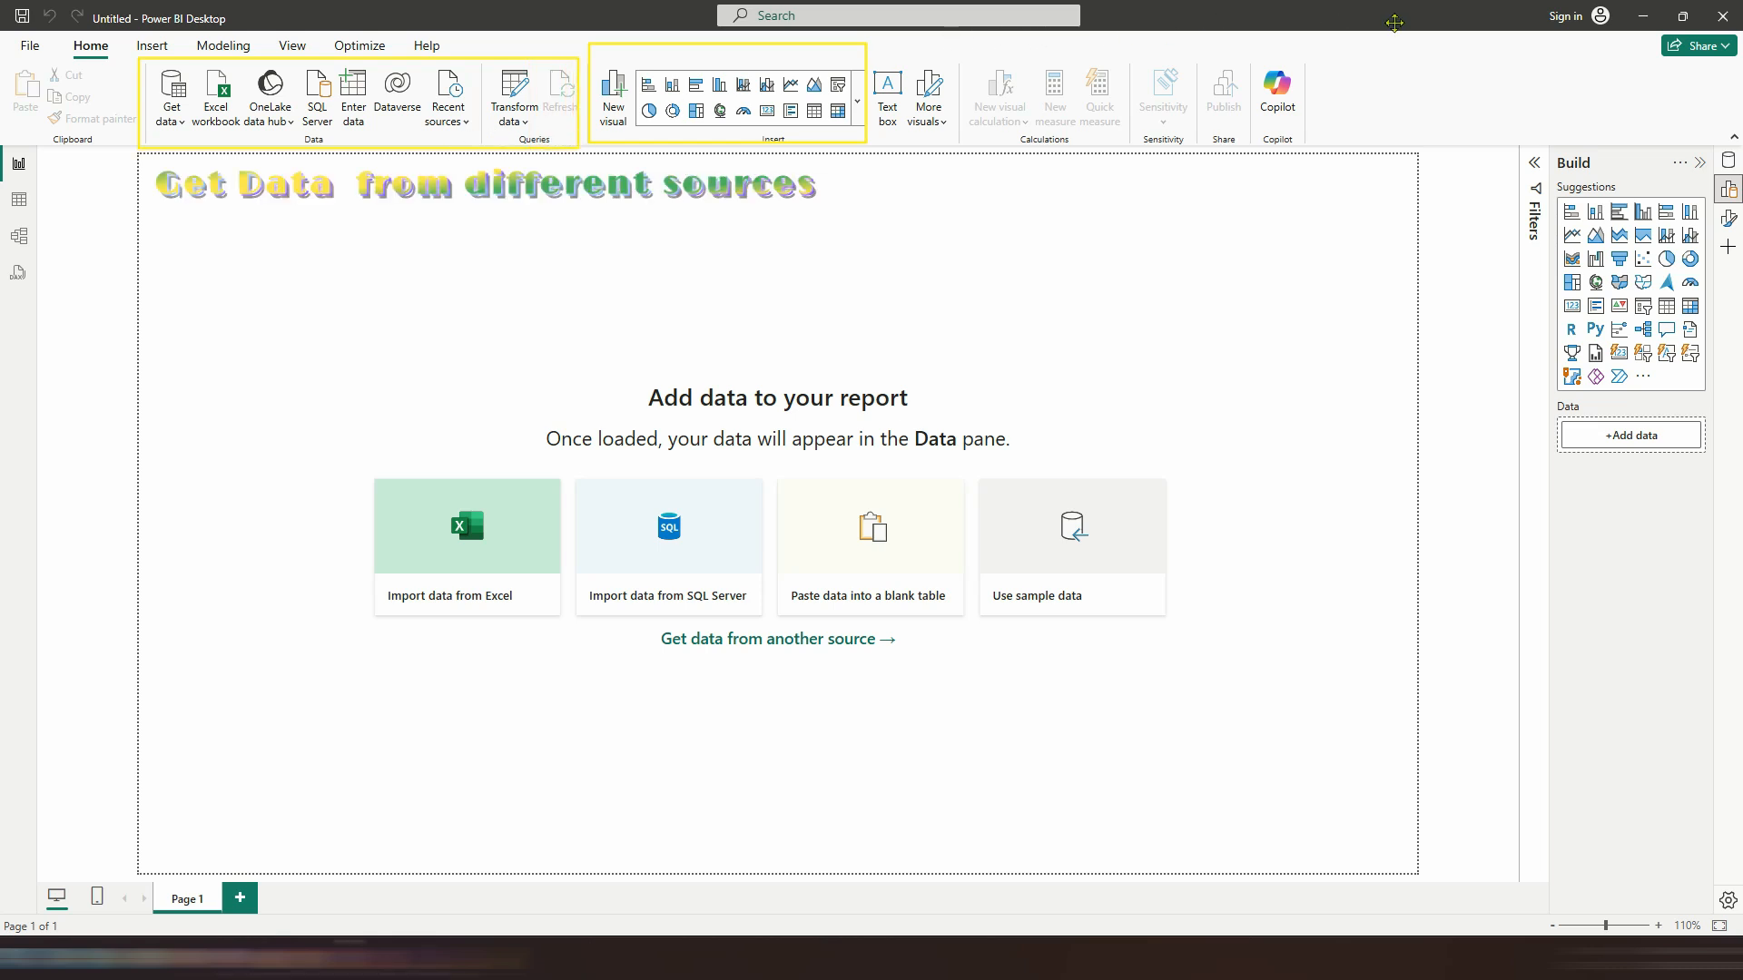
pyautogui.press('Escape')
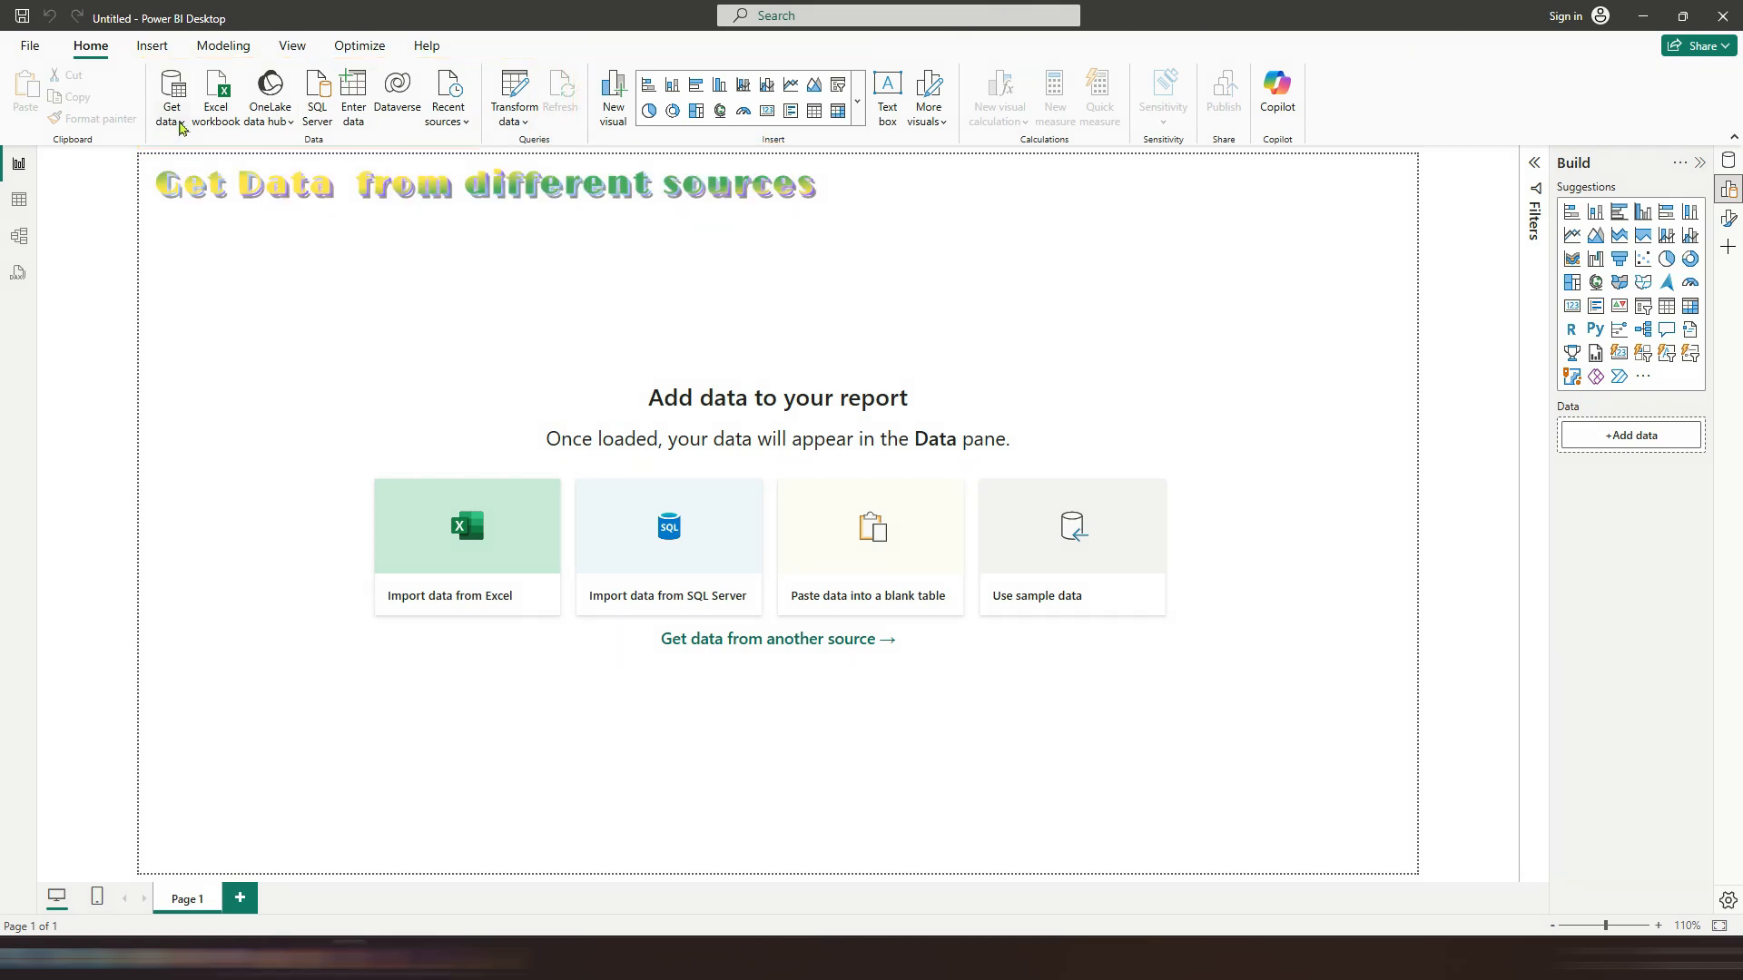
# Step: Preview the Enter data table dialog and browse the Get Data connector categories from File through Other without connecting
pyautogui.click(355, 103)
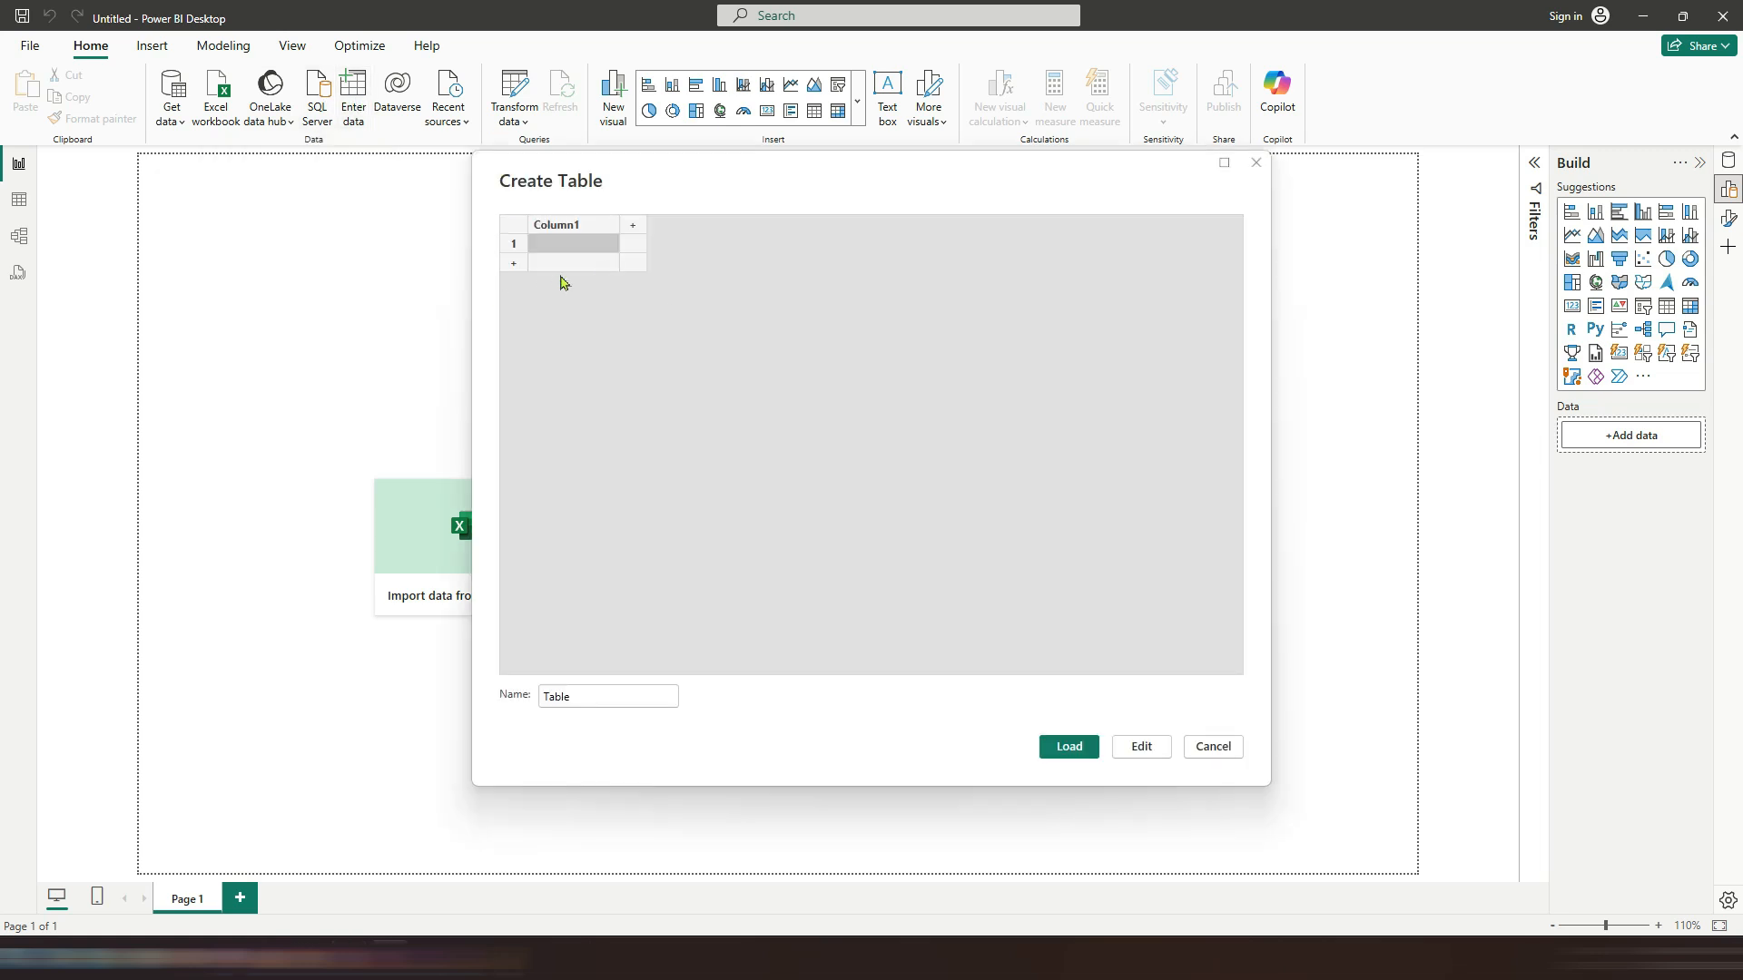
pyautogui.click(1206, 755)
pyautogui.click(183, 127)
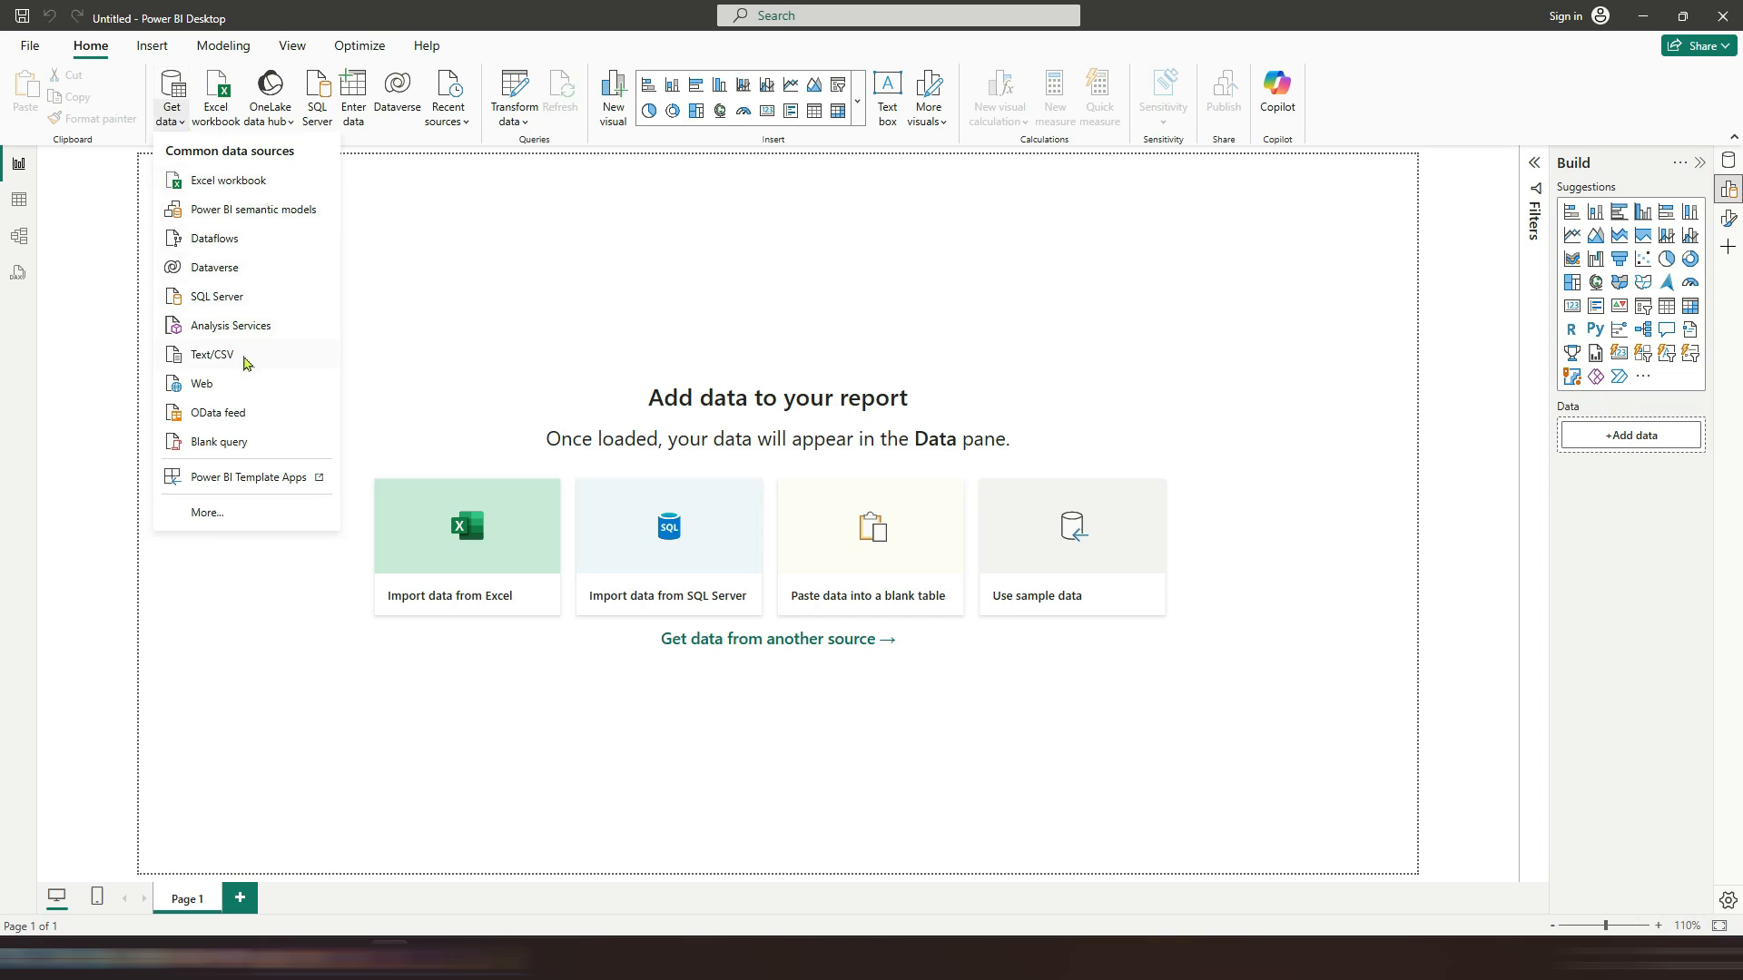
pyautogui.click(209, 513)
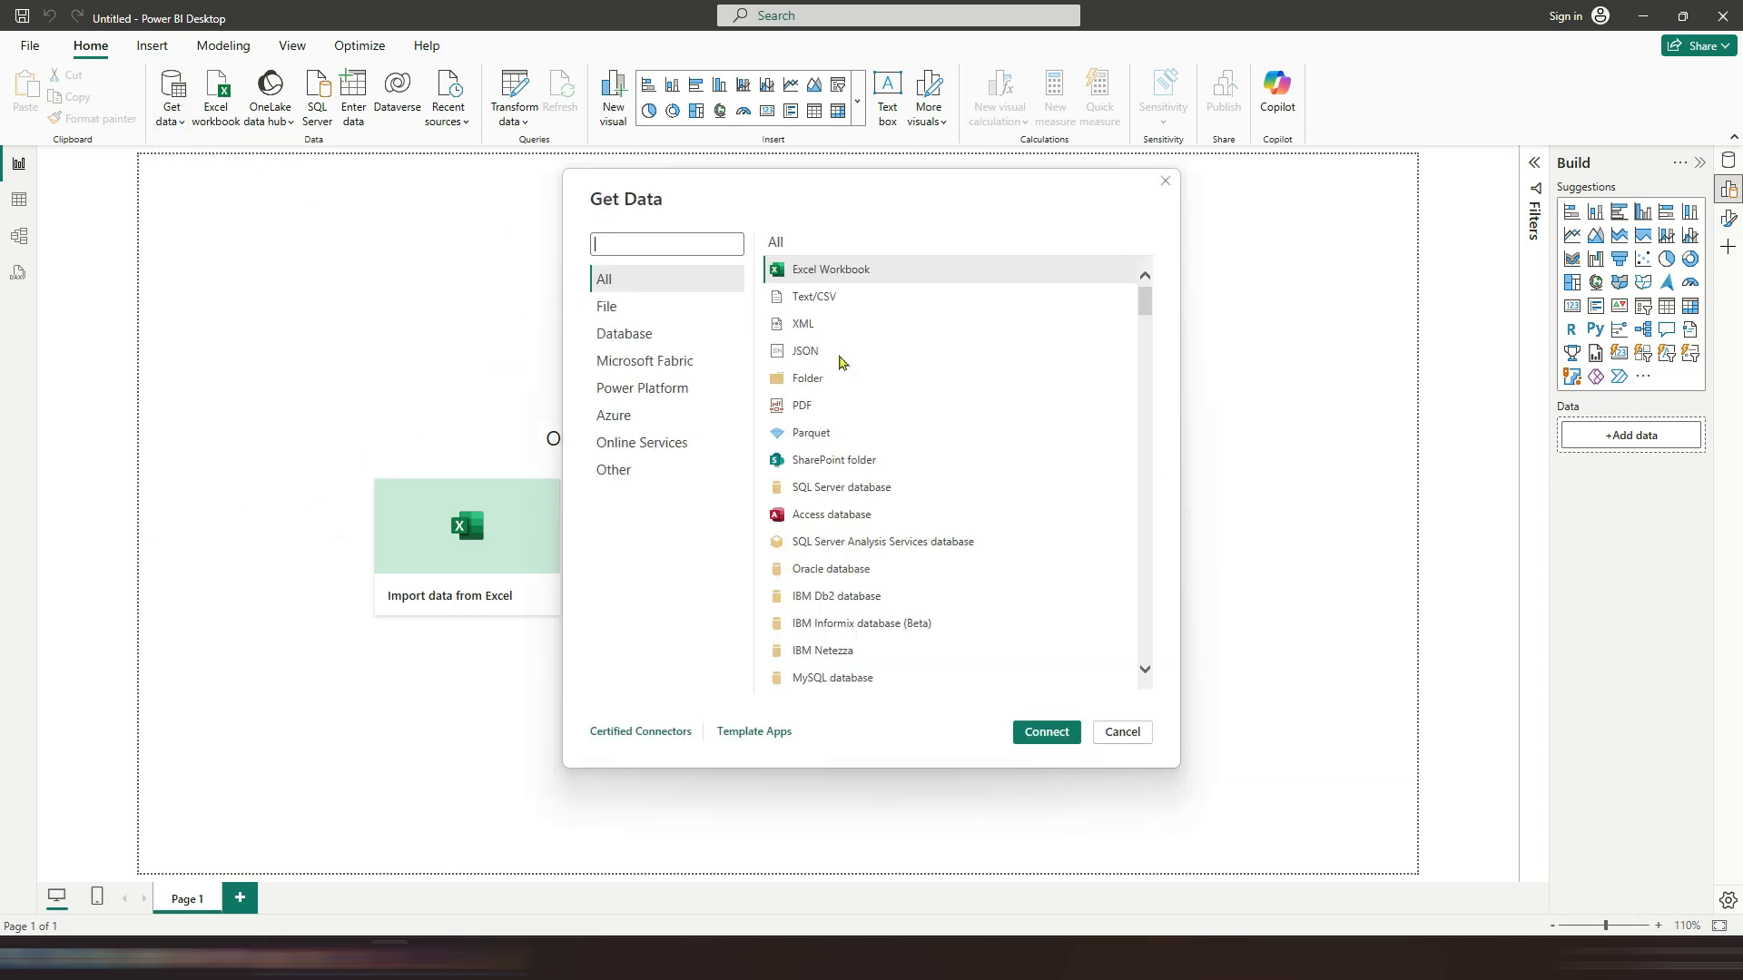
pyautogui.moveTo(1145, 295)
pyautogui.mouseDown()
pyautogui.moveTo(1148, 661)
pyautogui.moveTo(1125, 281)
pyautogui.mouseUp()
pyautogui.click(649, 306)
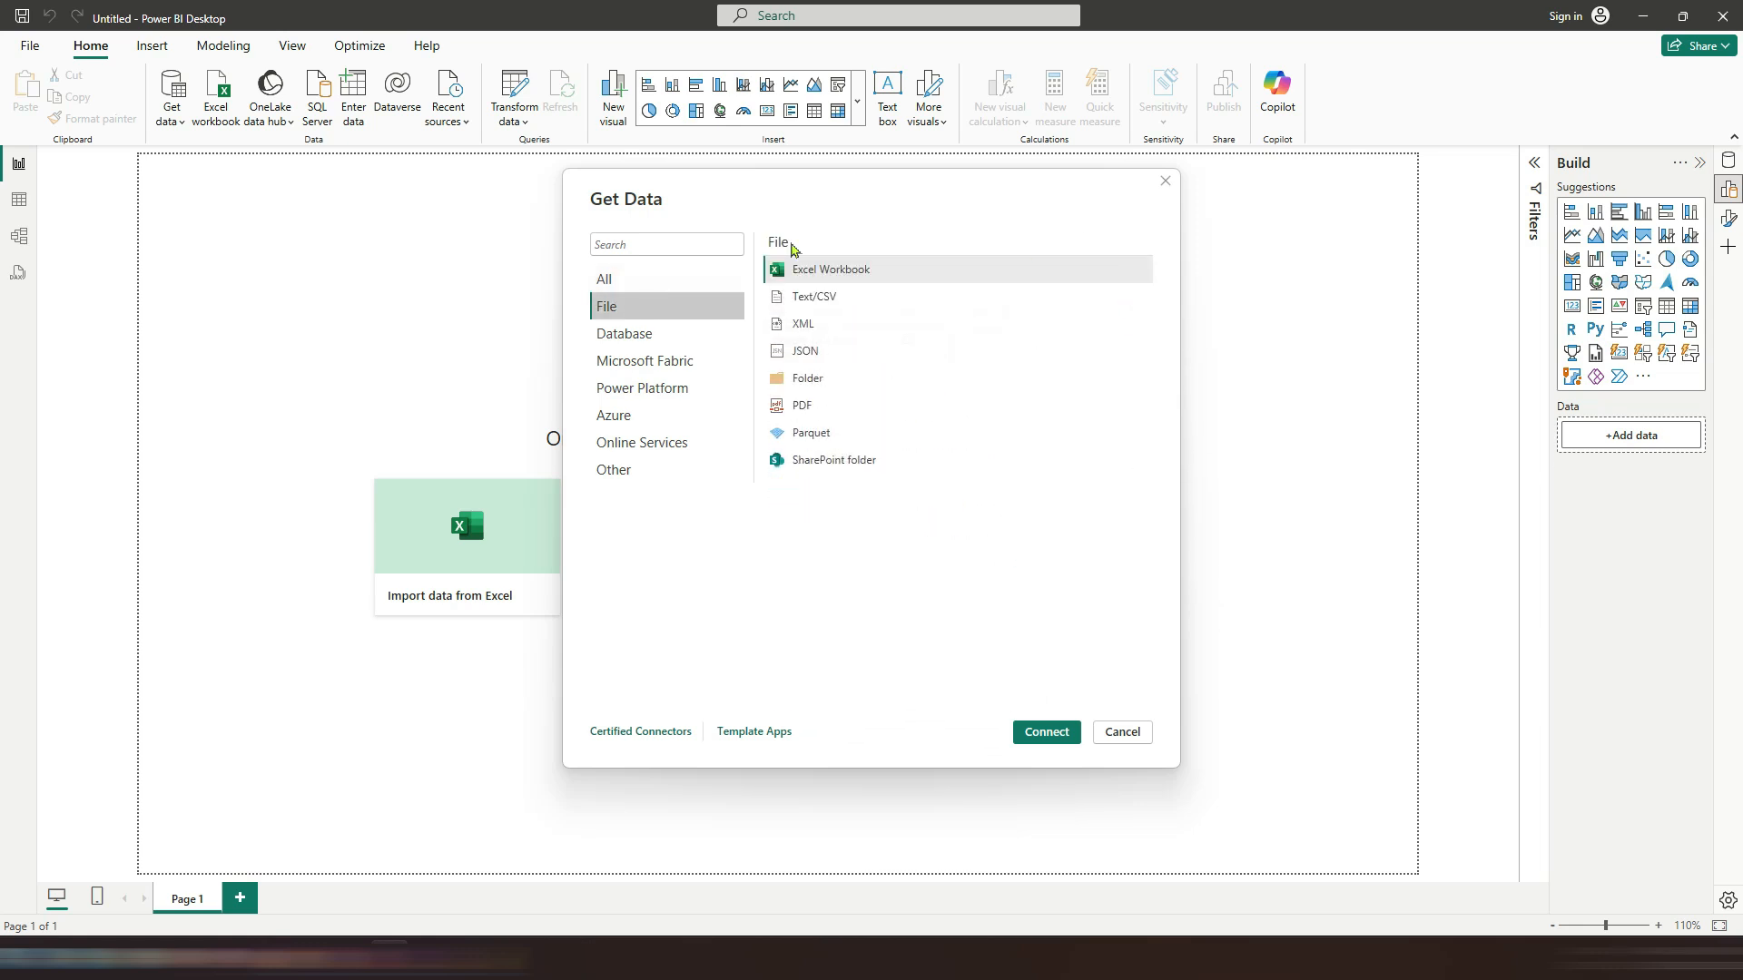
pyautogui.click(705, 334)
pyautogui.click(668, 361)
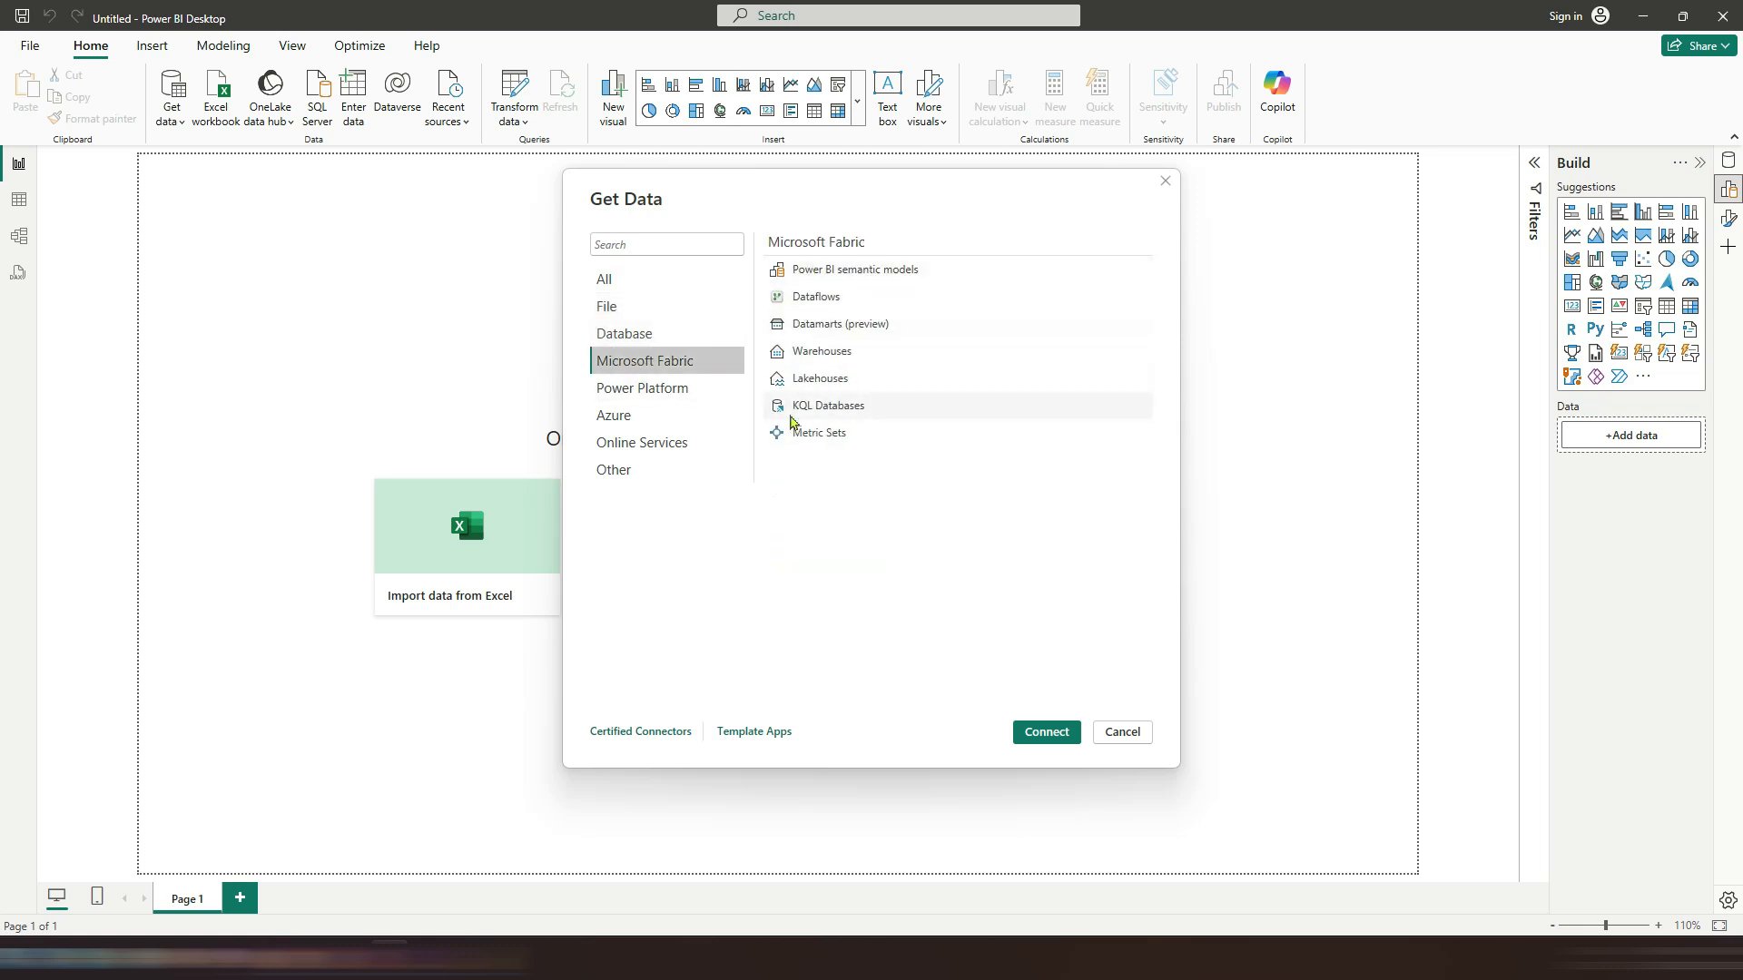
pyautogui.click(663, 389)
pyautogui.click(655, 418)
pyautogui.click(661, 445)
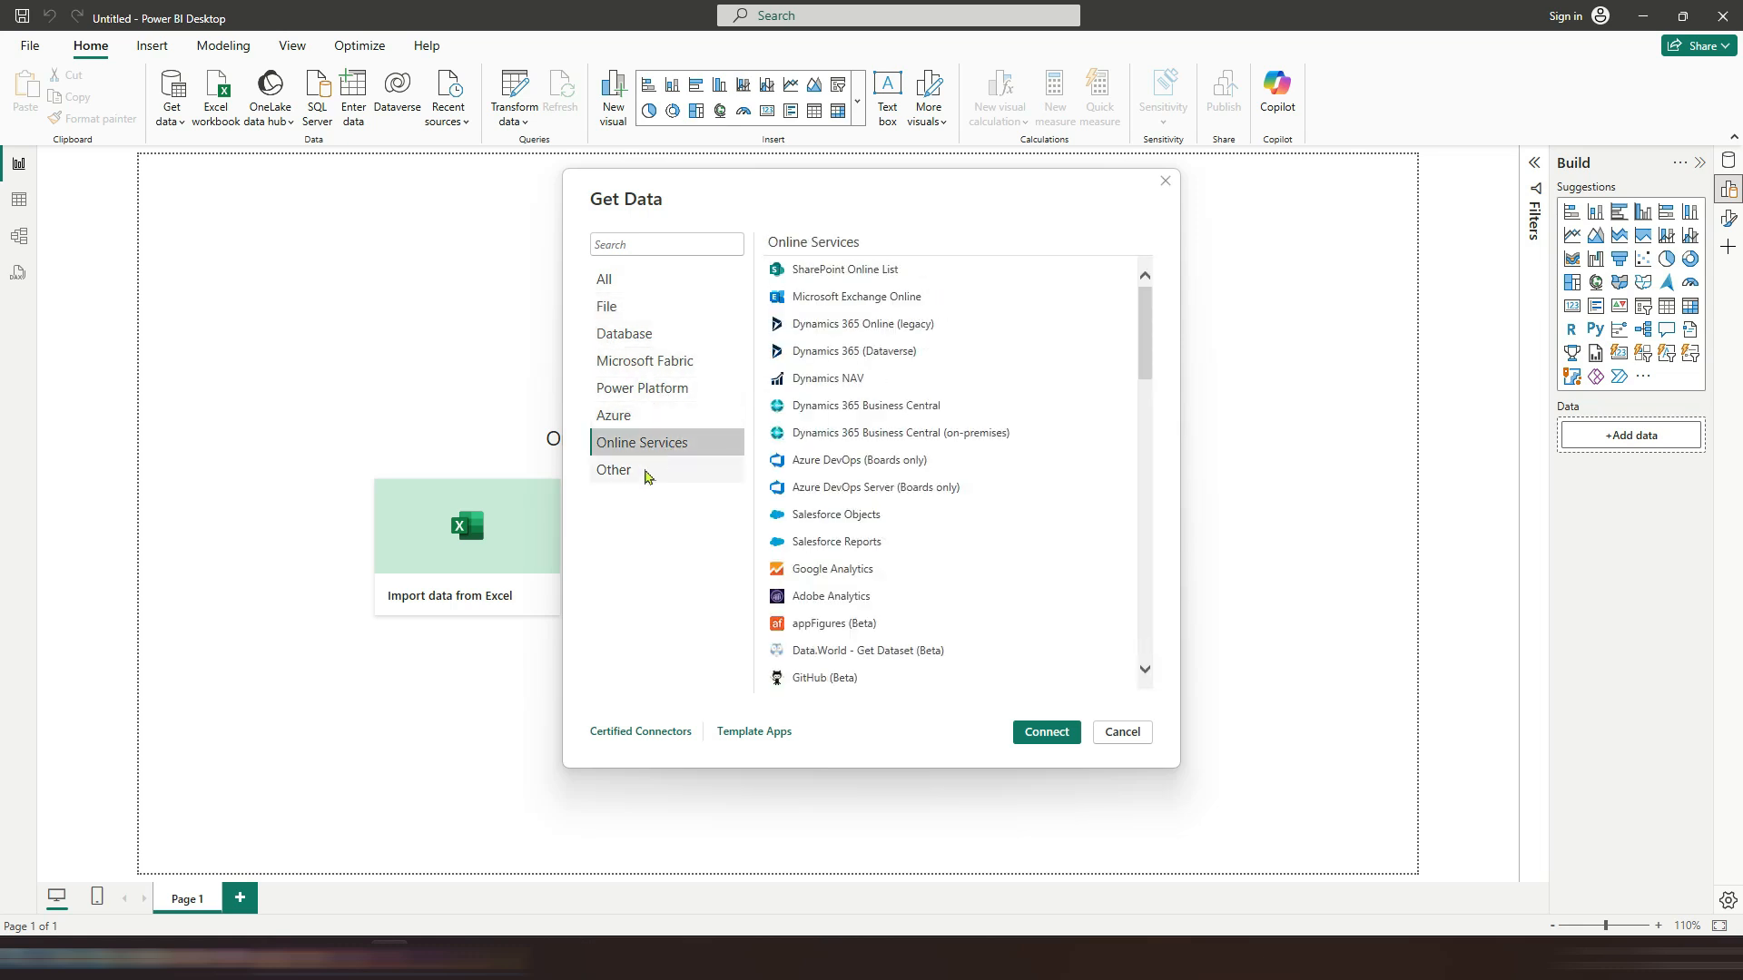
pyautogui.click(647, 474)
pyautogui.click(1121, 731)
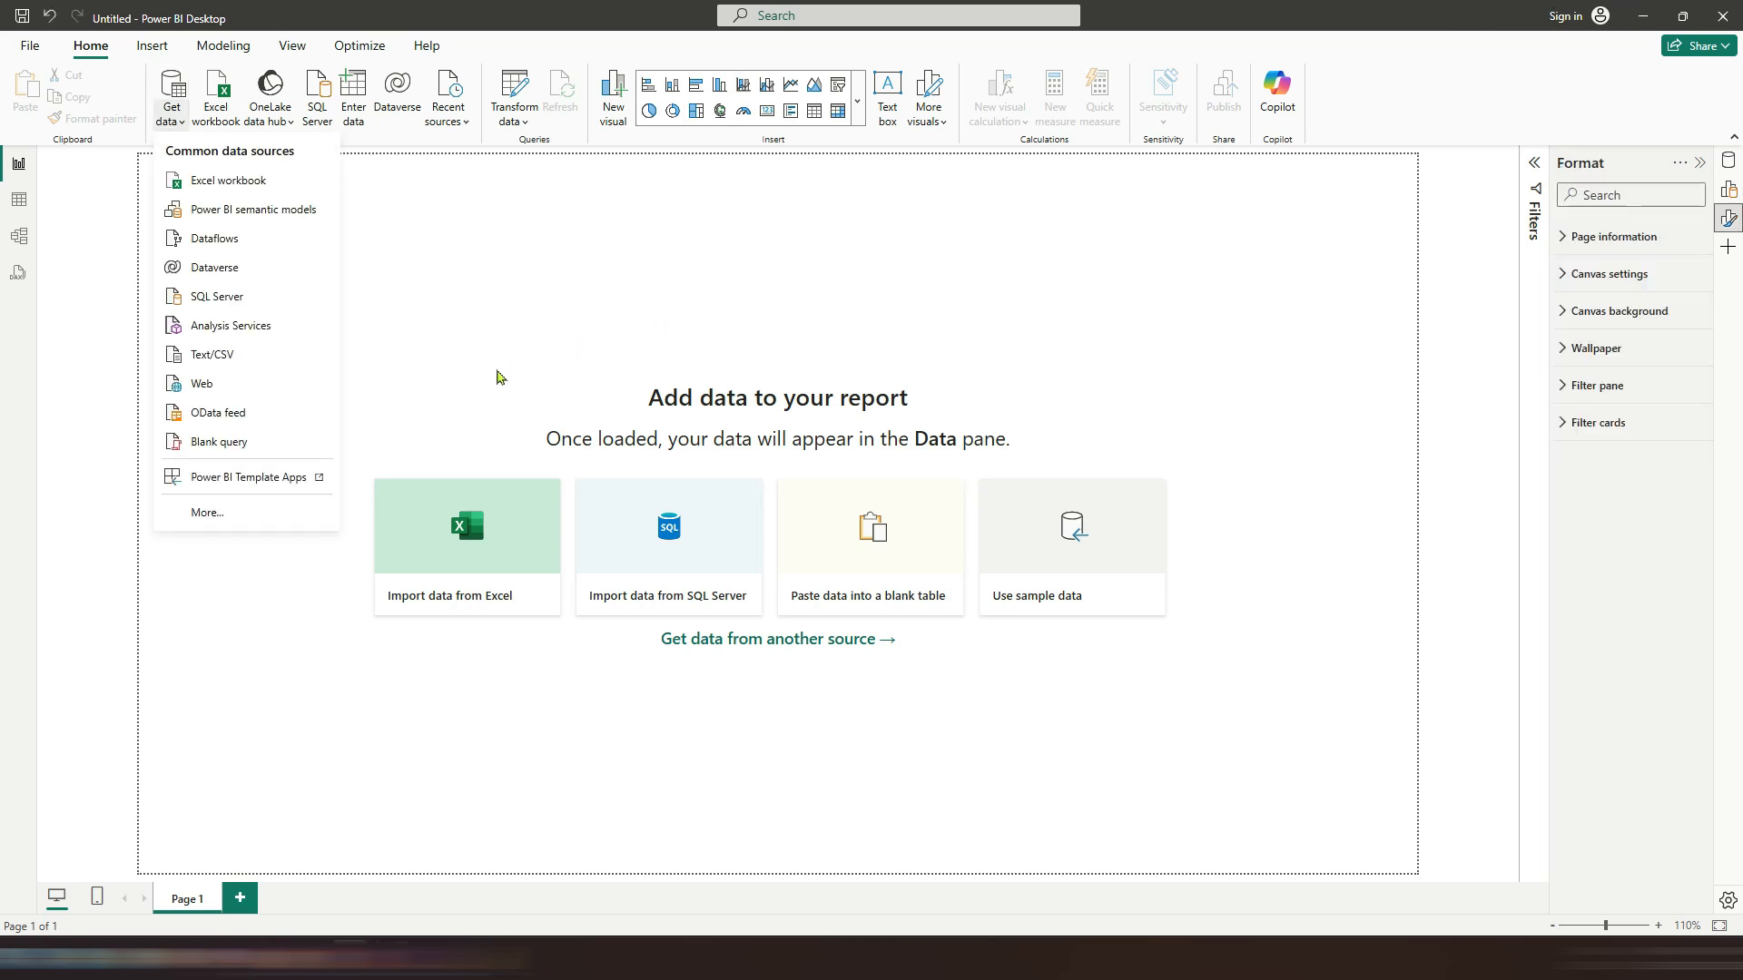
# Step: Open Get data from another source and the common data sources list without choosing a connector
pyautogui.click(501, 376)
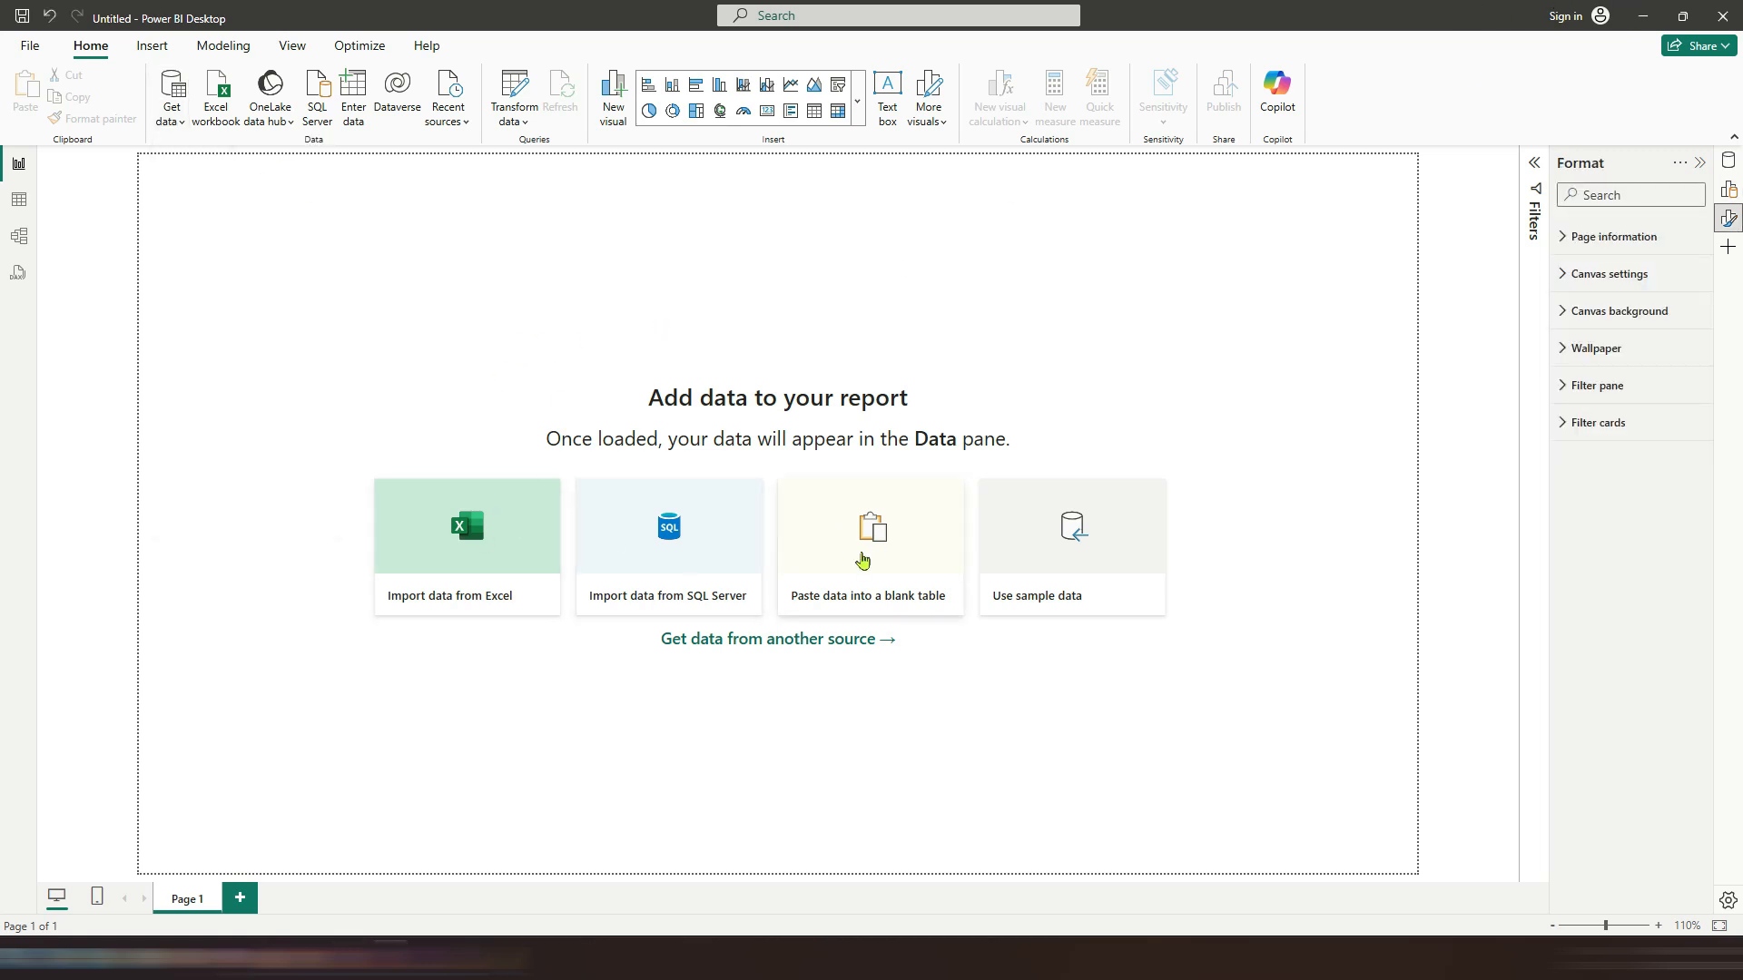
pyautogui.click(709, 642)
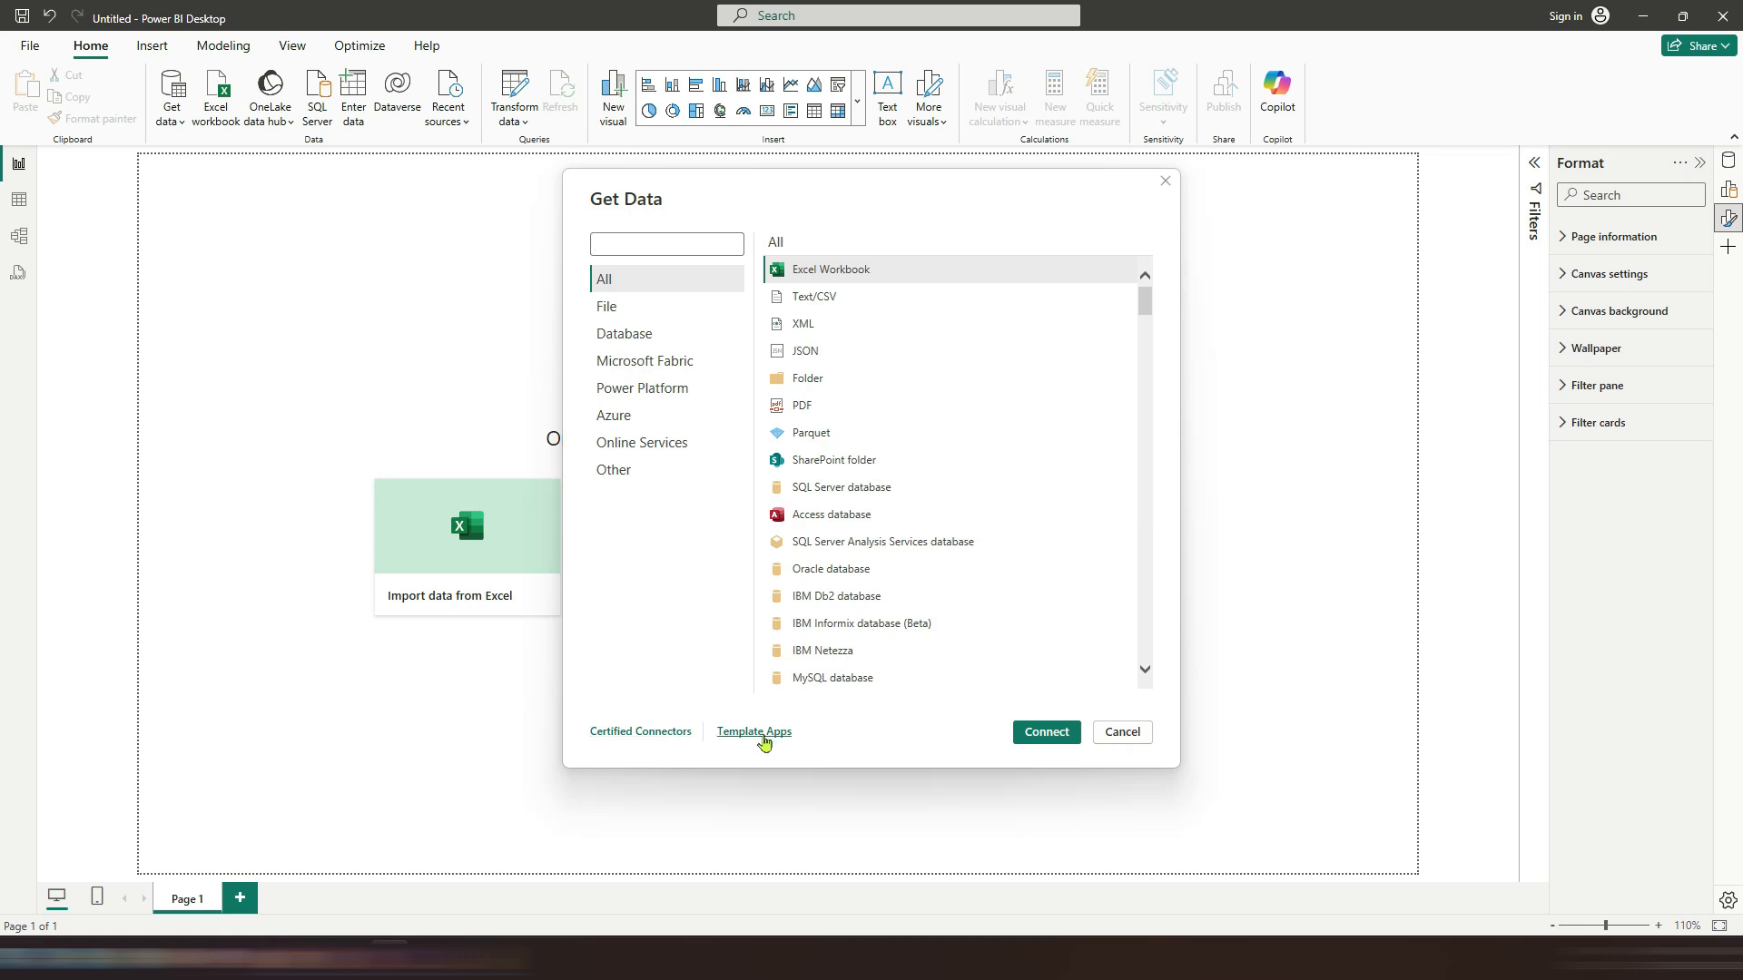
pyautogui.click(1121, 733)
pyautogui.click(181, 123)
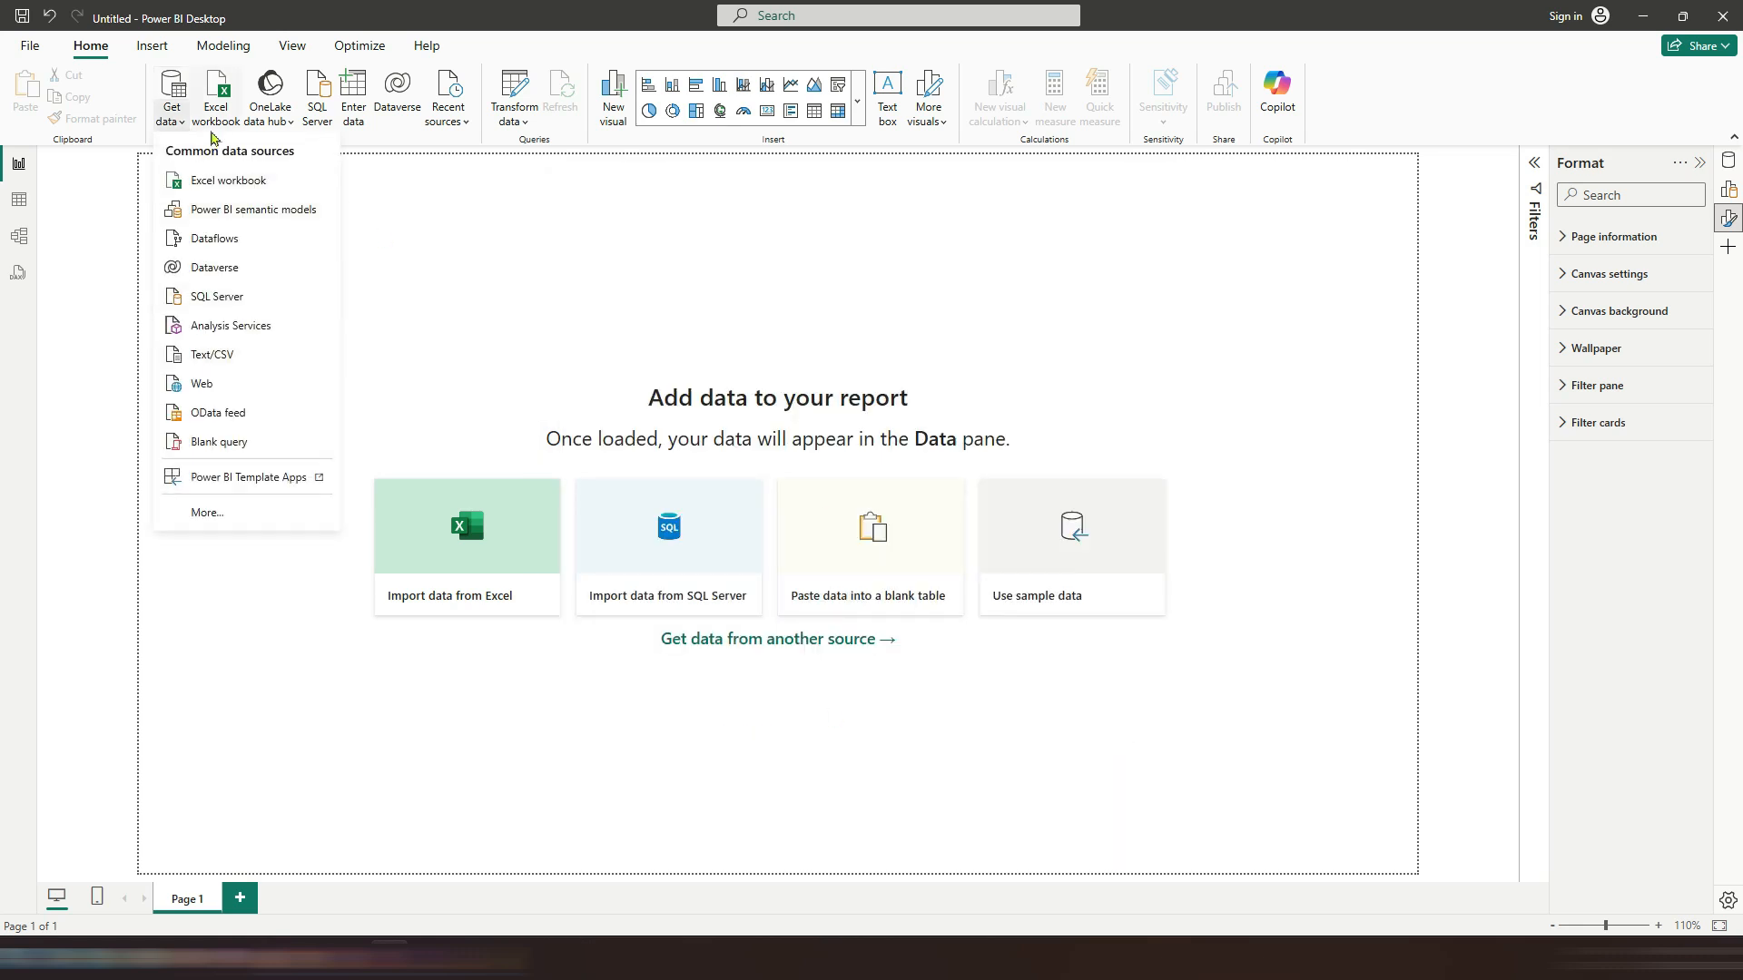
pyautogui.click(206, 358)
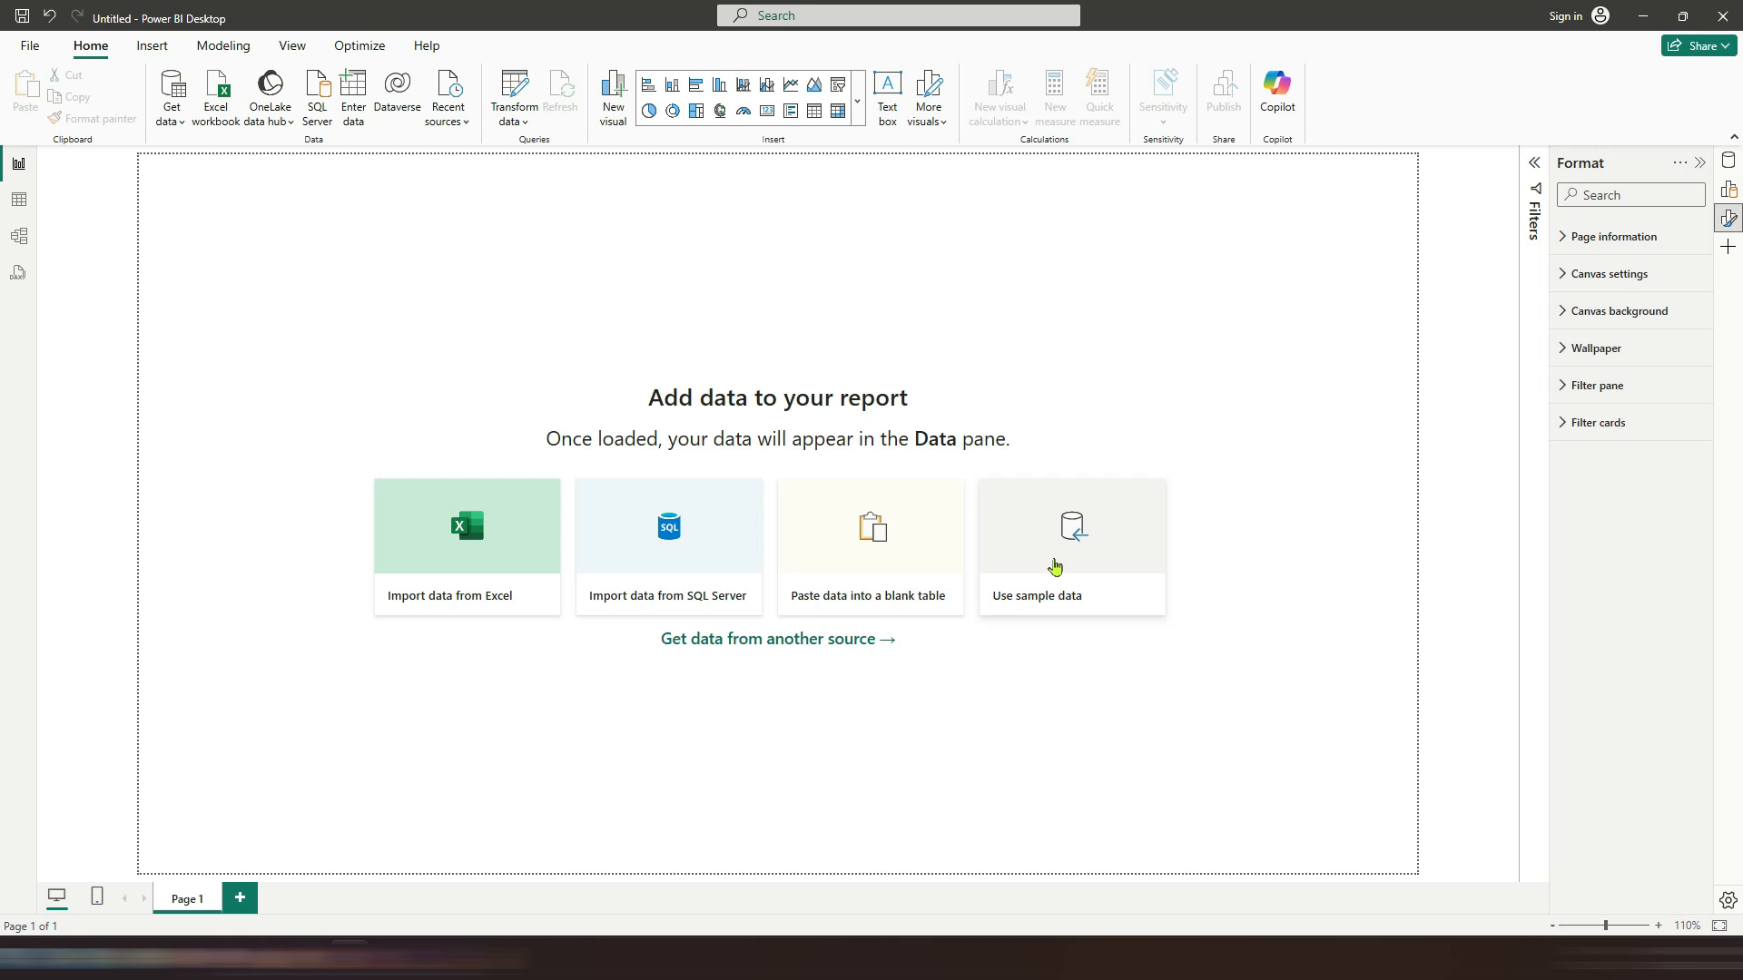
# Step: Load the sample data, select the financials table from Financial Sample.xlsx, and open it for transformation in Power Query
pyautogui.click(1054, 563)
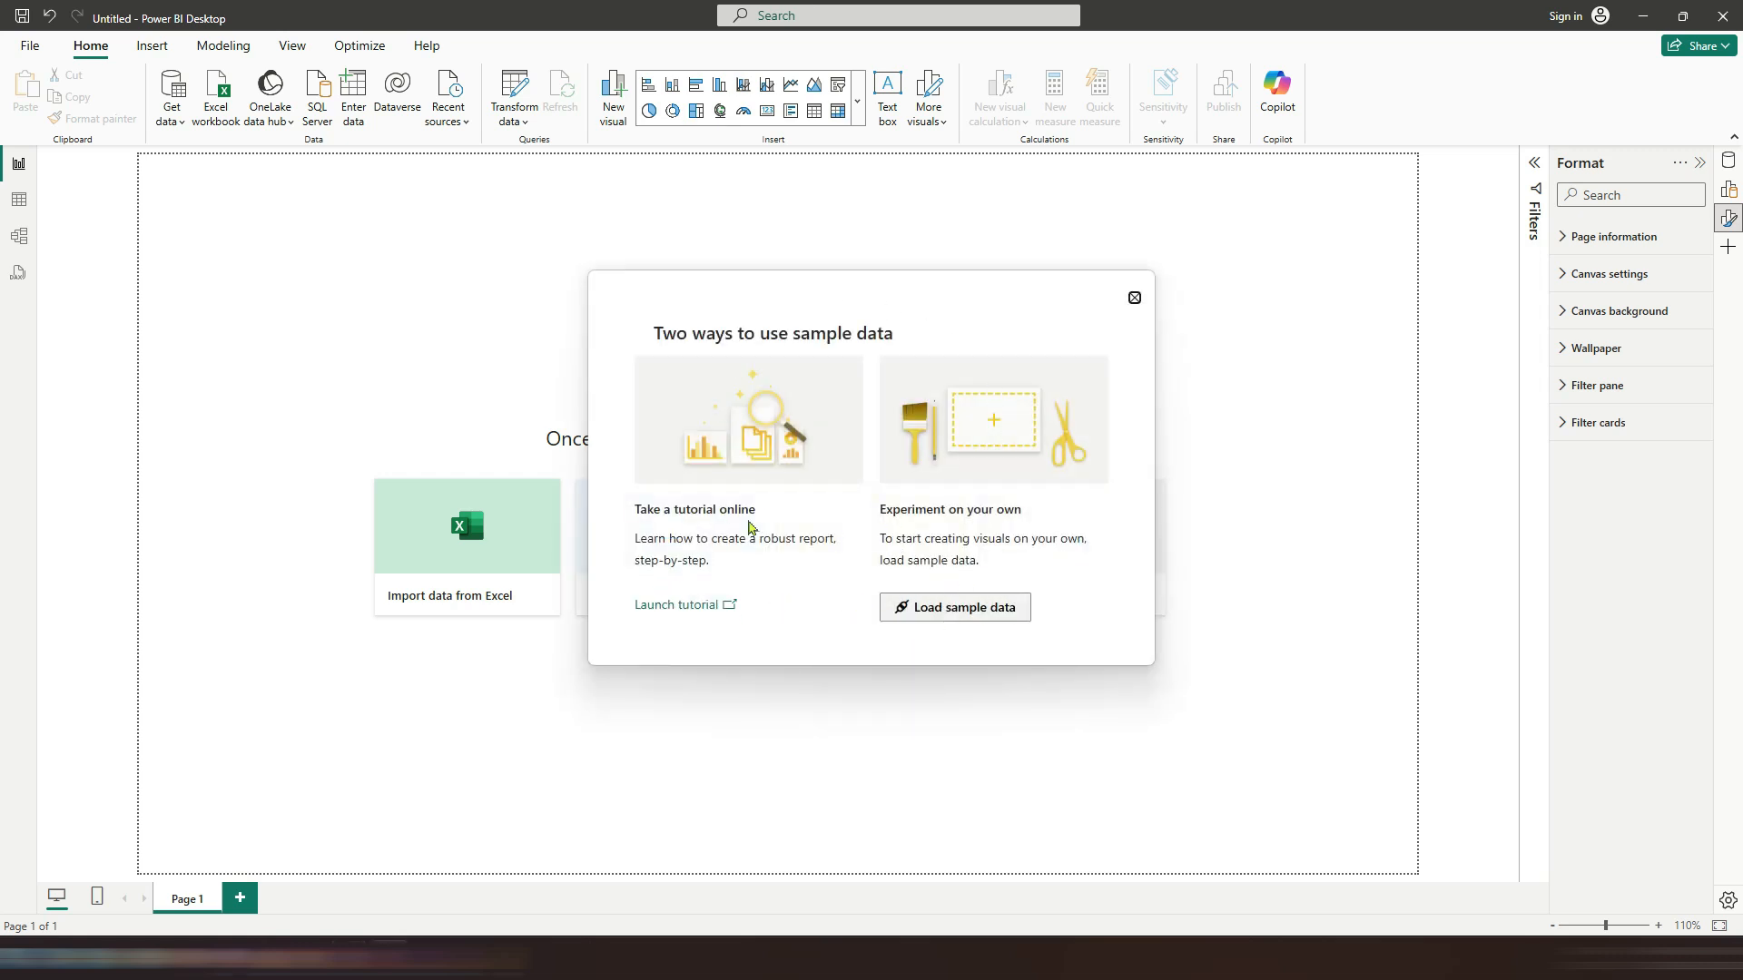
pyautogui.click(967, 608)
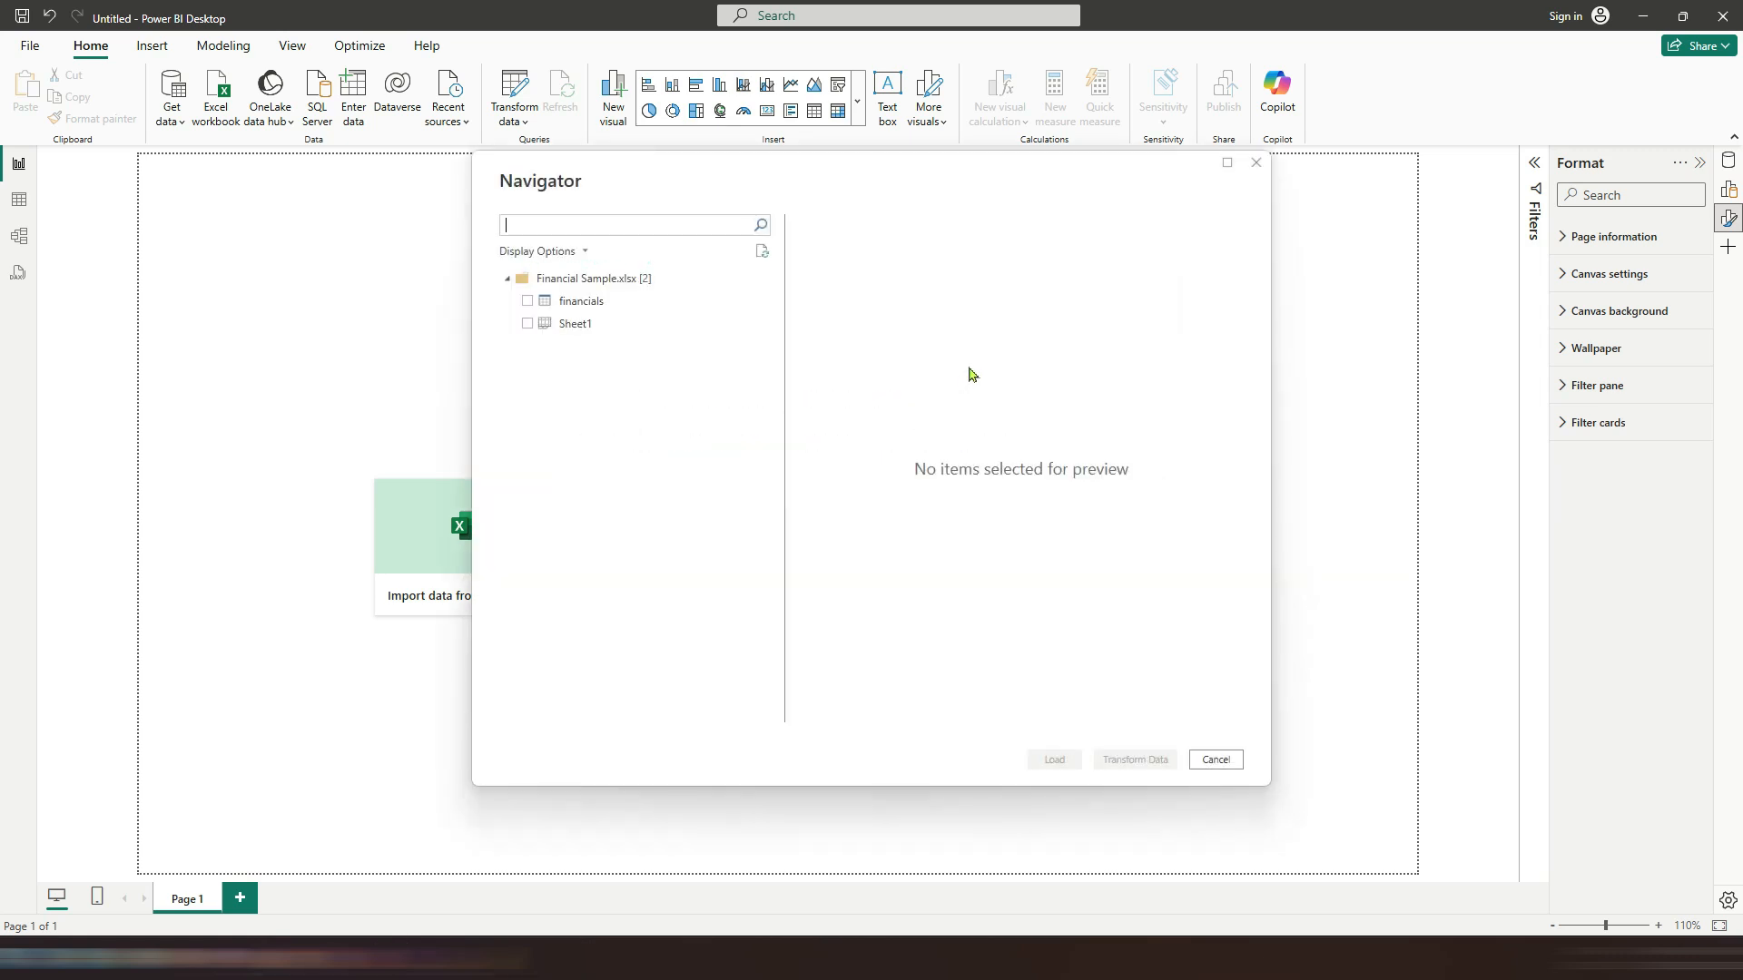
pyautogui.click(535, 304)
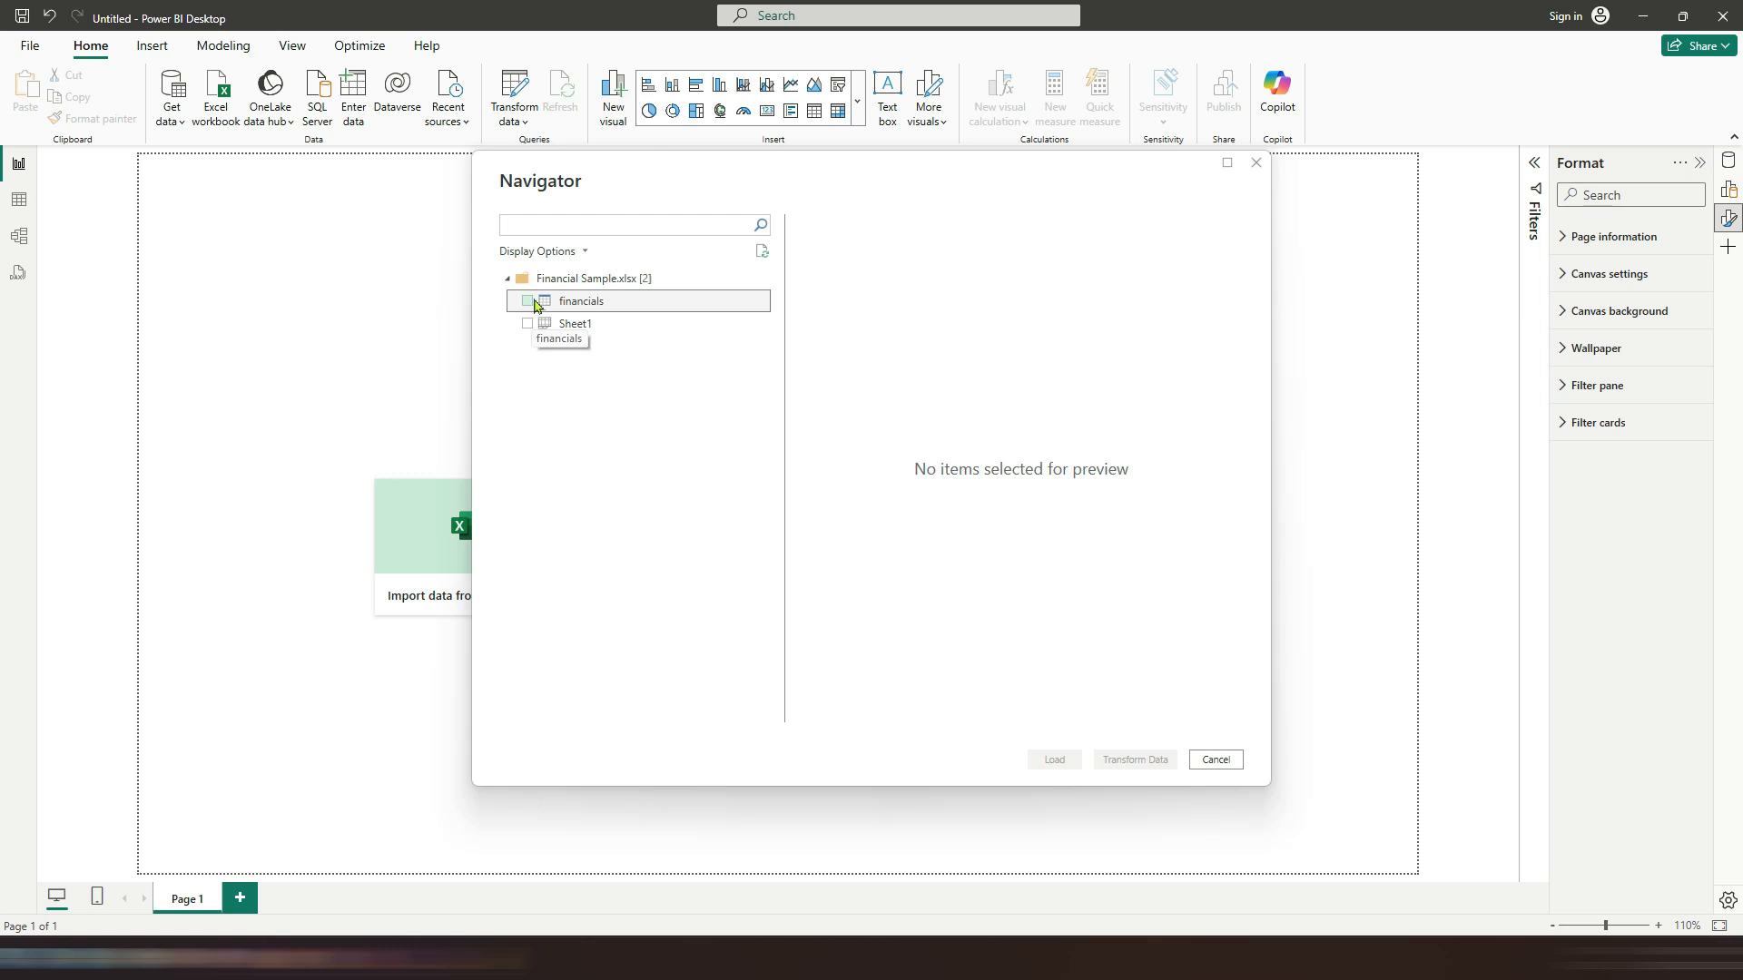
pyautogui.moveTo(919, 717)
pyautogui.mouseDown()
pyautogui.moveTo(1108, 718)
pyautogui.moveTo(908, 717)
pyautogui.mouseUp()
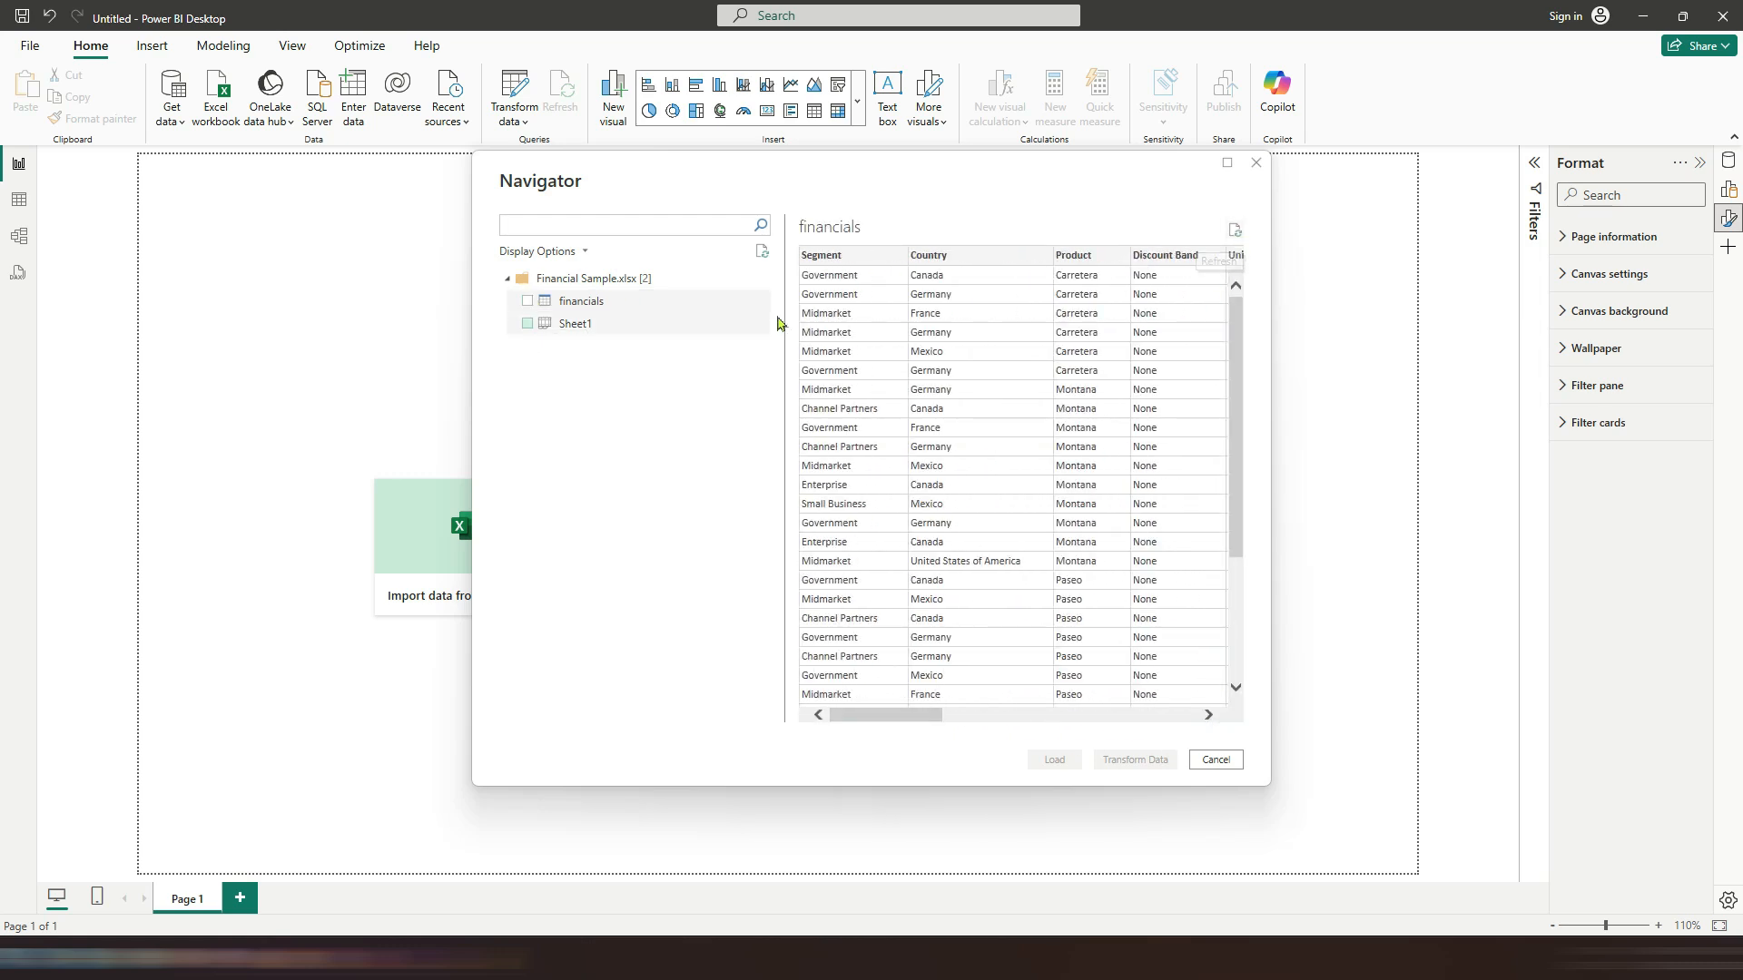
pyautogui.click(528, 302)
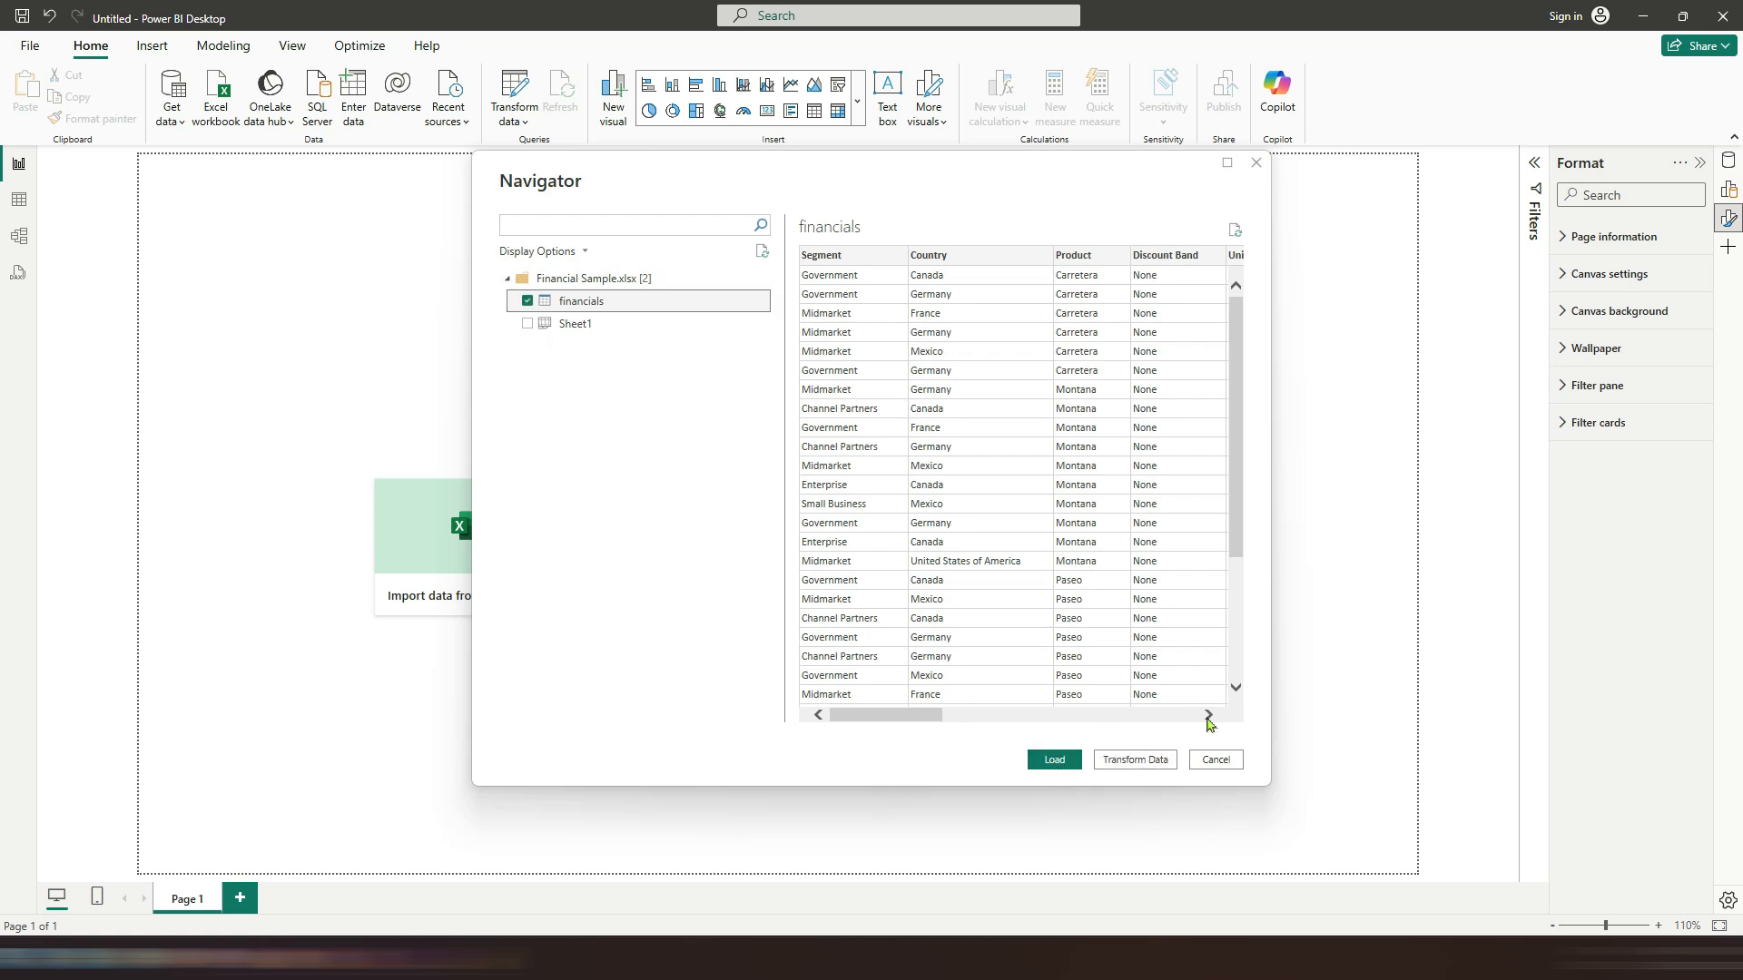
pyautogui.moveTo(938, 712); pyautogui.dragTo(836, 716)
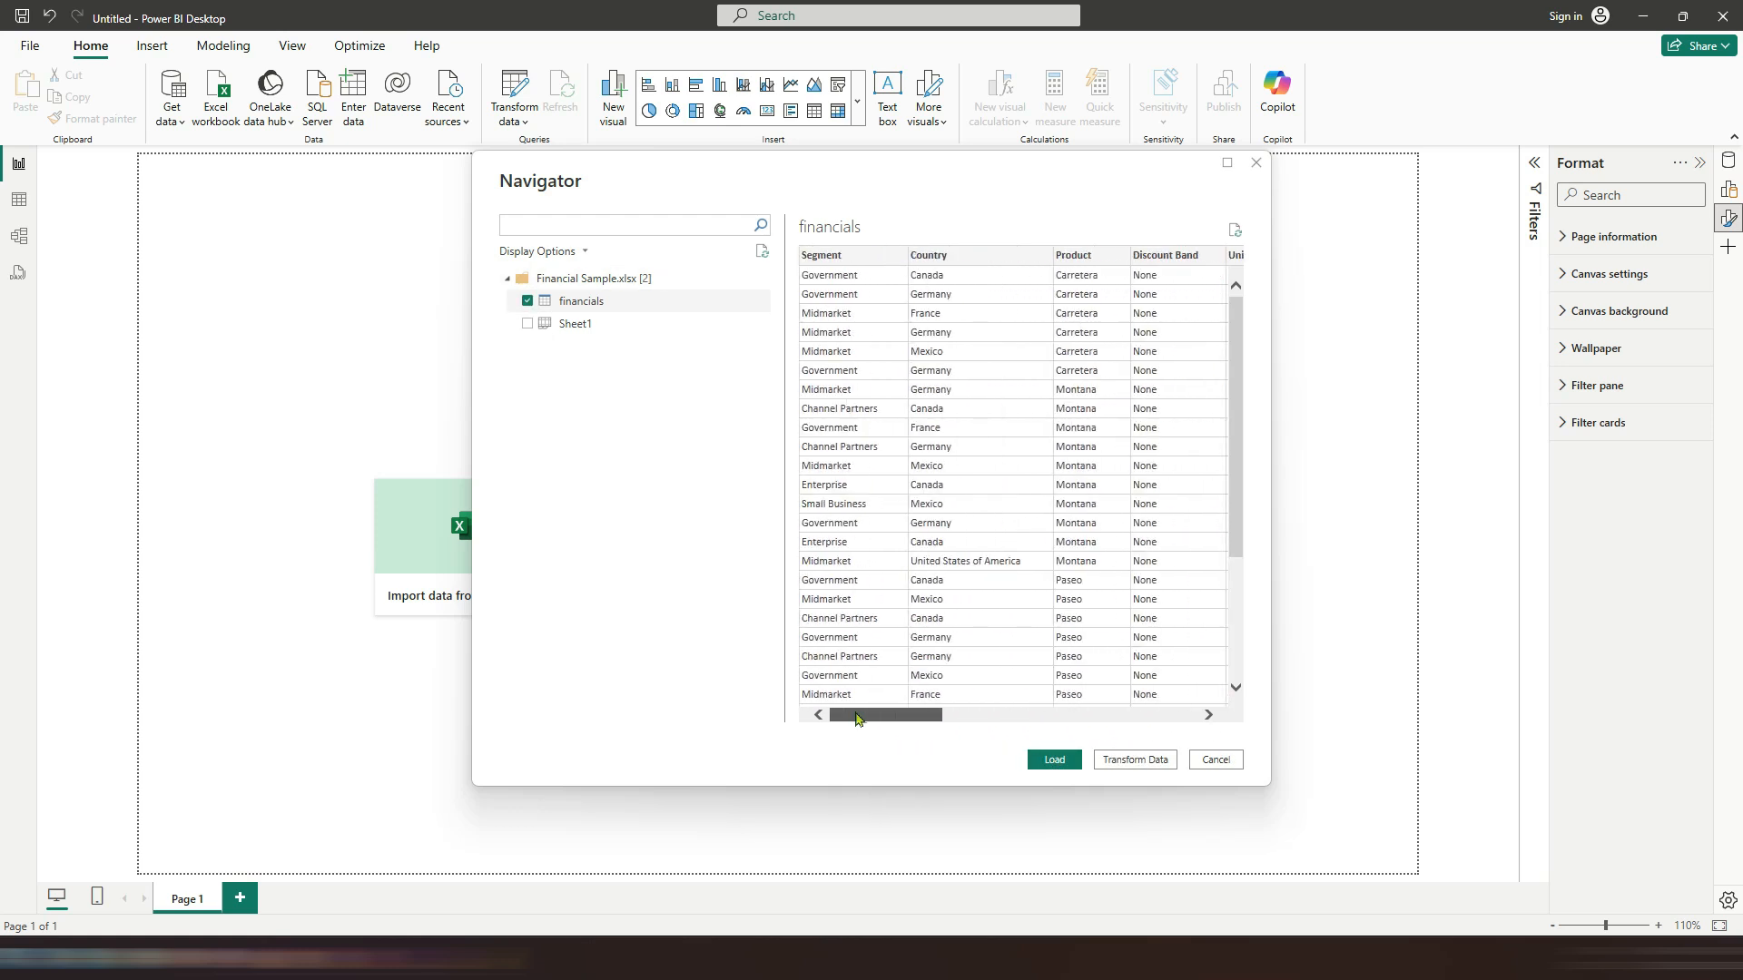
pyautogui.click(1116, 765)
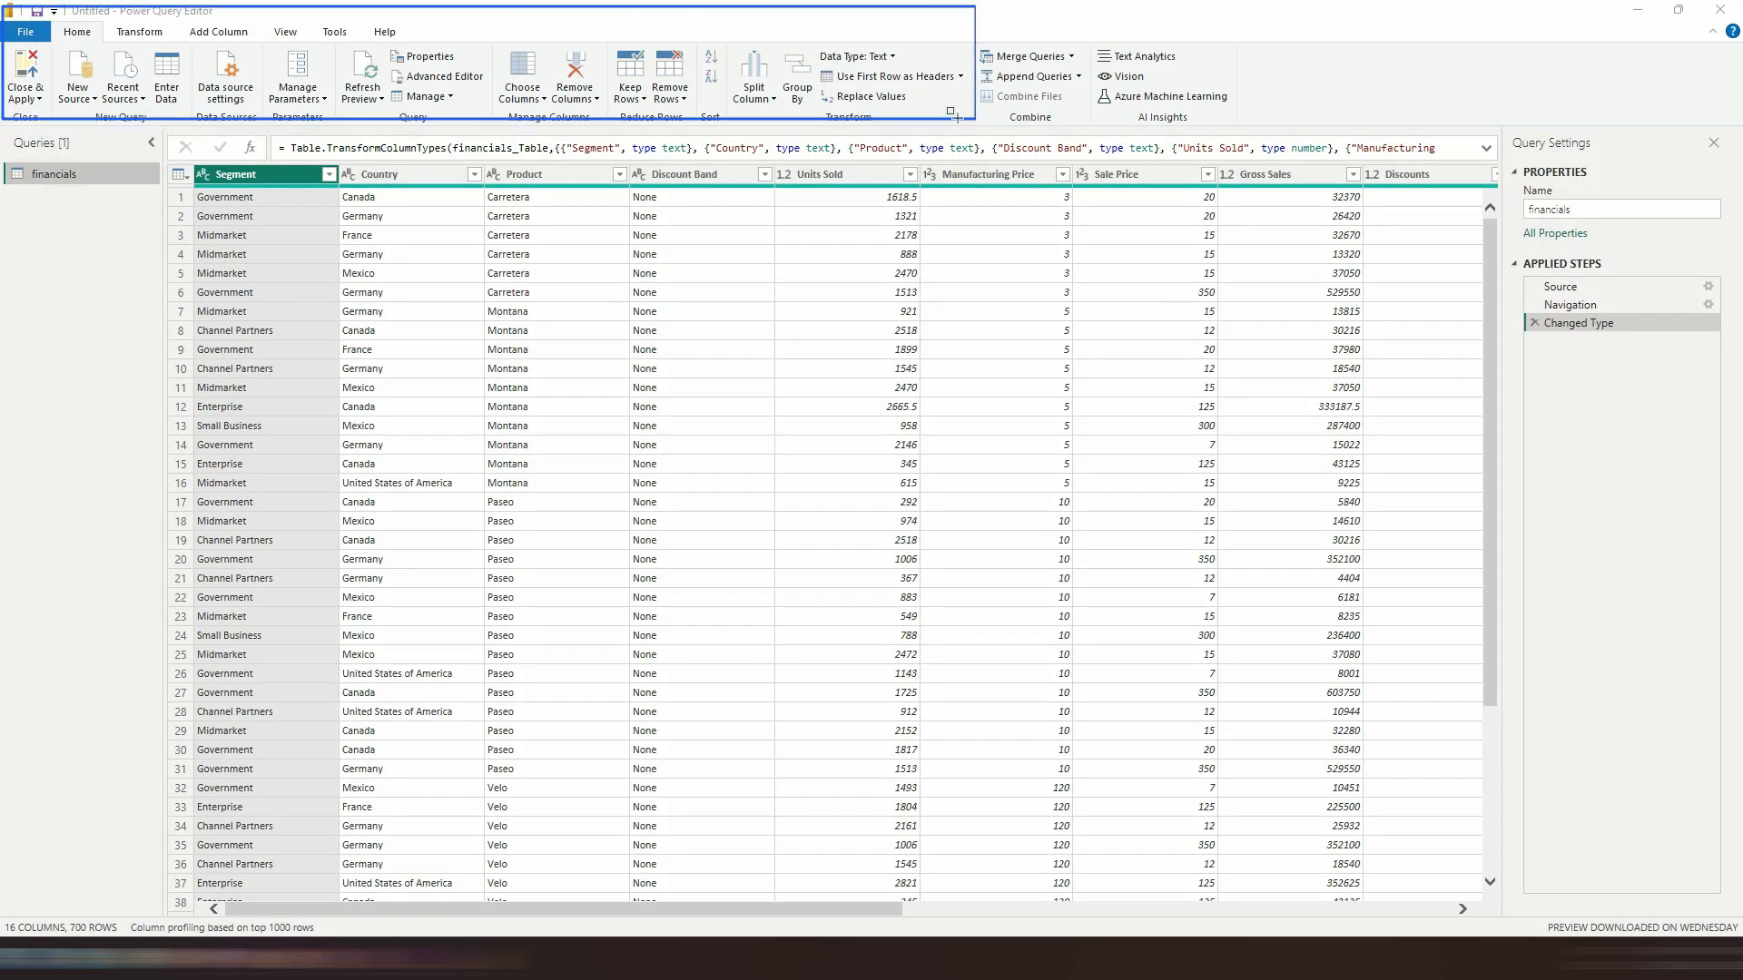
pyautogui.moveTo(4, 158); pyautogui.dragTo(164, 277)
pyautogui.moveTo(1509, 132); pyautogui.dragTo(1725, 332)
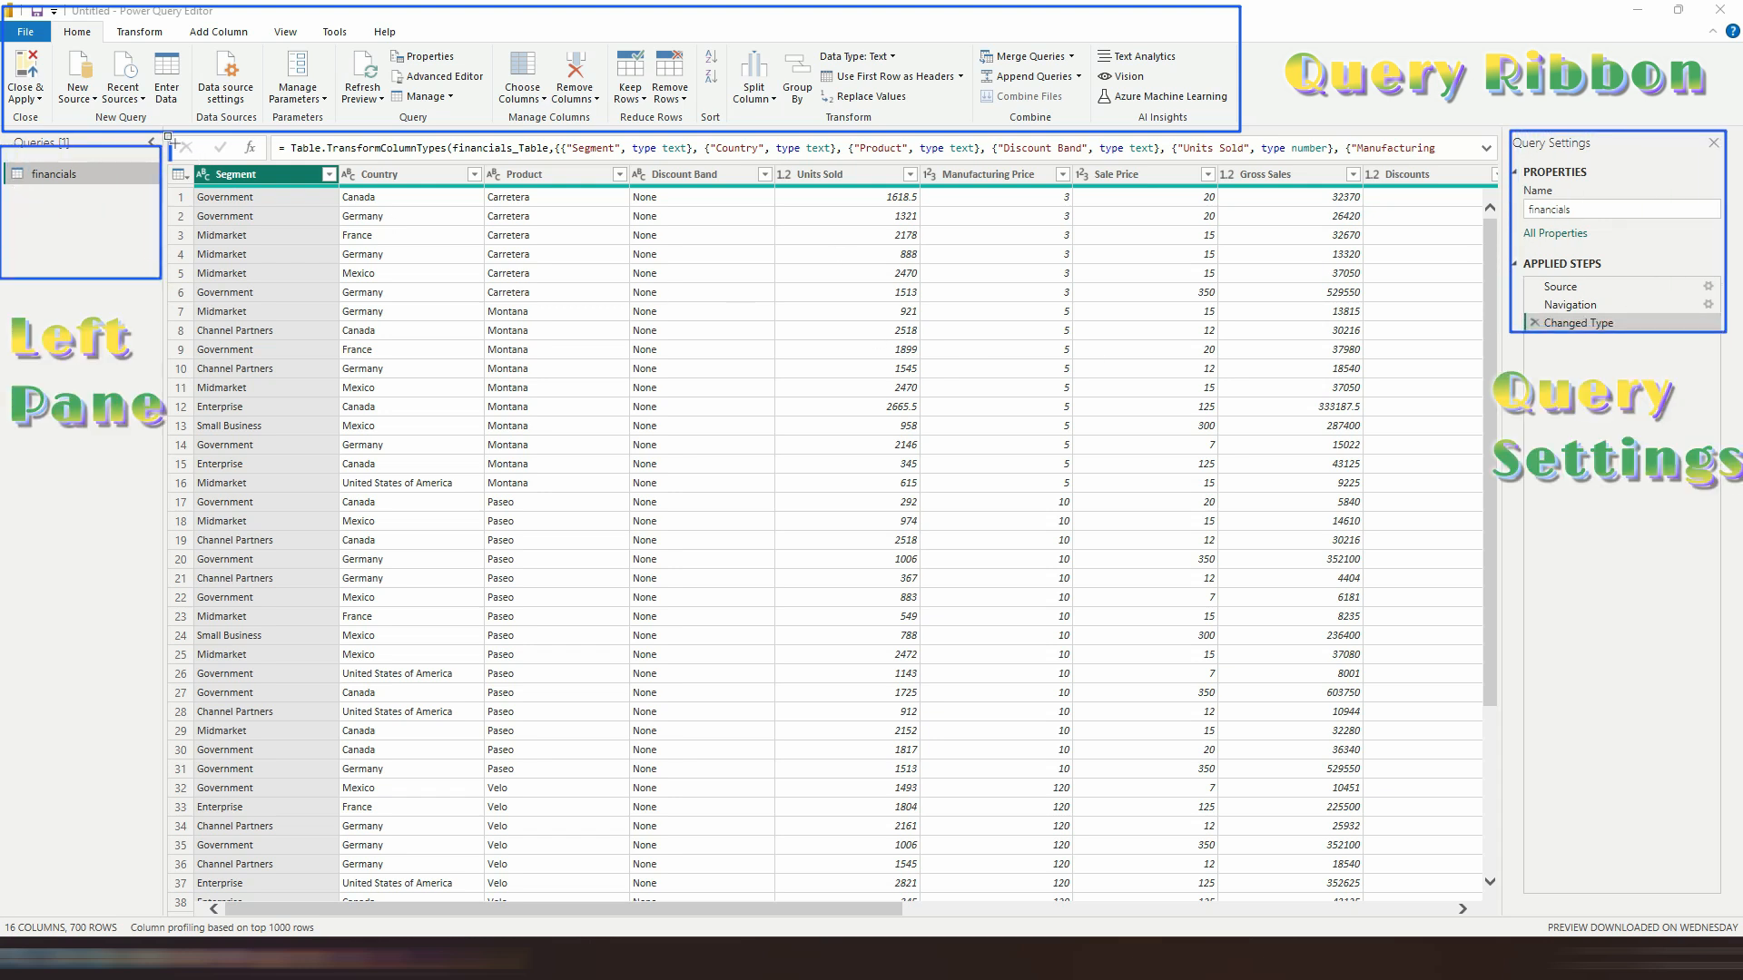
pyautogui.moveTo(169, 168); pyautogui.dragTo(1491, 886)
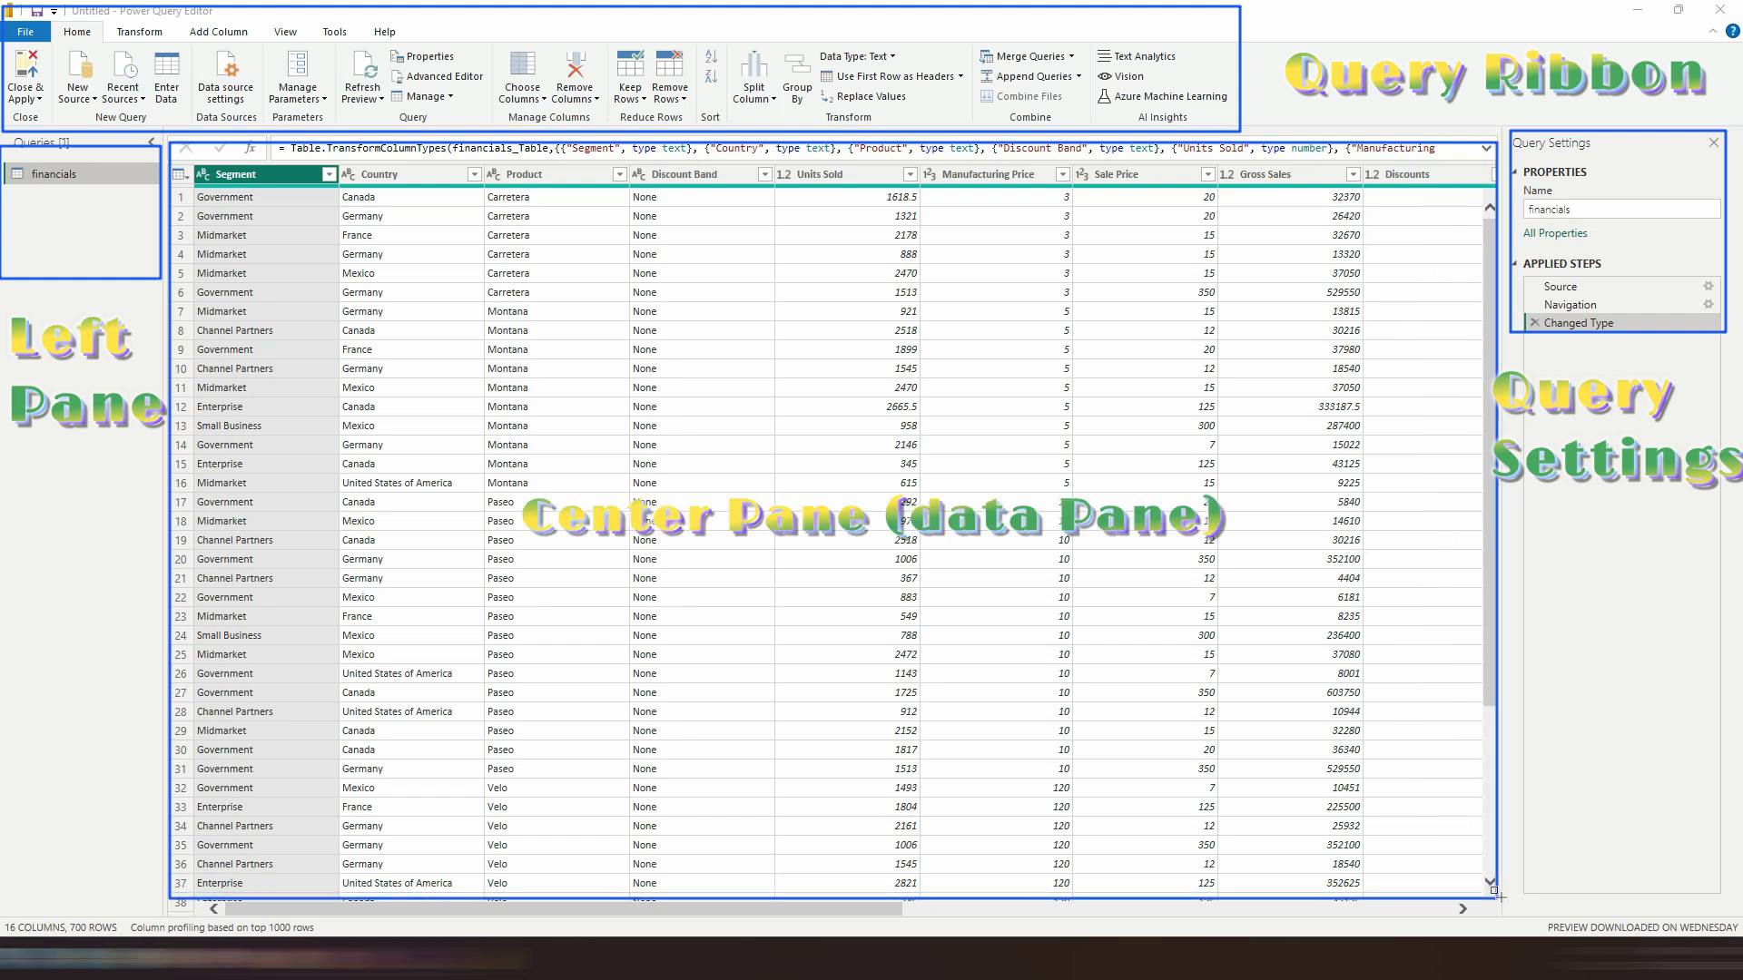
pyautogui.moveTo(8, 916); pyautogui.dragTo(1735, 930)
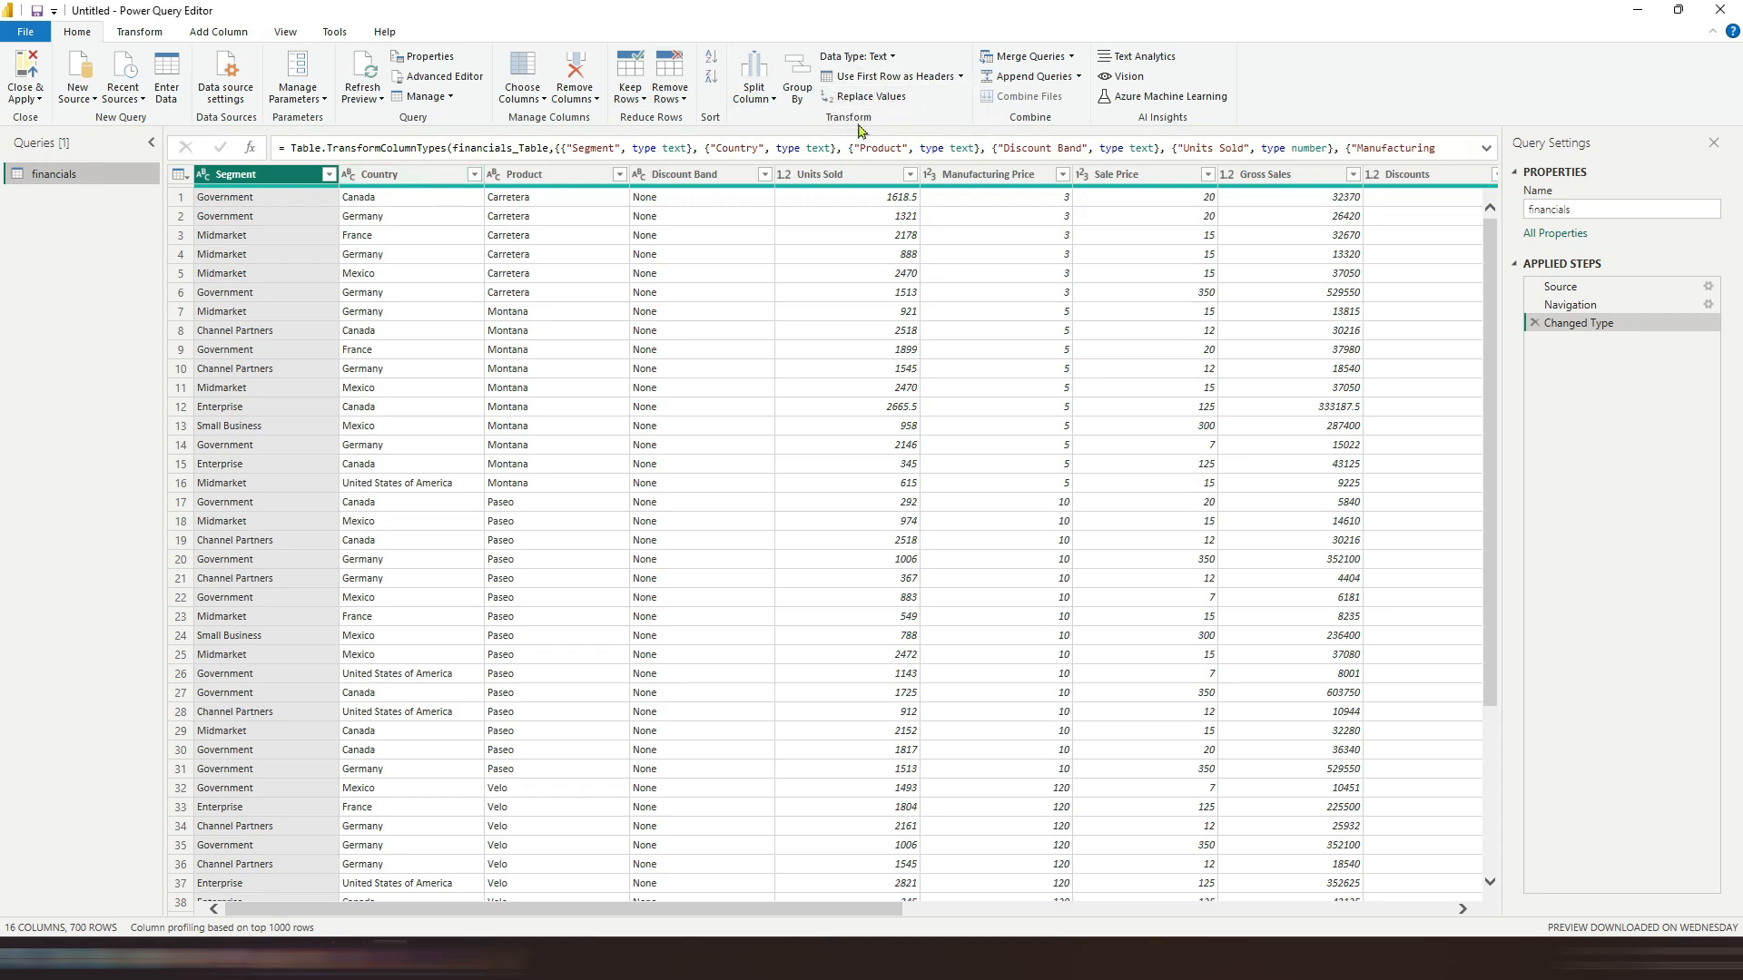
# Step: Select the Product column and open the Choose Columns dialog without changing the column selection
pyautogui.click(399, 175)
pyautogui.click(545, 174)
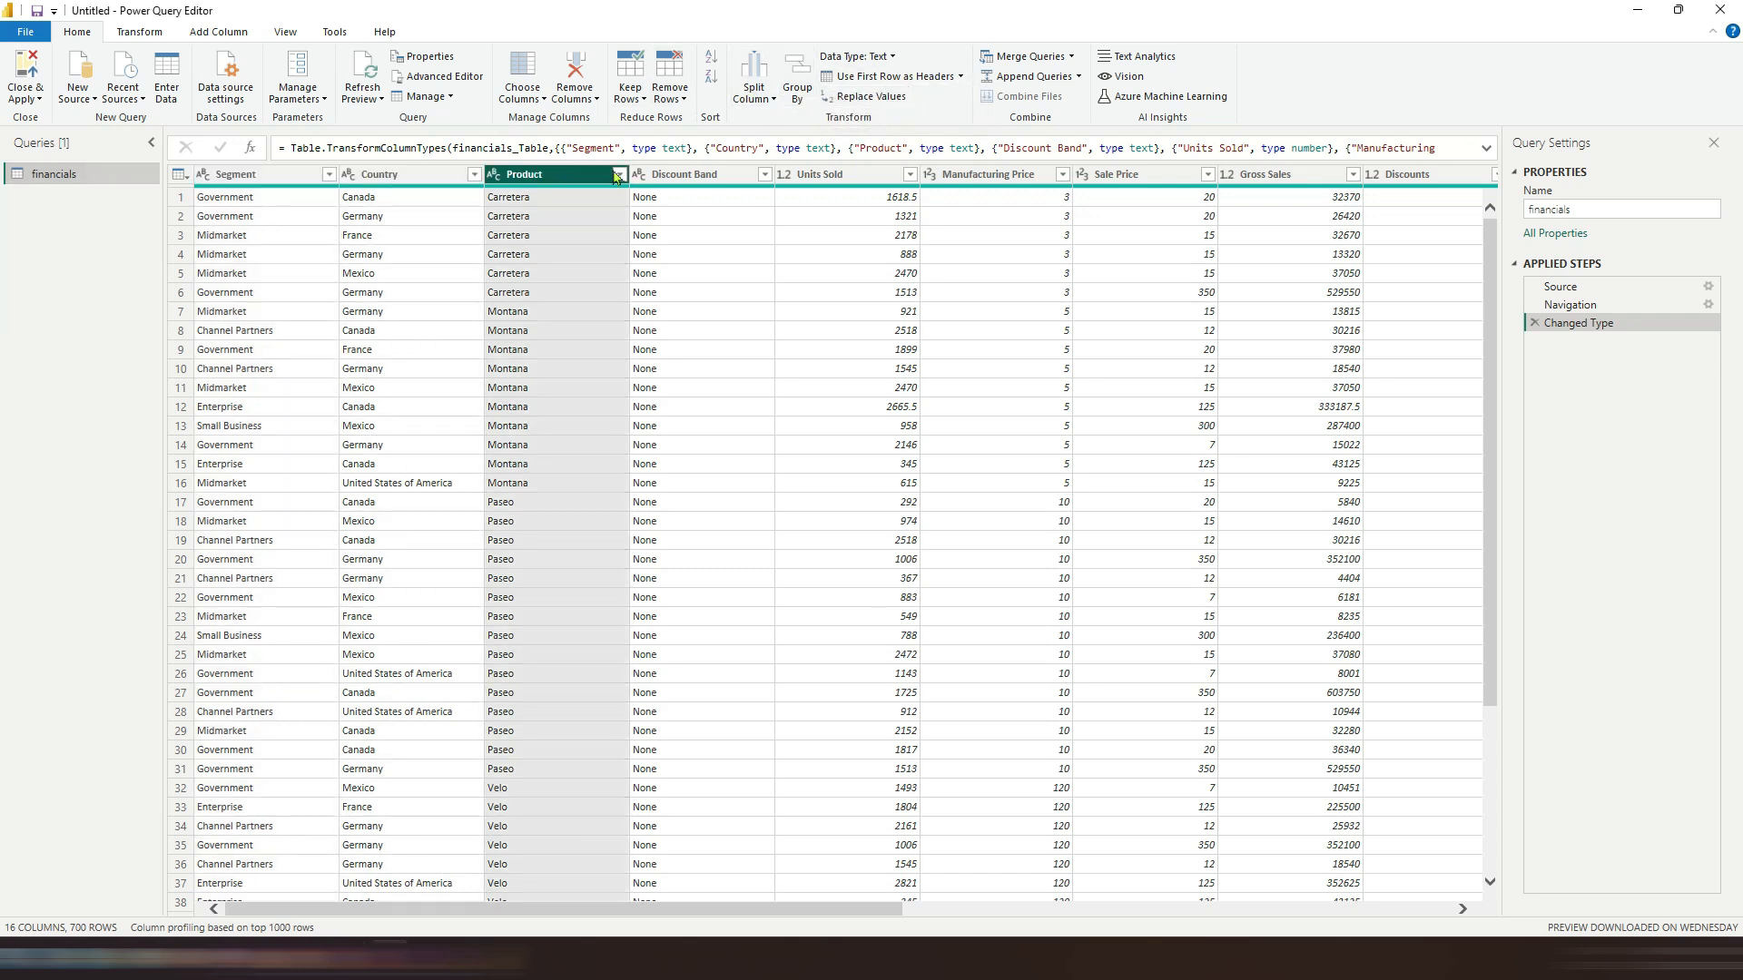
pyautogui.click(467, 174)
pyautogui.click(518, 180)
pyautogui.click(543, 98)
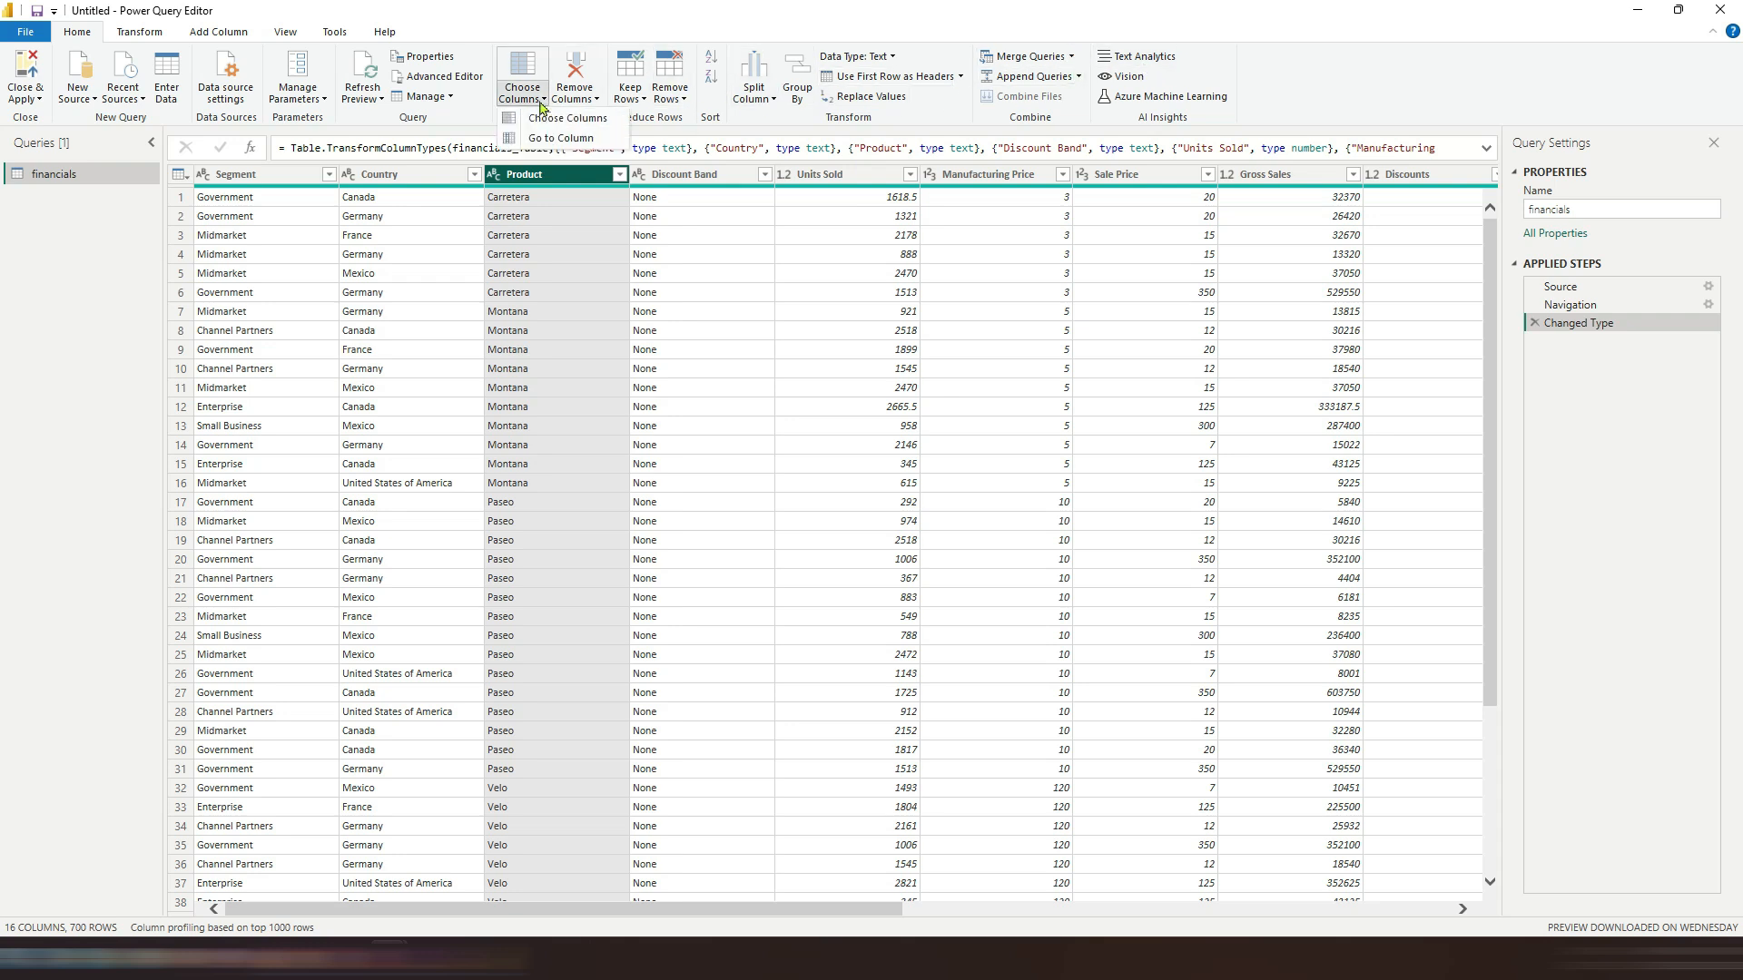
pyautogui.click(540, 127)
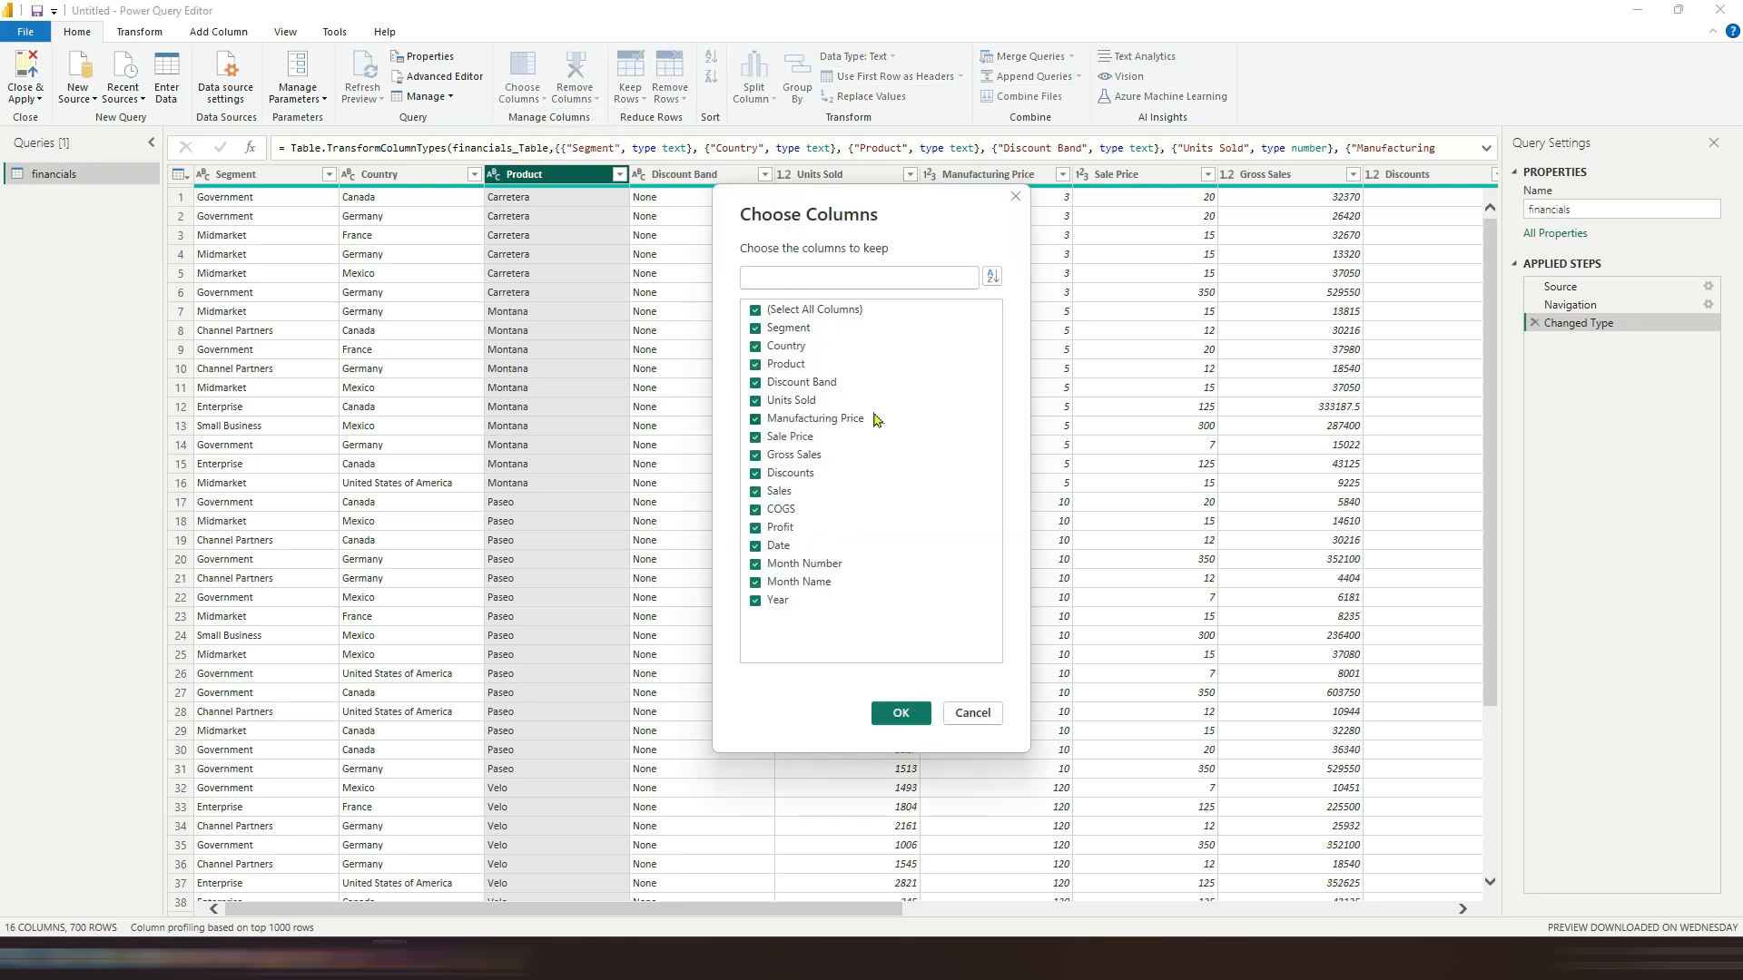
pyautogui.click(972, 713)
# Step: Remove the Product column and delete the resulting Removed Columns applied step
pyautogui.click(575, 95)
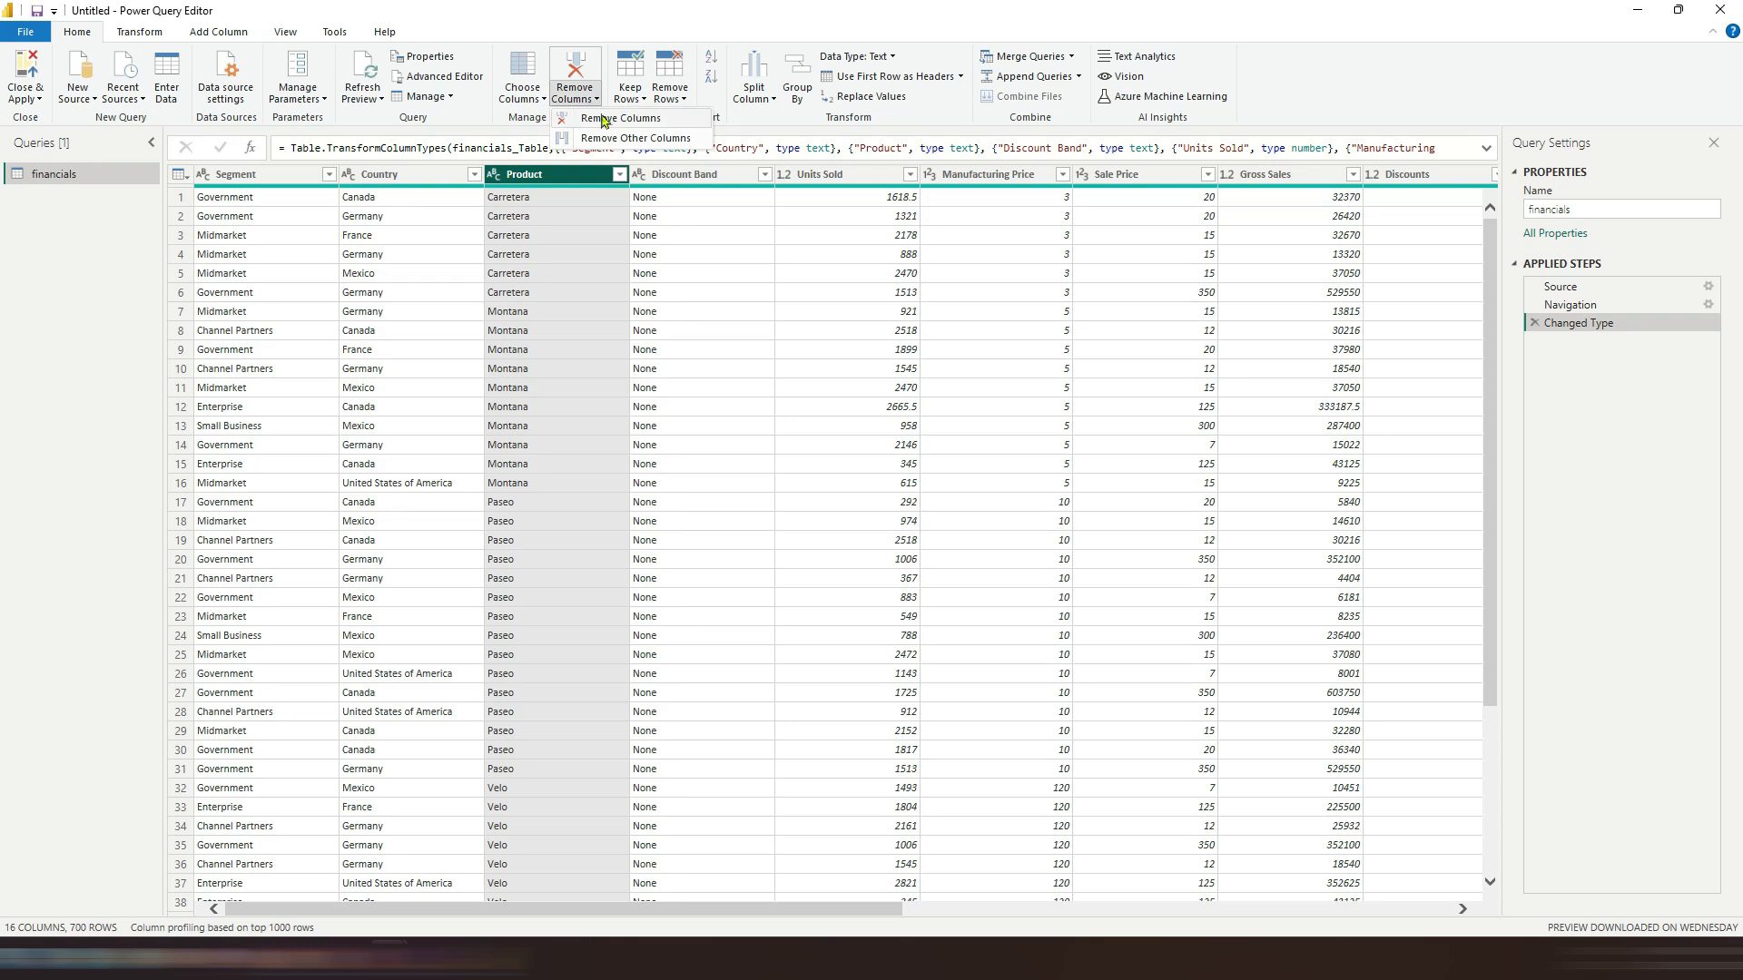
pyautogui.click(603, 119)
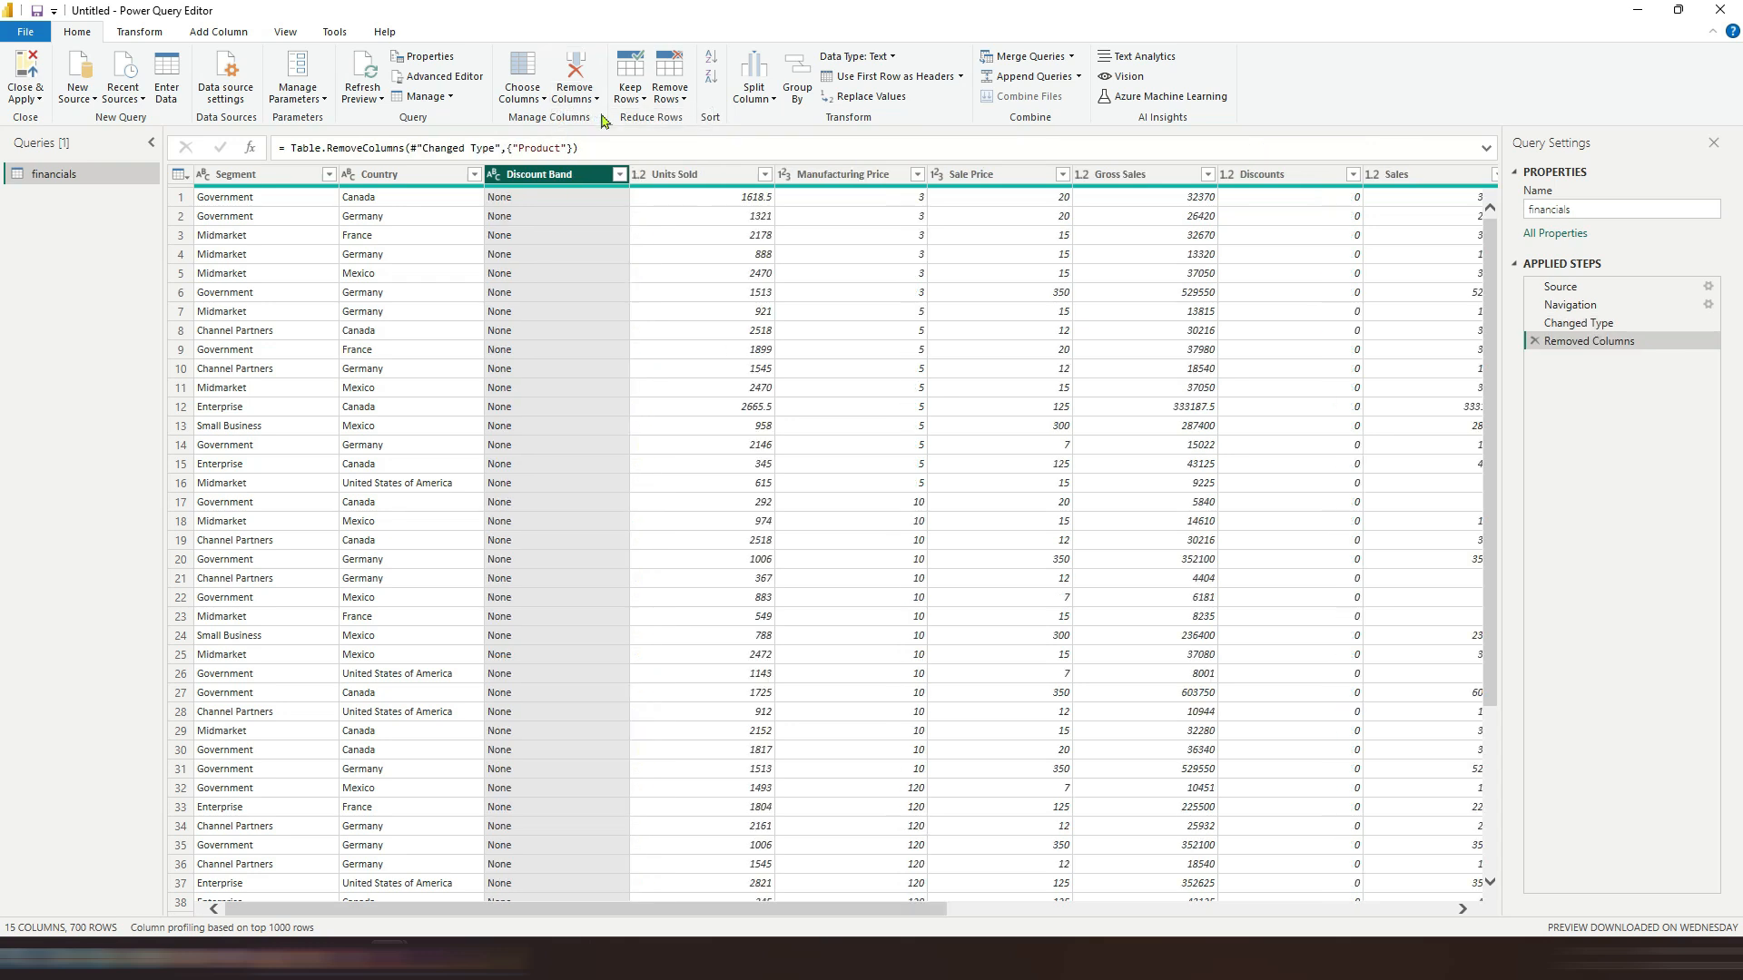
pyautogui.click(1535, 343)
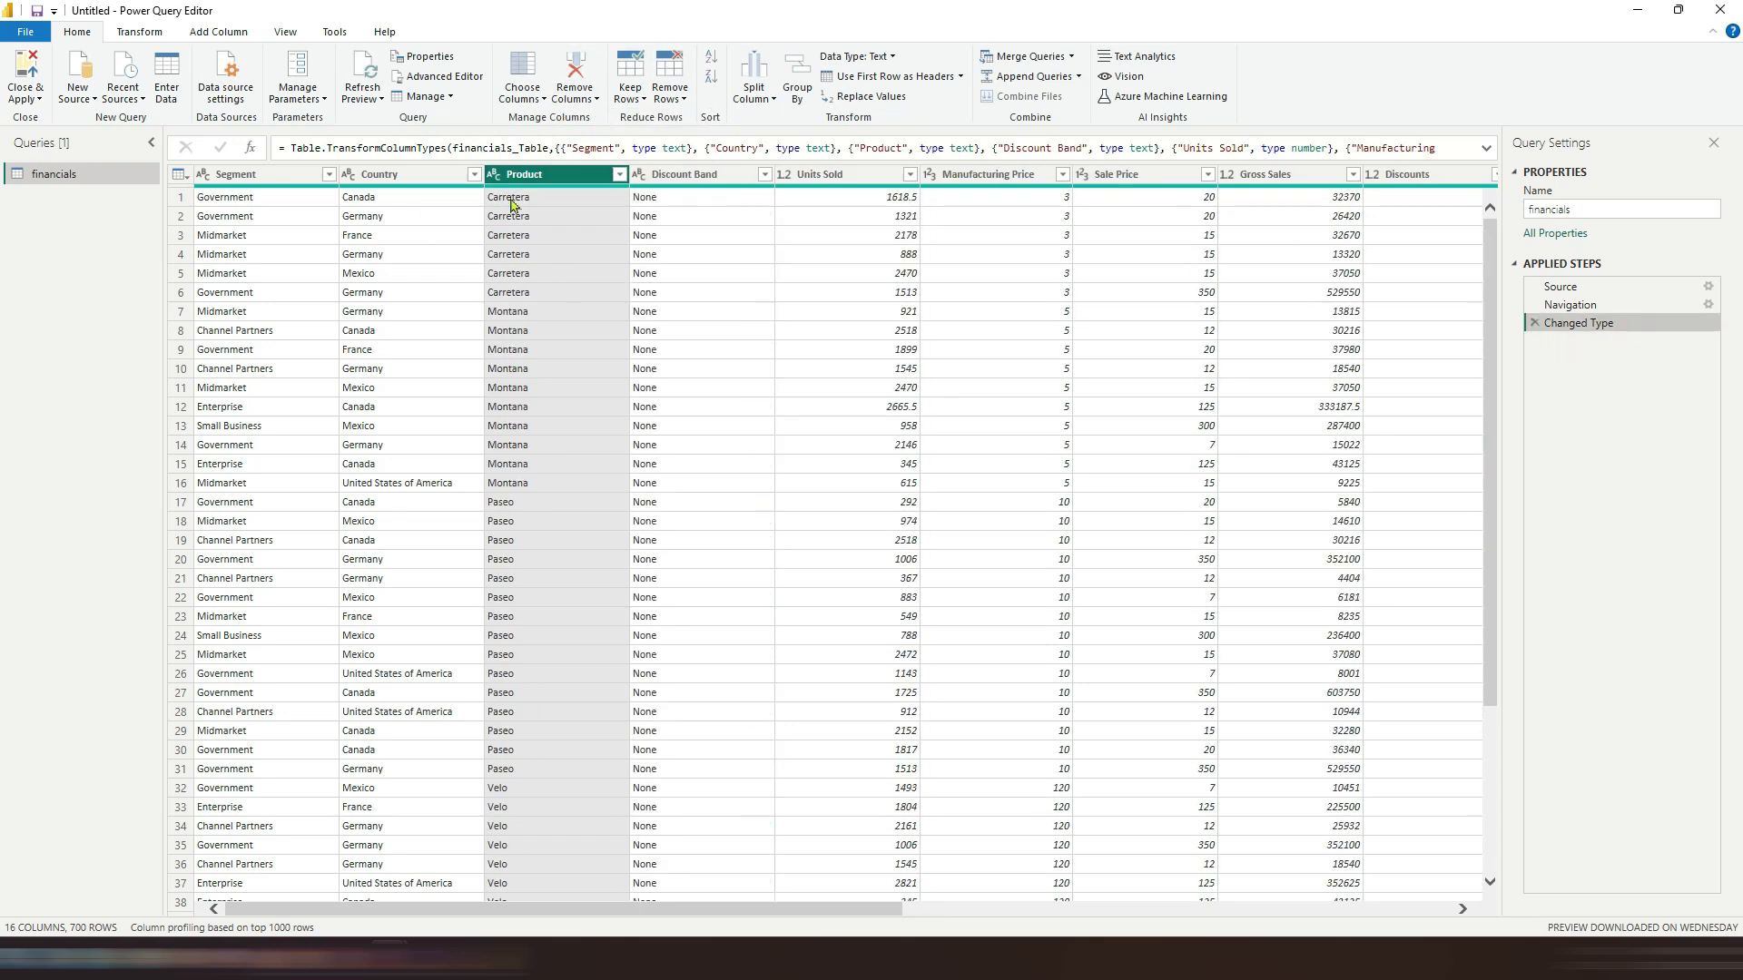
# Step: Open the Remove Rows options without removing any rows
pyautogui.click(672, 94)
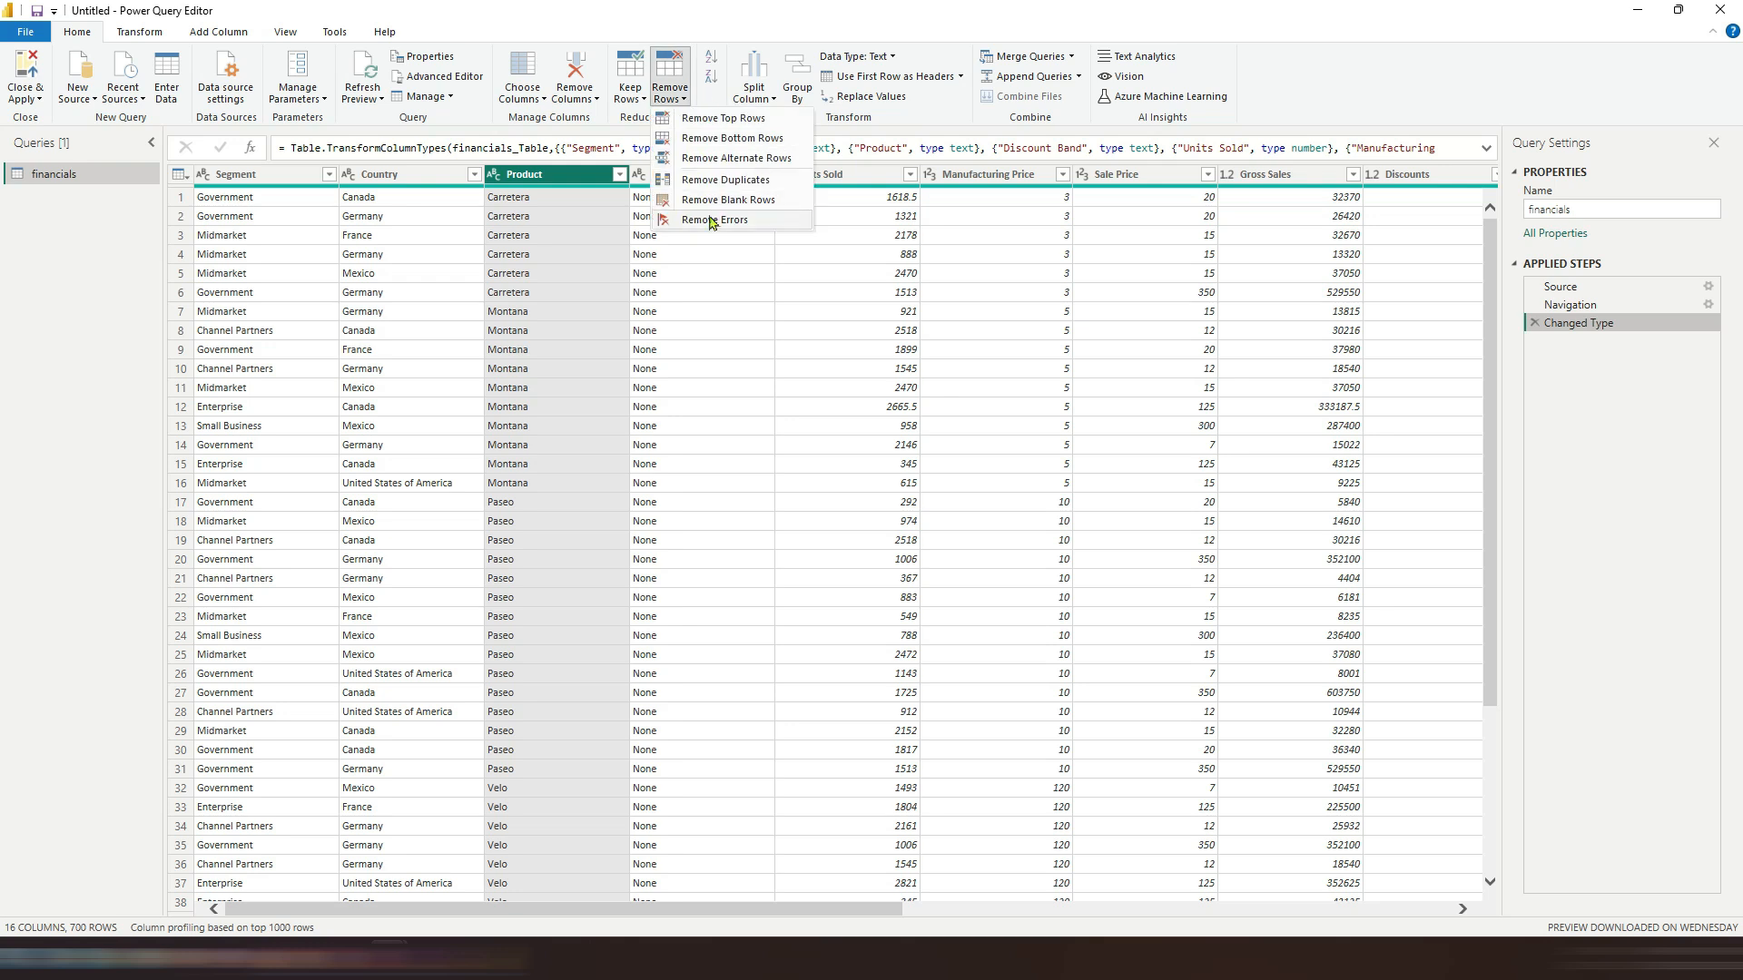
pyautogui.click(641, 99)
pyautogui.click(649, 100)
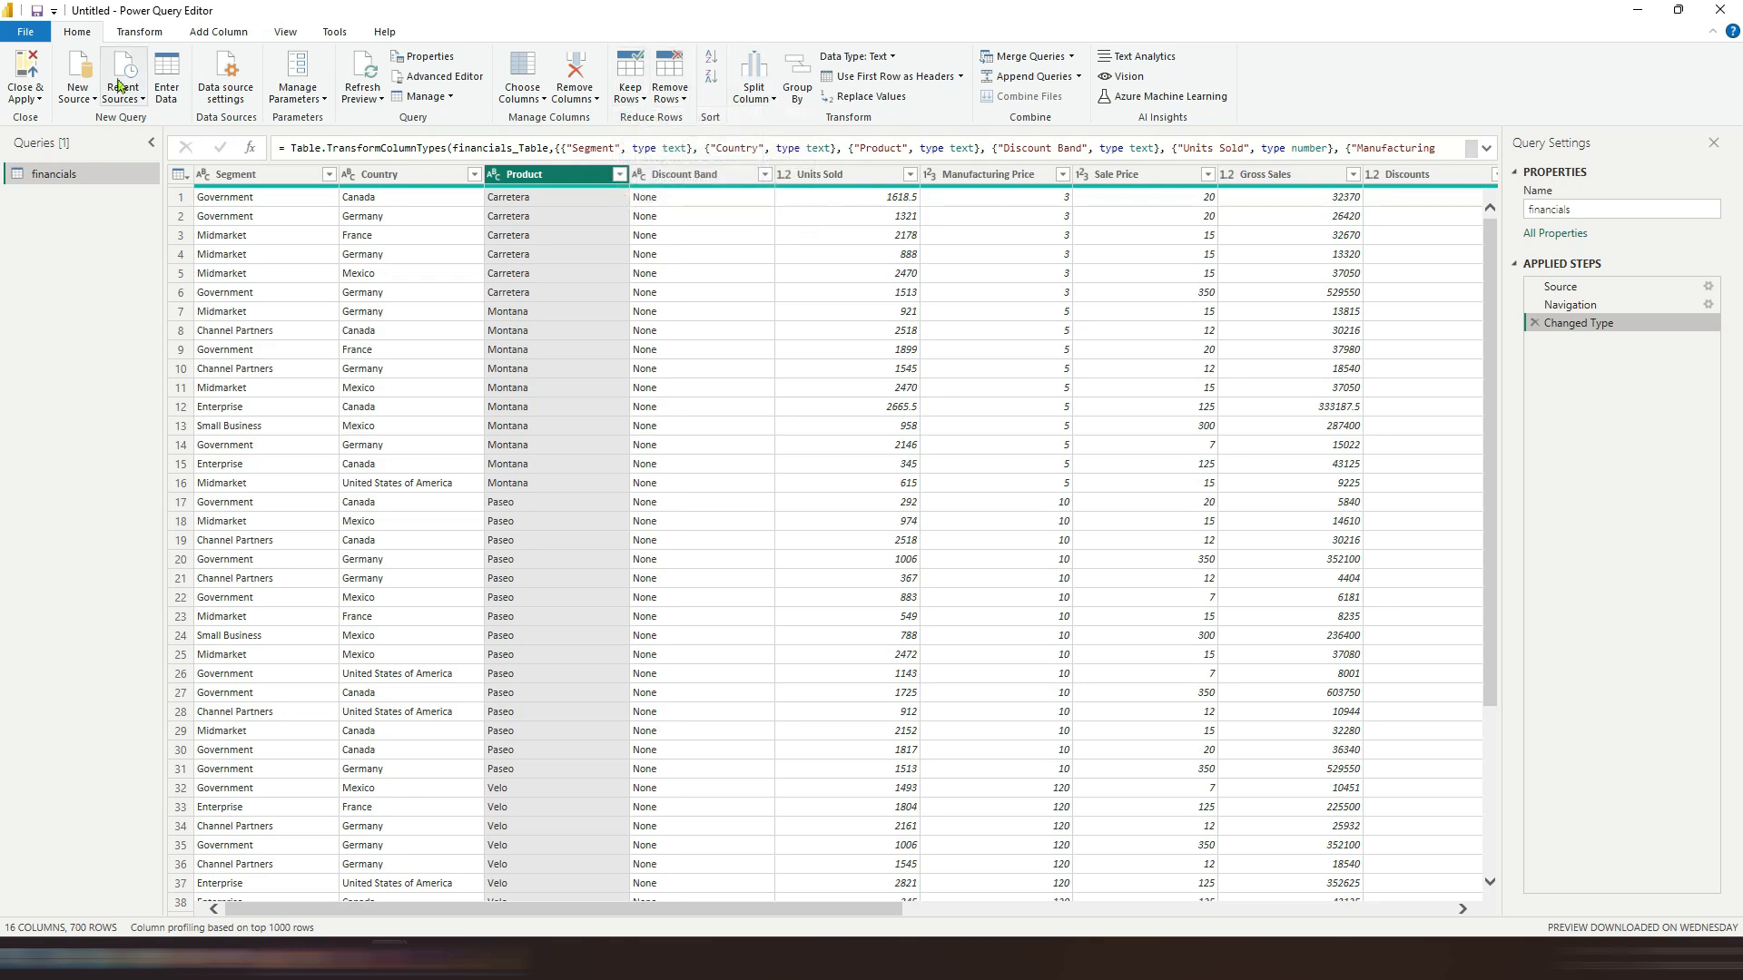
# Step: Browse the Transform tab's Format, Statistics, Standard and Scientific options for the Units Sold column
pyautogui.click(139, 32)
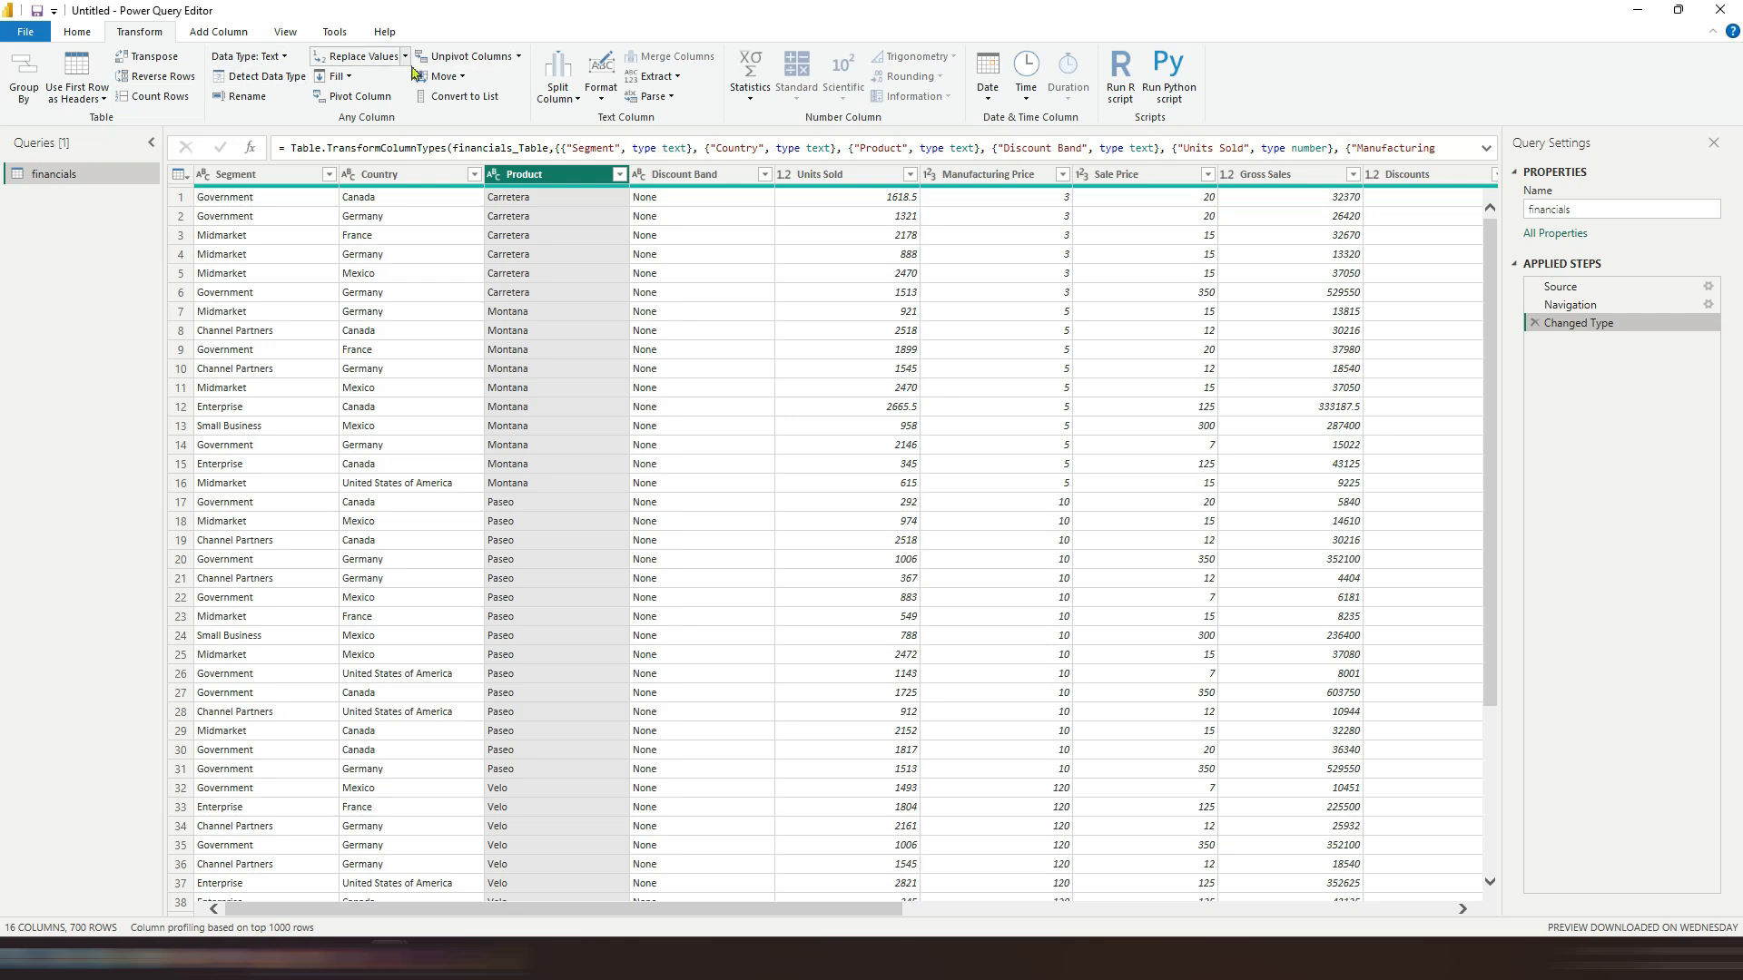
pyautogui.click(600, 86)
pyautogui.click(601, 86)
pyautogui.click(751, 95)
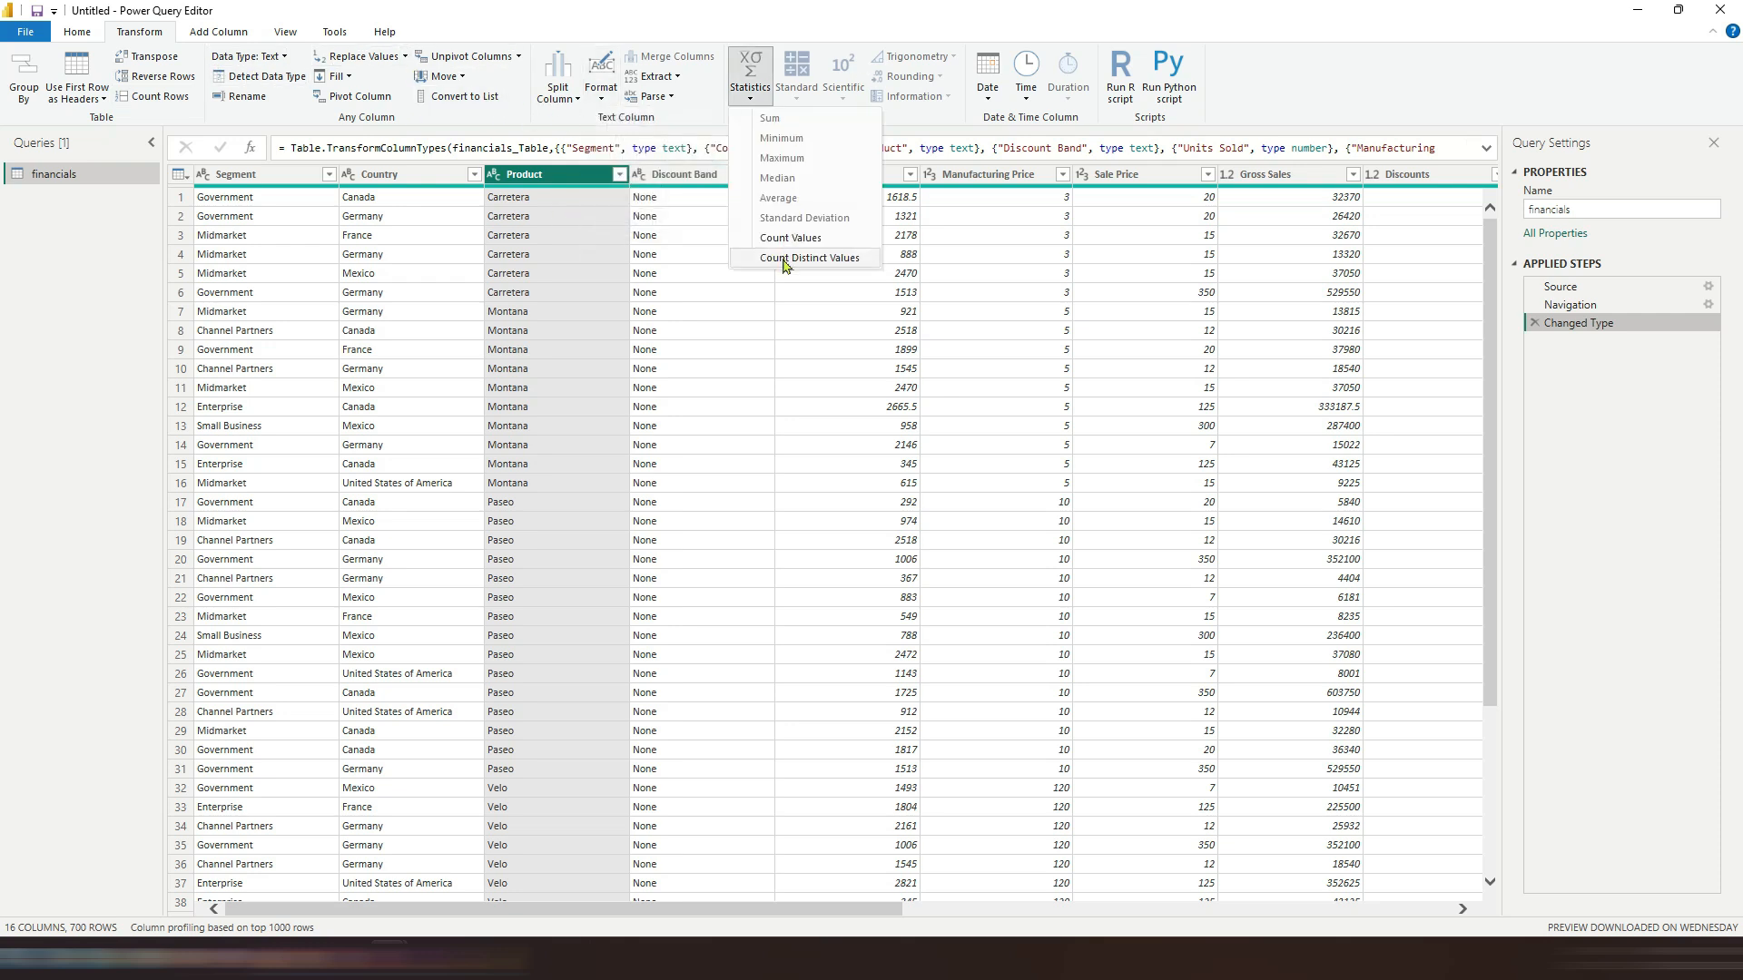
pyautogui.click(897, 178)
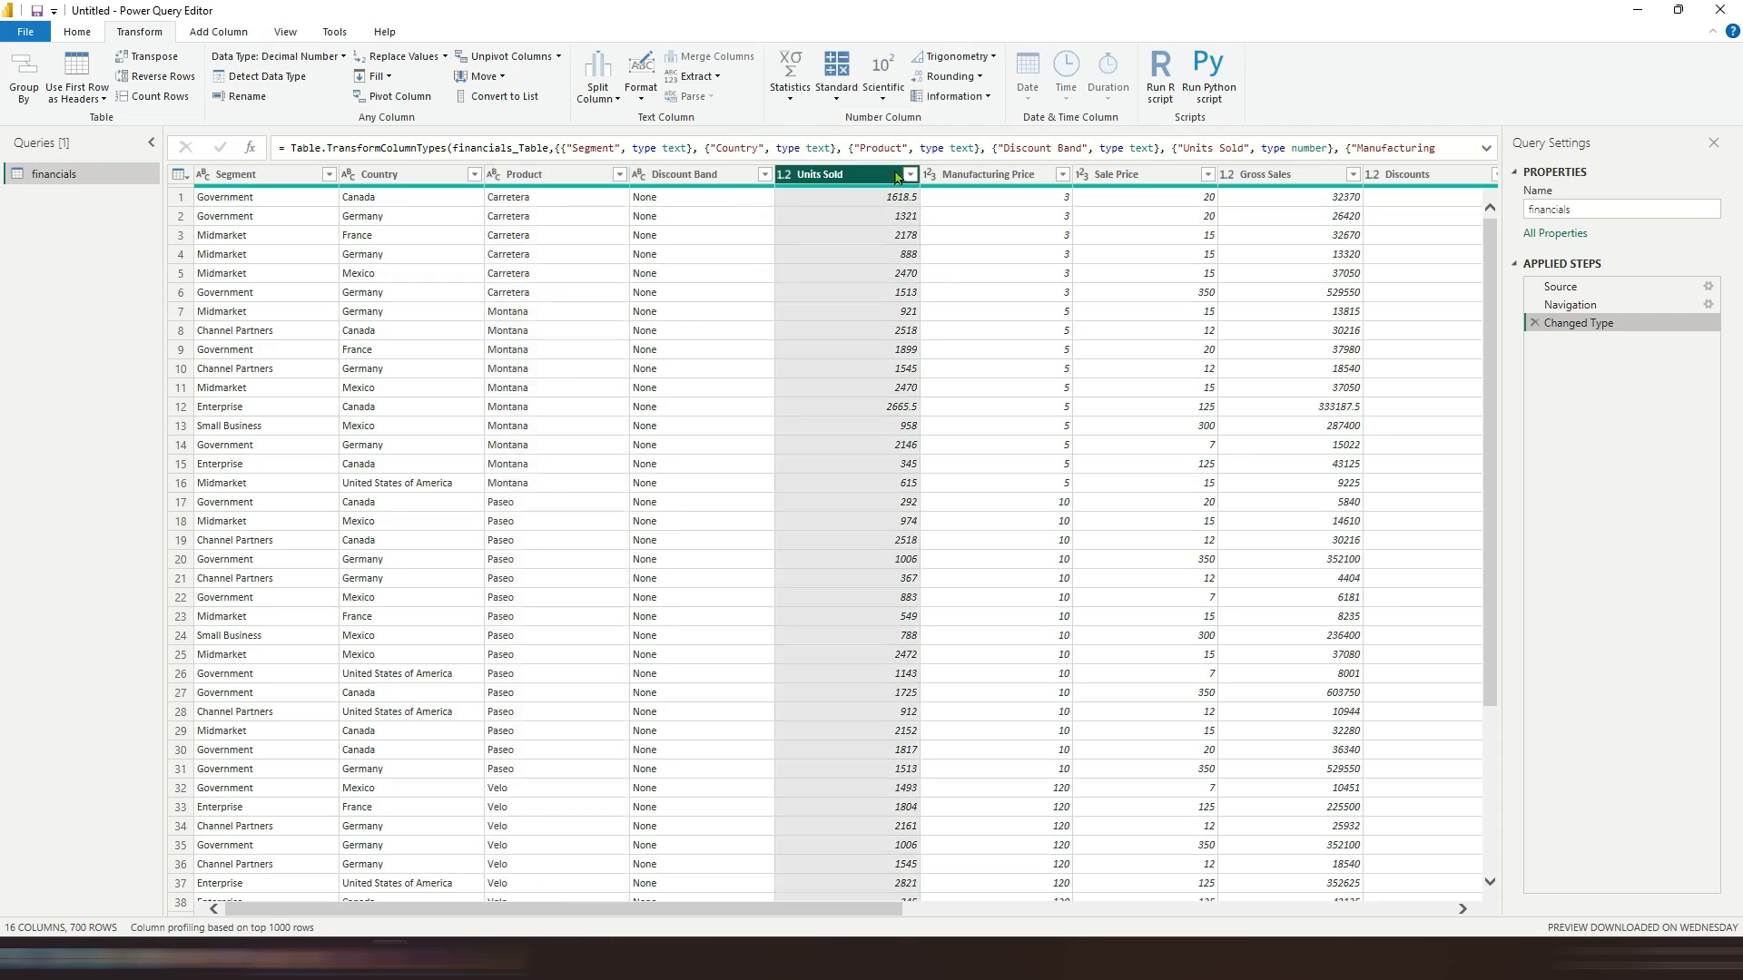
pyautogui.click(790, 79)
pyautogui.click(836, 90)
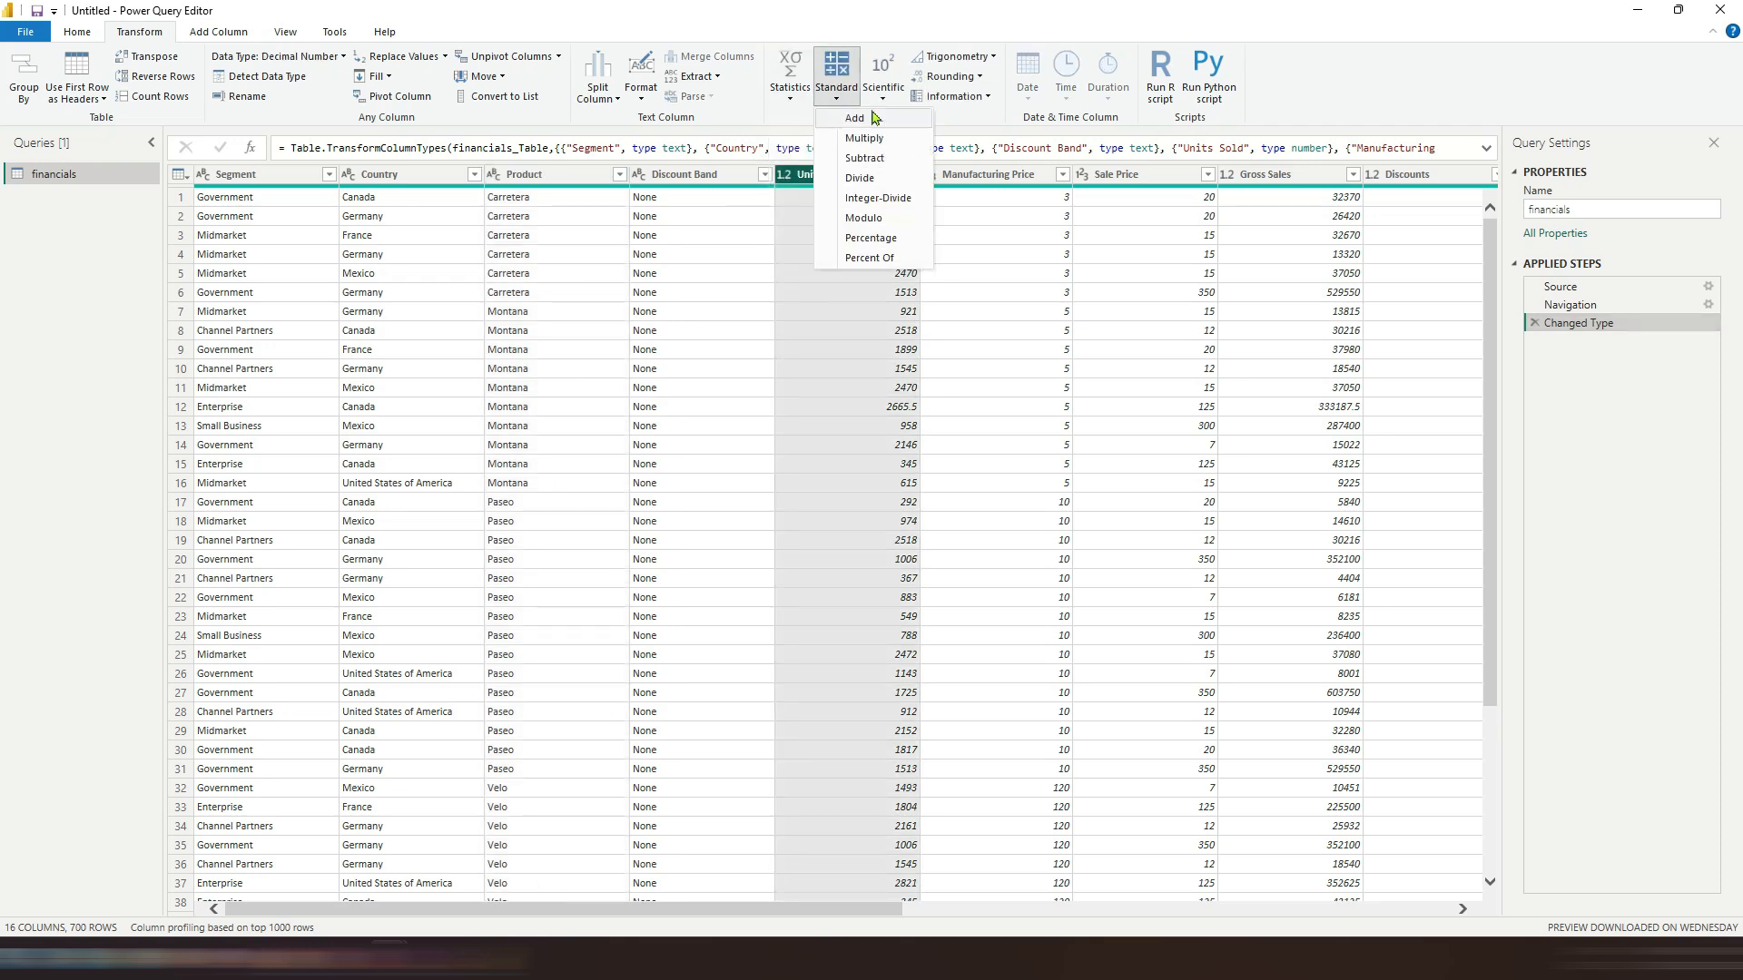
pyautogui.click(843, 99)
pyautogui.click(882, 91)
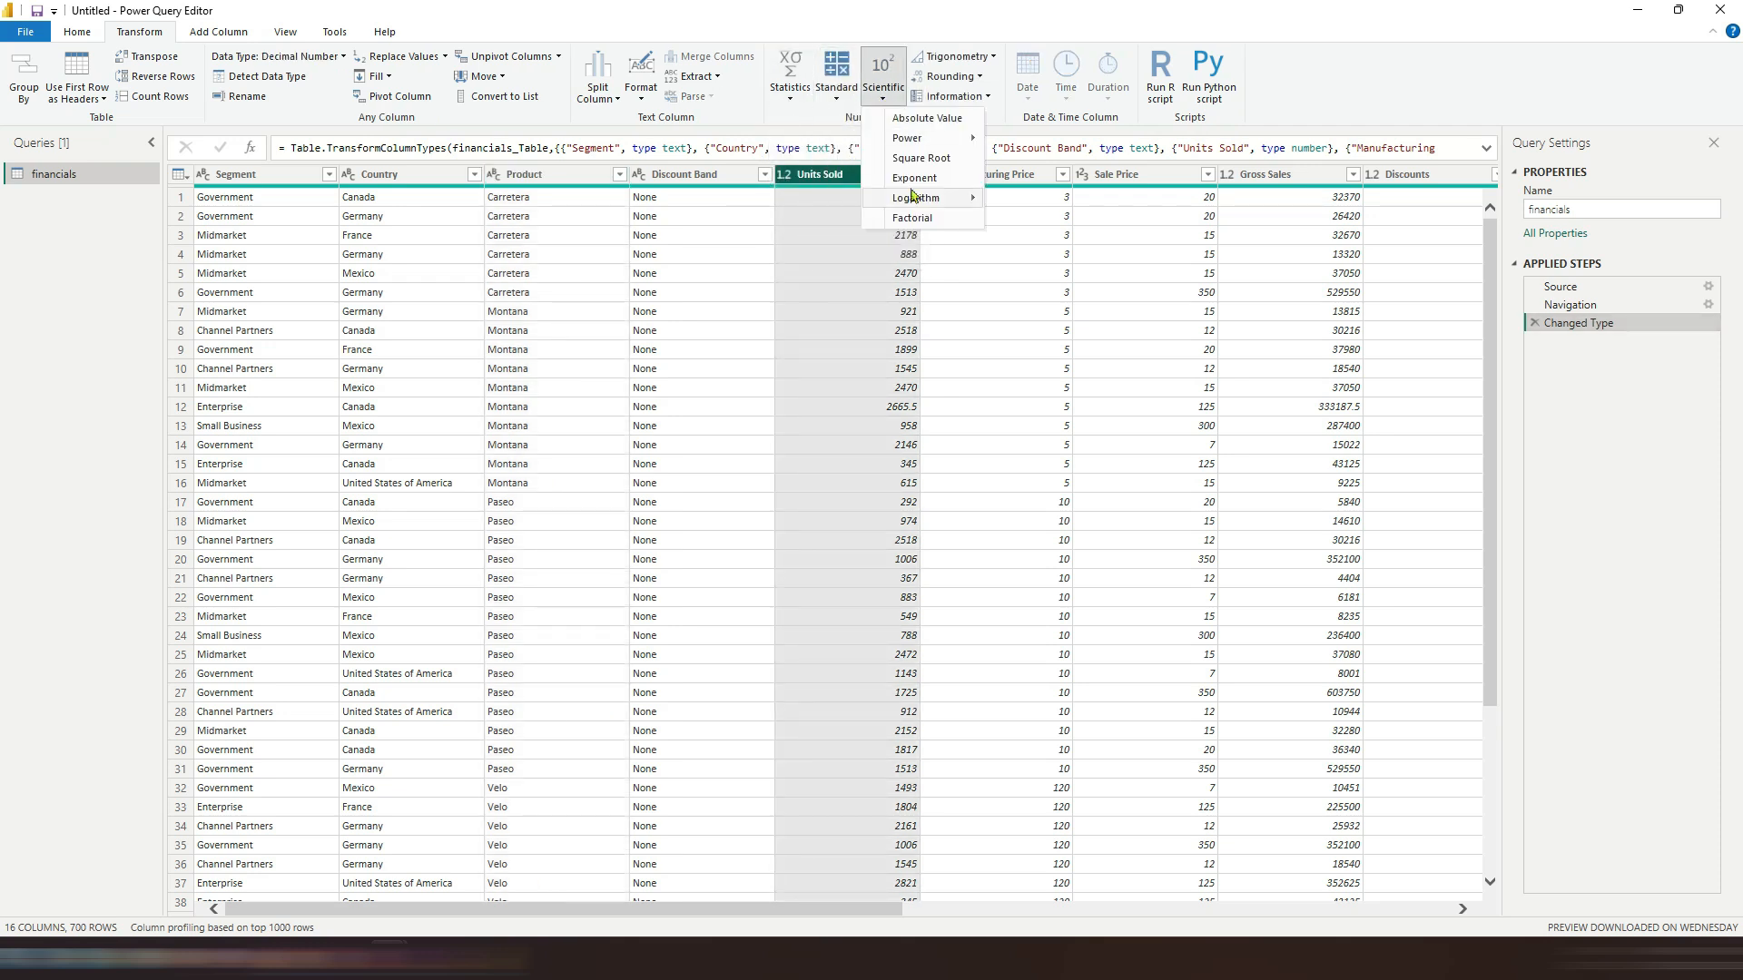
pyautogui.click(888, 96)
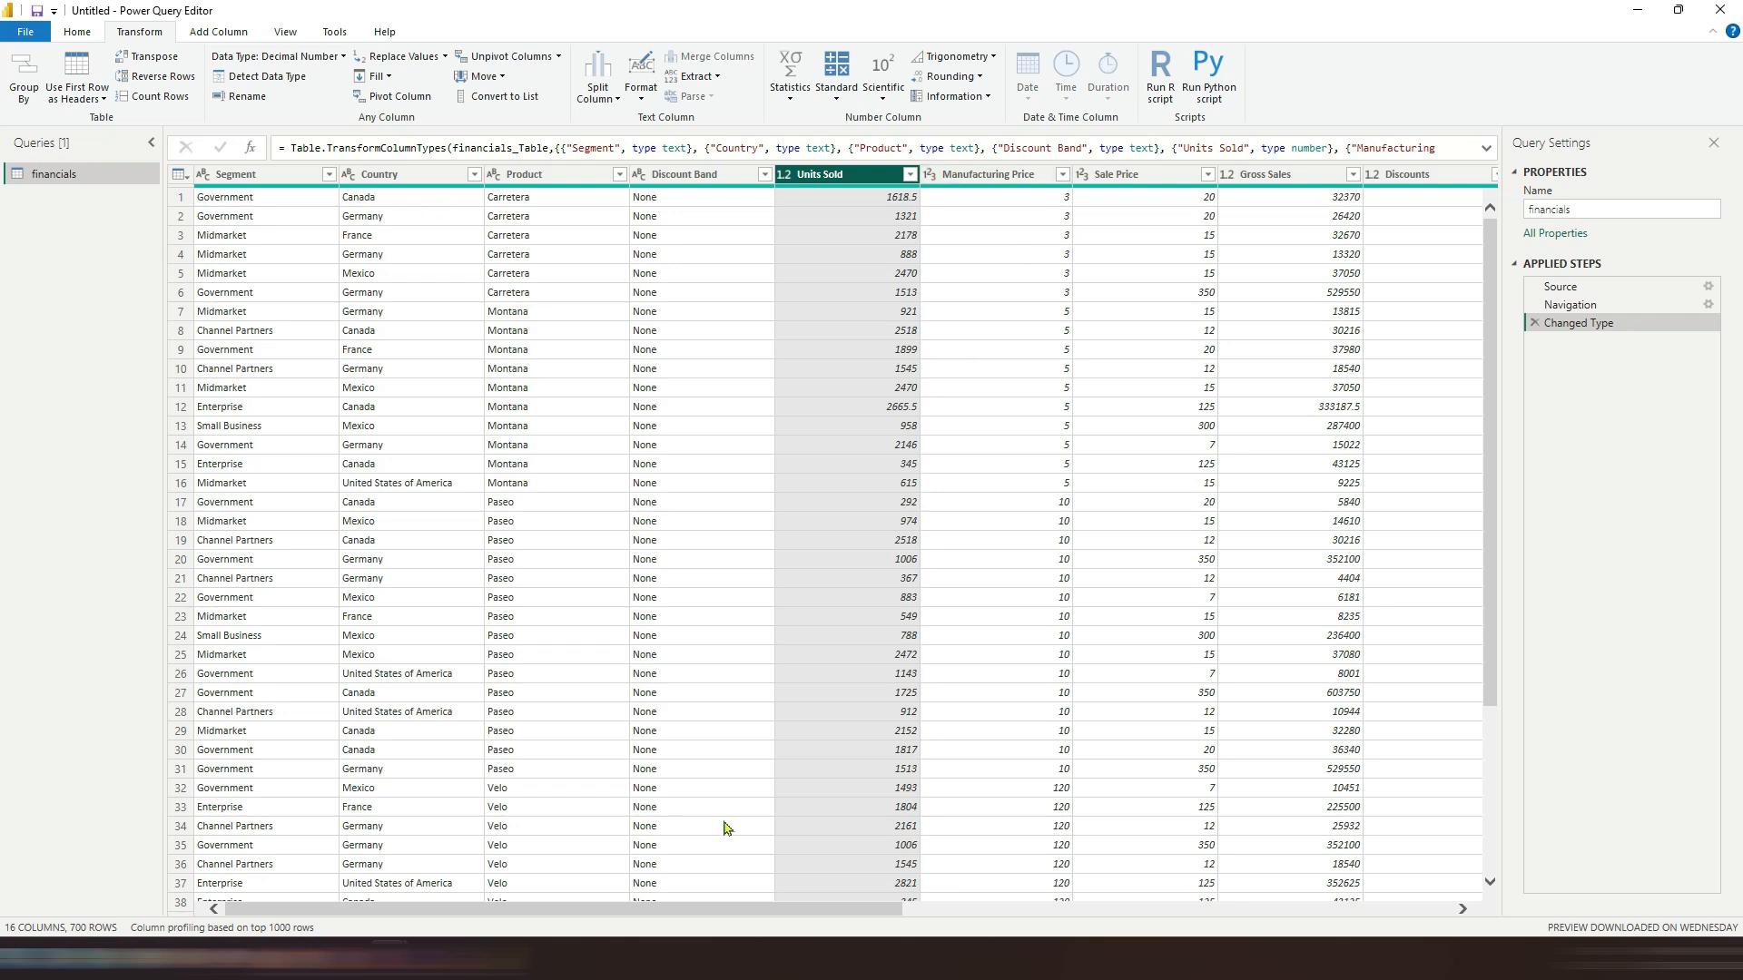
# Step: Scroll to the Date column and view its date transformation options
pyautogui.moveTo(744, 908); pyautogui.dragTo(1341, 927)
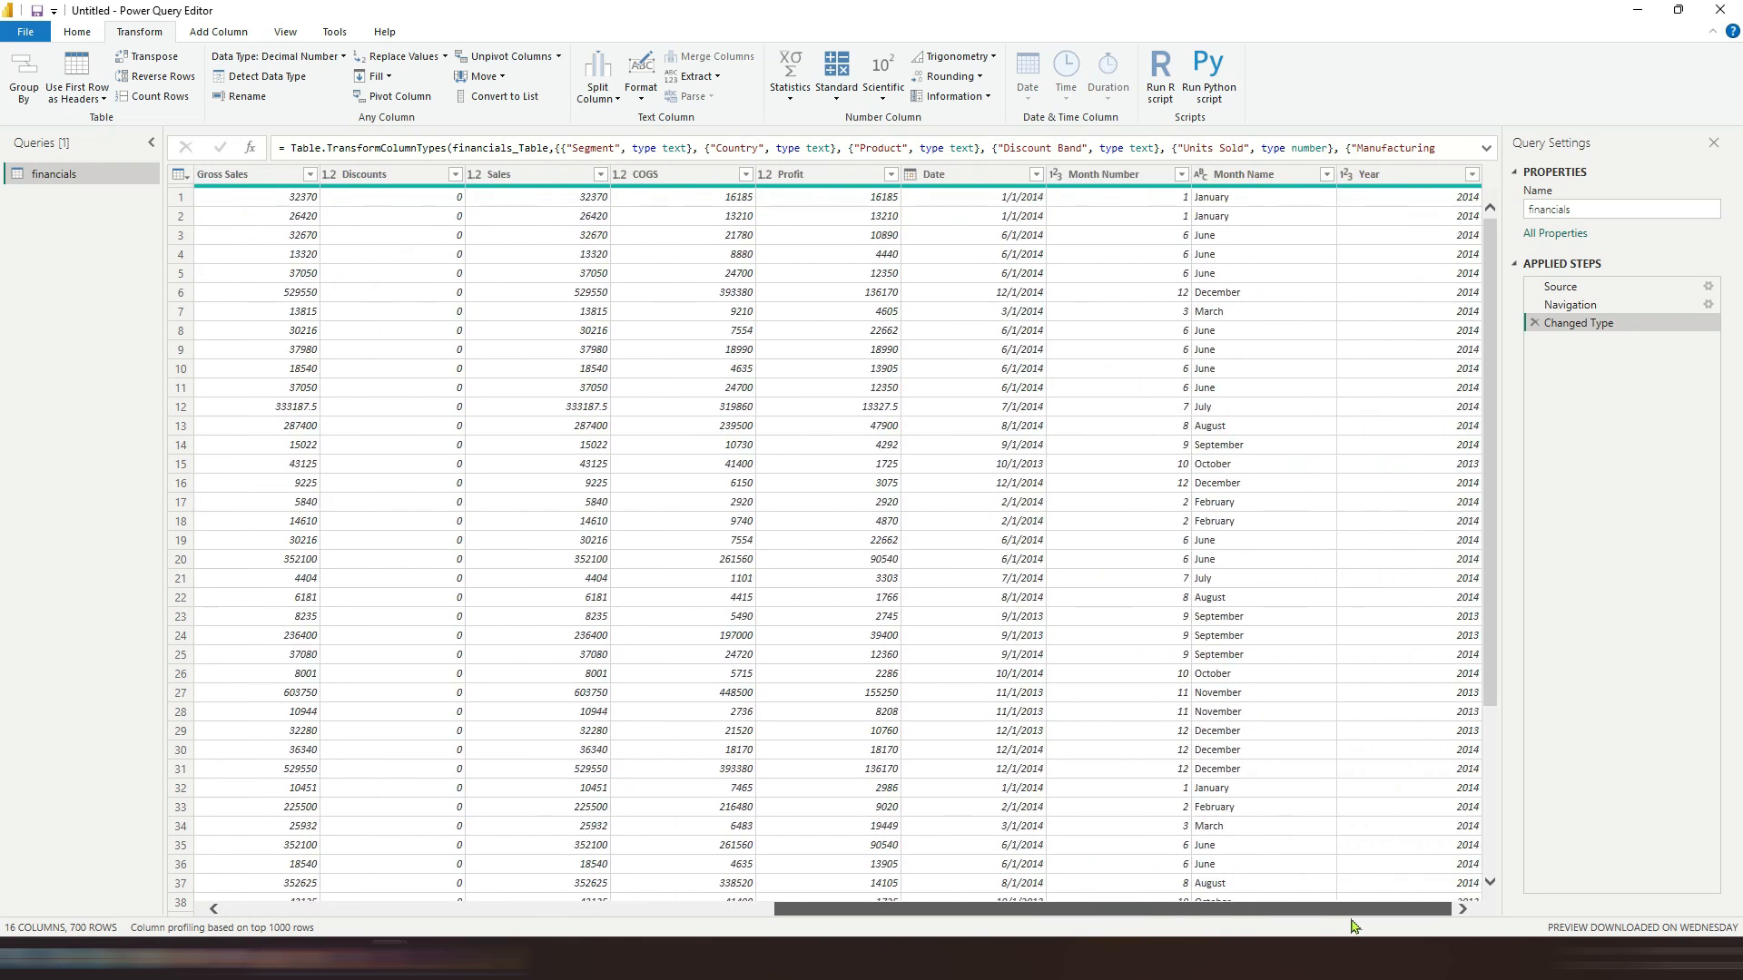
pyautogui.click(959, 176)
pyautogui.click(987, 72)
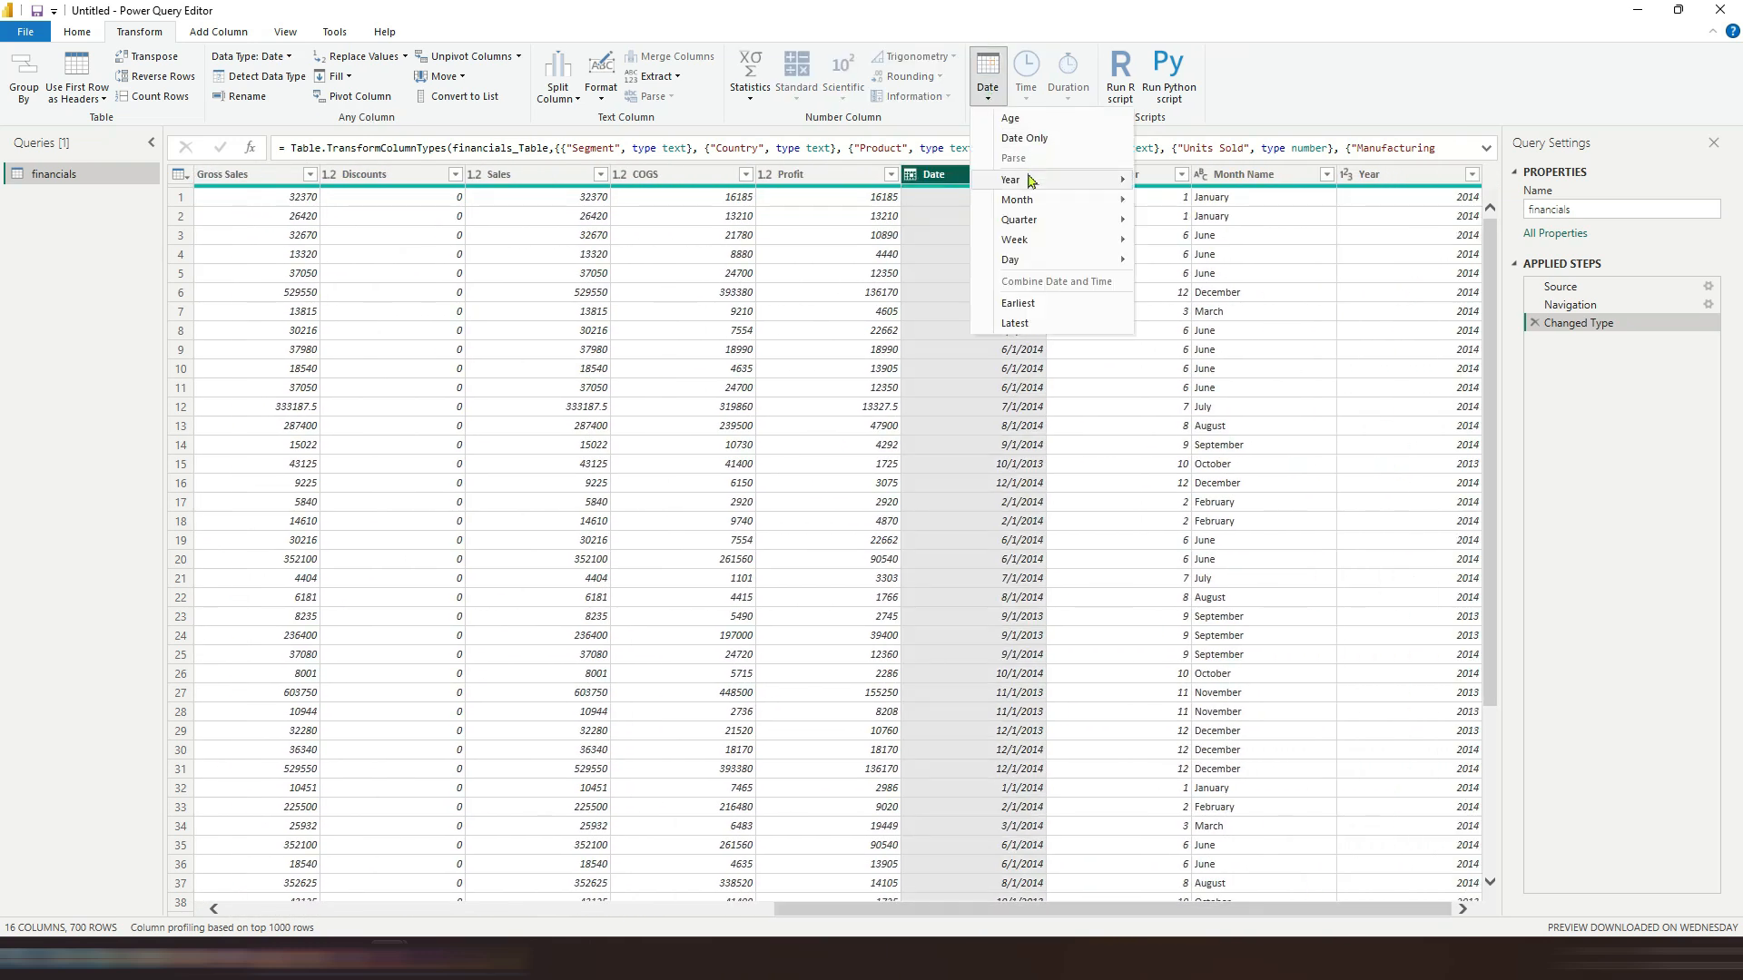
pyautogui.moveTo(1030, 178)
pyautogui.click(1188, 175)
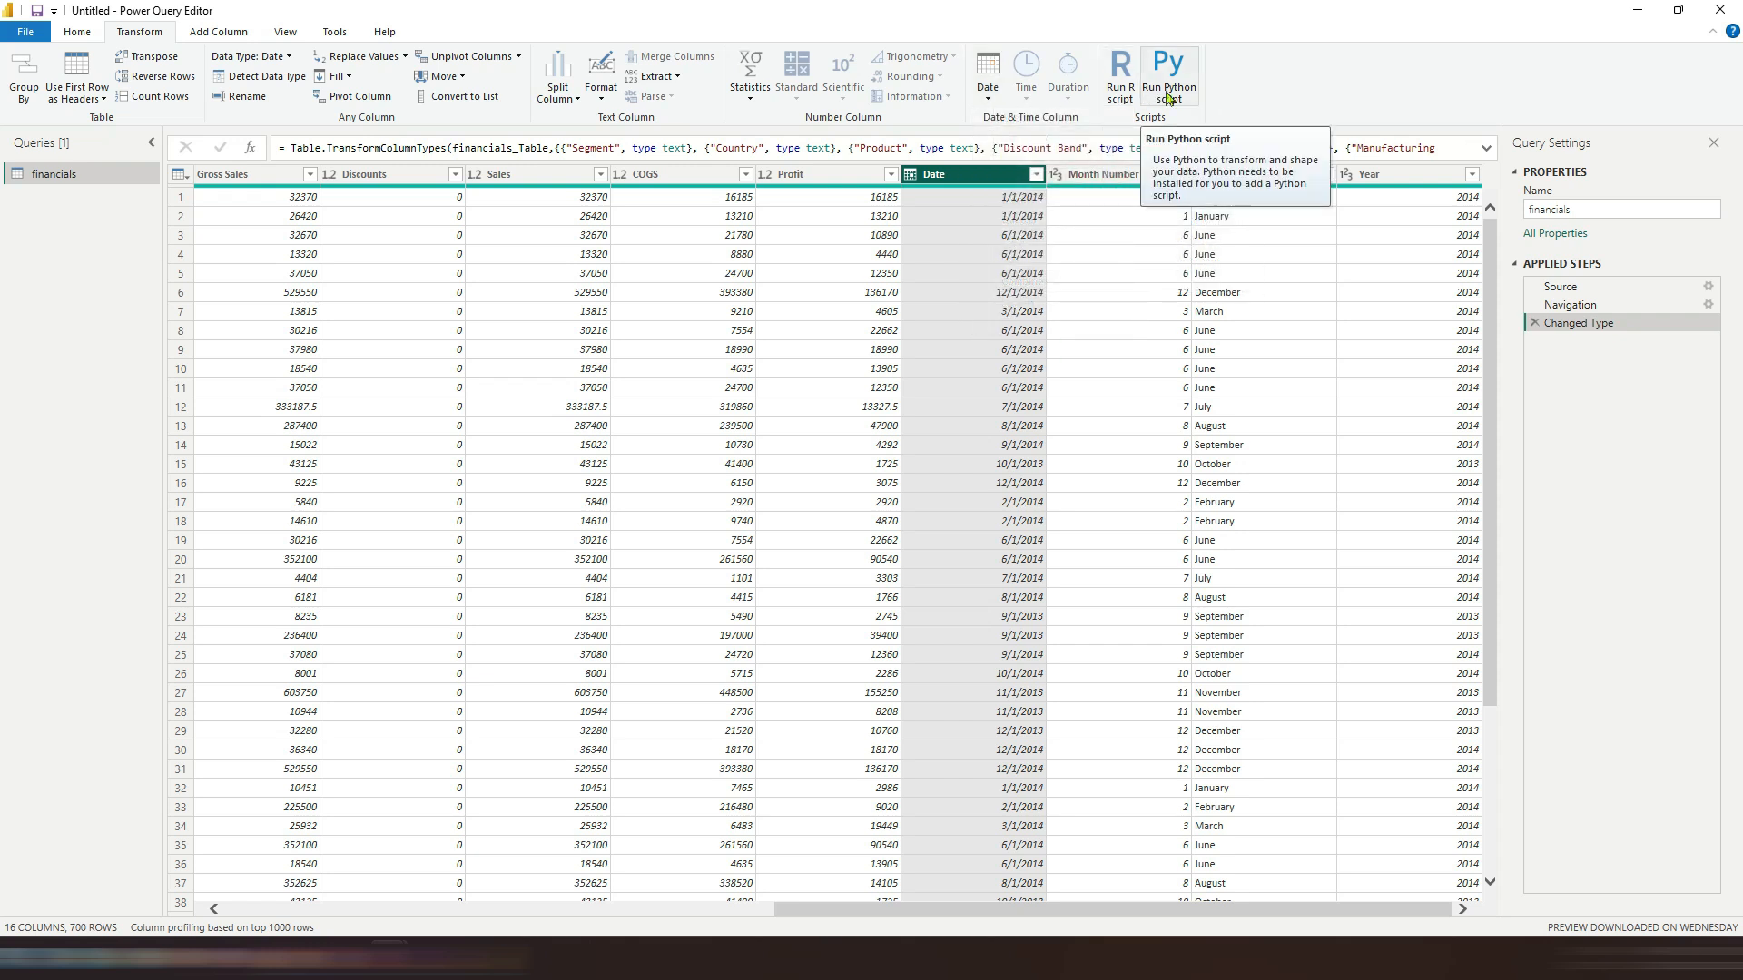
# Step: Add a Quarter column from the Date column, then delete the Inserted Quarter applied step
pyautogui.click(218, 33)
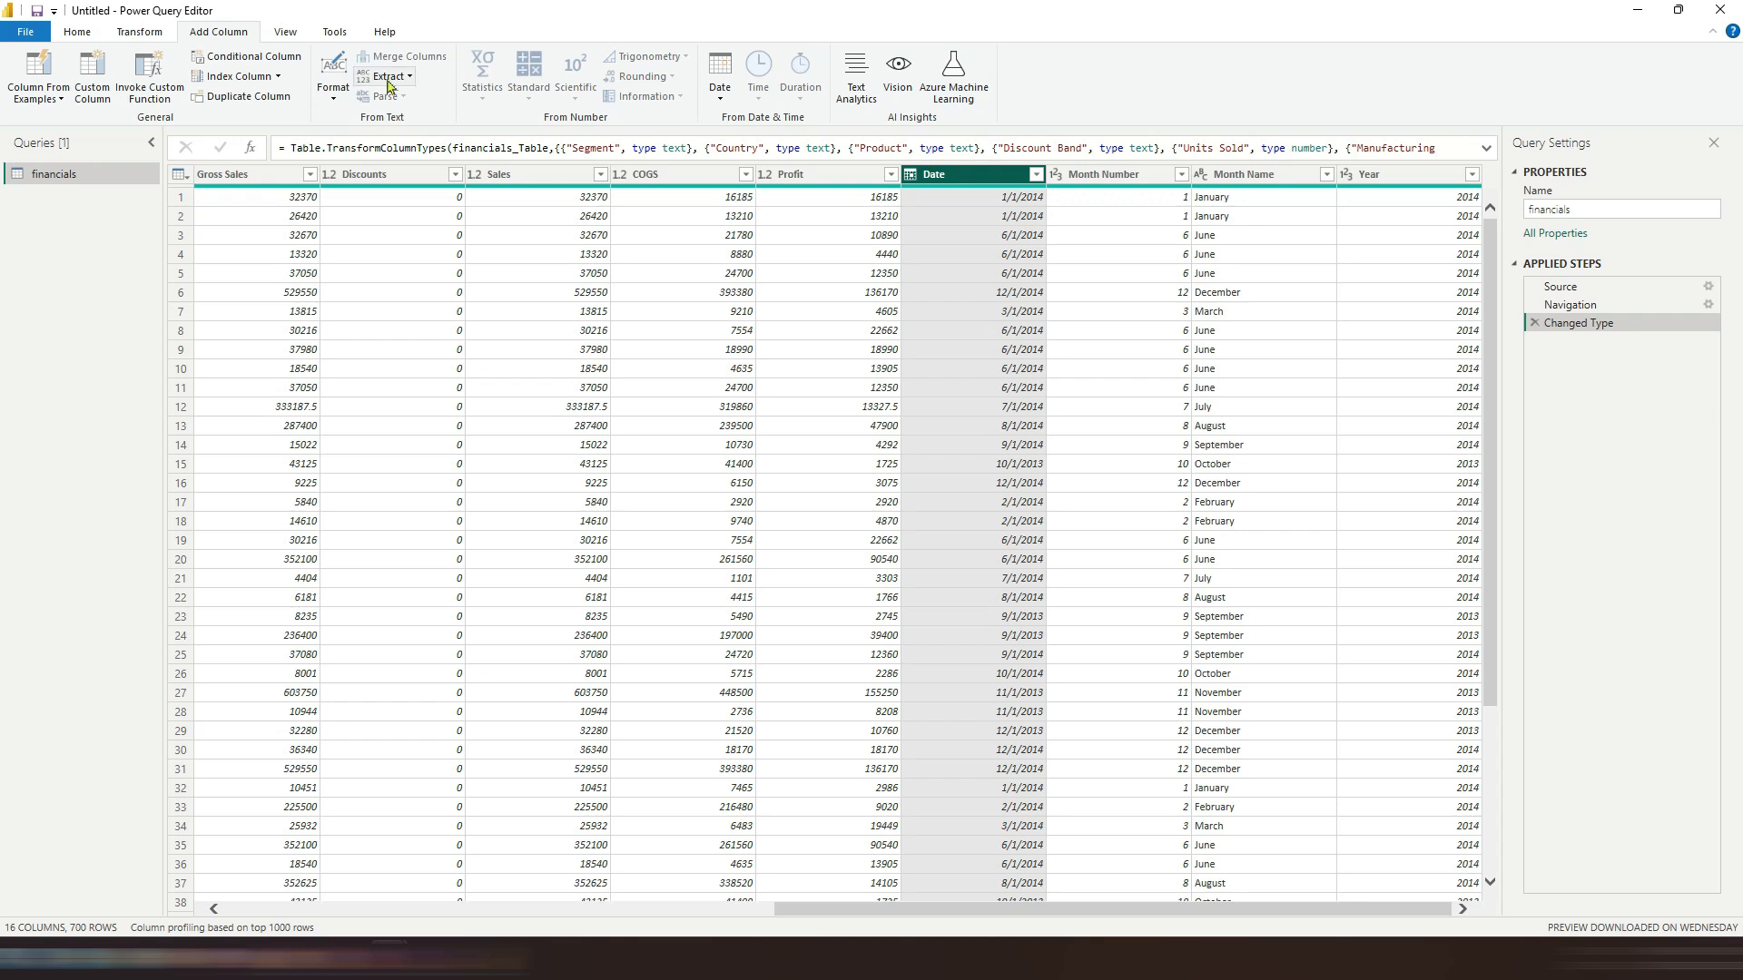
pyautogui.click(719, 77)
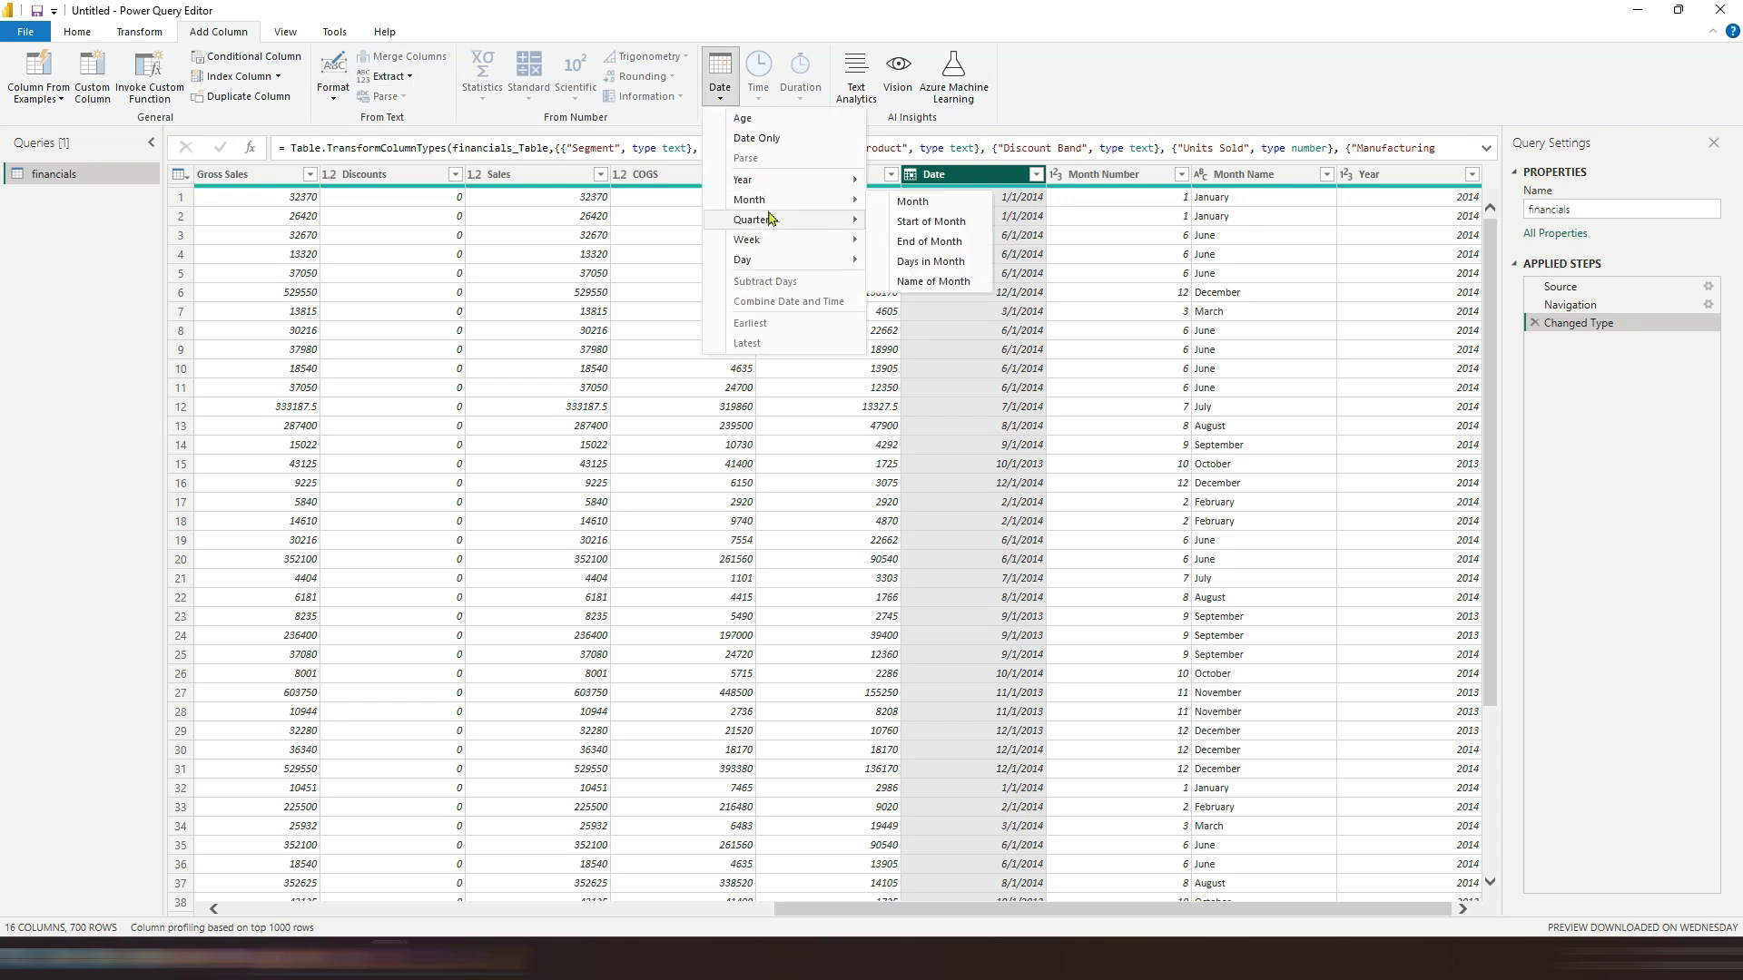
pyautogui.click(953, 203)
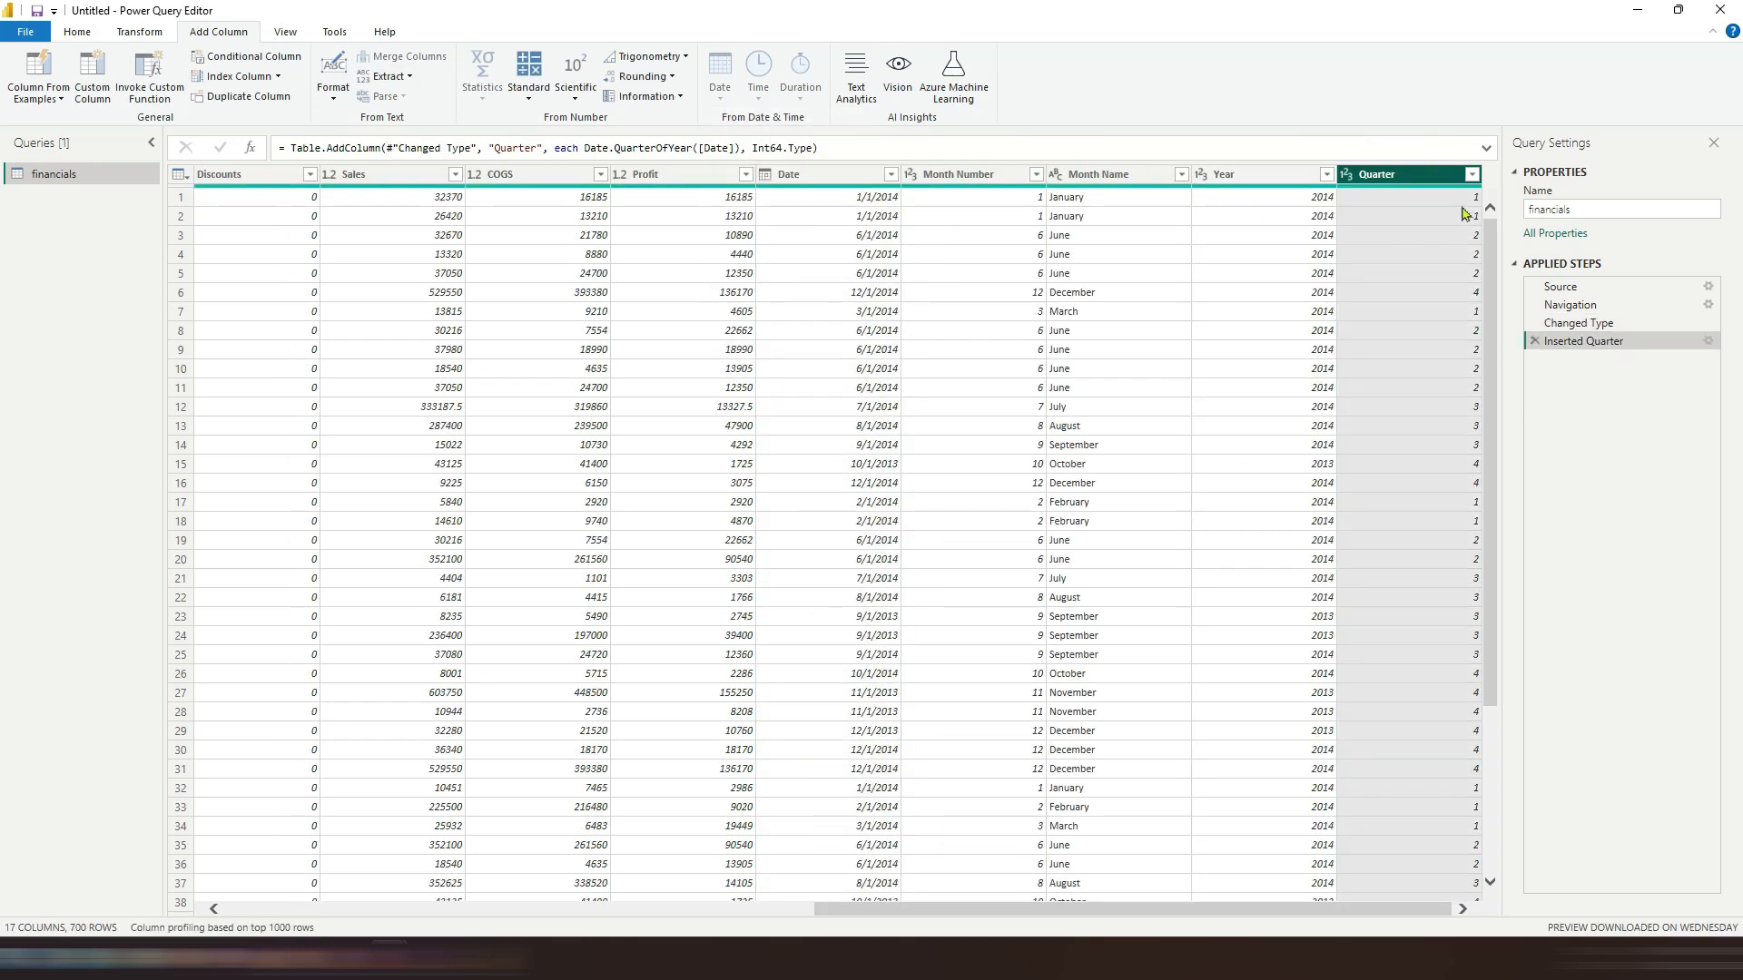
pyautogui.click(1535, 341)
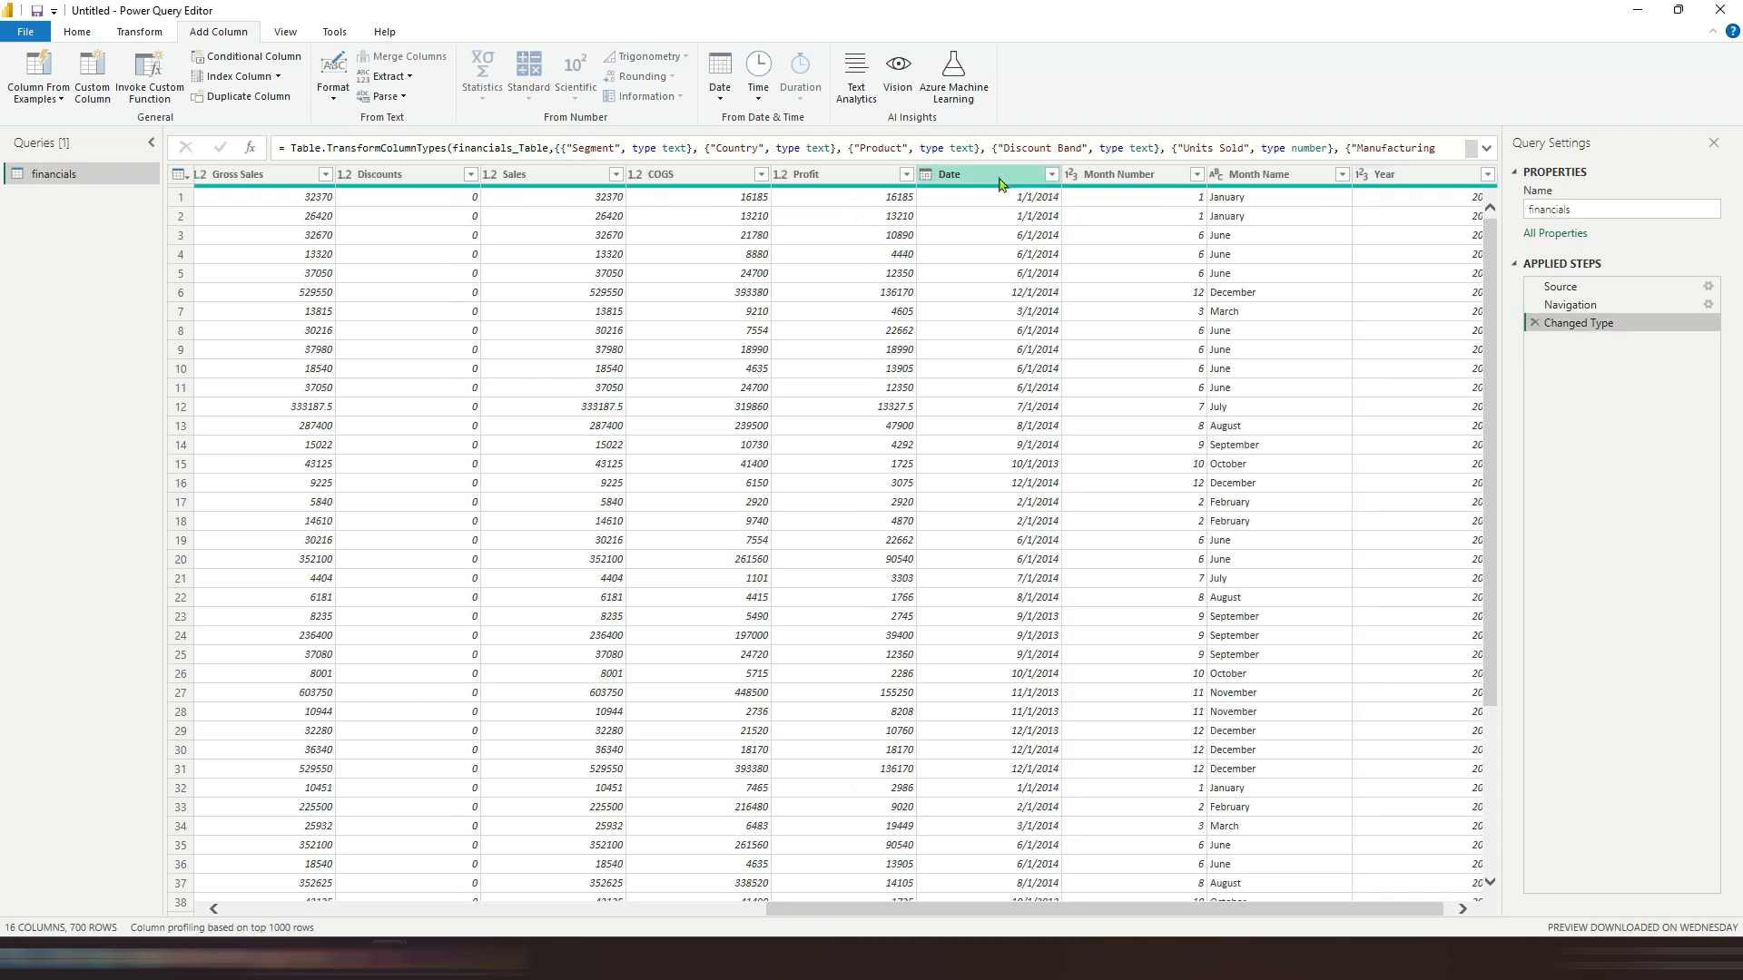
# Step: Select the Sales column and view its Extract options without applying one
pyautogui.click(409, 77)
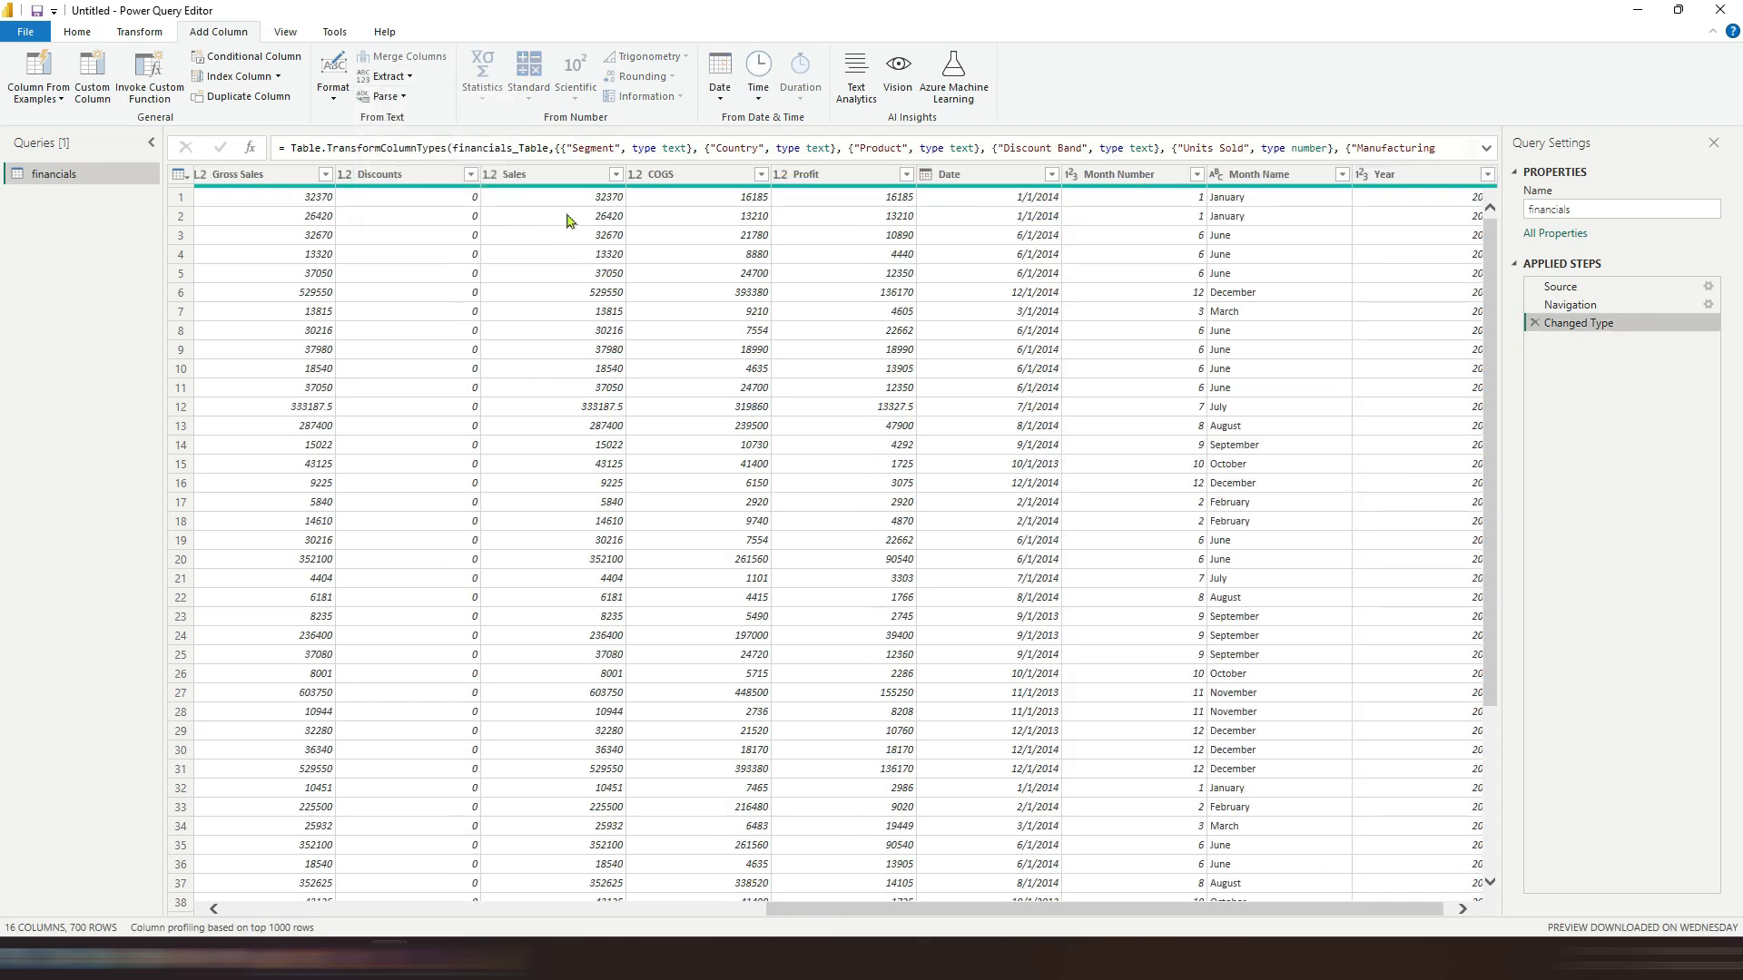
pyautogui.click(544, 174)
pyautogui.click(388, 76)
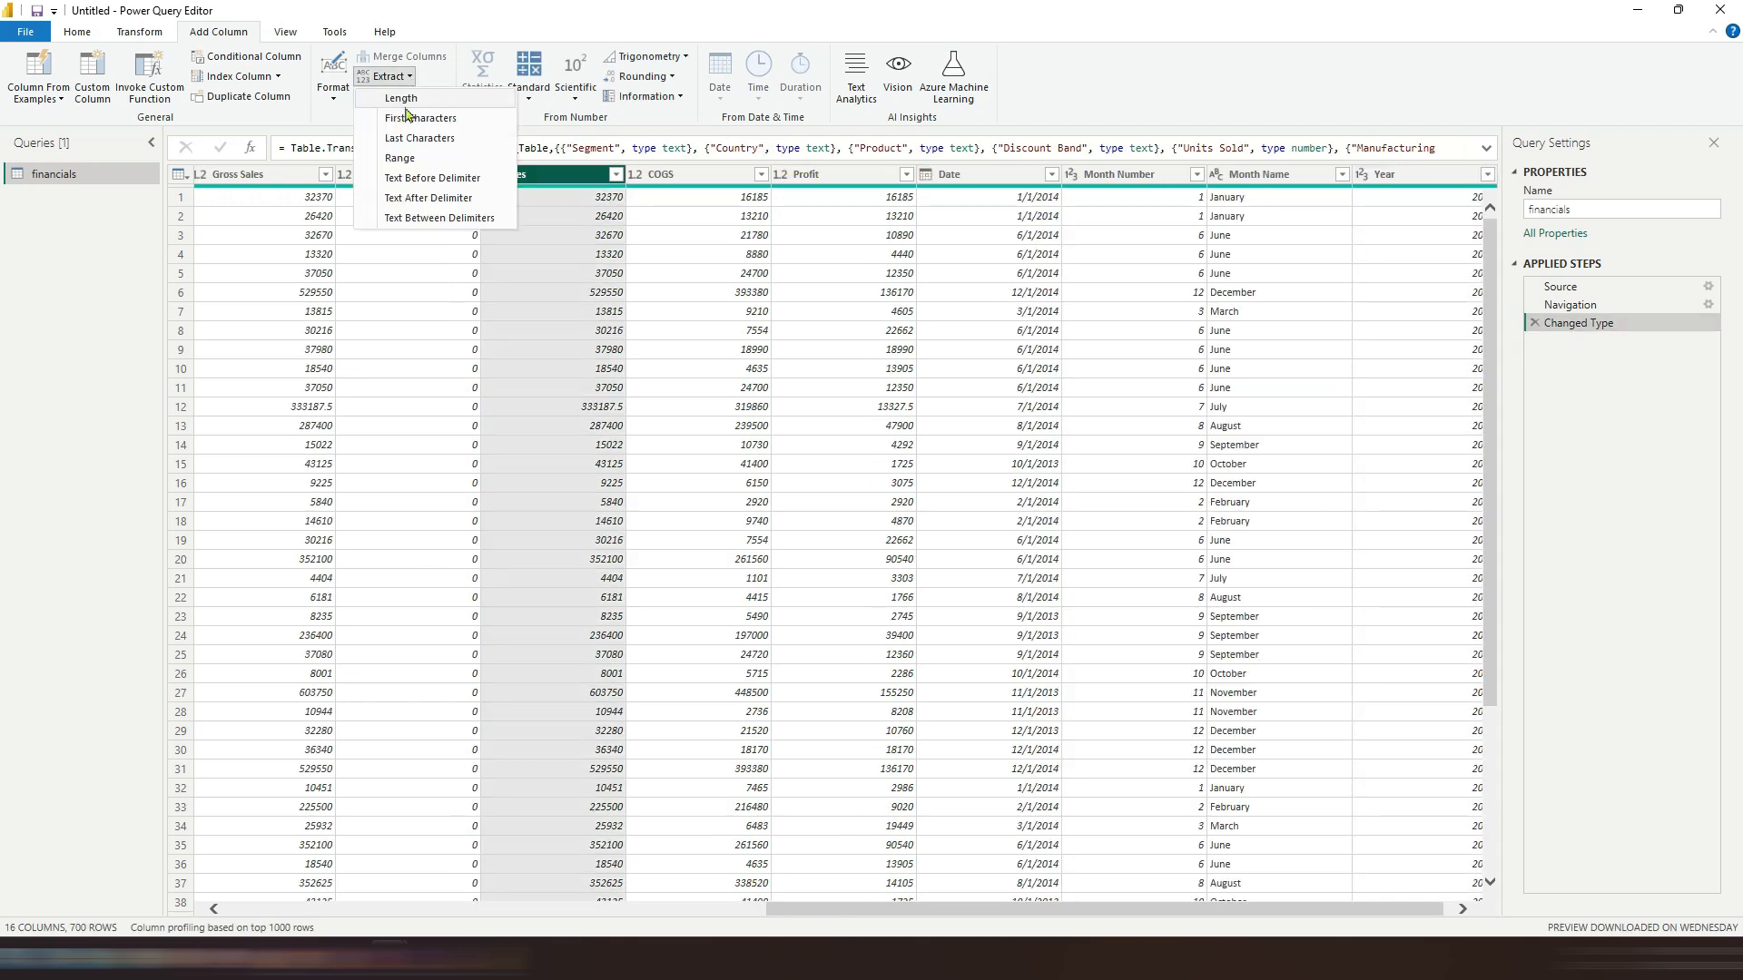
pyautogui.click(659, 202)
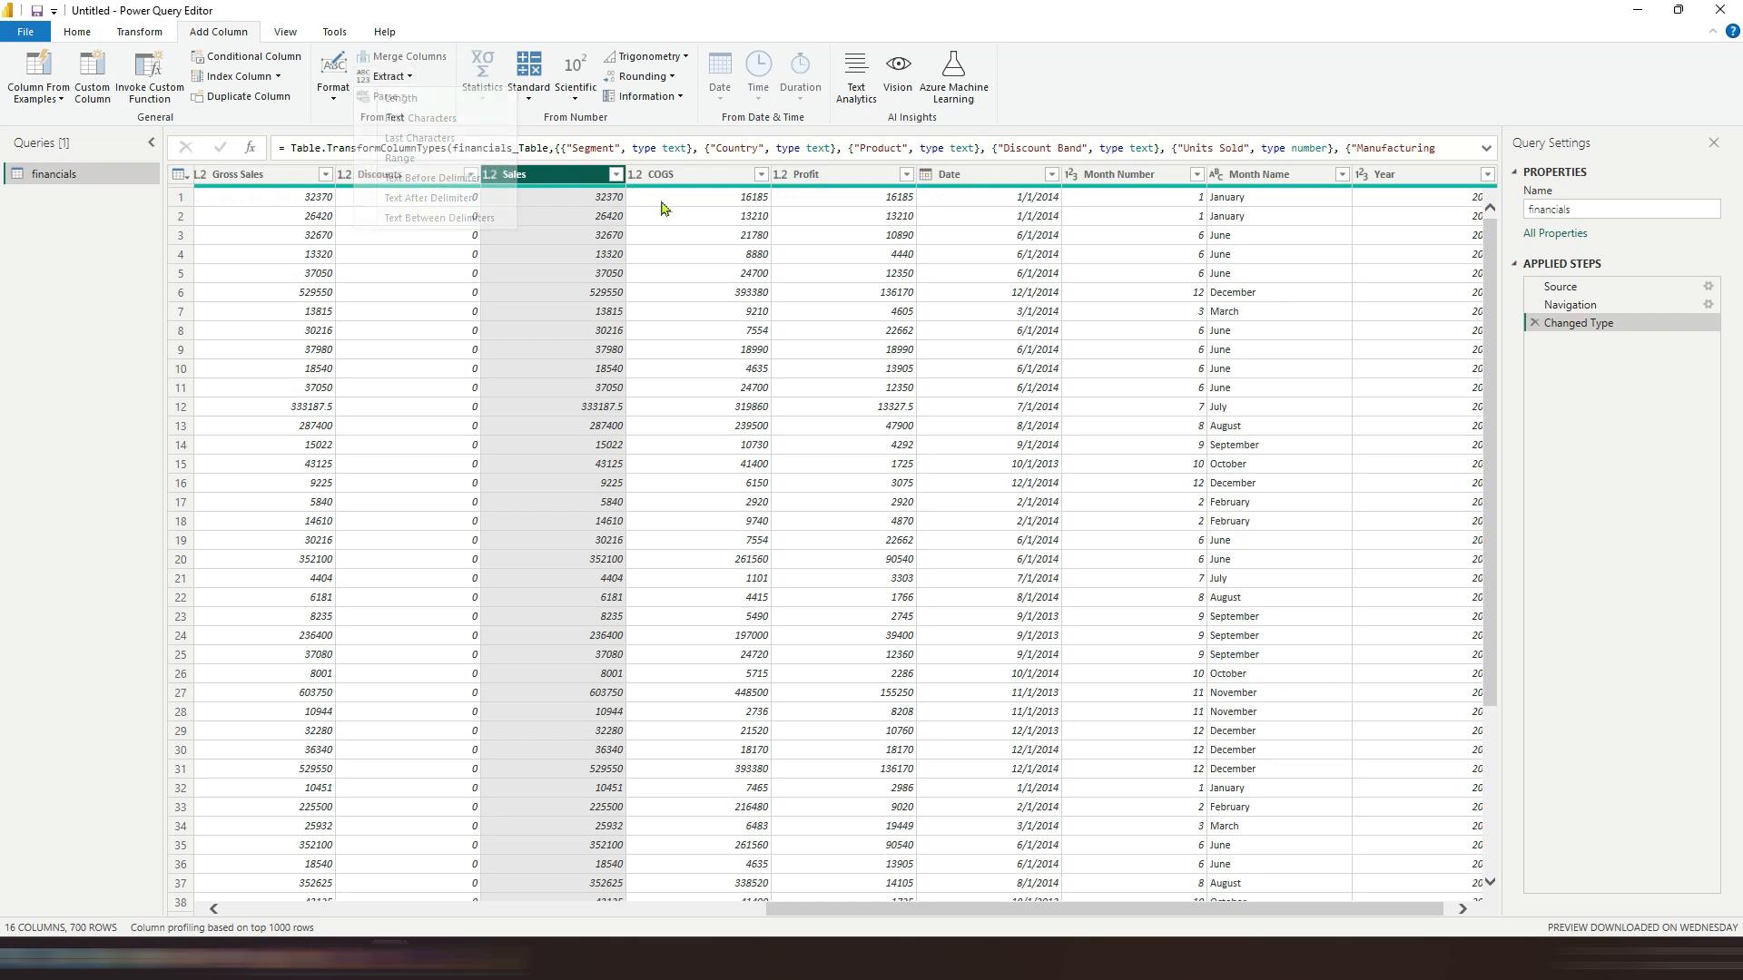
# Step: Preview the Custom Column and Add Conditional Column dialogs, trying a Country equals clause before cancelling
pyautogui.click(106, 85)
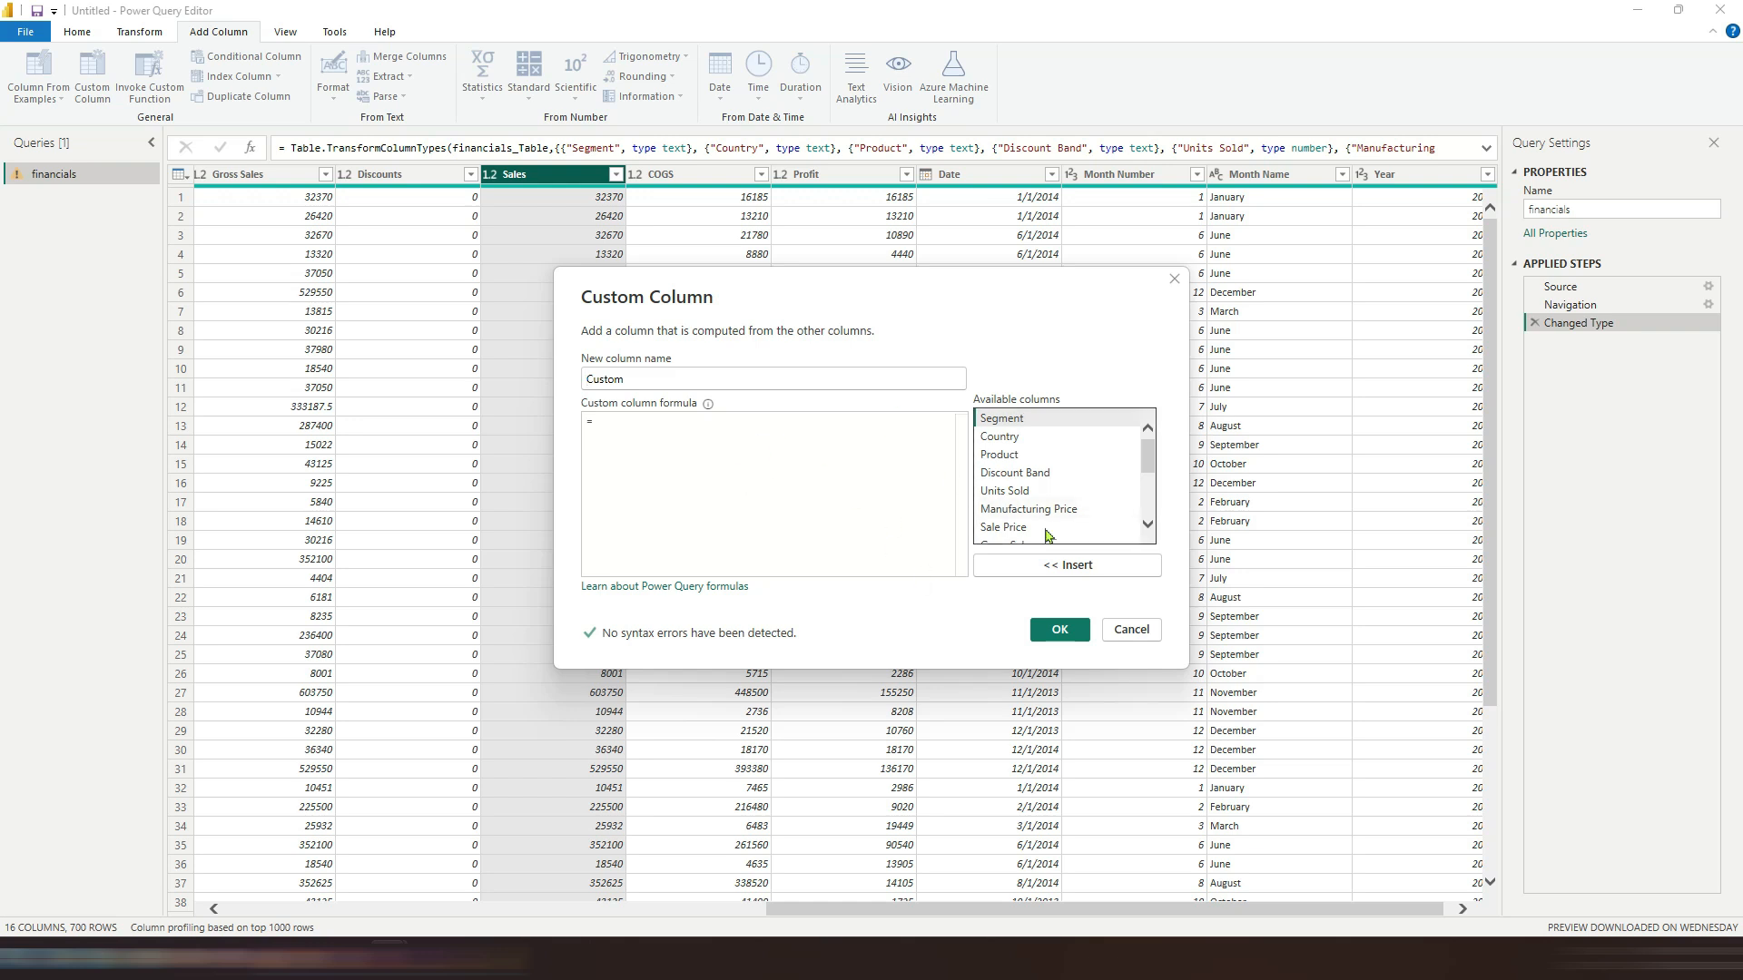
pyautogui.click(1131, 629)
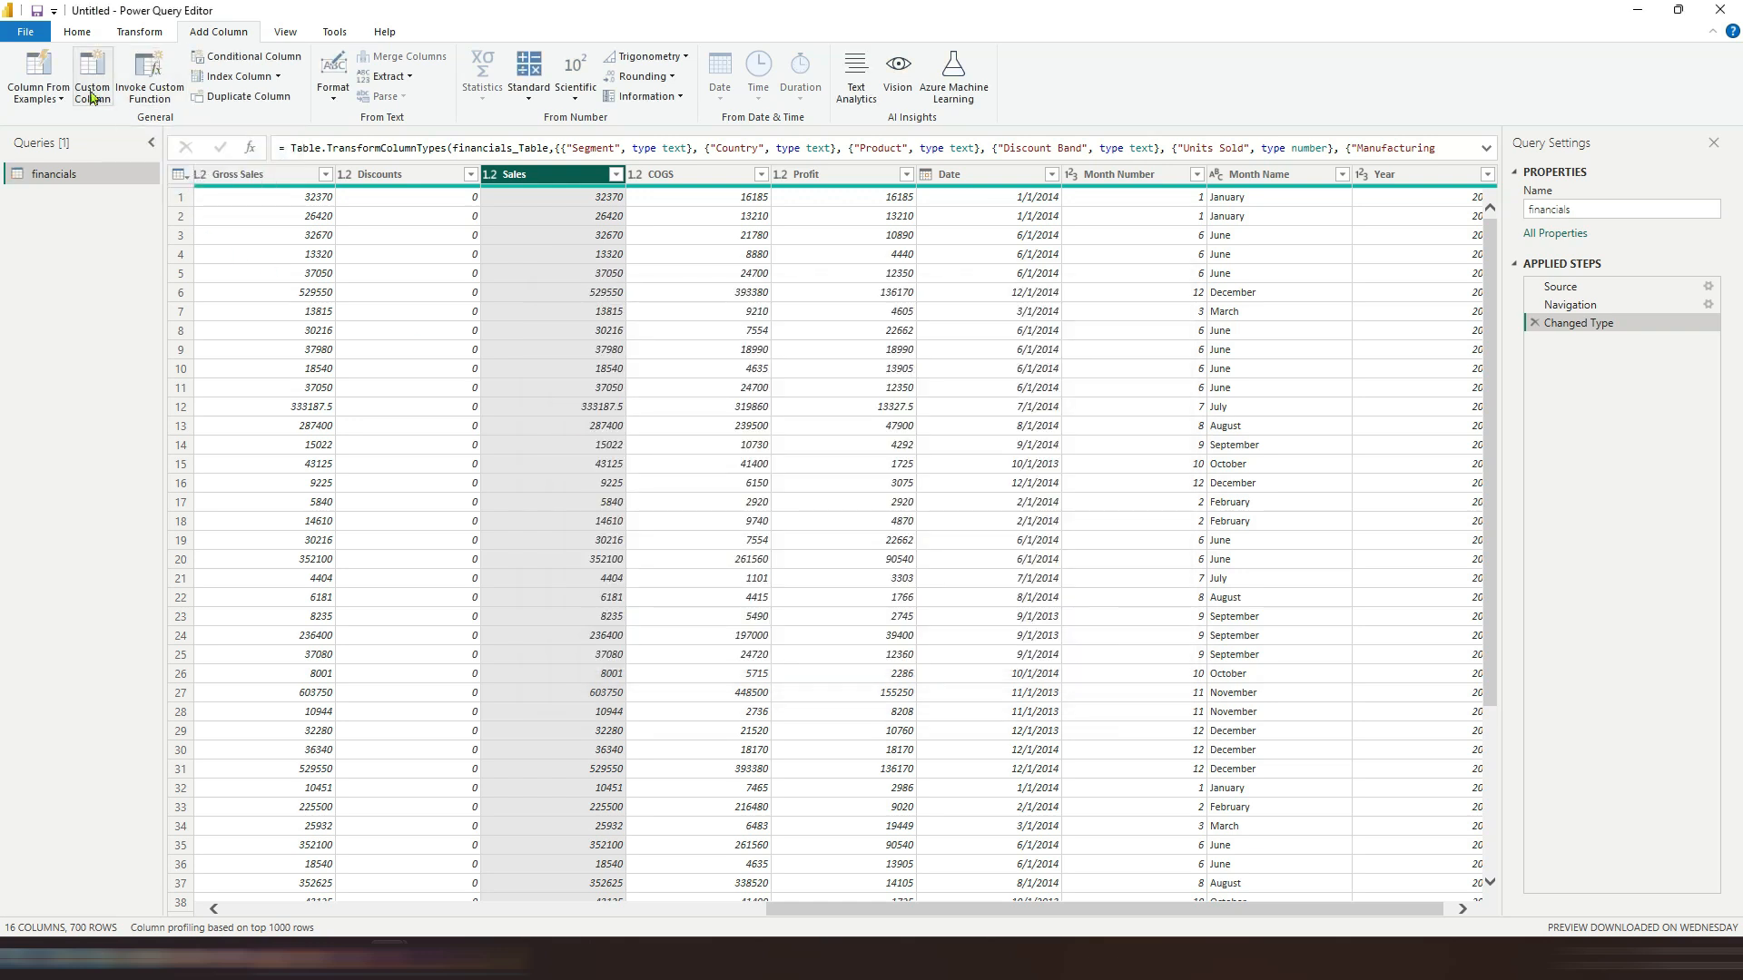
pyautogui.click(231, 60)
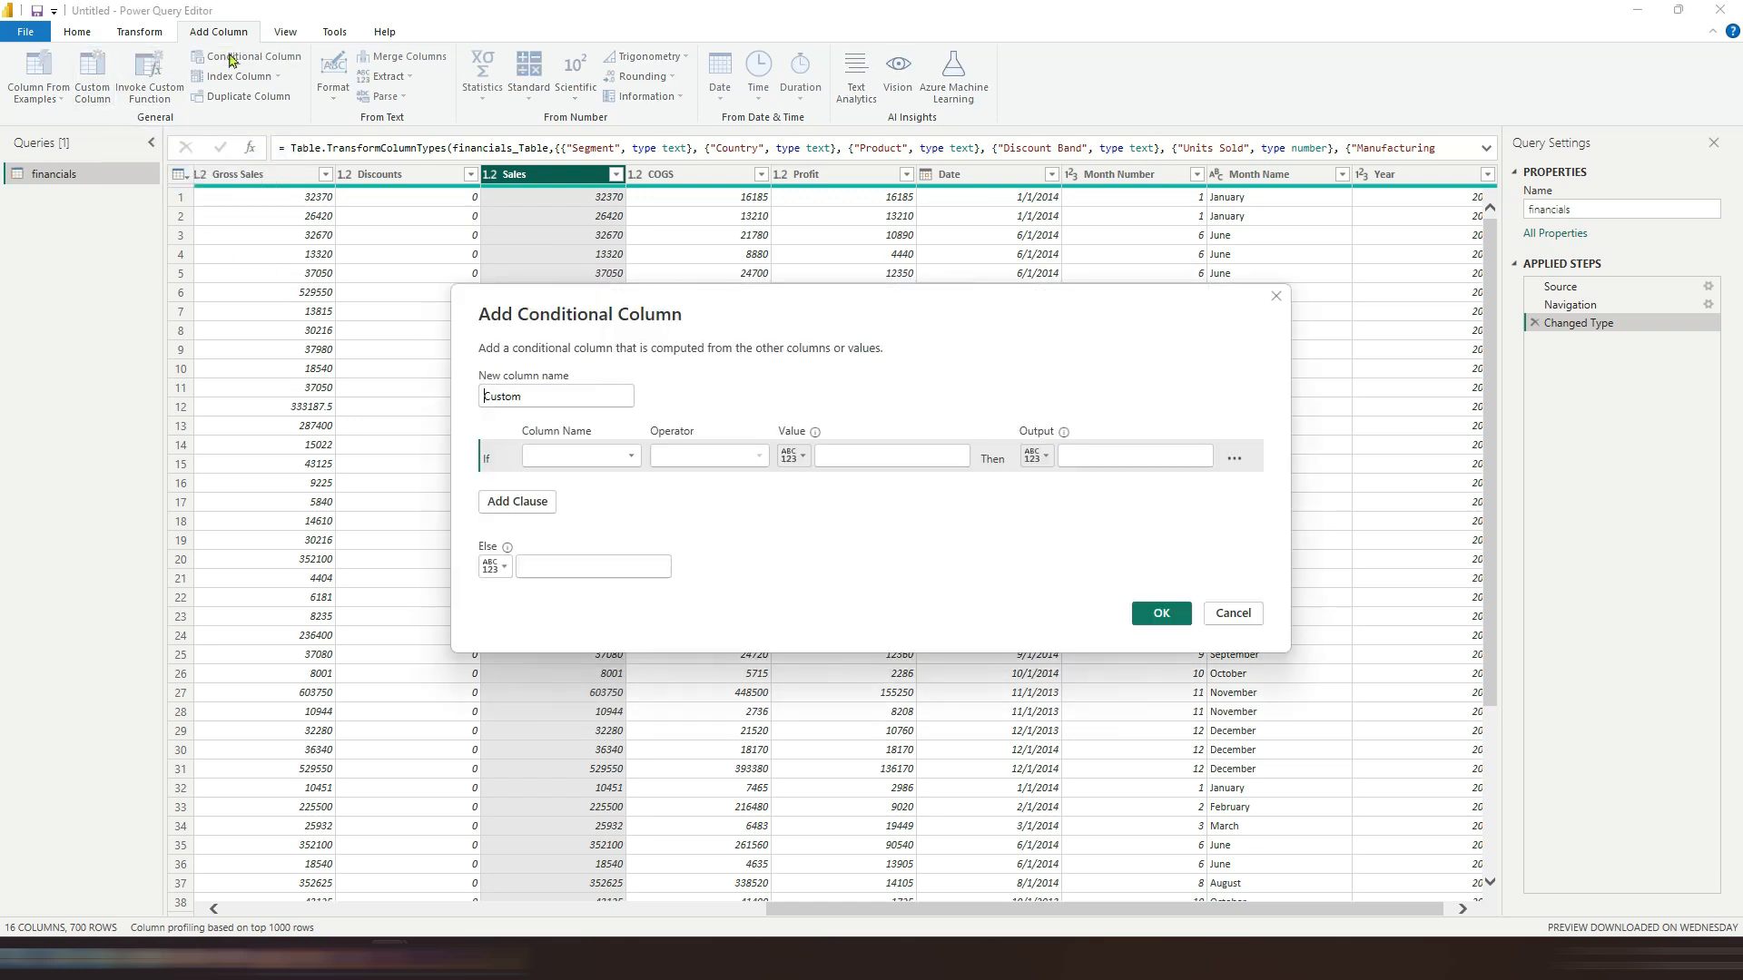
pyautogui.click(626, 456)
pyautogui.click(563, 499)
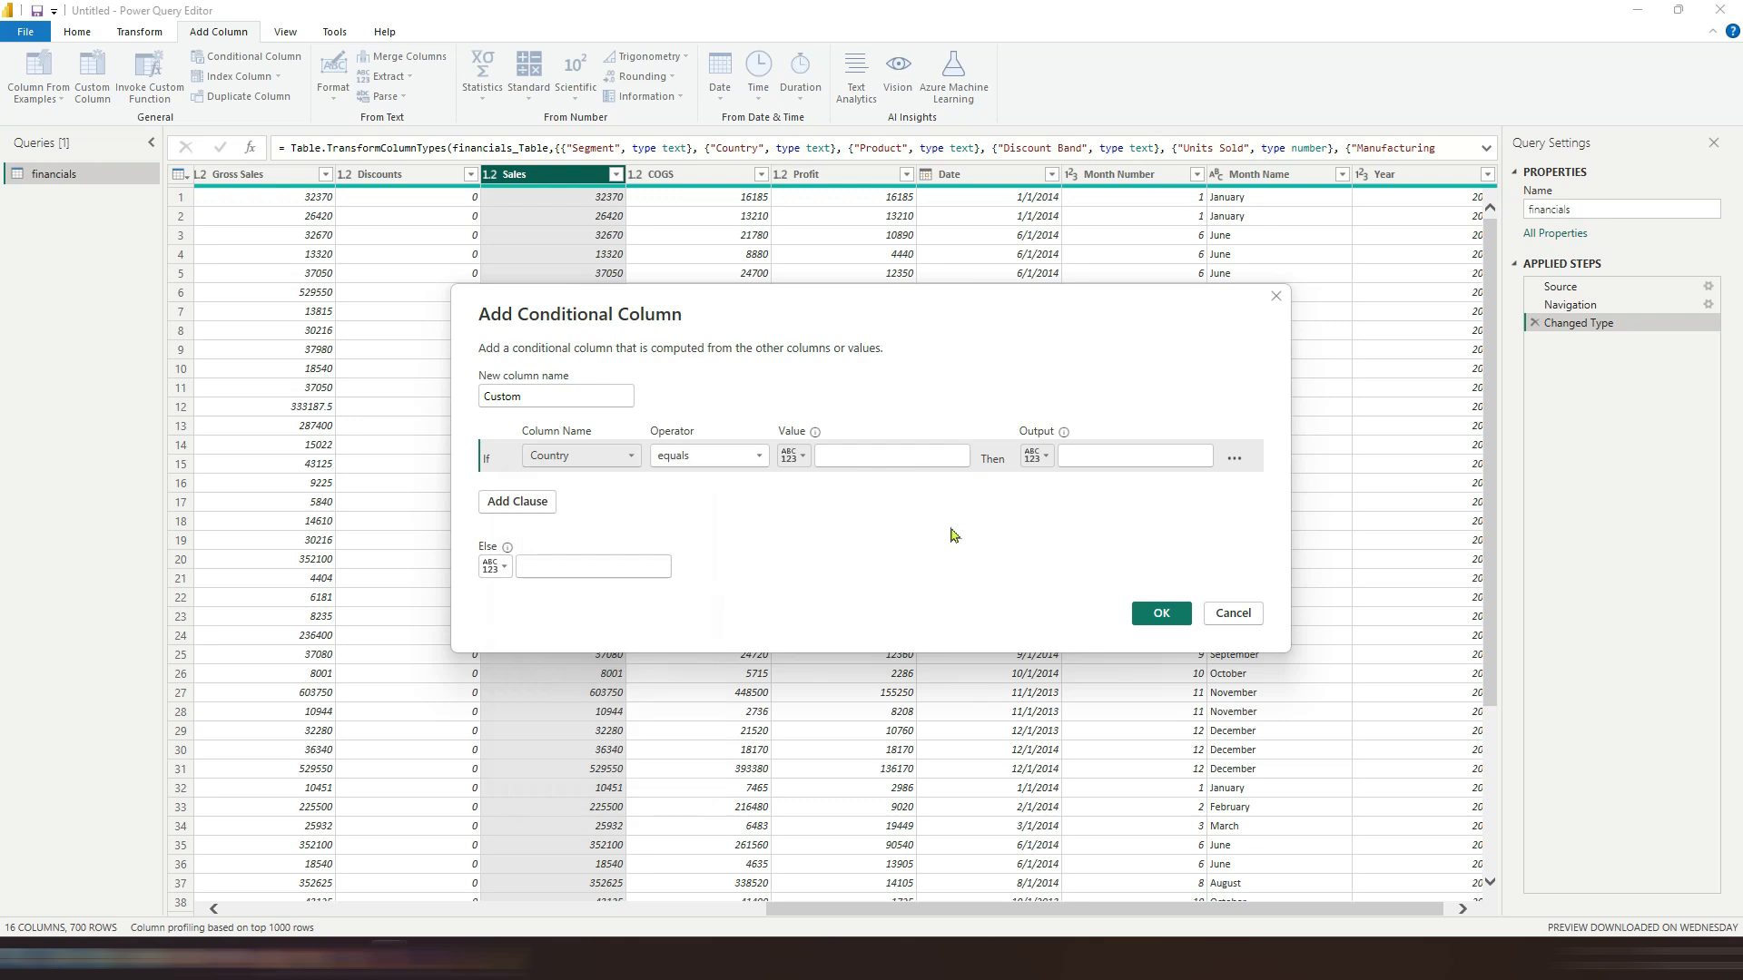
pyautogui.click(515, 502)
pyautogui.click(510, 534)
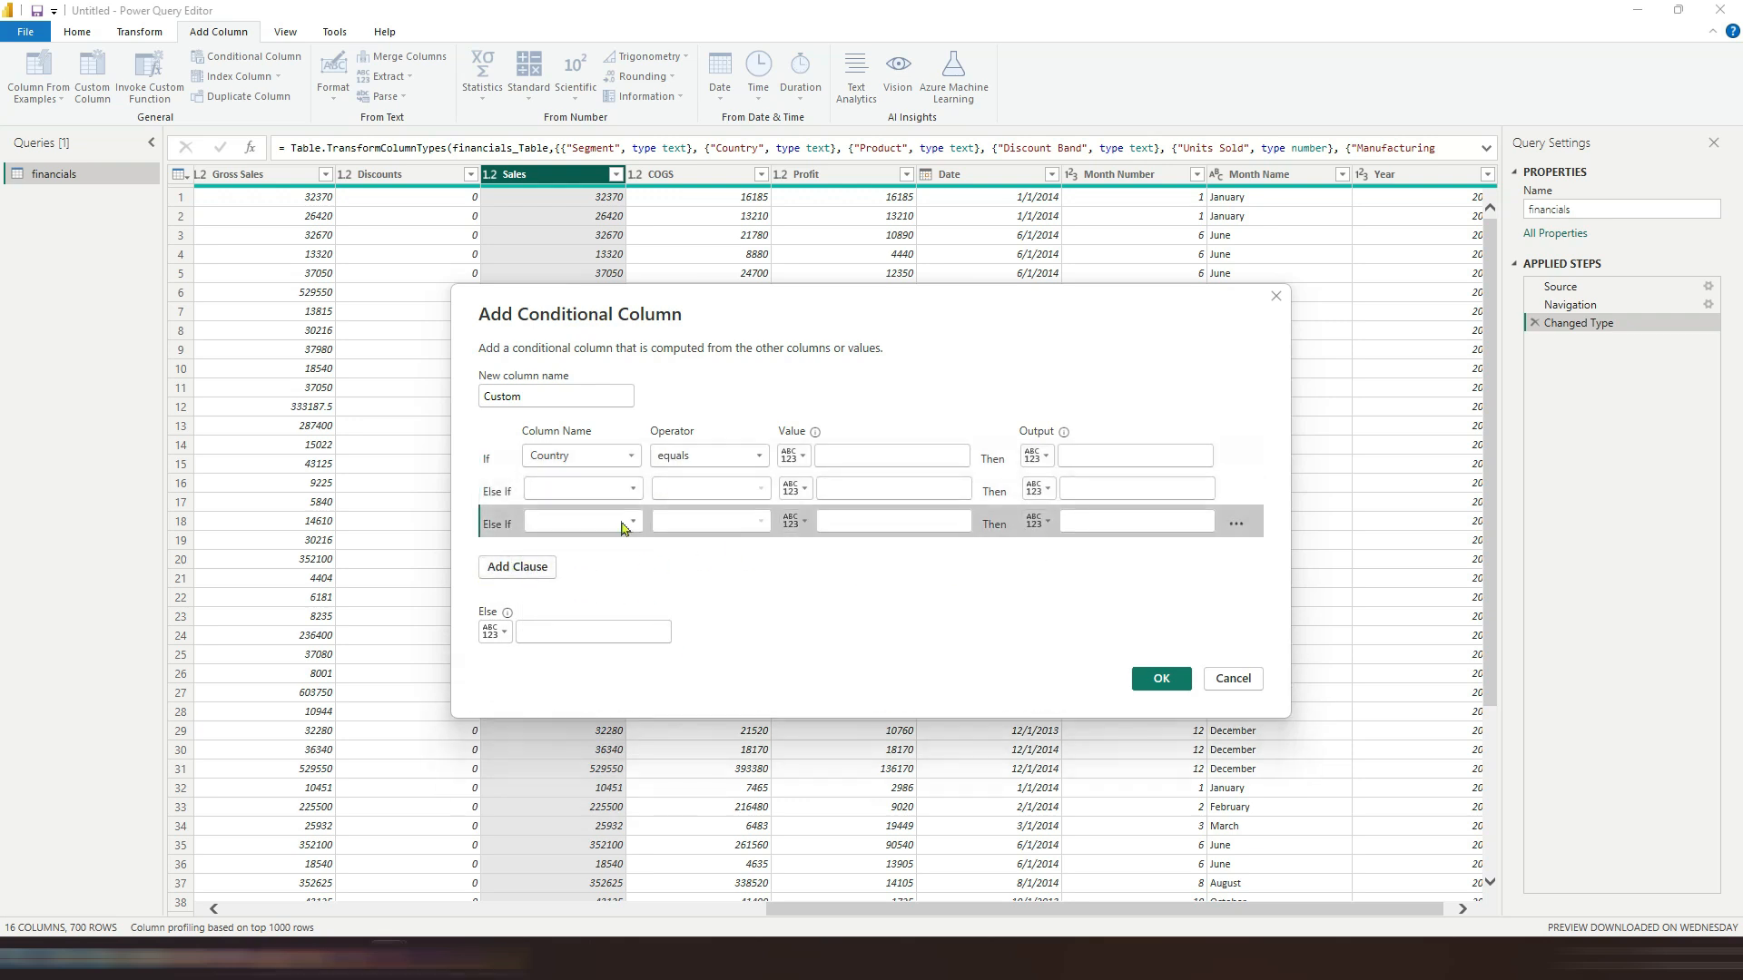
pyautogui.click(1233, 678)
# Step: Duplicate the Sales column, then delete the Duplicated Column applied step
pyautogui.click(277, 76)
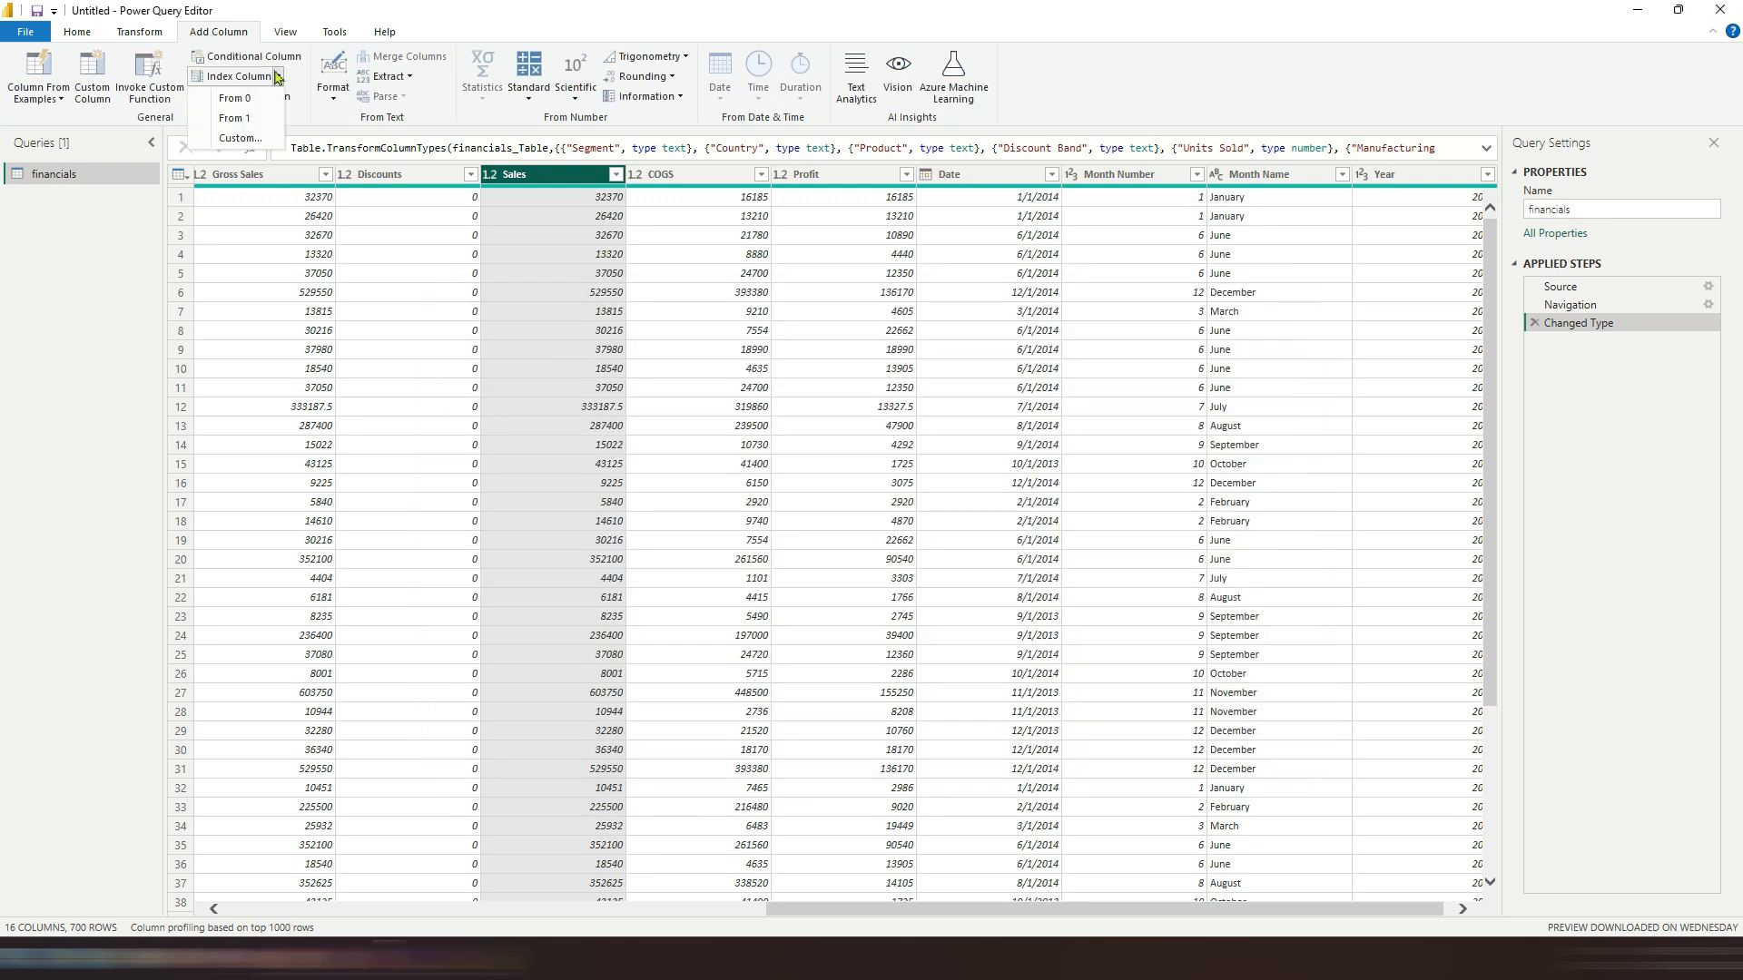
pyautogui.click(271, 97)
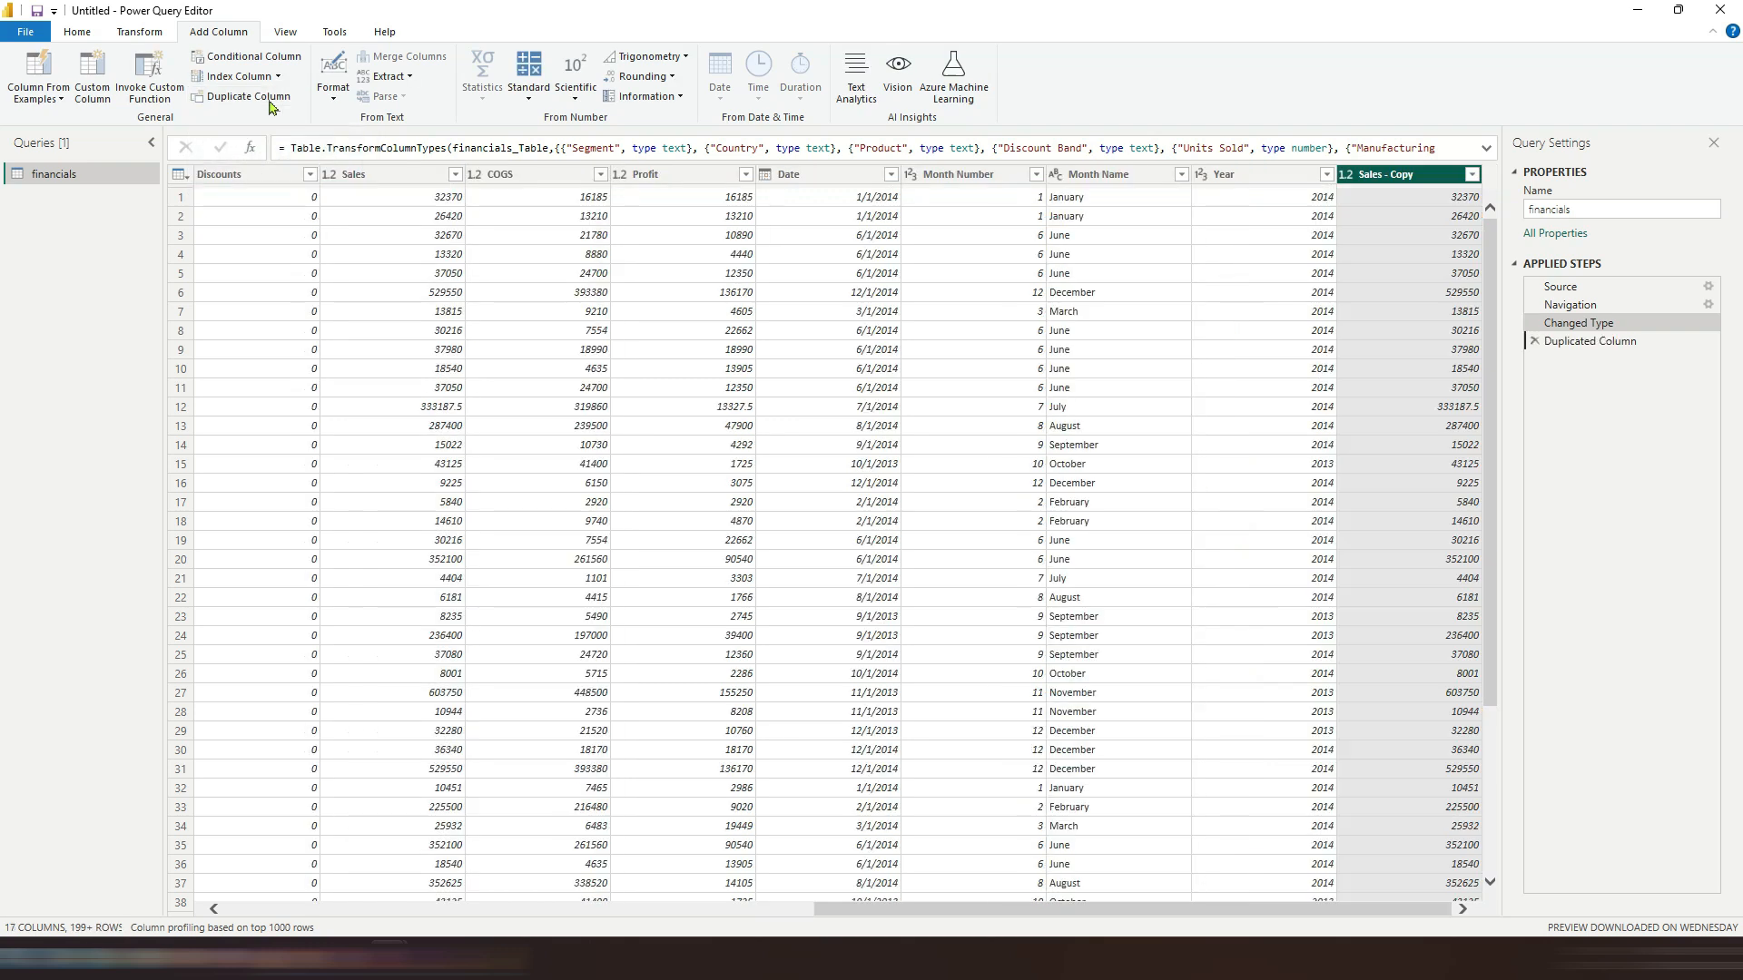
pyautogui.click(1534, 341)
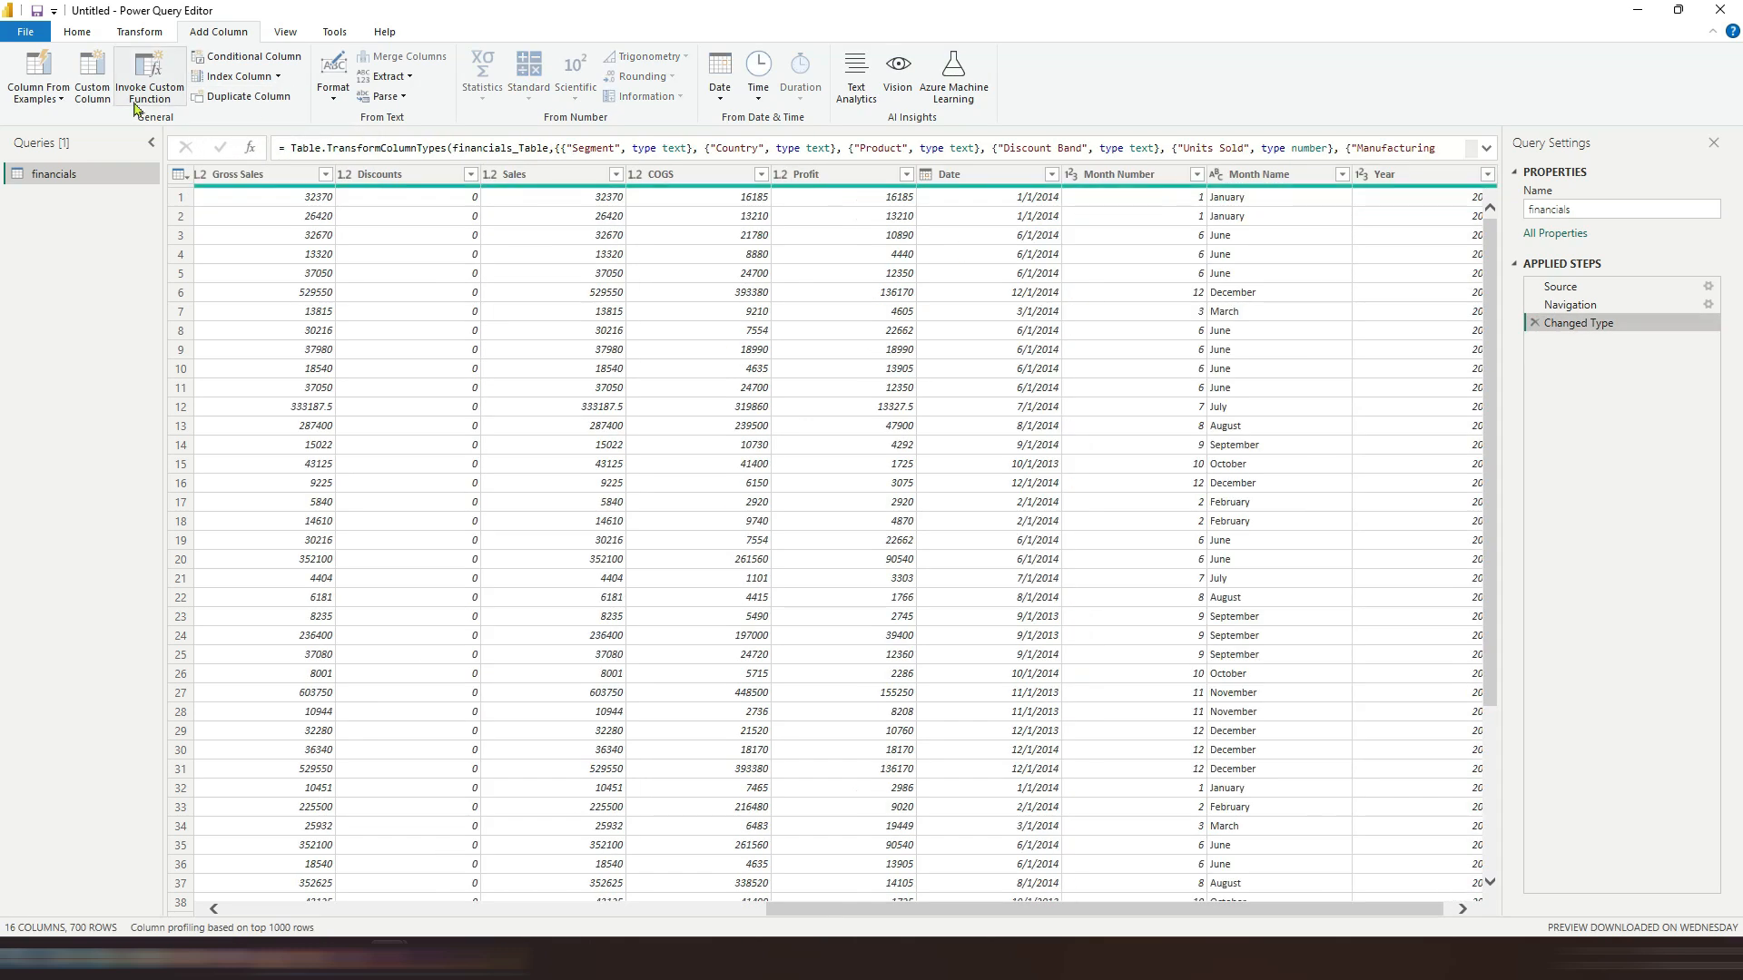
# Step: Open the Invoke Custom Function dialog and cancel it
pyautogui.click(149, 86)
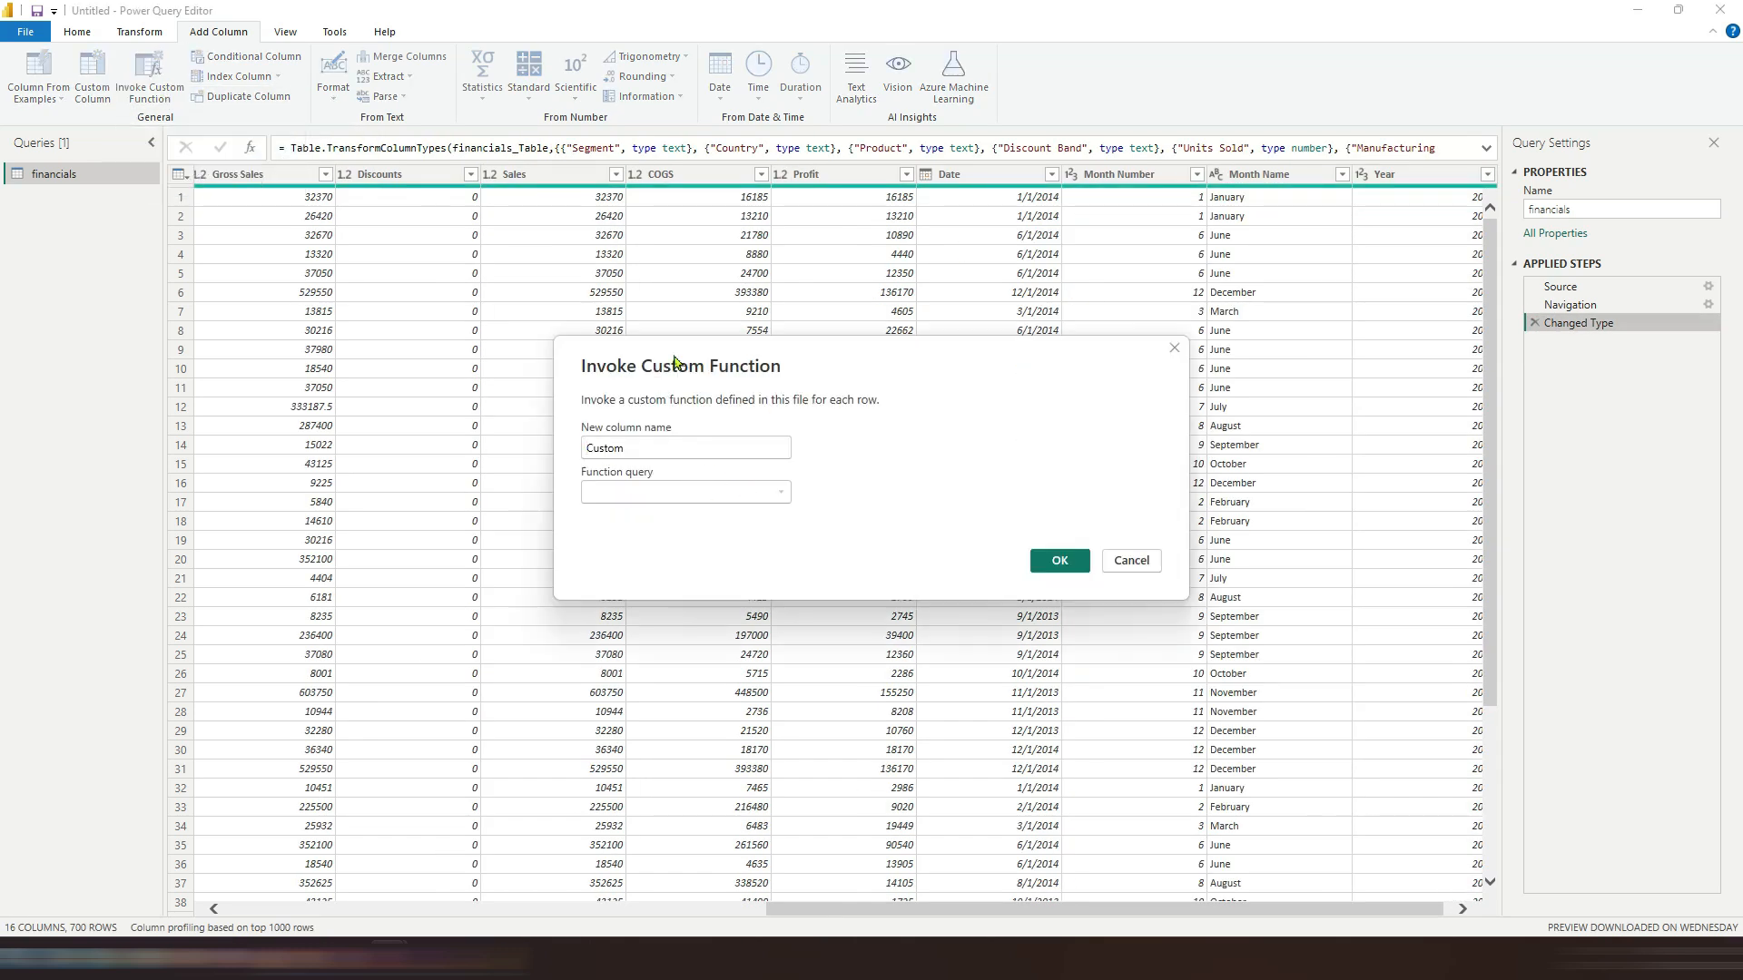
pyautogui.click(1130, 561)
# Step: Toggle the column distribution and column quality previews on and off
pyautogui.click(287, 34)
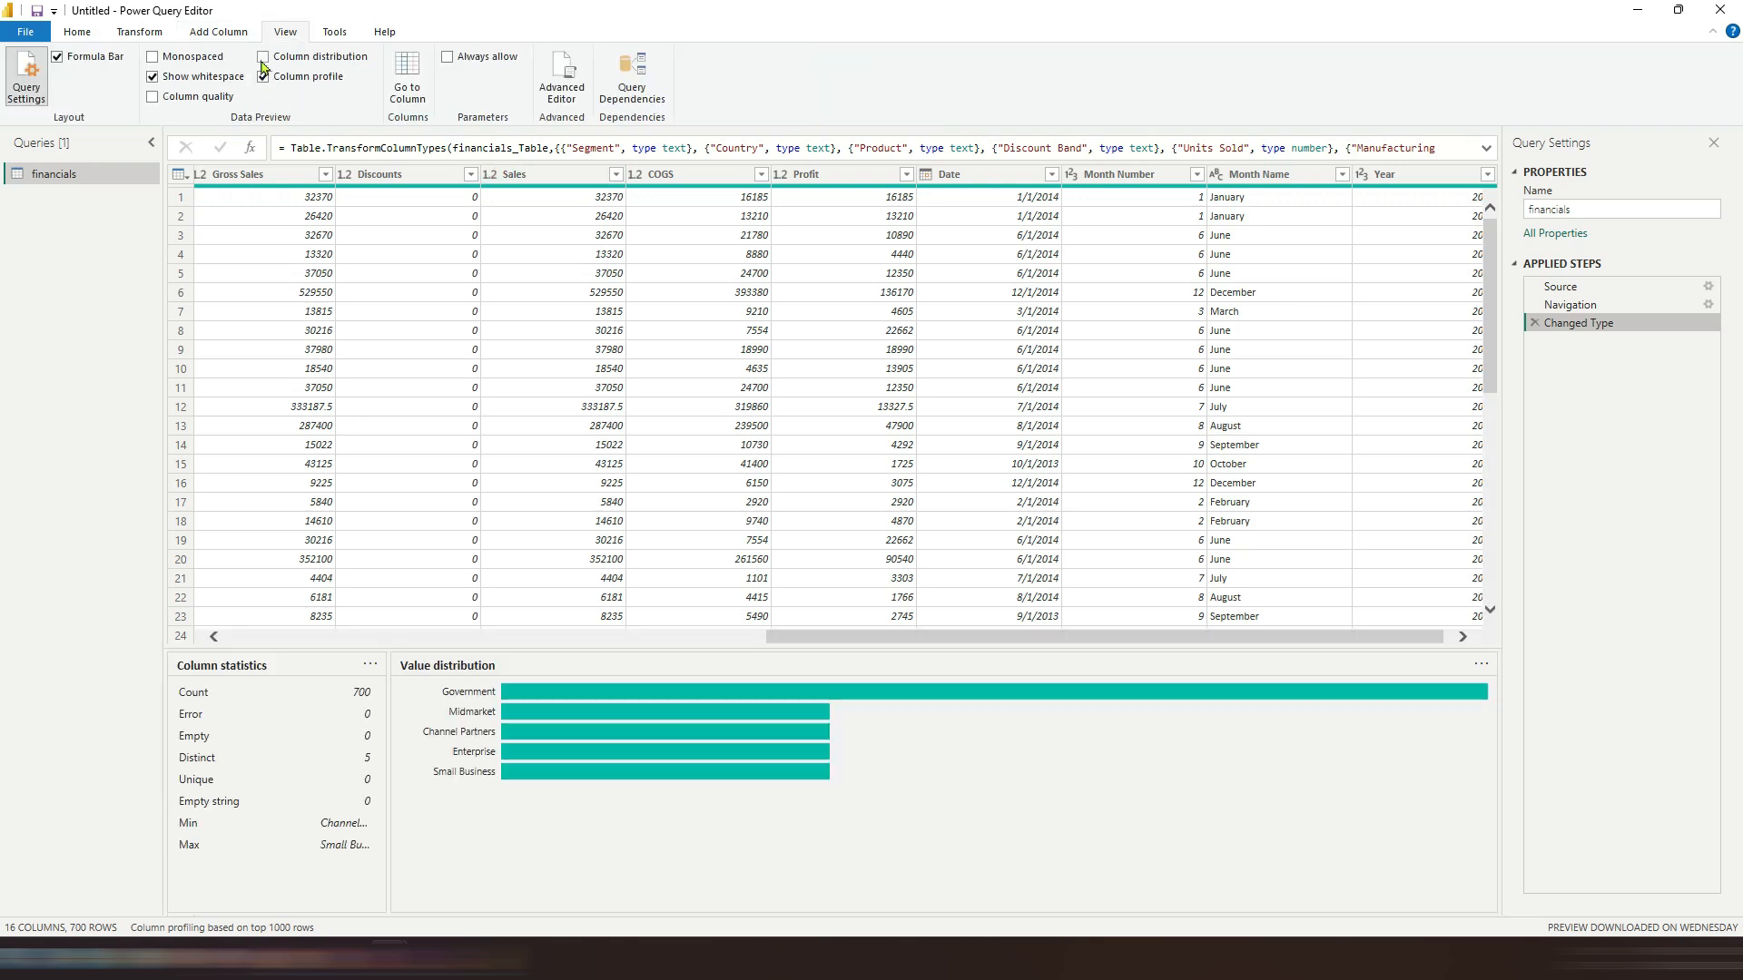
pyautogui.click(263, 58)
pyautogui.click(263, 58)
pyautogui.click(154, 97)
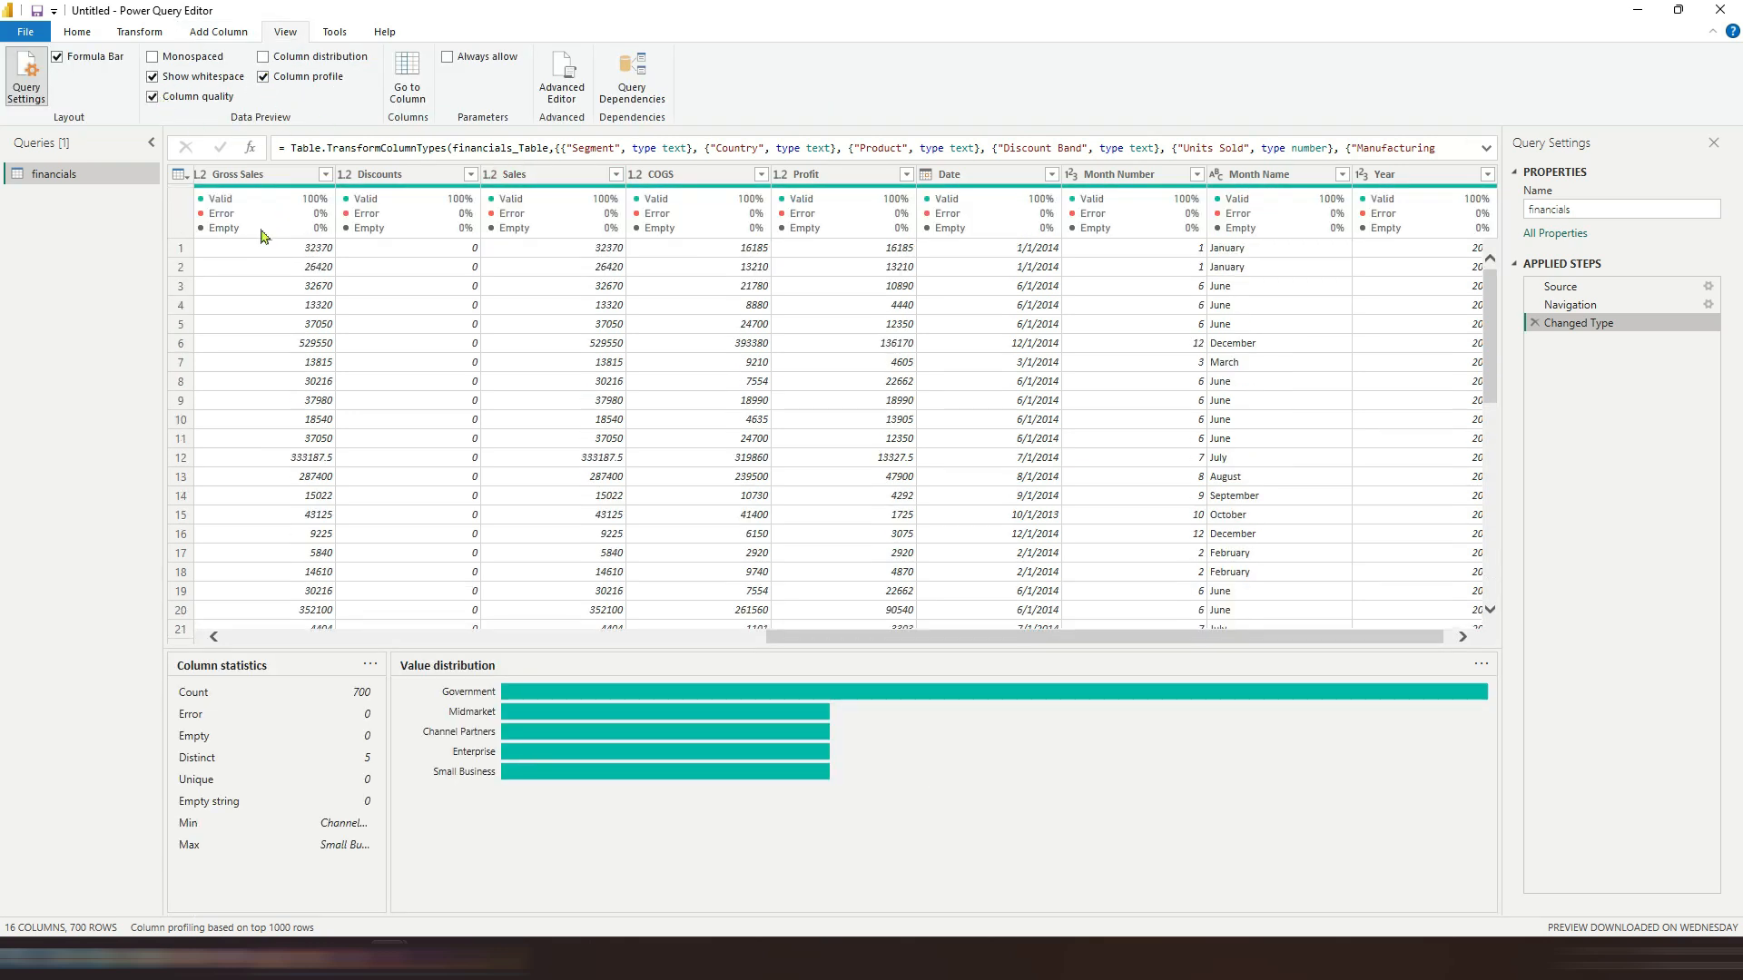
pyautogui.click(154, 97)
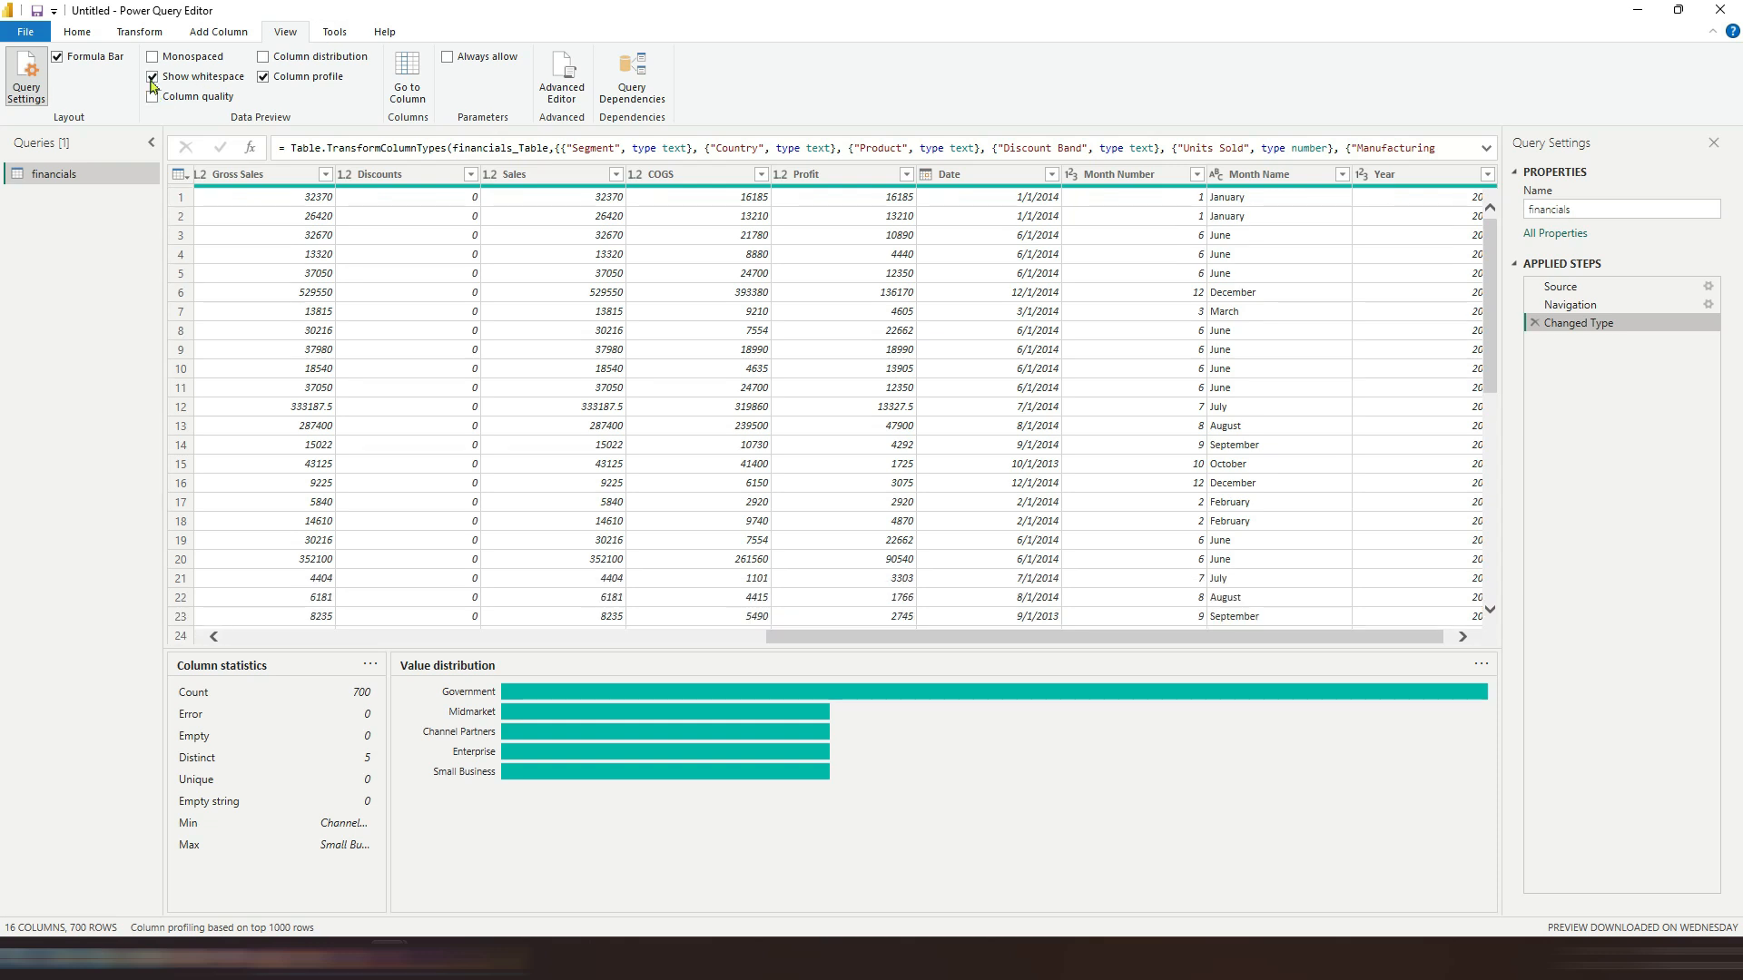
# Step: Browse the Tools and Help tabs and turn off the column profile preview
pyautogui.click(334, 32)
pyautogui.click(390, 34)
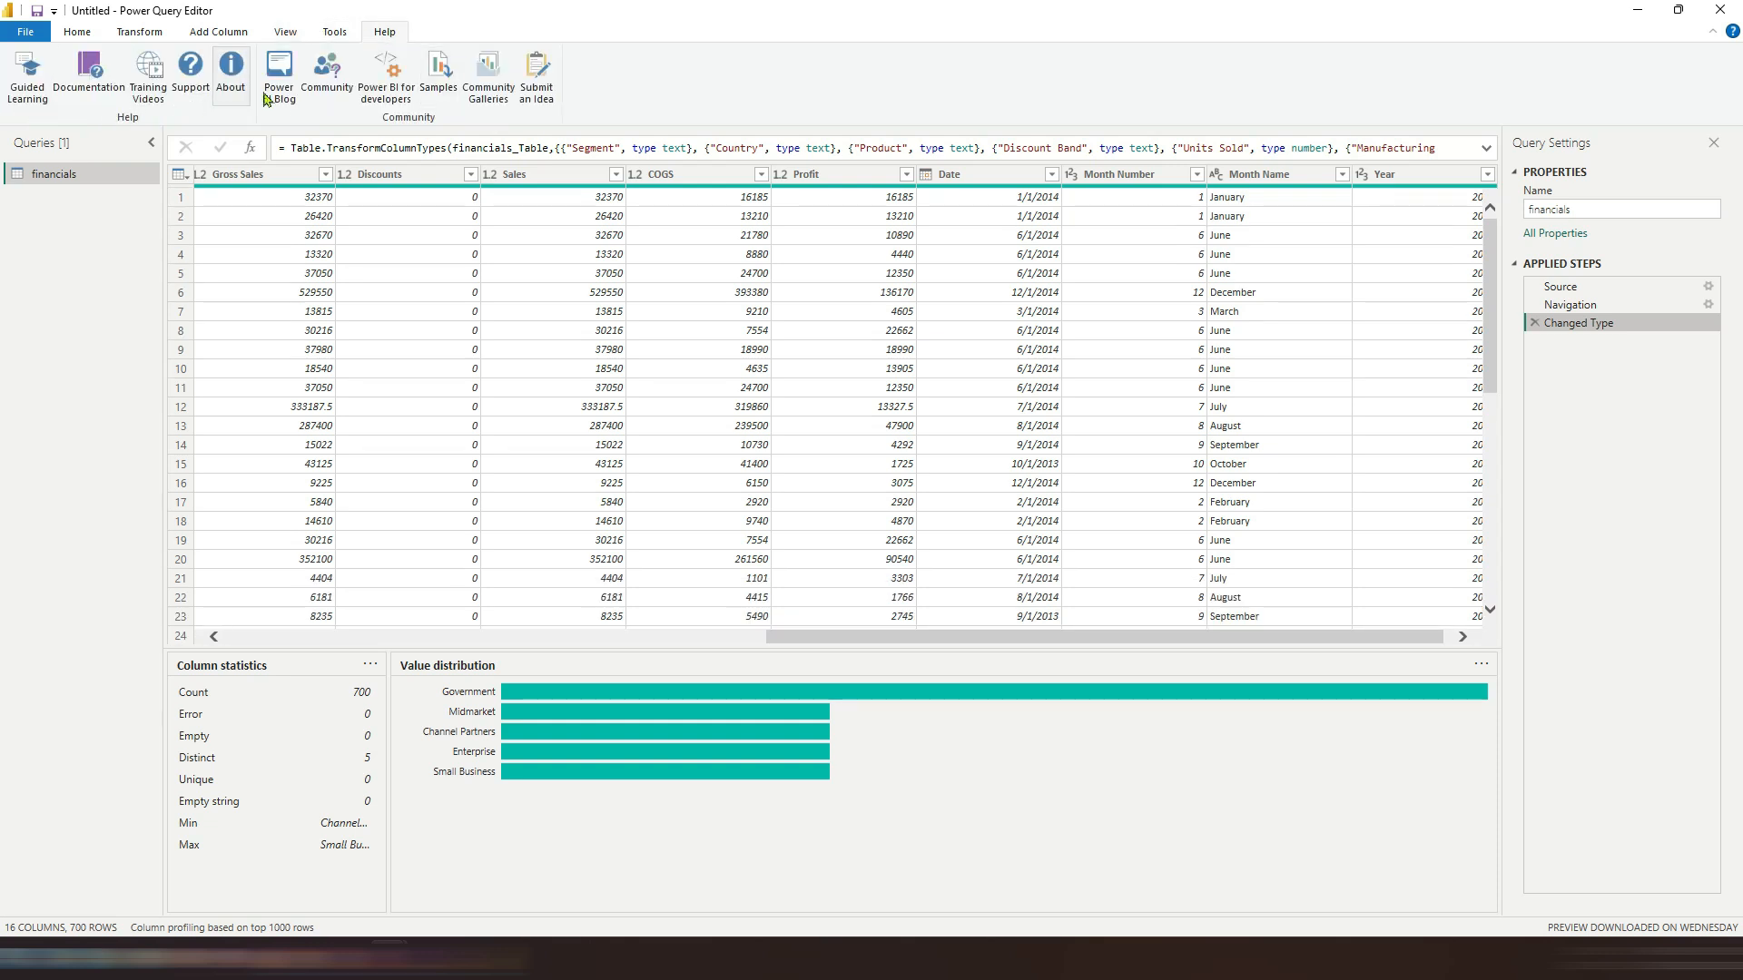
pyautogui.click(78, 33)
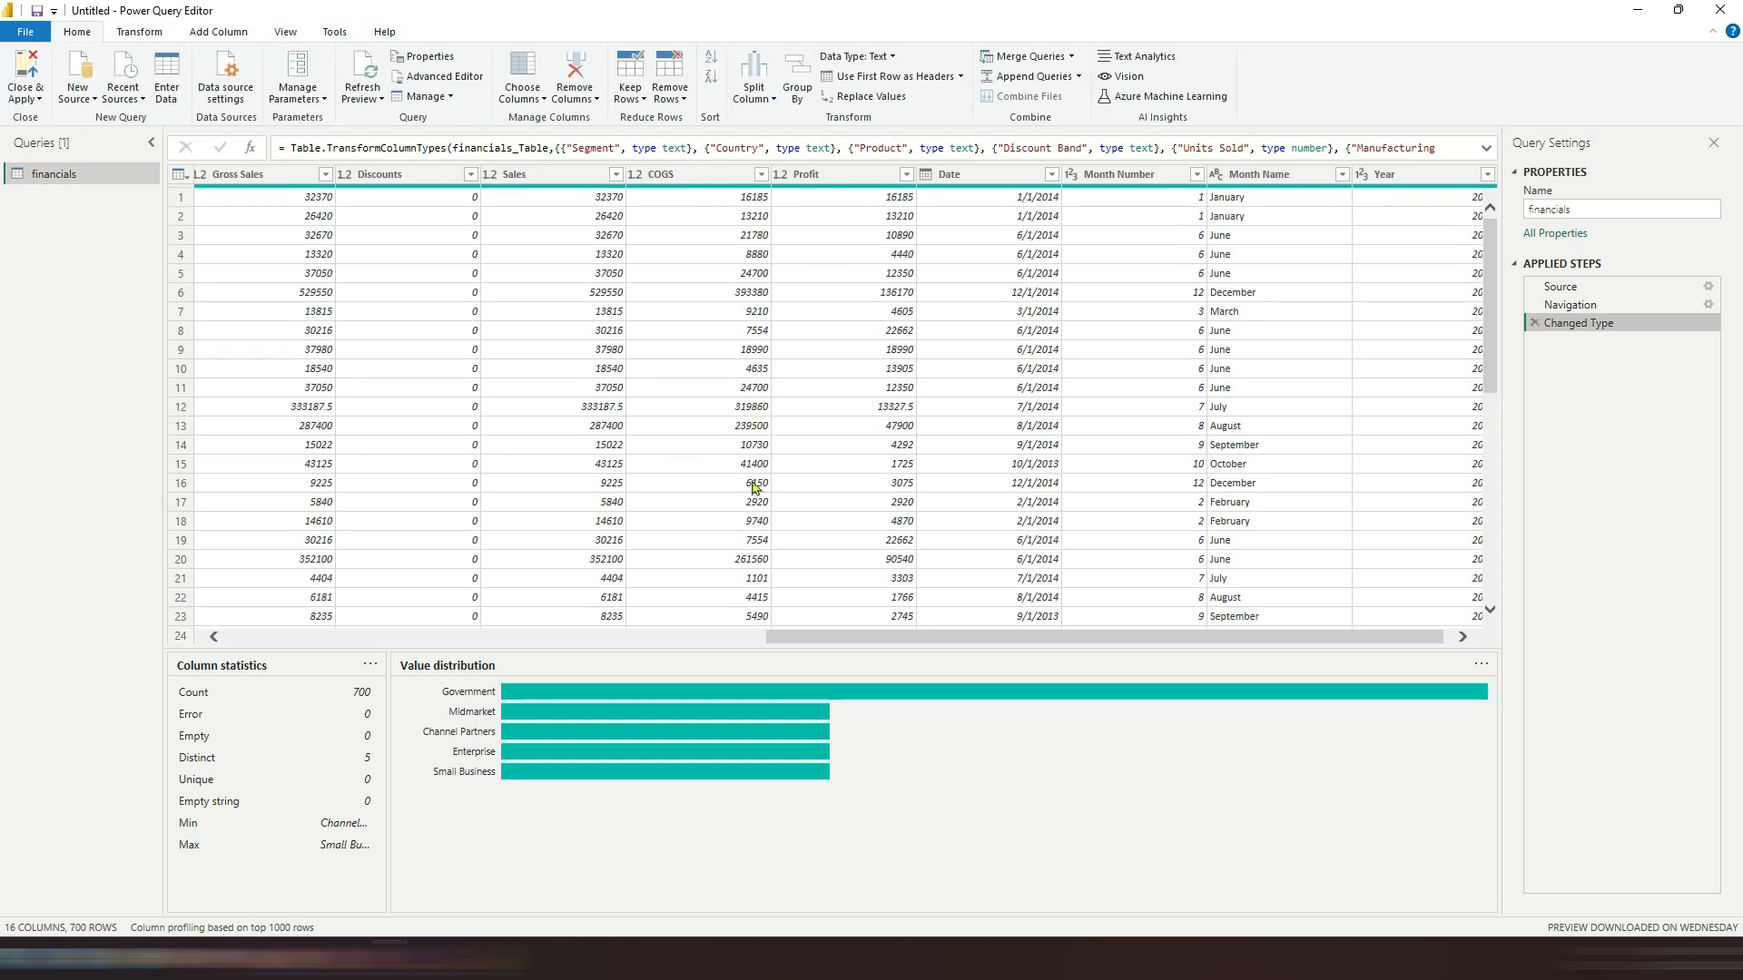
pyautogui.click(285, 32)
pyautogui.click(265, 77)
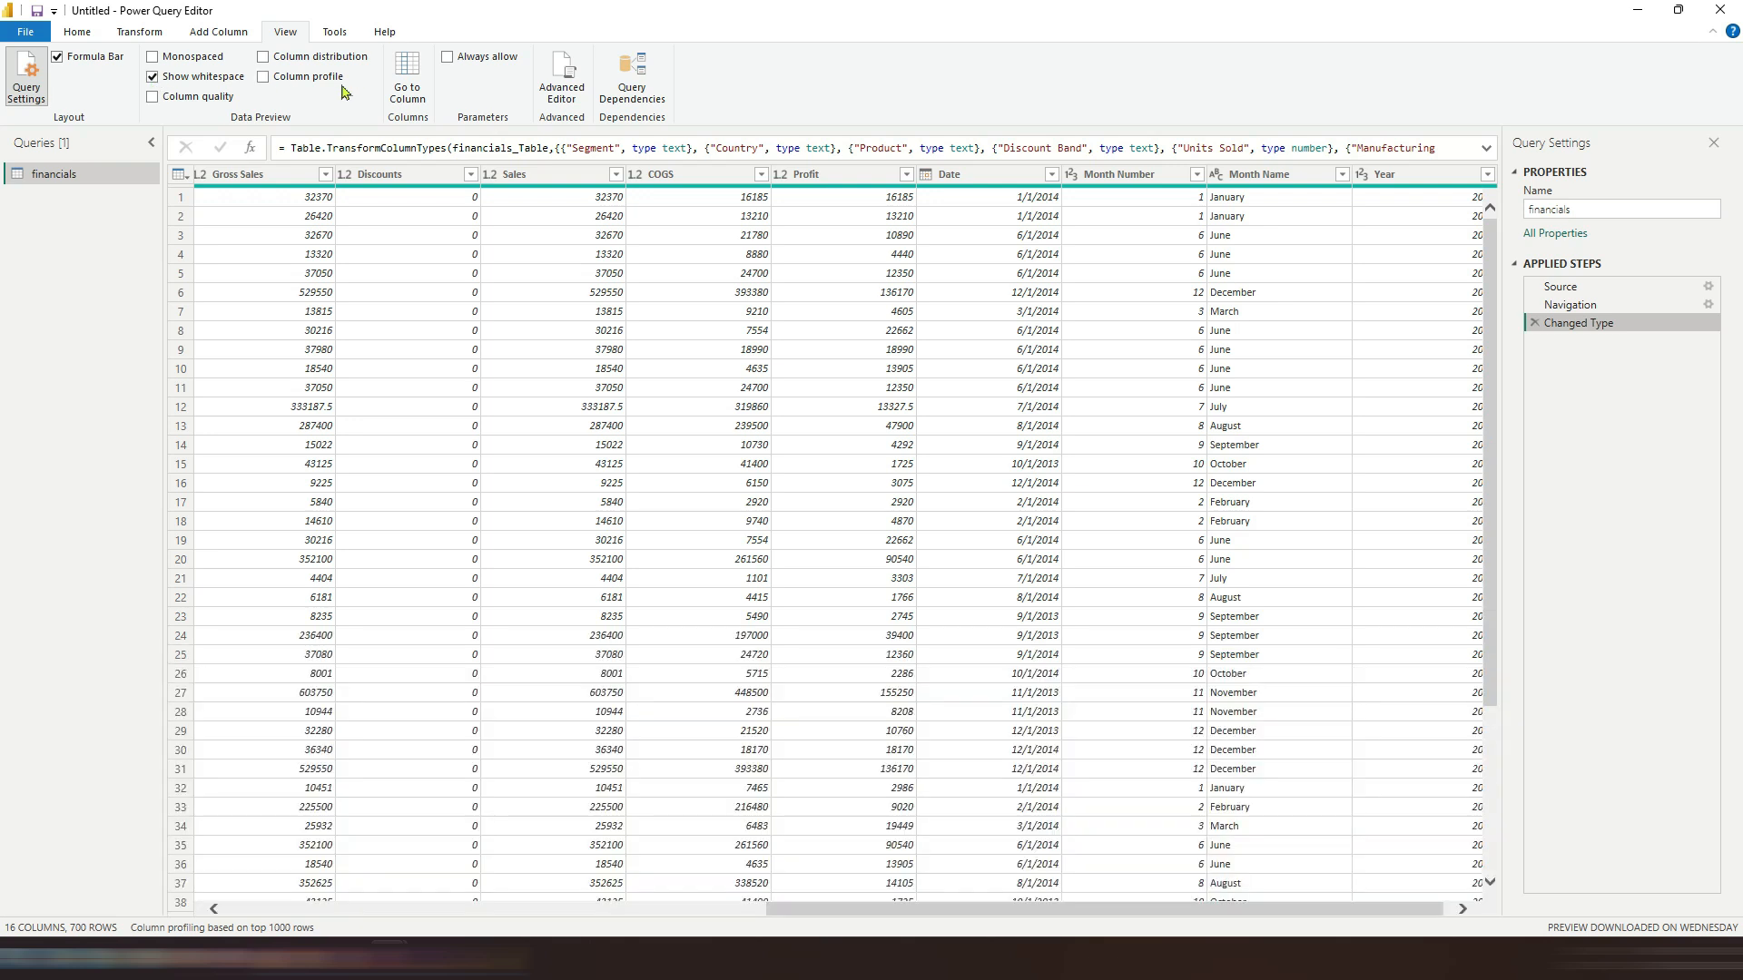
# Step: Select the Gross Sales column and browse the Home and Transform ribbon commands available for it
pyautogui.click(78, 33)
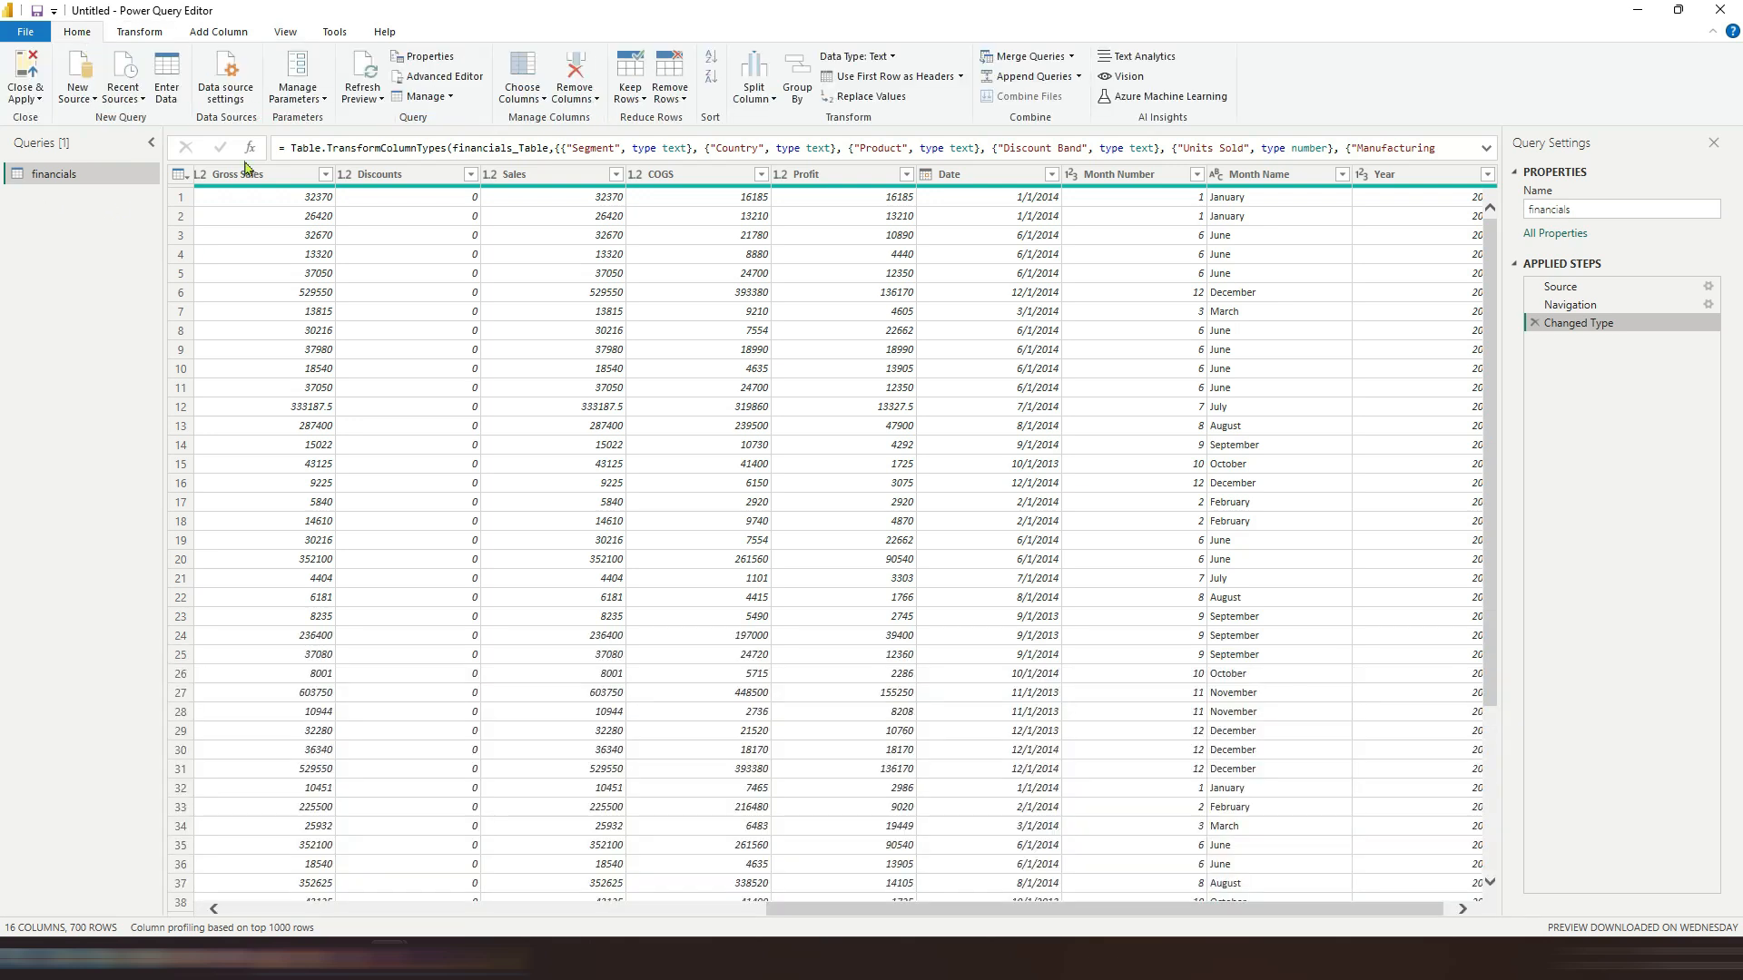
pyautogui.click(288, 177)
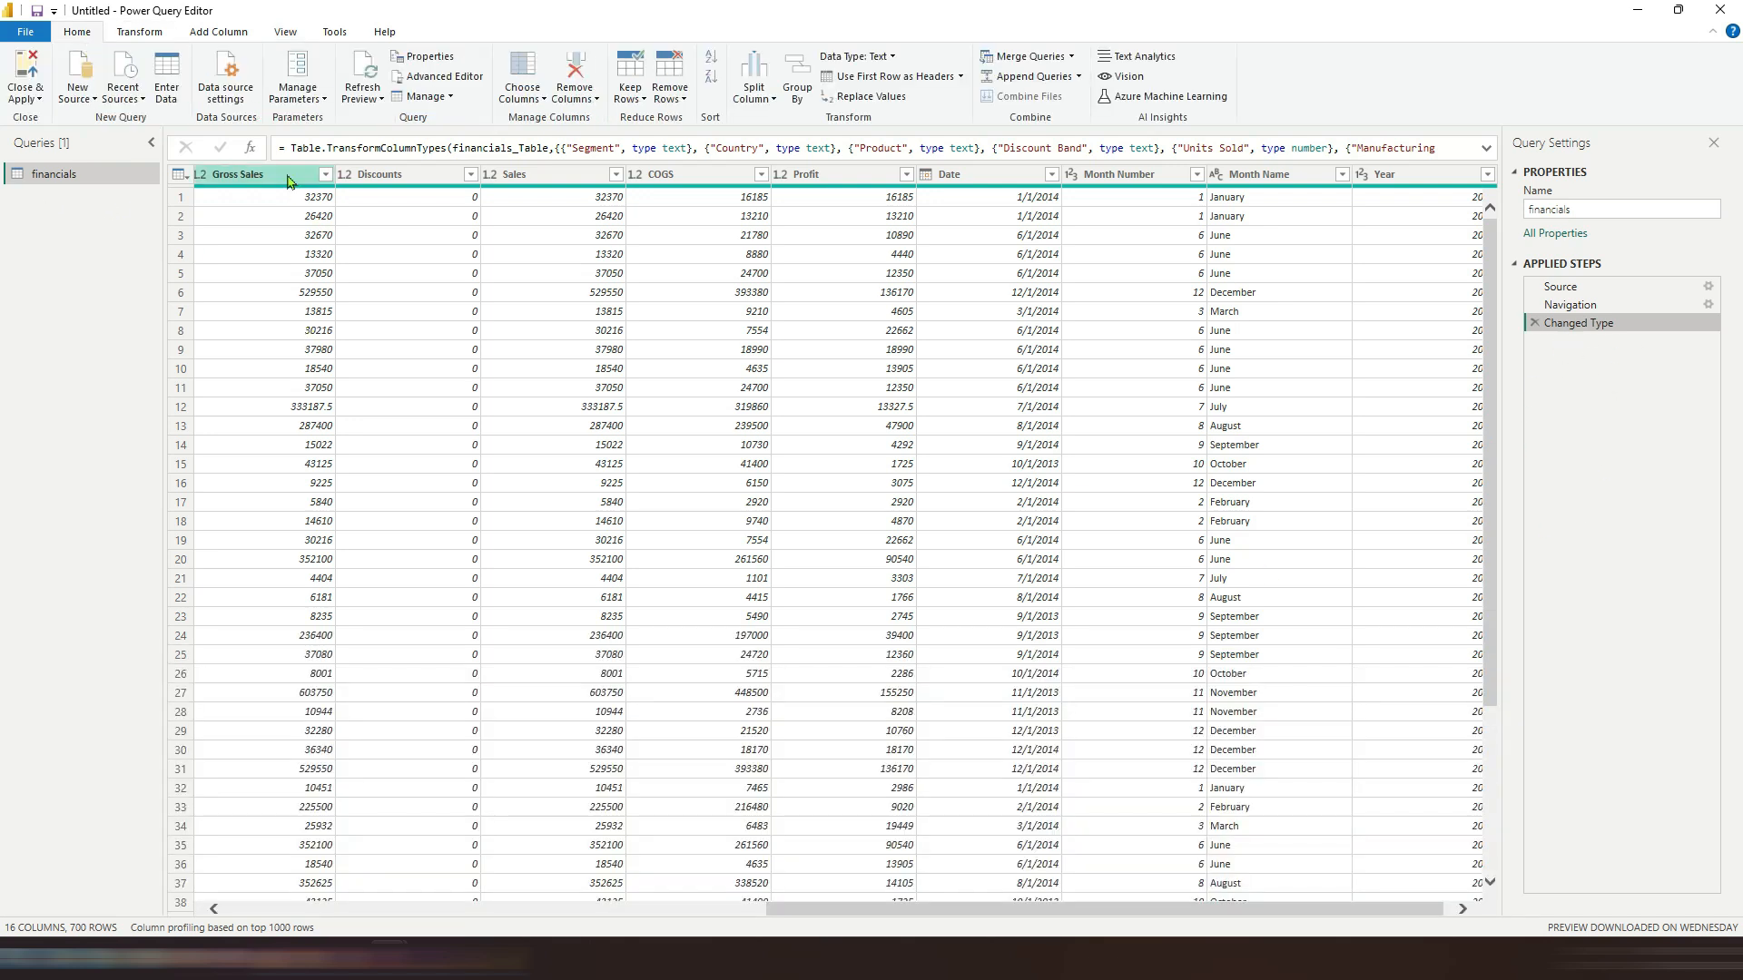
pyautogui.click(141, 33)
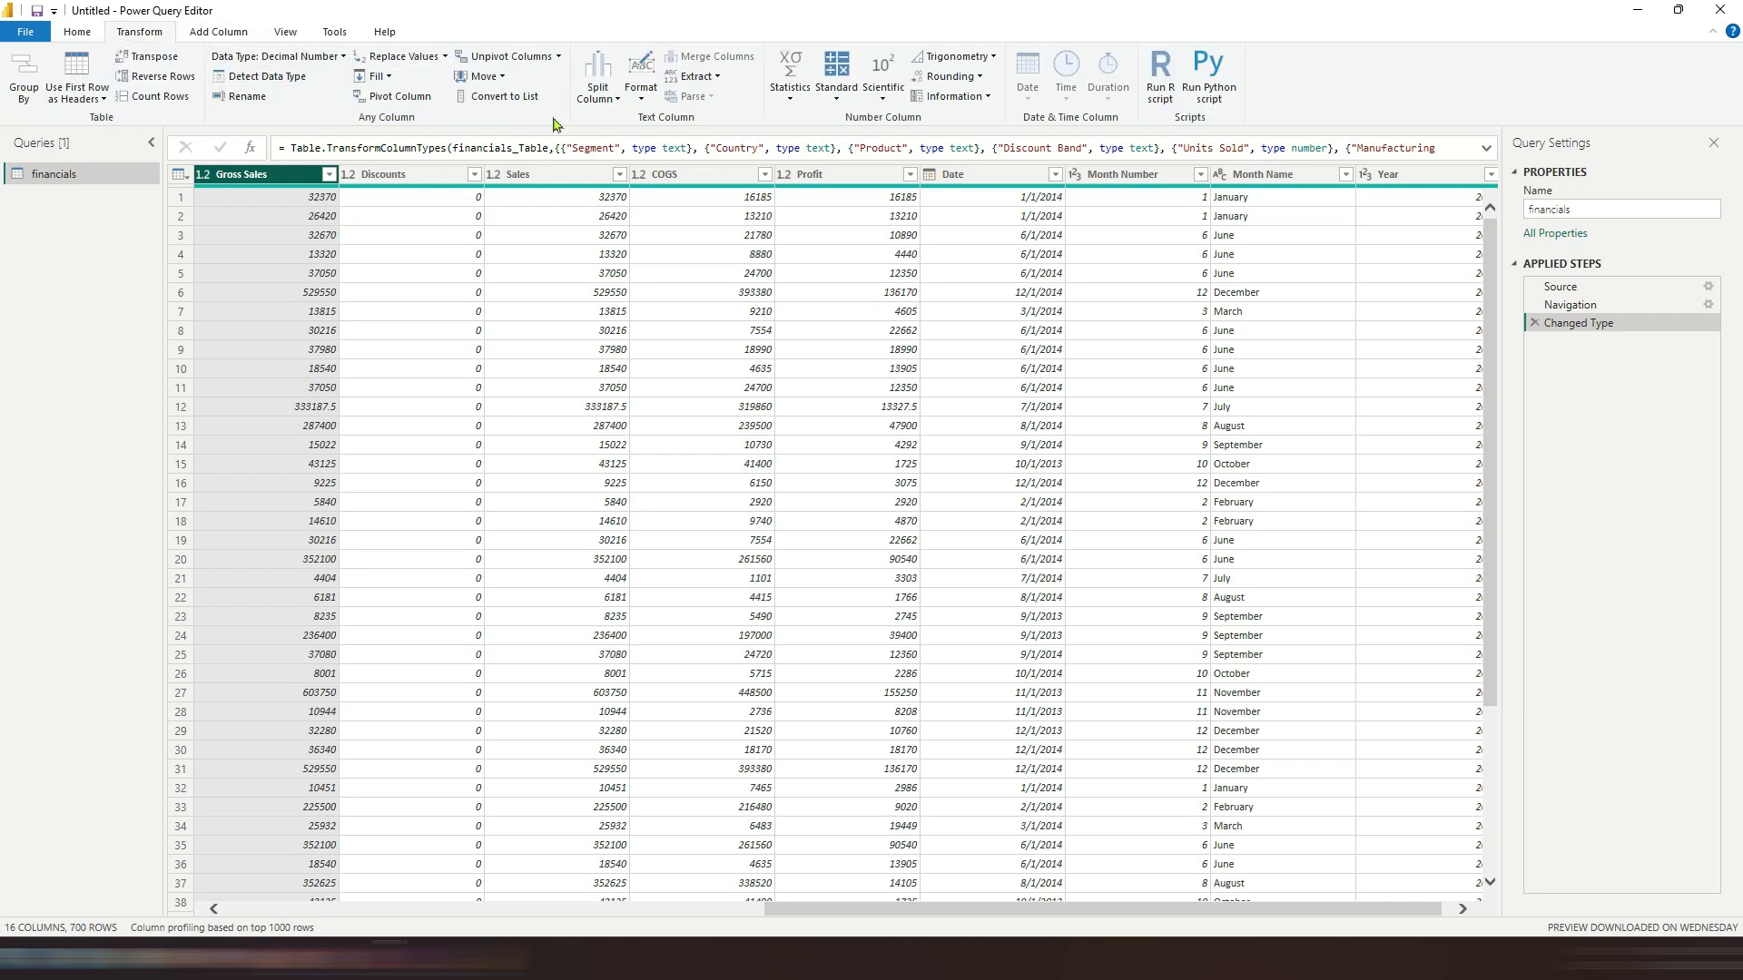
# Step: Open the financials query in the Advanced Editor, review its M code, and cancel out
pyautogui.rightClick(72, 172)
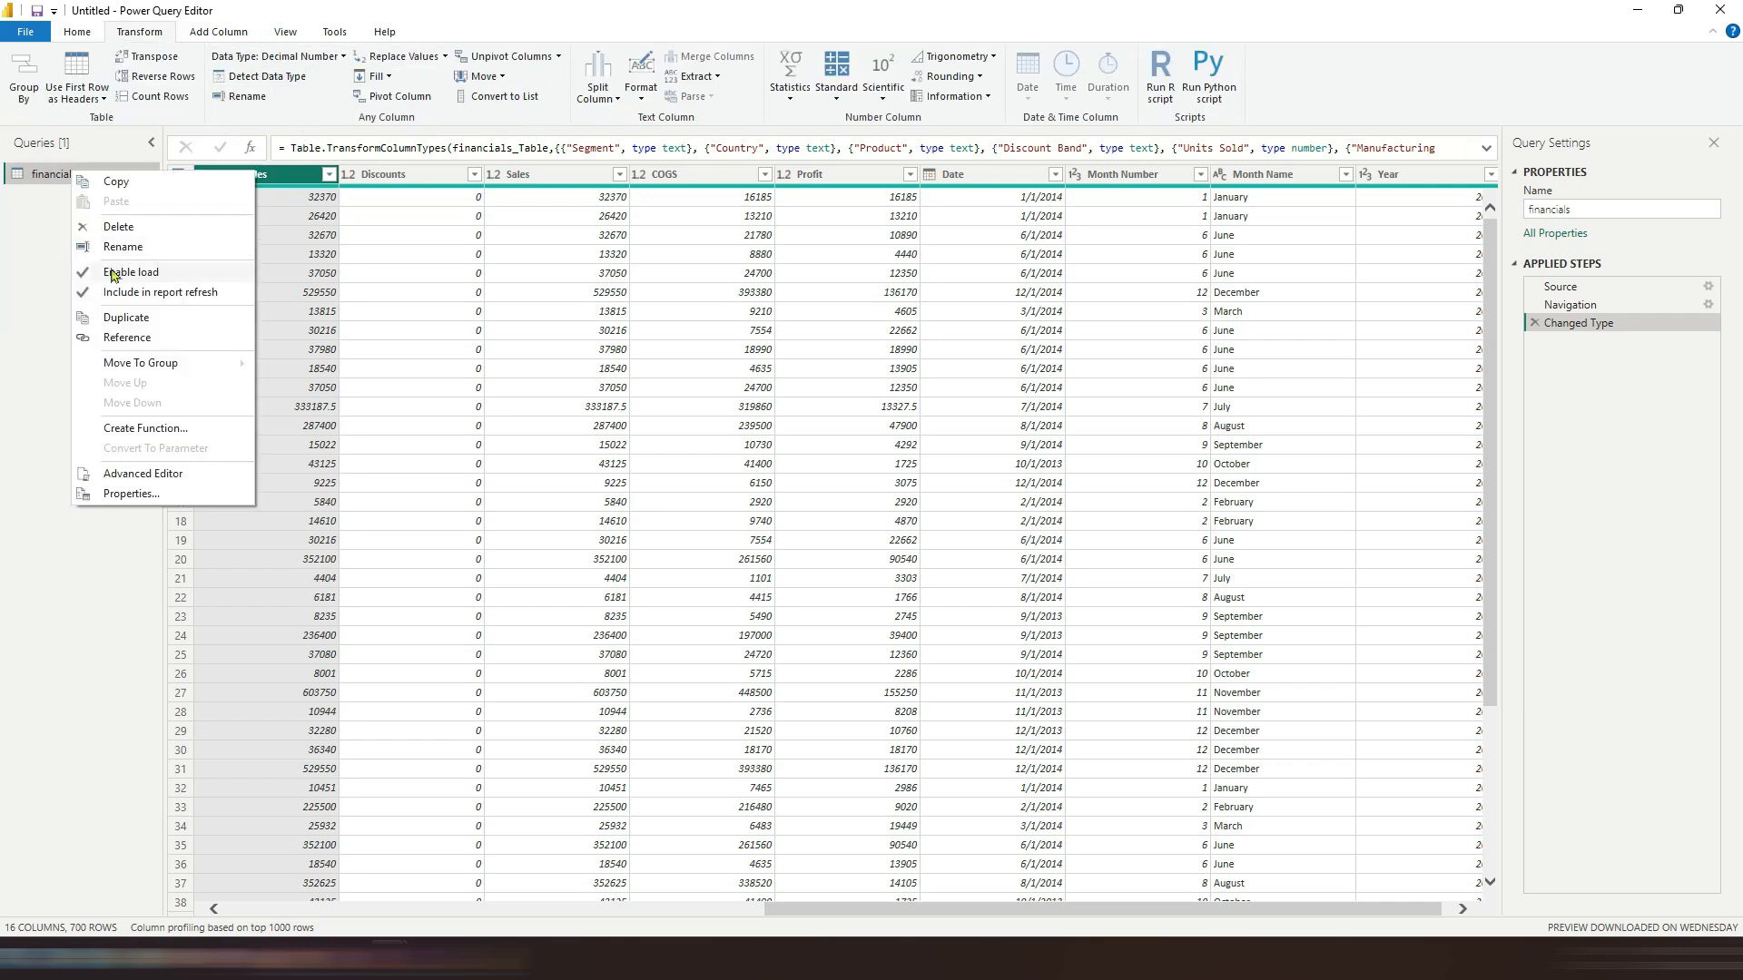
pyautogui.moveTo(126, 371)
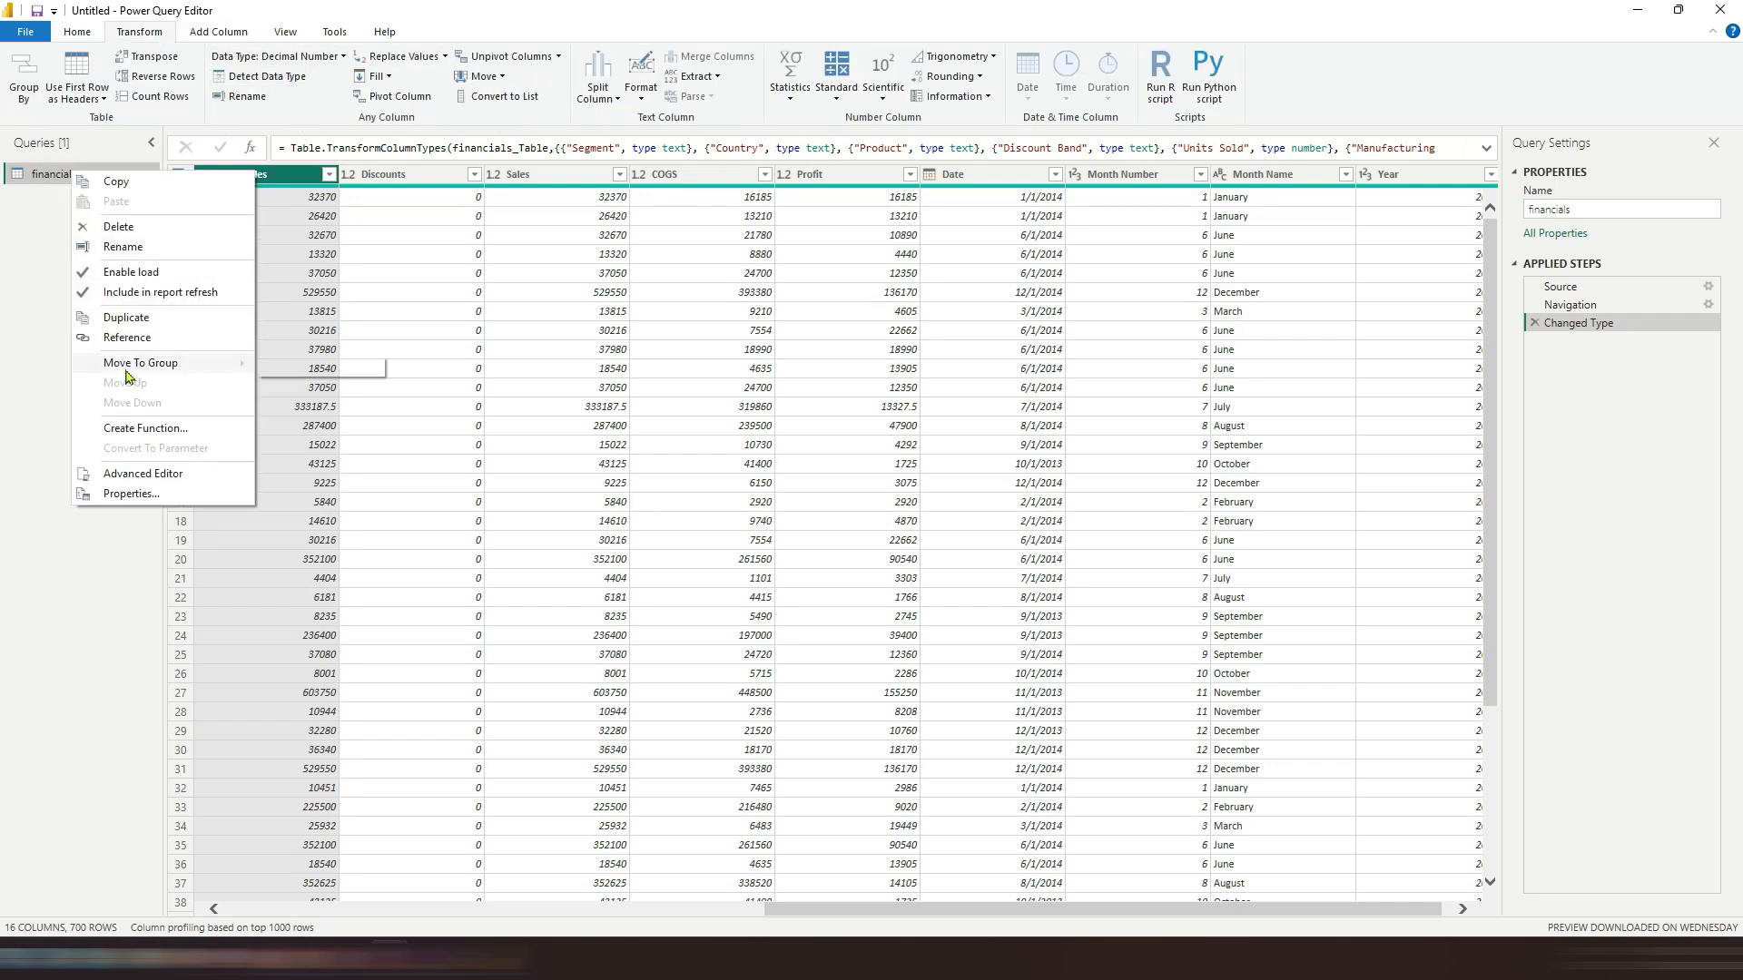
pyautogui.click(138, 474)
pyautogui.moveTo(482, 270); pyautogui.dragTo(339, 193)
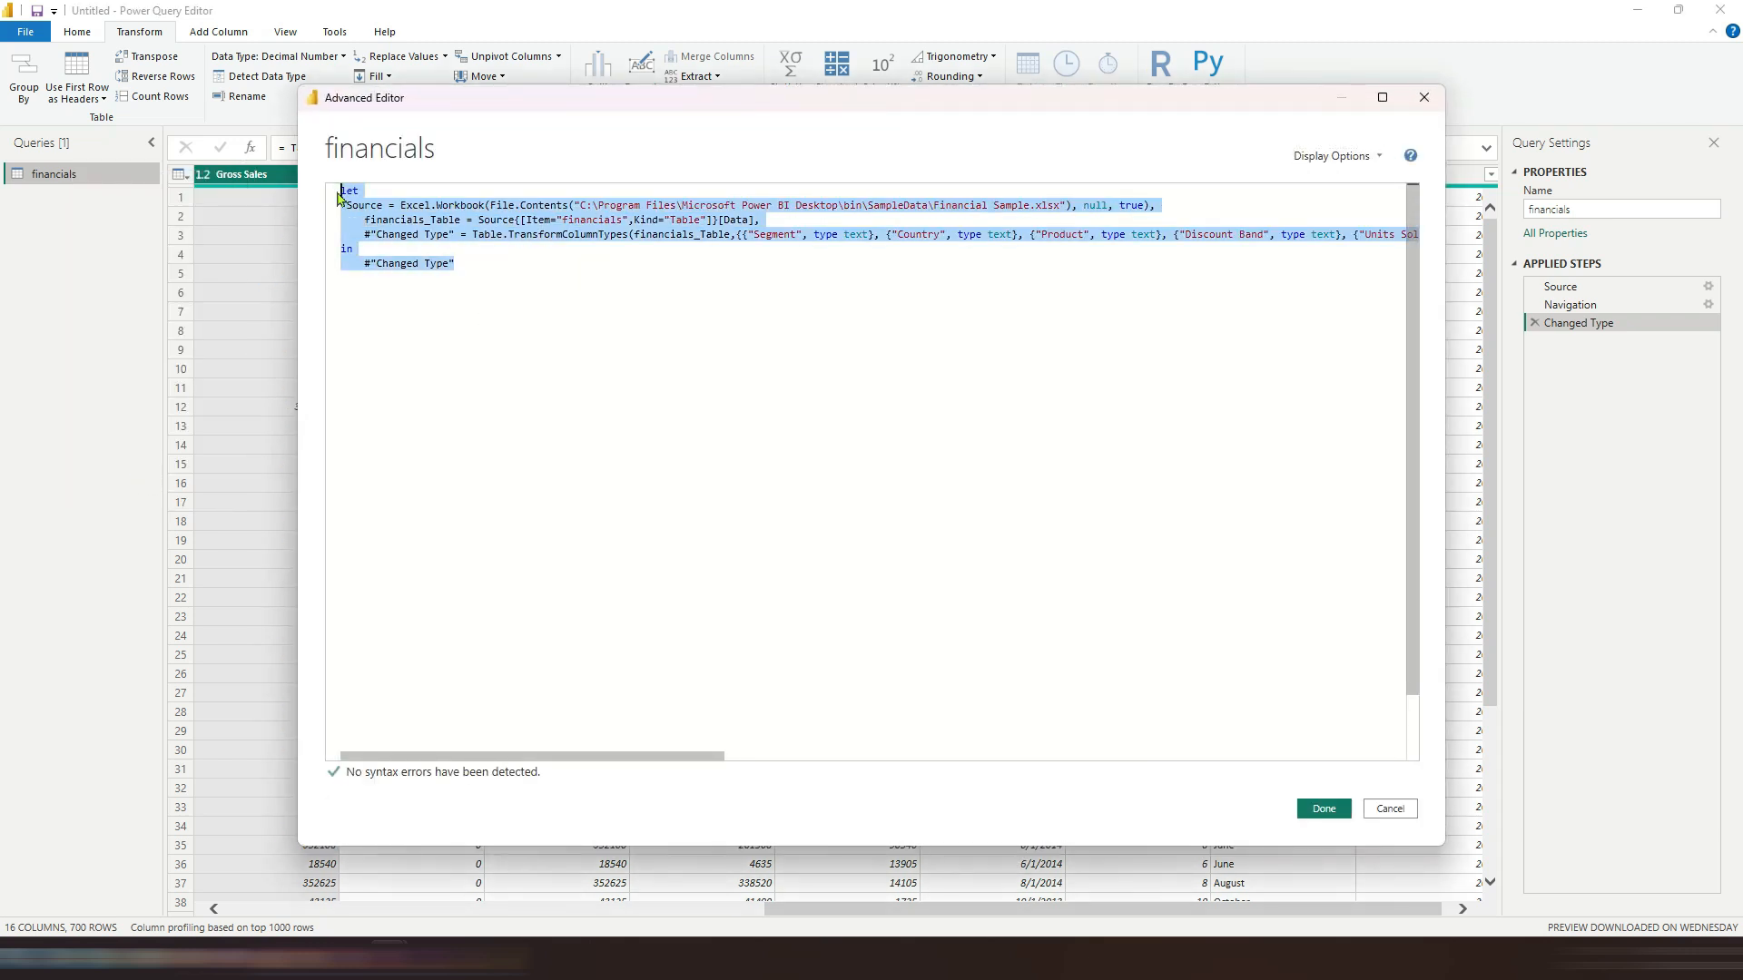
pyautogui.click(720, 251)
pyautogui.moveTo(581, 218); pyautogui.dragTo(1069, 203)
pyautogui.click(819, 207)
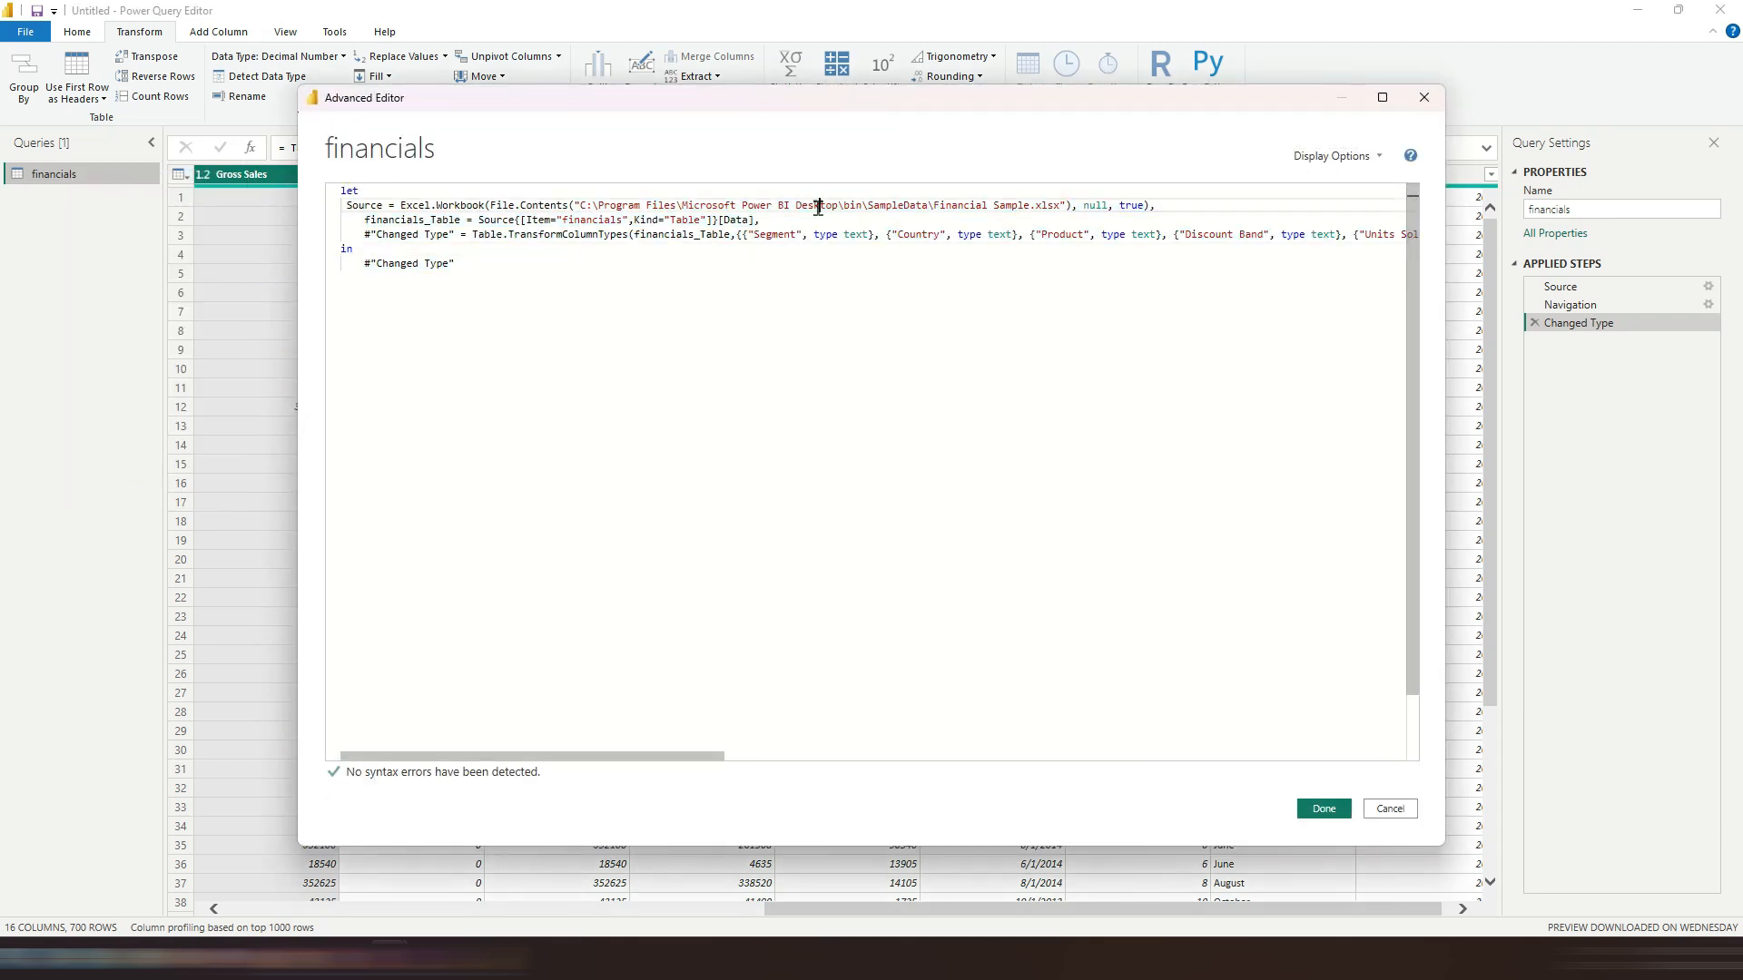
pyautogui.click(1386, 808)
# Step: Add a new blank query and then delete it from the queries list
pyautogui.rightClick(121, 241)
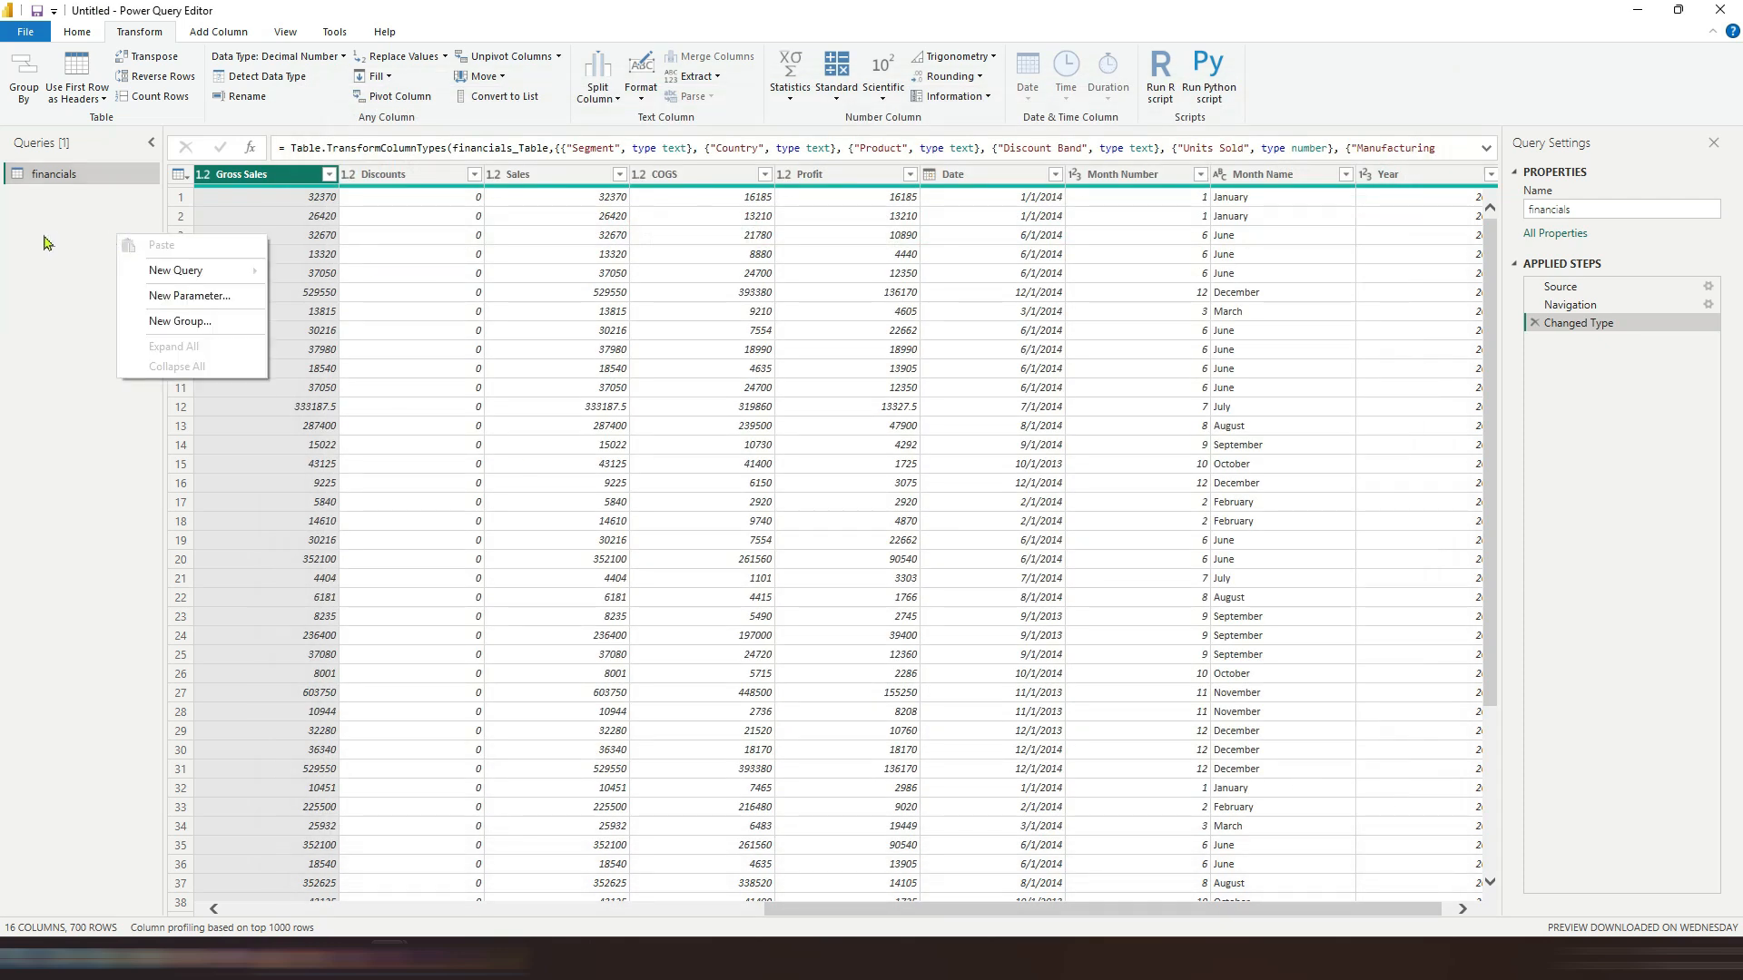
pyautogui.moveTo(190, 272)
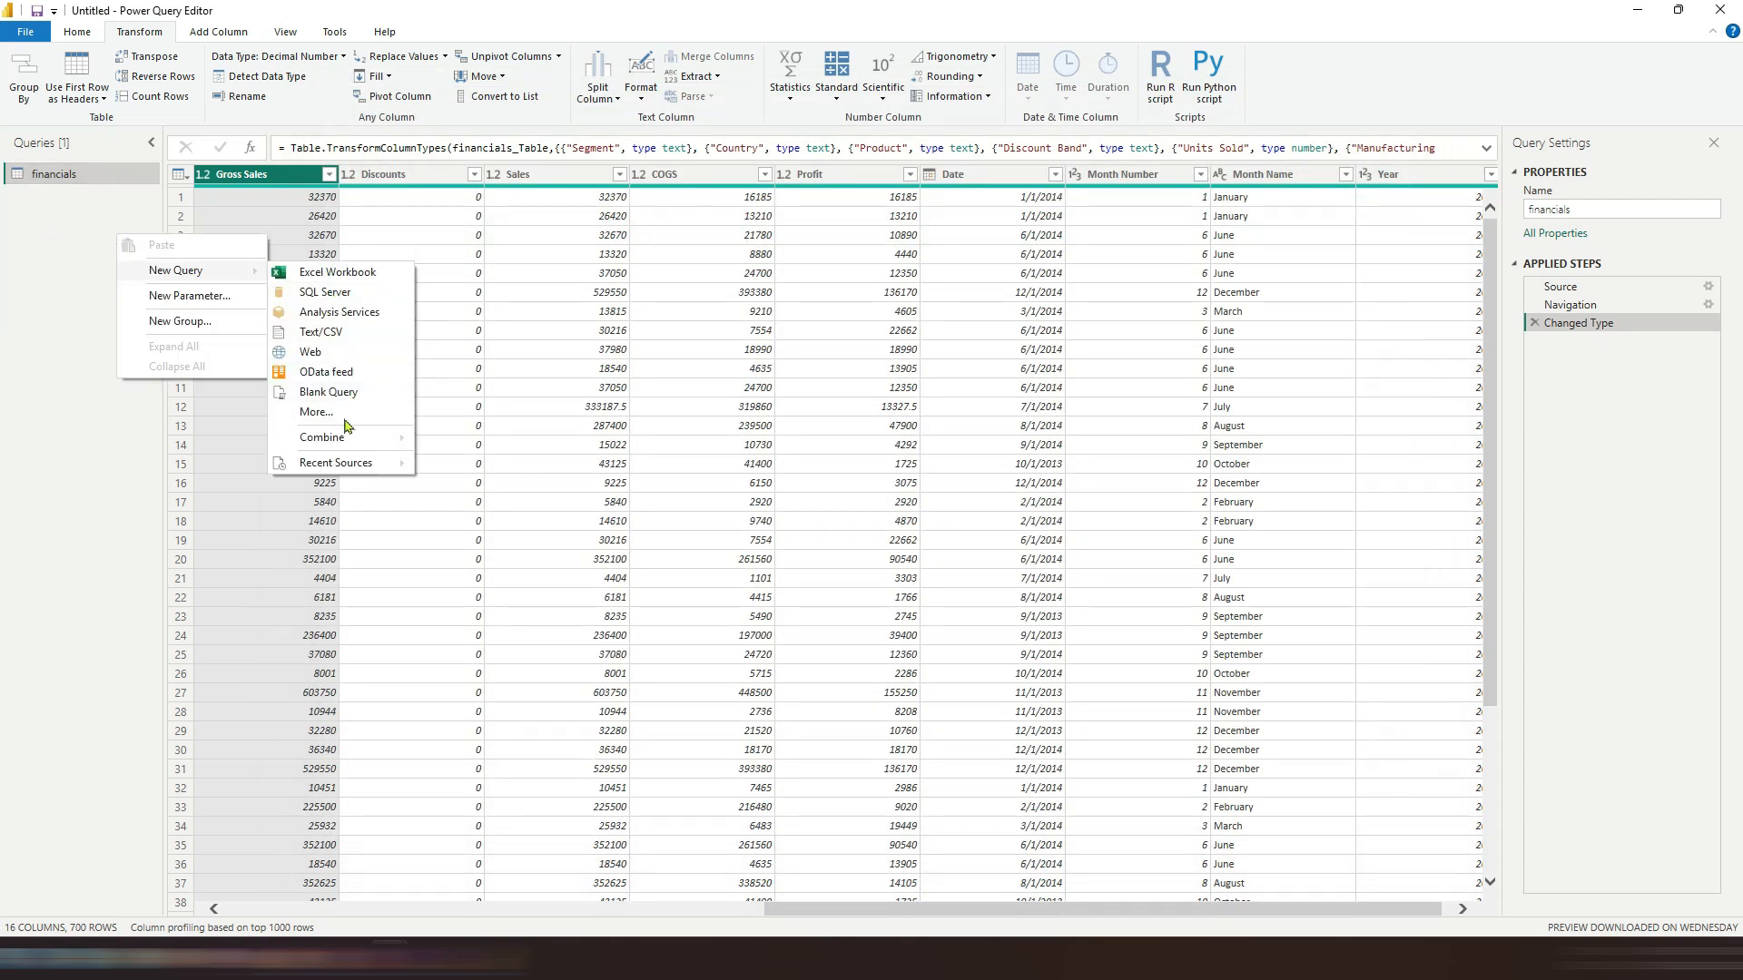
pyautogui.click(327, 392)
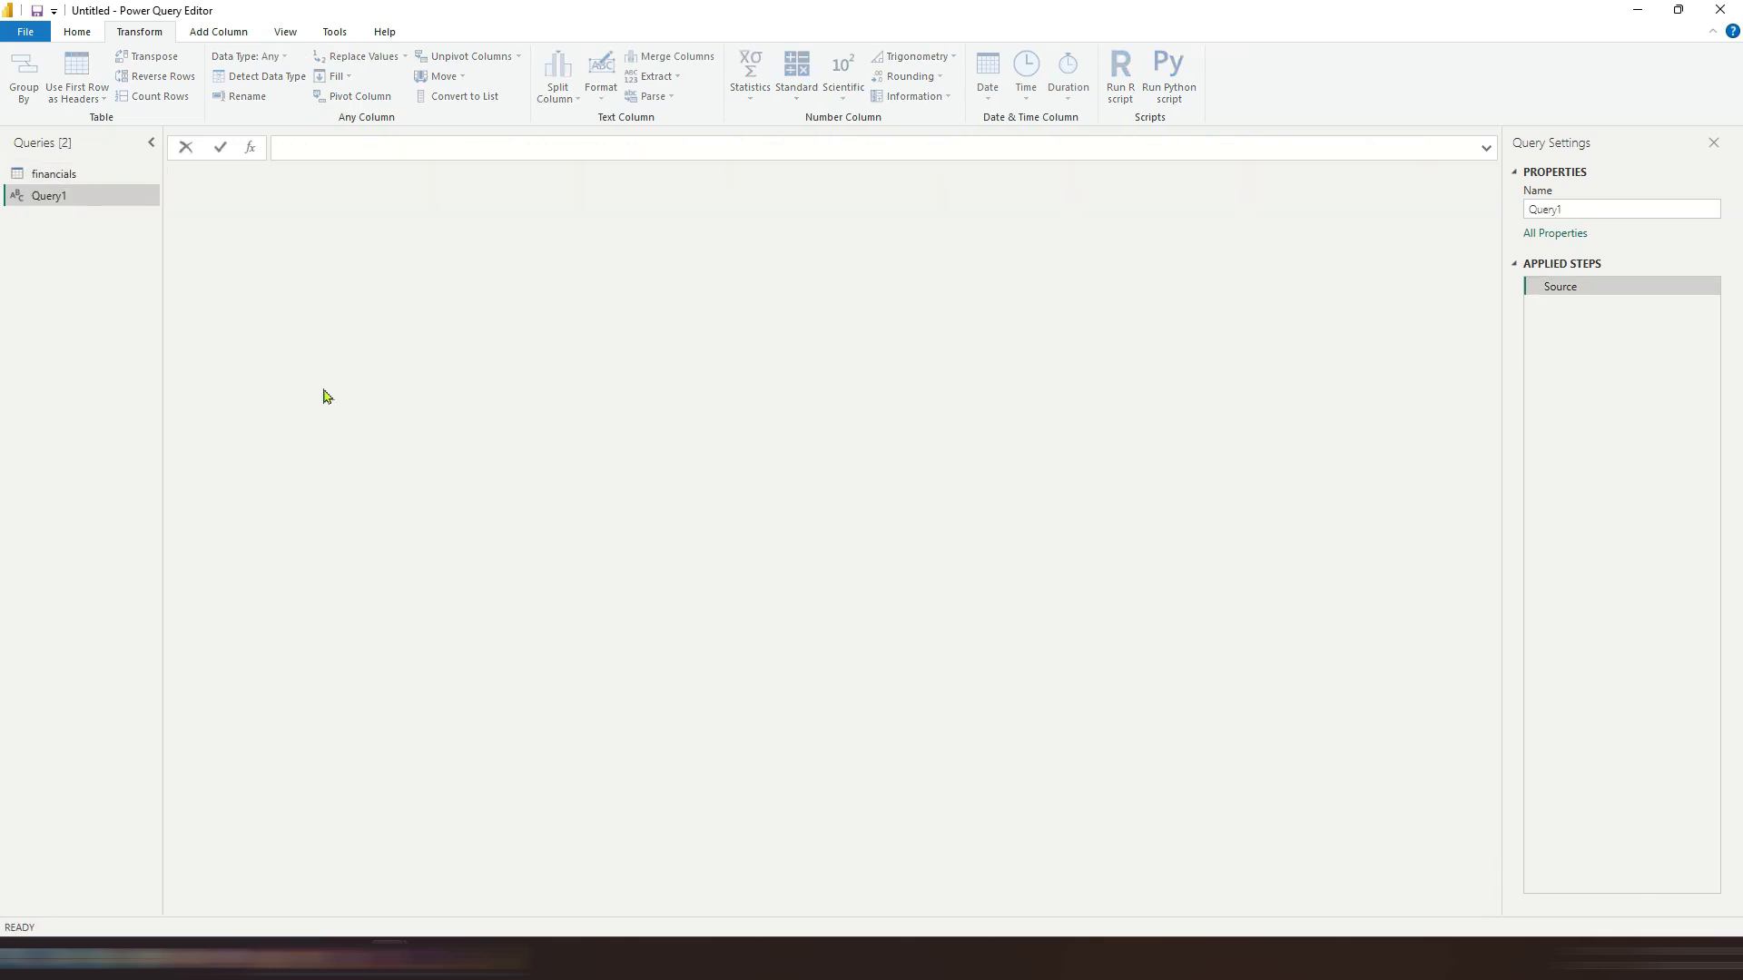
pyautogui.rightClick(105, 201)
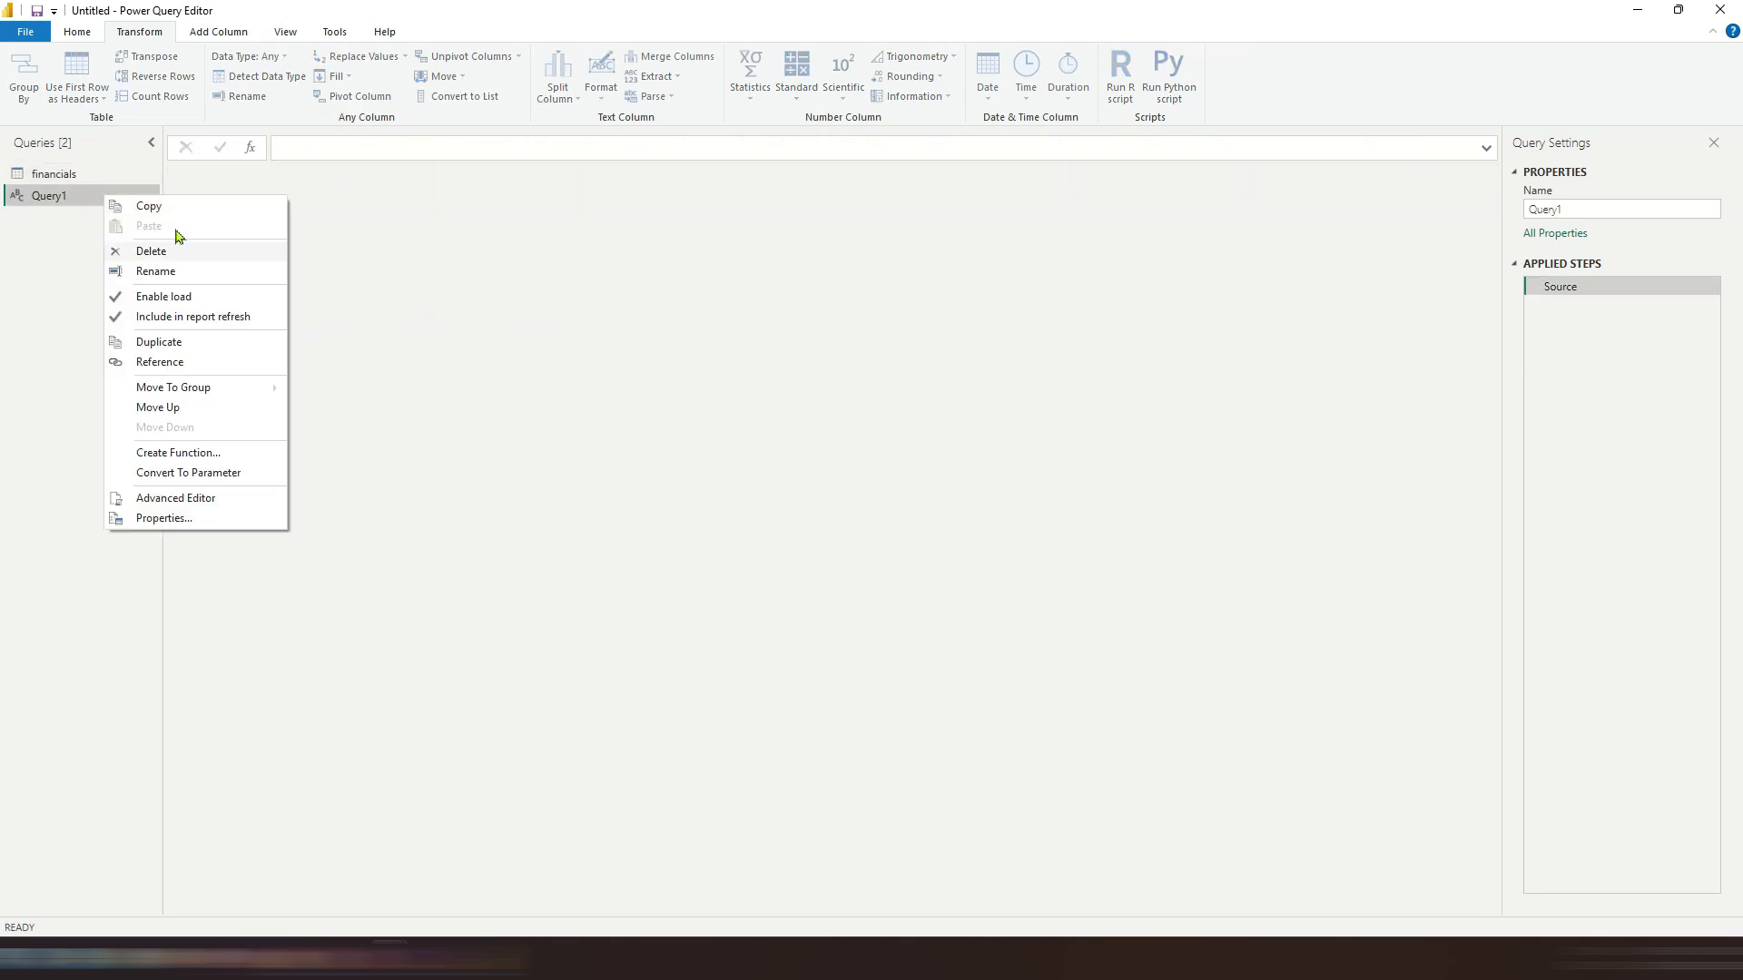
pyautogui.click(148, 252)
pyautogui.press('Escape')
# Step: Select the financials query and close the Power Query Editor, applying the changes
pyautogui.click(54, 174)
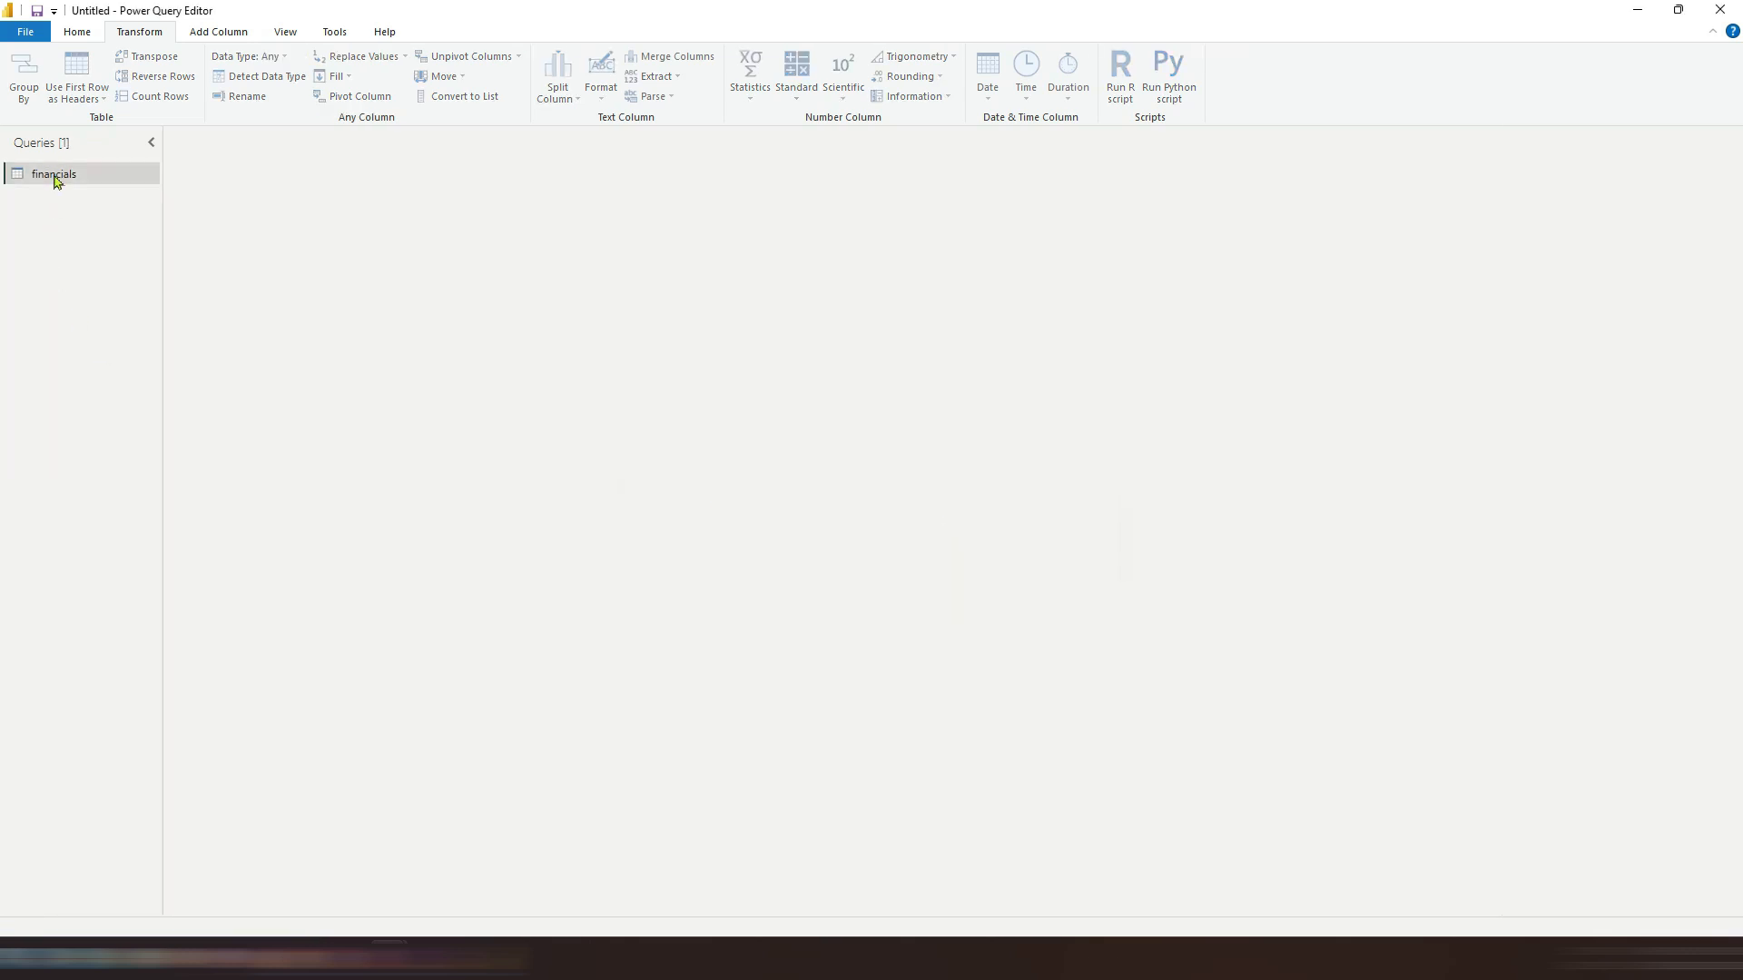
pyautogui.click(88, 33)
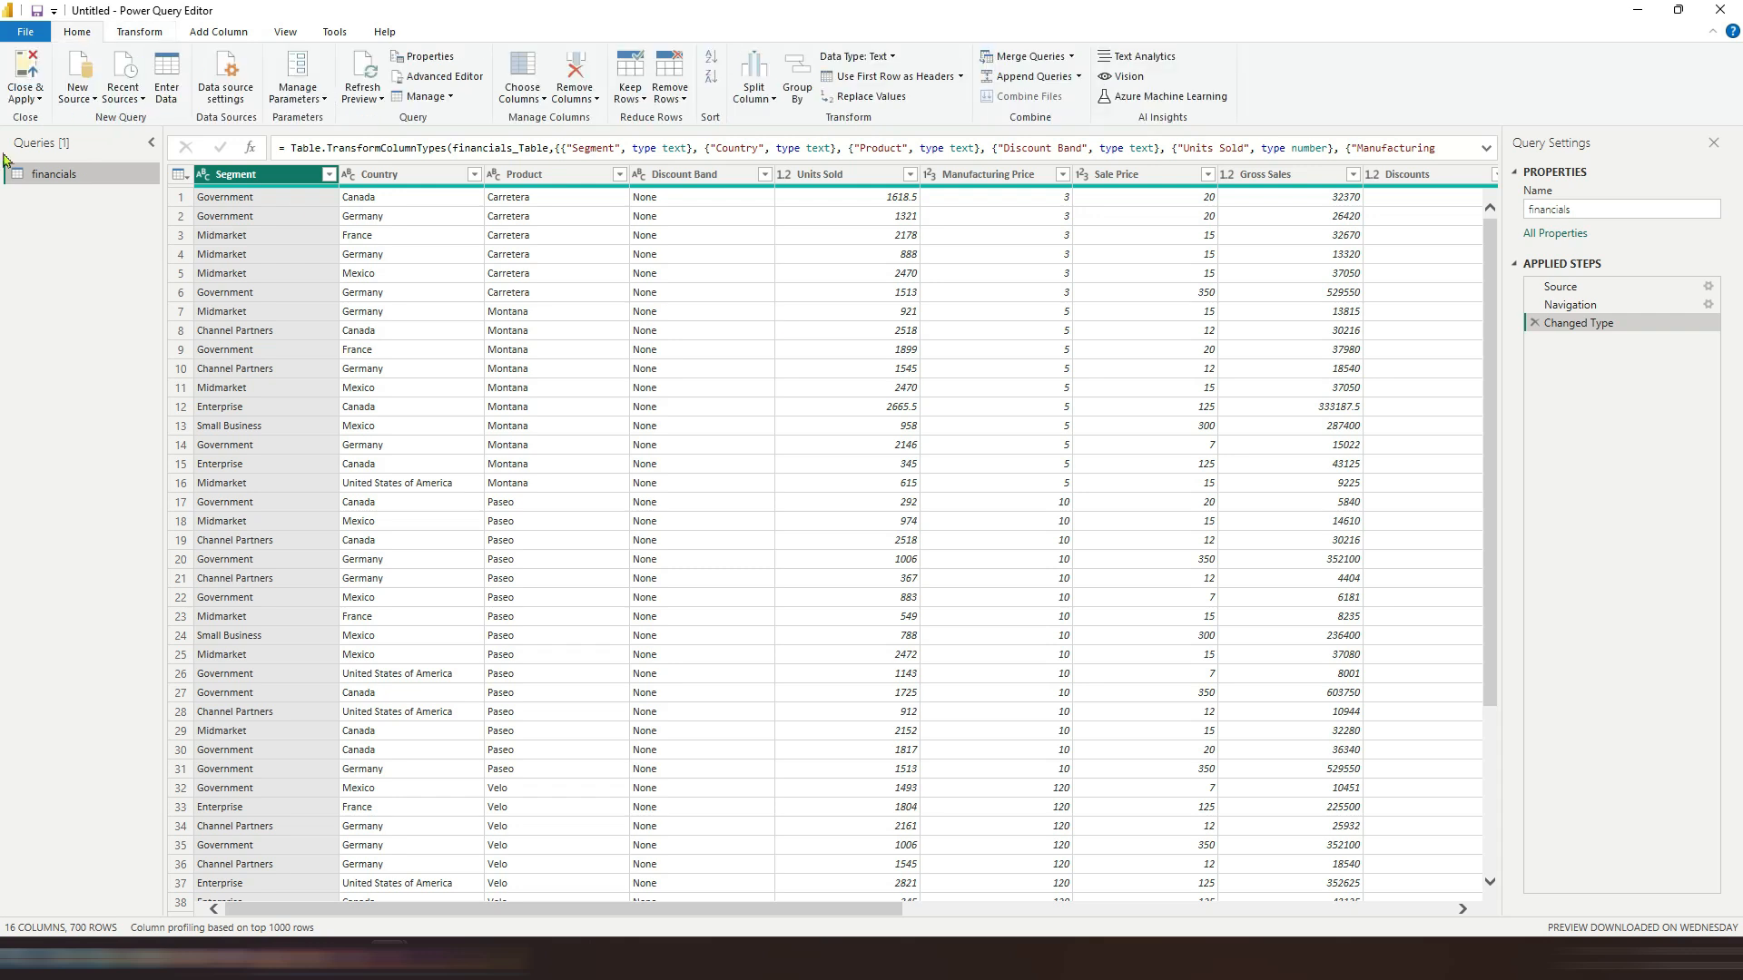
pyautogui.click(25, 91)
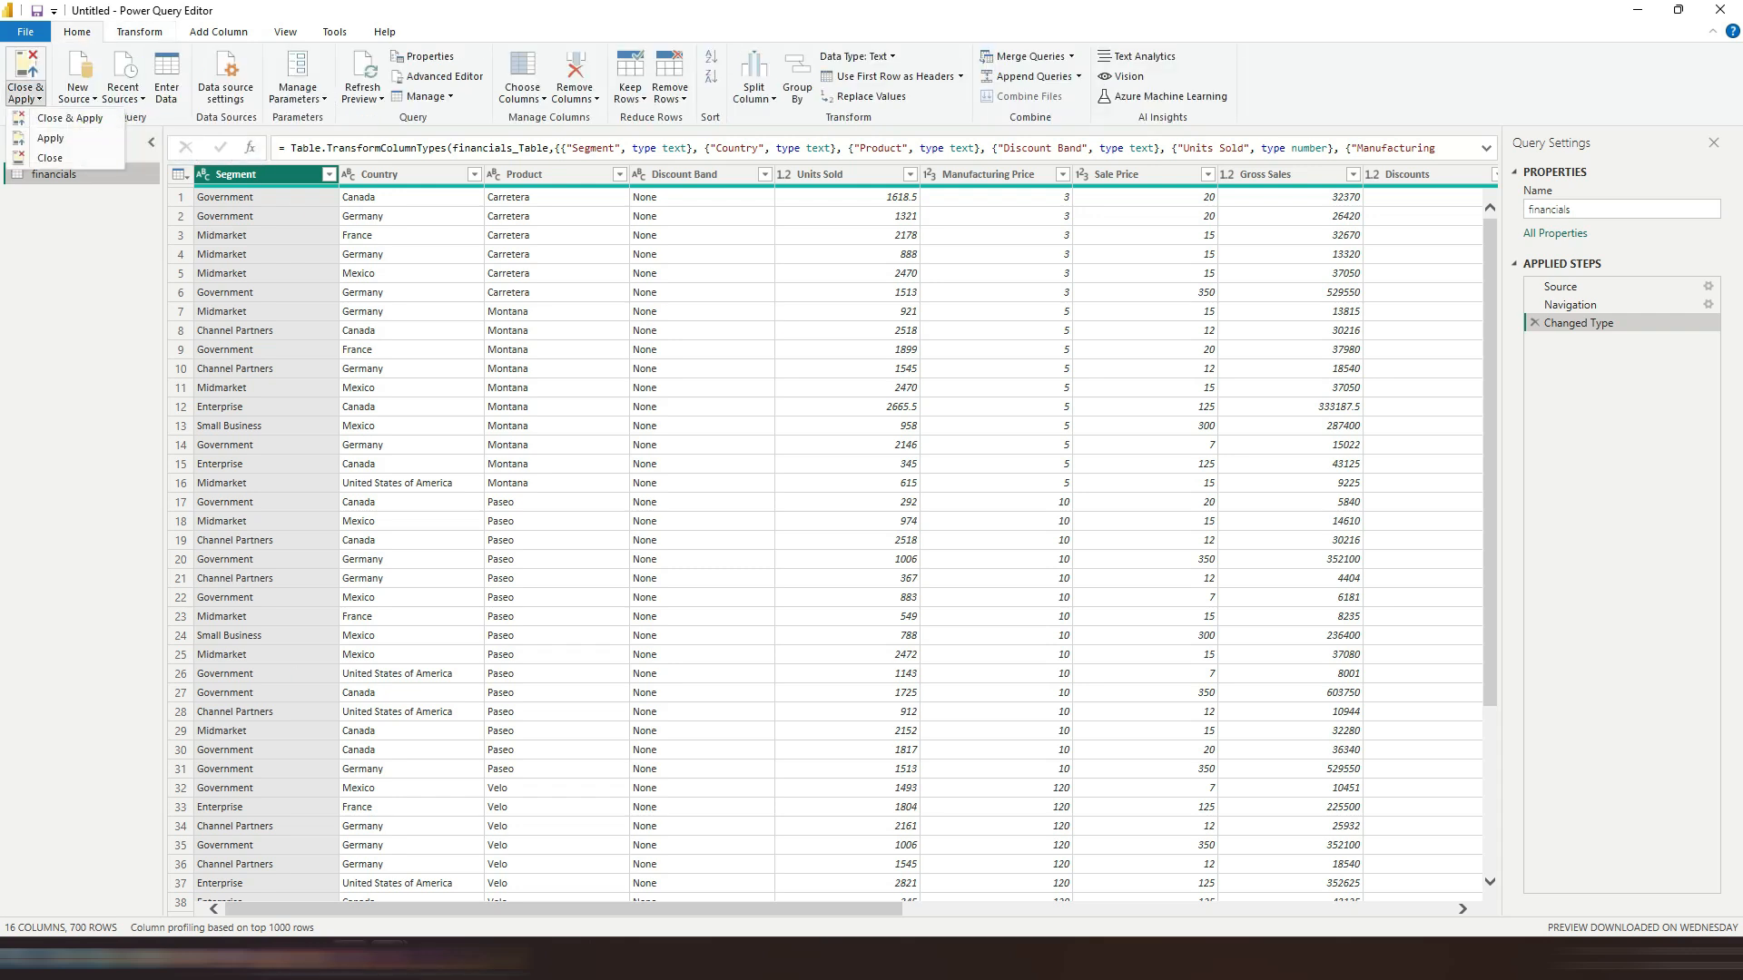
pyautogui.click(69, 118)
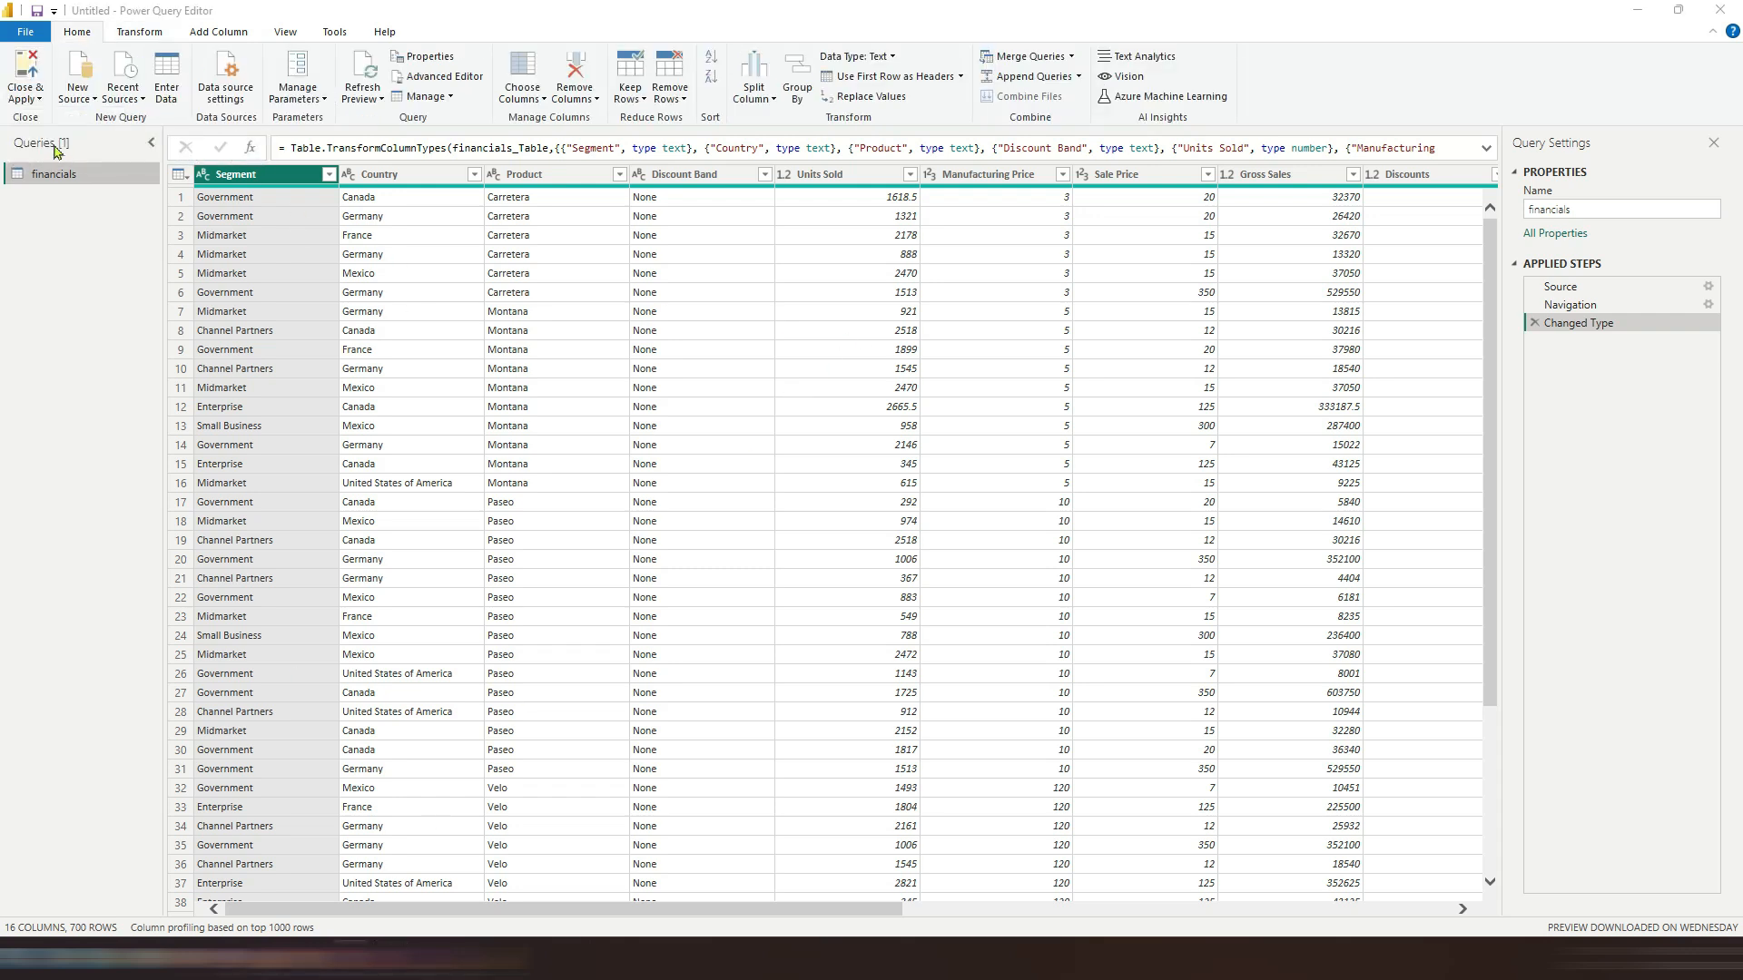
pyautogui.click(27, 95)
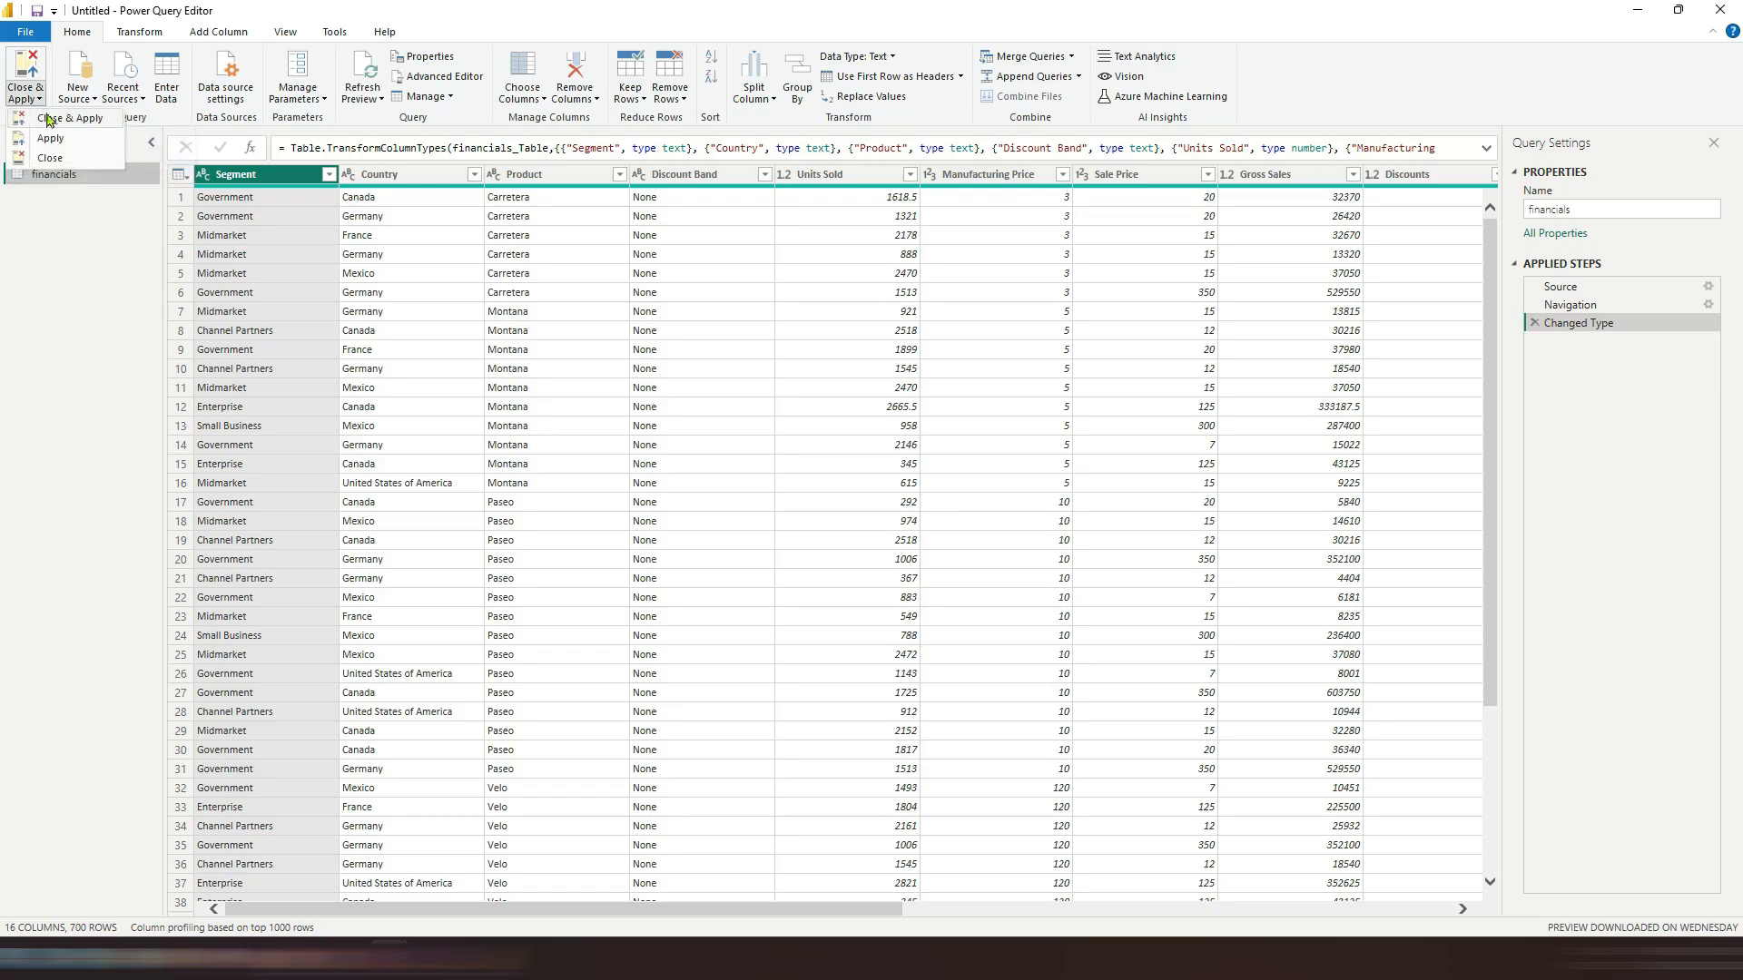
pyautogui.click(50, 120)
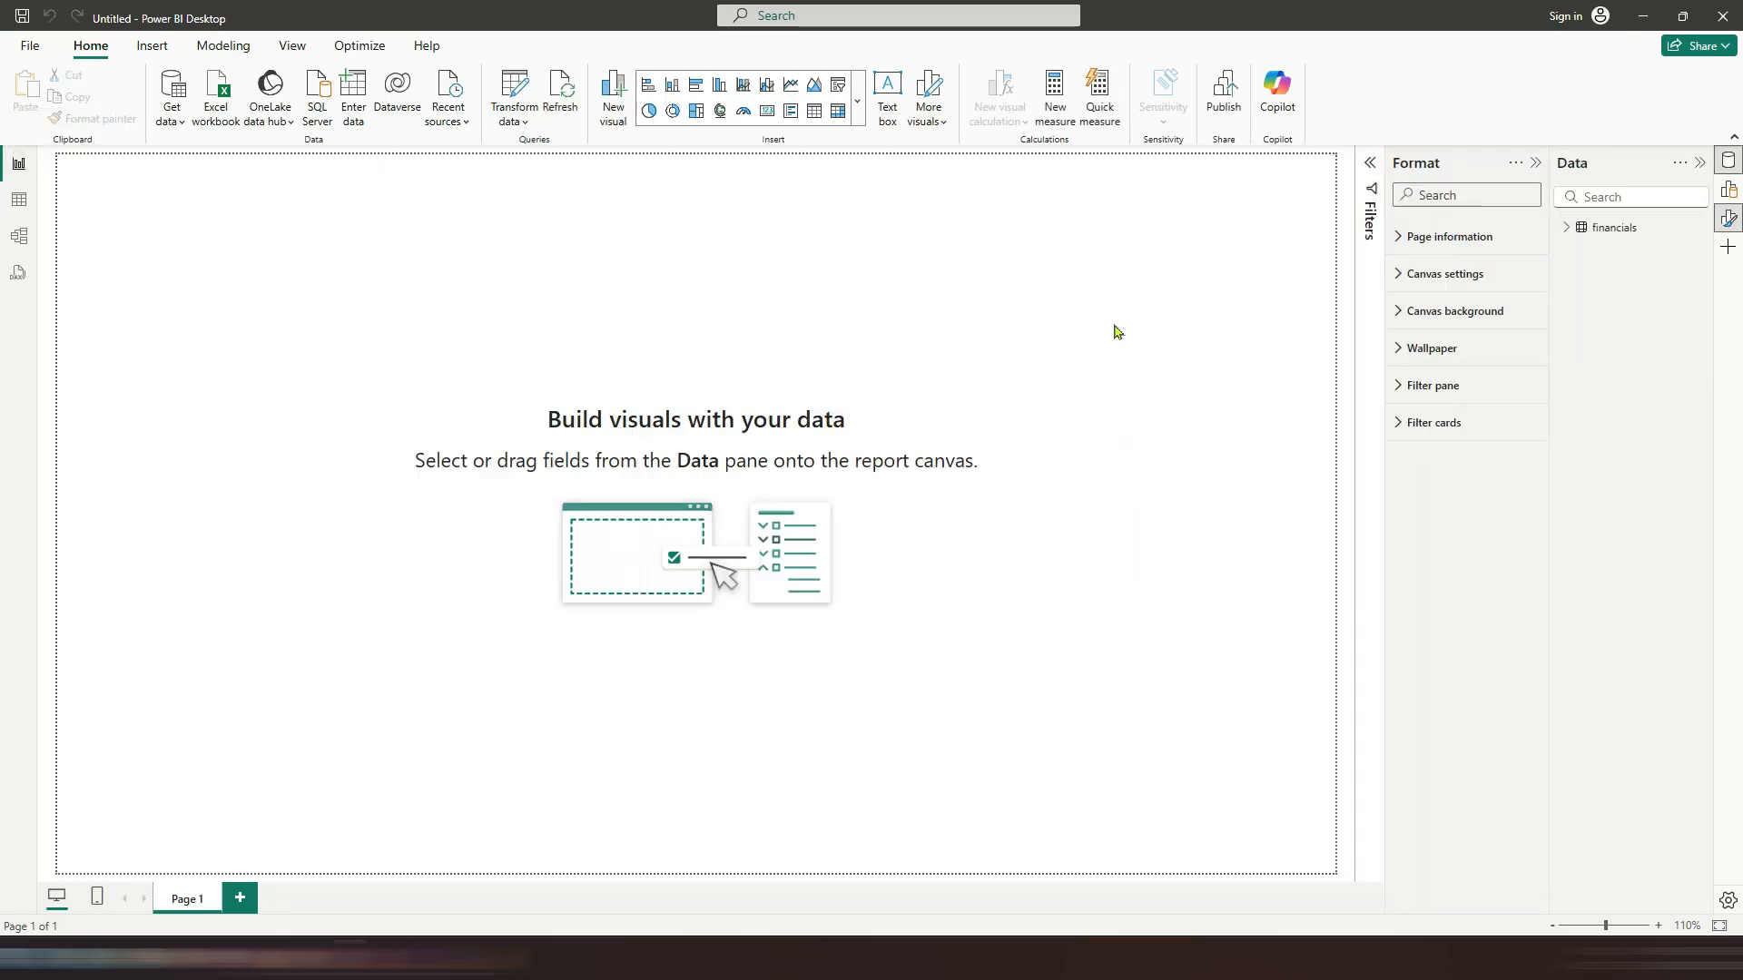
# Step: Open table view and start a new calculated column, then discard it
pyautogui.click(19, 201)
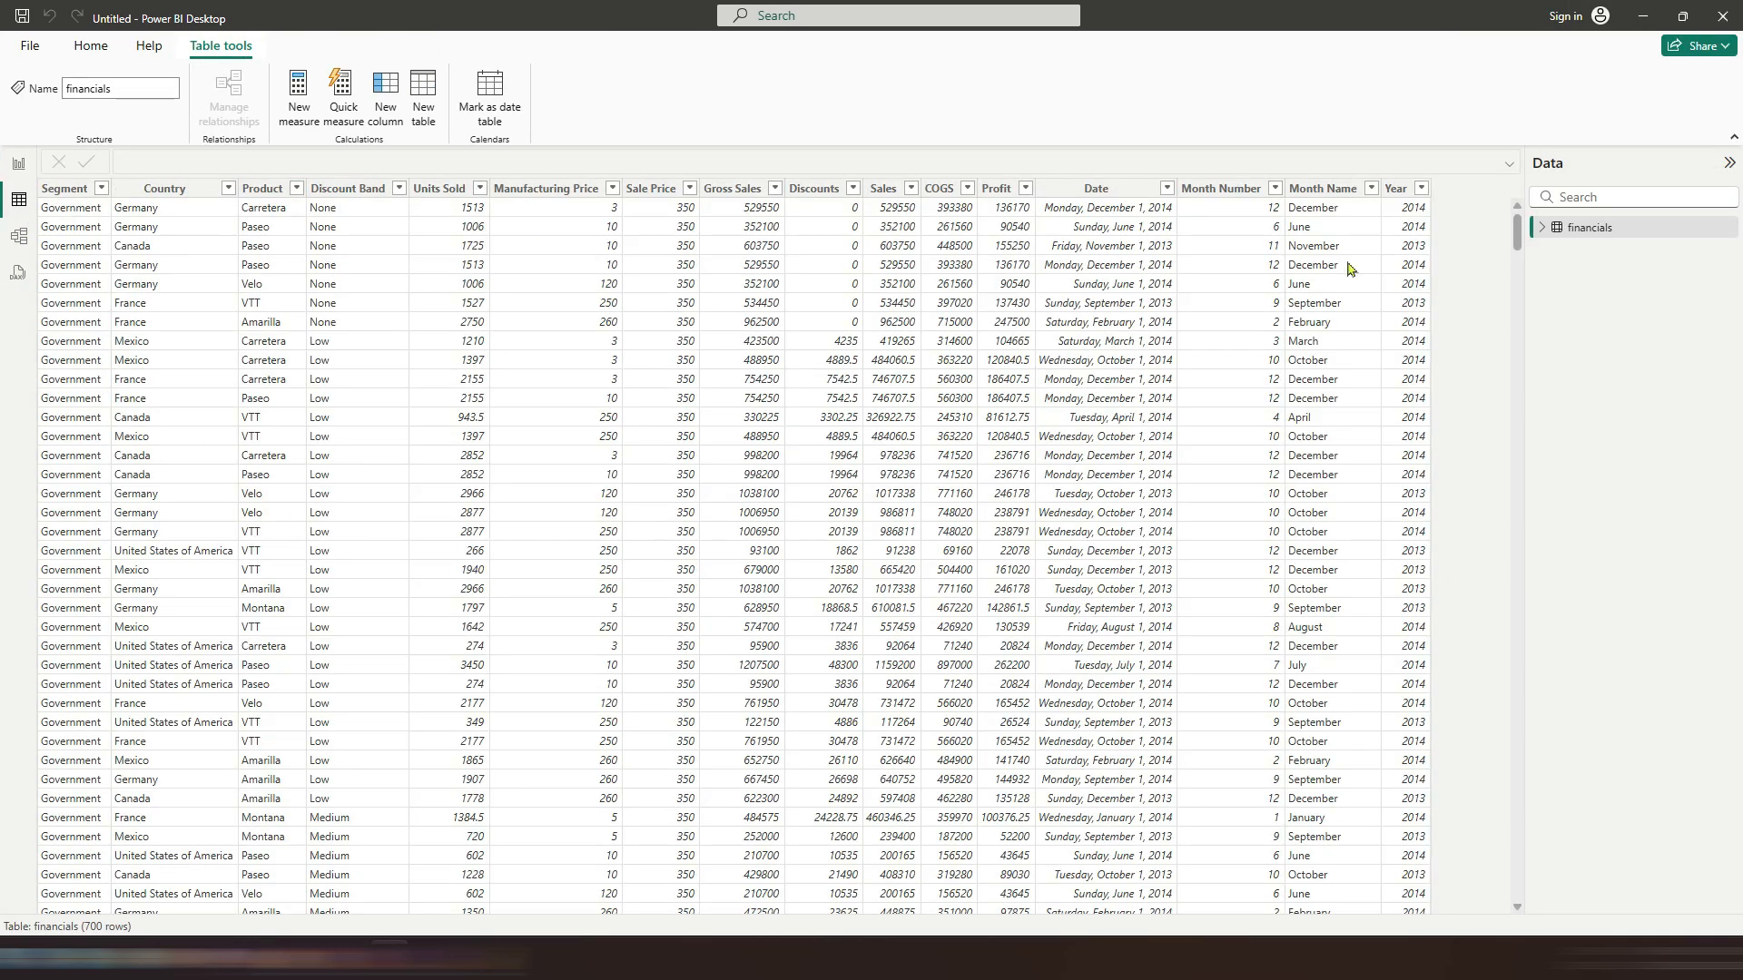
pyautogui.click(386, 98)
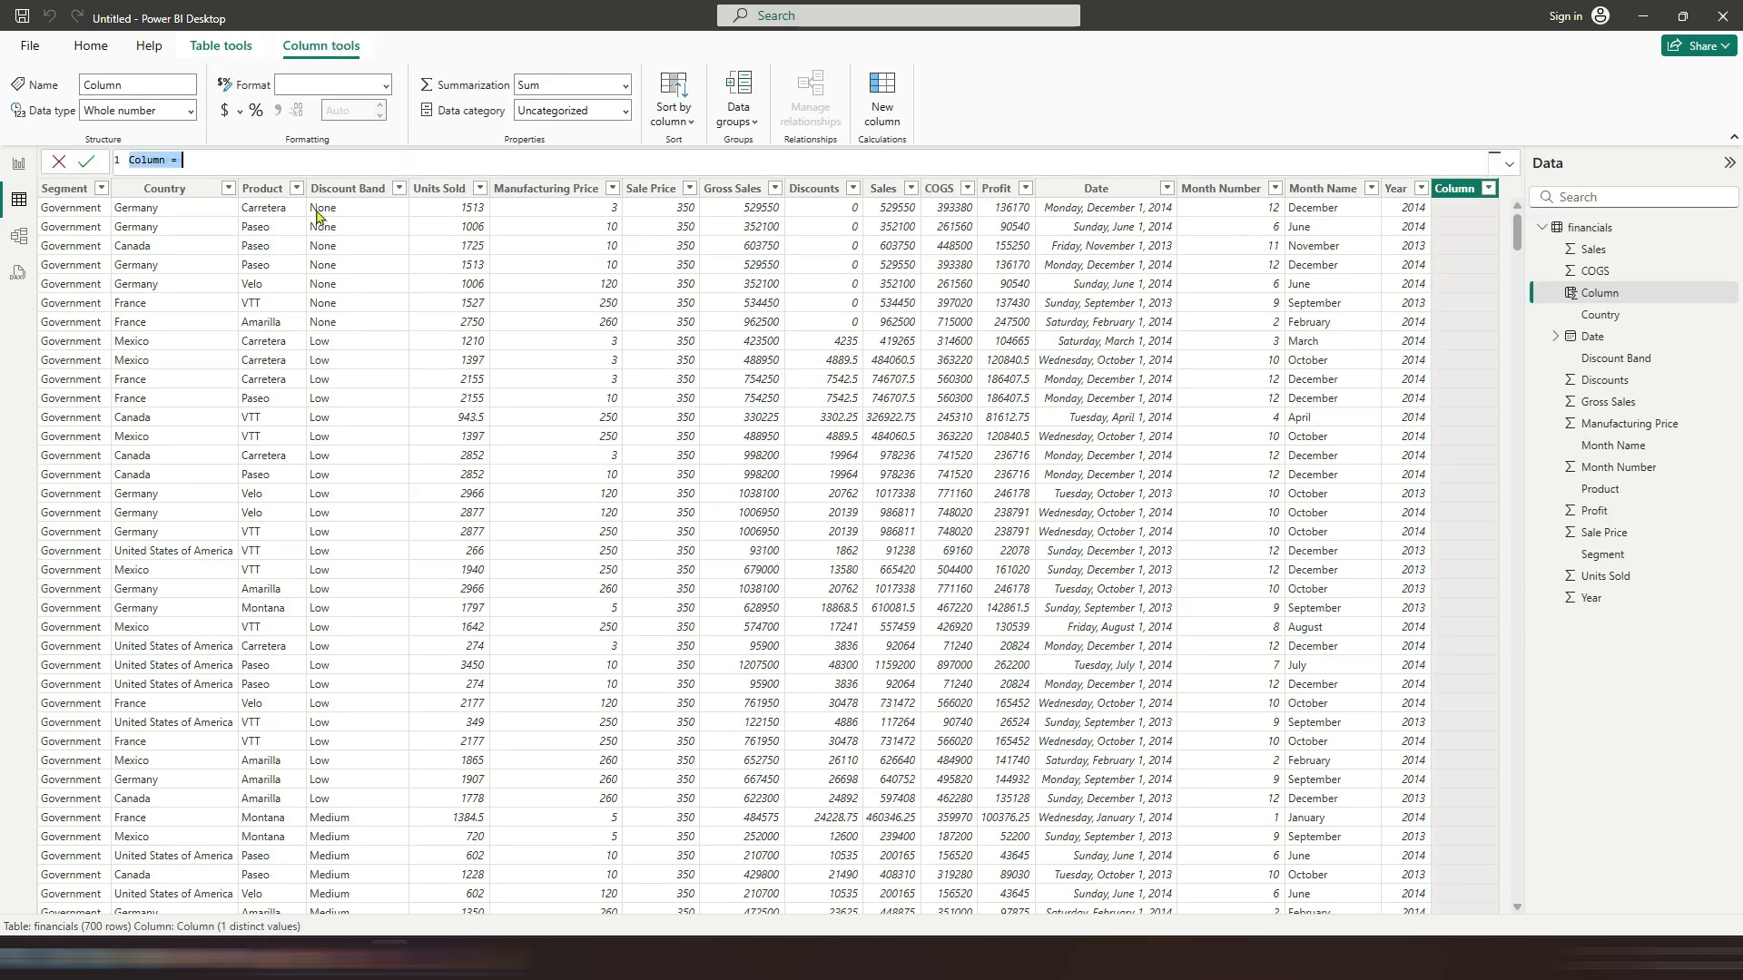
pyautogui.click(58, 162)
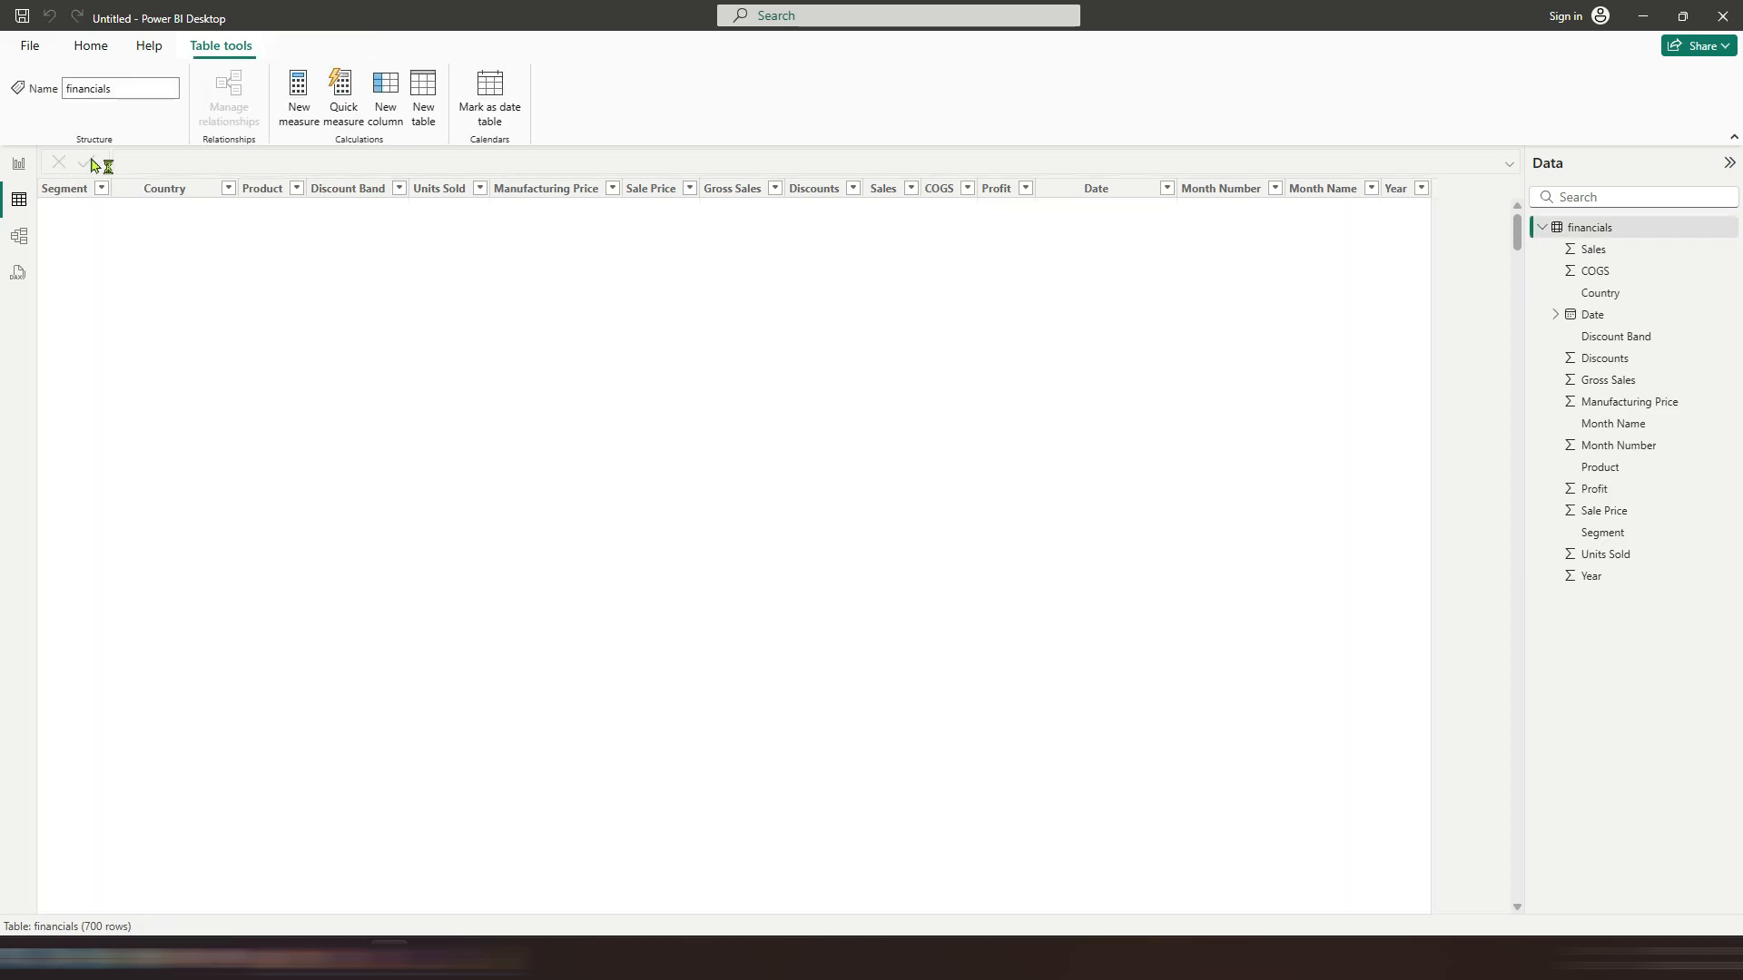
# Step: Visit the model view and the DAX query view, then return to the report view
pyautogui.click(18, 238)
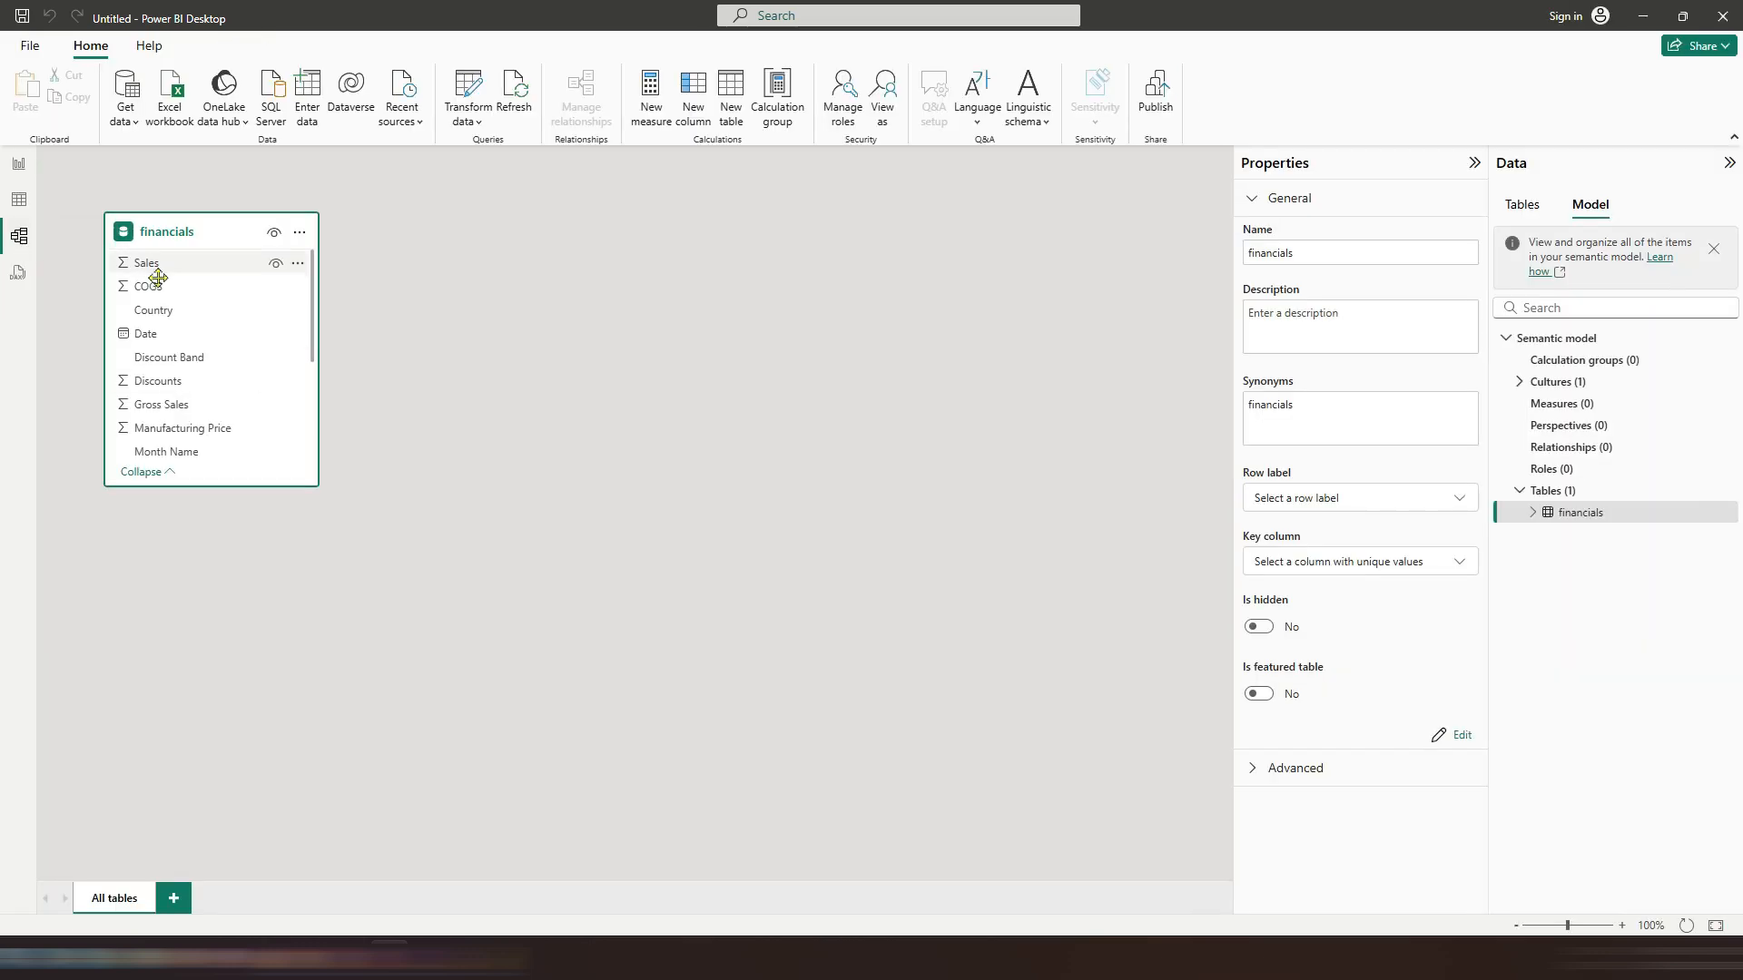
pyautogui.click(17, 272)
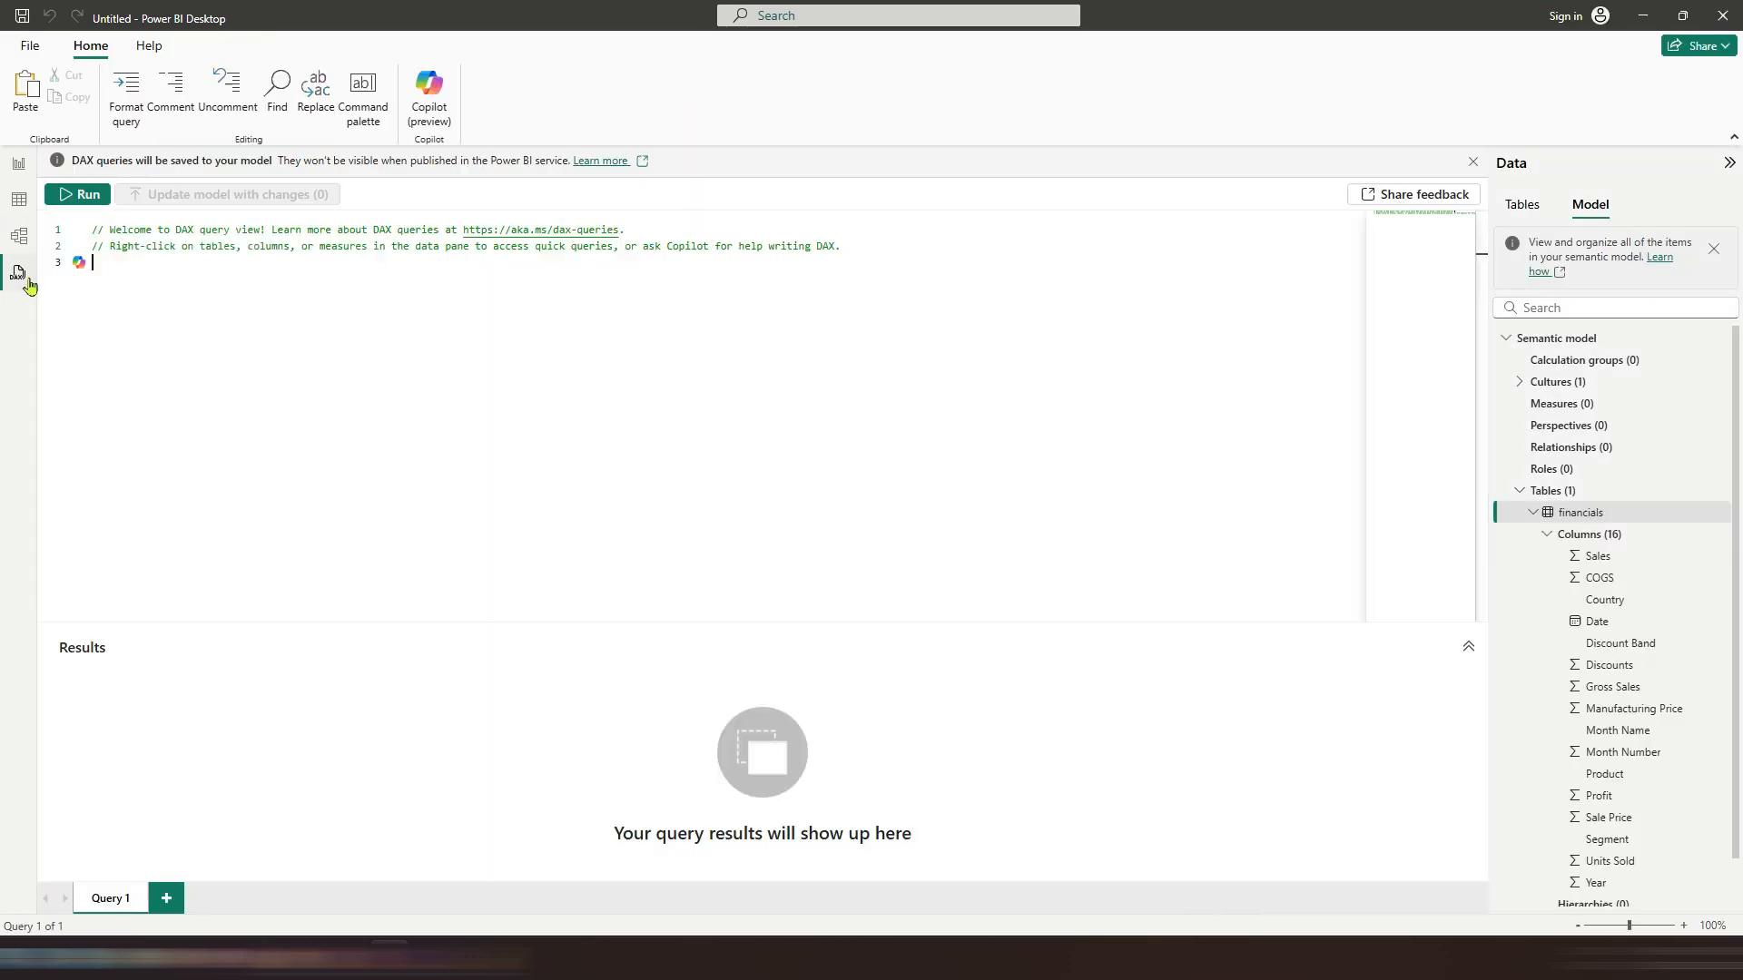
pyautogui.click(18, 167)
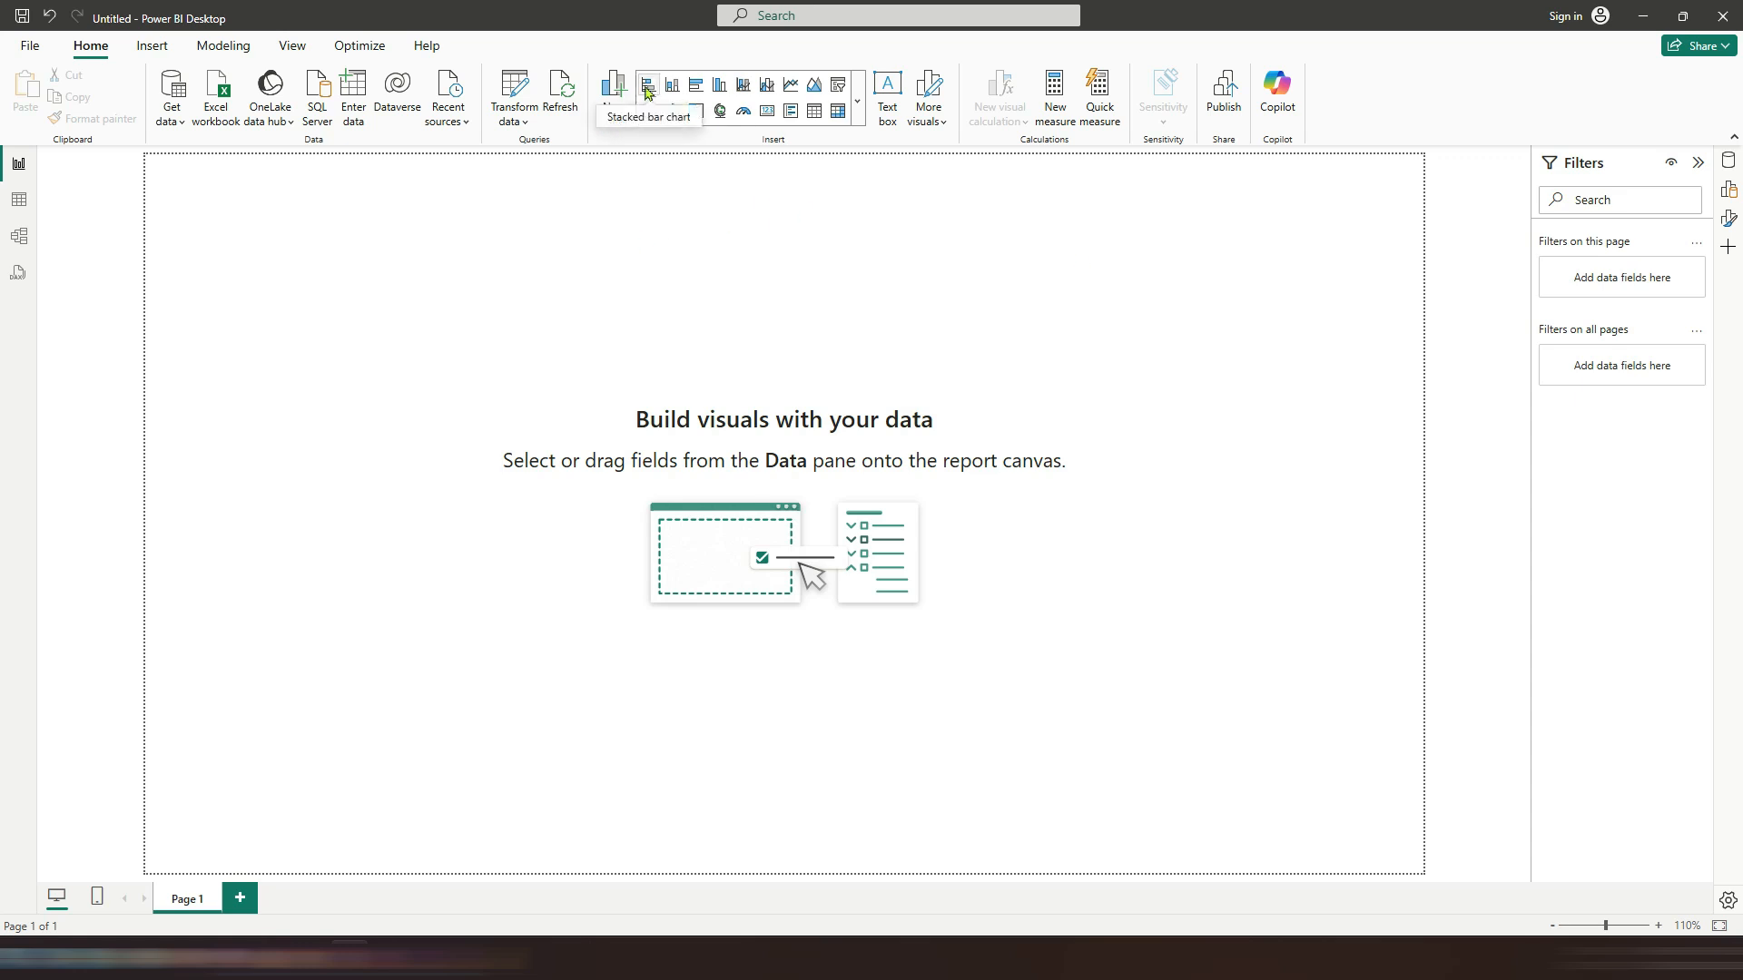
# Step: Browse the visuals gallery and the options for getting more visuals without adding any
pyautogui.click(856, 101)
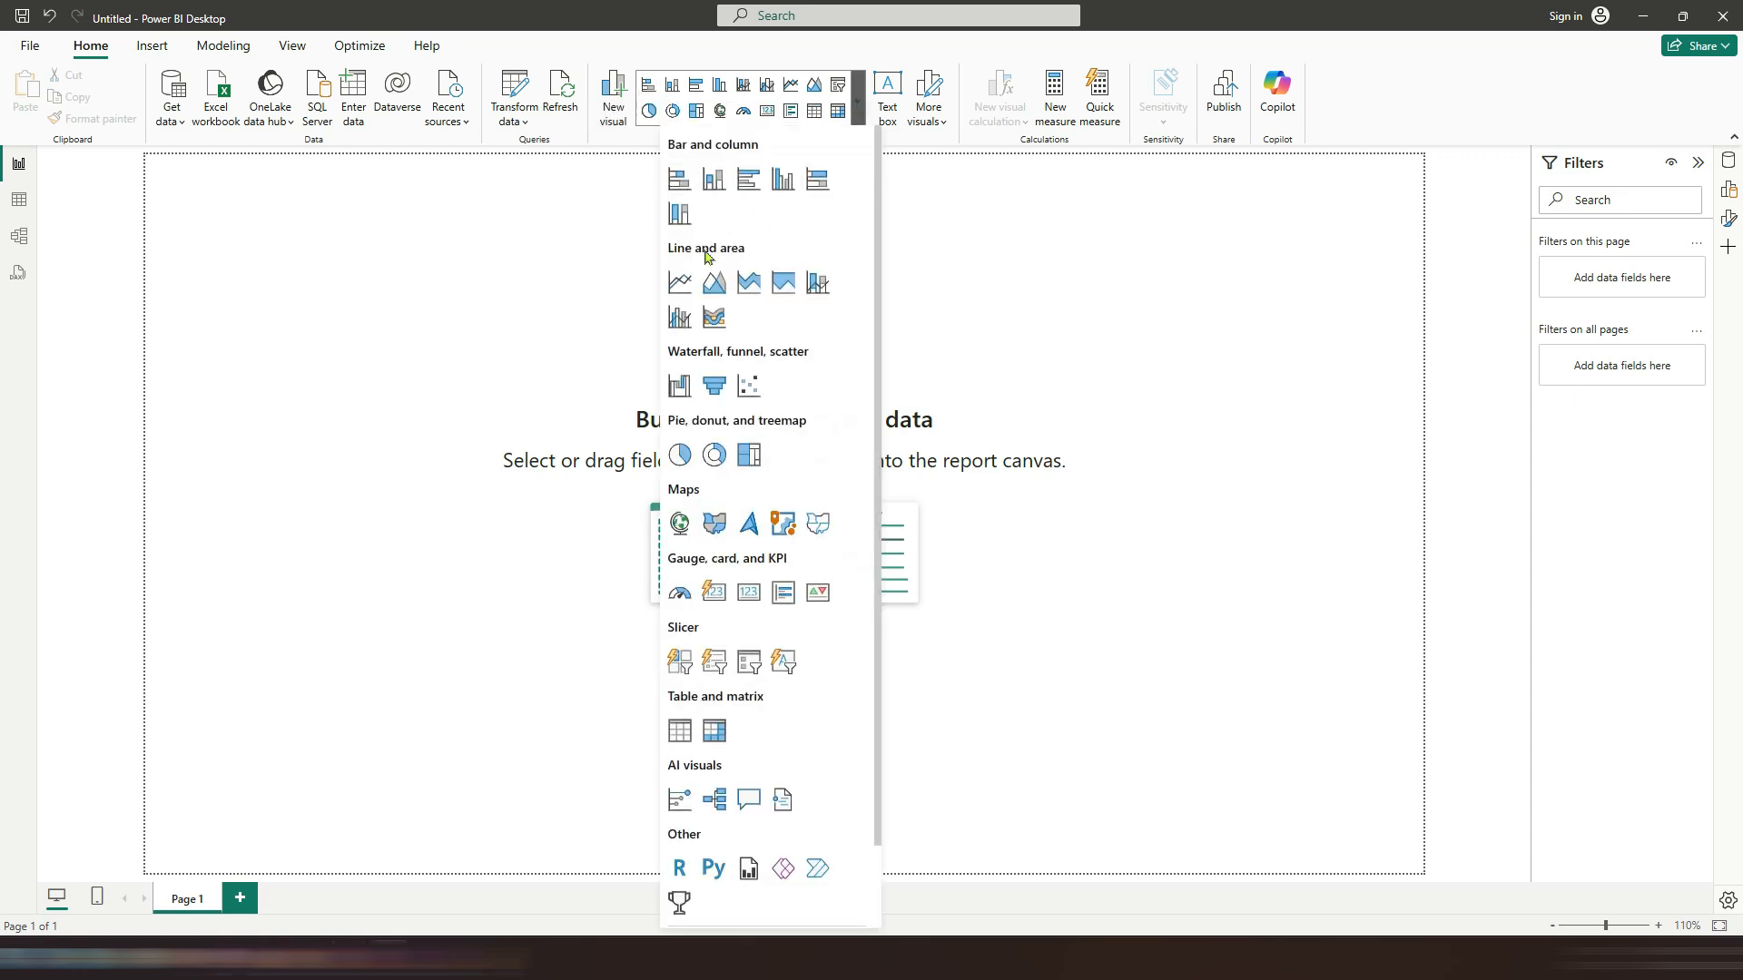
pyautogui.scroll(-2, 788, 445)
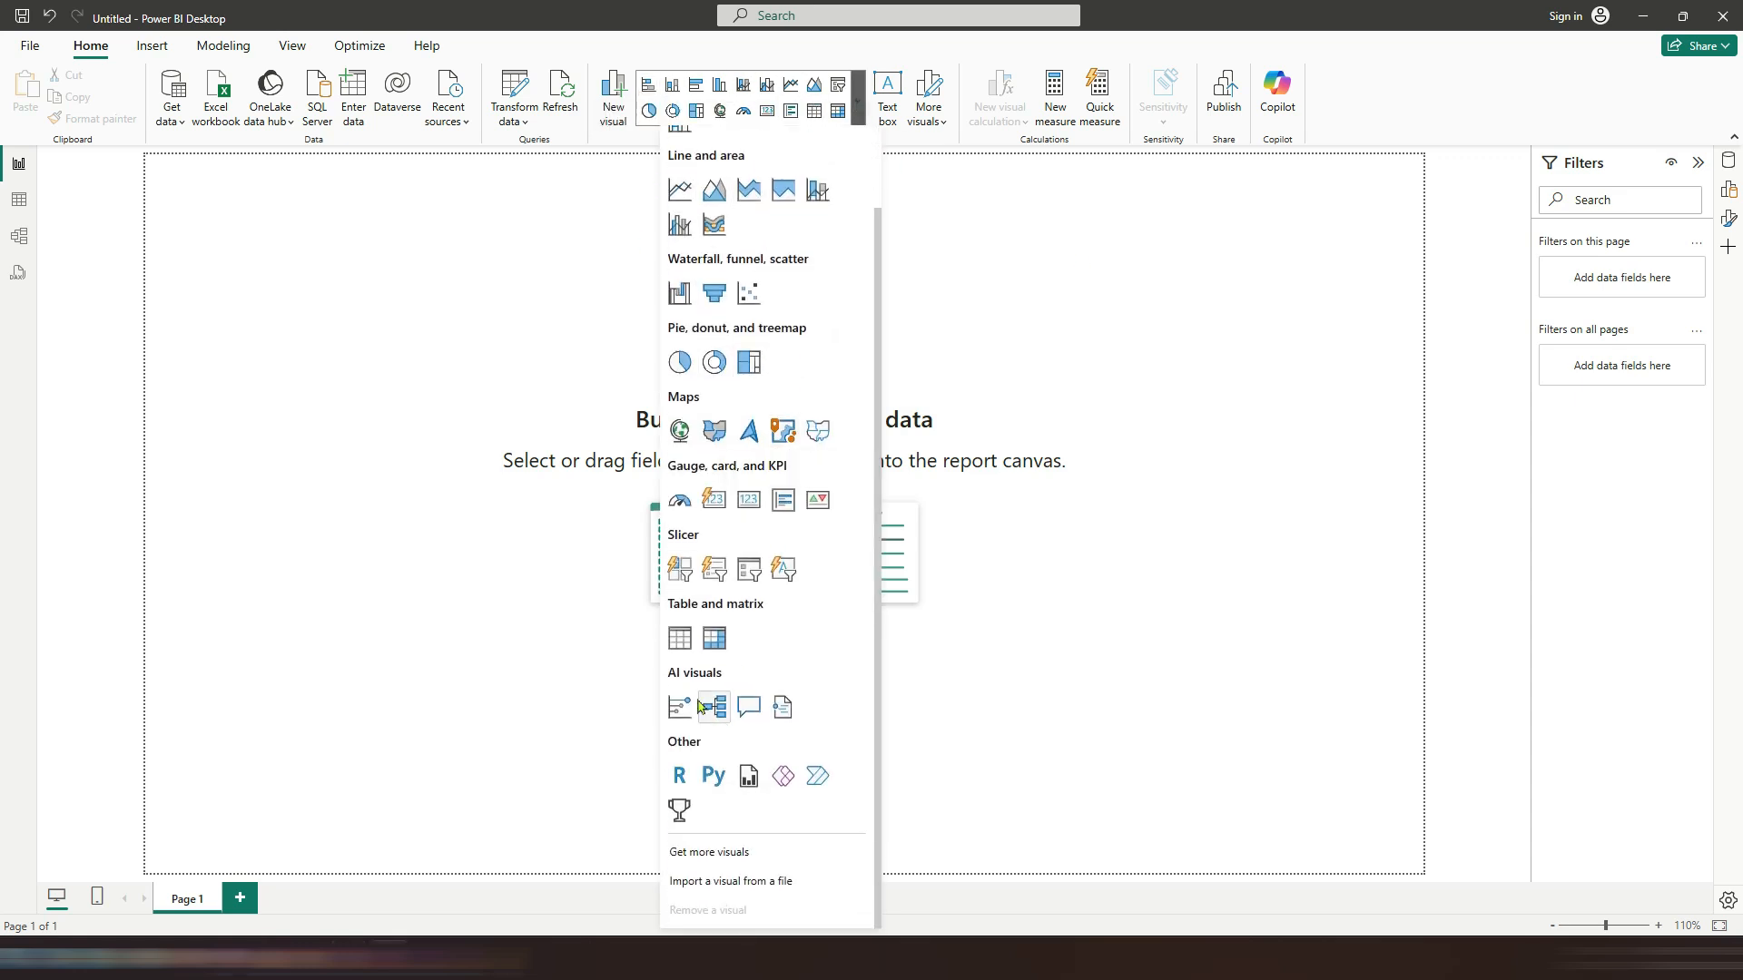
pyautogui.click(701, 854)
pyautogui.click(807, 565)
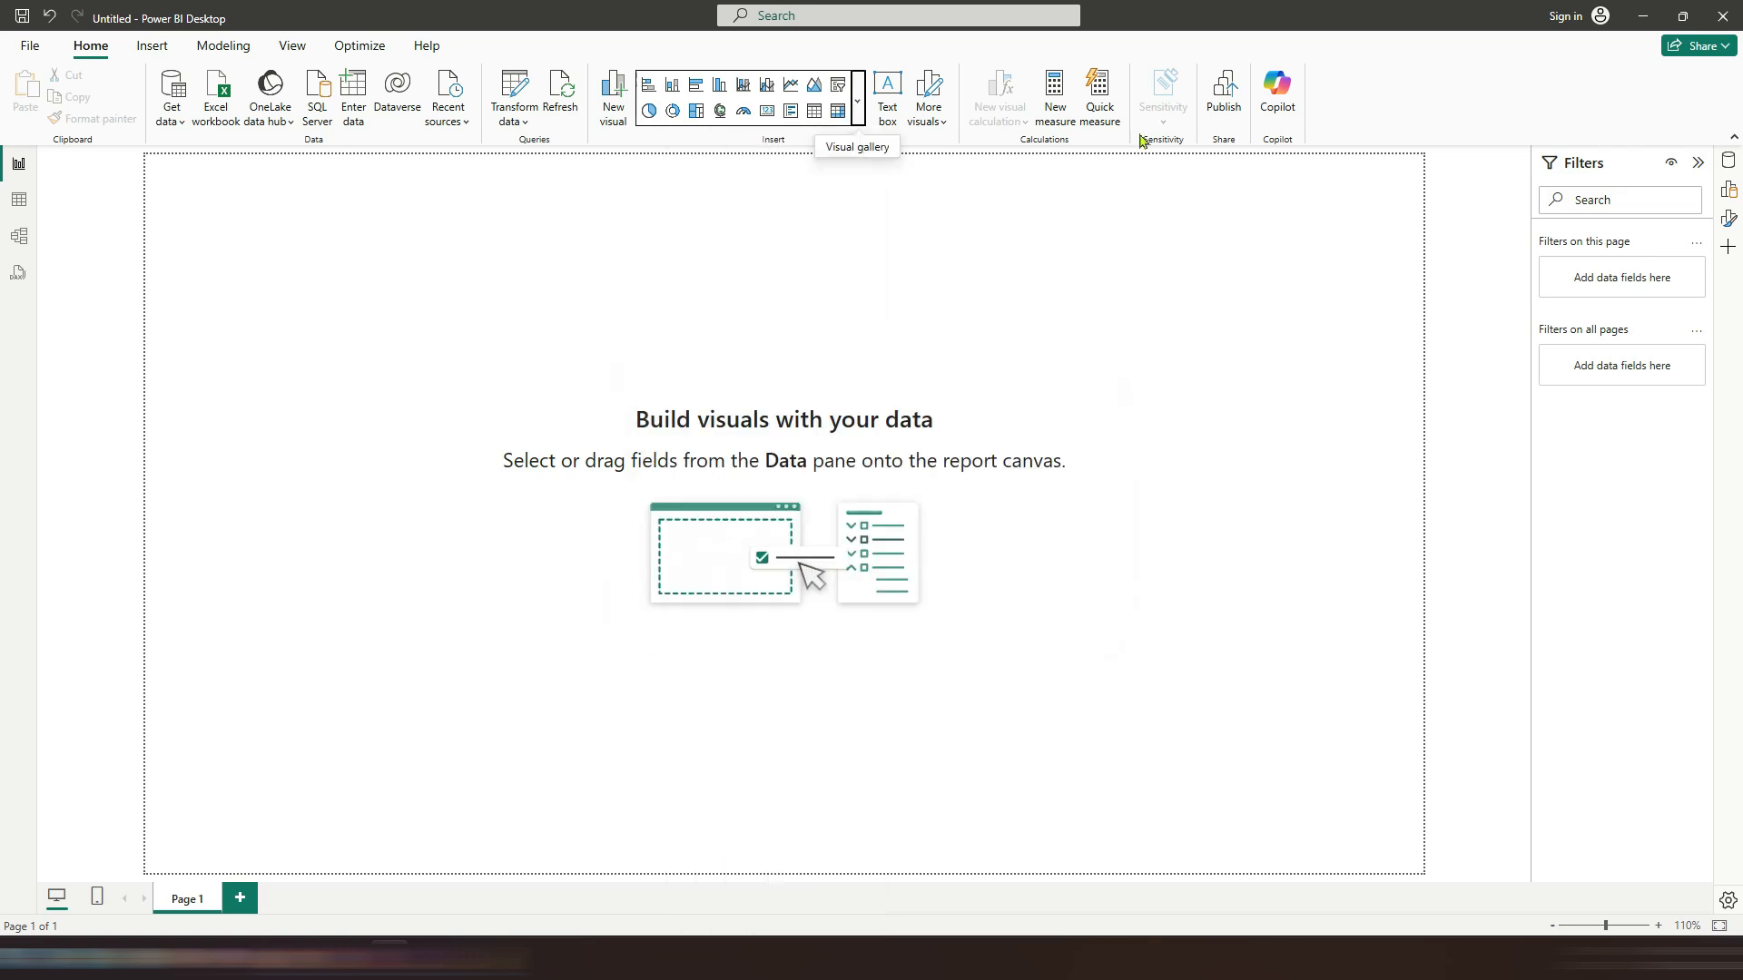
pyautogui.click(937, 124)
pyautogui.click(827, 180)
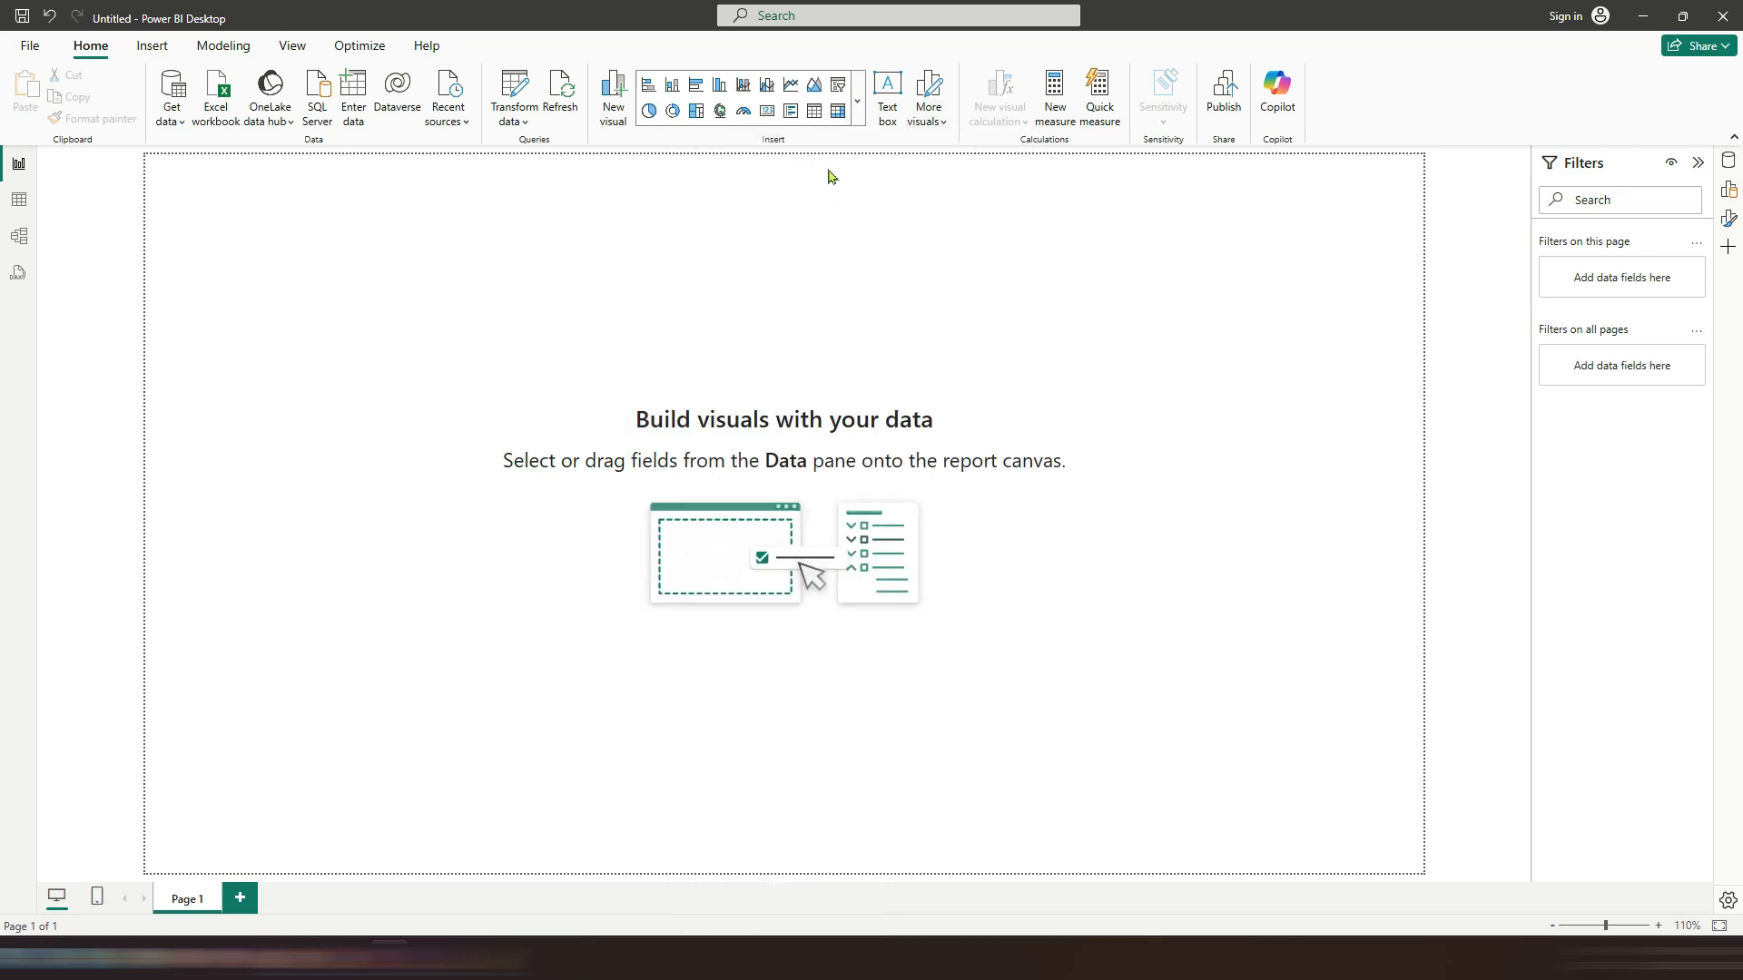
# Step: Insert a Q&A visual from the AI visuals section of the visuals gallery
pyautogui.click(859, 120)
pyautogui.scroll(-1, 821, 606)
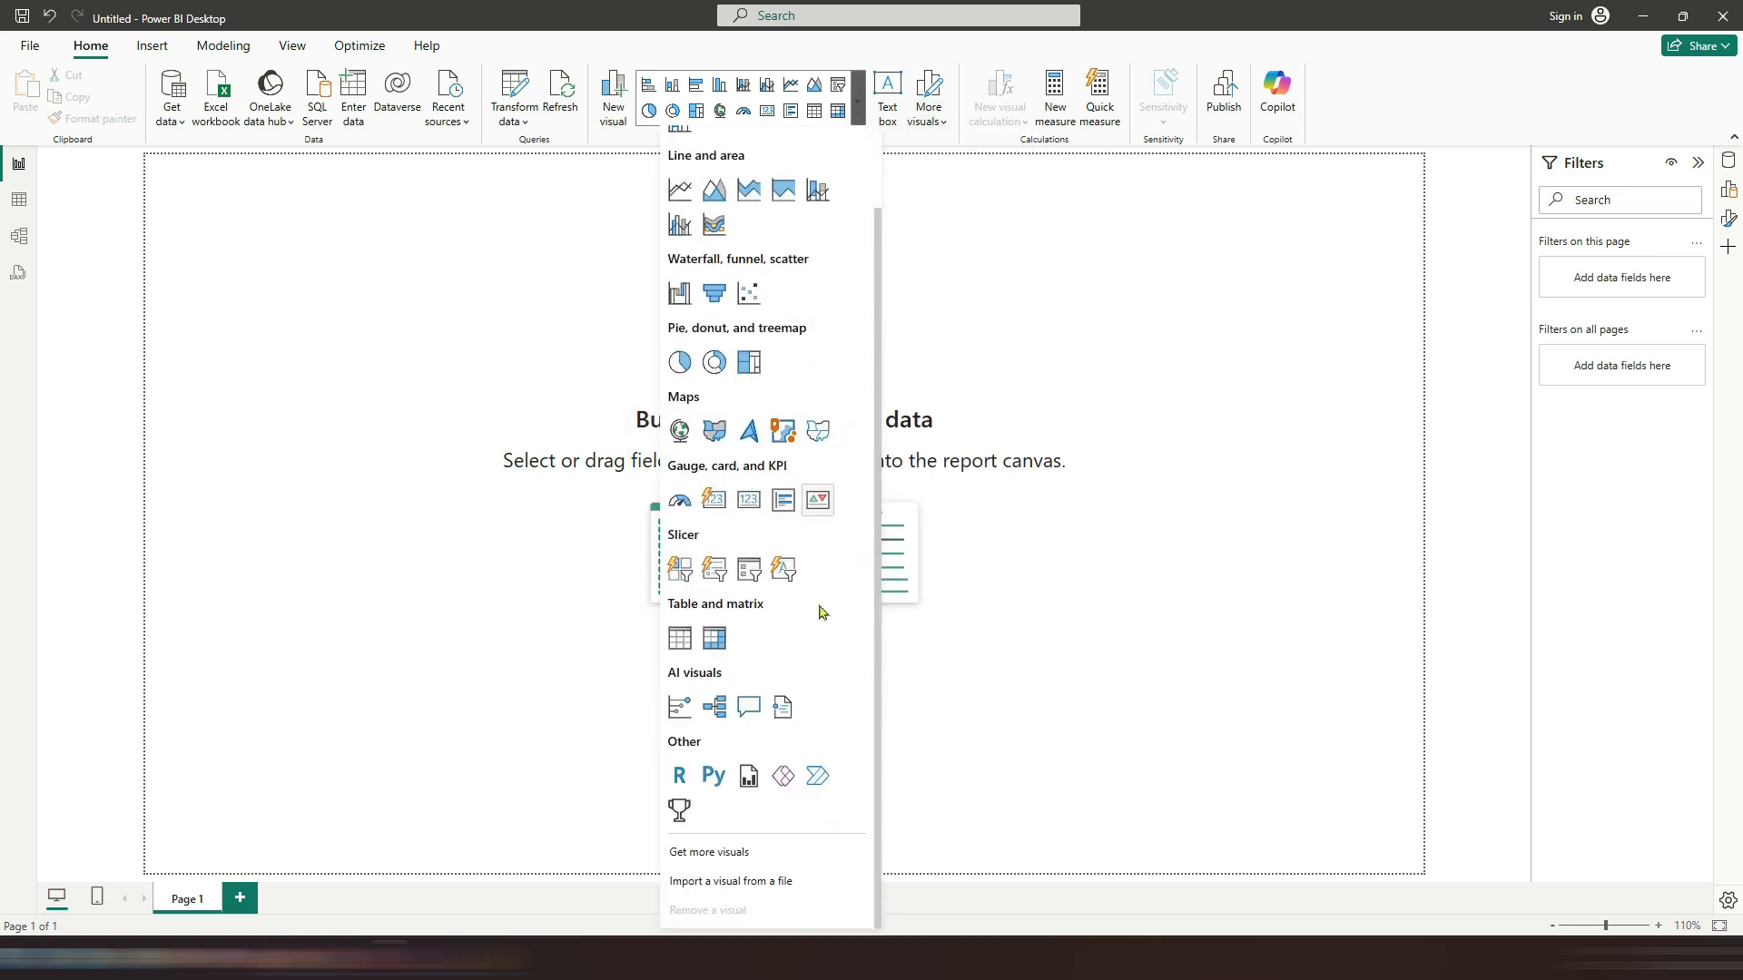
pyautogui.click(750, 709)
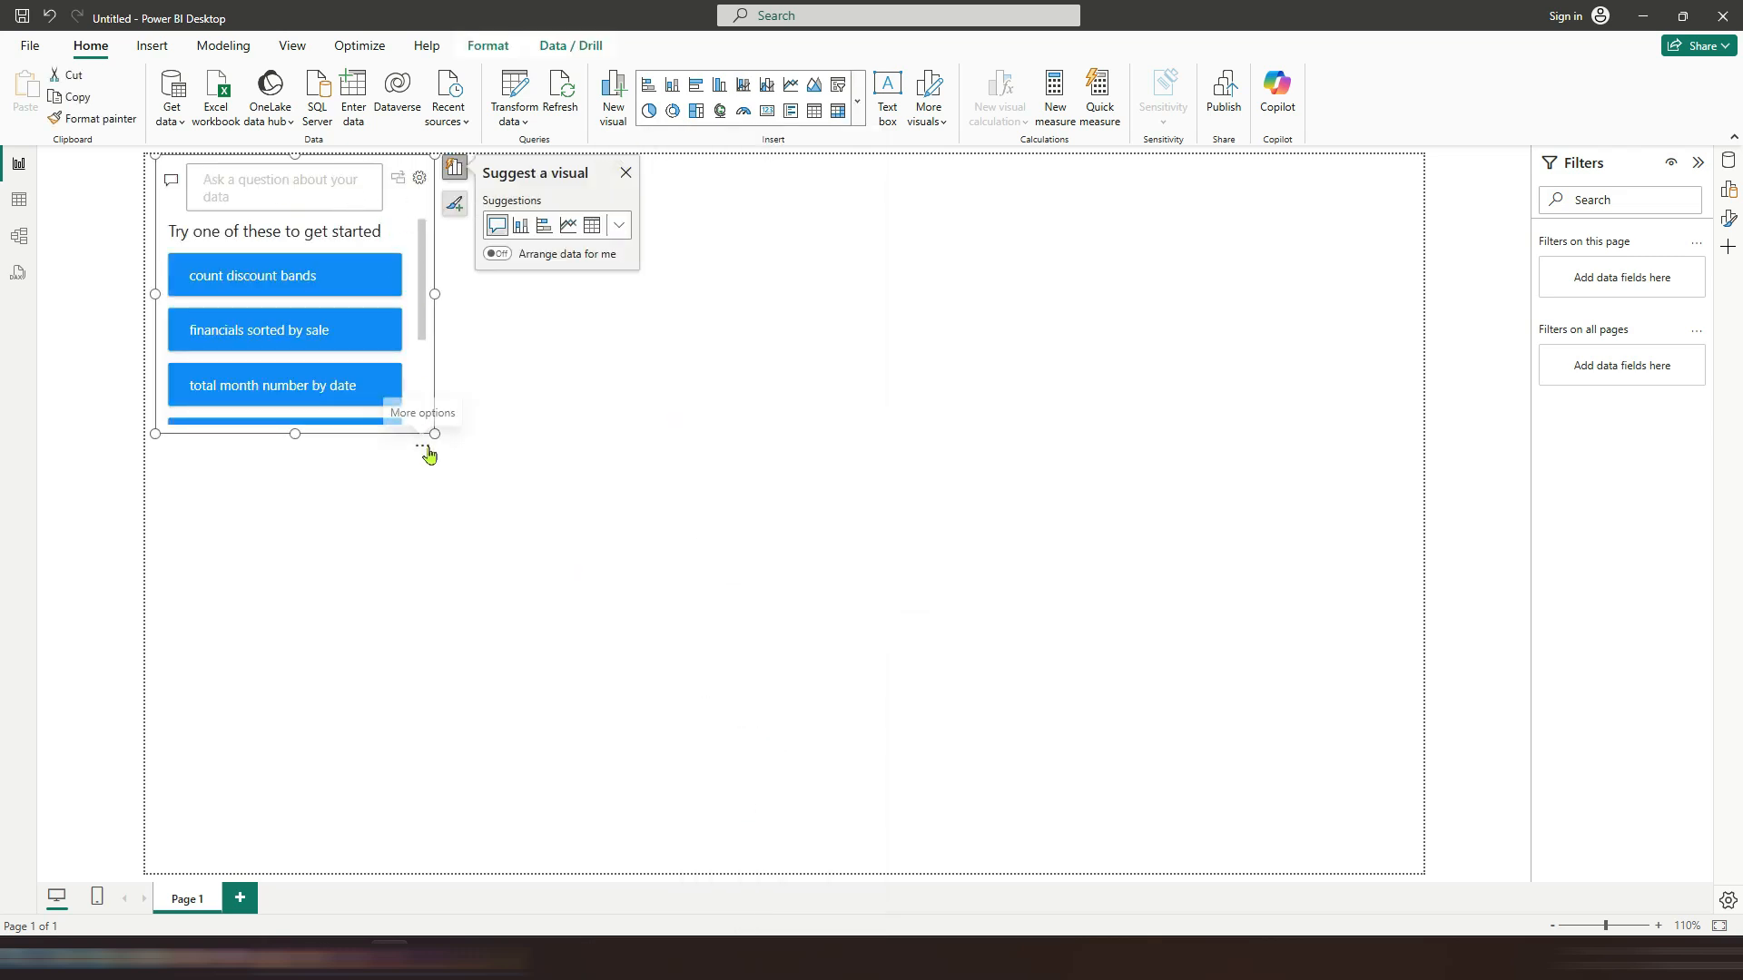
# Step: Enlarge the Q&A visual and run the suggested question 'count discount bands'
pyautogui.moveTo(427, 451); pyautogui.dragTo(767, 548)
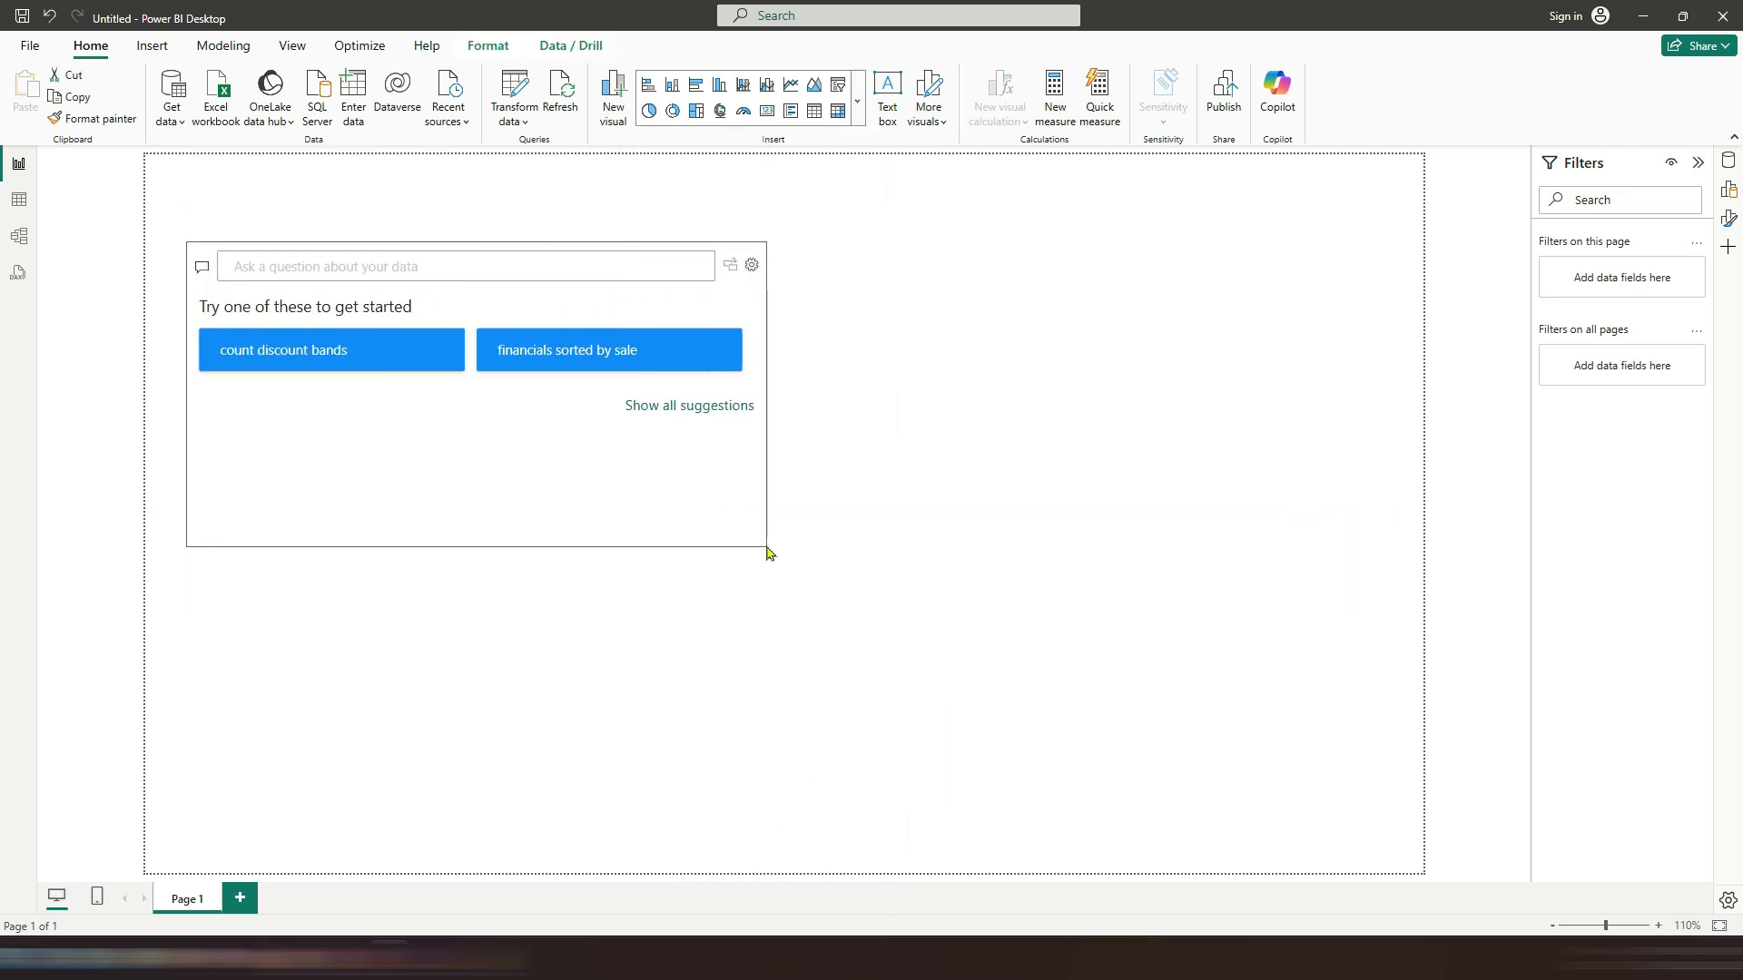
pyautogui.click(372, 361)
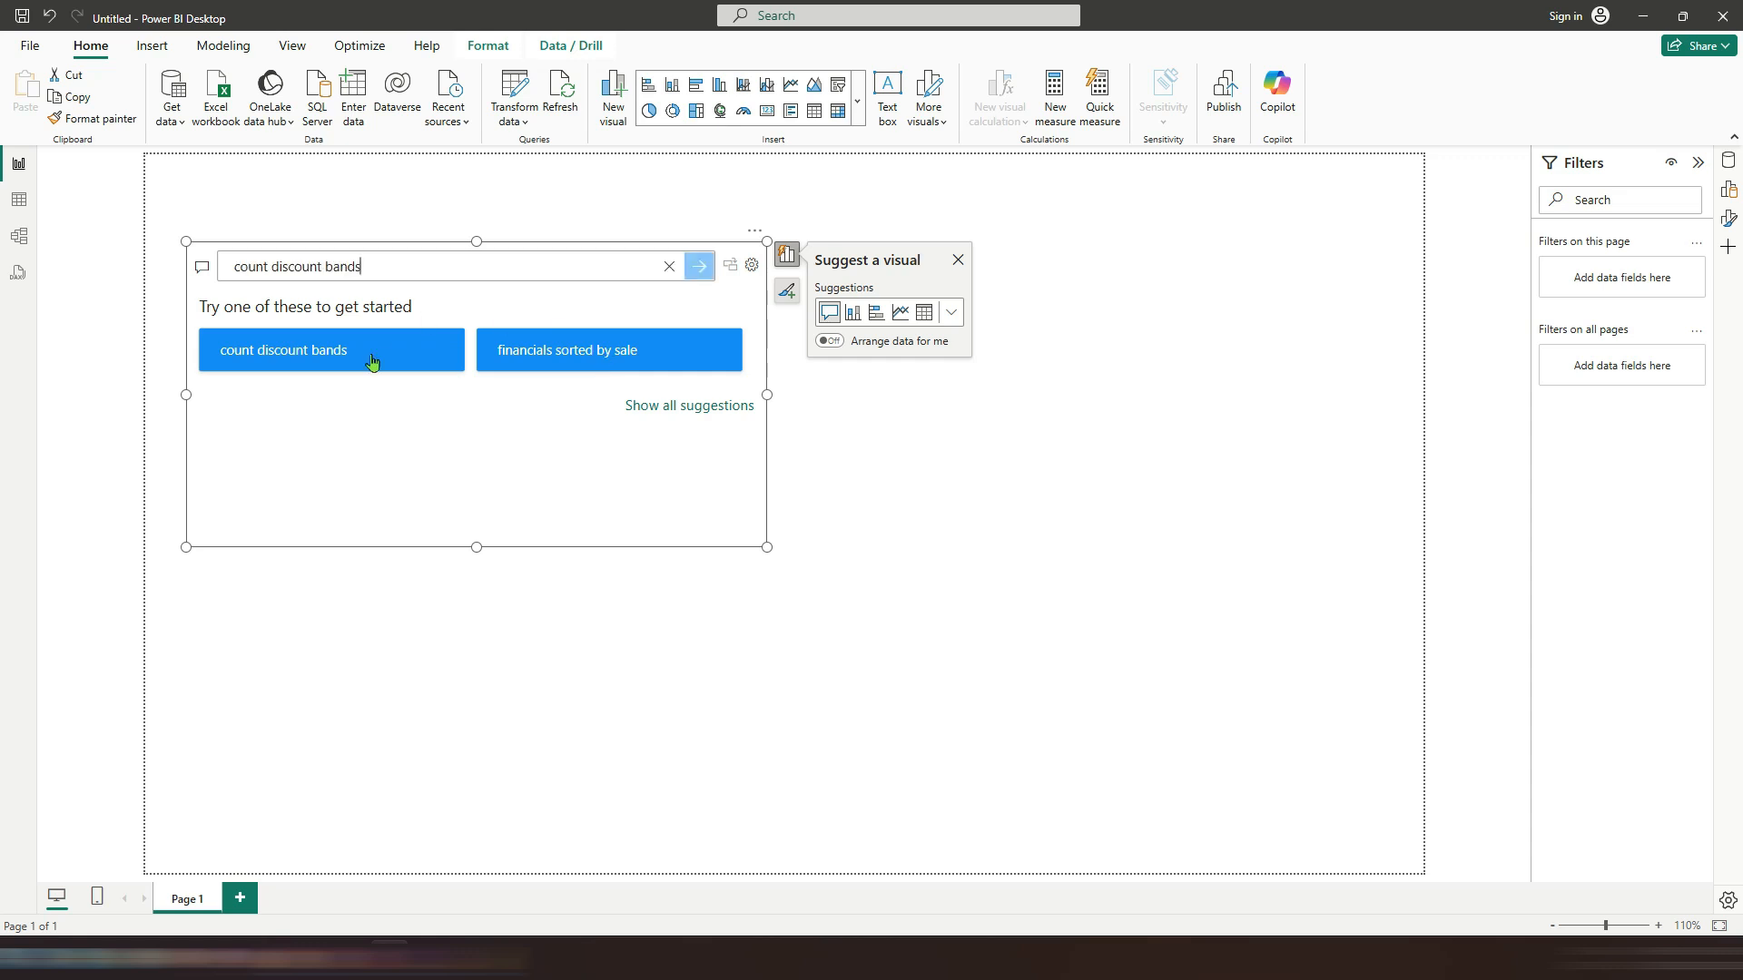
pyautogui.moveTo(469, 430)
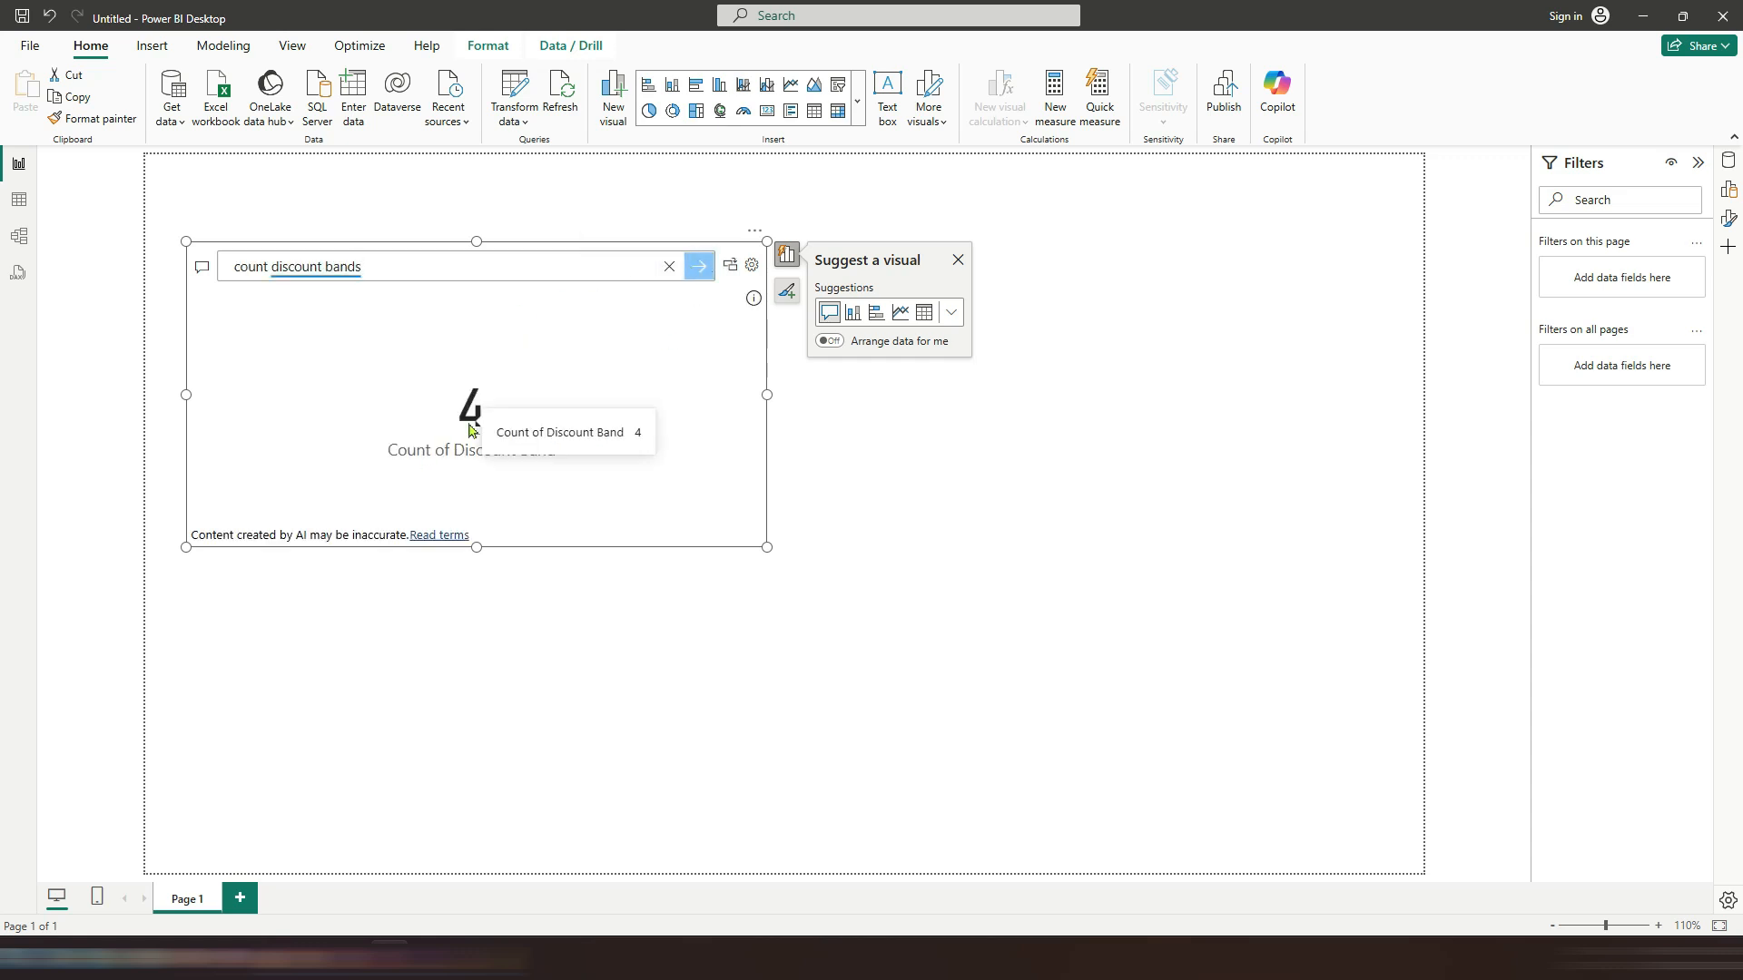
# Step: Open the Q&A setup dialog from the visual and close it
pyautogui.click(752, 265)
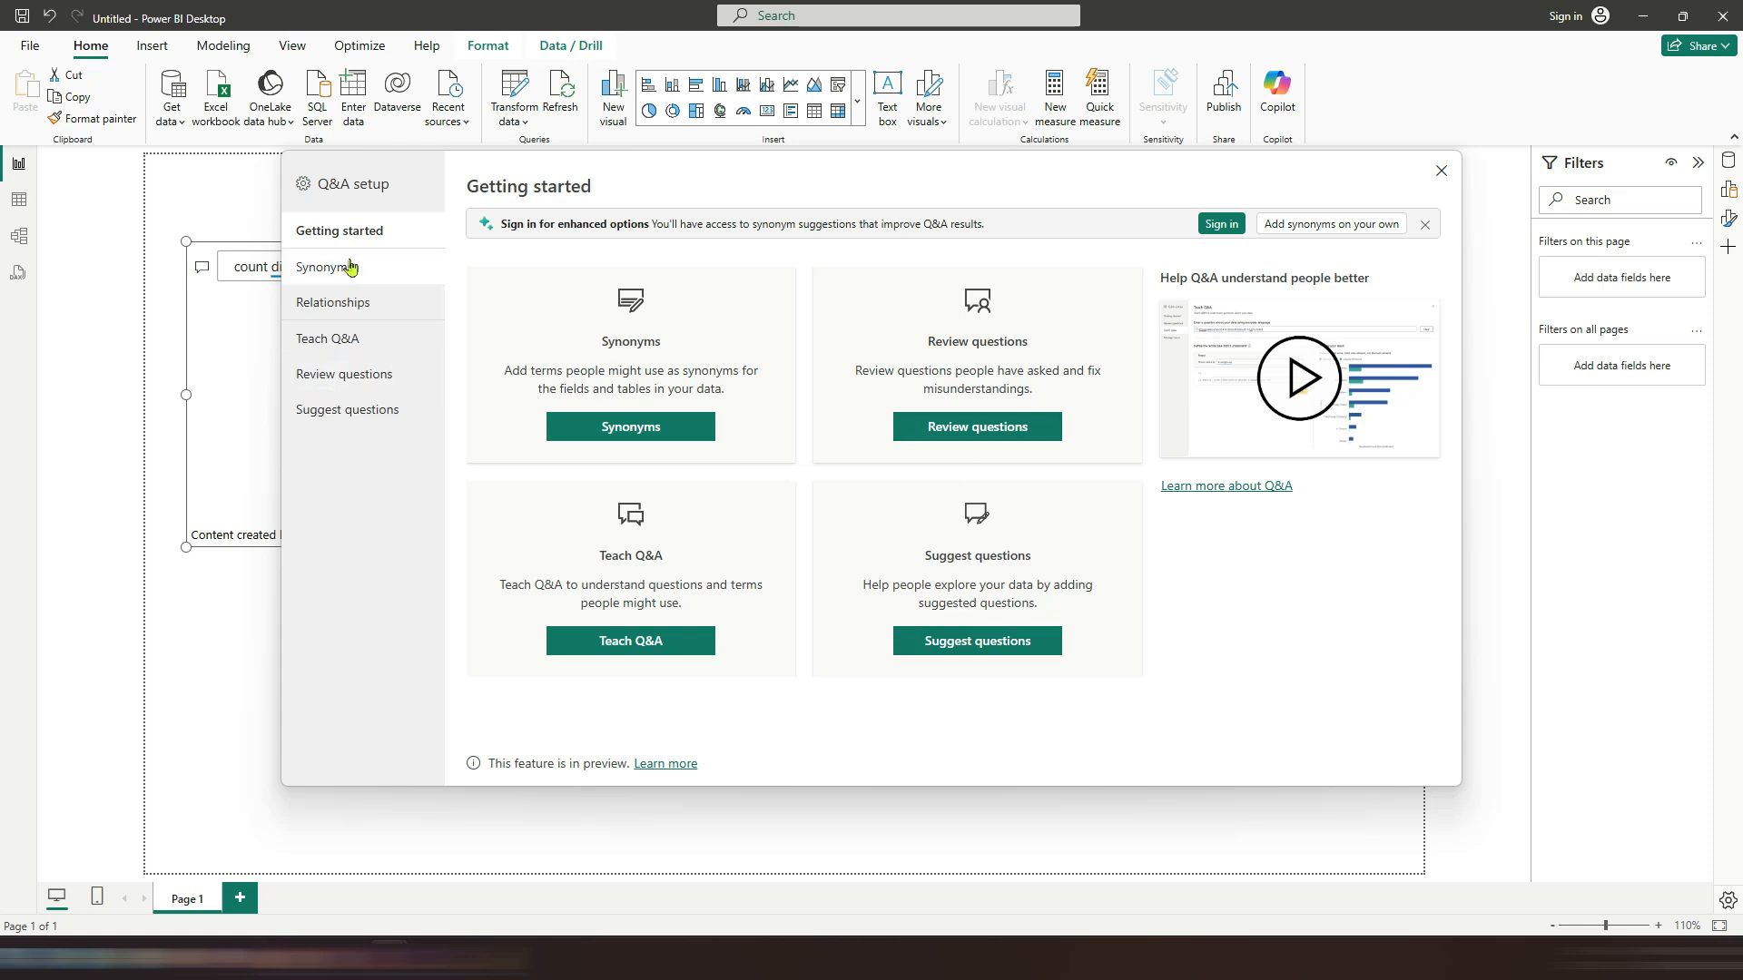
pyautogui.click(1440, 171)
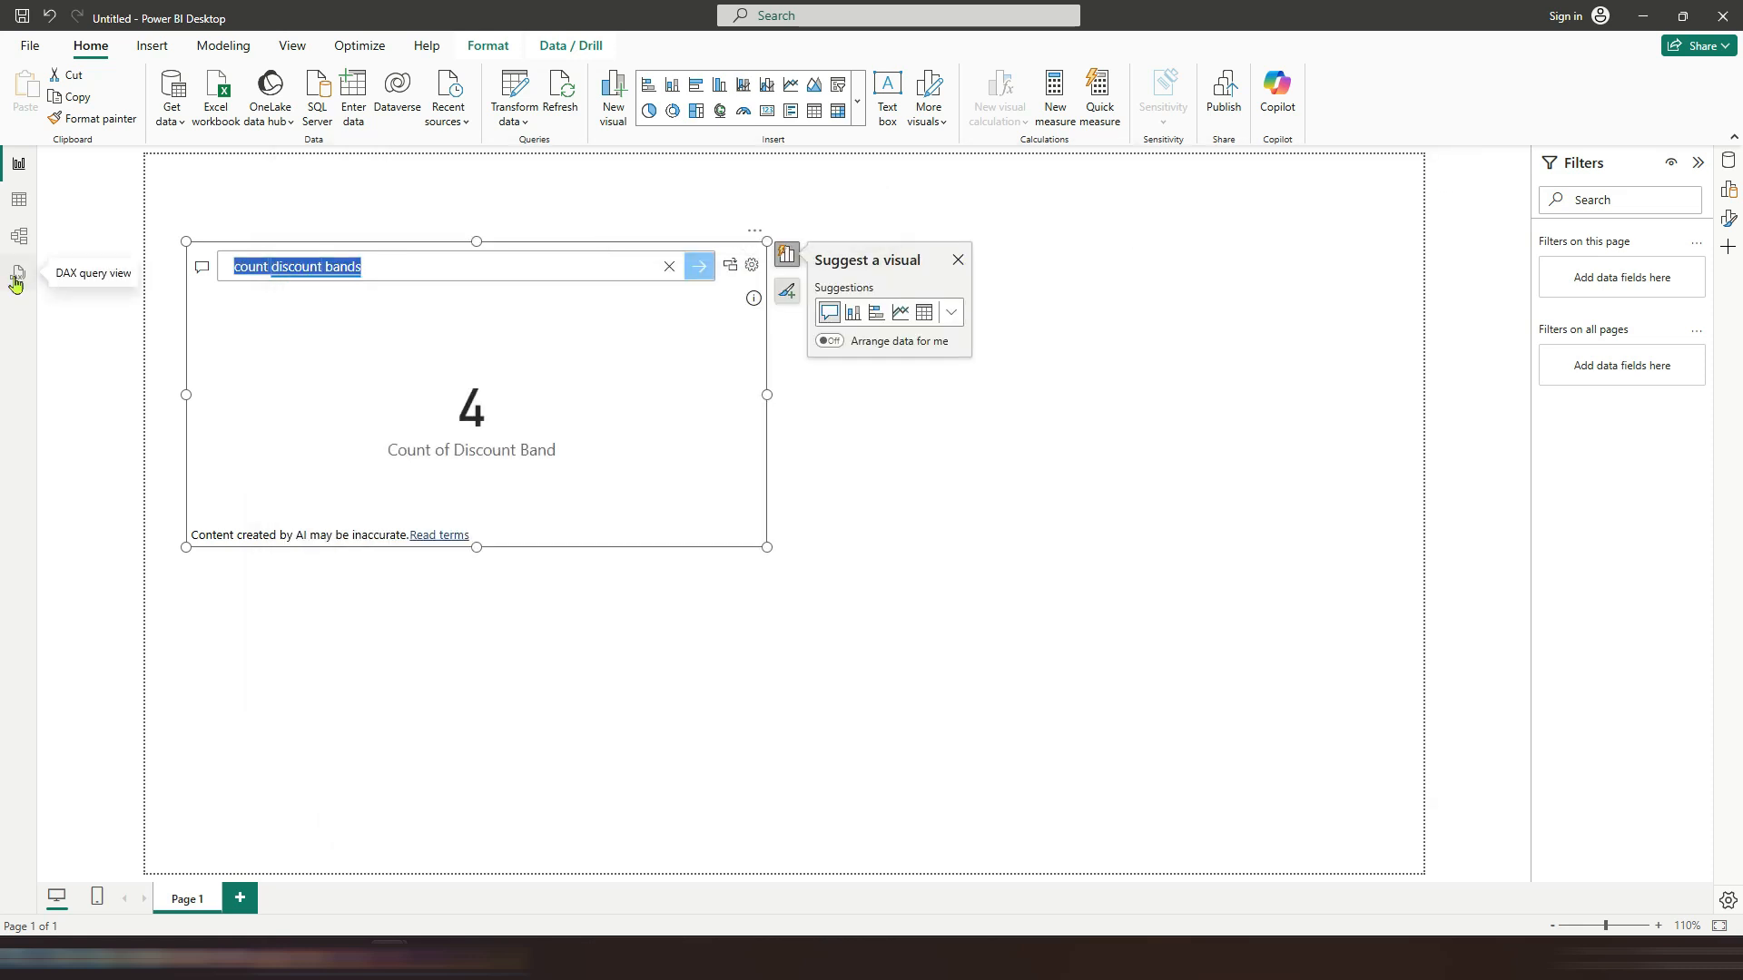
# Step: Ask the Q&A visual 'what is the gross sale' and convert the answer into a standard card visual
pyautogui.write('what is the ')
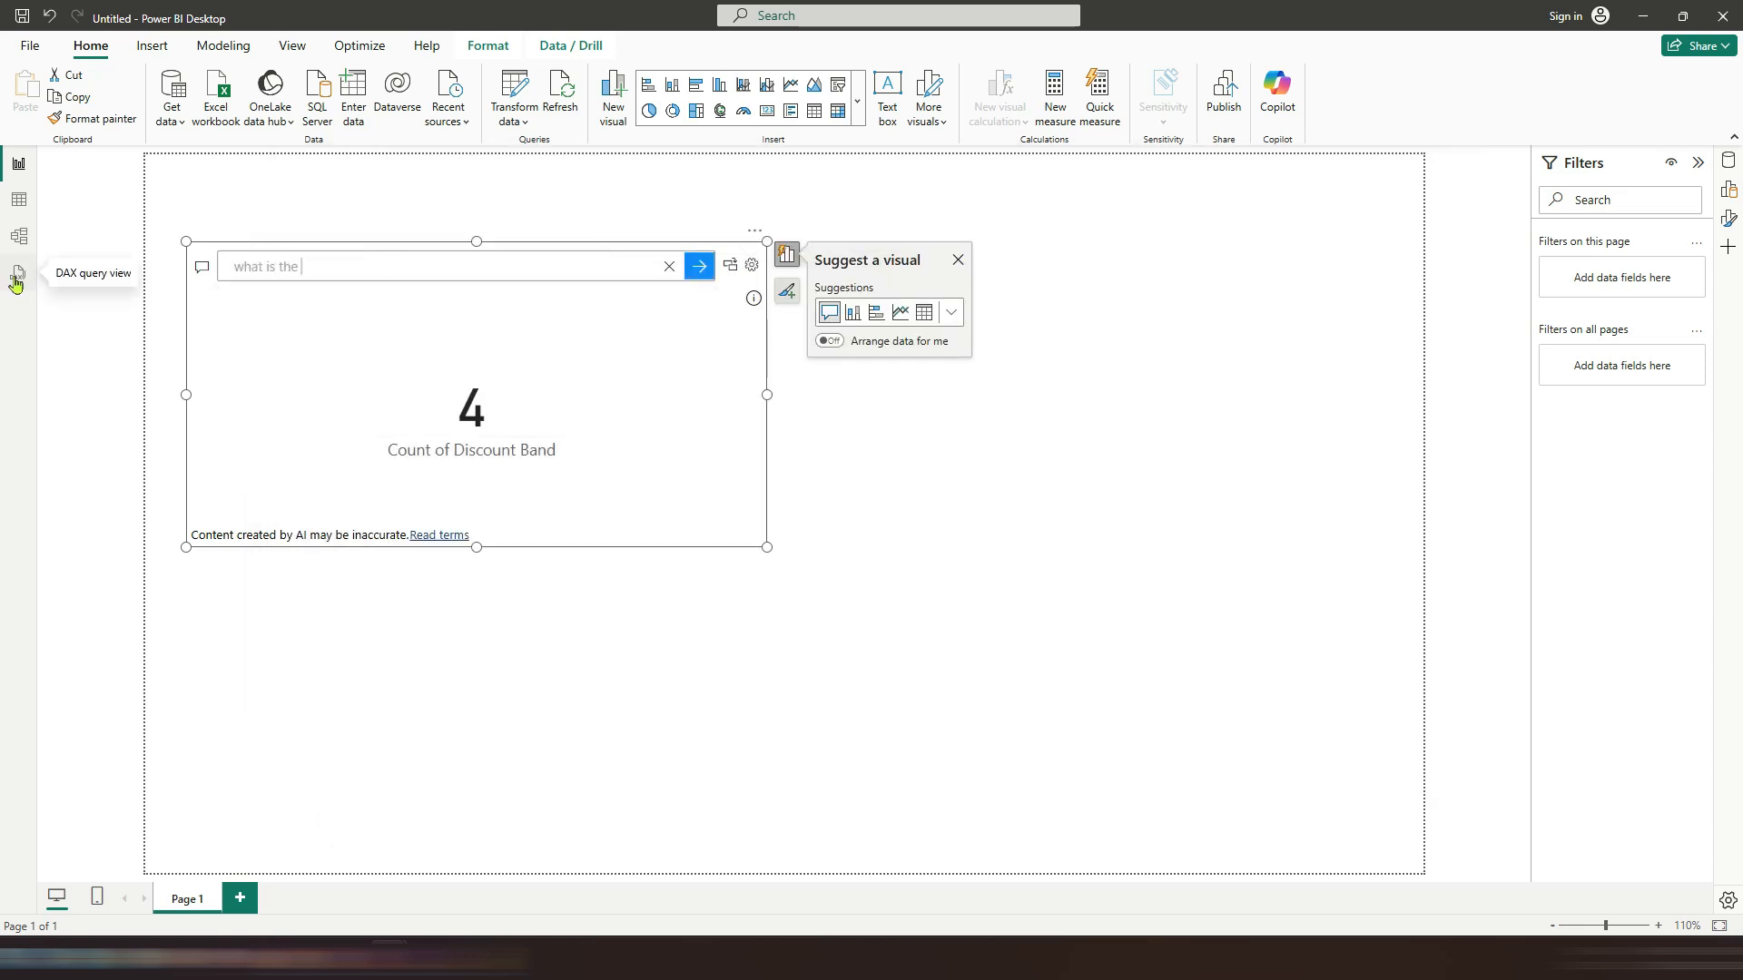
pyautogui.write('total sale')
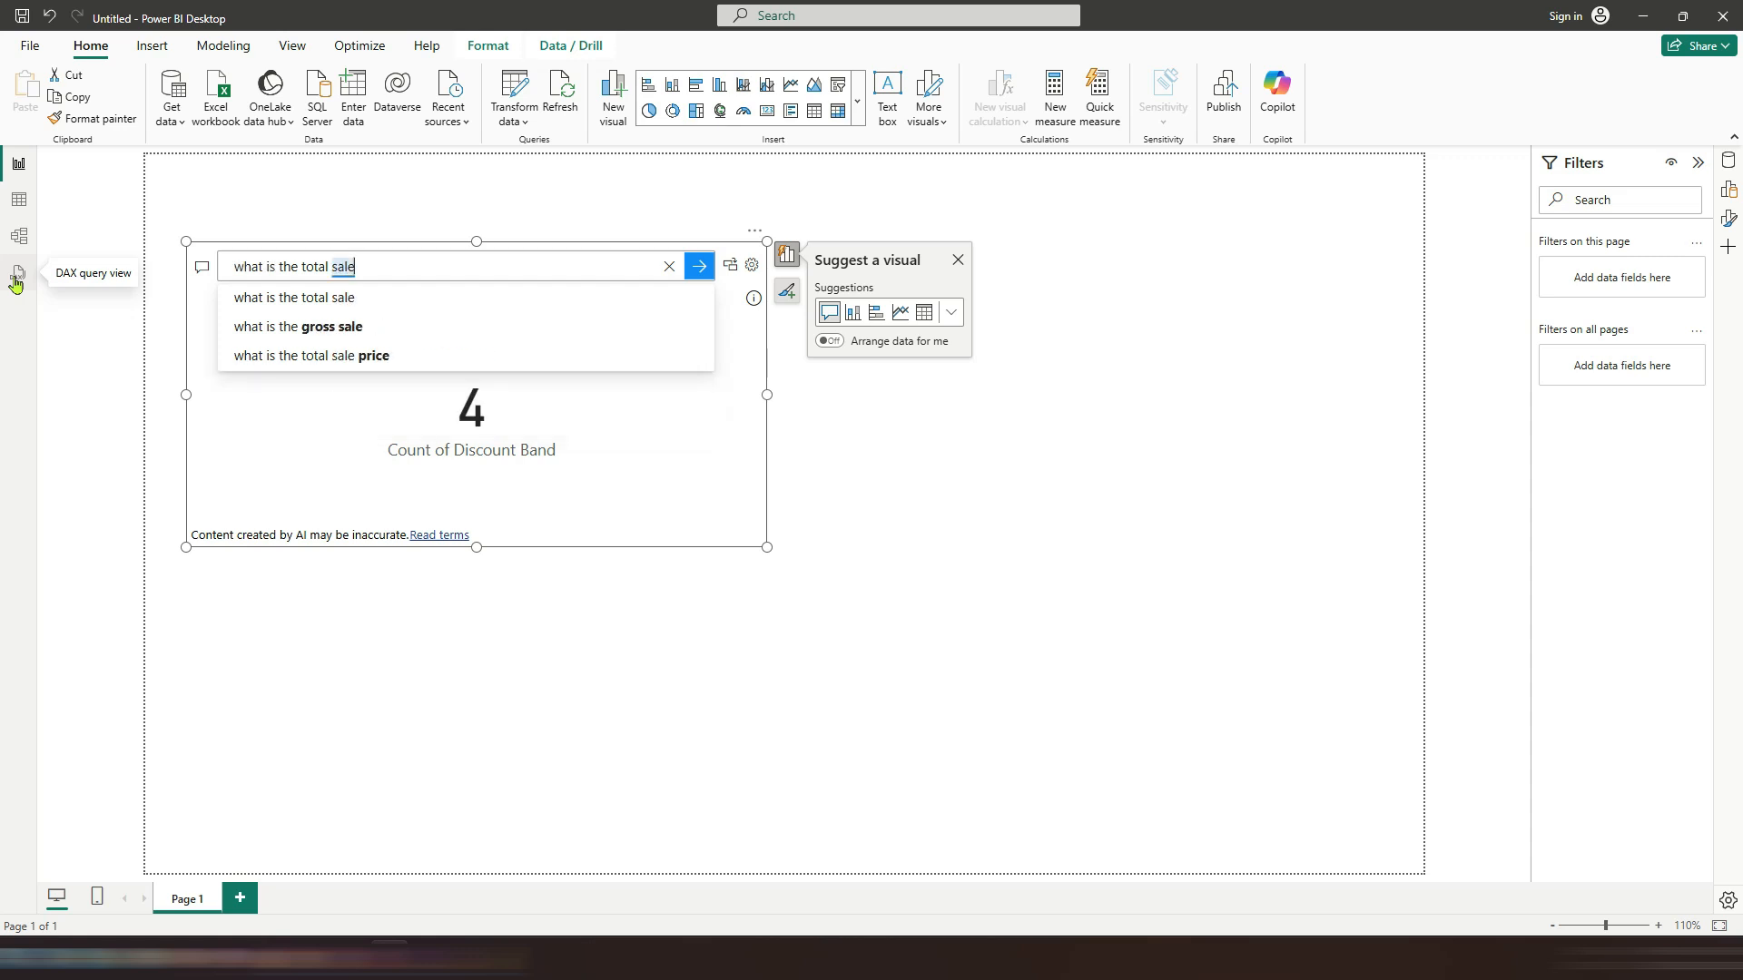
pyautogui.click(272, 329)
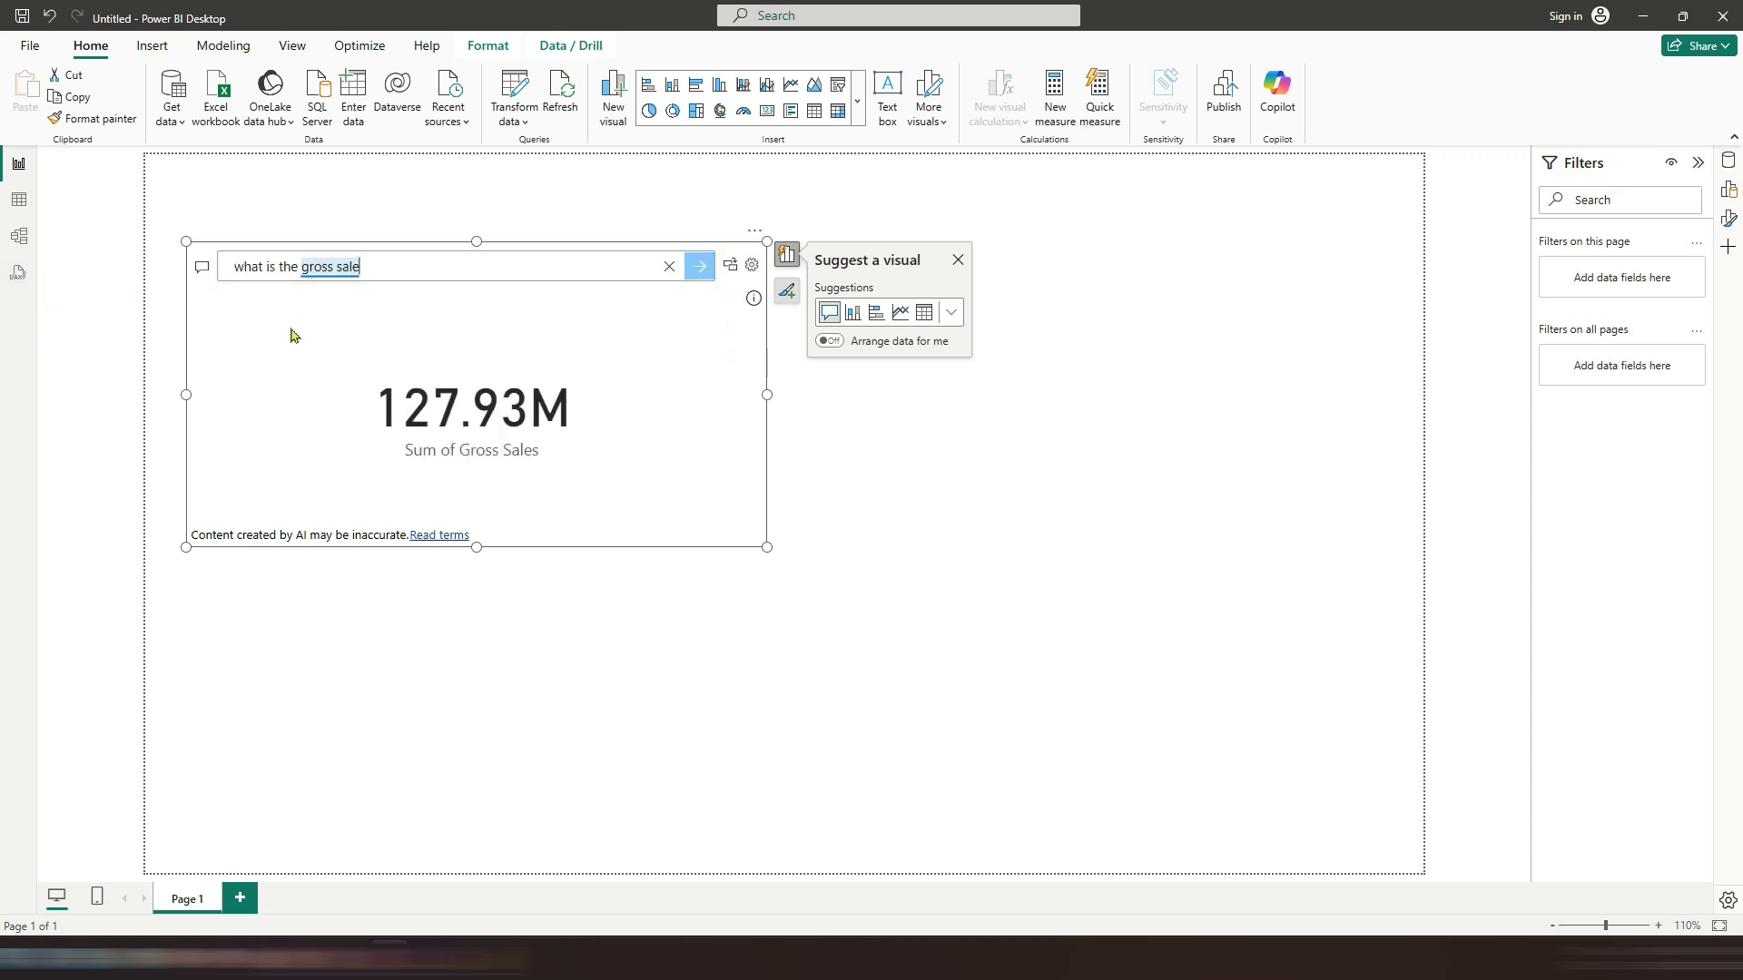
pyautogui.click(729, 266)
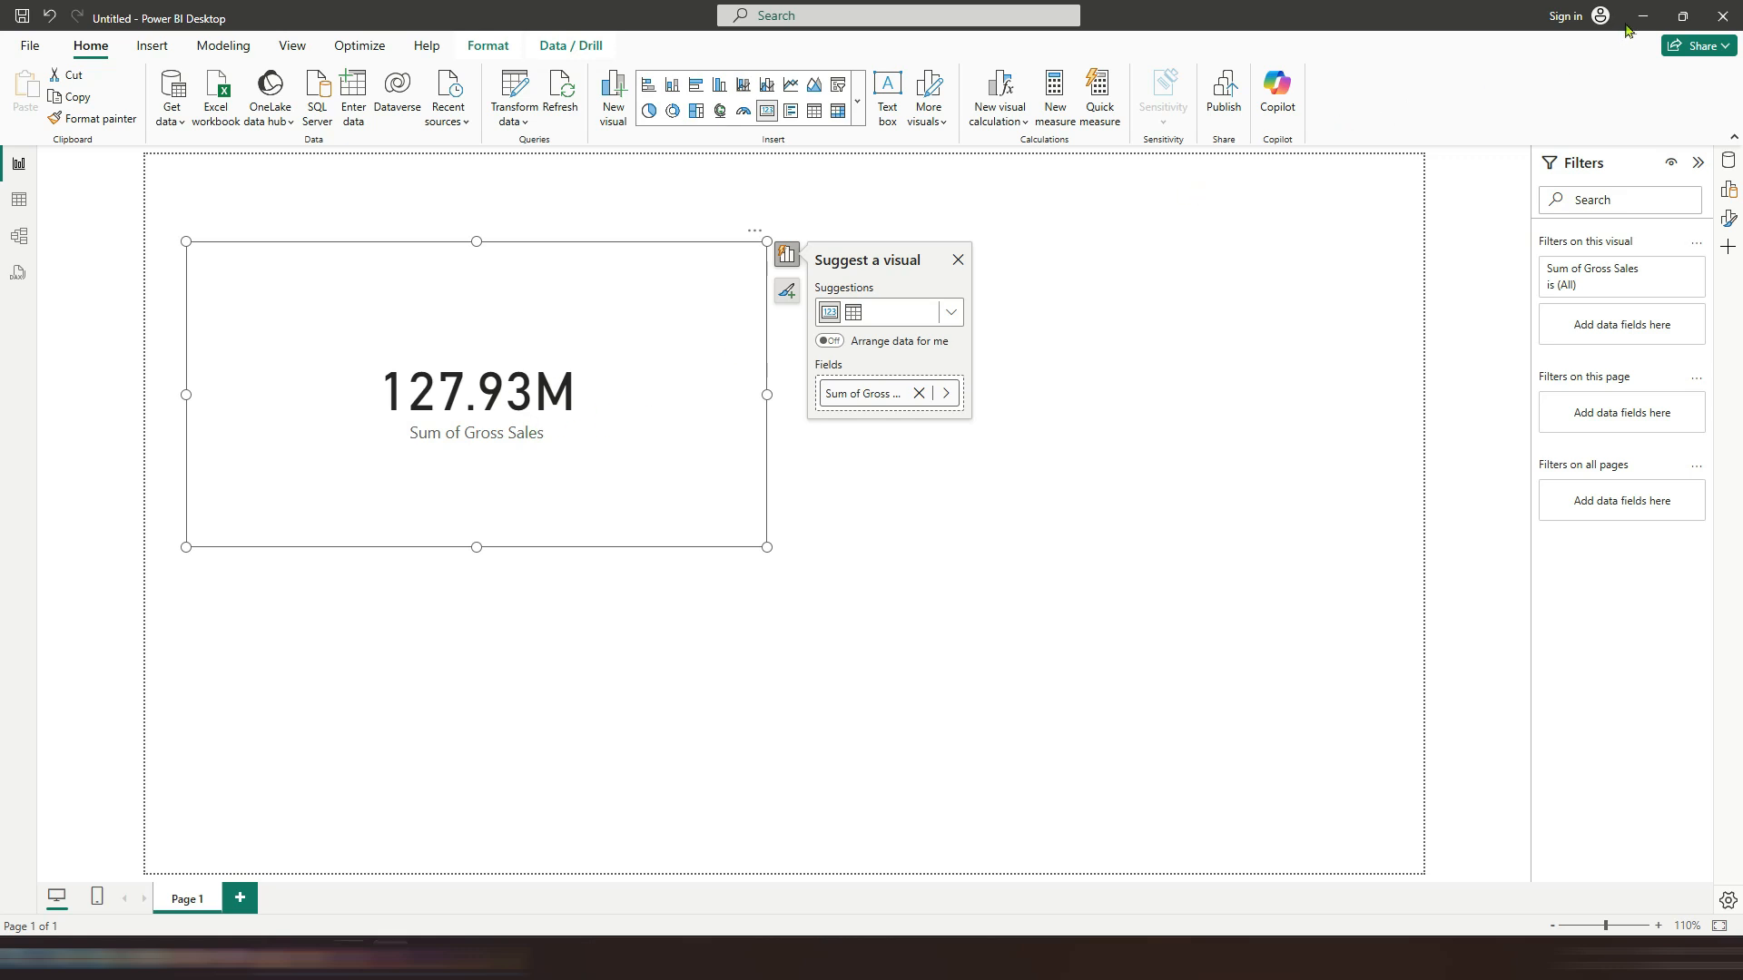
# Step: Try the Average, Standard deviation and Maximum summarizations on the card's Gross Sales field, then close the suggestions pane
pyautogui.click(620, 332)
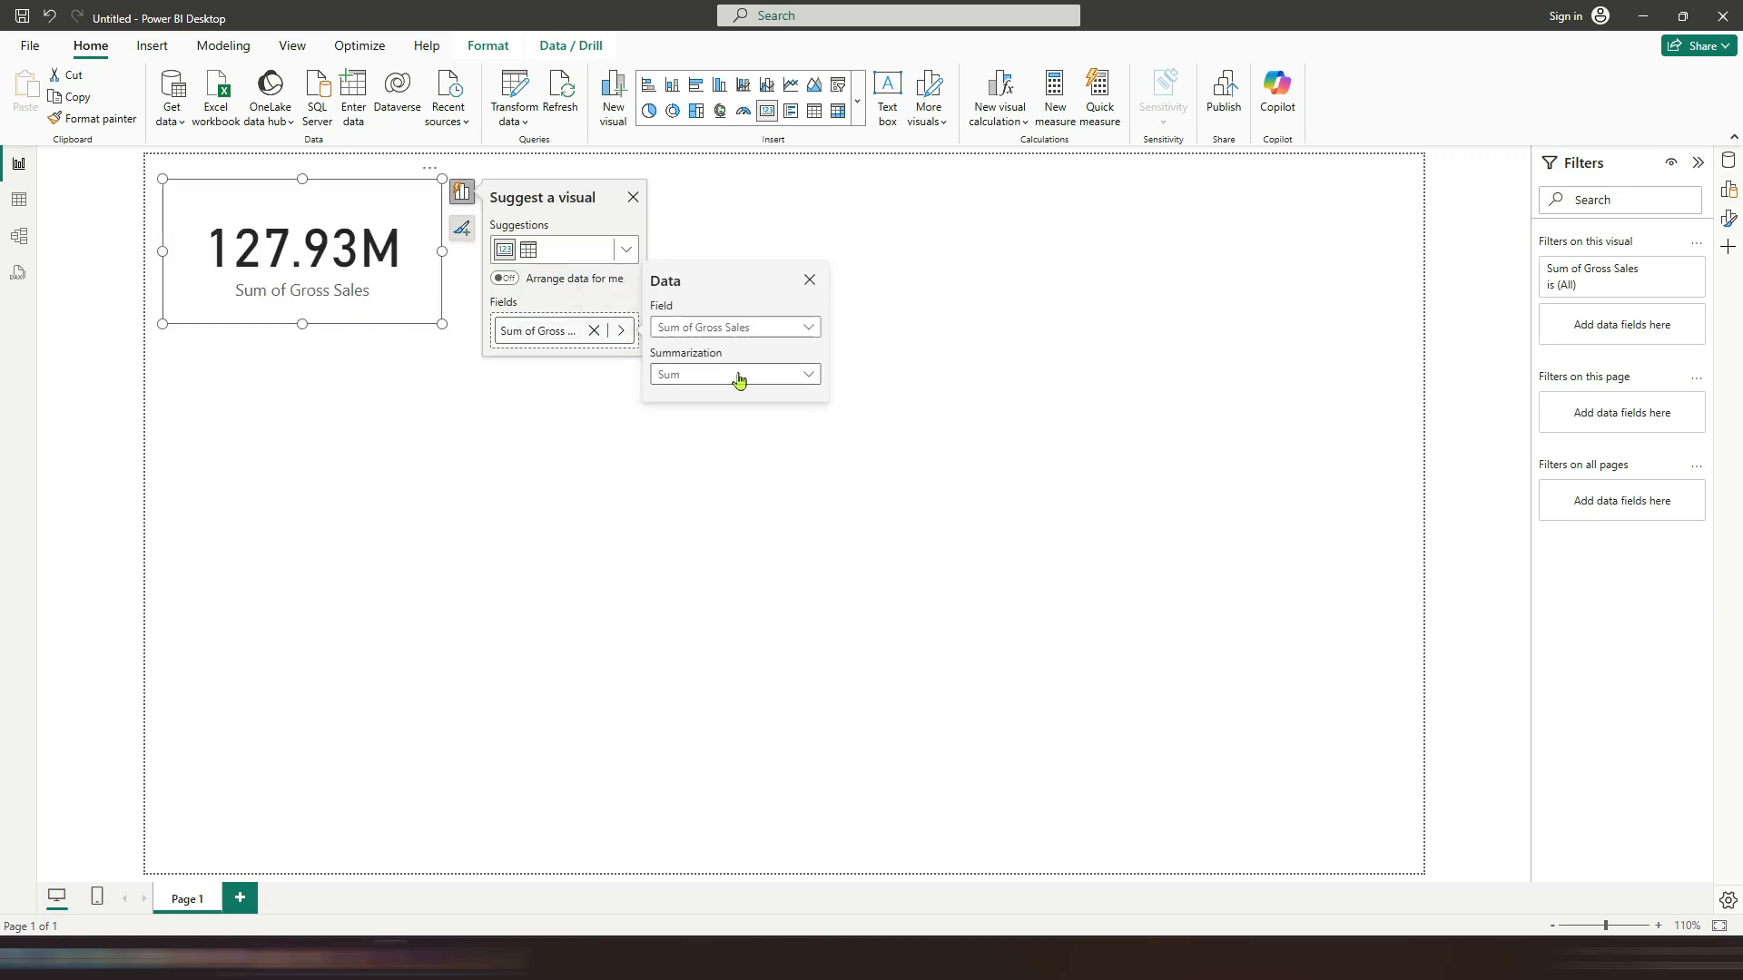
pyautogui.click(739, 379)
pyautogui.click(710, 430)
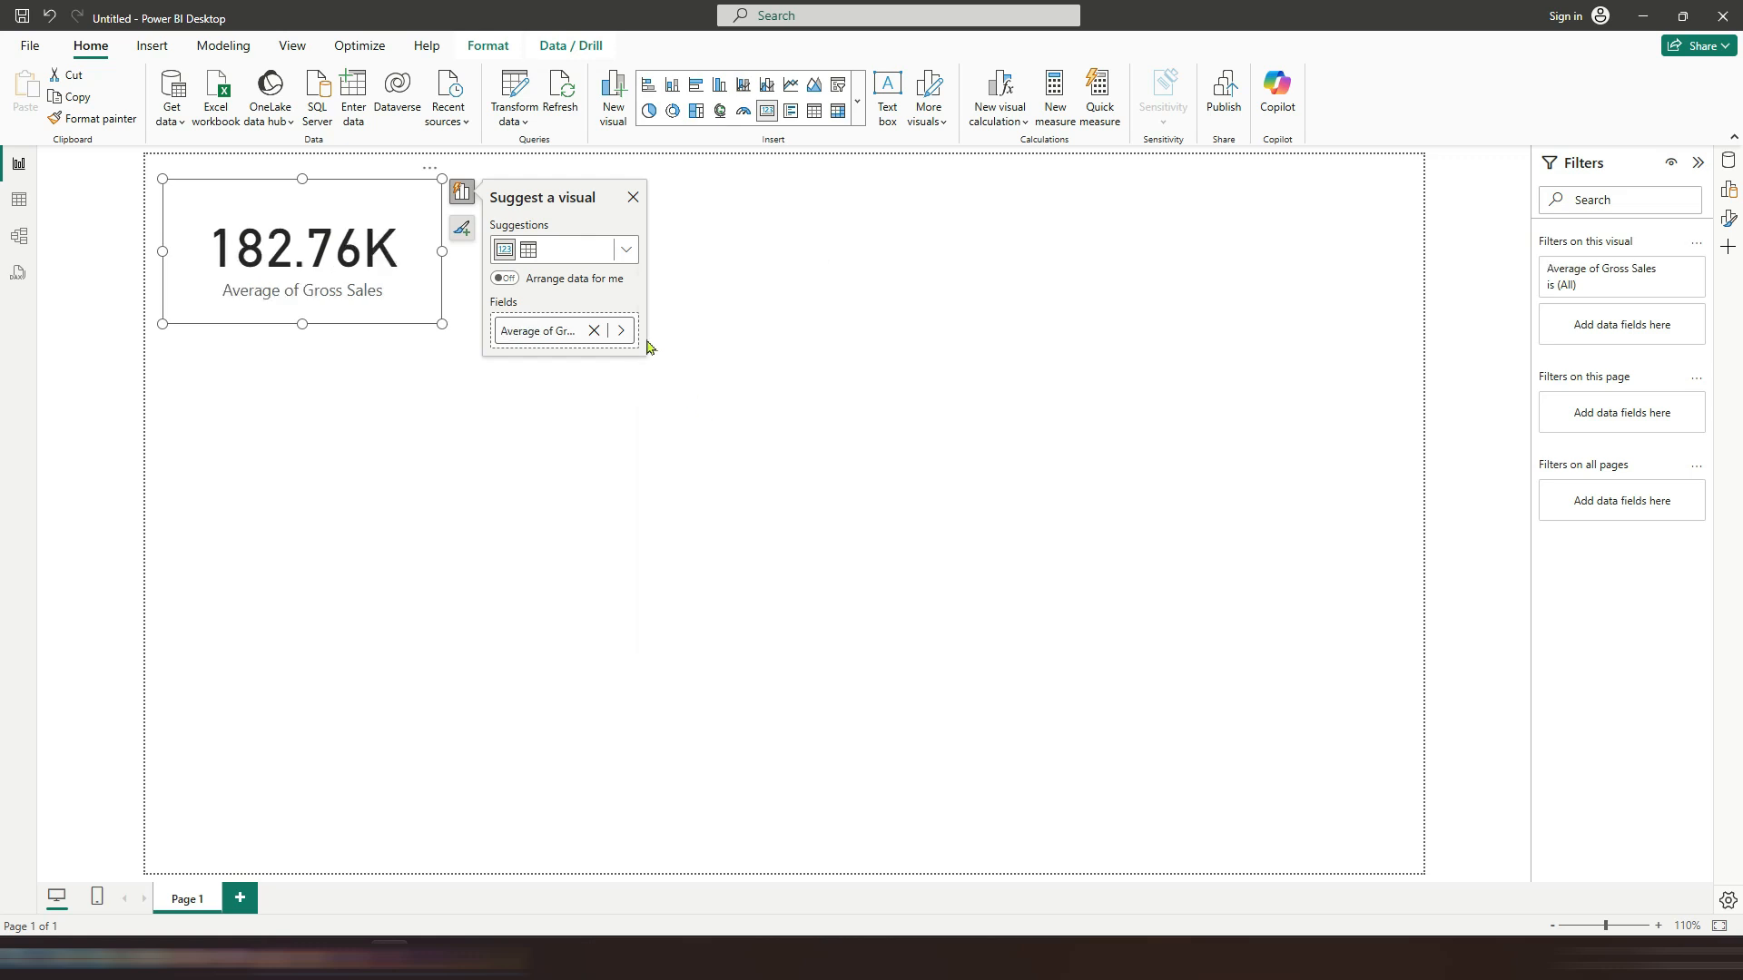
pyautogui.click(621, 330)
pyautogui.click(719, 375)
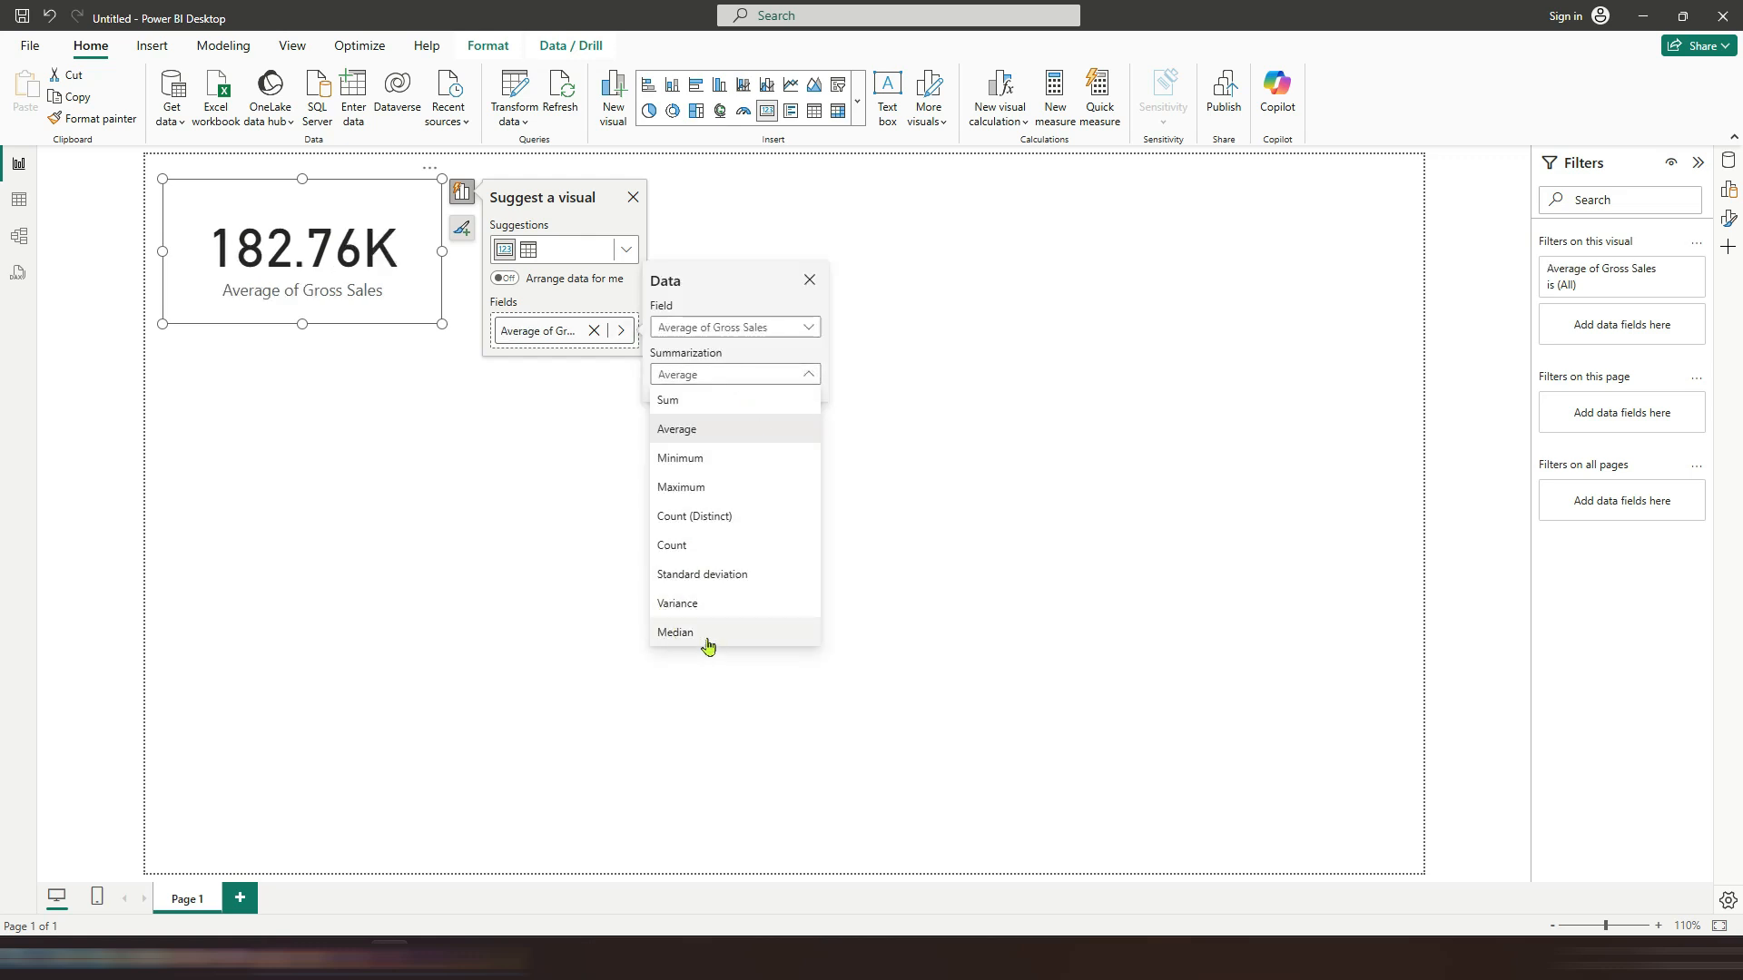
pyautogui.click(699, 581)
pyautogui.click(621, 331)
pyautogui.click(695, 374)
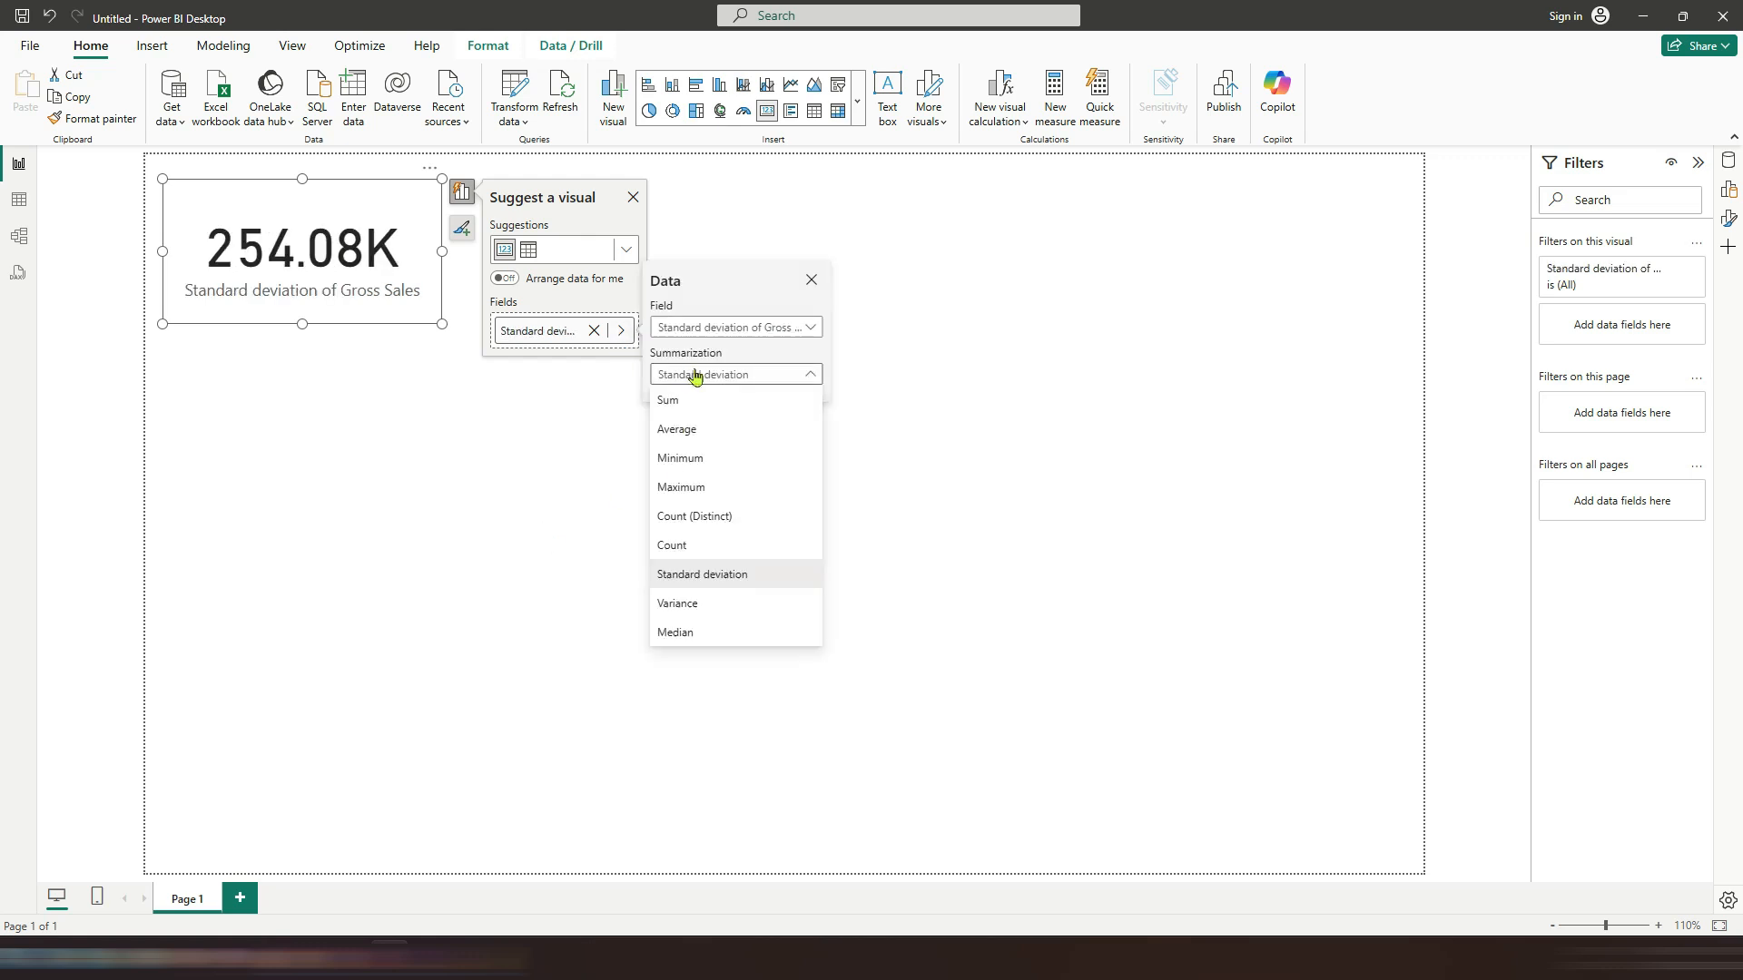
pyautogui.click(697, 490)
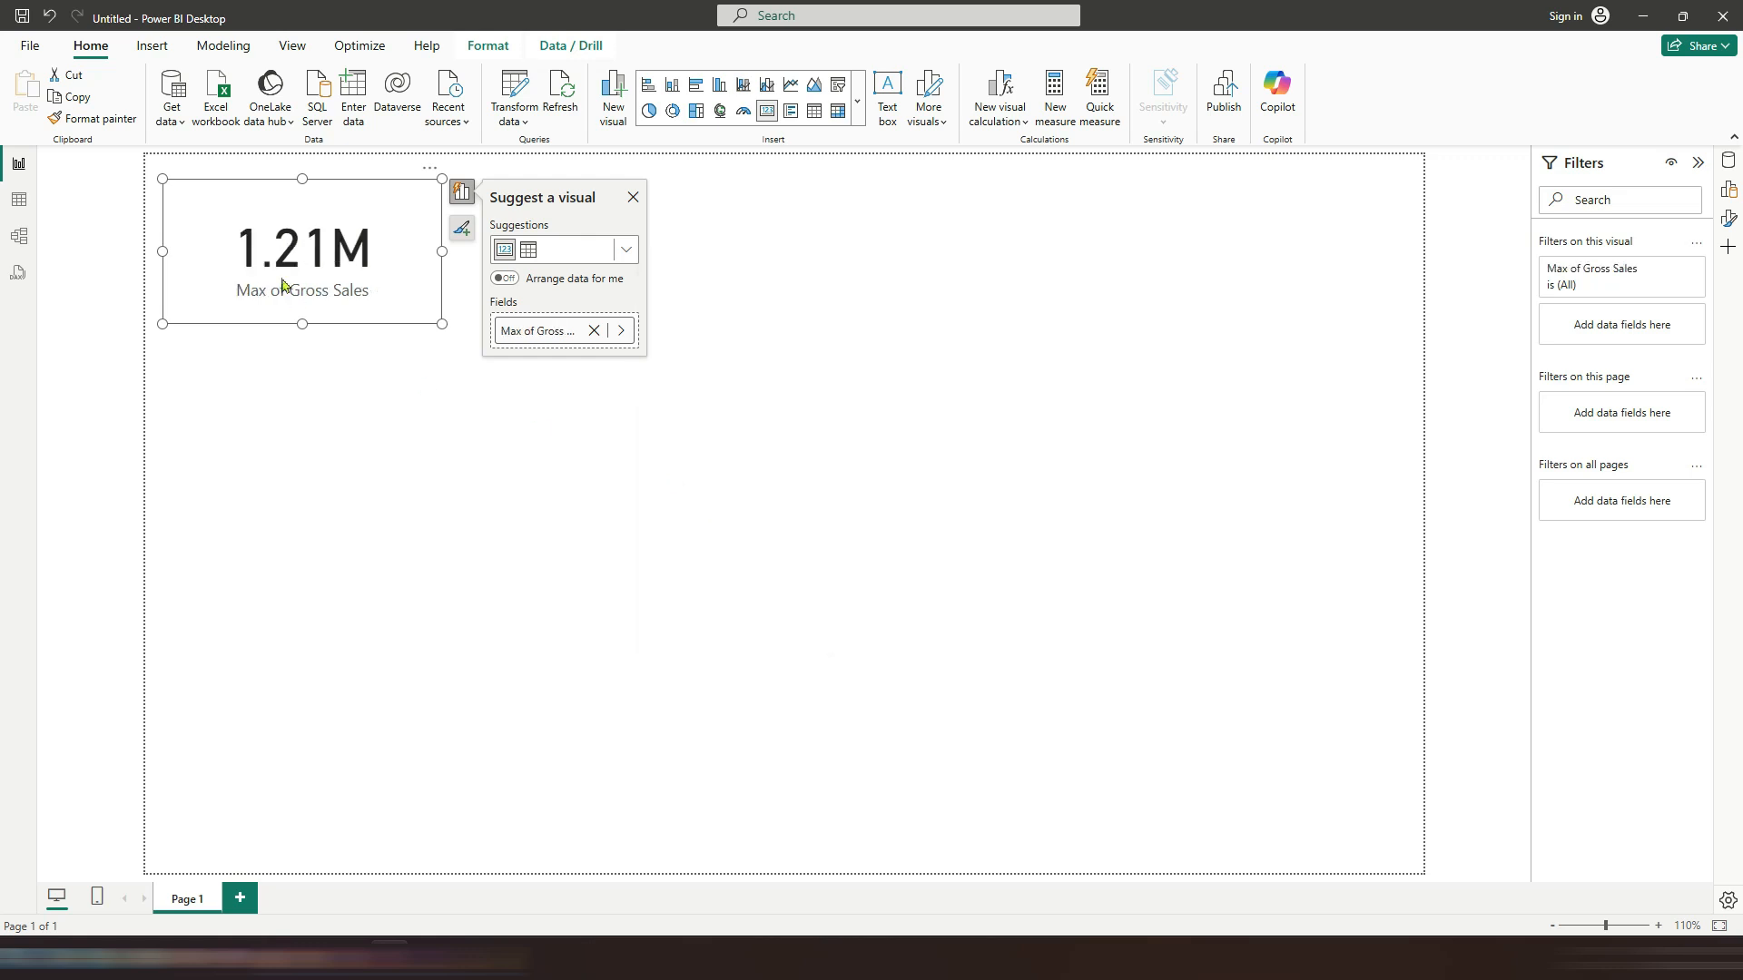
pyautogui.click(632, 197)
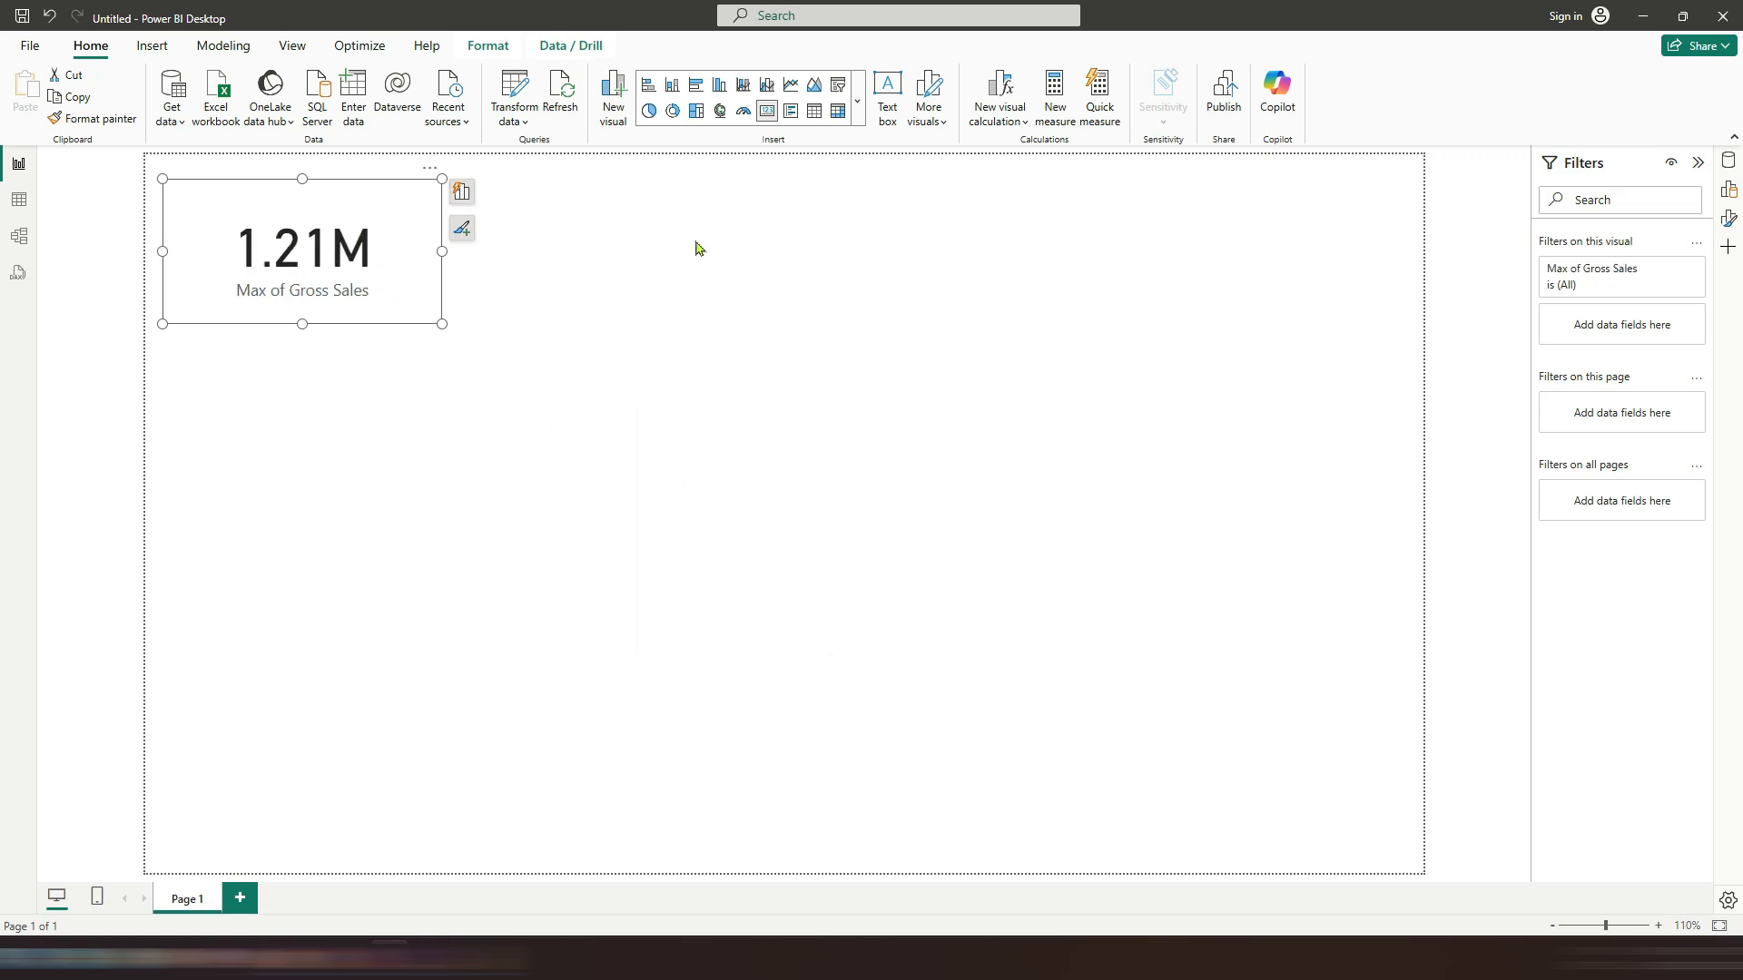
pyautogui.click(1633, 21)
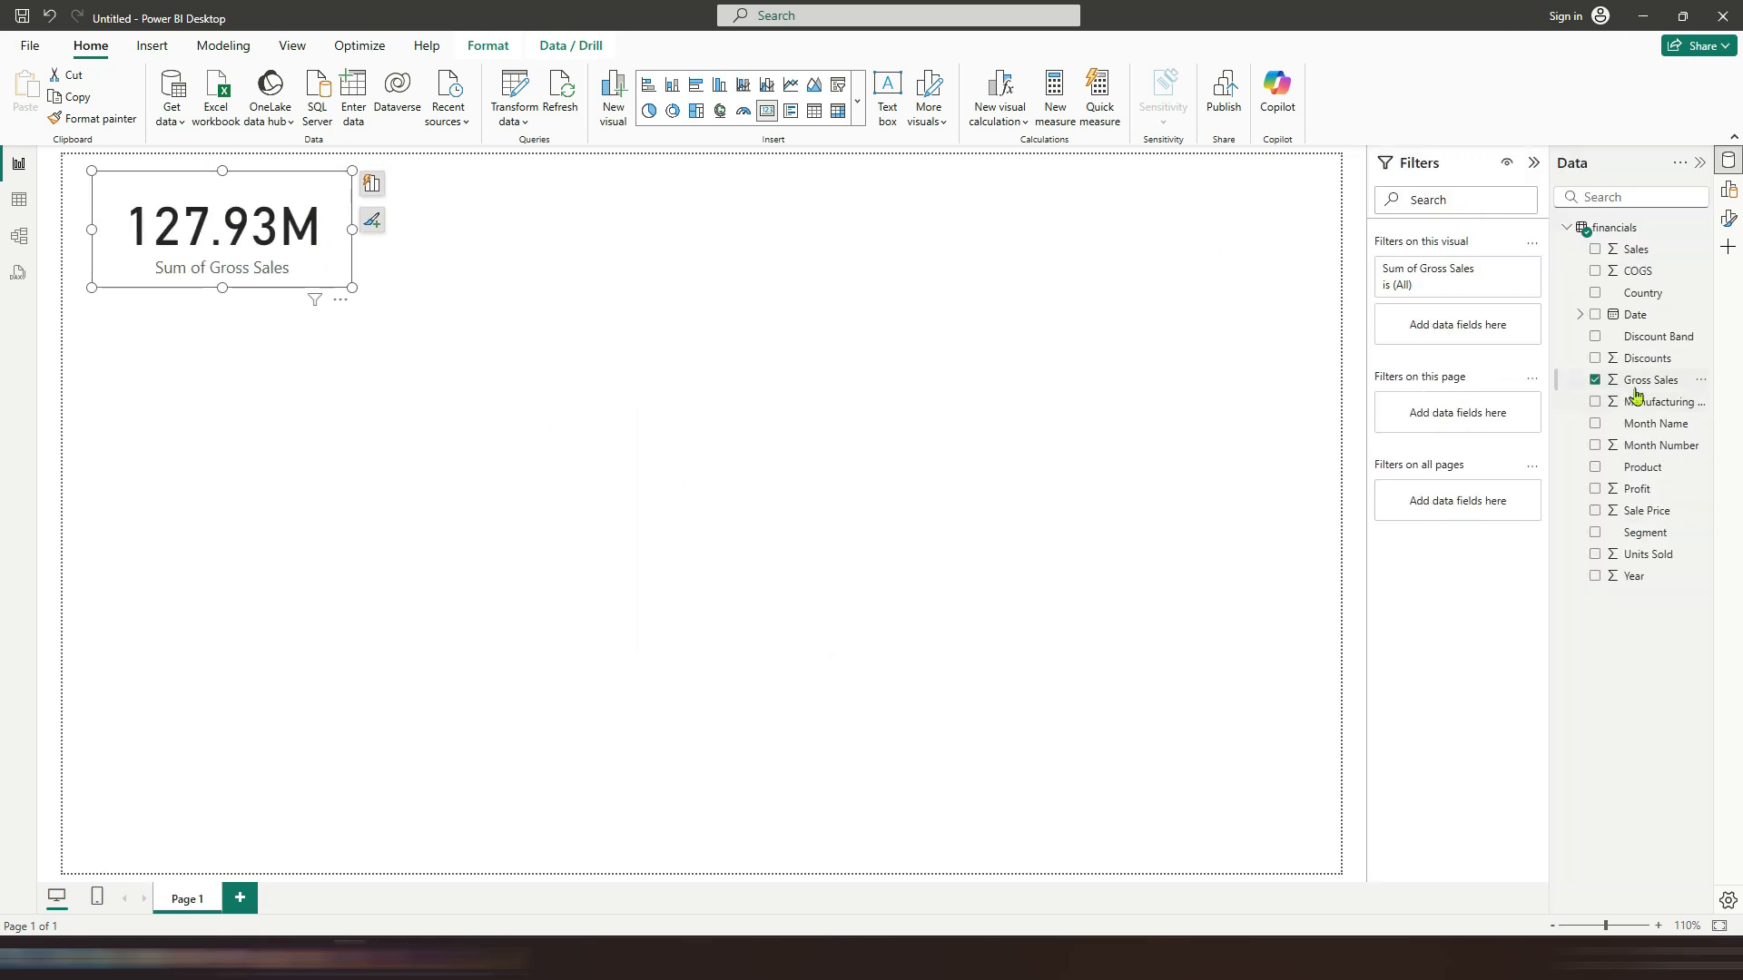
pyautogui.click(1285, 374)
pyautogui.moveTo(1641, 381); pyautogui.dragTo(772, 227)
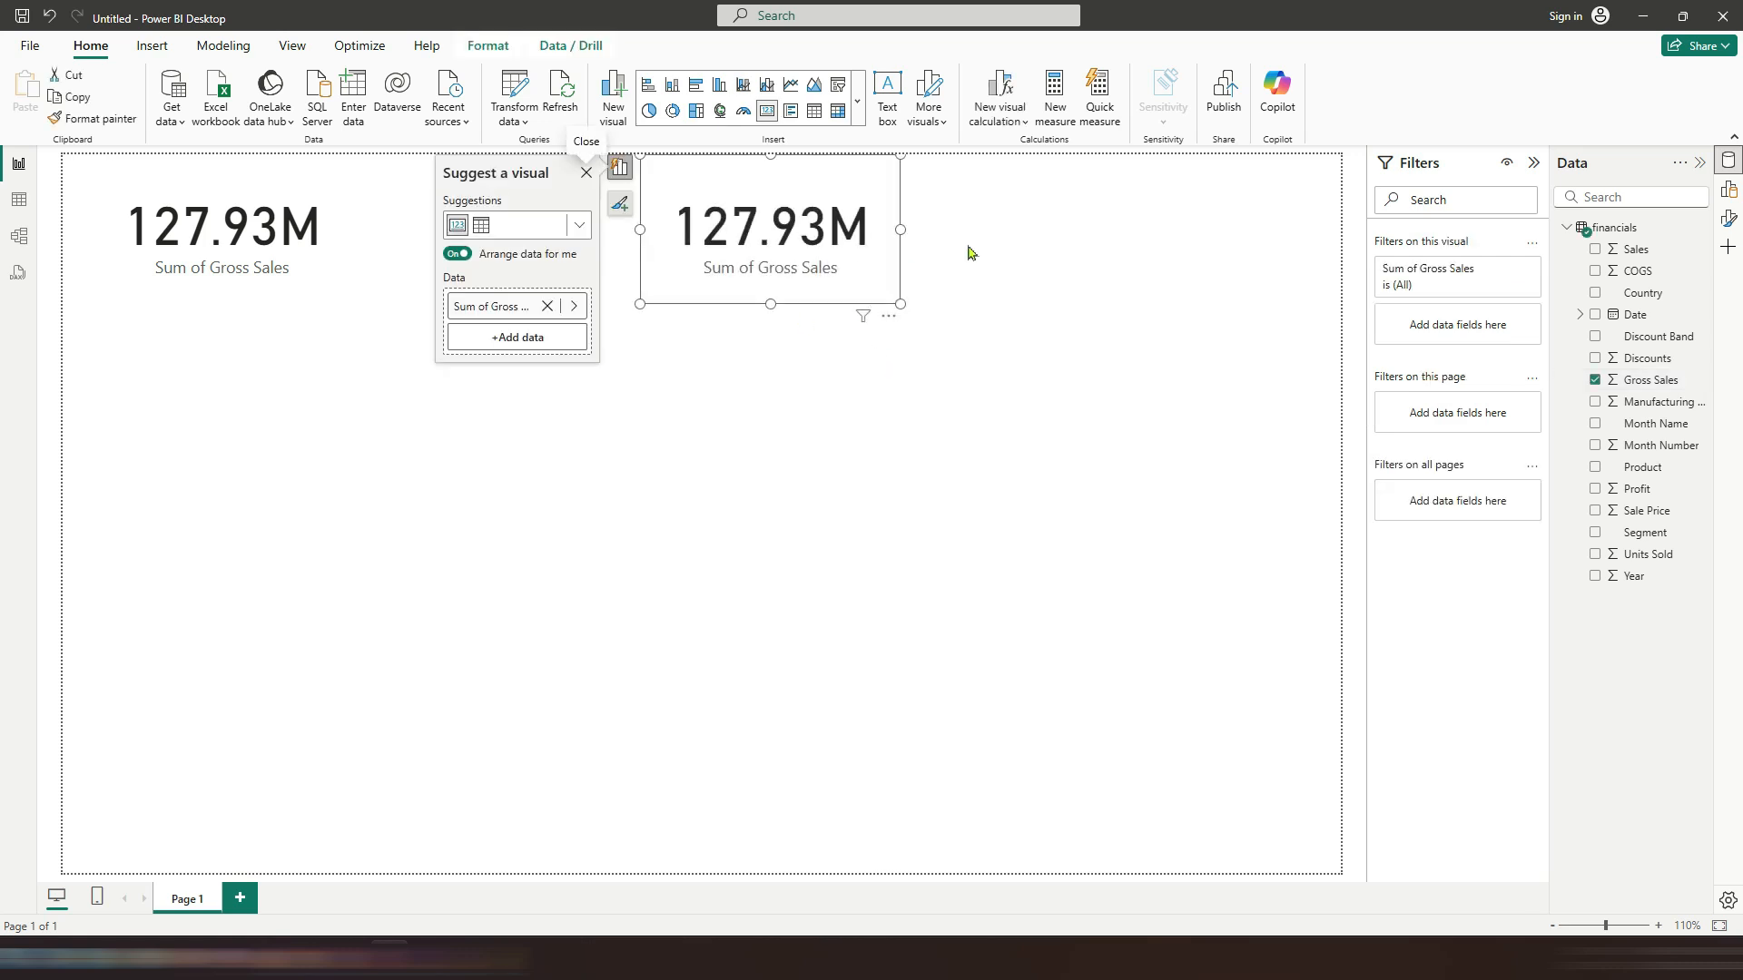
pyautogui.click(892, 317)
pyautogui.click(935, 360)
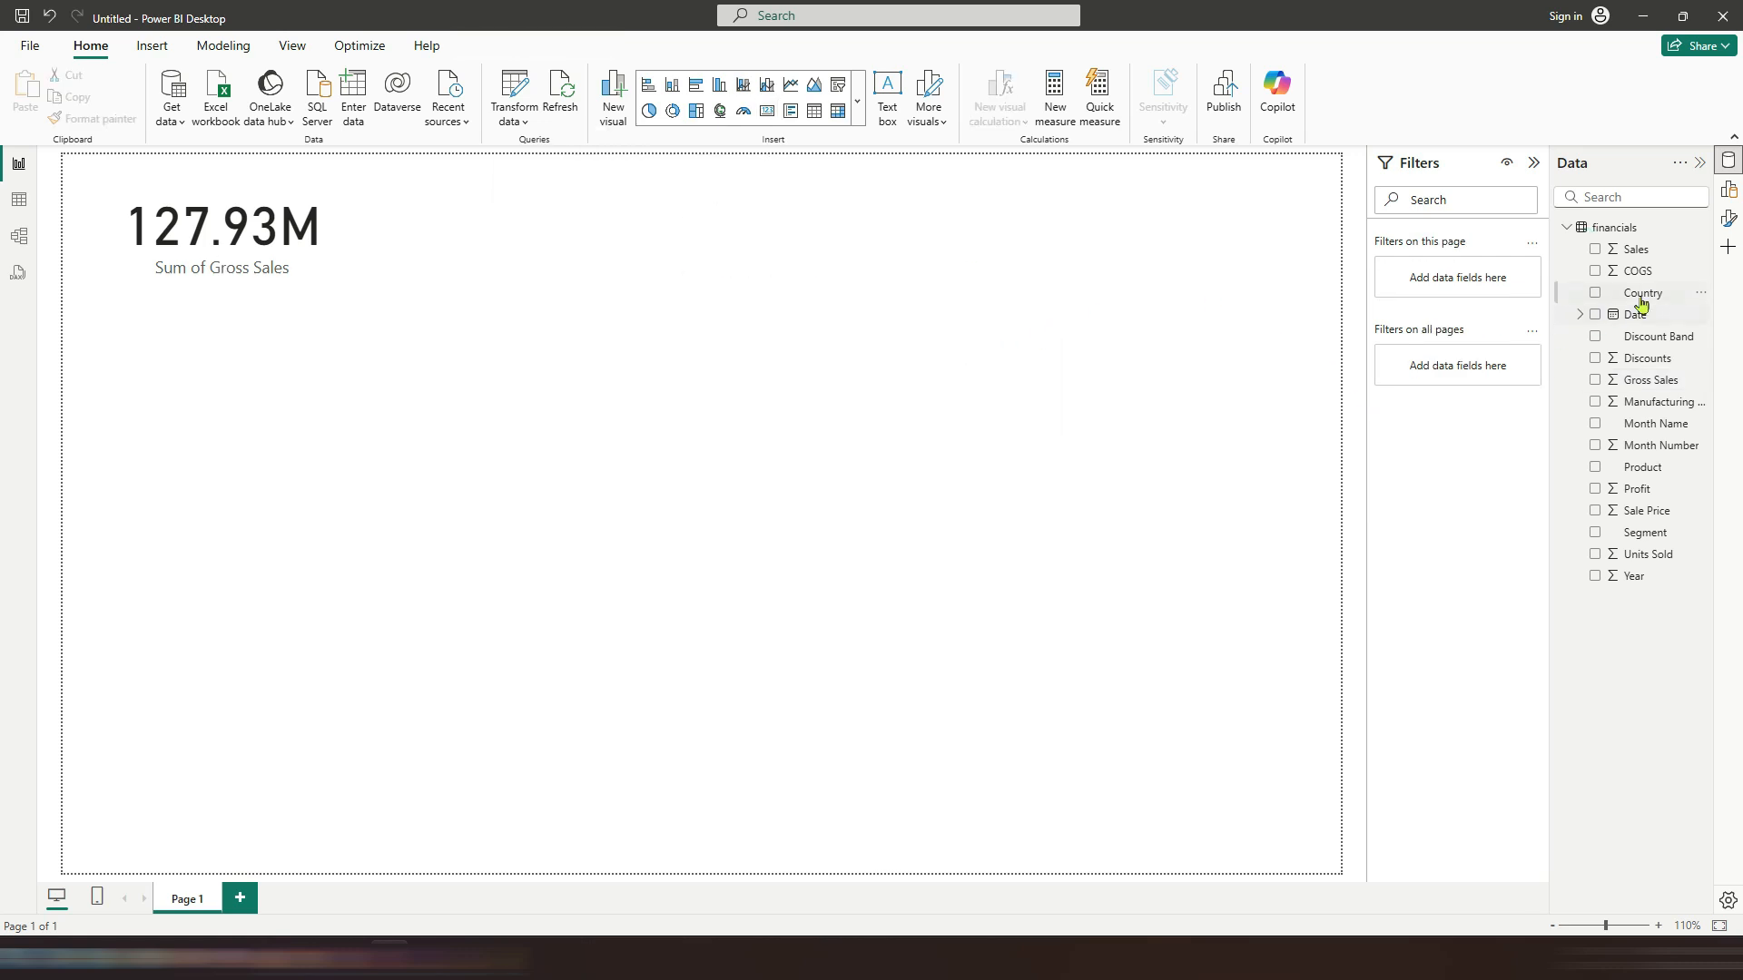
# Step: Build a Gross Sales by Country bar chart from the Country and Gross Sales fields, enlarging it below the card
pyautogui.moveTo(1641, 302); pyautogui.dragTo(750, 346)
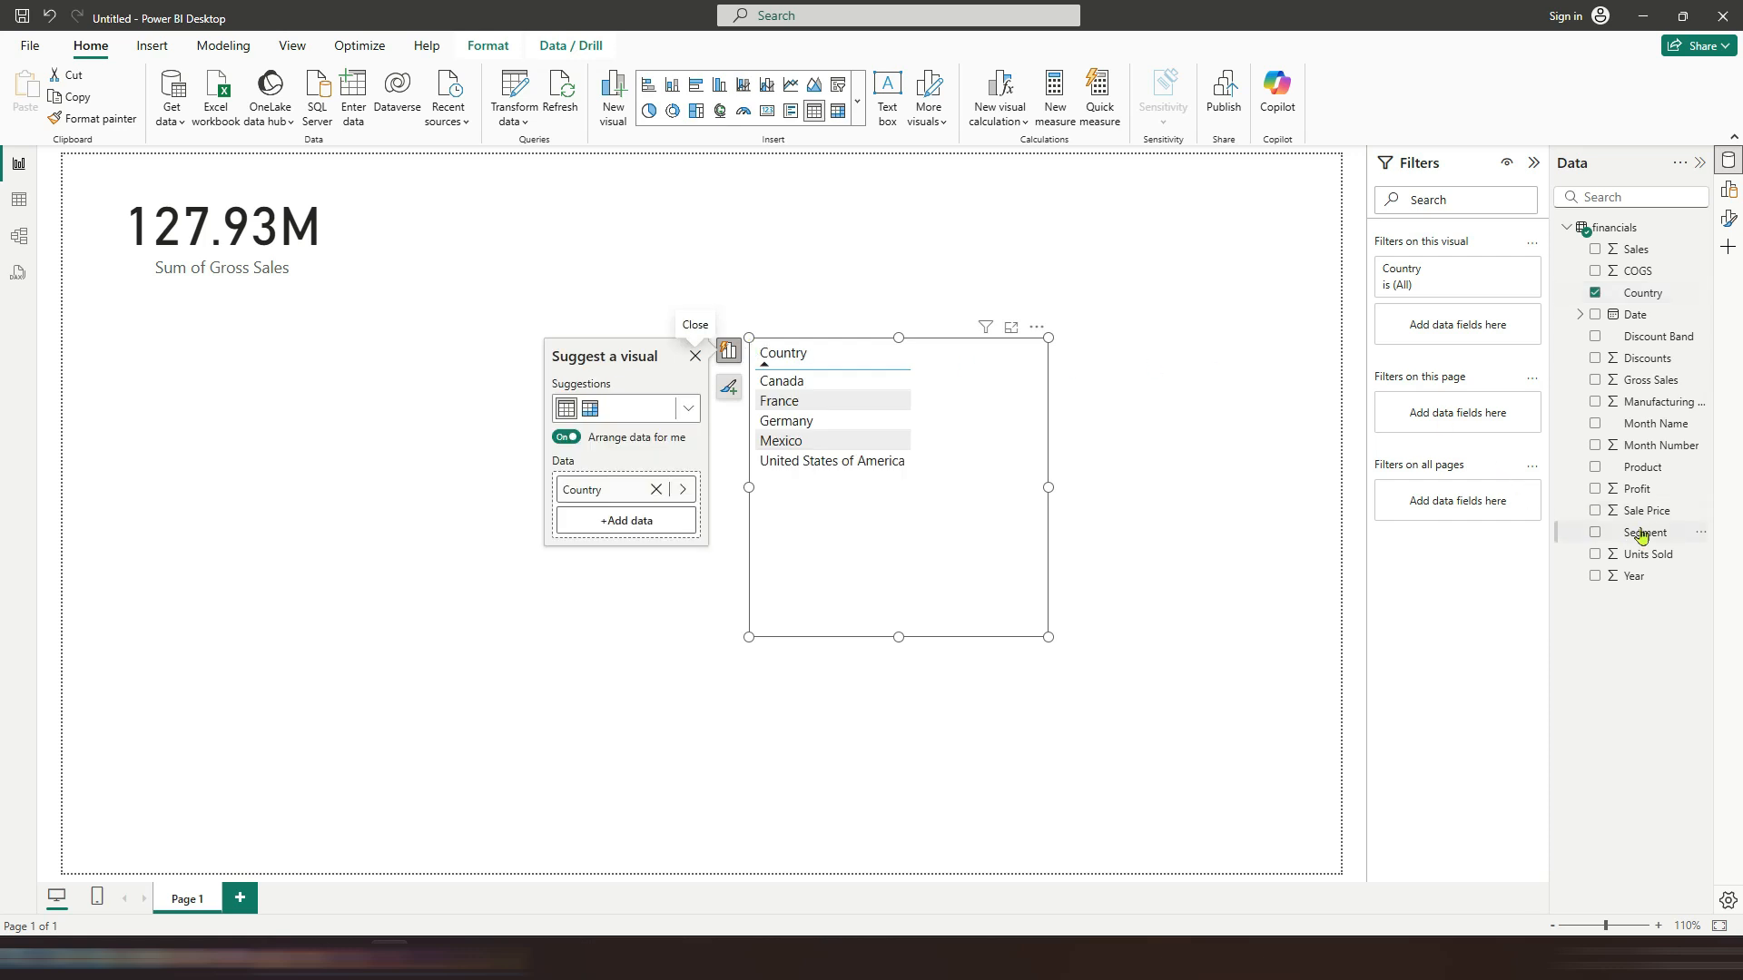
pyautogui.click(1595, 381)
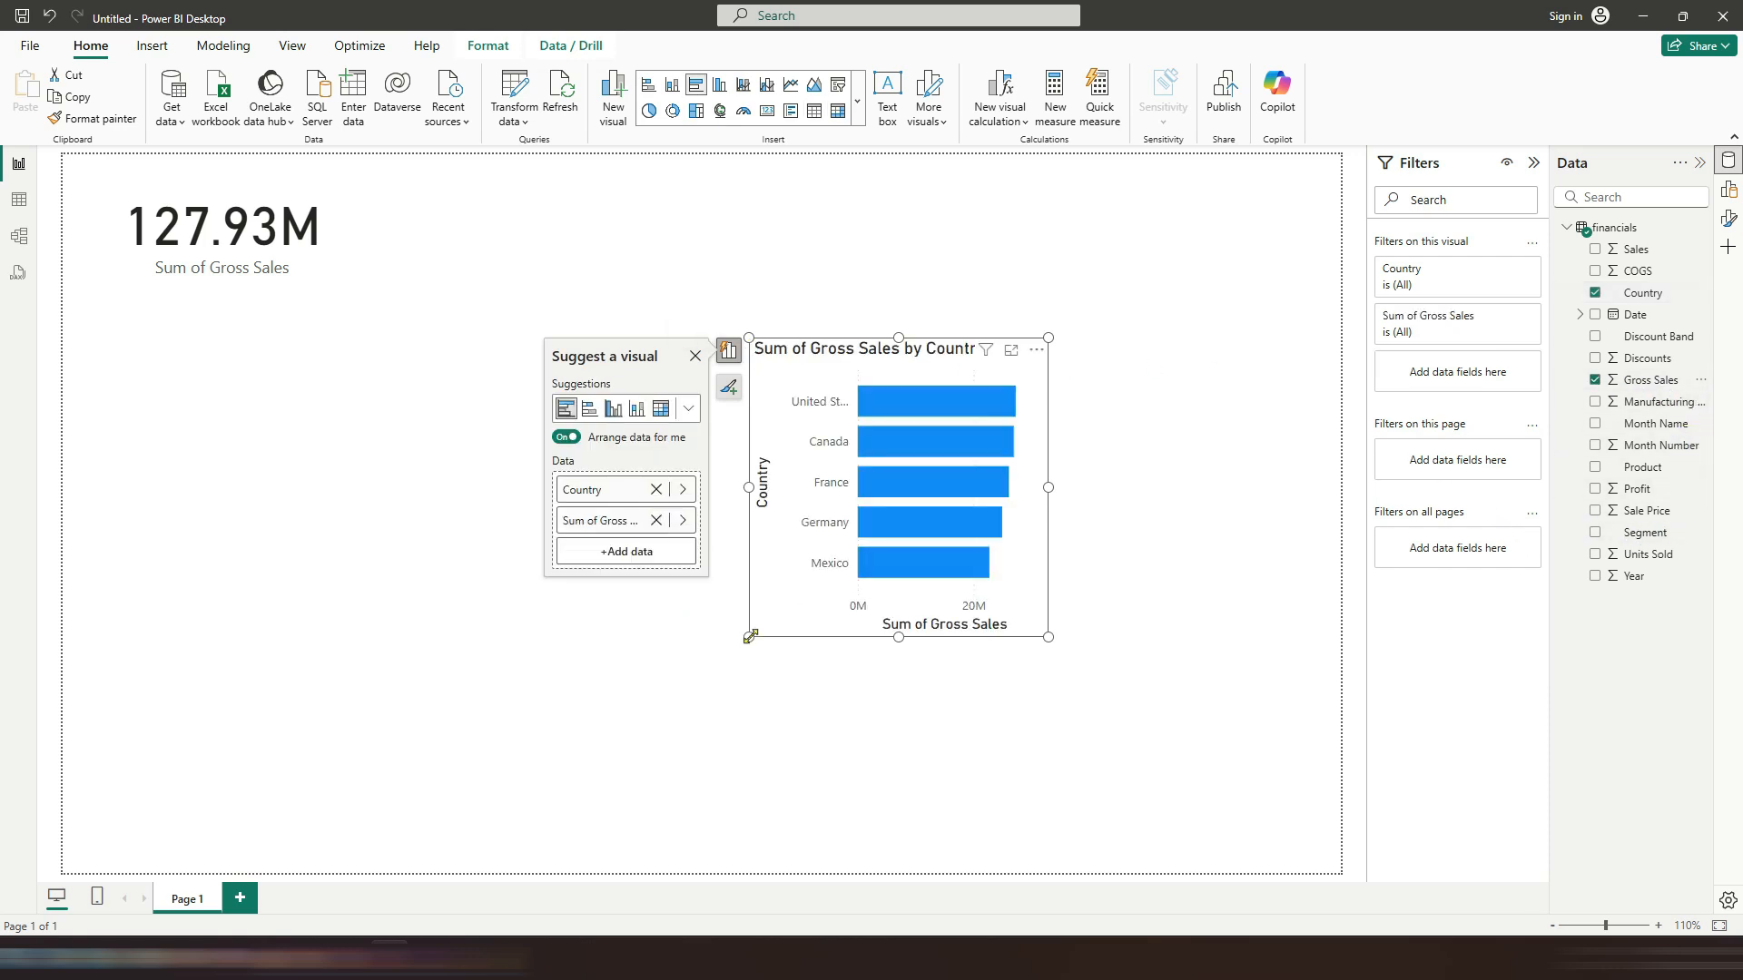
pyautogui.moveTo(750, 637); pyautogui.dragTo(273, 721)
pyautogui.moveTo(937, 353); pyautogui.dragTo(780, 356)
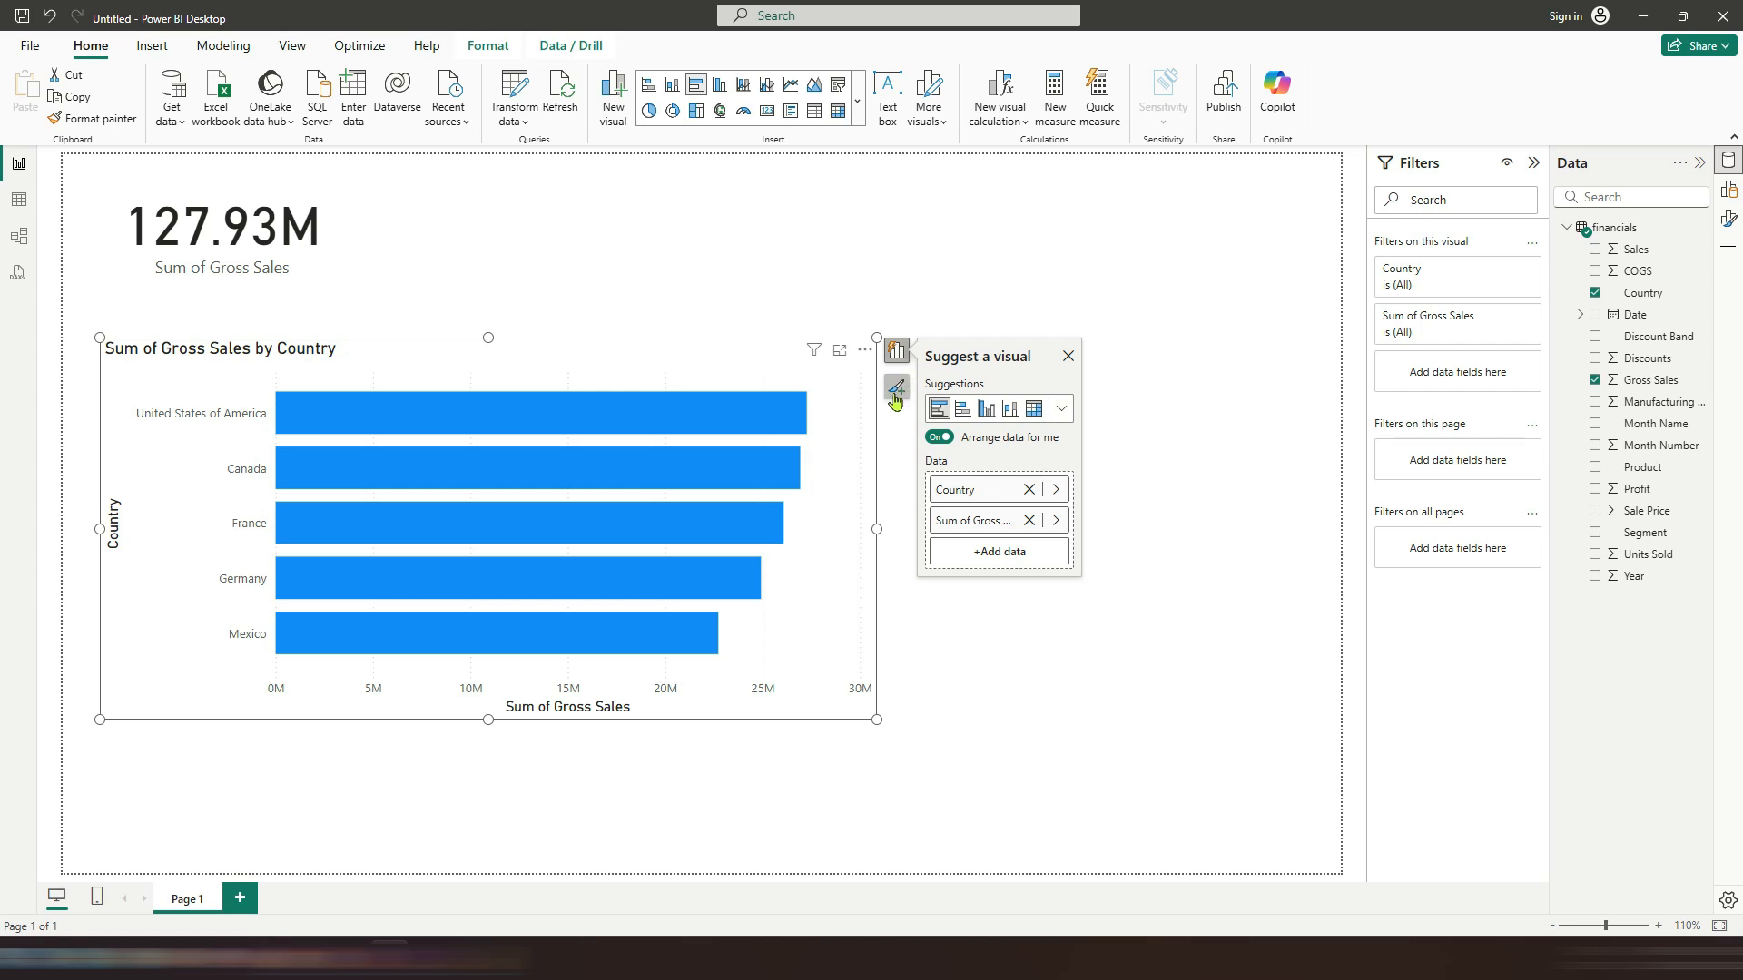
# Step: Turn on data labels for the bar chart and stretch it down to the page bottom
pyautogui.click(894, 394)
pyautogui.click(931, 463)
pyautogui.moveTo(876, 719); pyautogui.dragTo(901, 852)
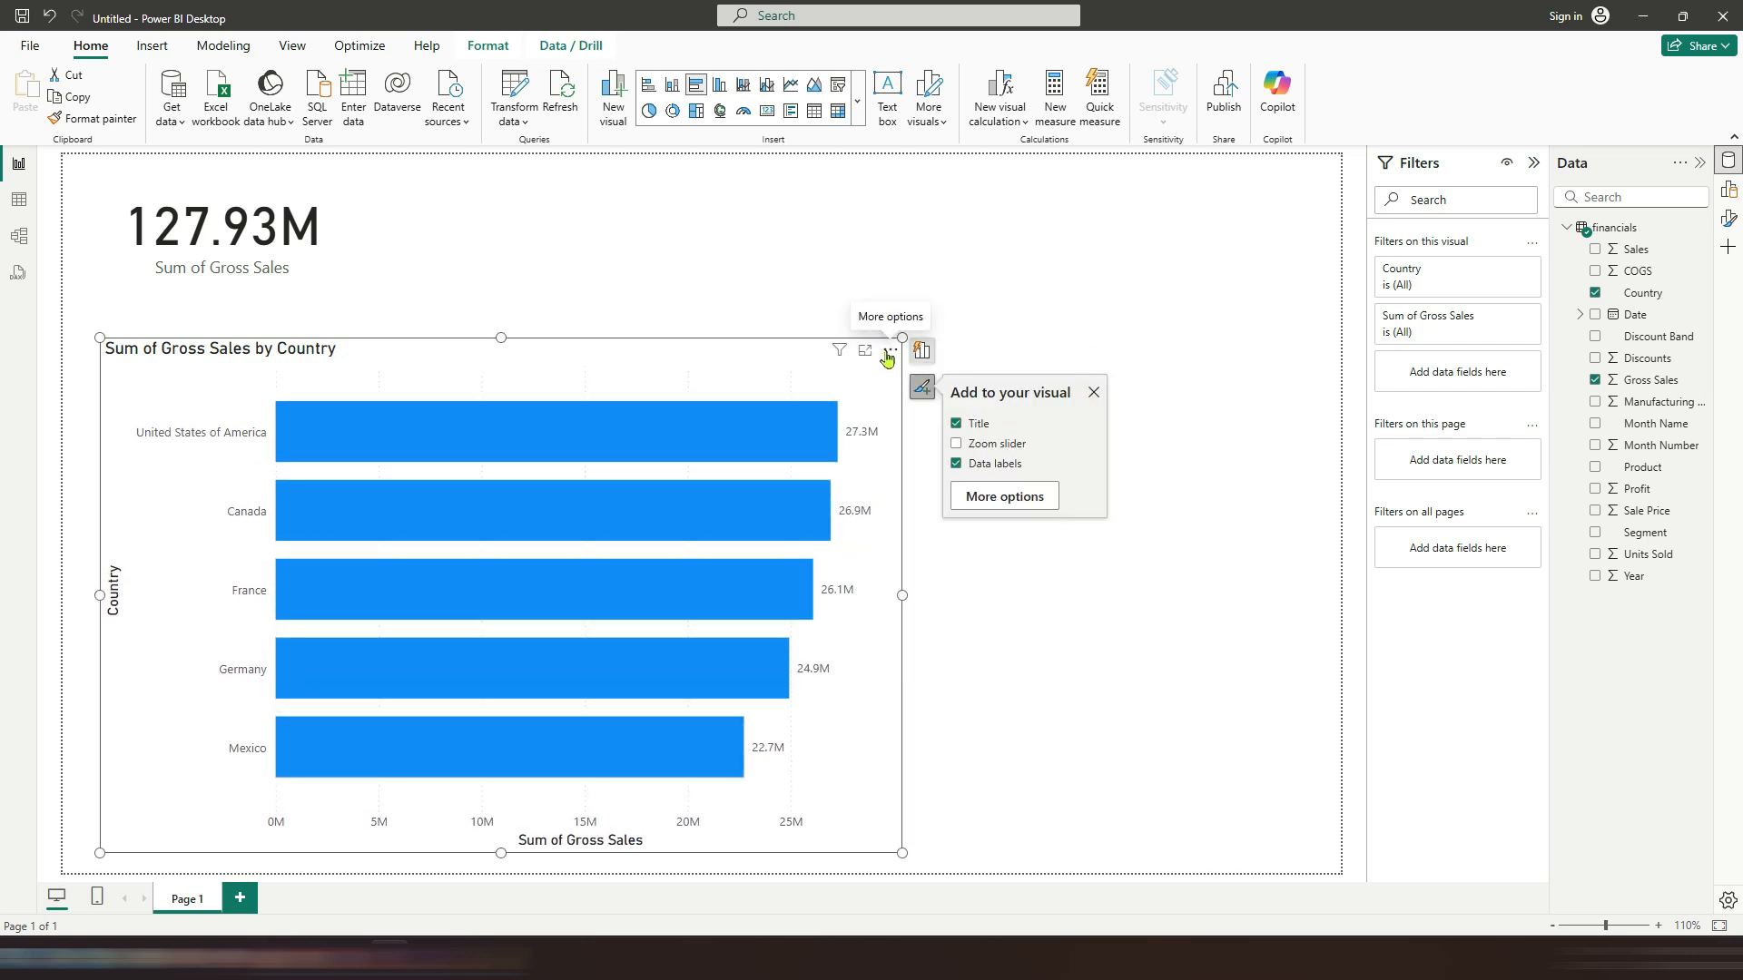
pyautogui.moveTo(884, 352); pyautogui.dragTo(876, 353)
pyautogui.click(1106, 304)
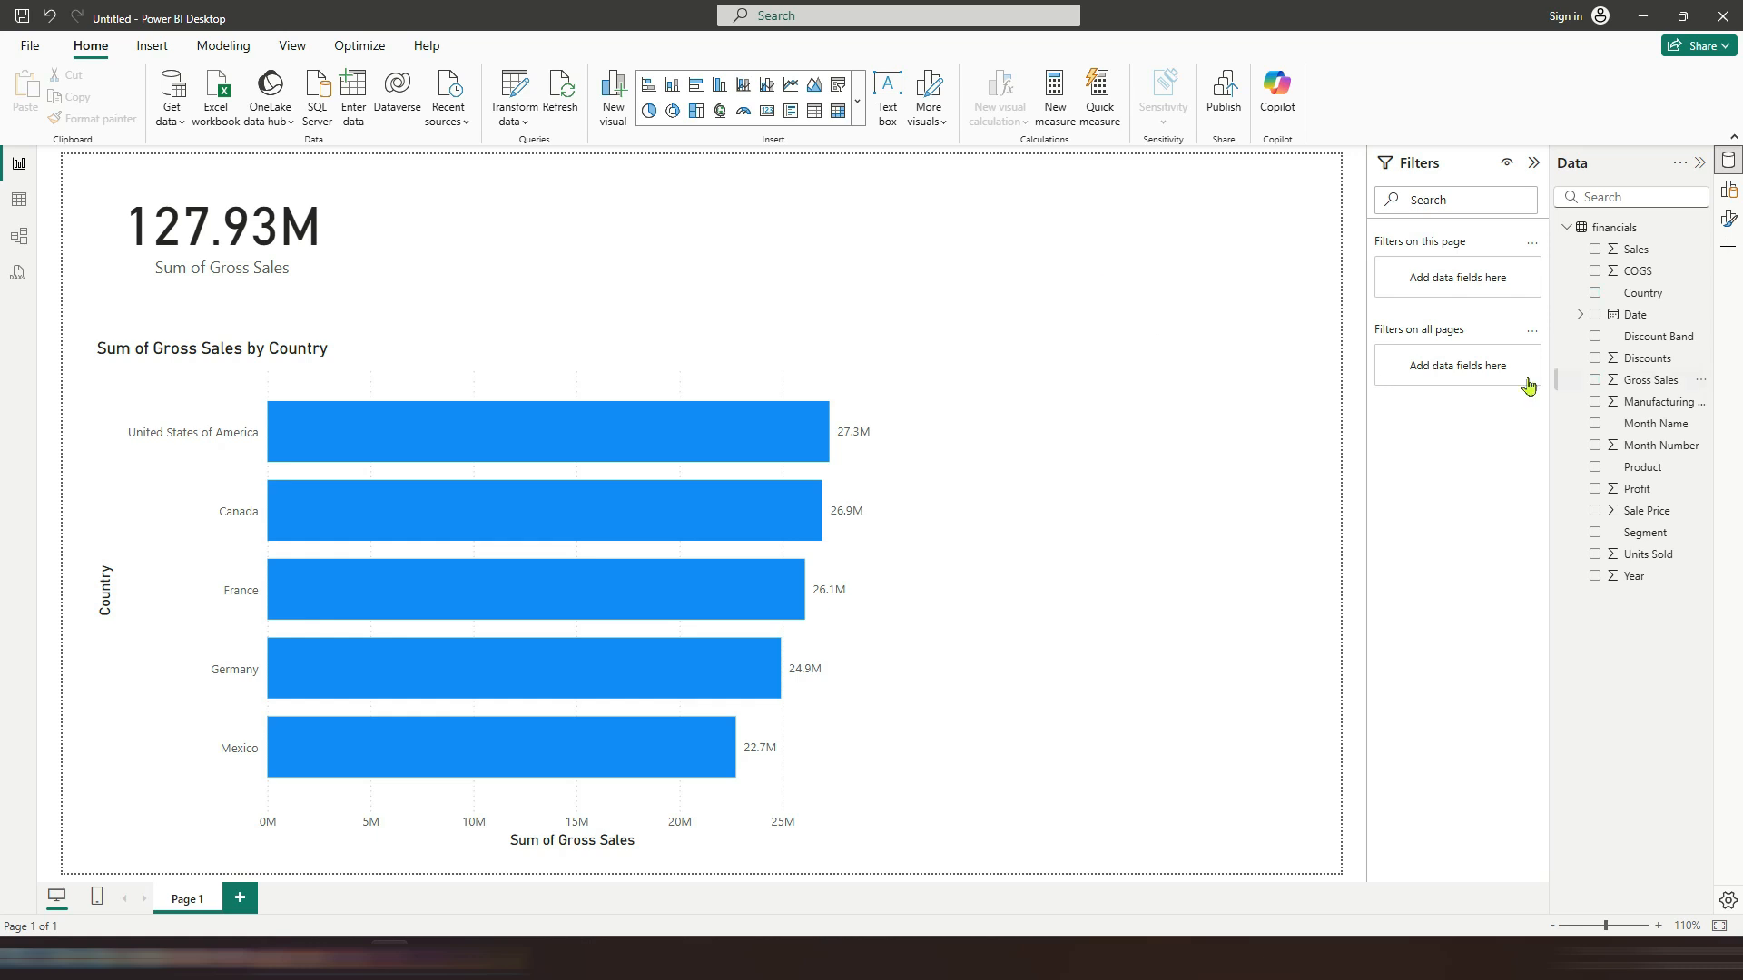
# Step: Create a Gross Sales by Year line chart from the Date hierarchy and Gross Sales, placing it beside the bar chart
pyautogui.moveTo(1633, 314); pyautogui.dragTo(1105, 252)
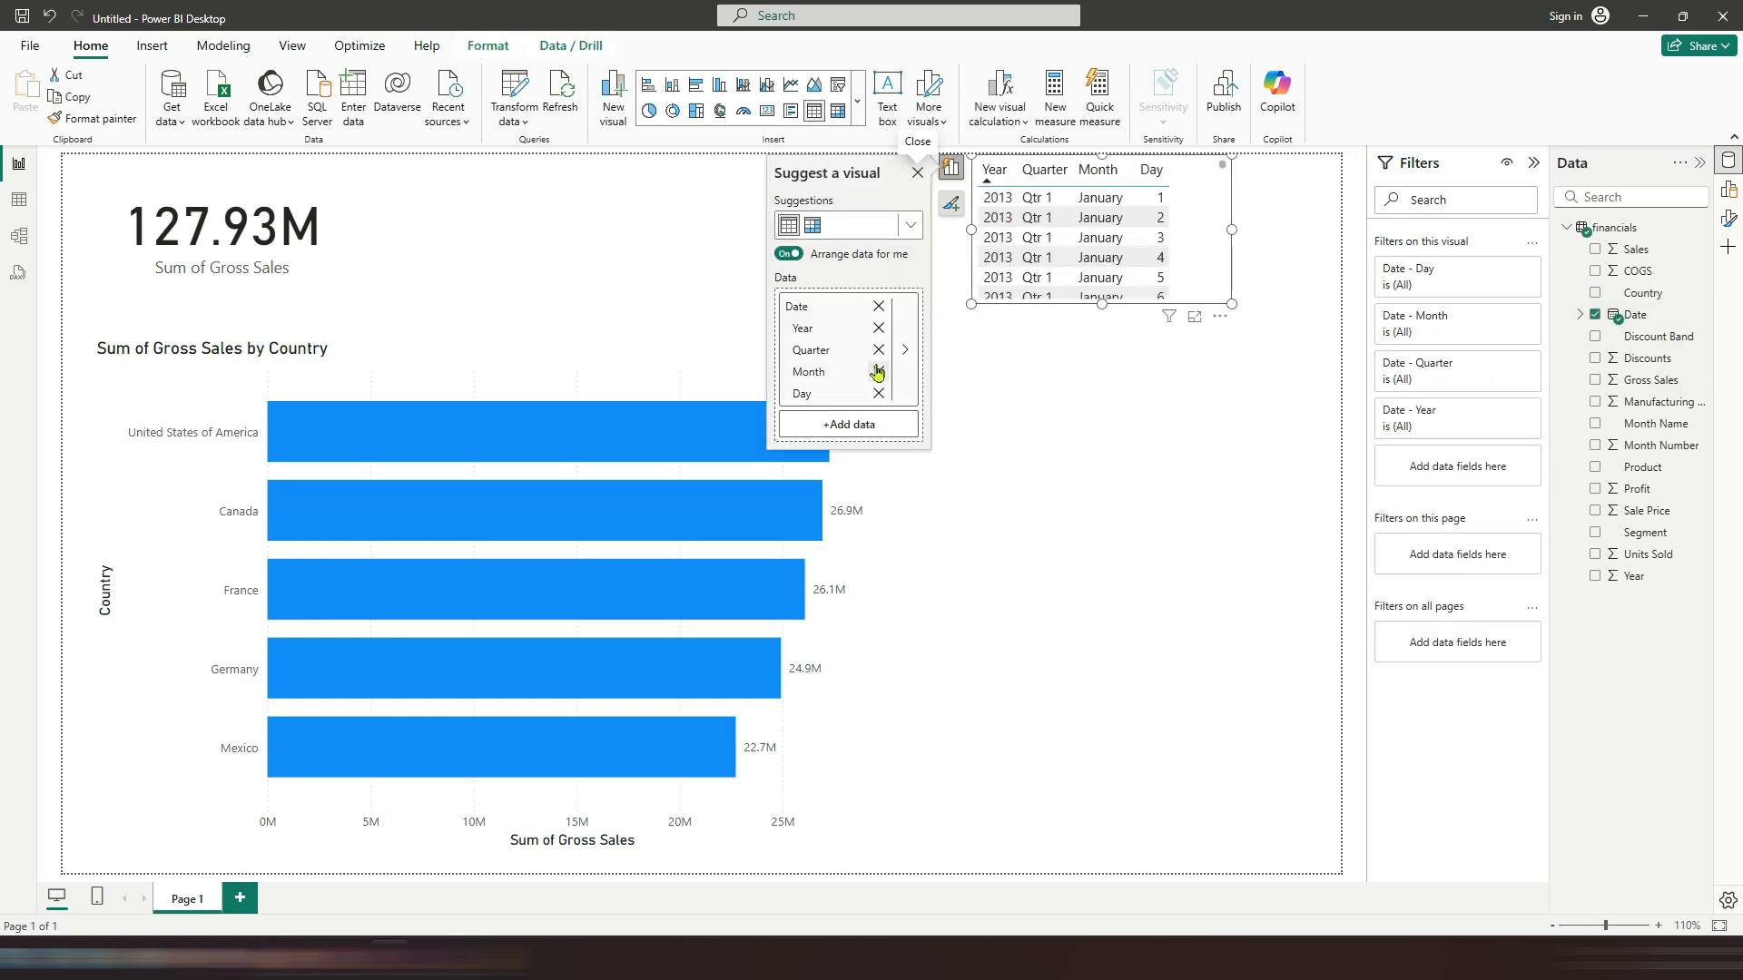
pyautogui.click(906, 355)
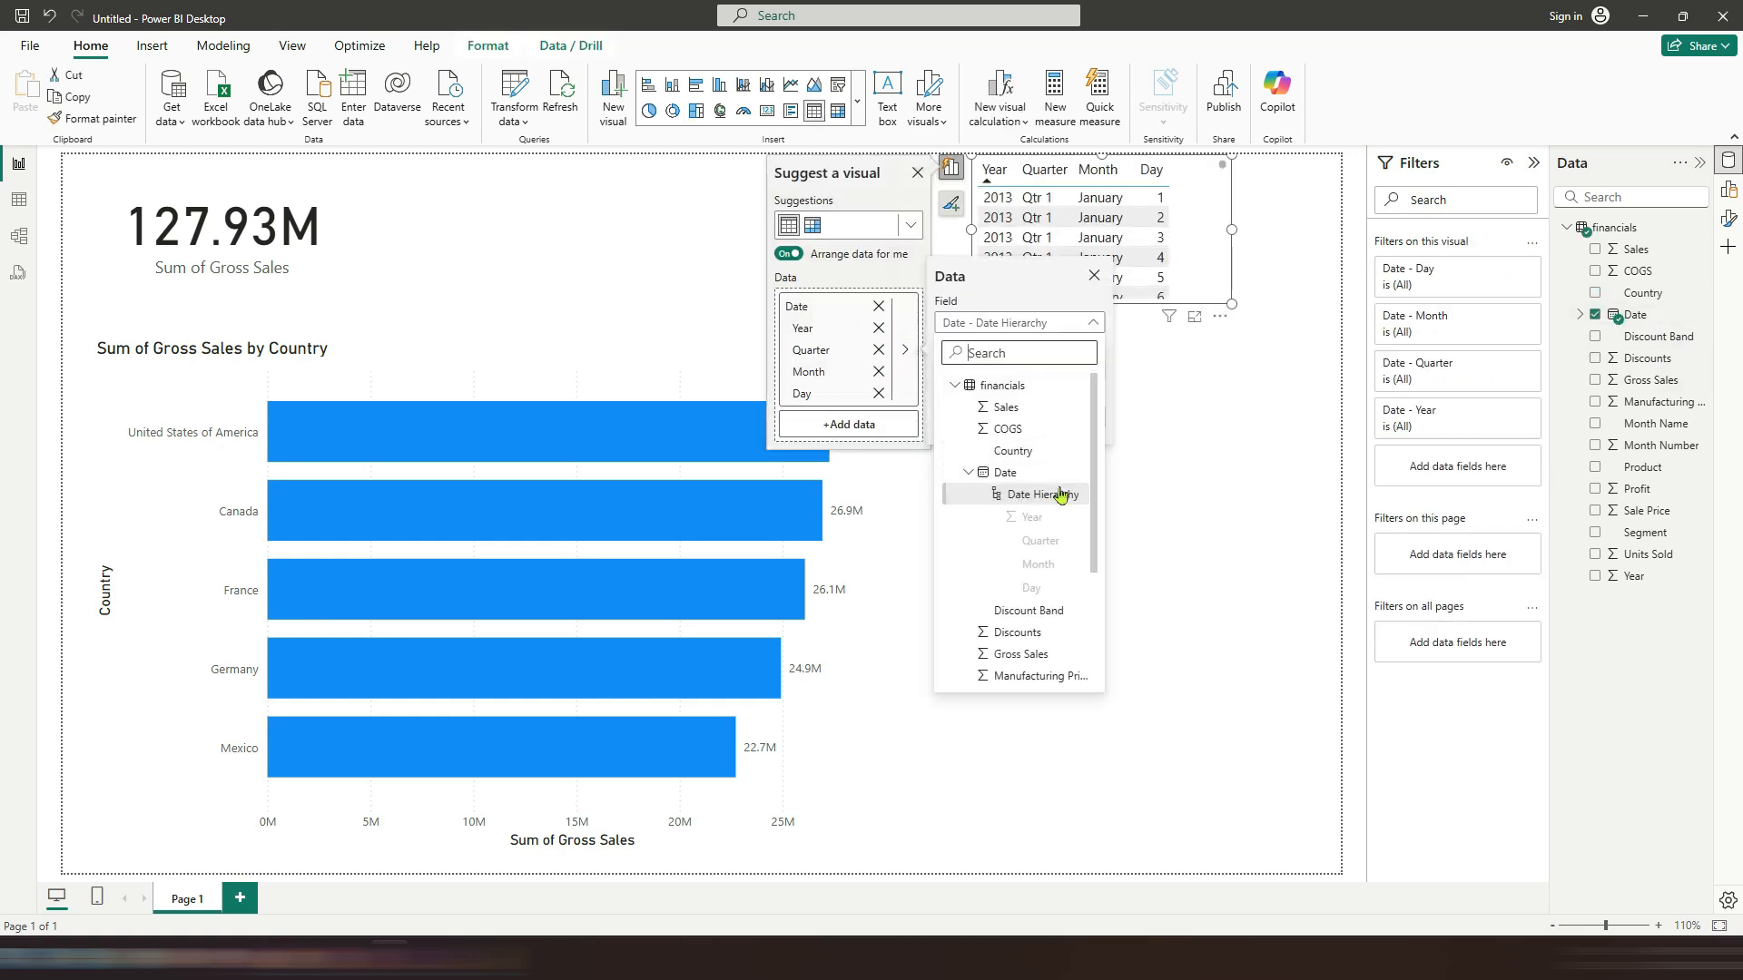
pyautogui.click(992, 361)
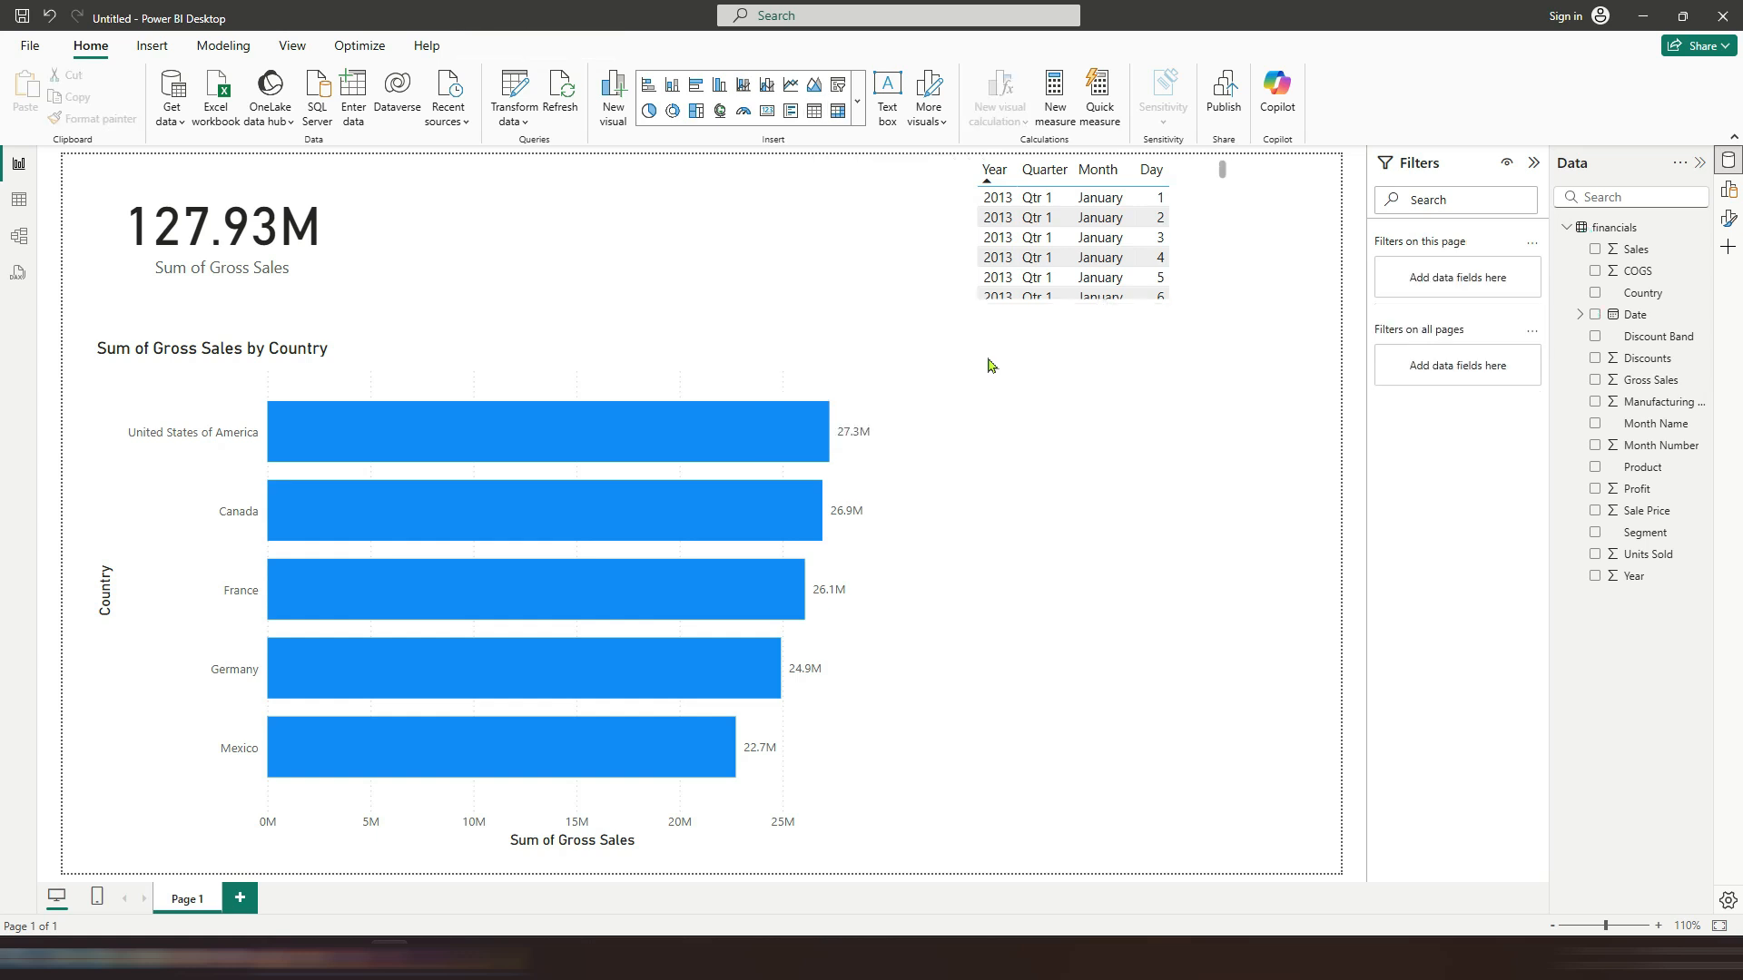
pyautogui.moveTo(1159, 198); pyautogui.dragTo(1125, 292)
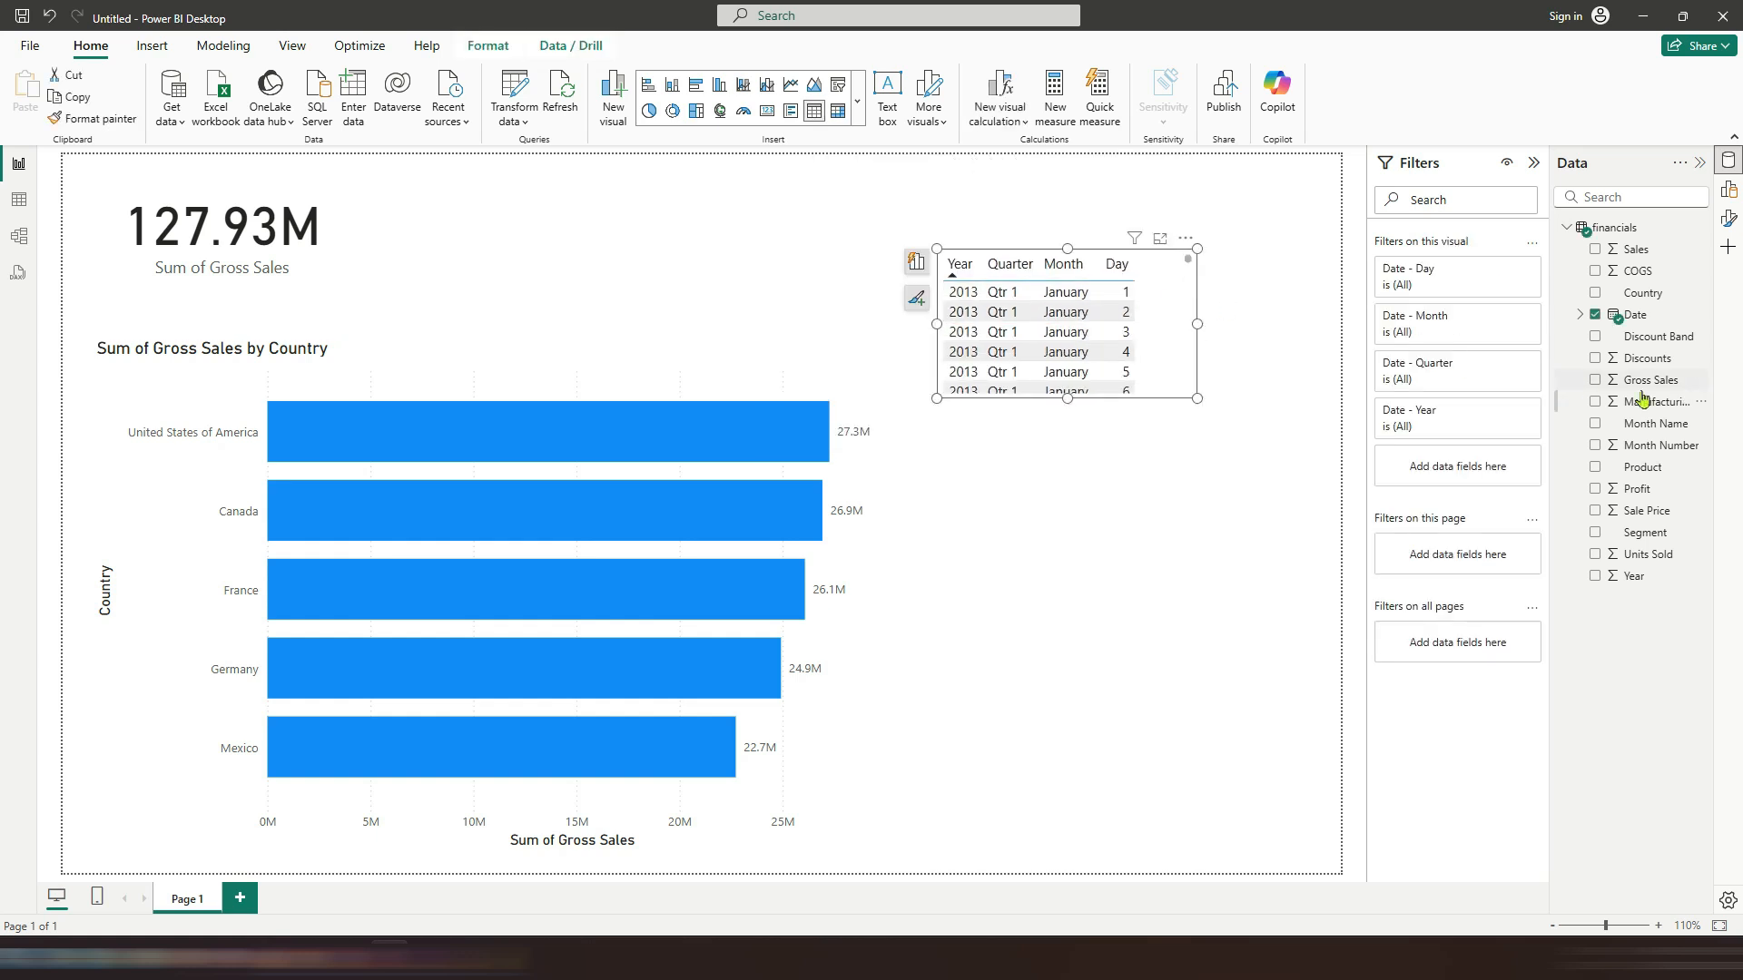
pyautogui.click(1594, 380)
pyautogui.moveTo(937, 399); pyautogui.dragTo(918, 595)
pyautogui.moveTo(1197, 422); pyautogui.dragTo(1312, 433)
pyautogui.moveTo(1197, 325); pyautogui.dragTo(1182, 521)
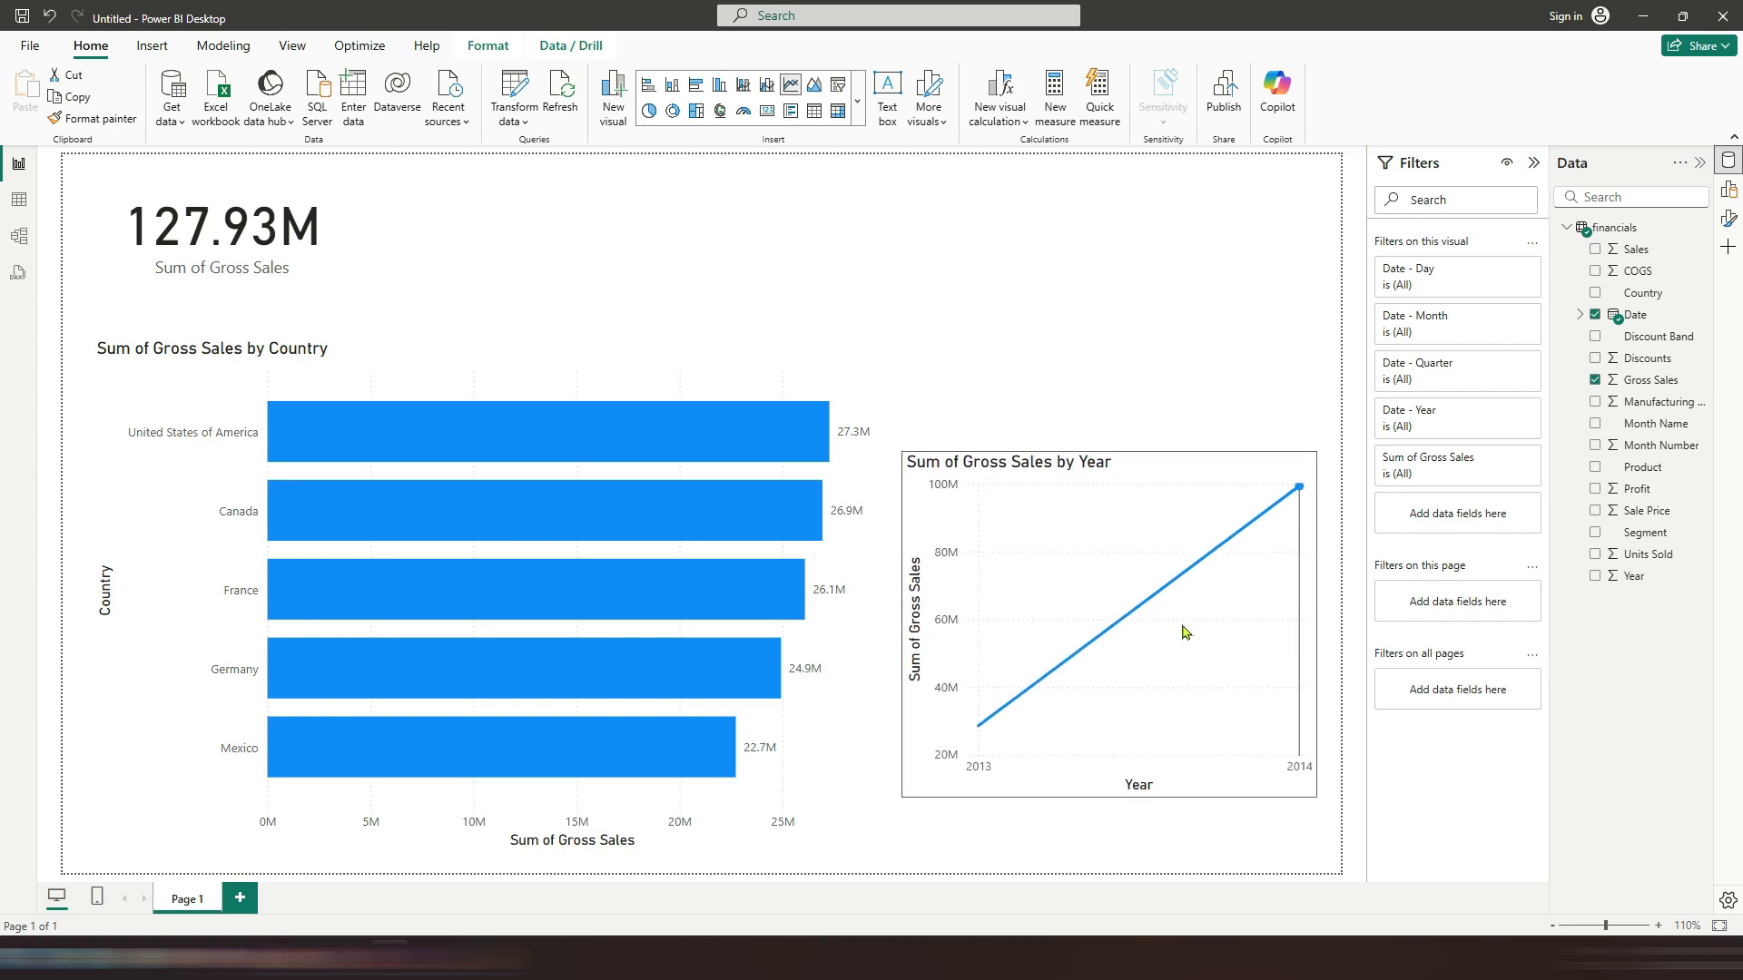
# Step: Add data labels and a trend line to the line chart, switching the forecast on and off again
pyautogui.click(883, 494)
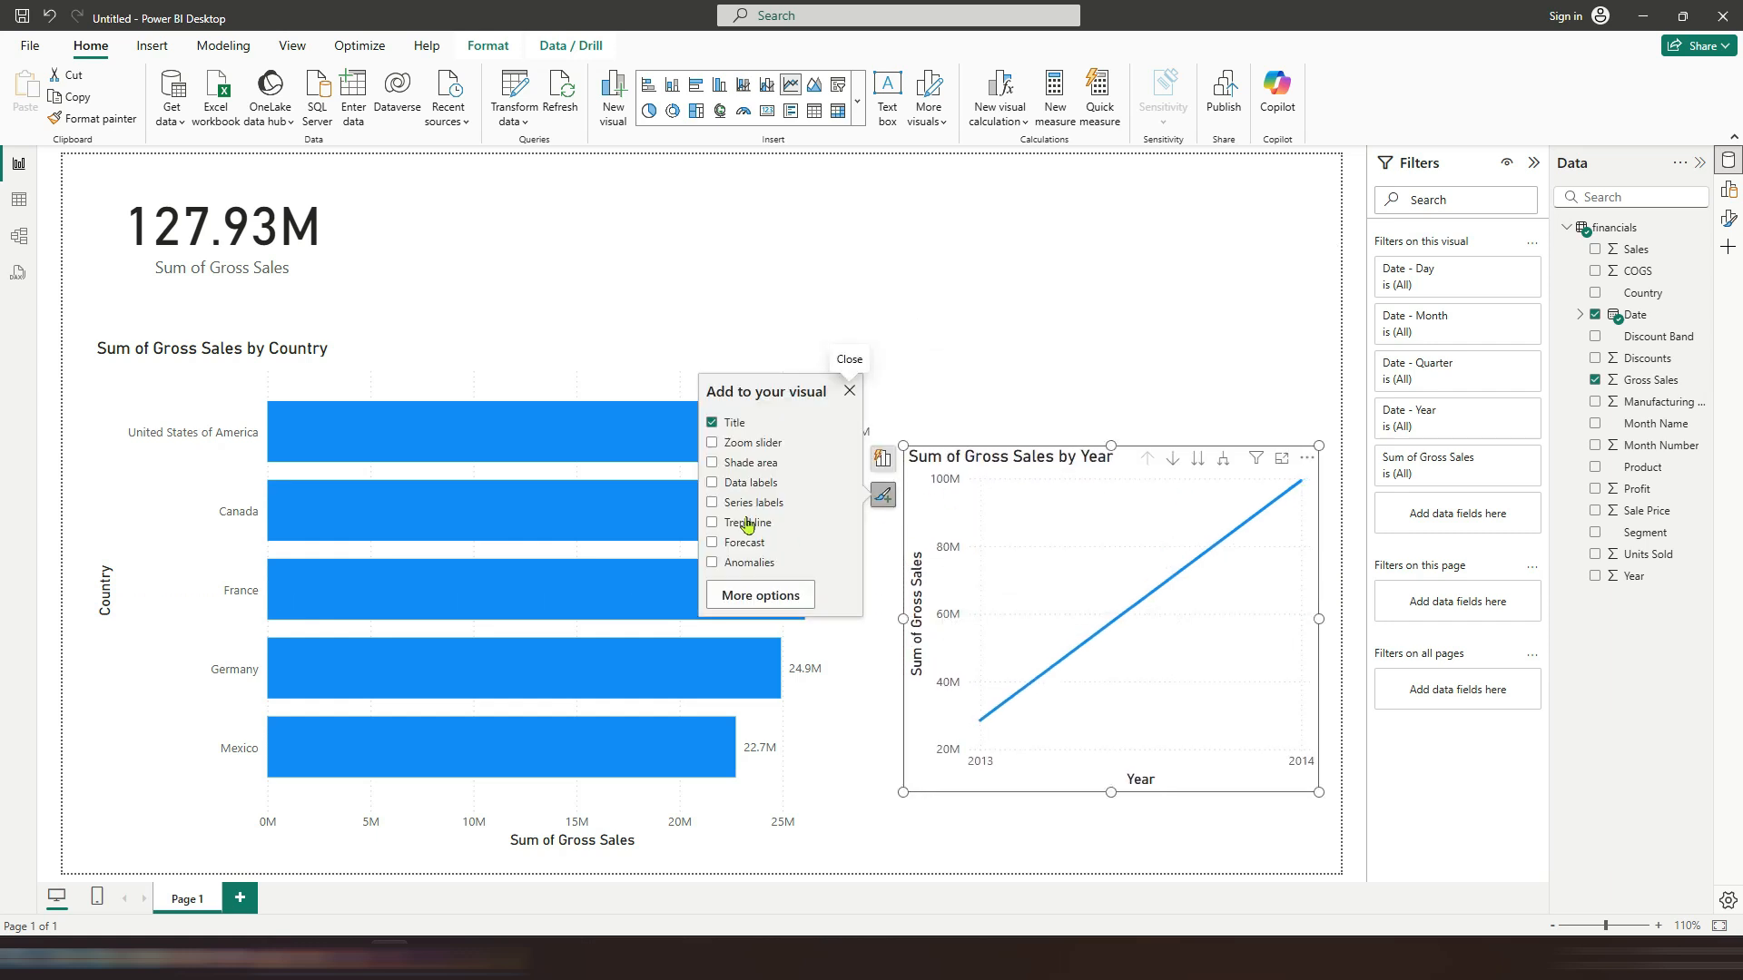
pyautogui.click(712, 487)
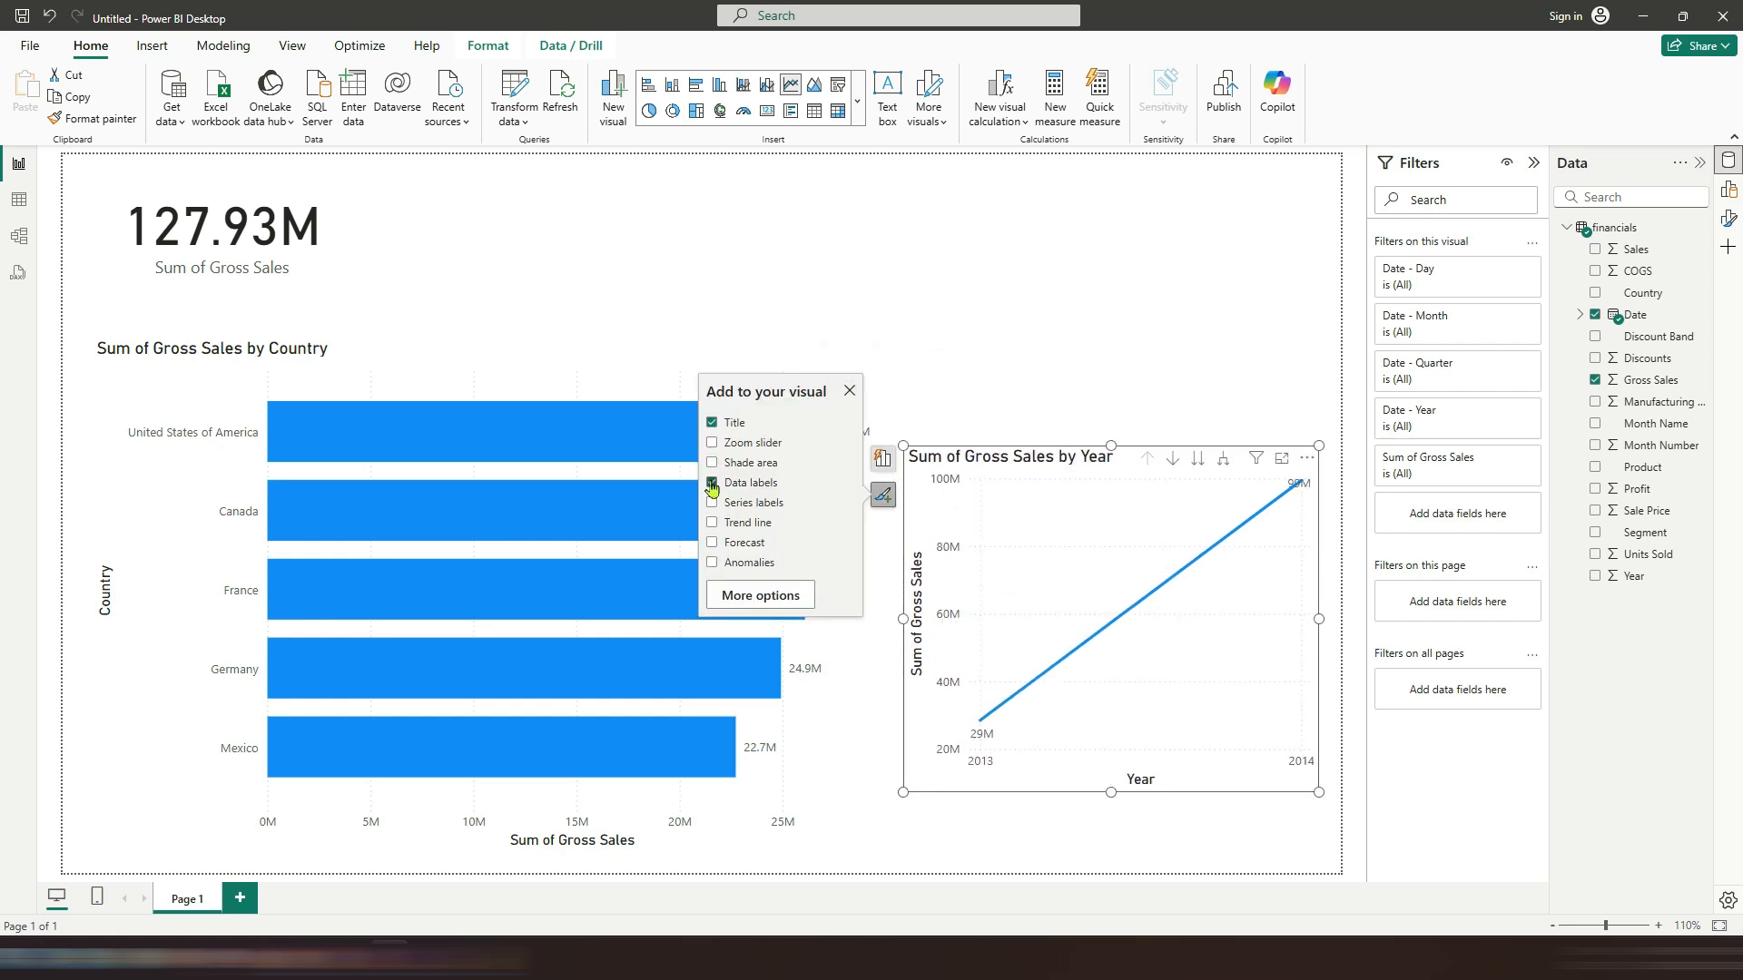
pyautogui.click(713, 545)
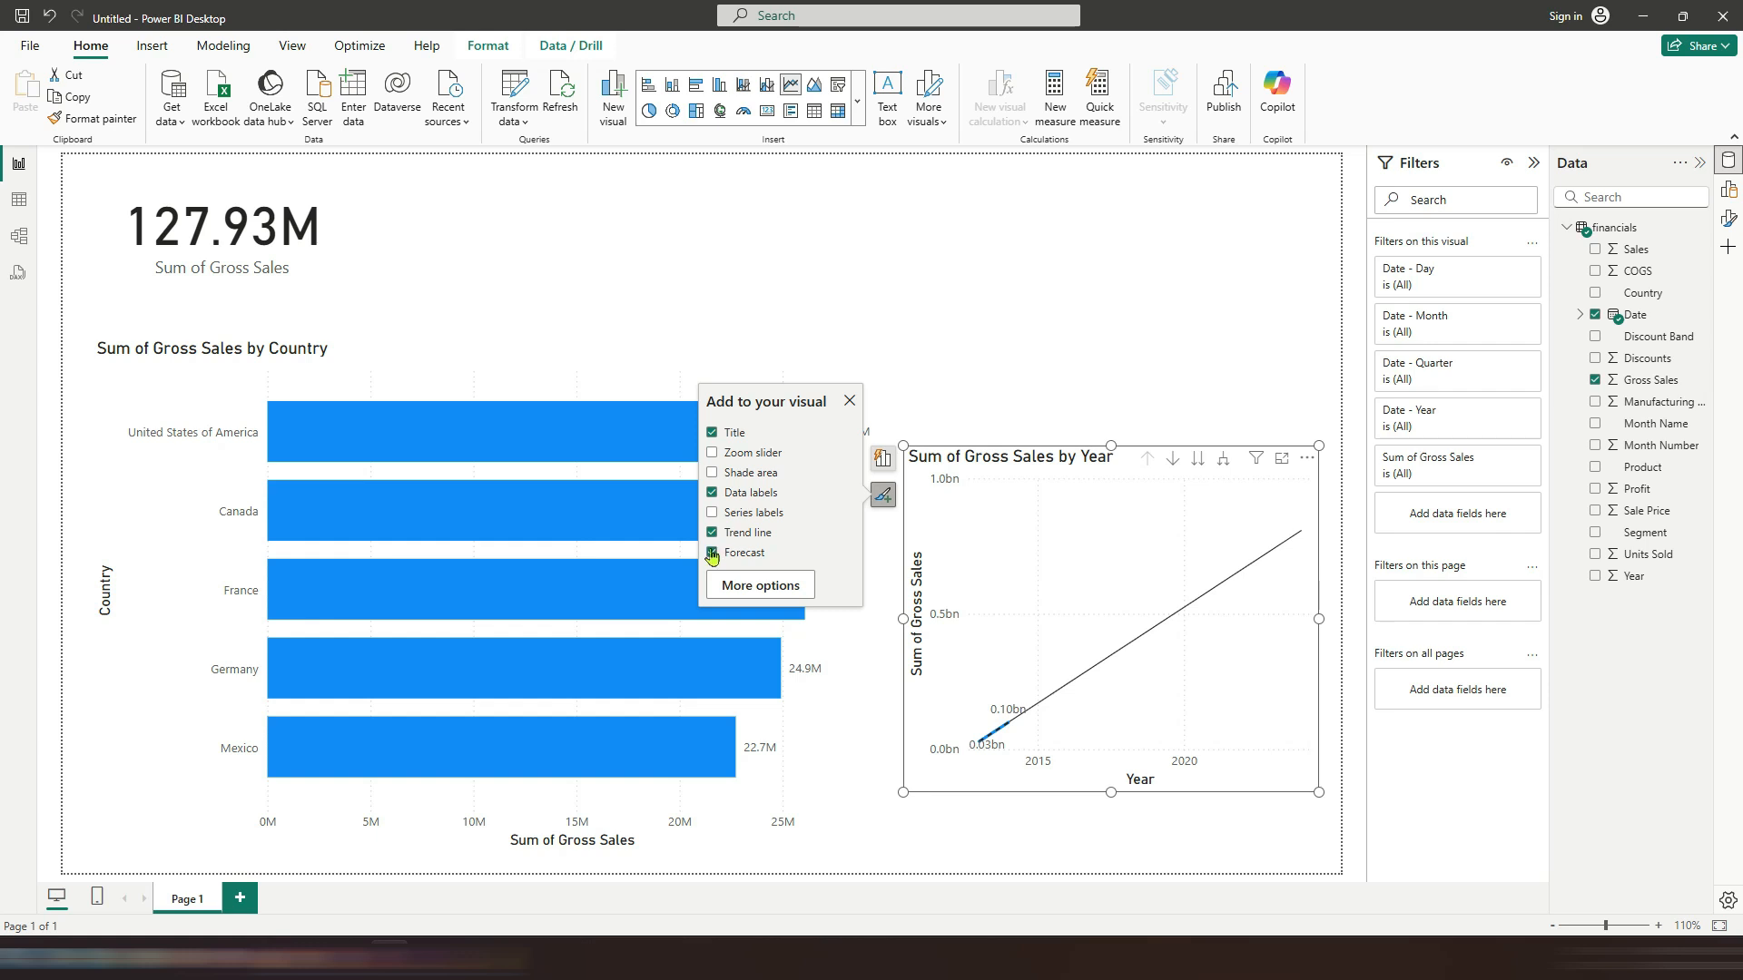
pyautogui.click(712, 552)
# Step: Narrow the bar chart and move and enlarge the line chart to fill the space beside it
pyautogui.moveTo(1110, 444); pyautogui.dragTo(1098, 389)
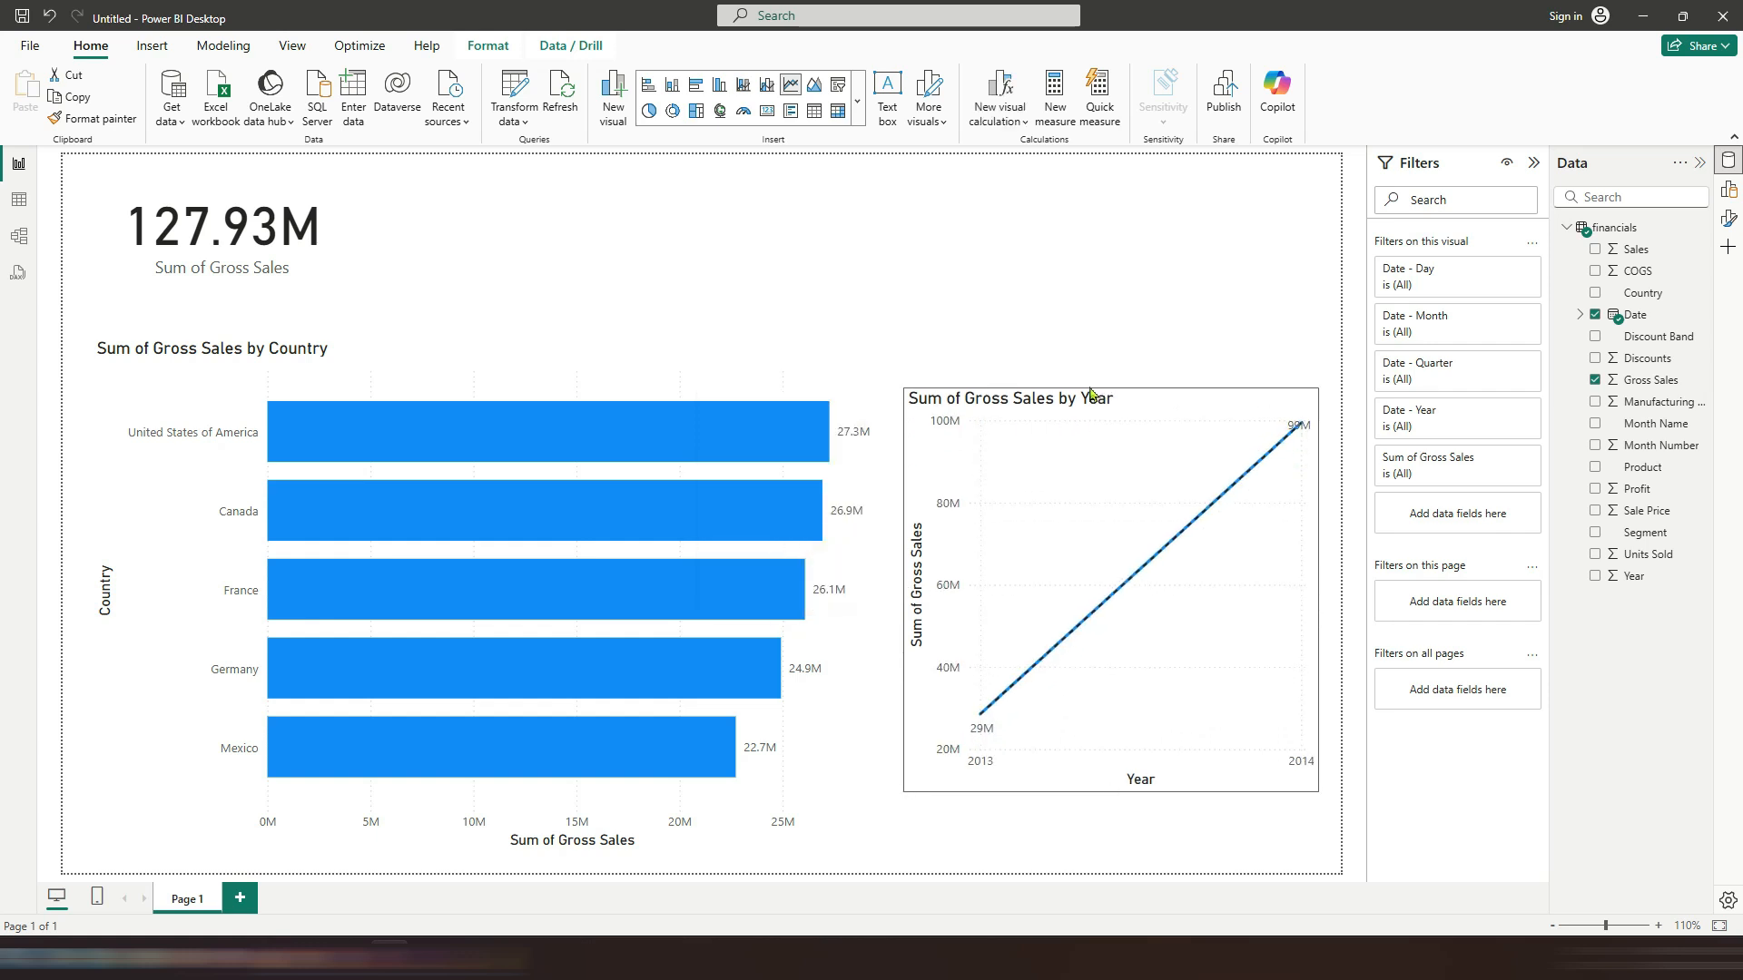
pyautogui.click(842, 620)
pyautogui.moveTo(891, 595); pyautogui.dragTo(585, 617)
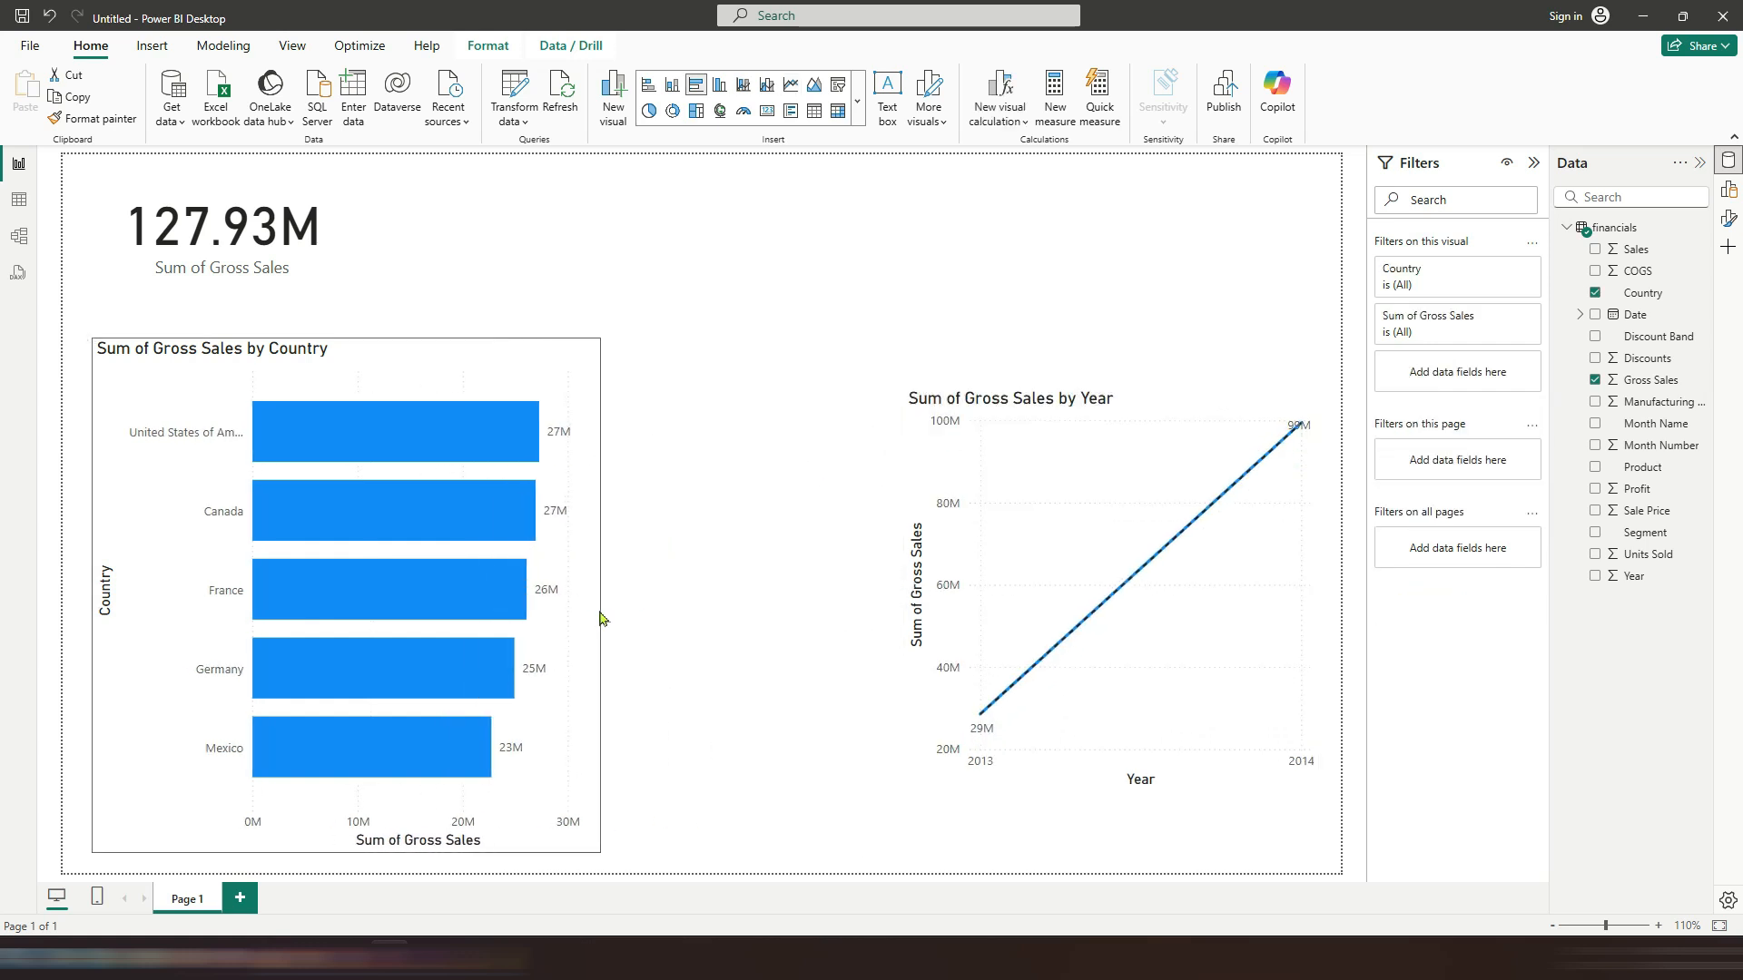
pyautogui.moveTo(1295, 400); pyautogui.dragTo(1036, 354)
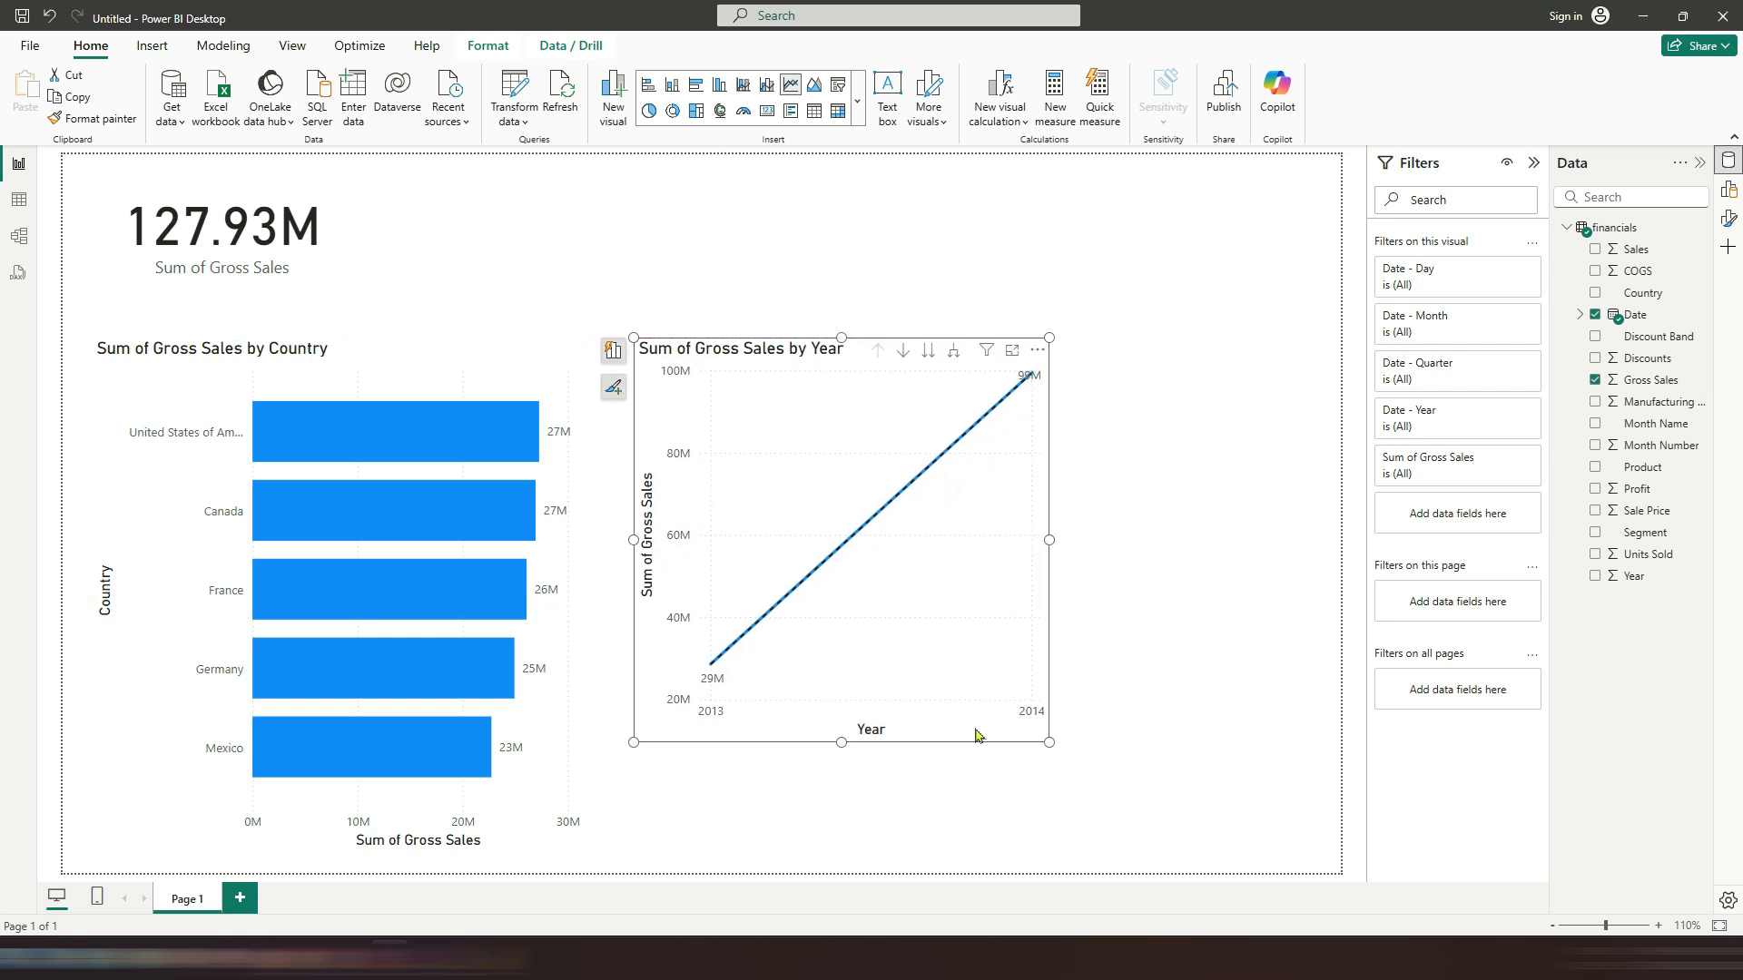
pyautogui.moveTo(843, 743); pyautogui.dragTo(862, 853)
pyautogui.moveTo(1049, 596); pyautogui.dragTo(1268, 599)
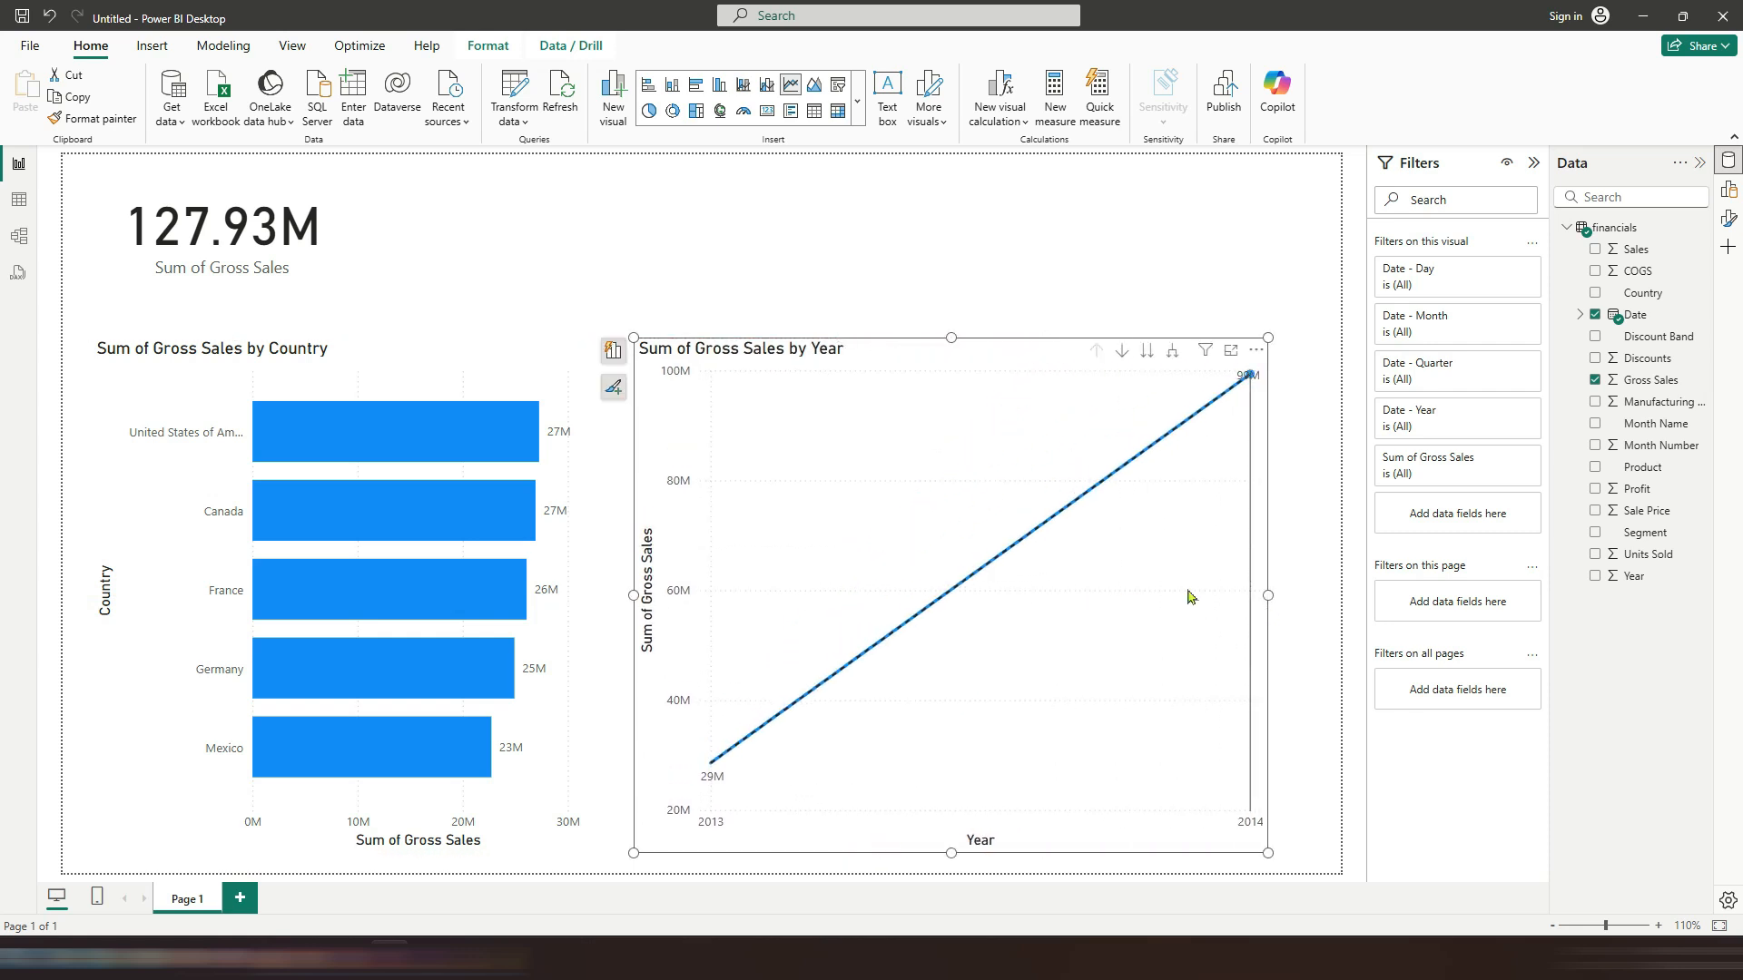
# Step: Expand the line chart's date hierarchy down to Day level and drill back up to Year
pyautogui.click(614, 386)
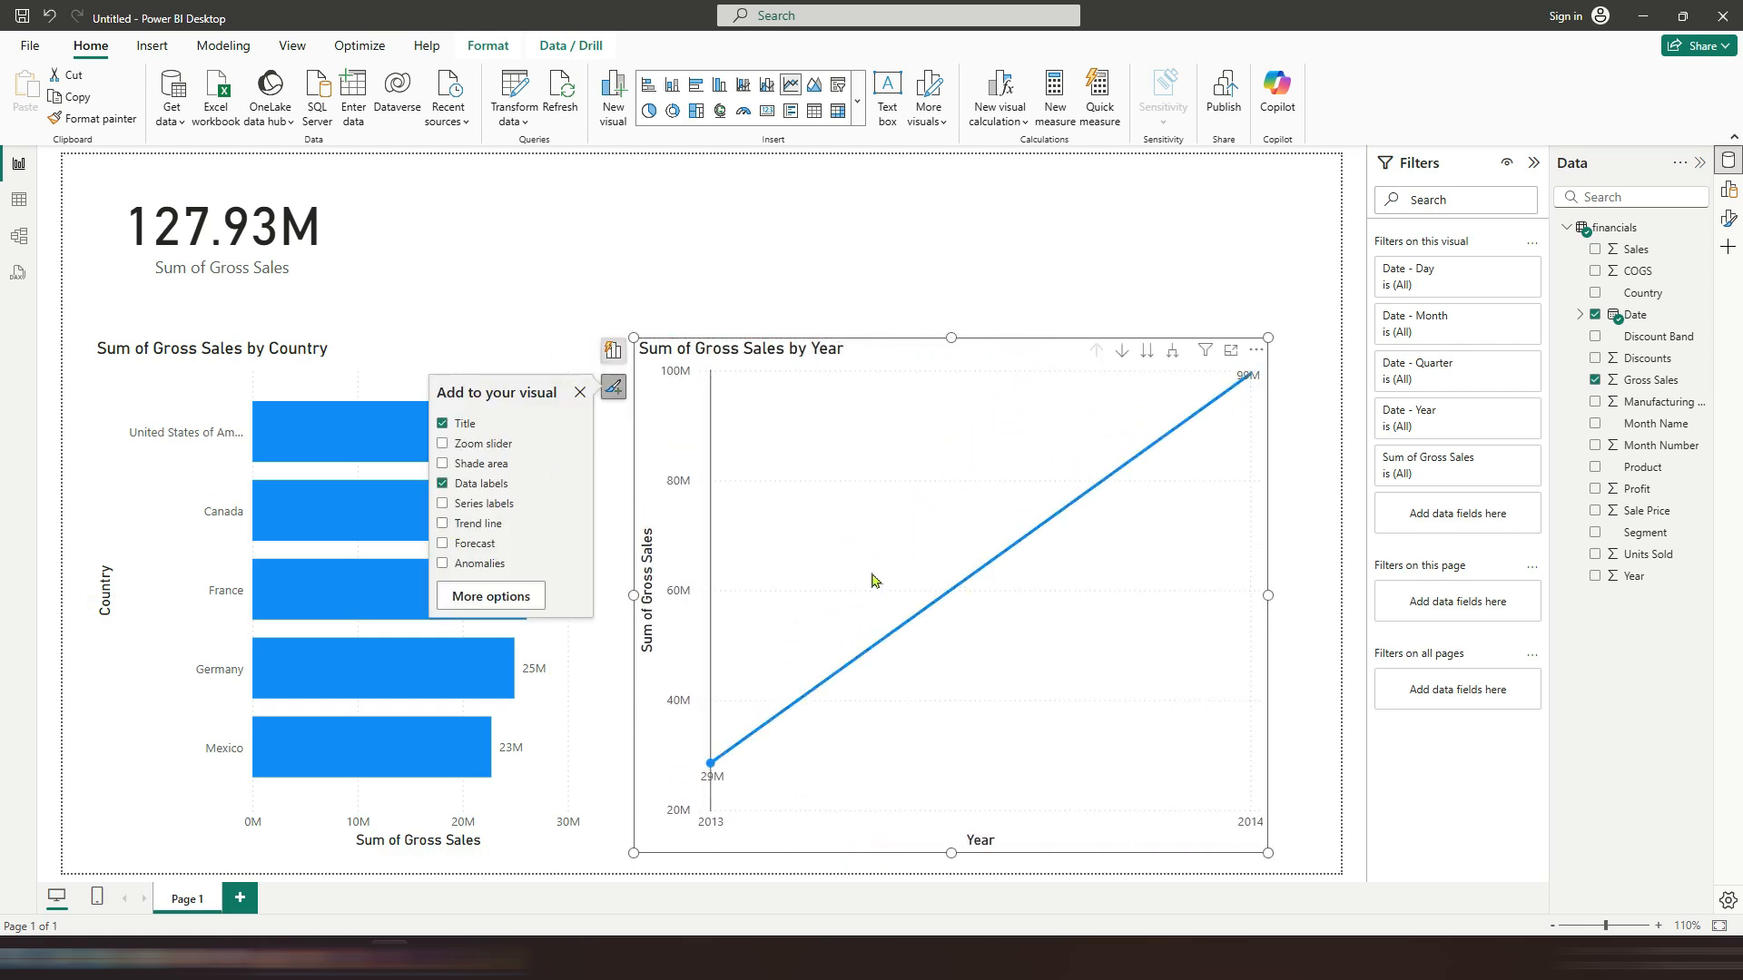
pyautogui.click(1171, 354)
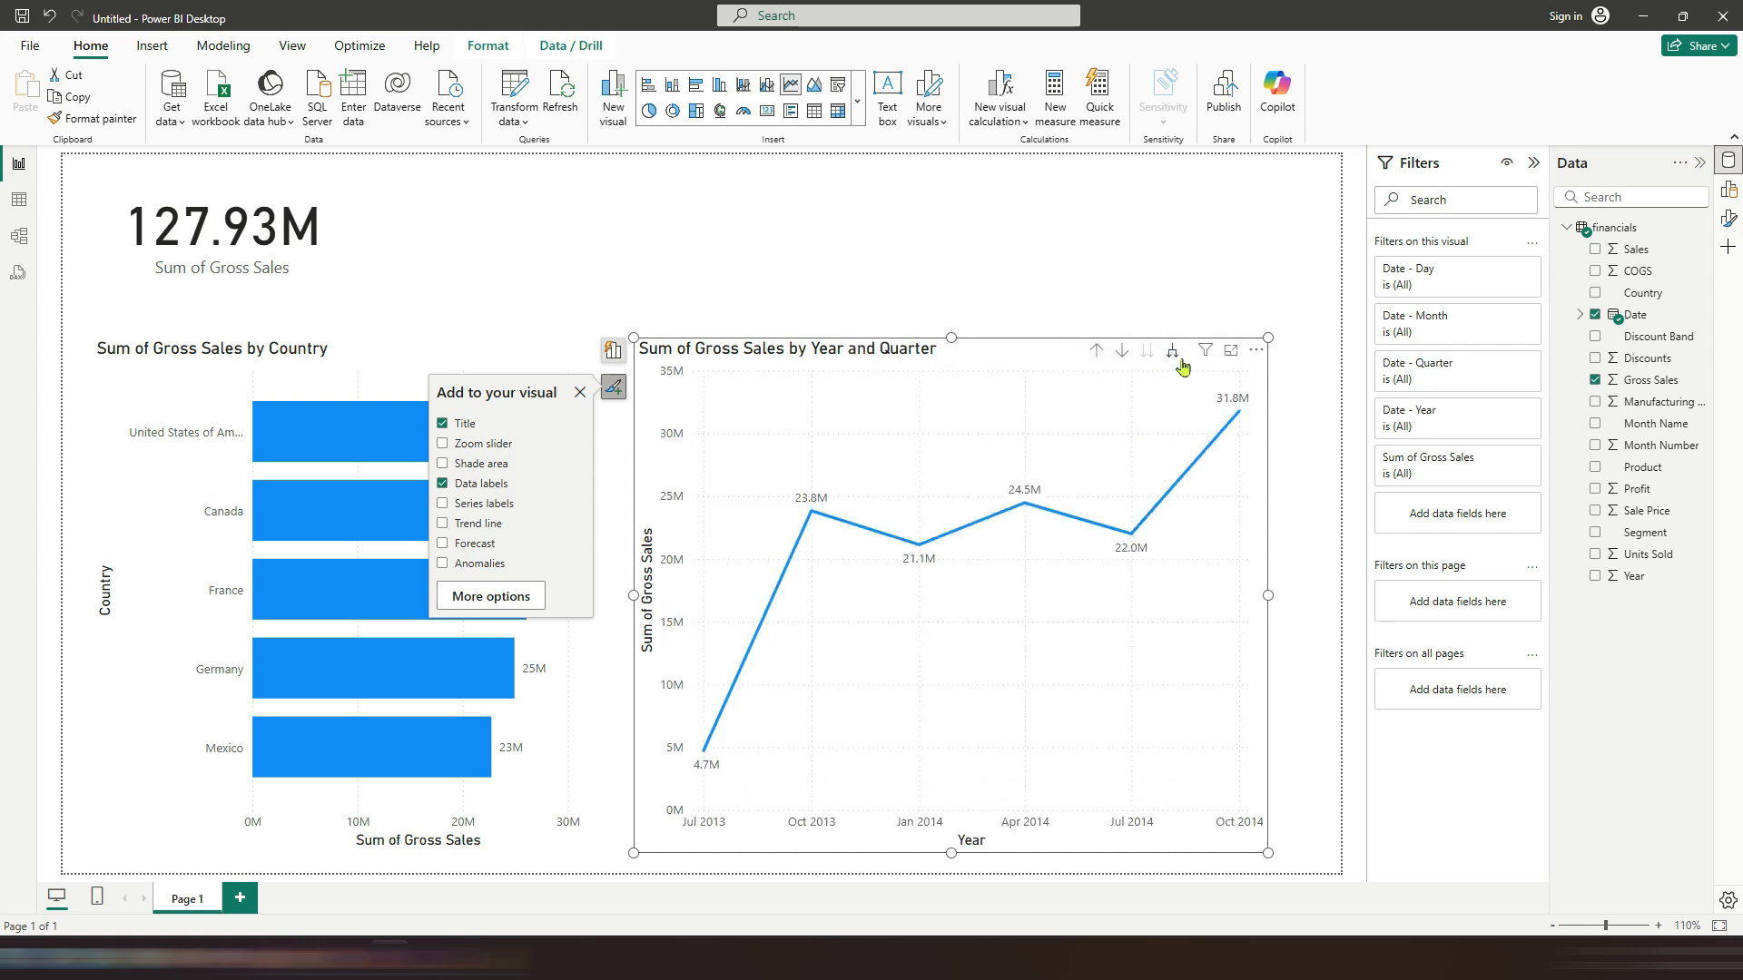
pyautogui.click(1173, 355)
pyautogui.click(1174, 355)
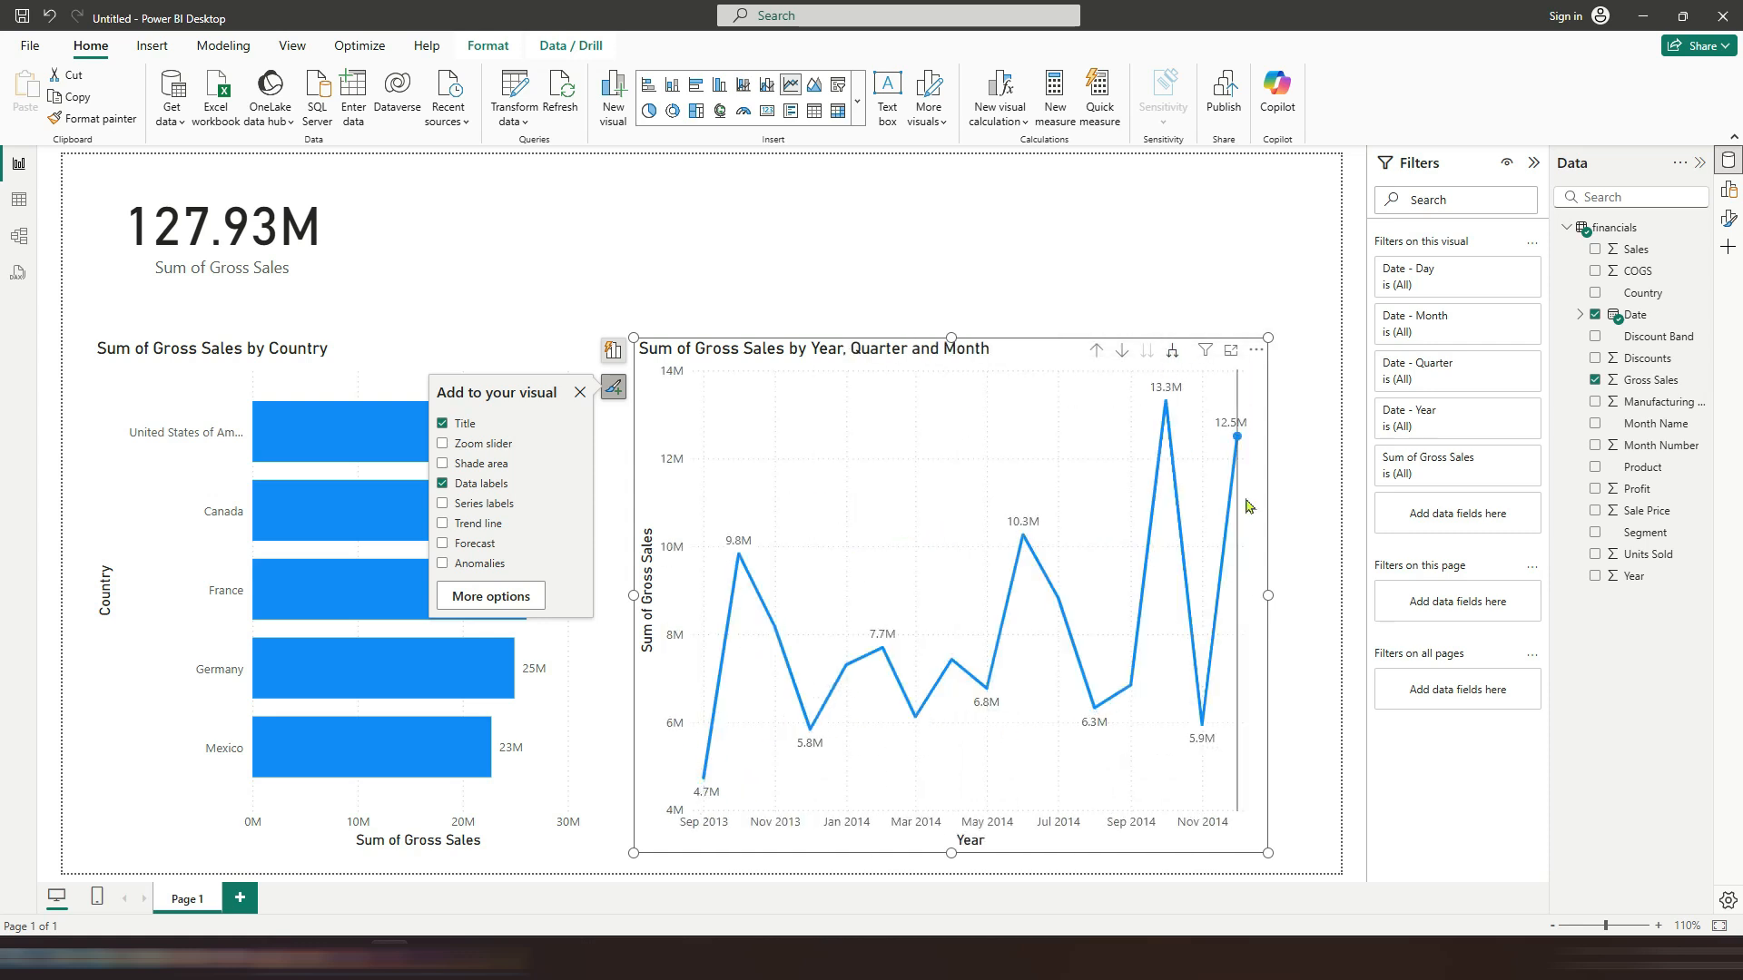
pyautogui.click(1096, 354)
pyautogui.click(1096, 354)
pyautogui.click(1097, 354)
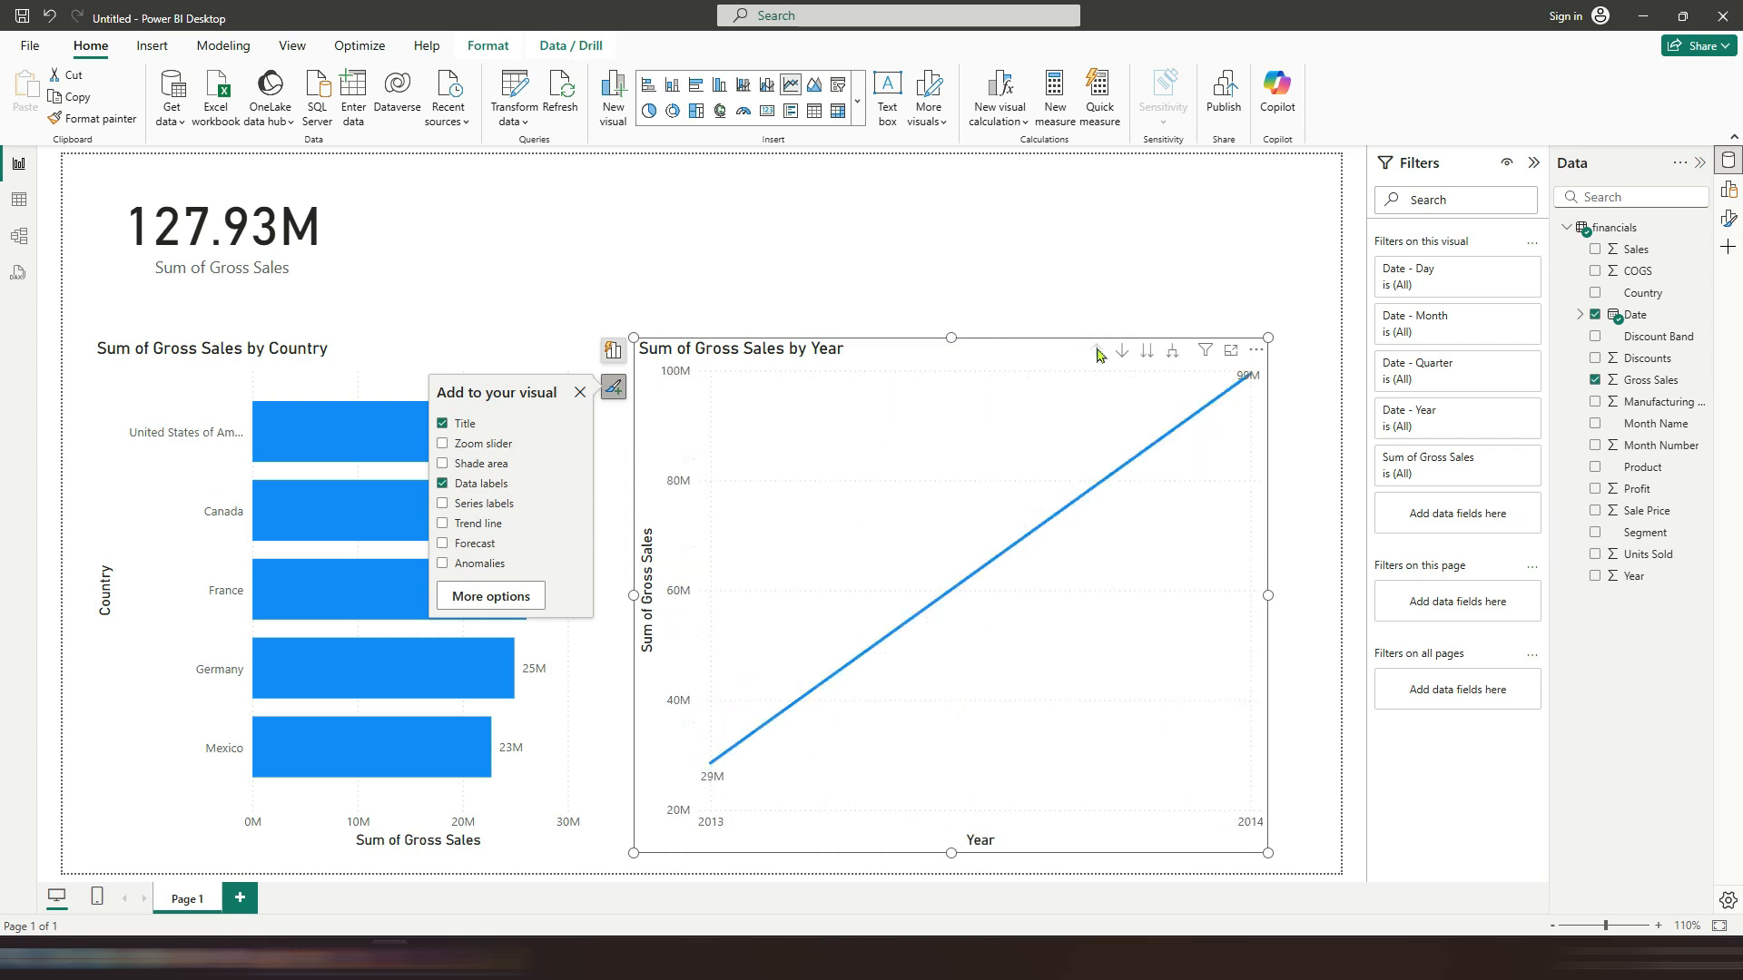
pyautogui.click(580, 393)
pyautogui.click(865, 278)
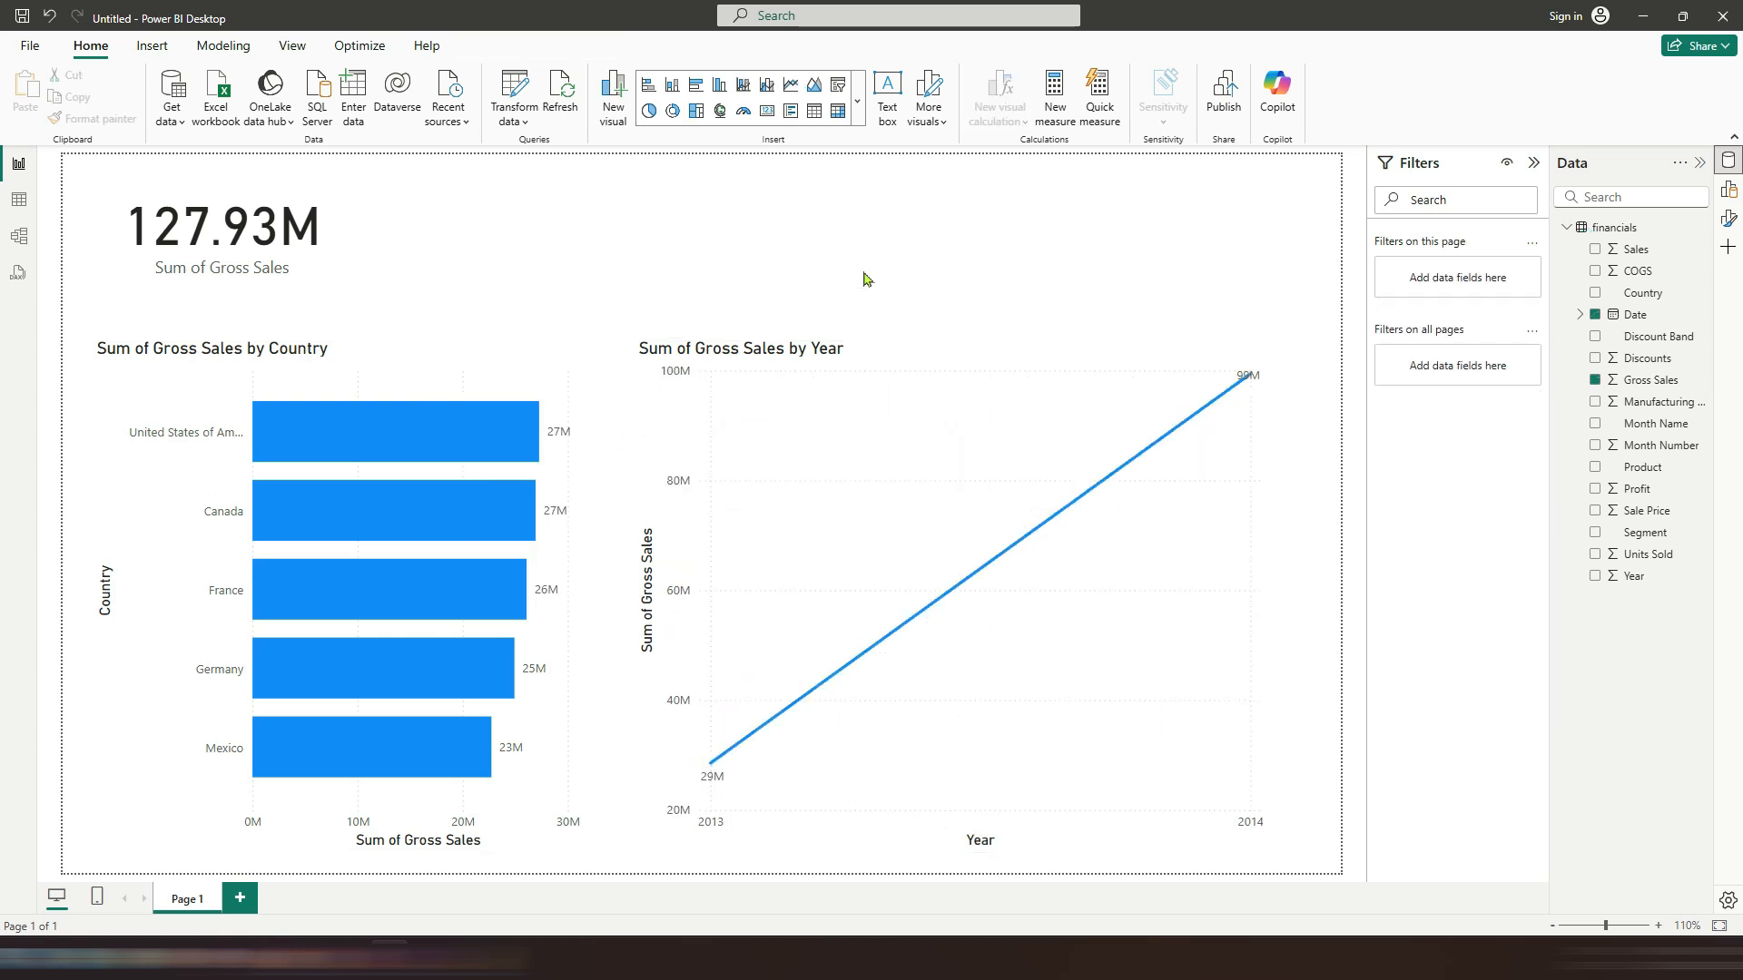
# Step: Create a new measure in the financials table: Total Gross Sales = SUM(financials[Gross Sales])
pyautogui.rightClick(1589, 228)
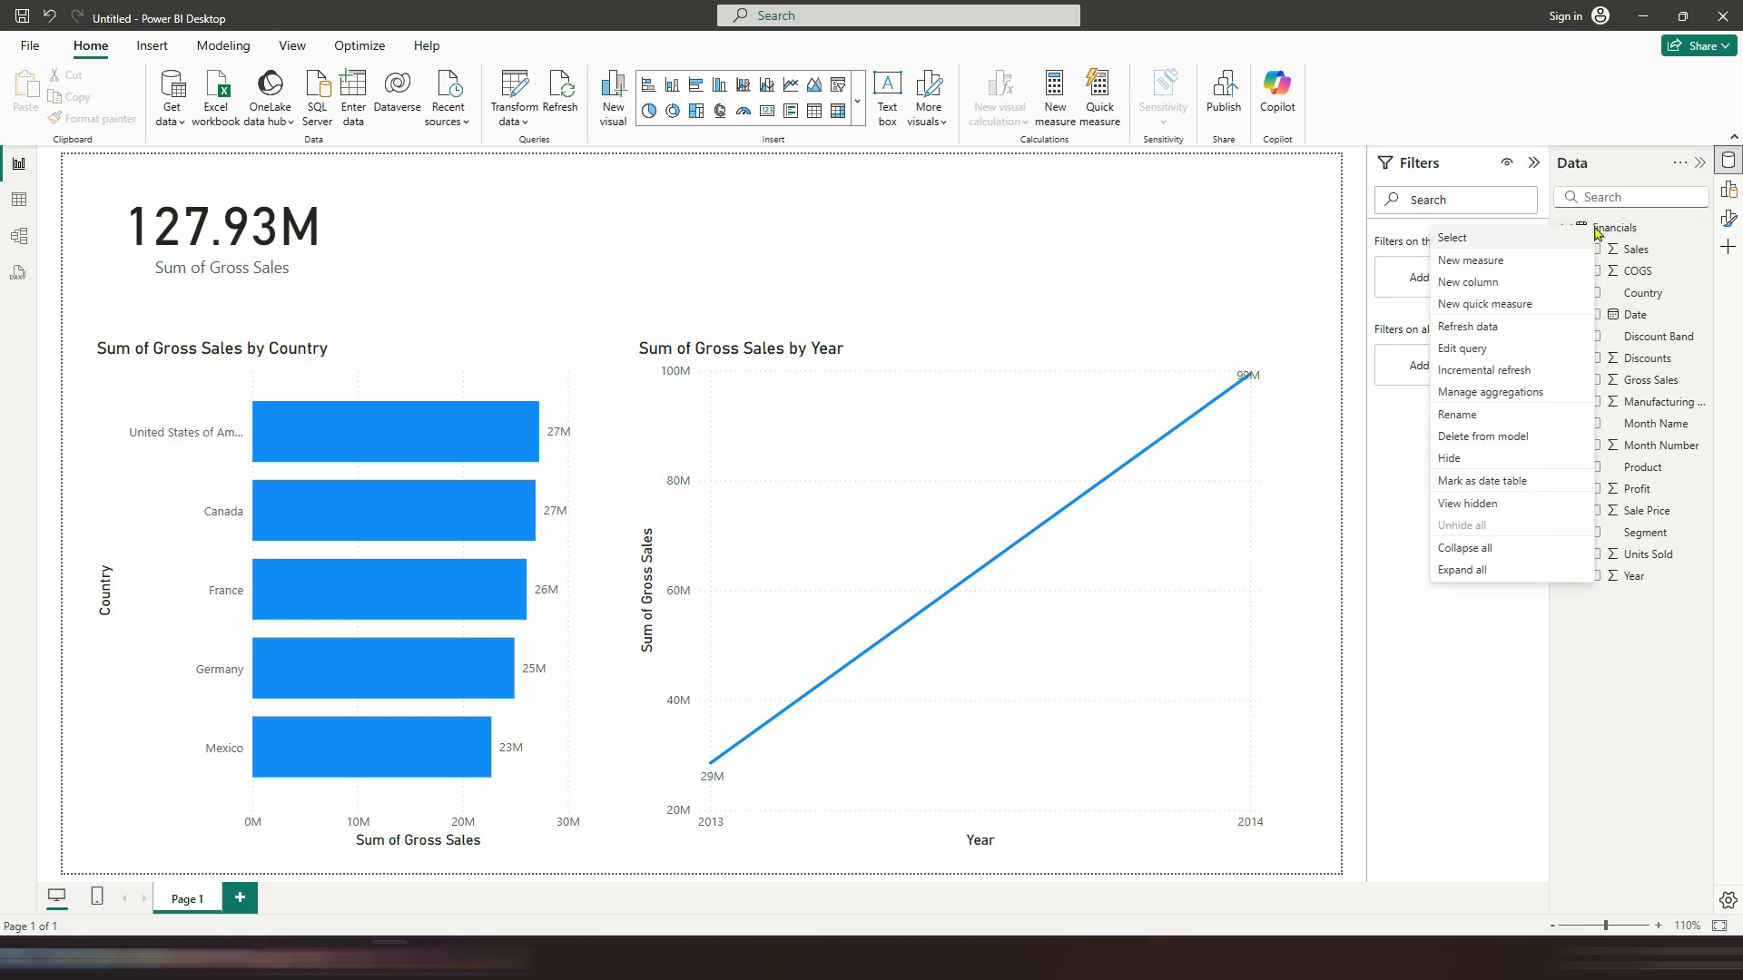
pyautogui.click(1479, 261)
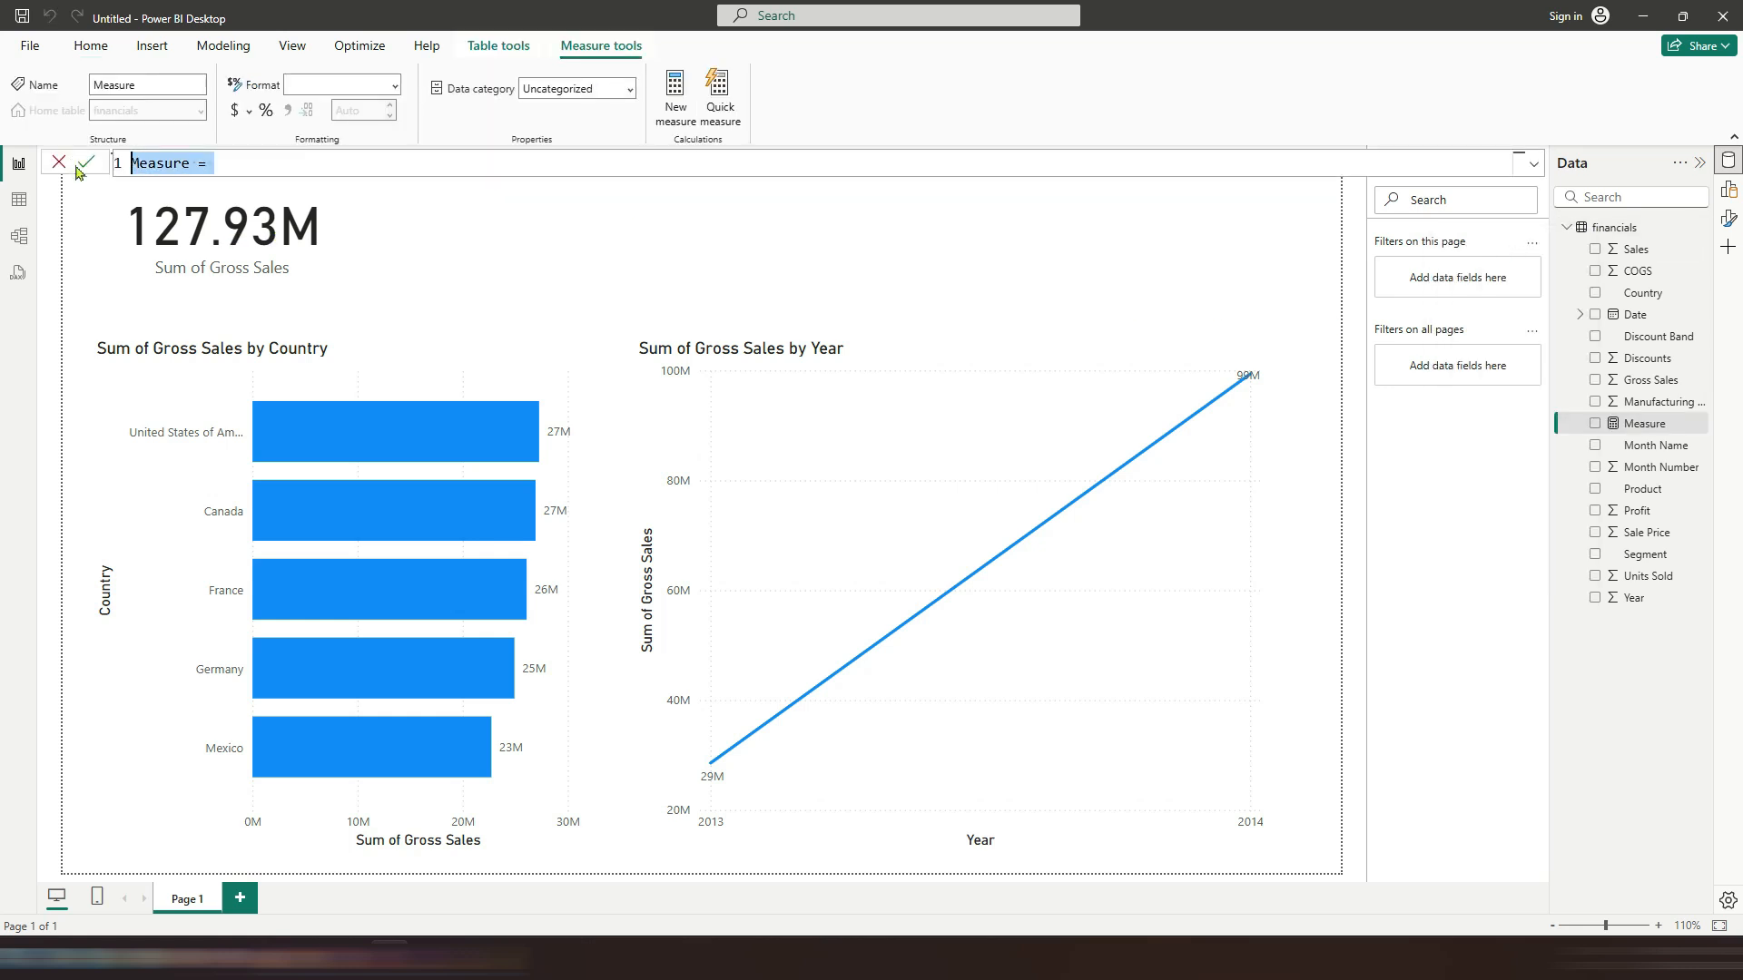
pyautogui.write('Total Gross Sal')
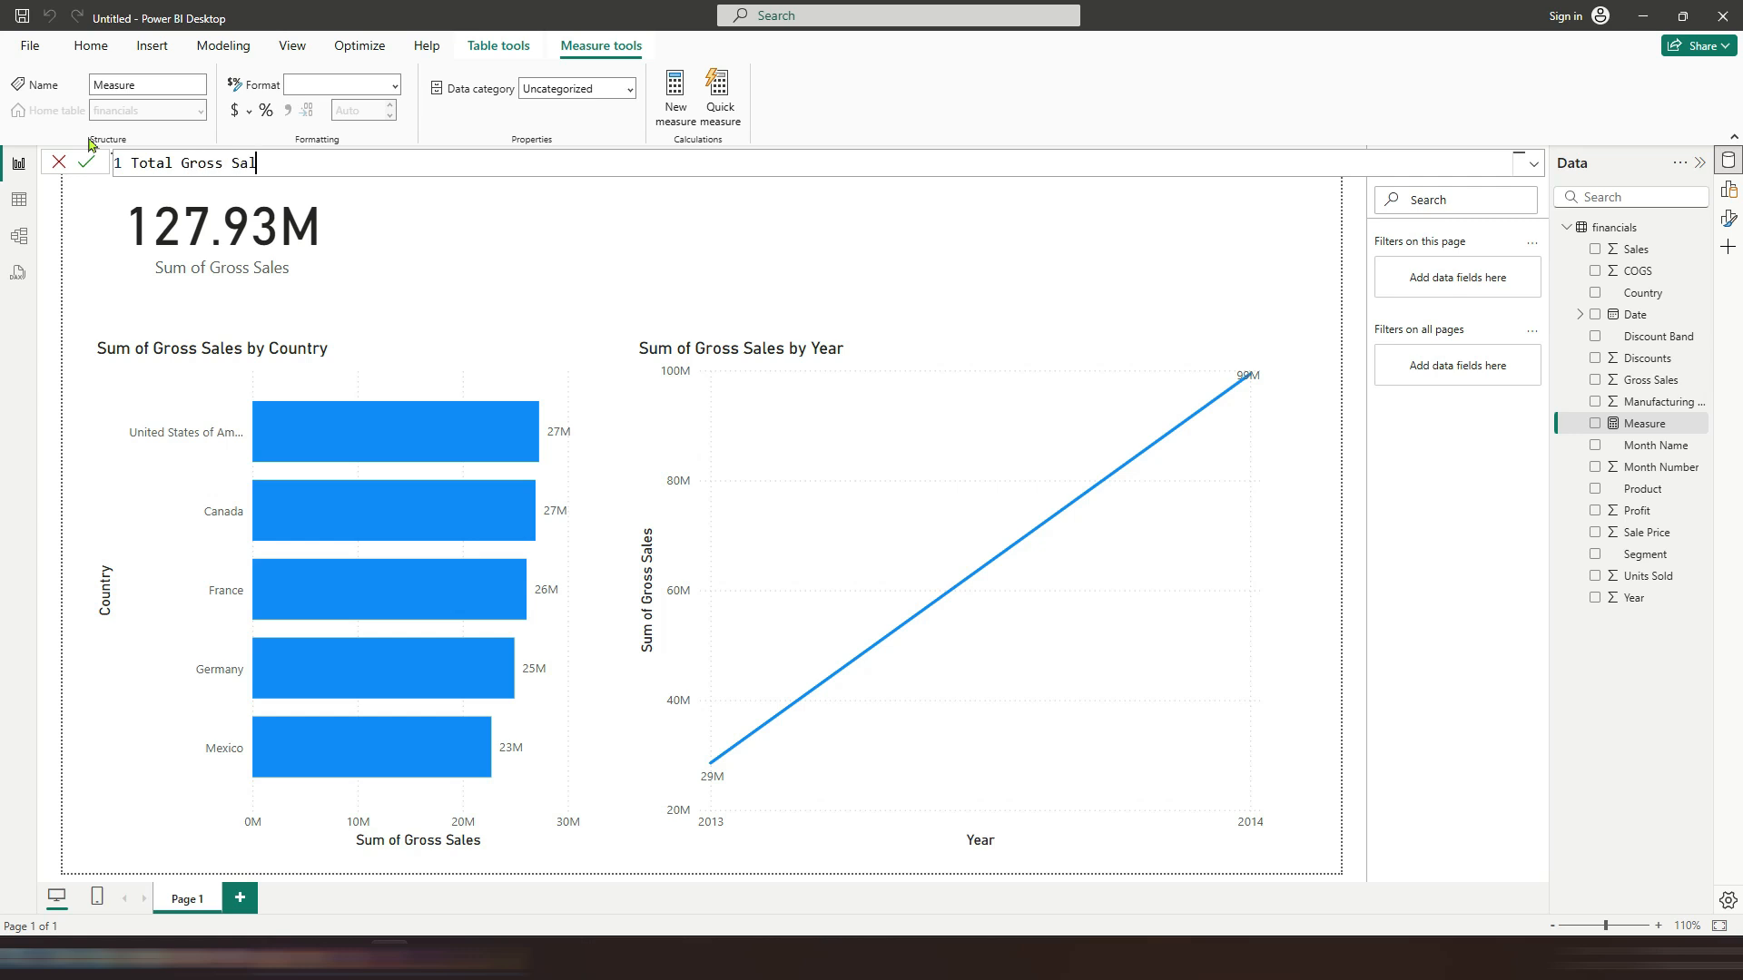
pyautogui.write('es = SUM(')
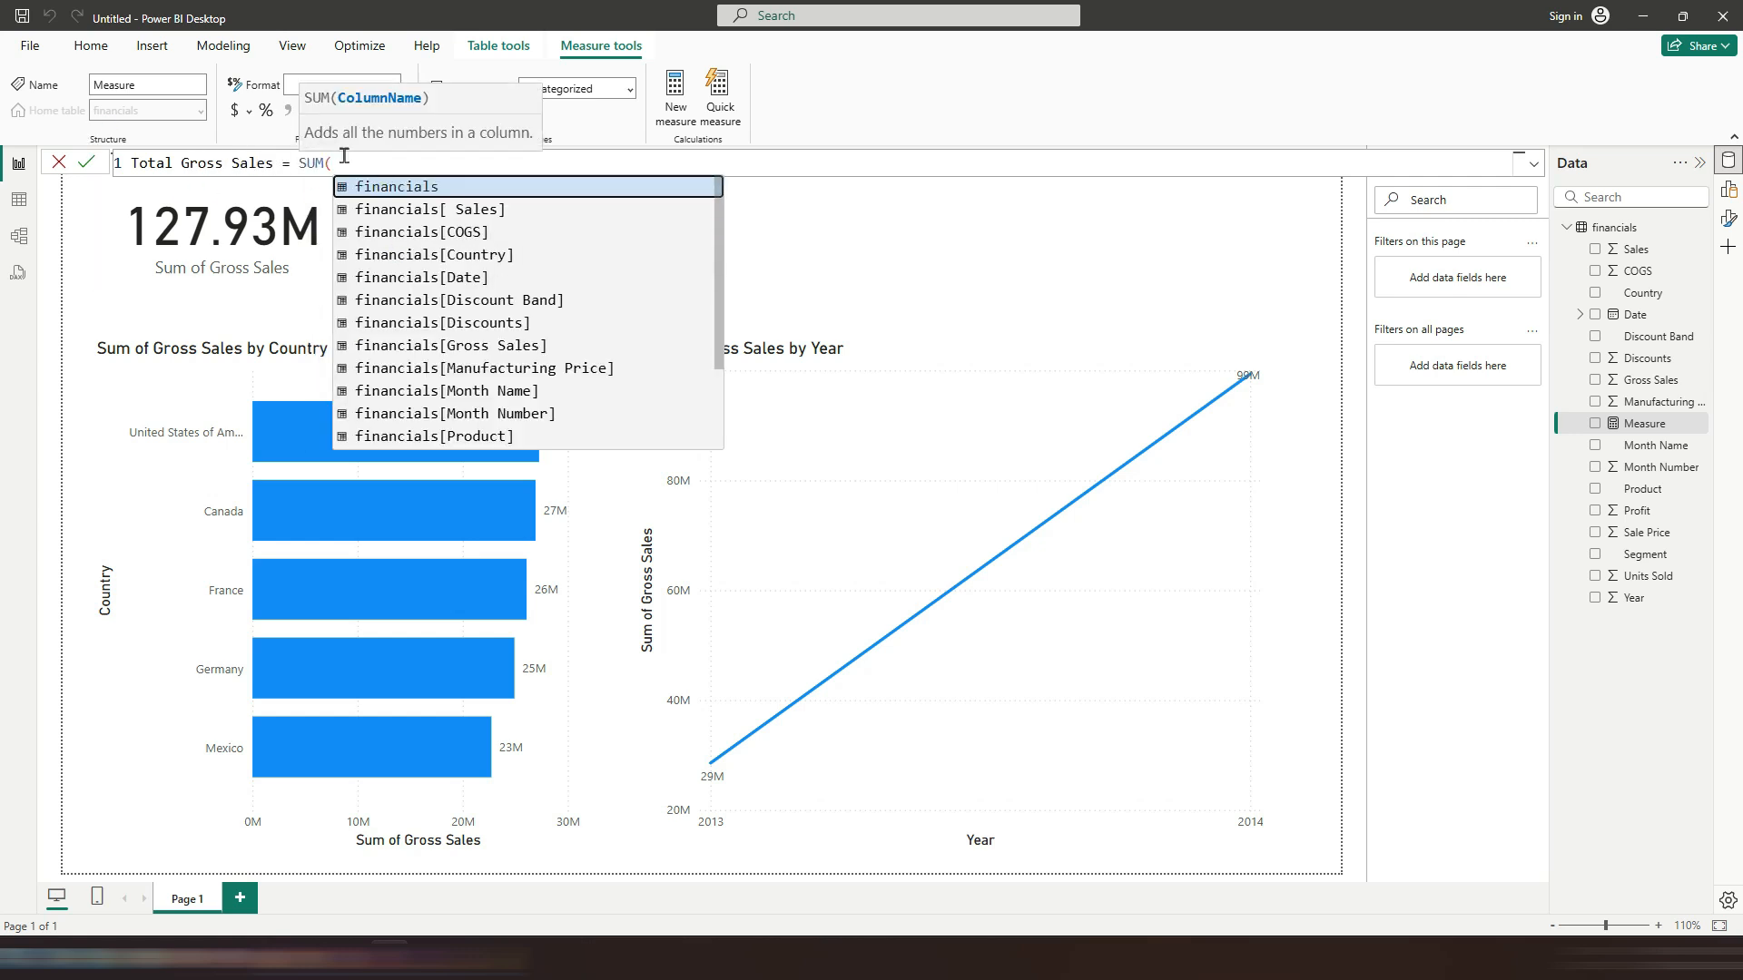
pyautogui.scroll(-2, 454, 413)
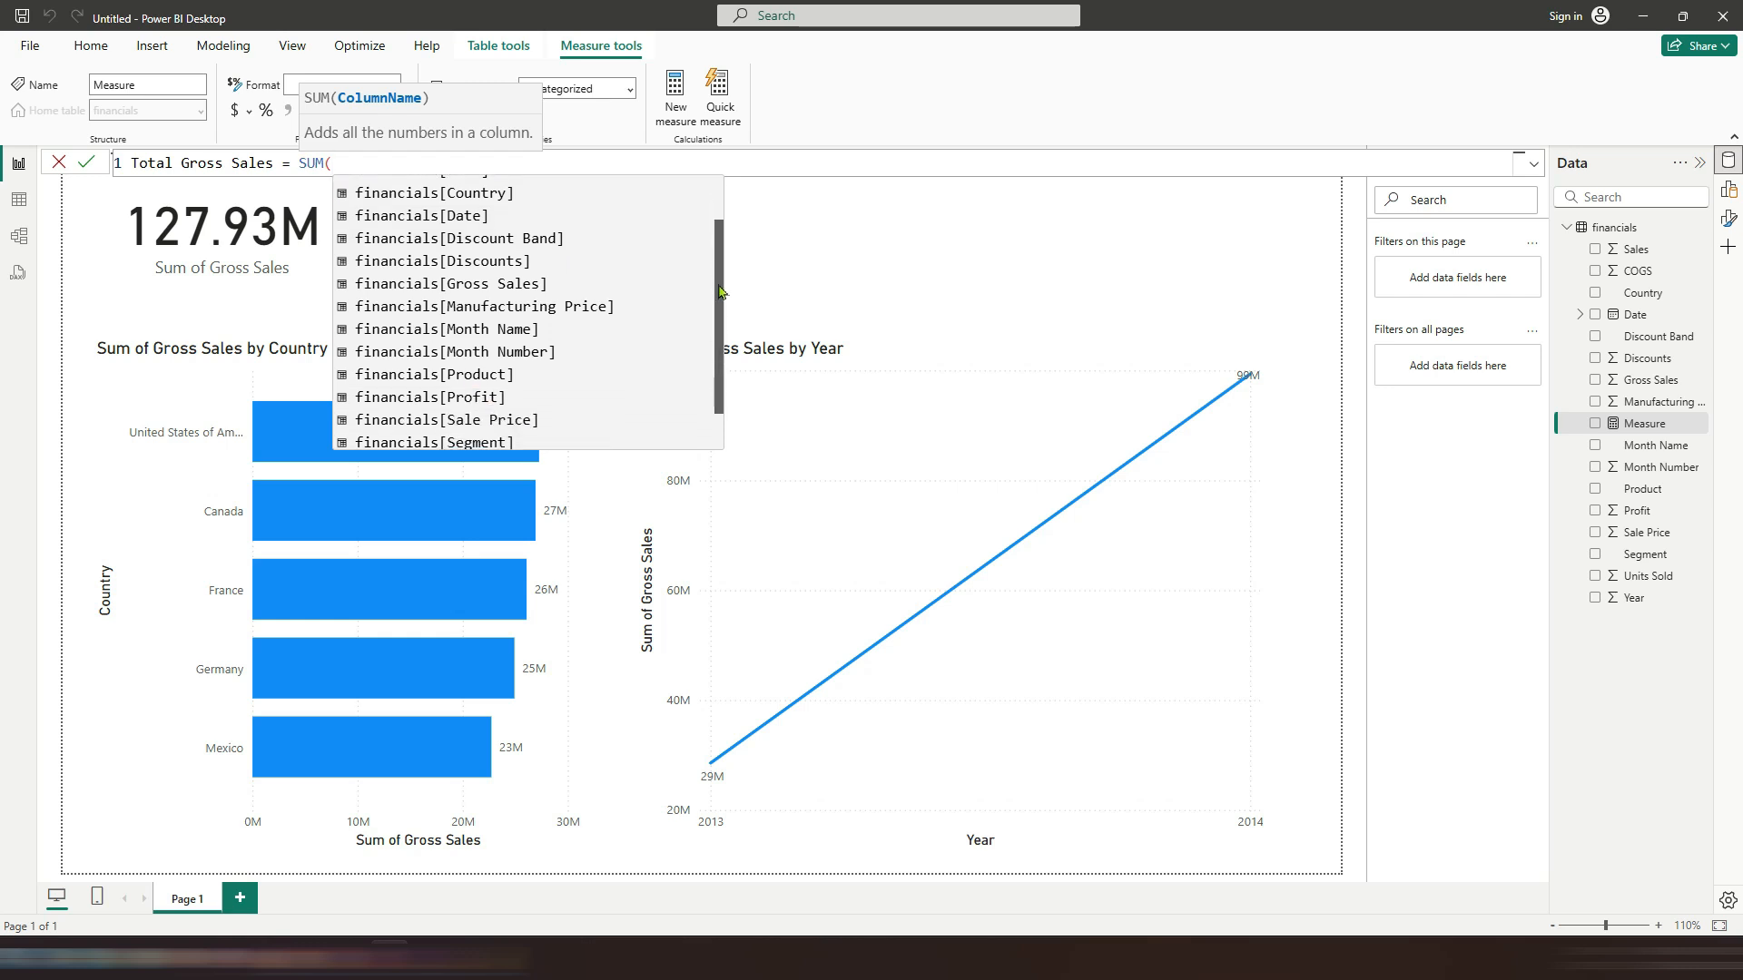
pyautogui.click(490, 238)
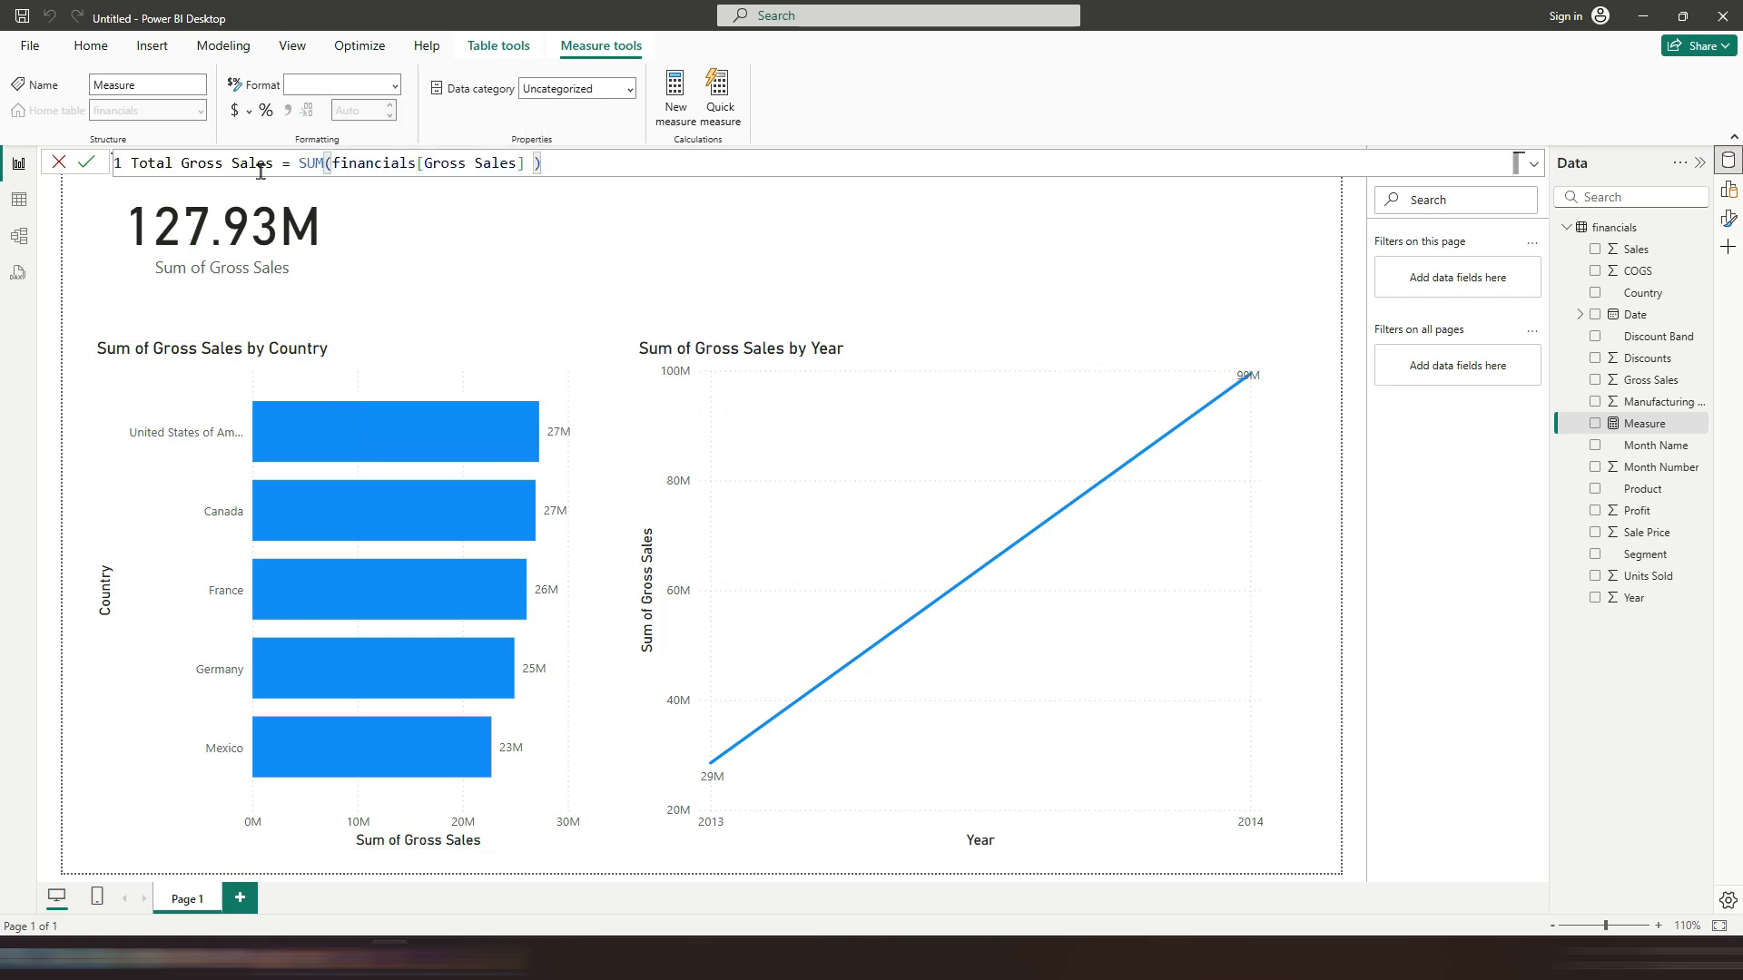
pyautogui.click(86, 165)
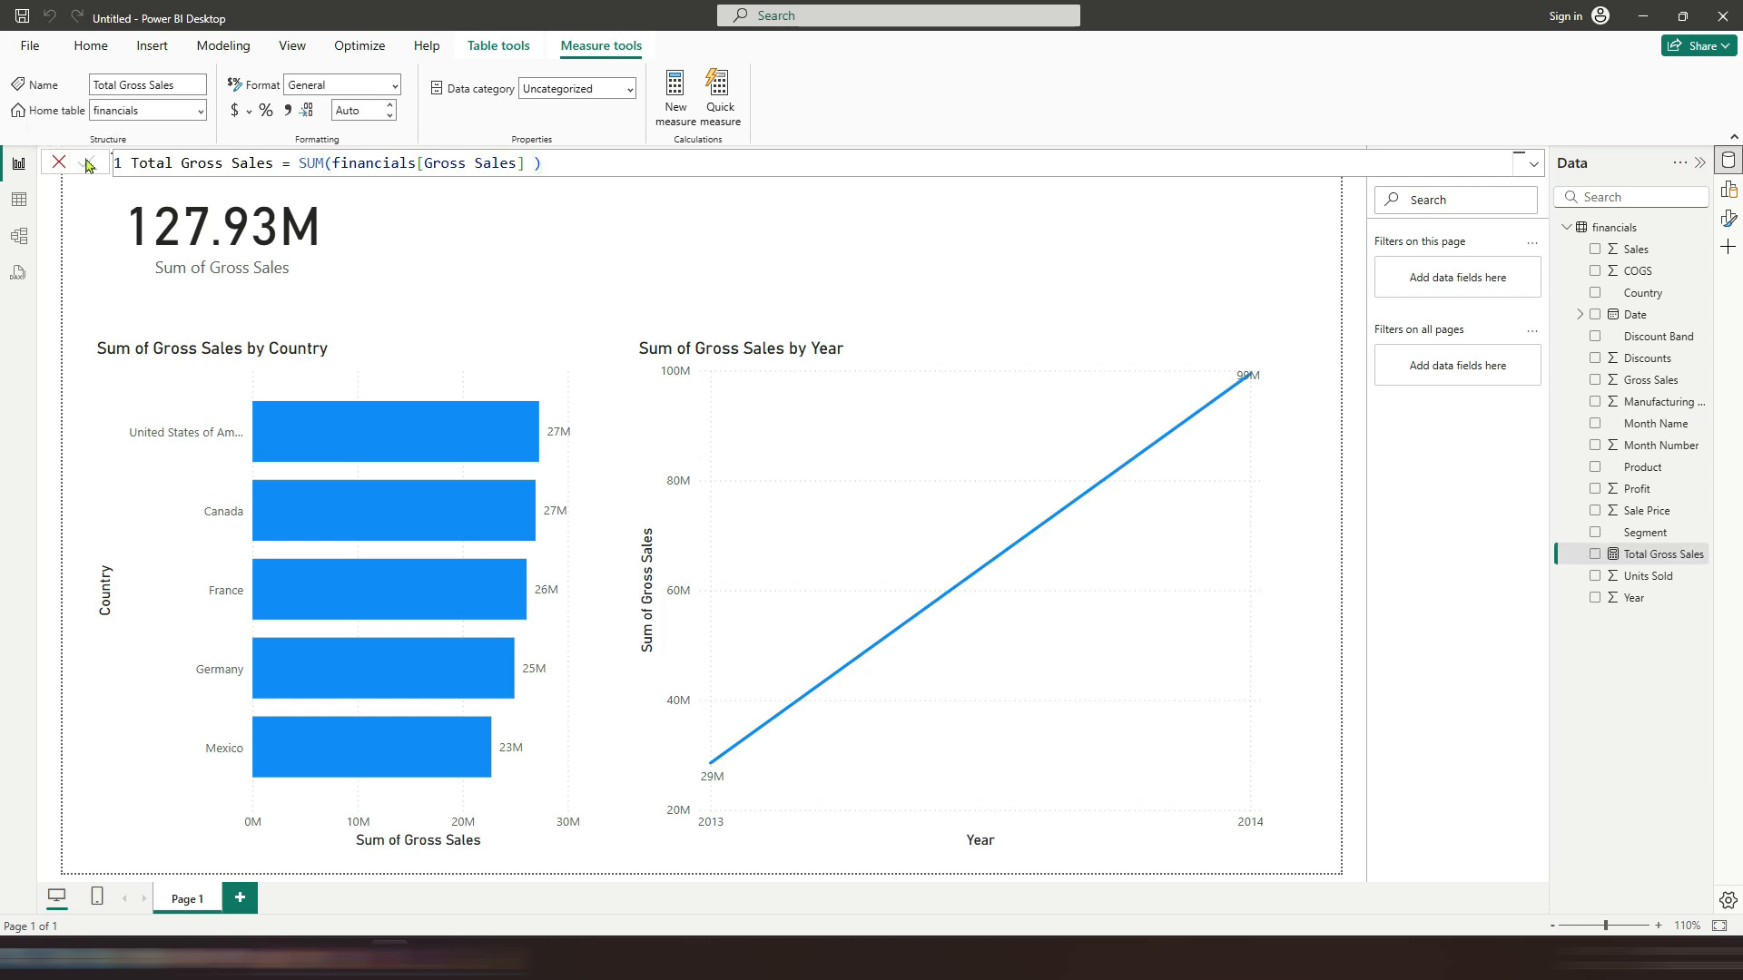
# Step: Format the Total Gross Sales measure as currency
pyautogui.click(249, 111)
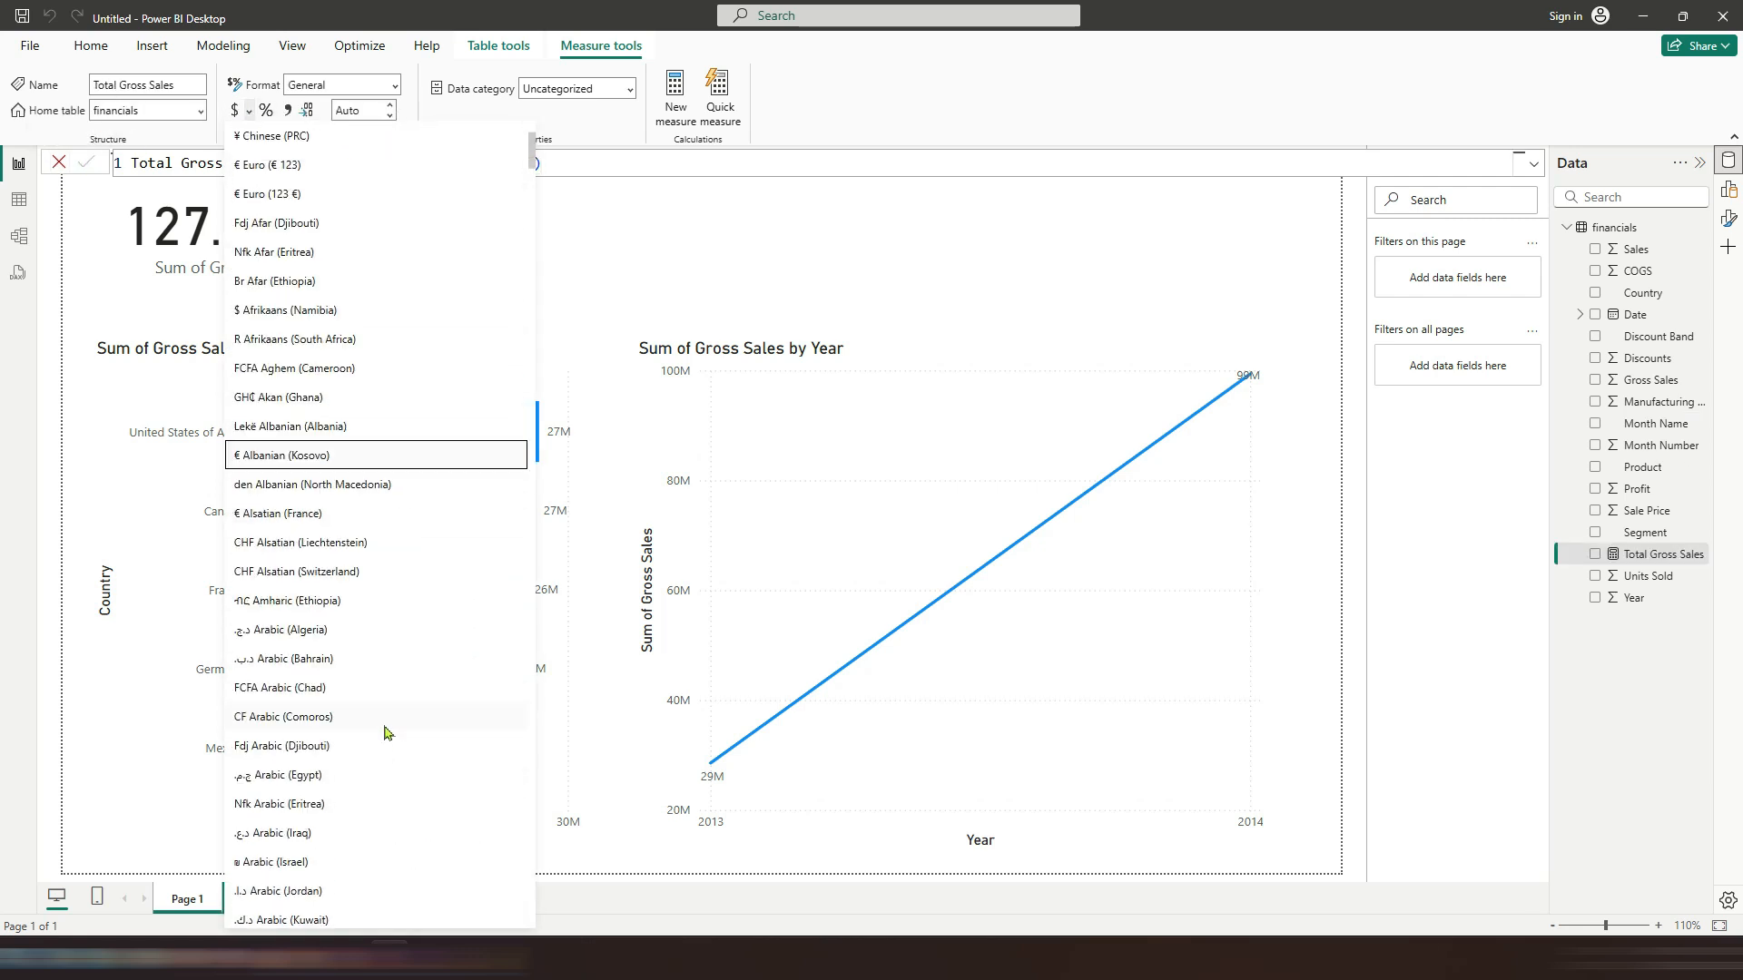
pyautogui.click(275, 200)
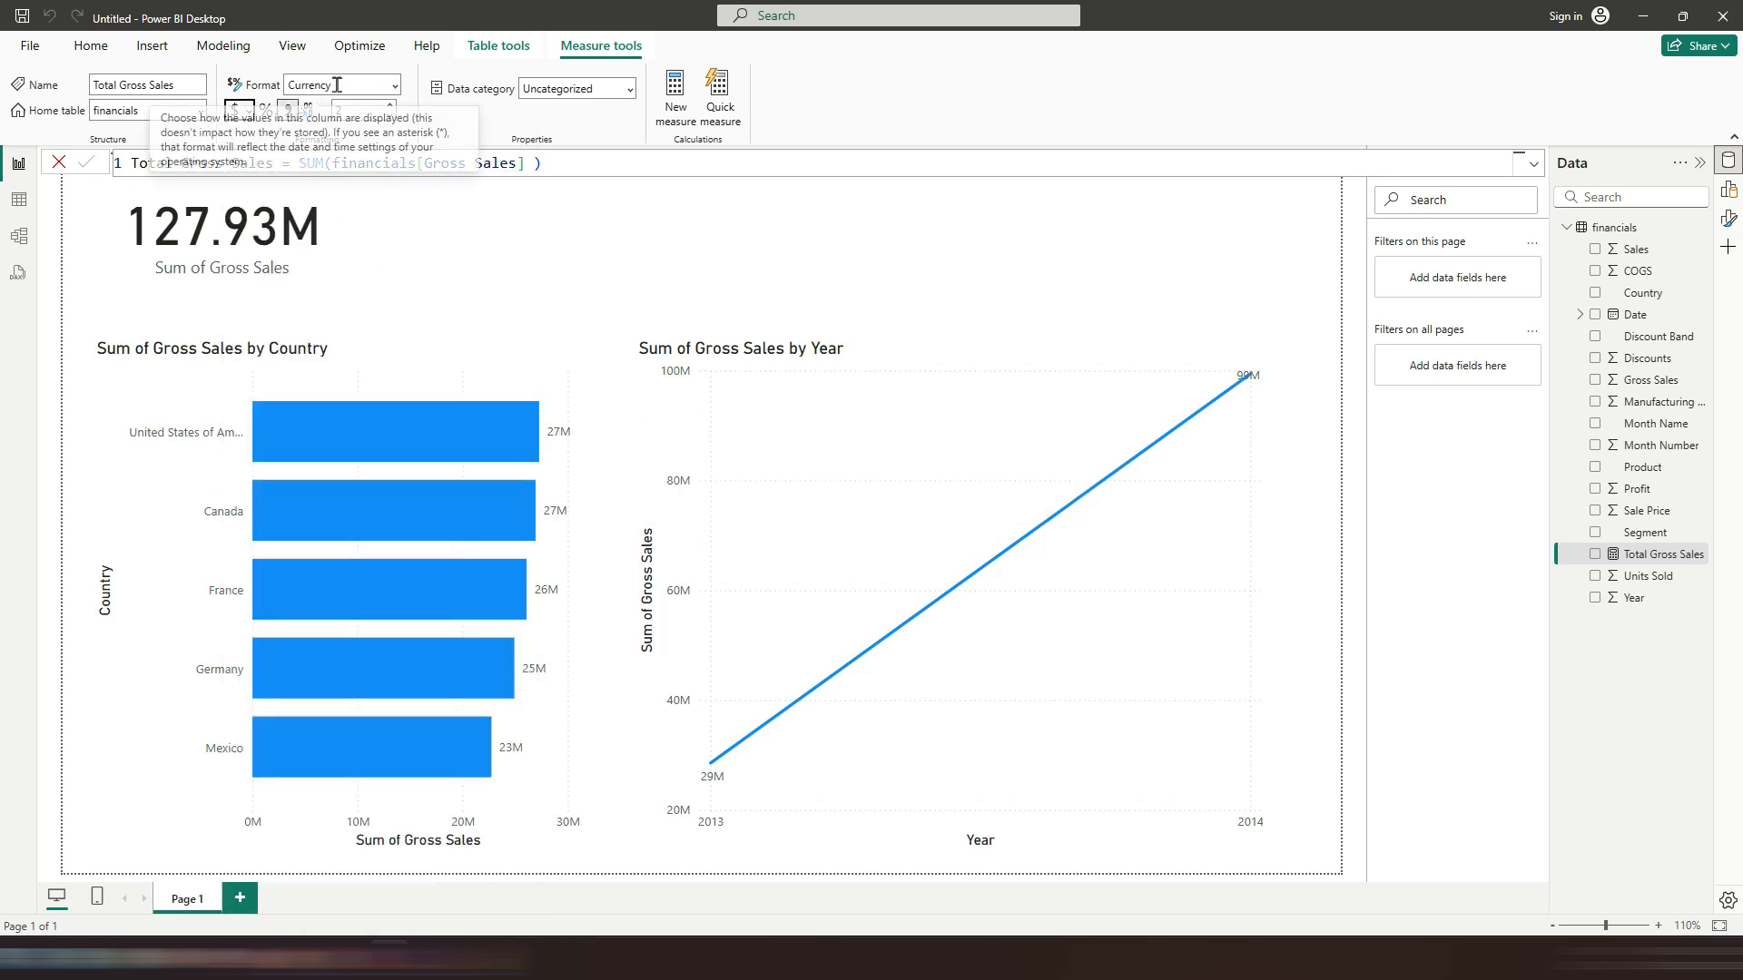
pyautogui.click(534, 271)
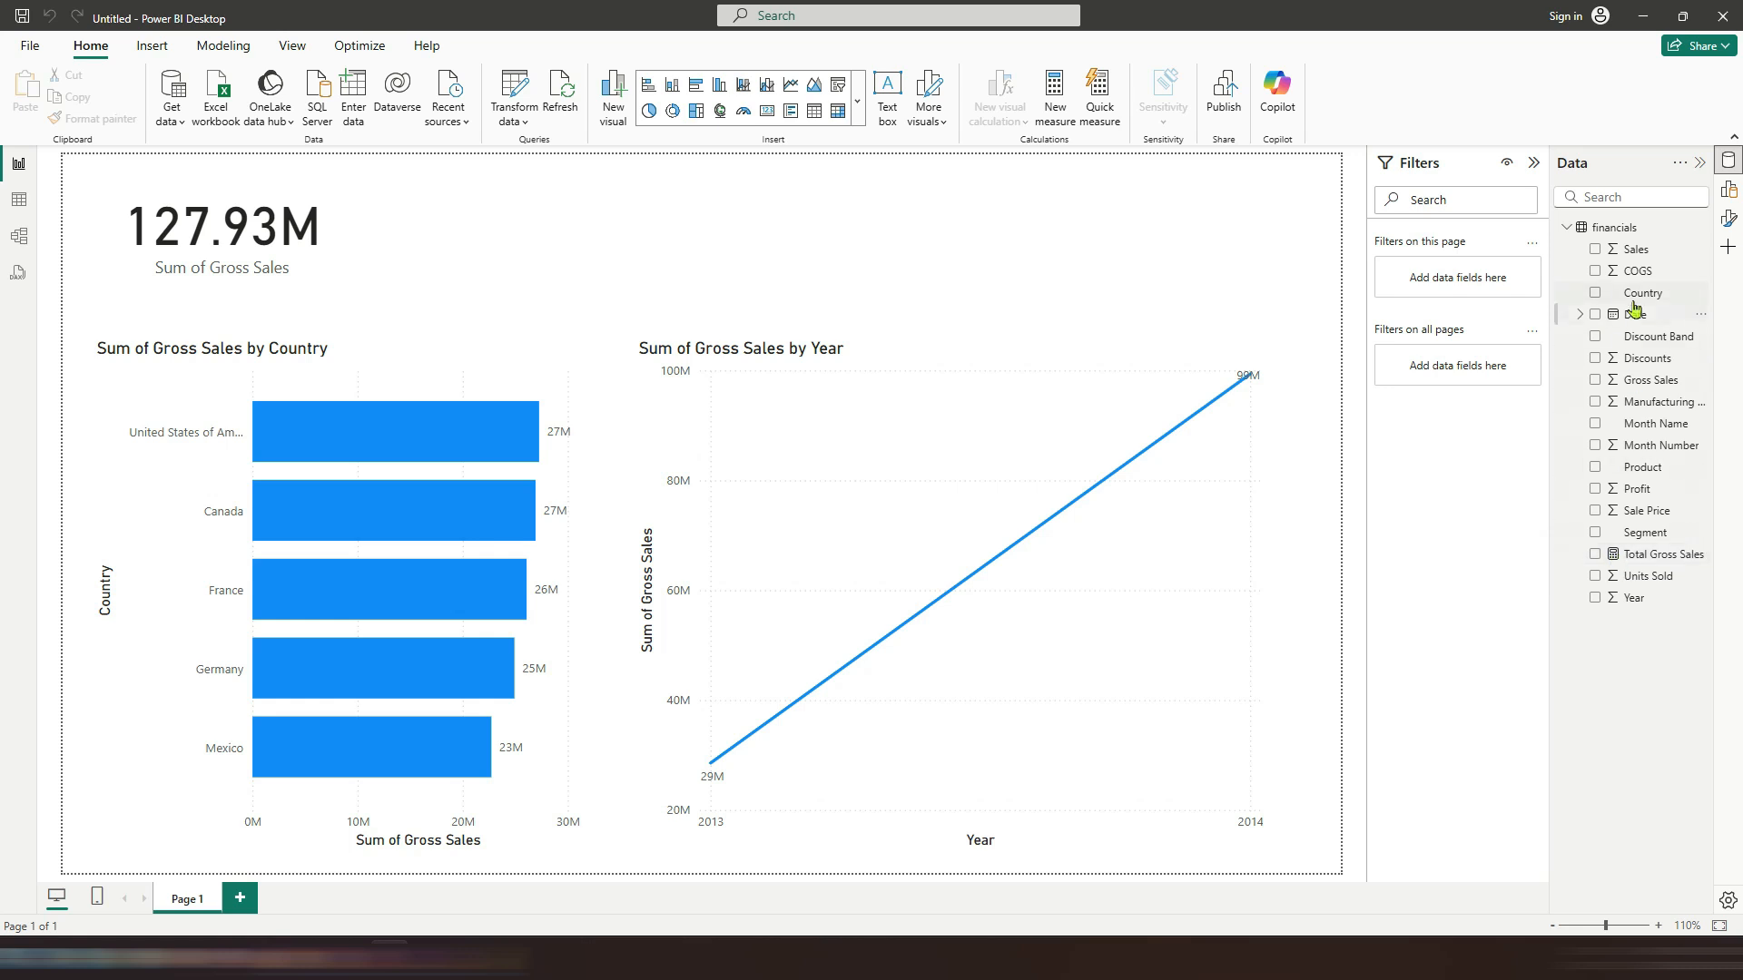
# Step: Add a card showing Total Gross Sales next to the existing Gross Sales card
pyautogui.moveTo(1652, 549); pyautogui.dragTo(526, 207)
pyautogui.click(321, 300)
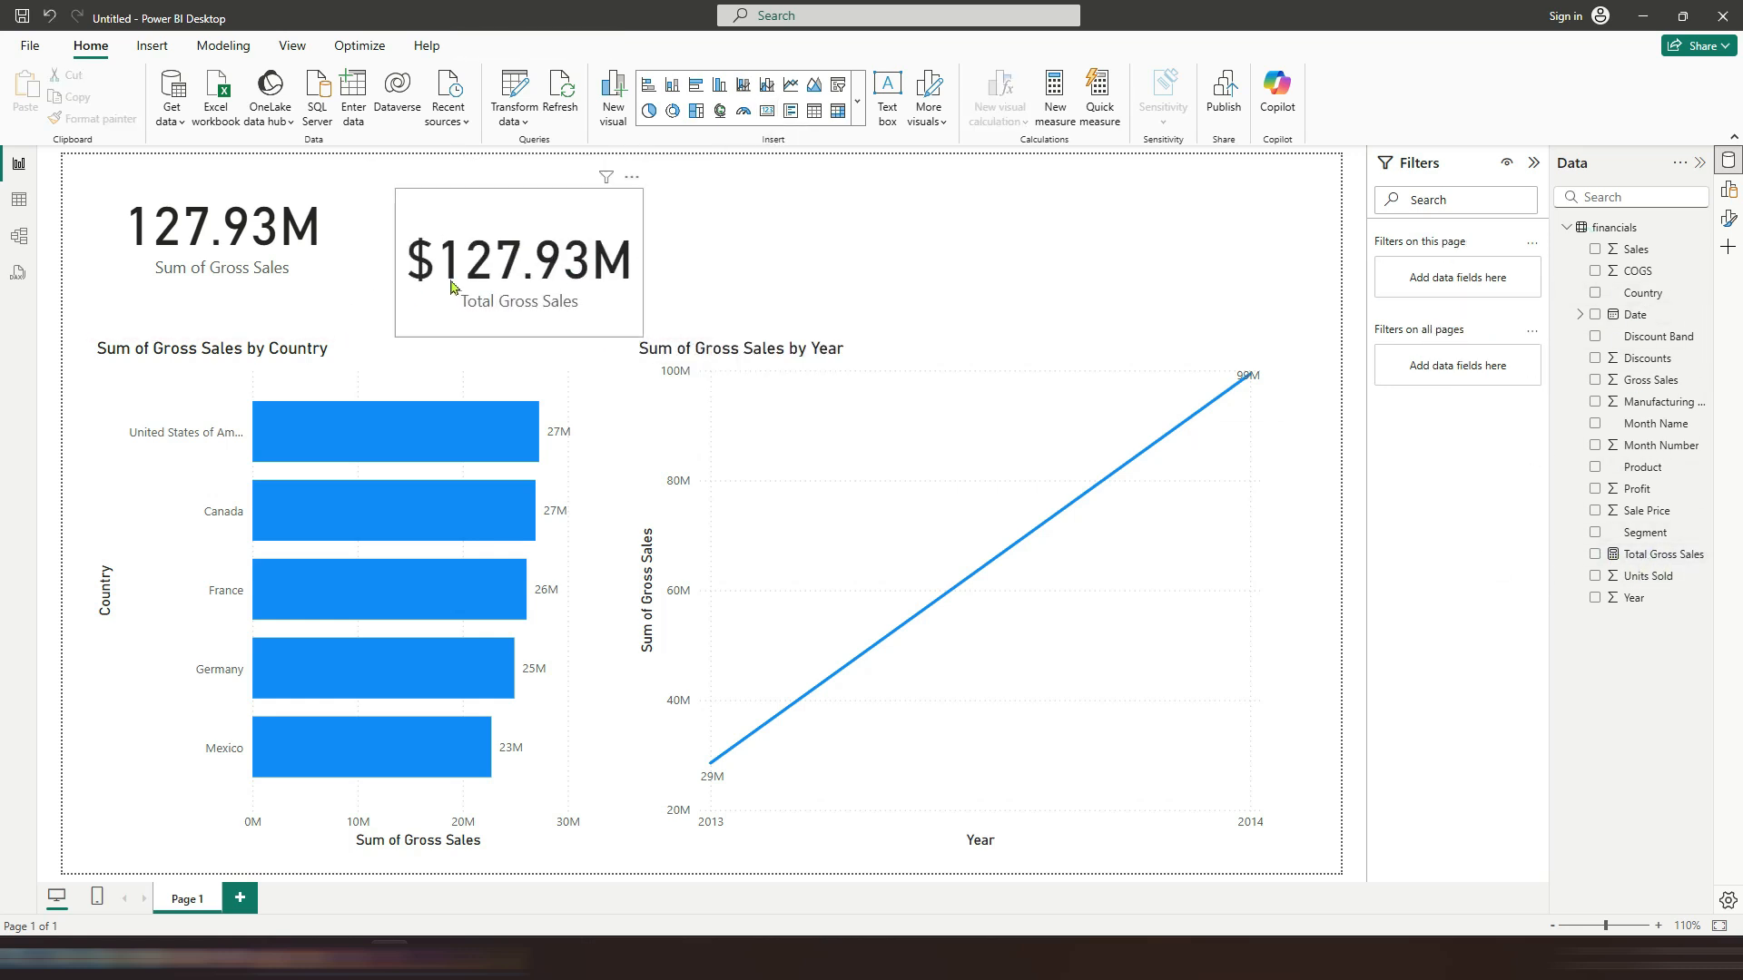
pyautogui.click(555, 257)
pyautogui.click(887, 197)
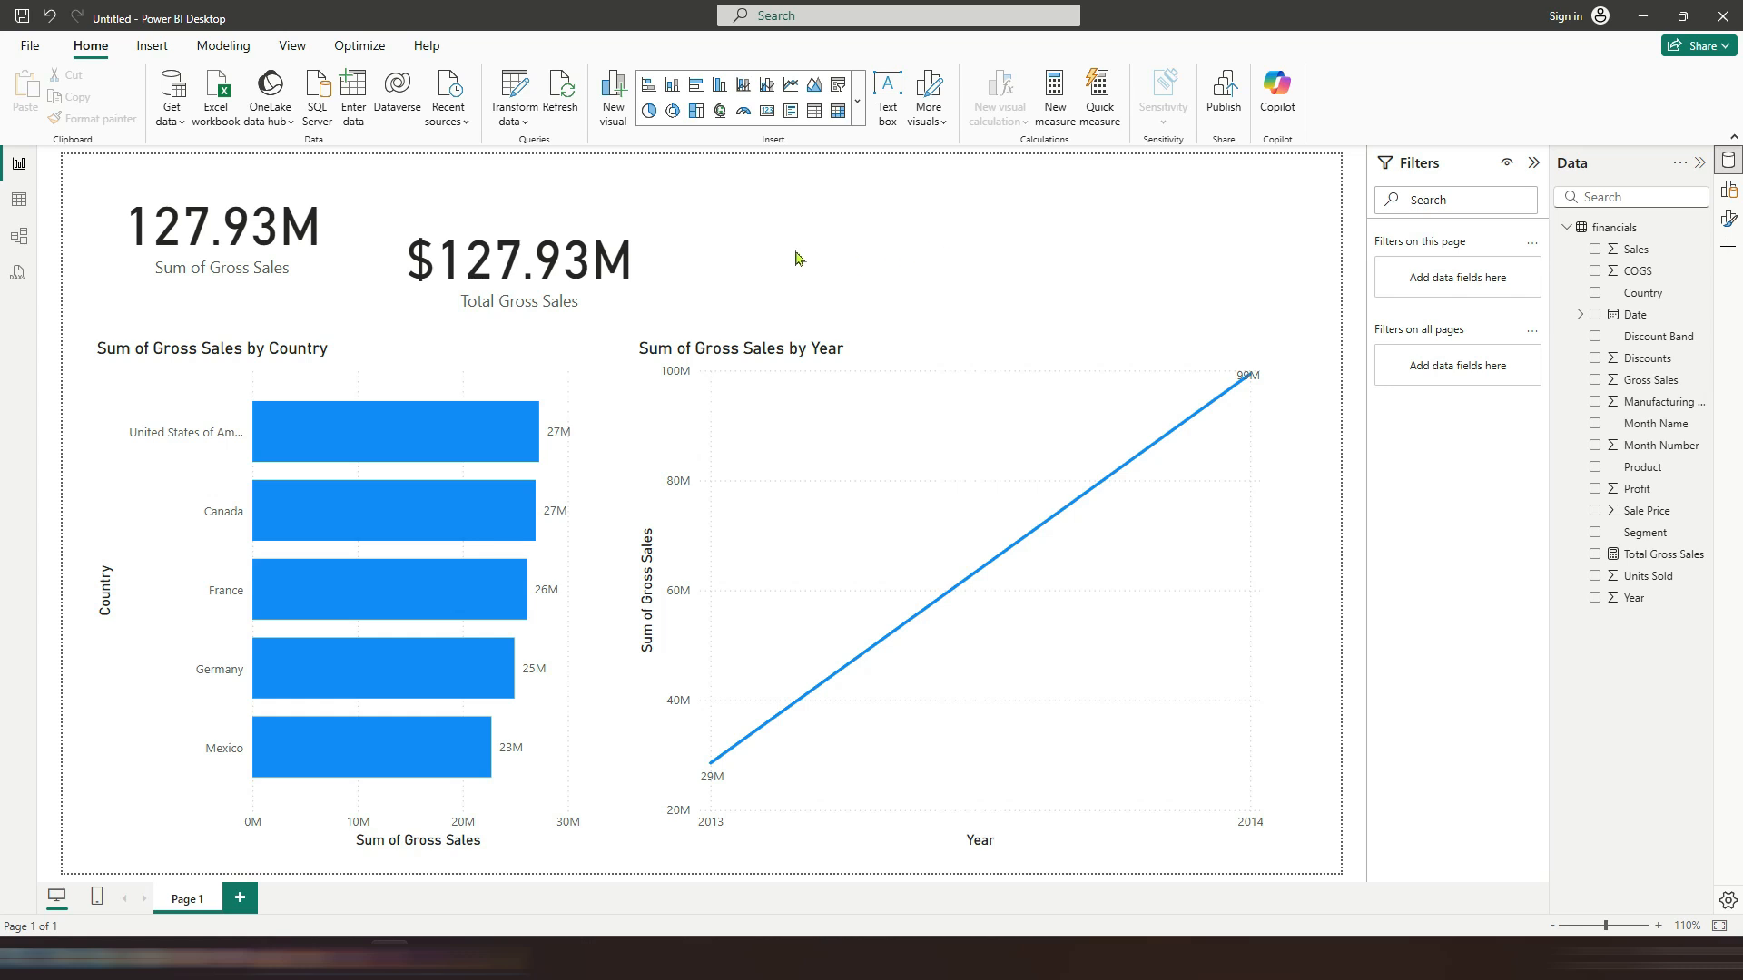
# Step: Add a second report page and set the Country field's data category to Country
pyautogui.click(231, 907)
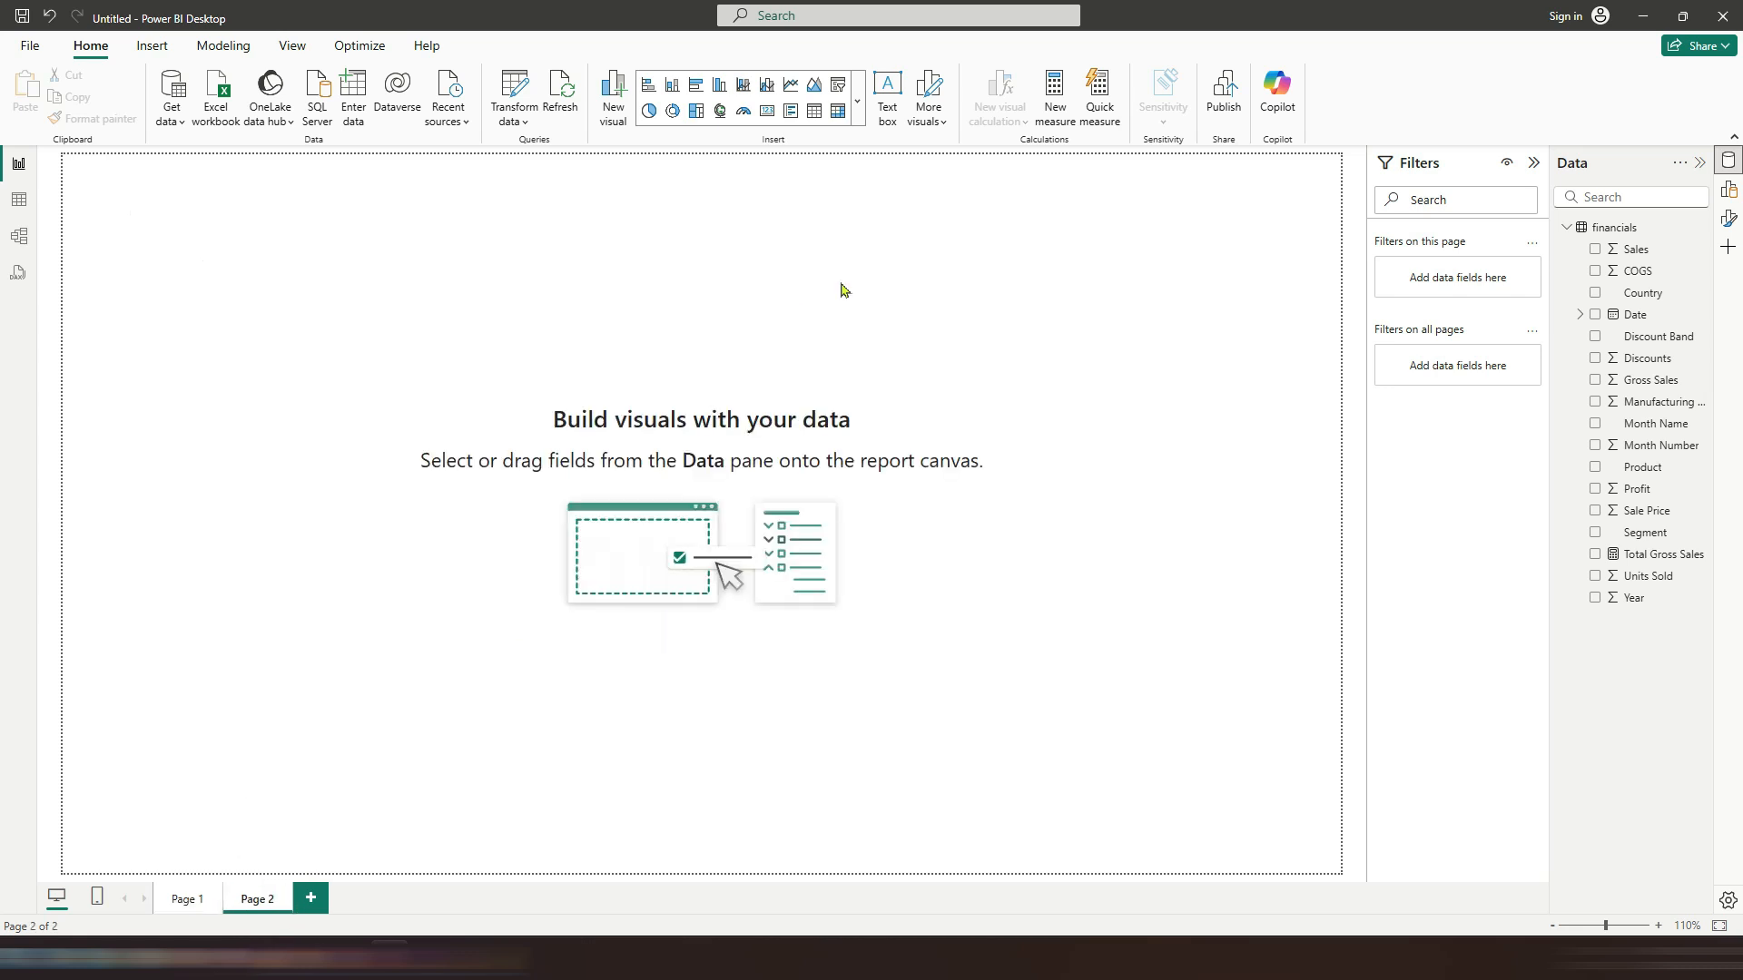
pyautogui.click(1644, 303)
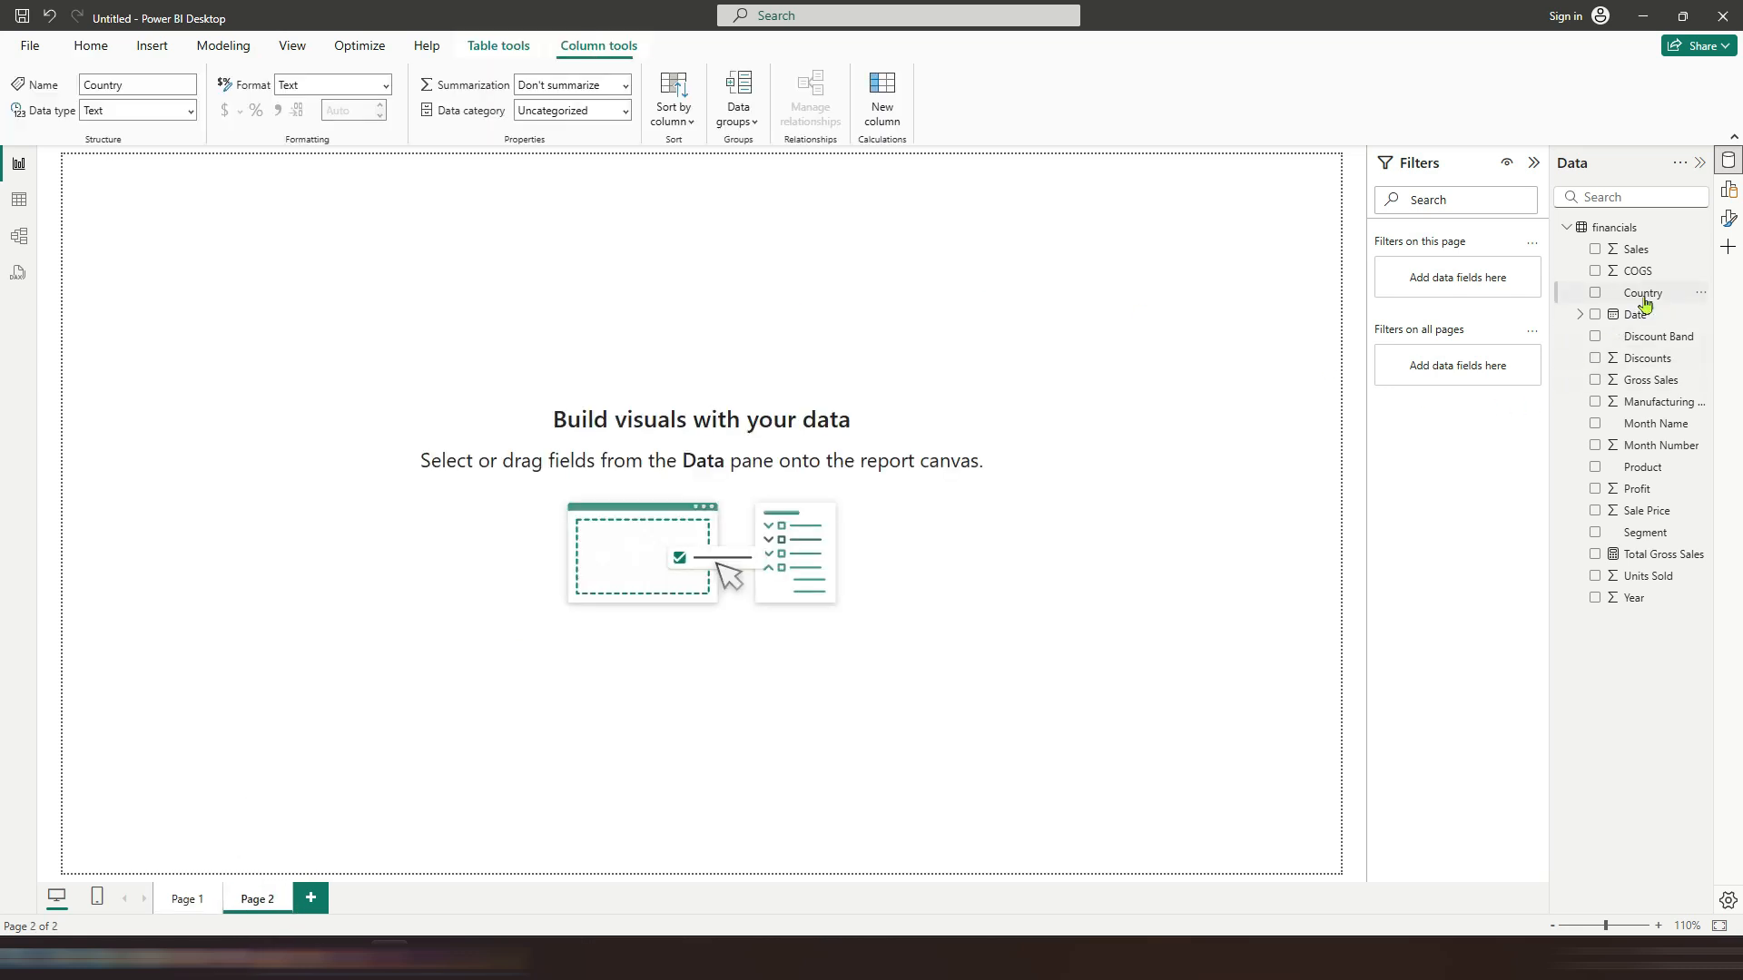
pyautogui.click(625, 113)
pyautogui.click(555, 324)
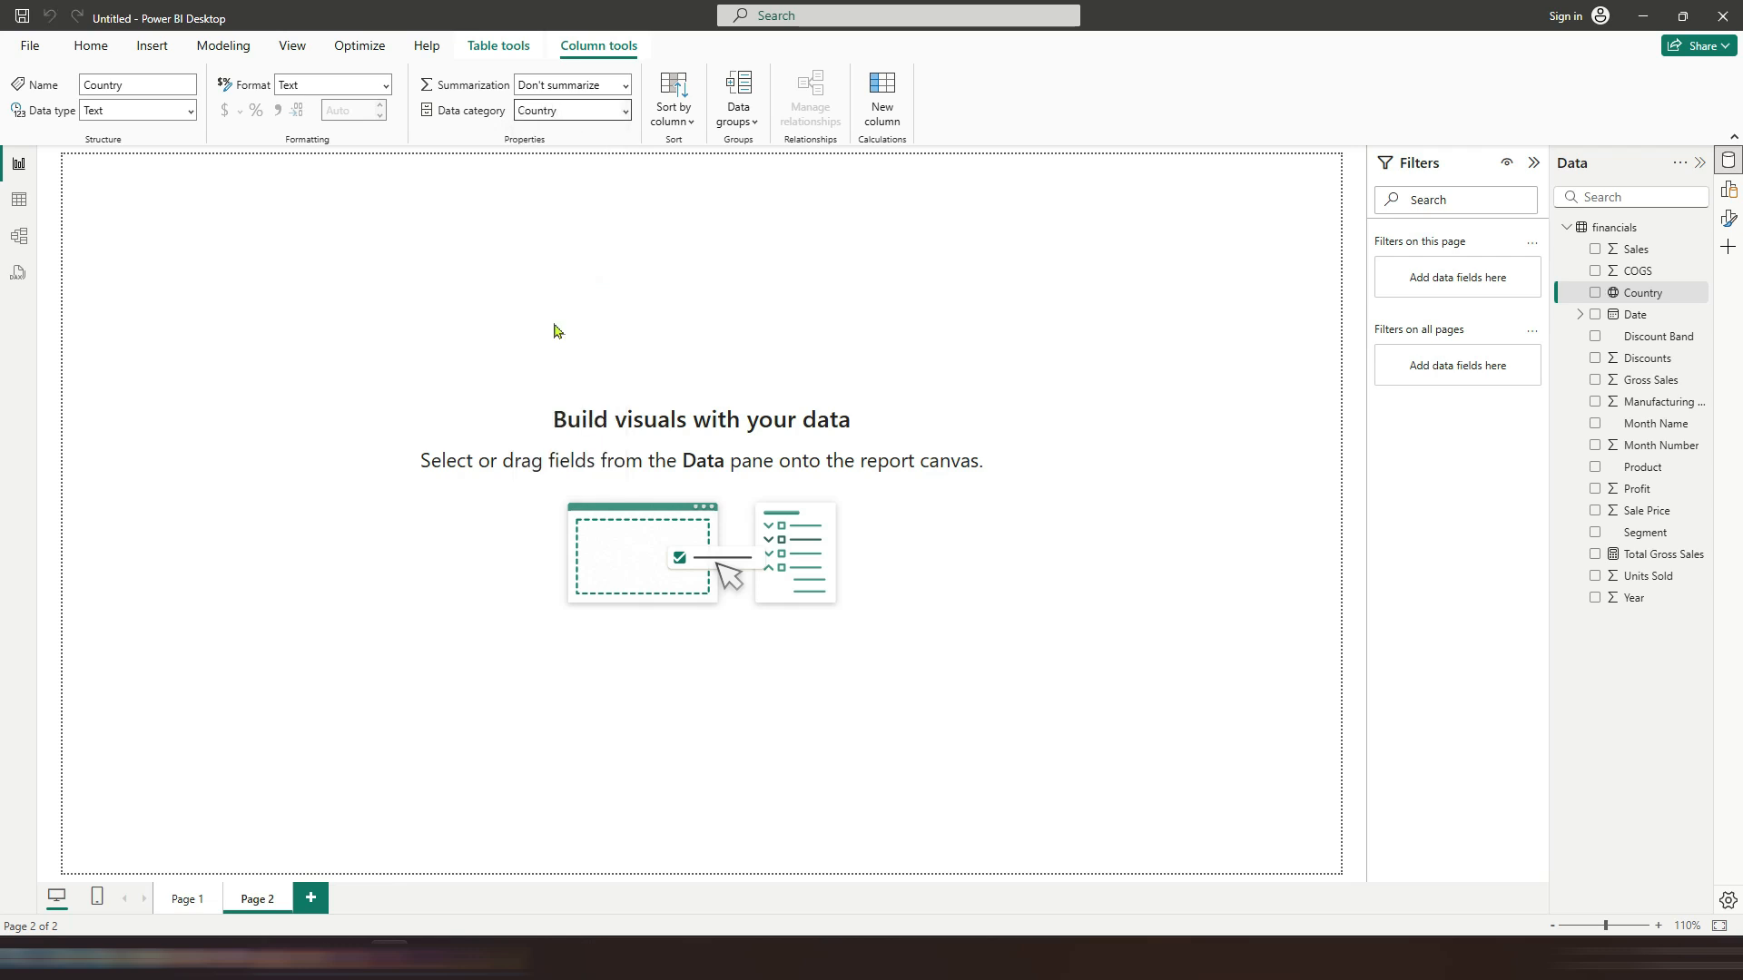
# Step: Create a map of Country on the new page and widen it to span the page
pyautogui.moveTo(1607, 292); pyautogui.dragTo(482, 377)
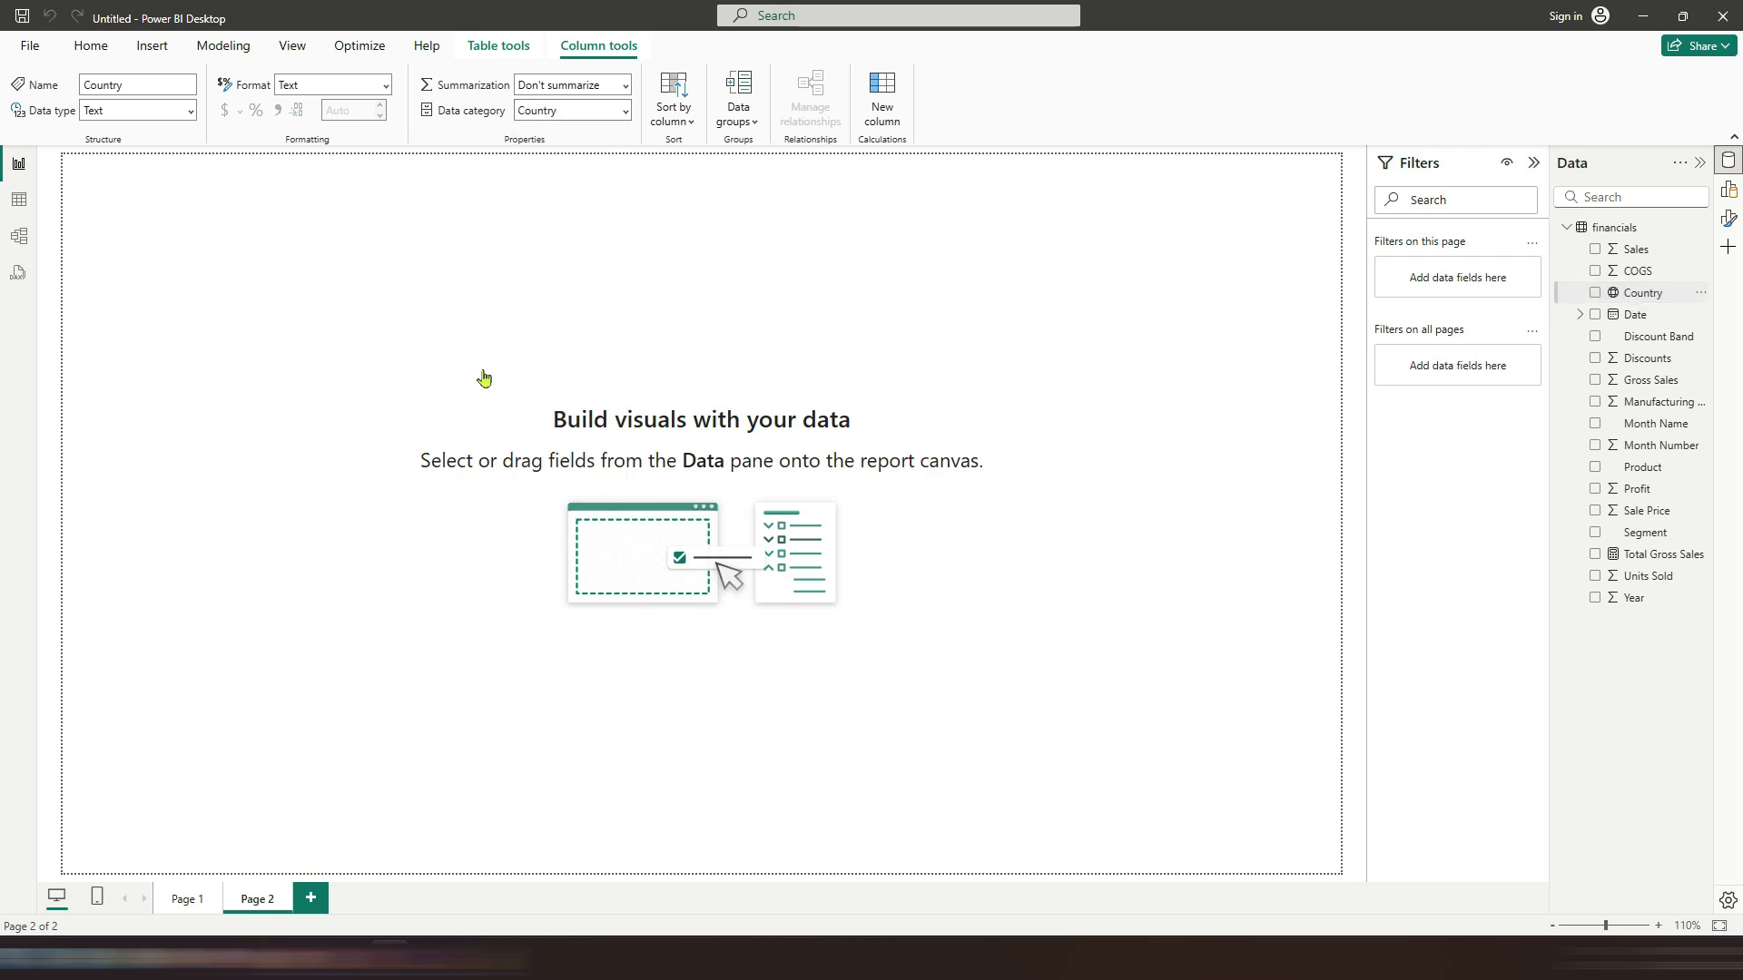
pyautogui.moveTo(628, 520); pyautogui.dragTo(1287, 836)
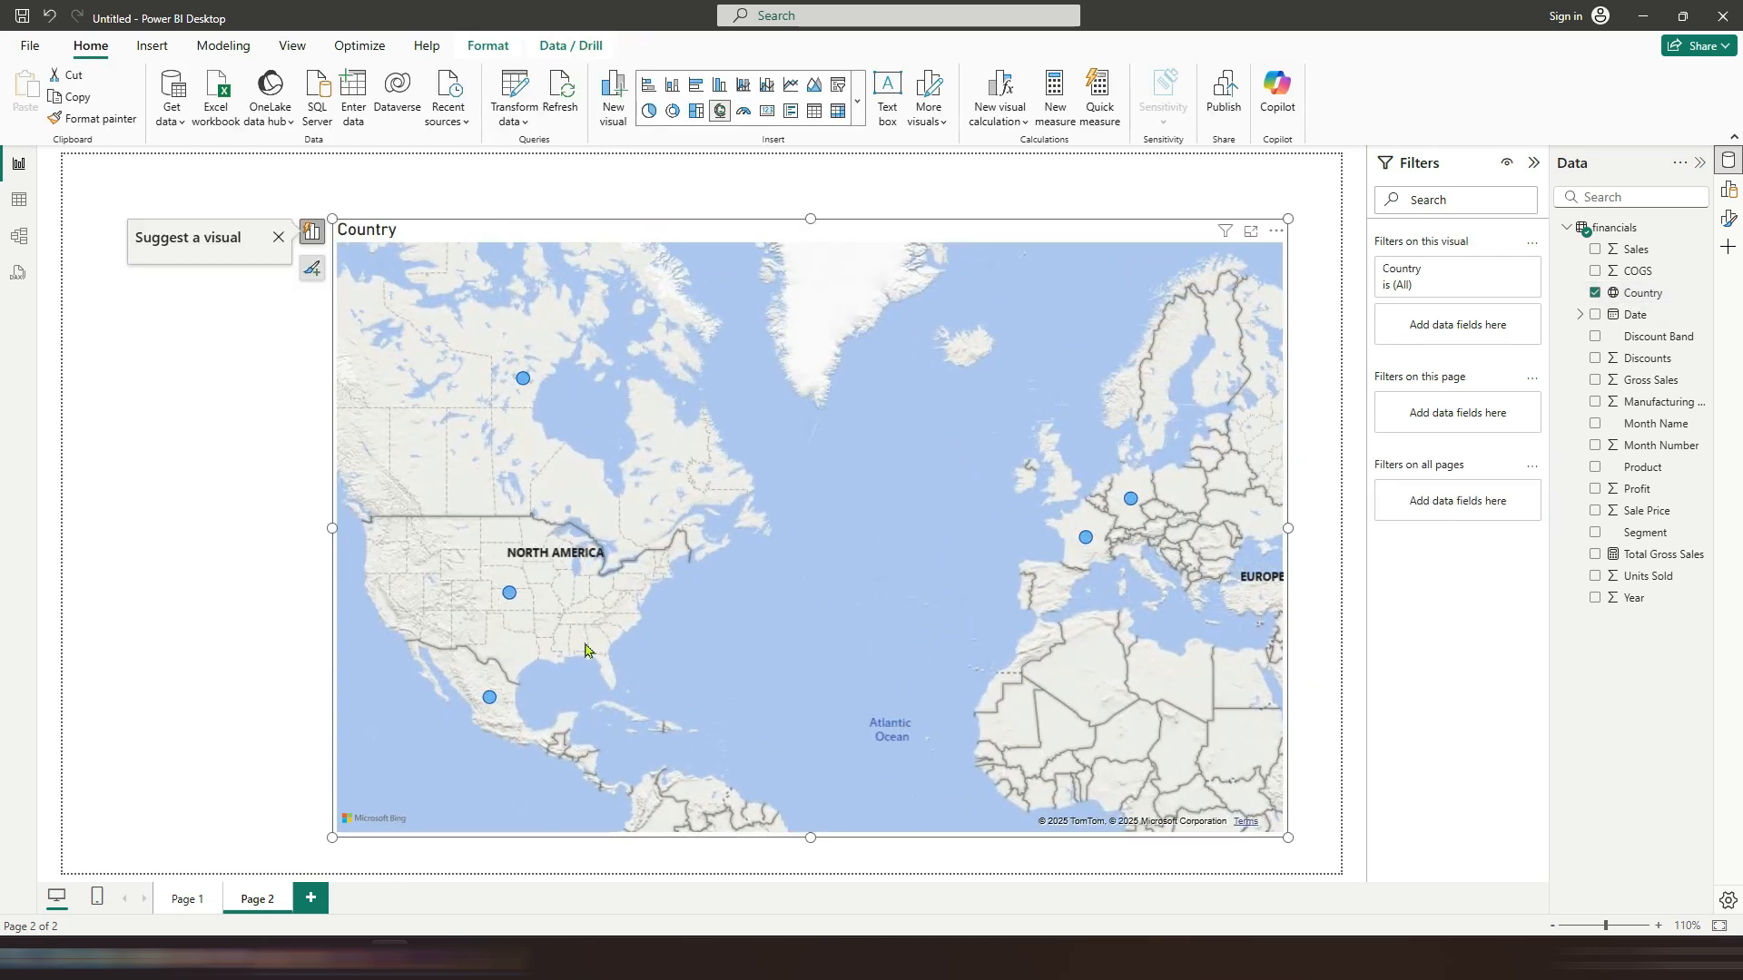
pyautogui.moveTo(330, 527); pyautogui.dragTo(73, 563)
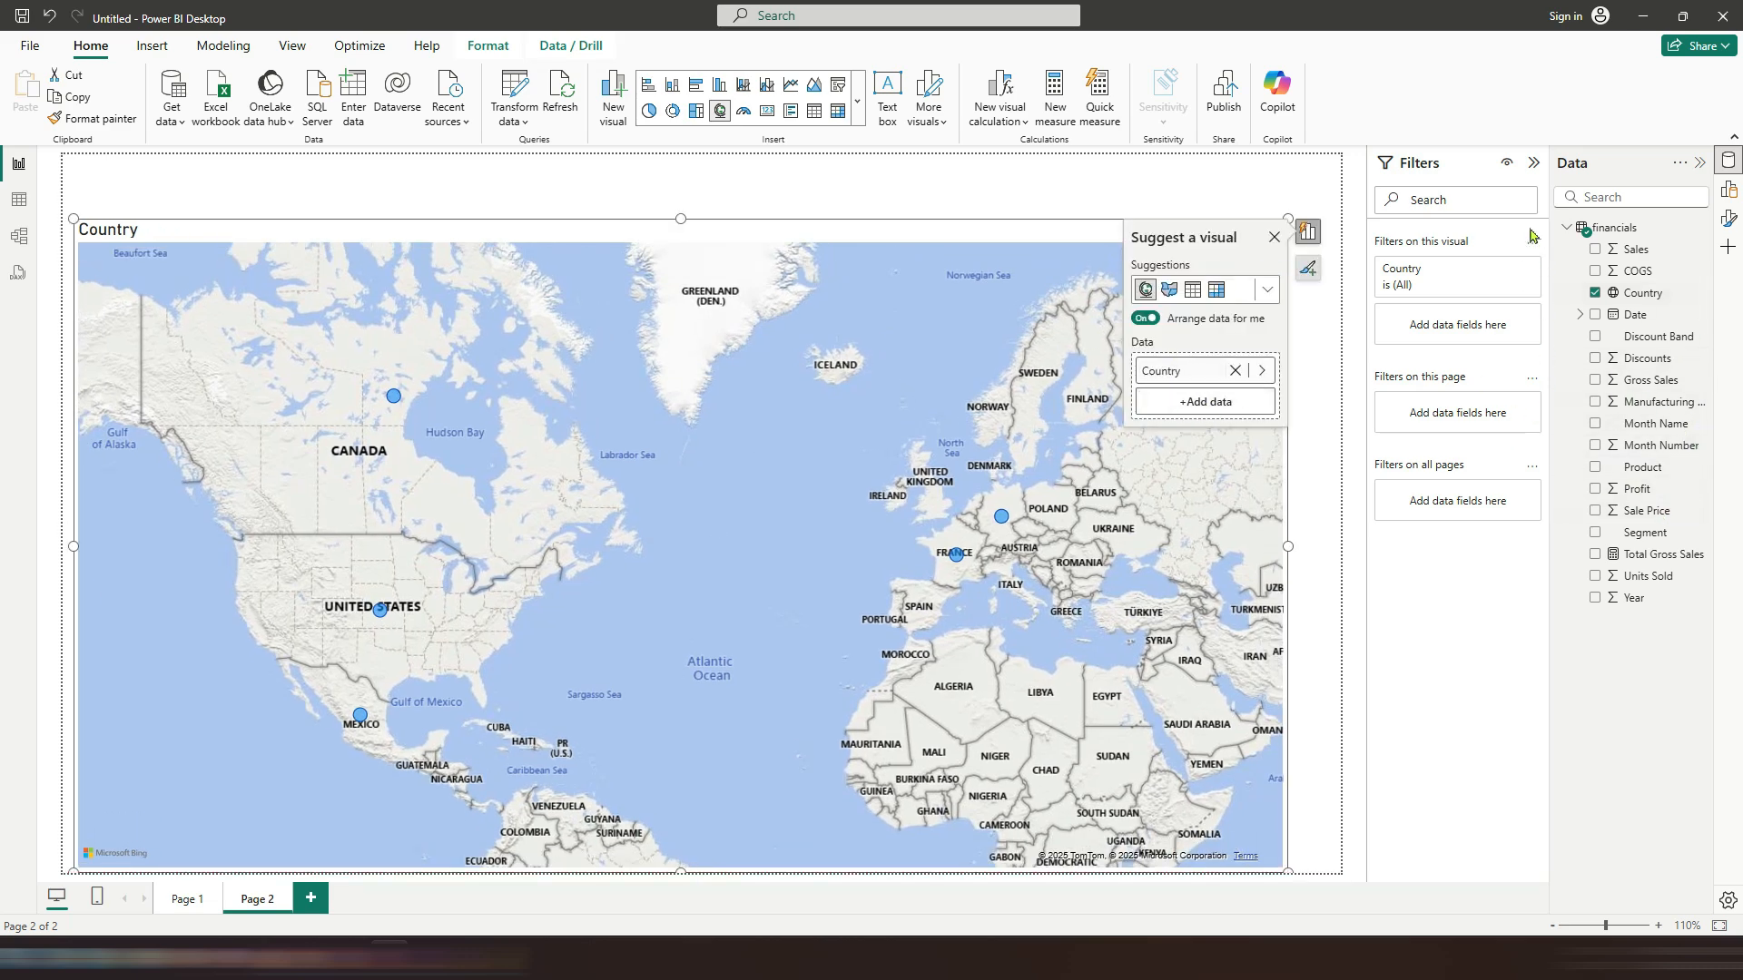
# Step: Toggle the map's category labels and heat map on and off again
pyautogui.click(1307, 268)
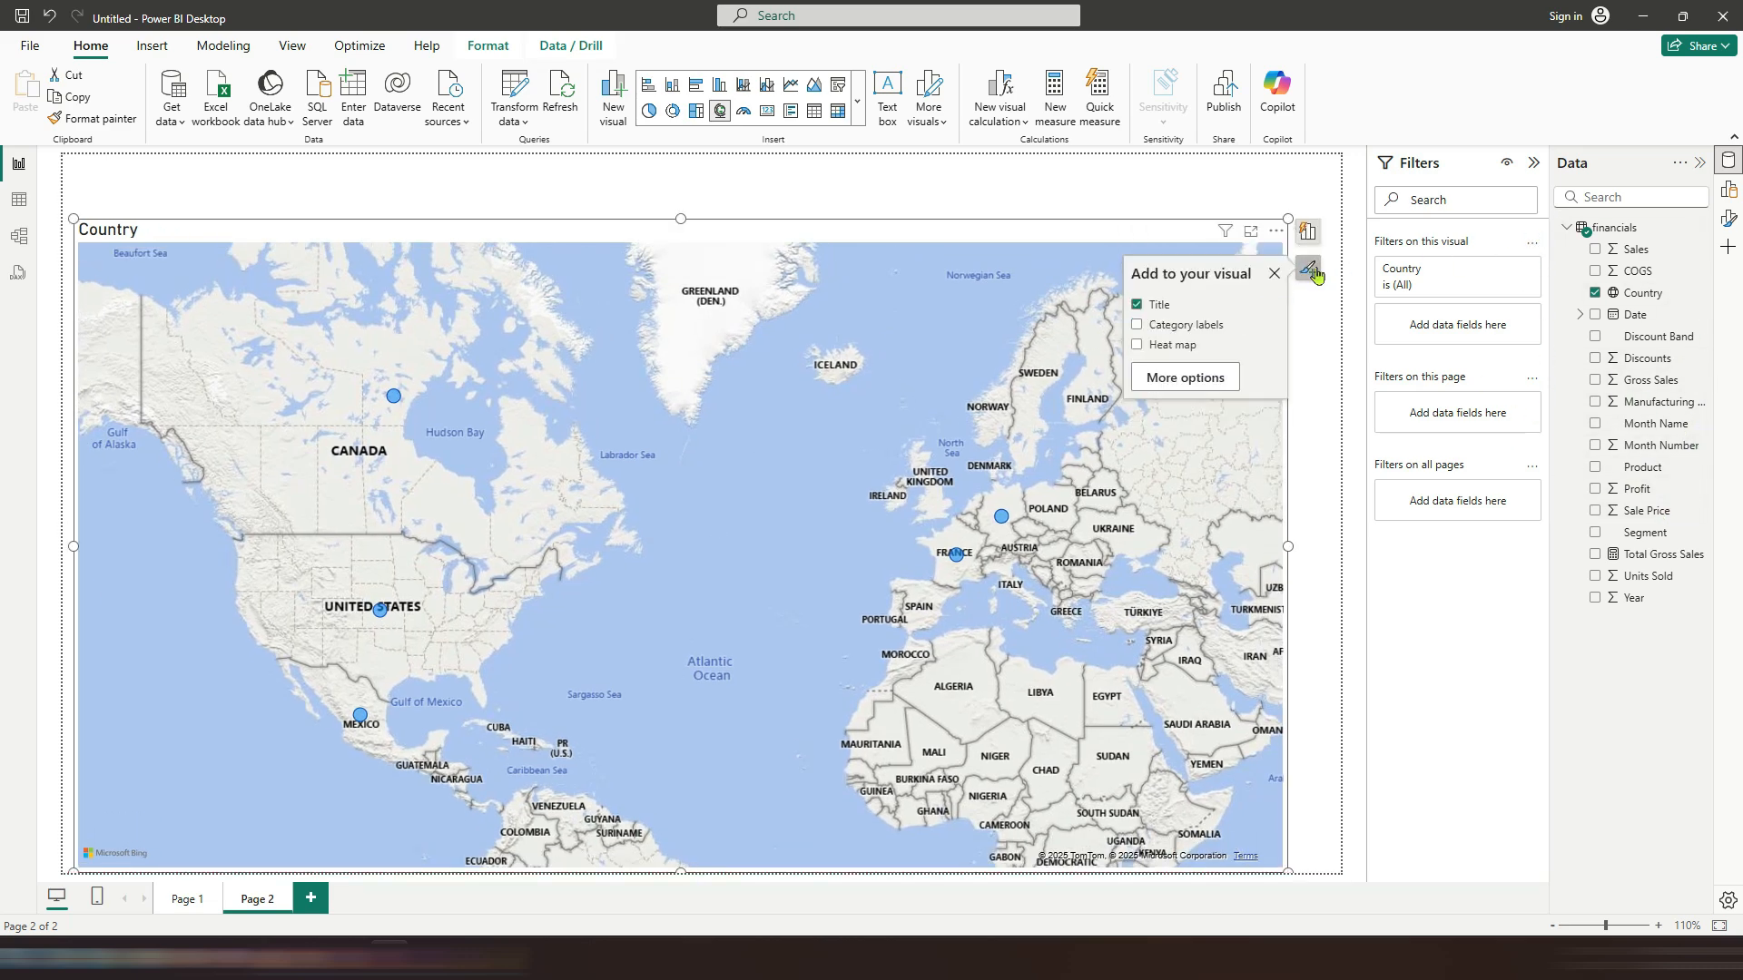
pyautogui.click(1205, 381)
pyautogui.click(1589, 424)
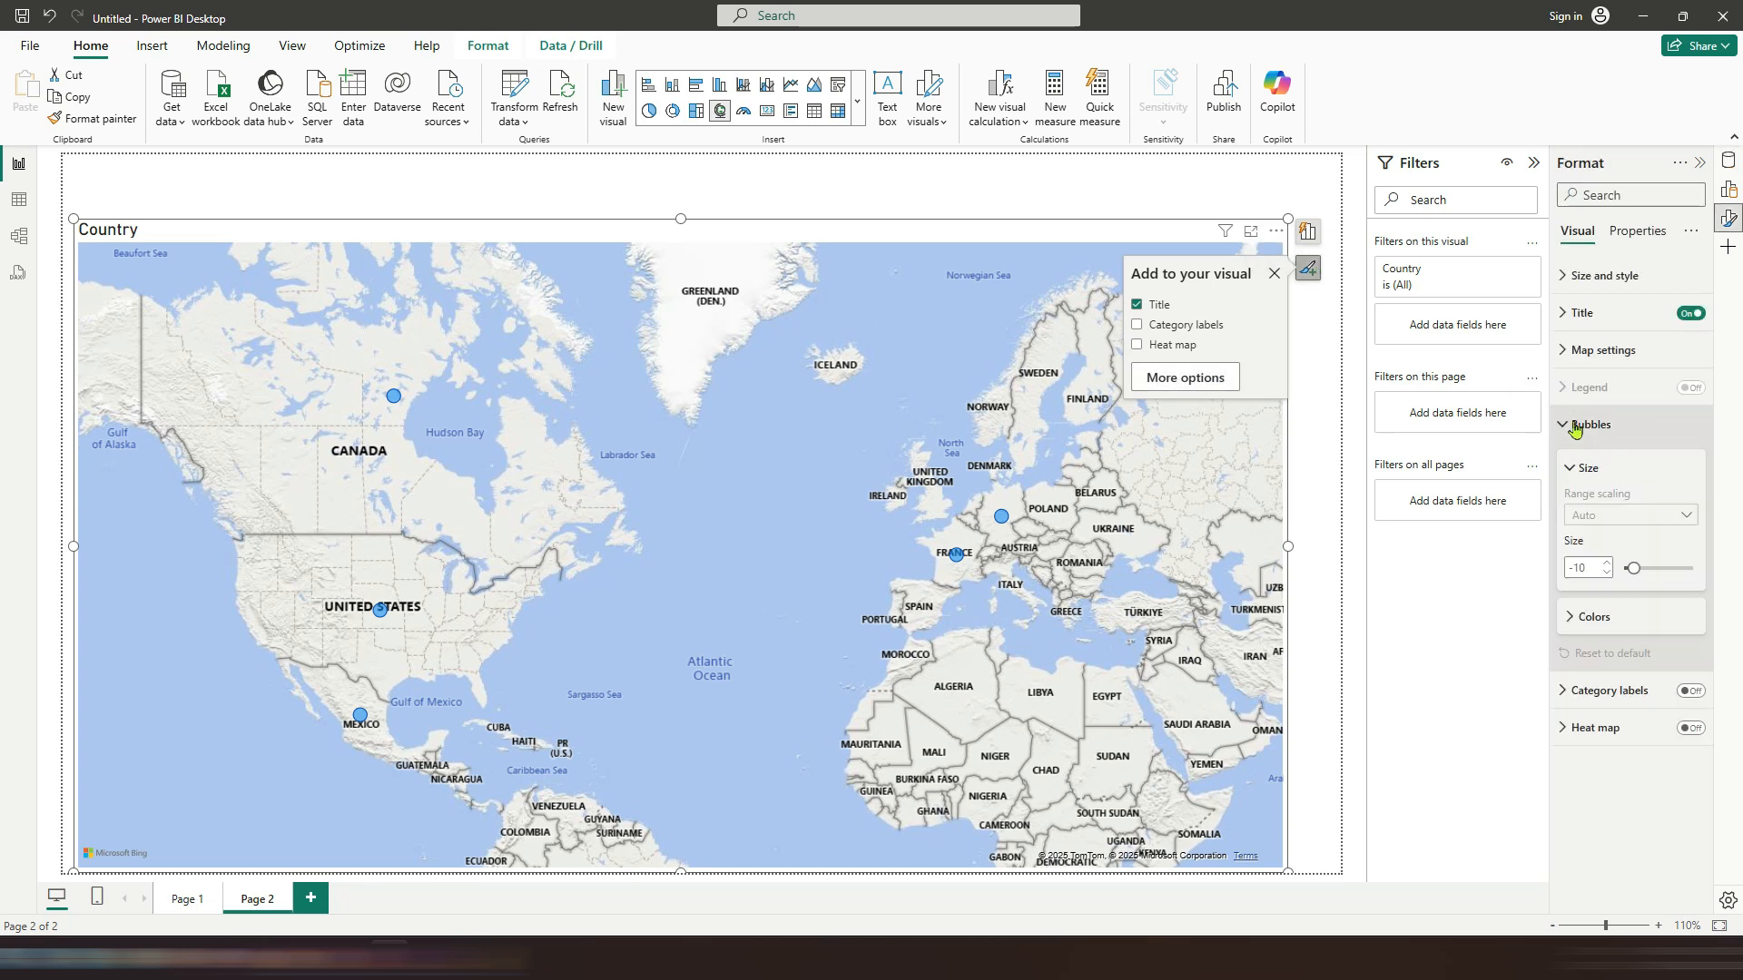
pyautogui.click(1690, 692)
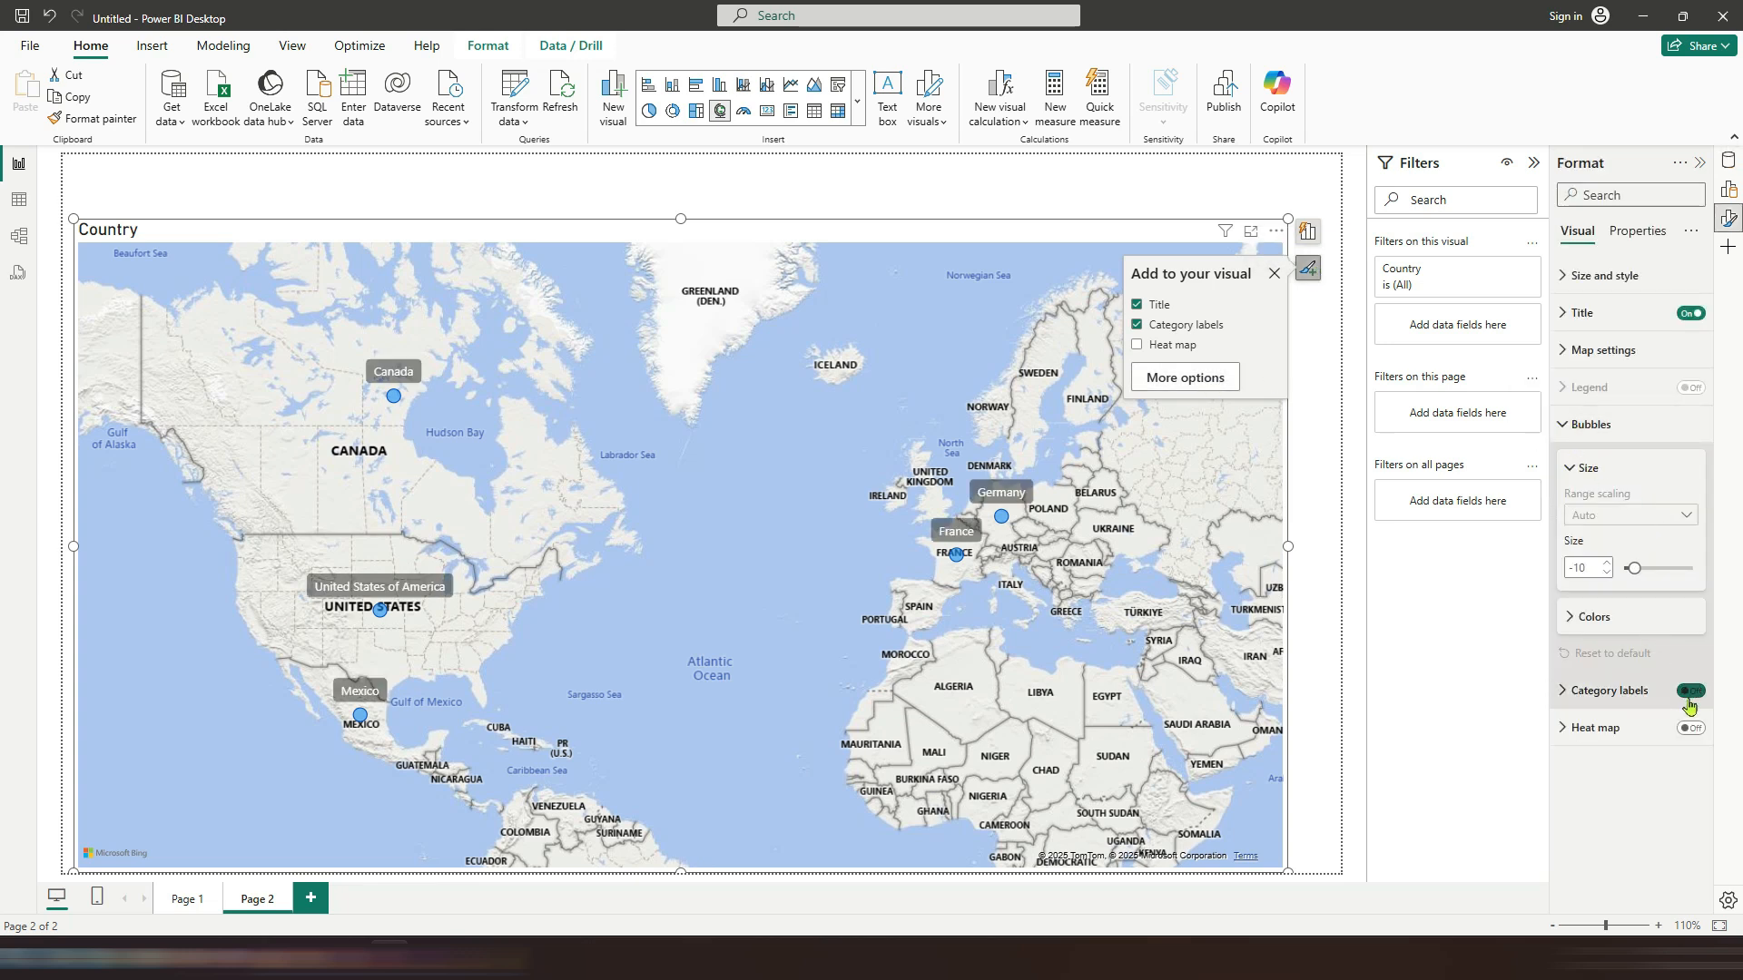
pyautogui.click(1689, 728)
pyautogui.click(1690, 505)
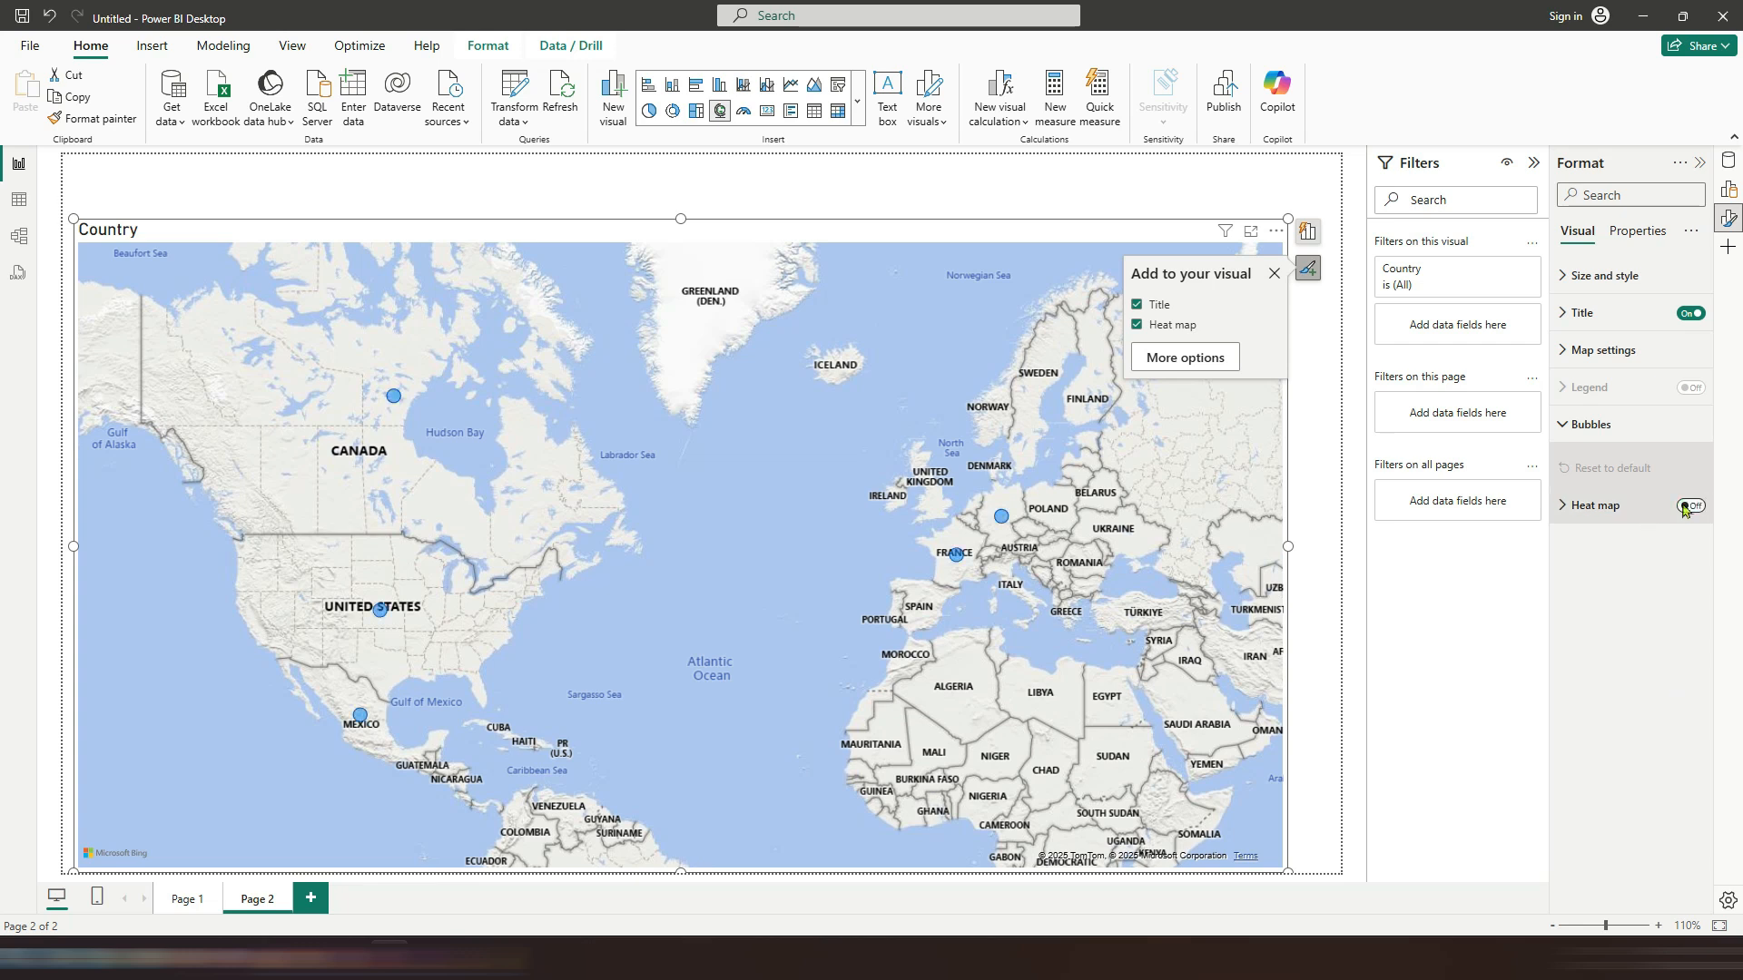
pyautogui.click(1304, 234)
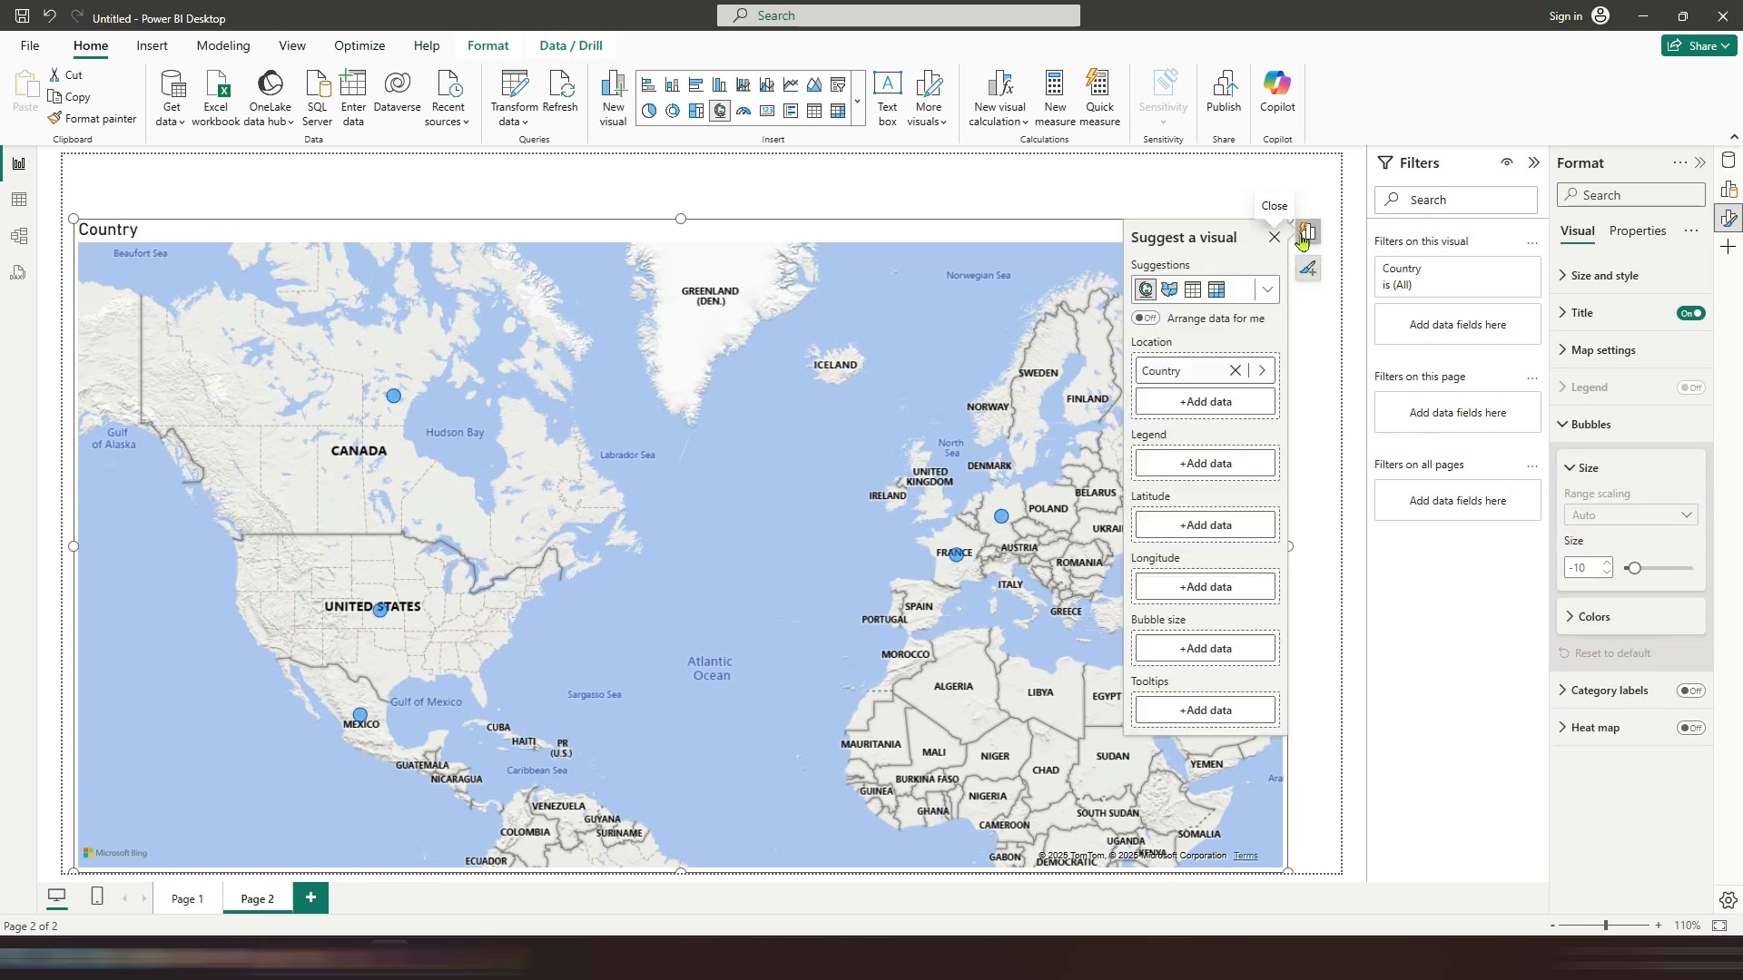
# Step: Size the map's bubbles by Total Gross Sales and lower the map's top edge slightly
pyautogui.click(1731, 162)
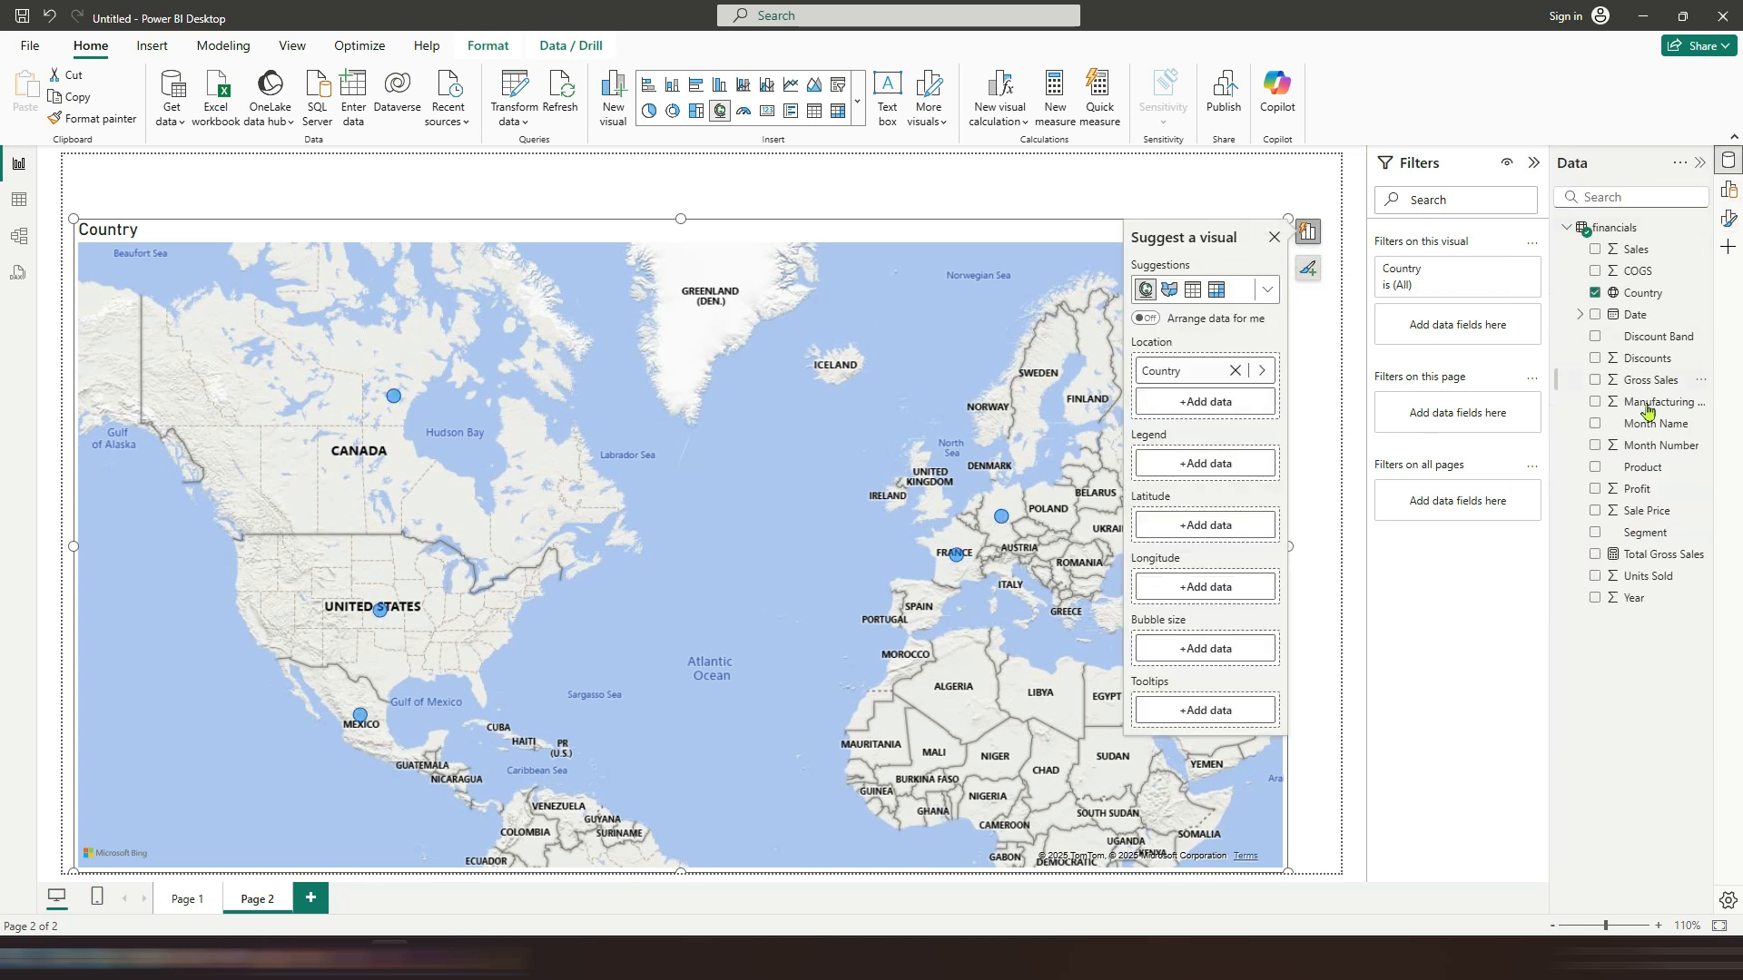
pyautogui.moveTo(1654, 564); pyautogui.dragTo(1208, 648)
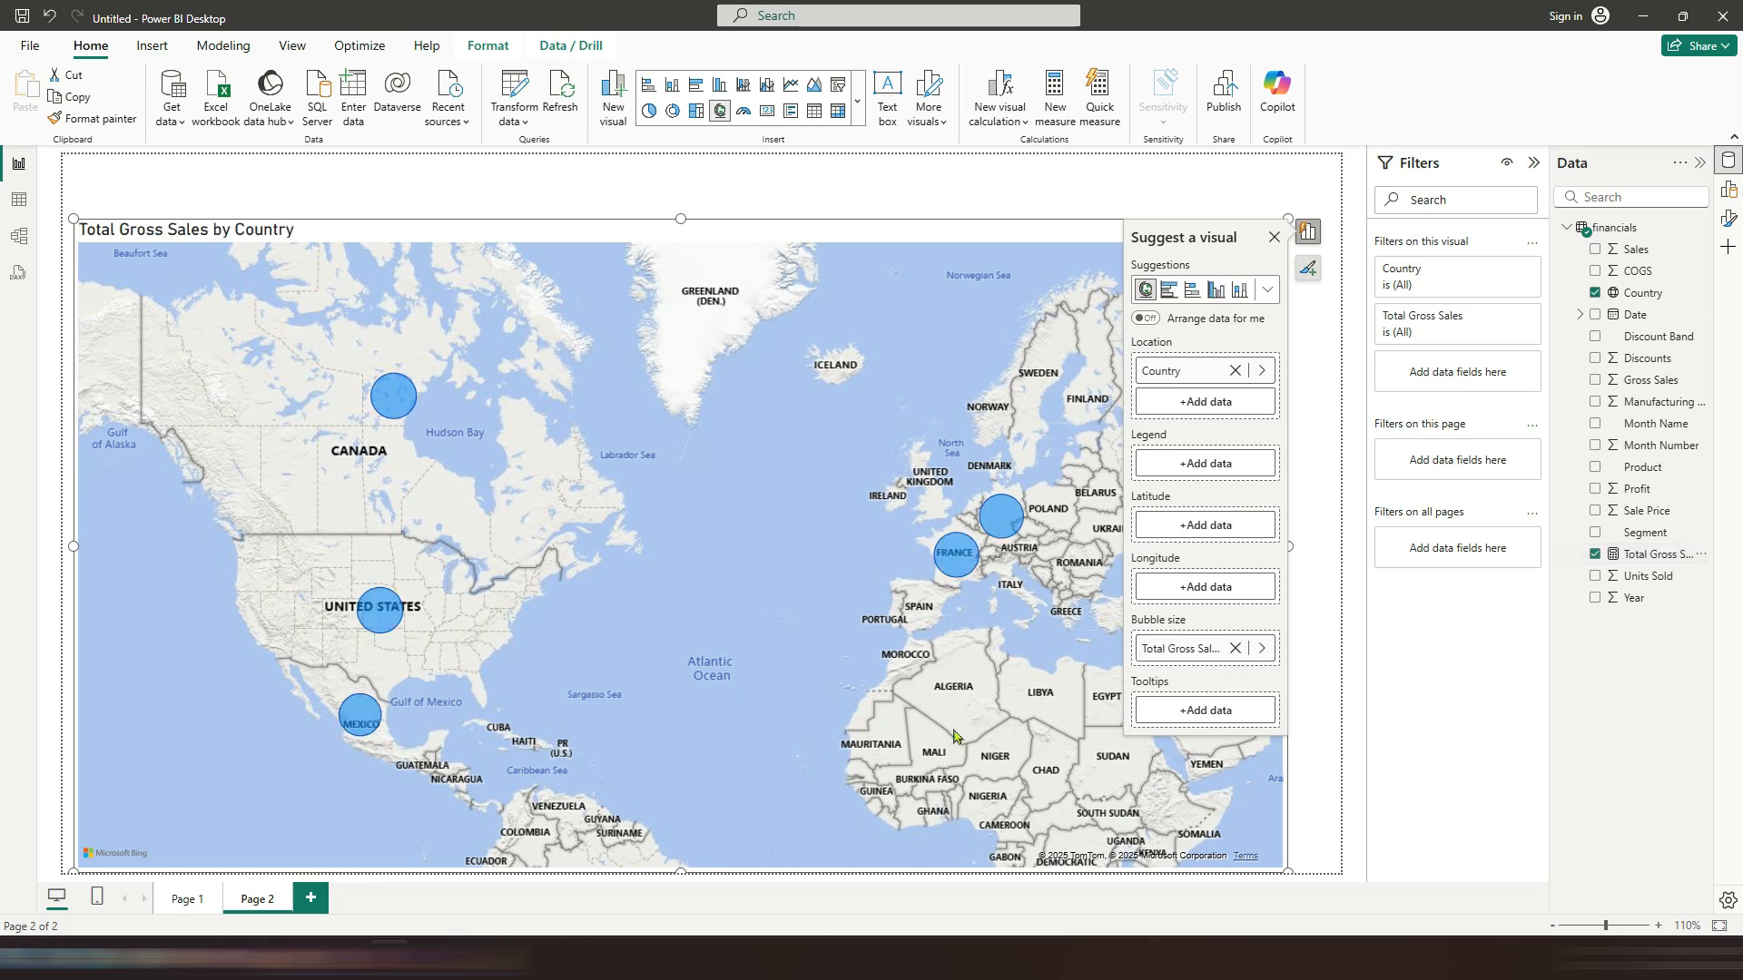
pyautogui.moveTo(372, 615)
pyautogui.click(1273, 237)
pyautogui.moveTo(677, 218); pyautogui.dragTo(681, 241)
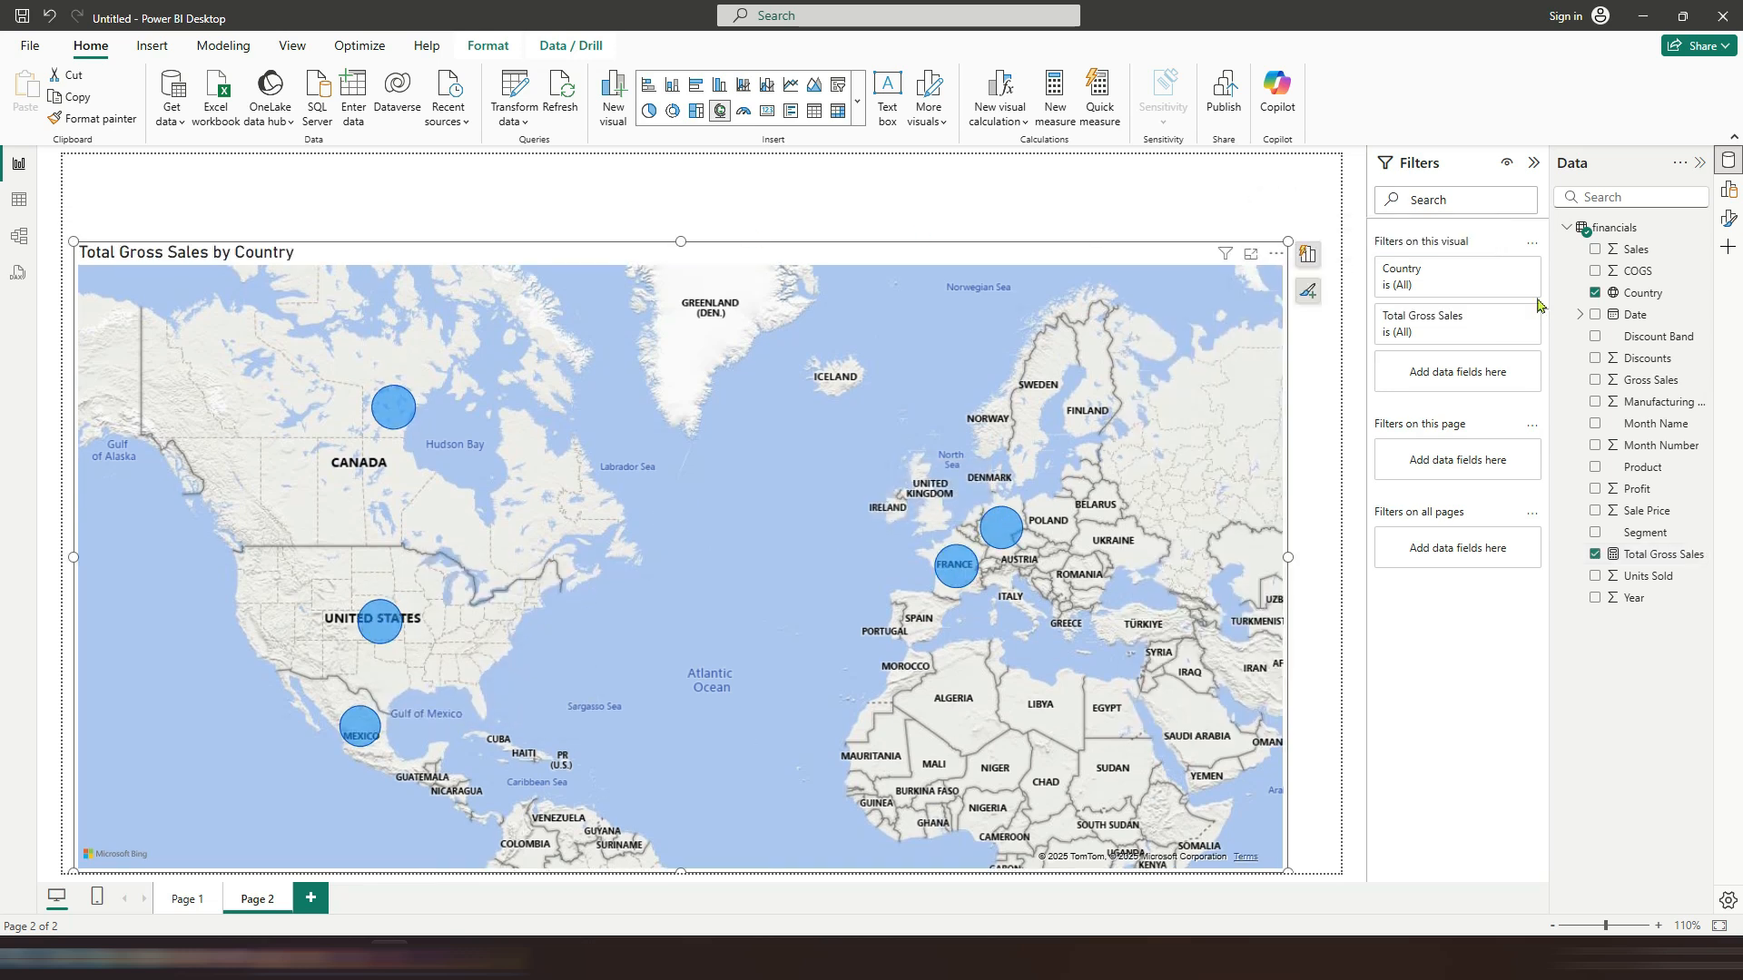
# Step: Create a Product slicer in Tile style and shrink it into a strip above the map
pyautogui.moveTo(1660, 478); pyautogui.dragTo(264, 179)
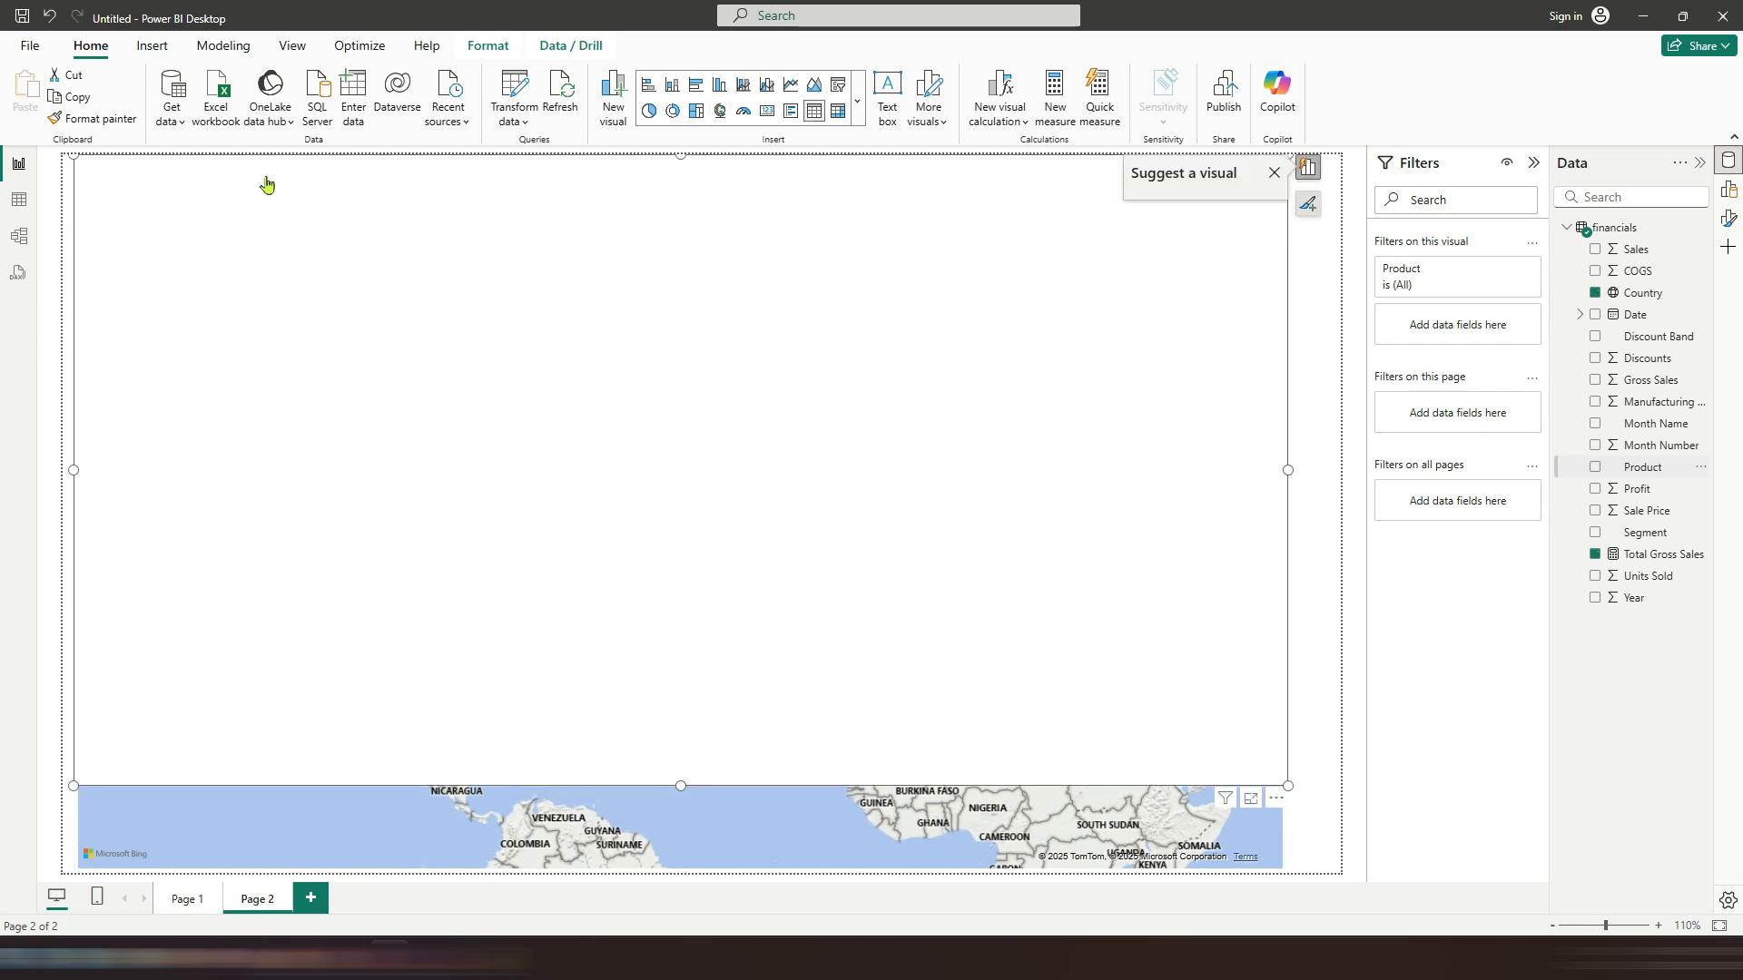
pyautogui.click(837, 86)
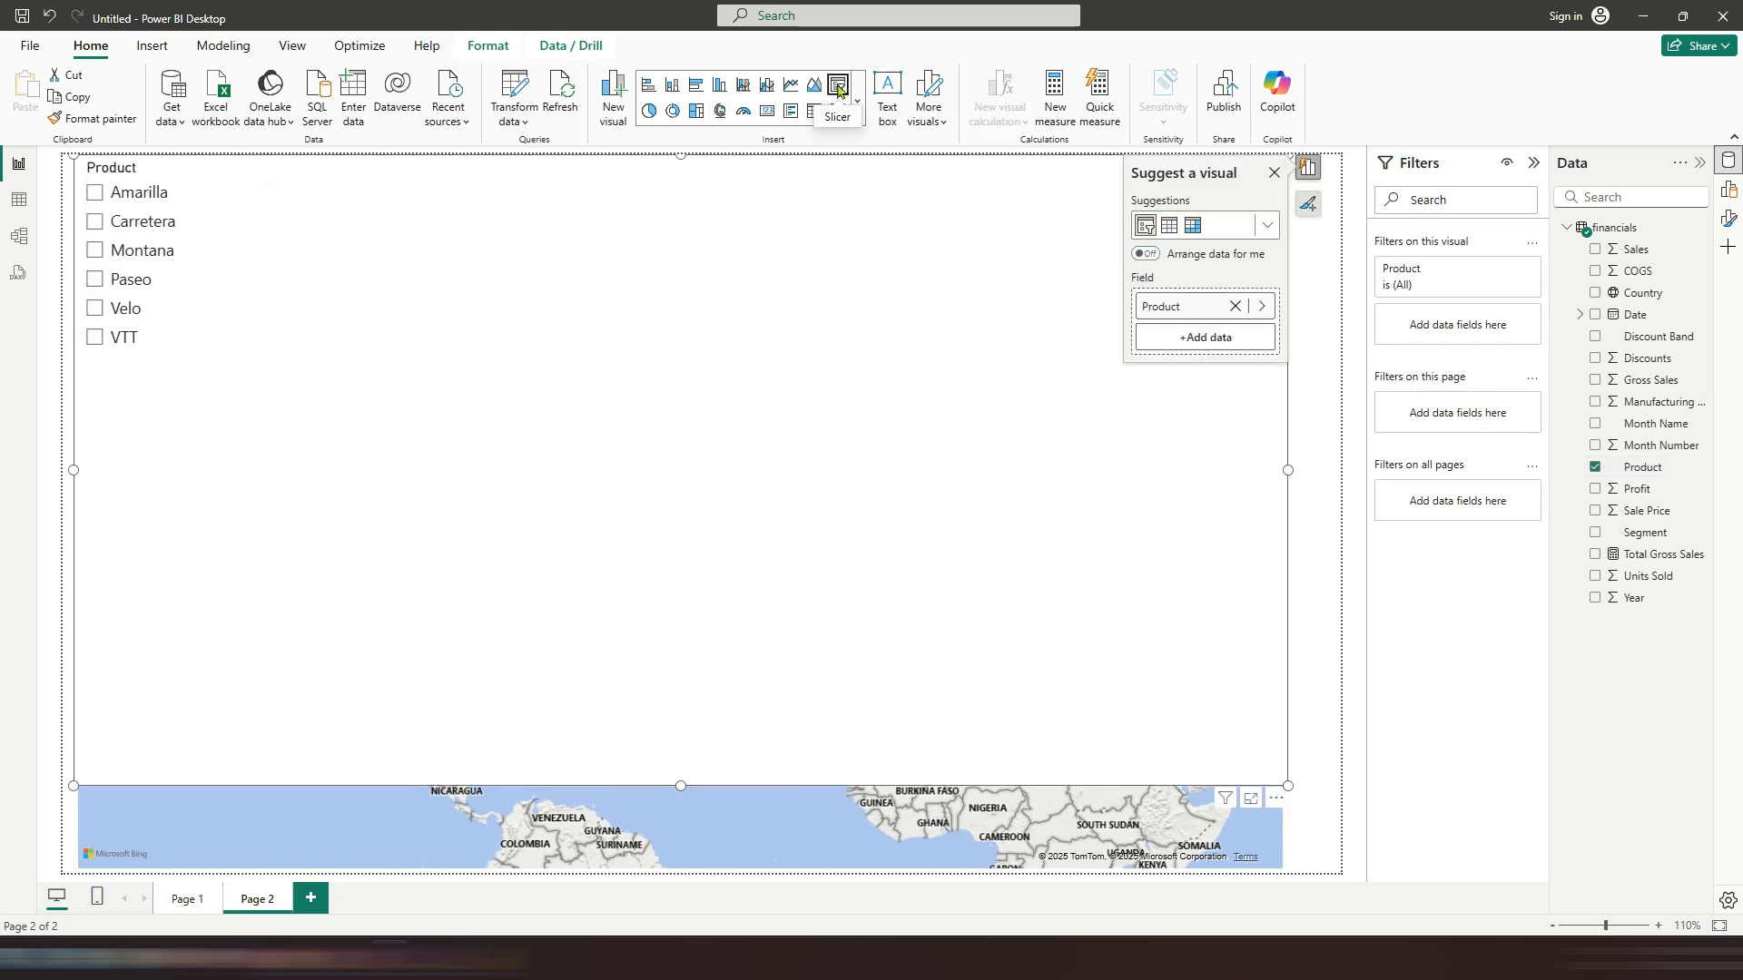
pyautogui.click(1727, 219)
pyautogui.click(1624, 351)
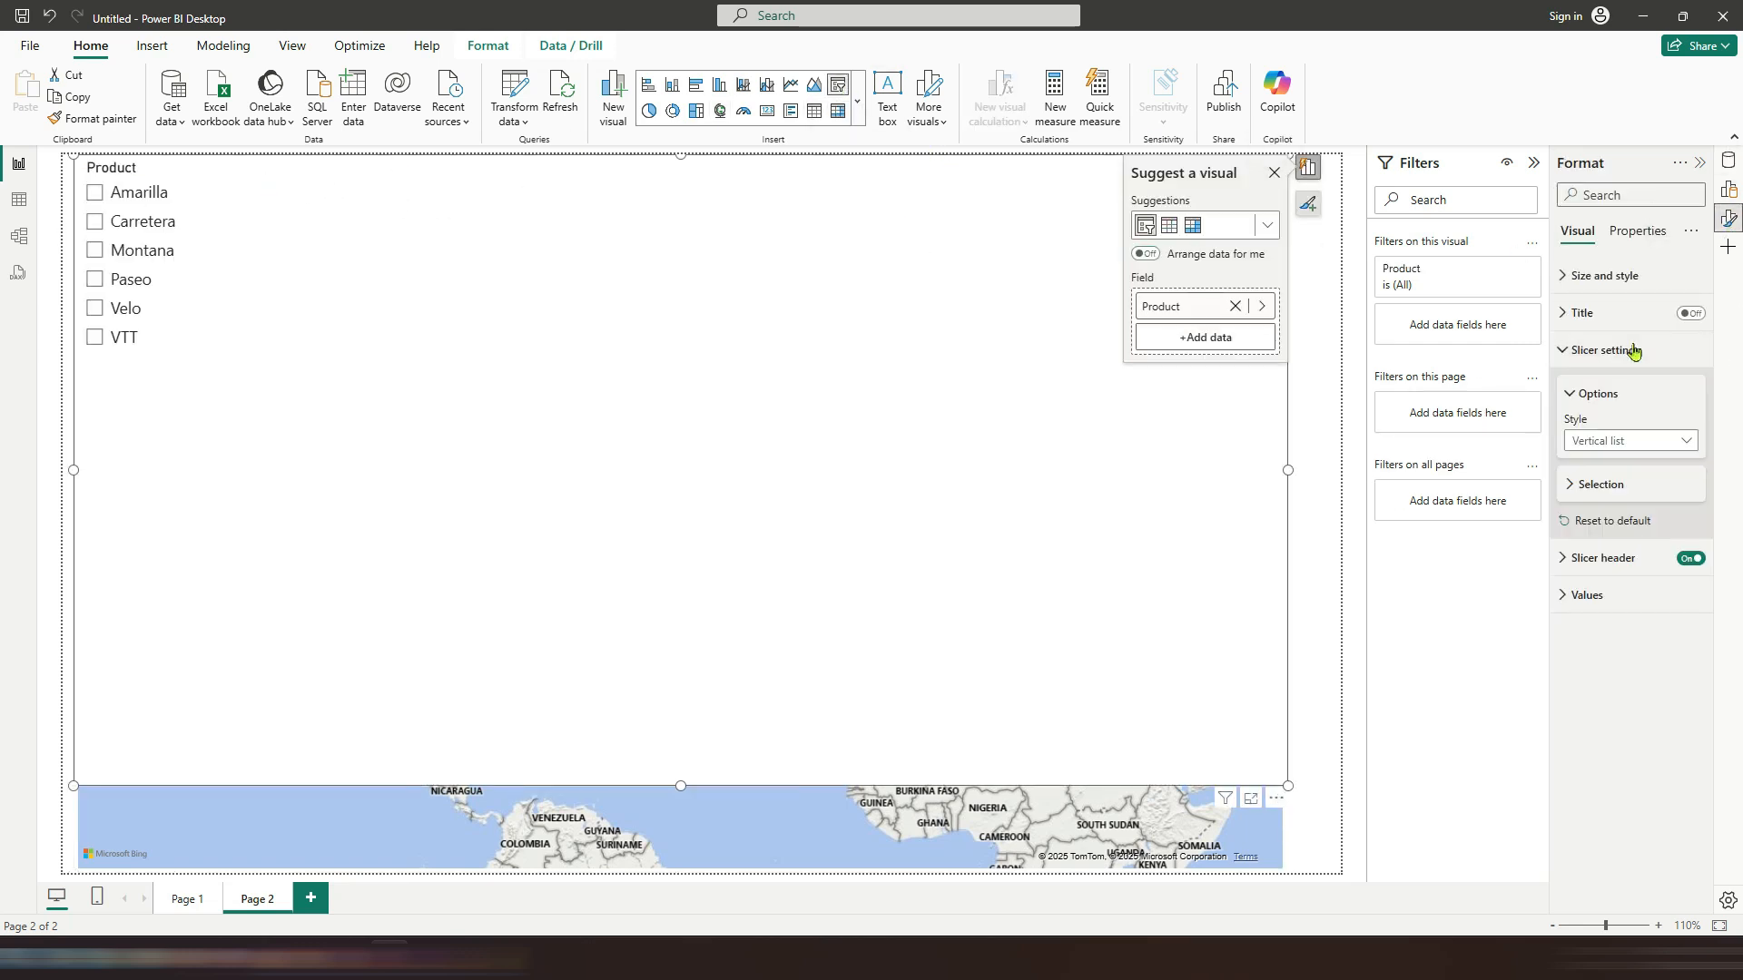
pyautogui.click(1629, 440)
pyautogui.click(1586, 486)
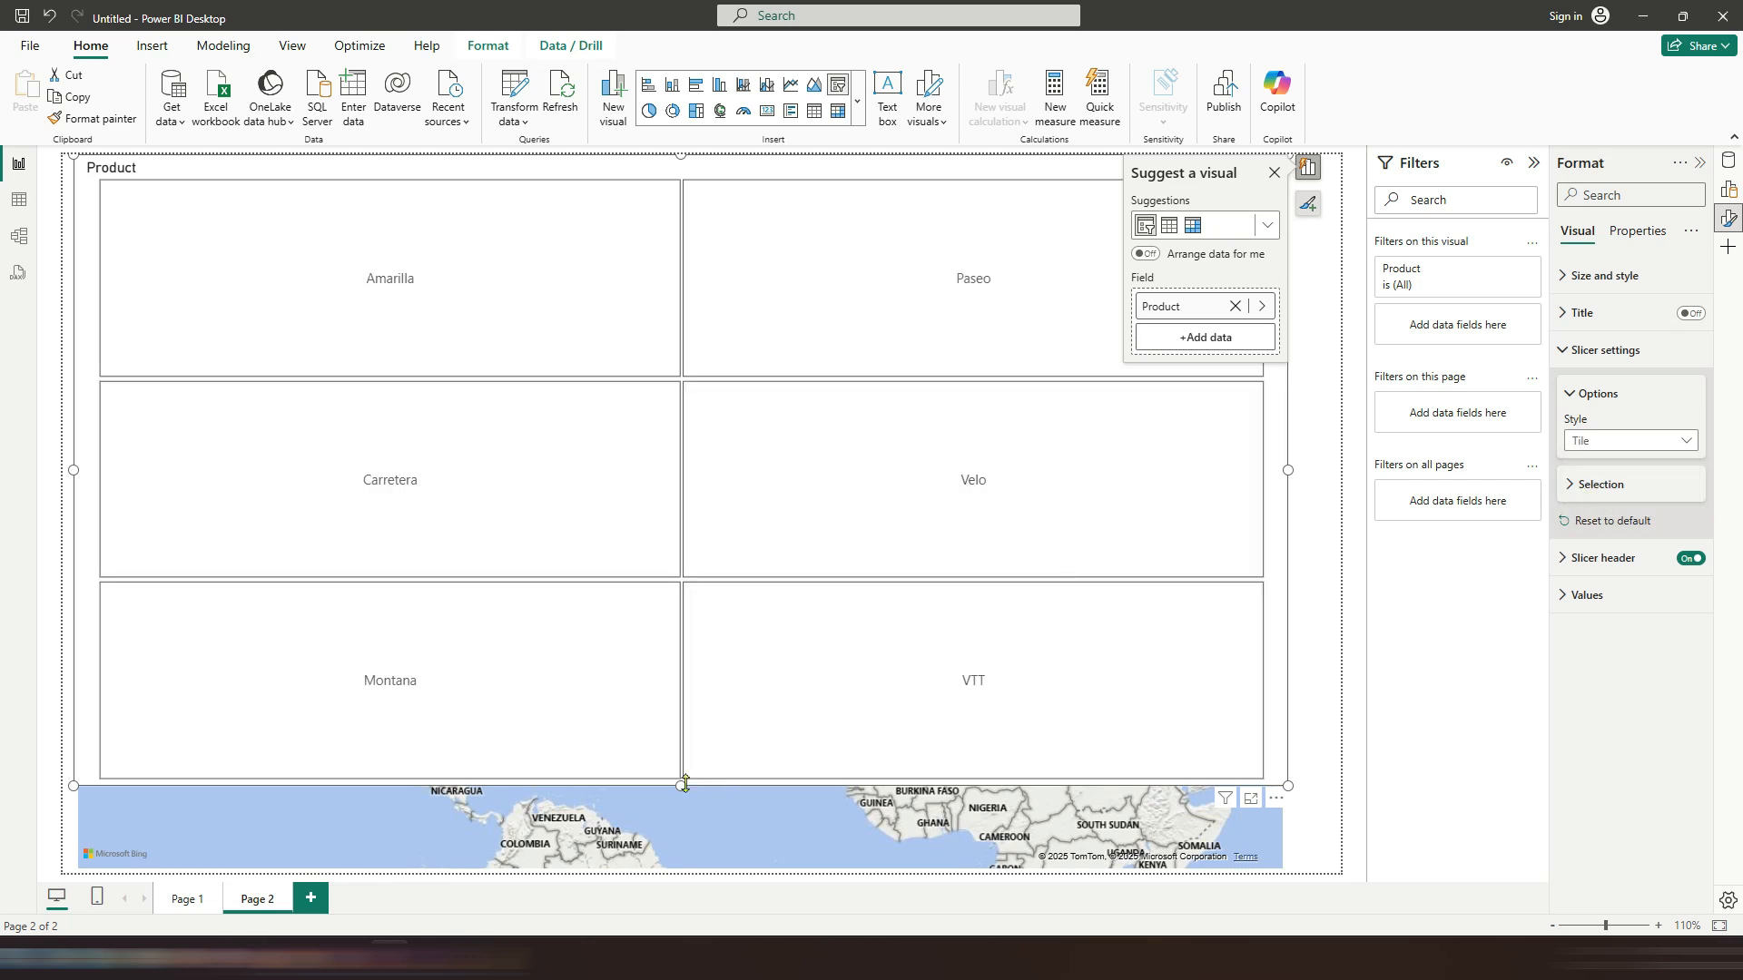
pyautogui.moveTo(681, 785); pyautogui.dragTo(771, 238)
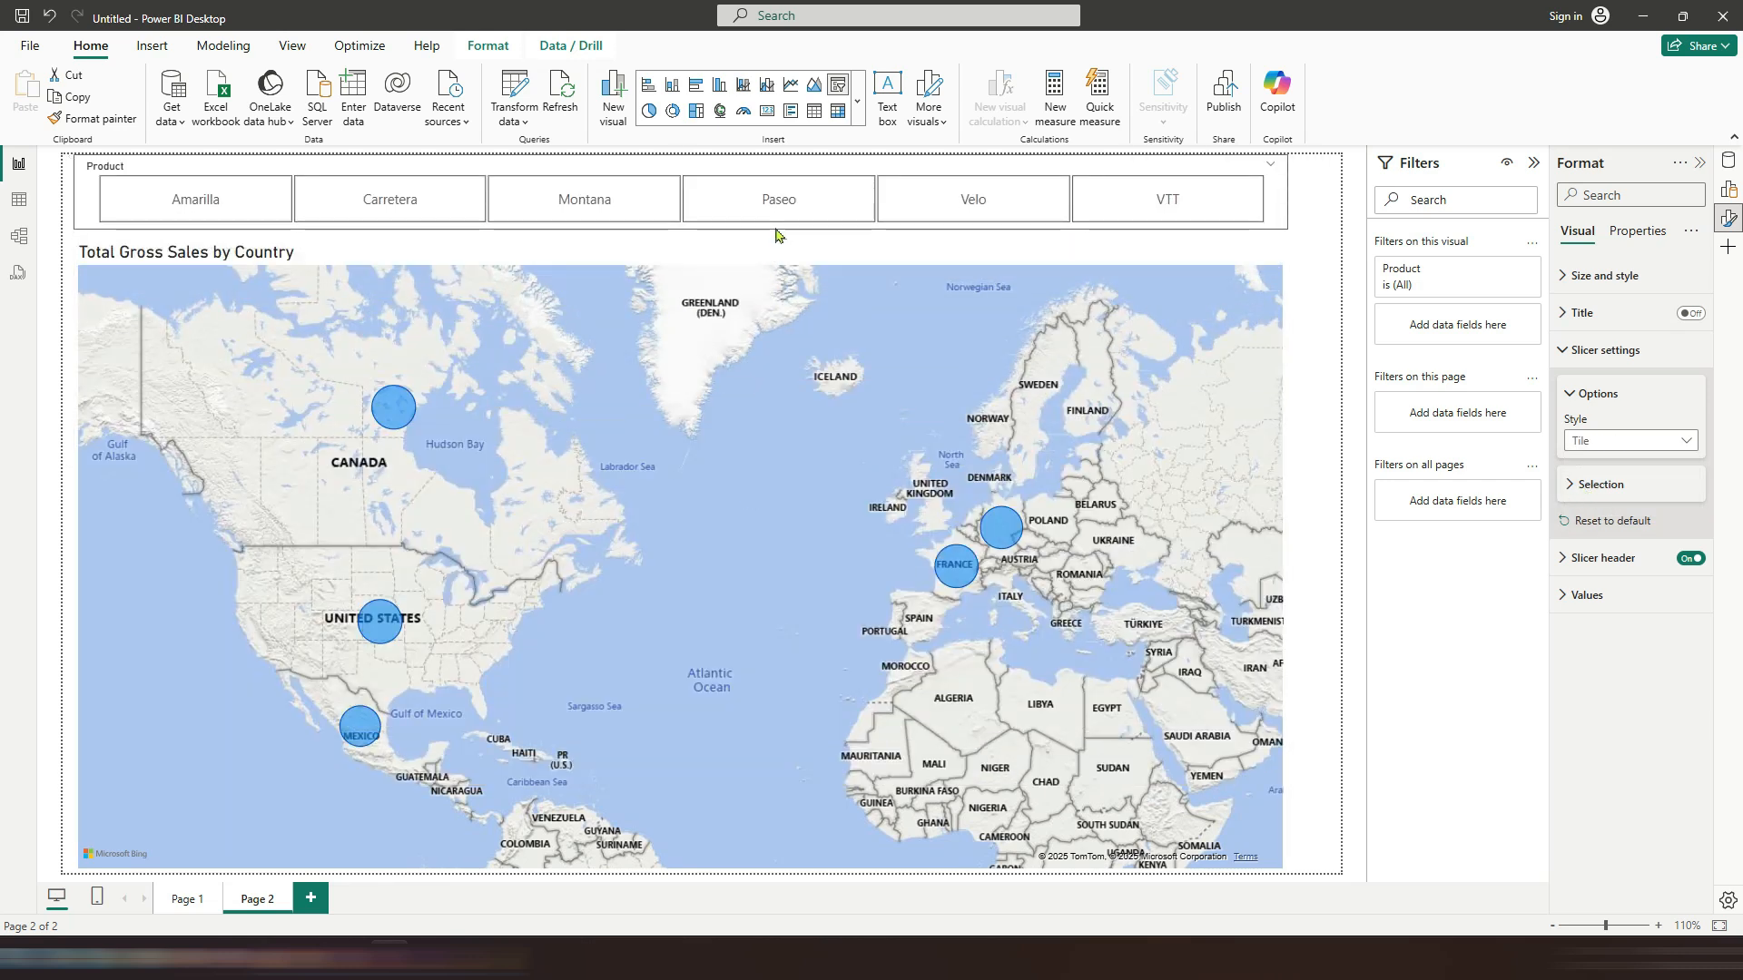
# Step: Test the slicer by selecting each product tile in turn, ending on Velo
pyautogui.click(216, 212)
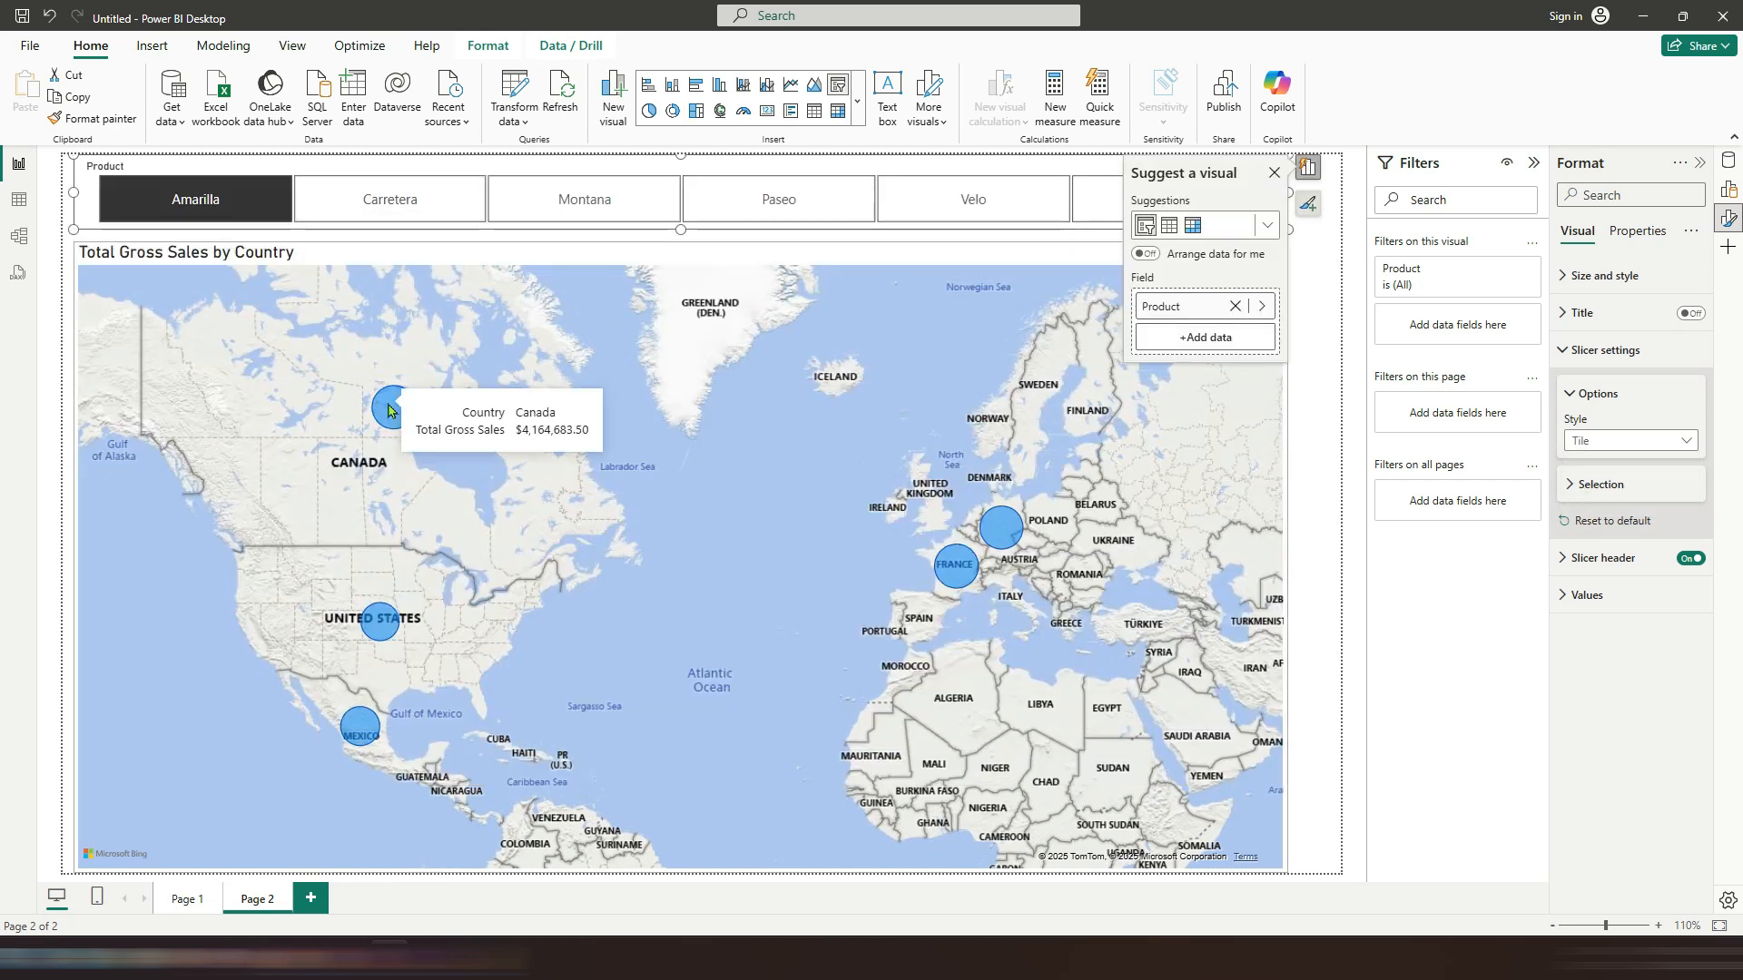
pyautogui.click(370, 219)
pyautogui.click(564, 206)
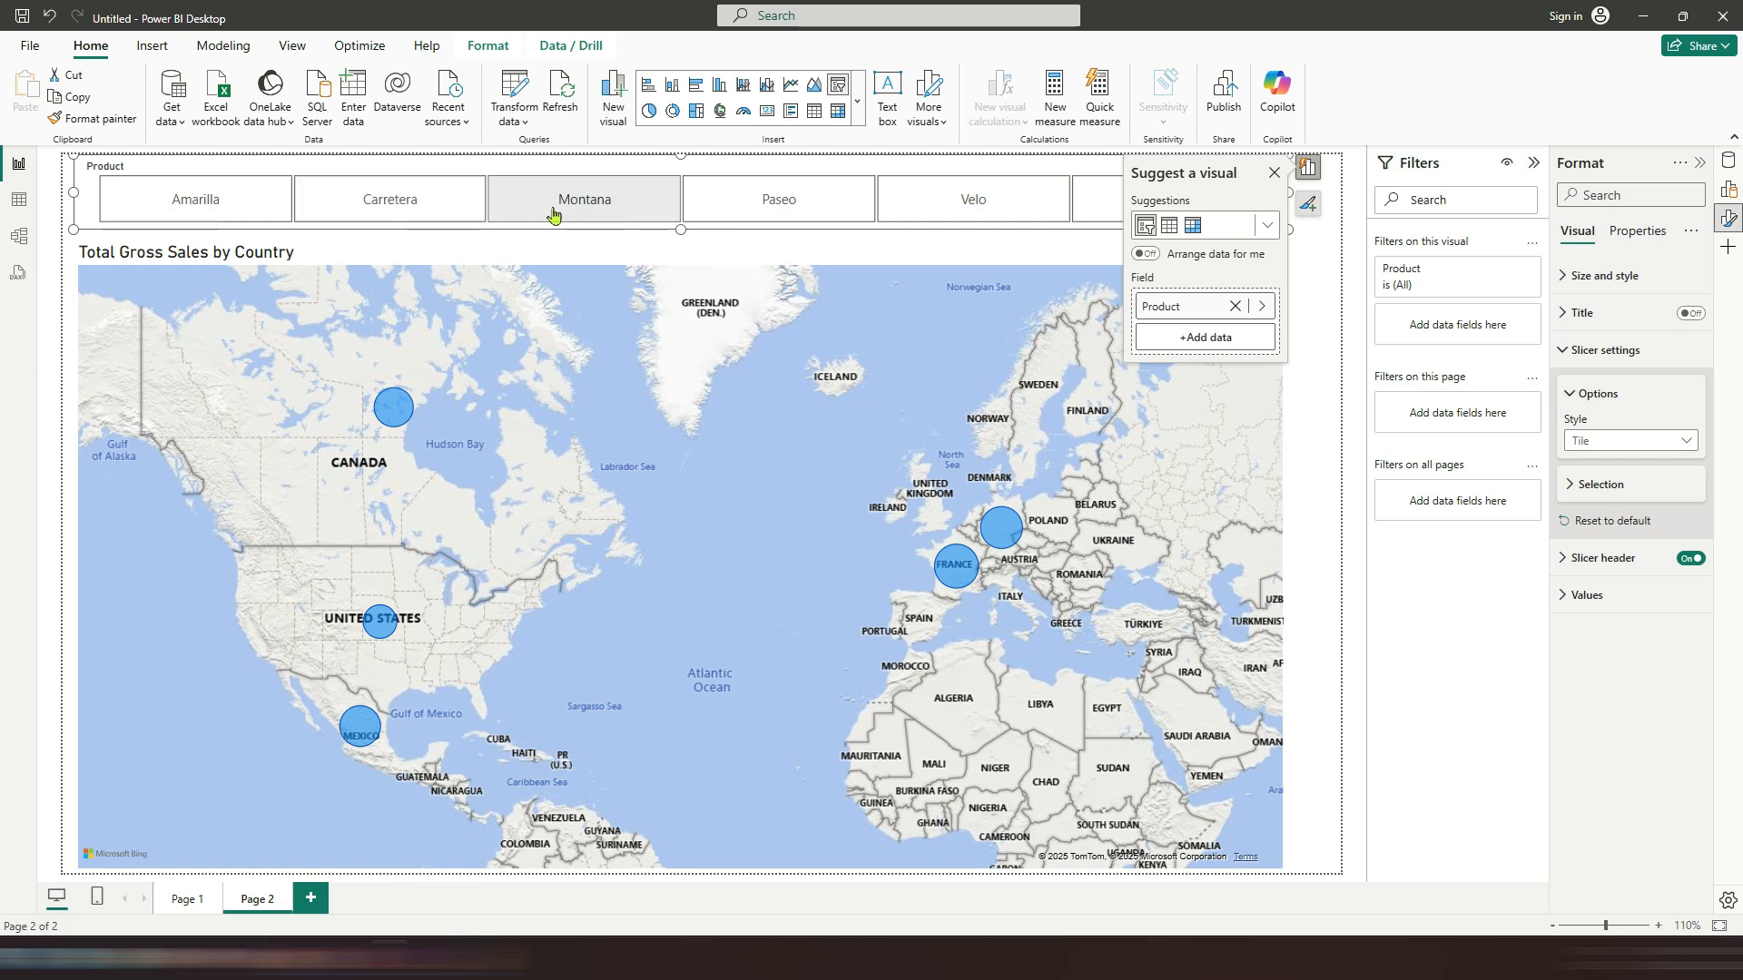
pyautogui.click(758, 206)
pyautogui.click(960, 202)
pyautogui.click(1274, 172)
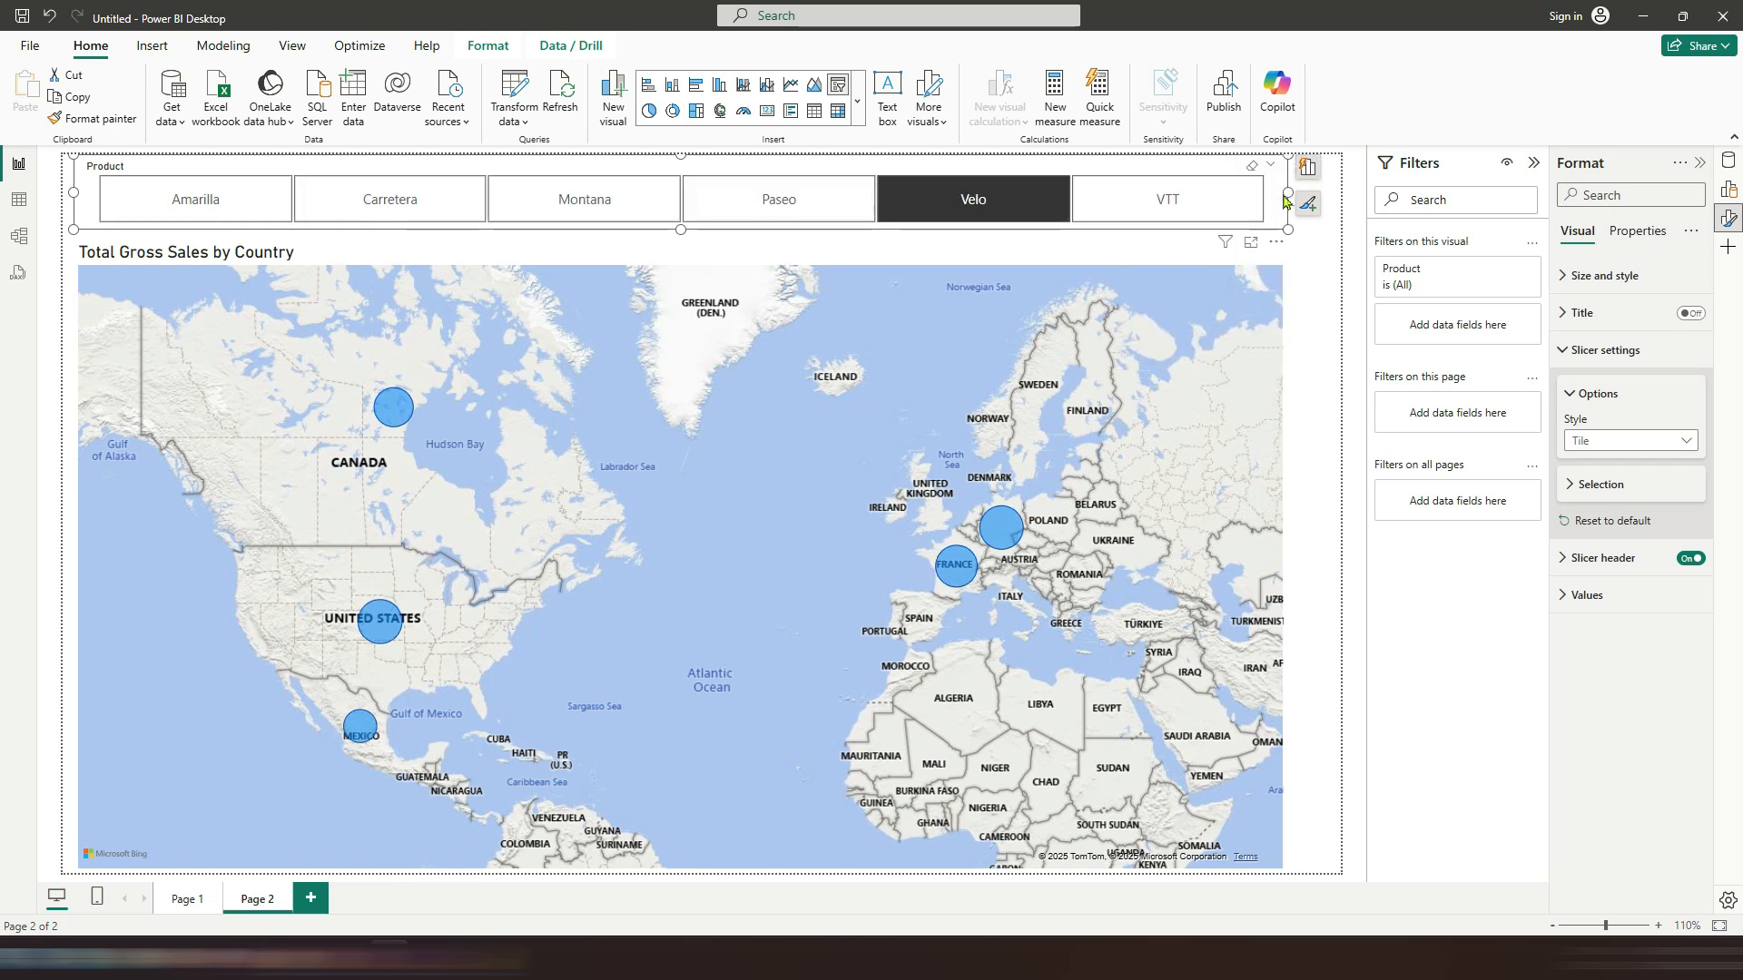
pyautogui.click(1234, 295)
pyautogui.click(1728, 164)
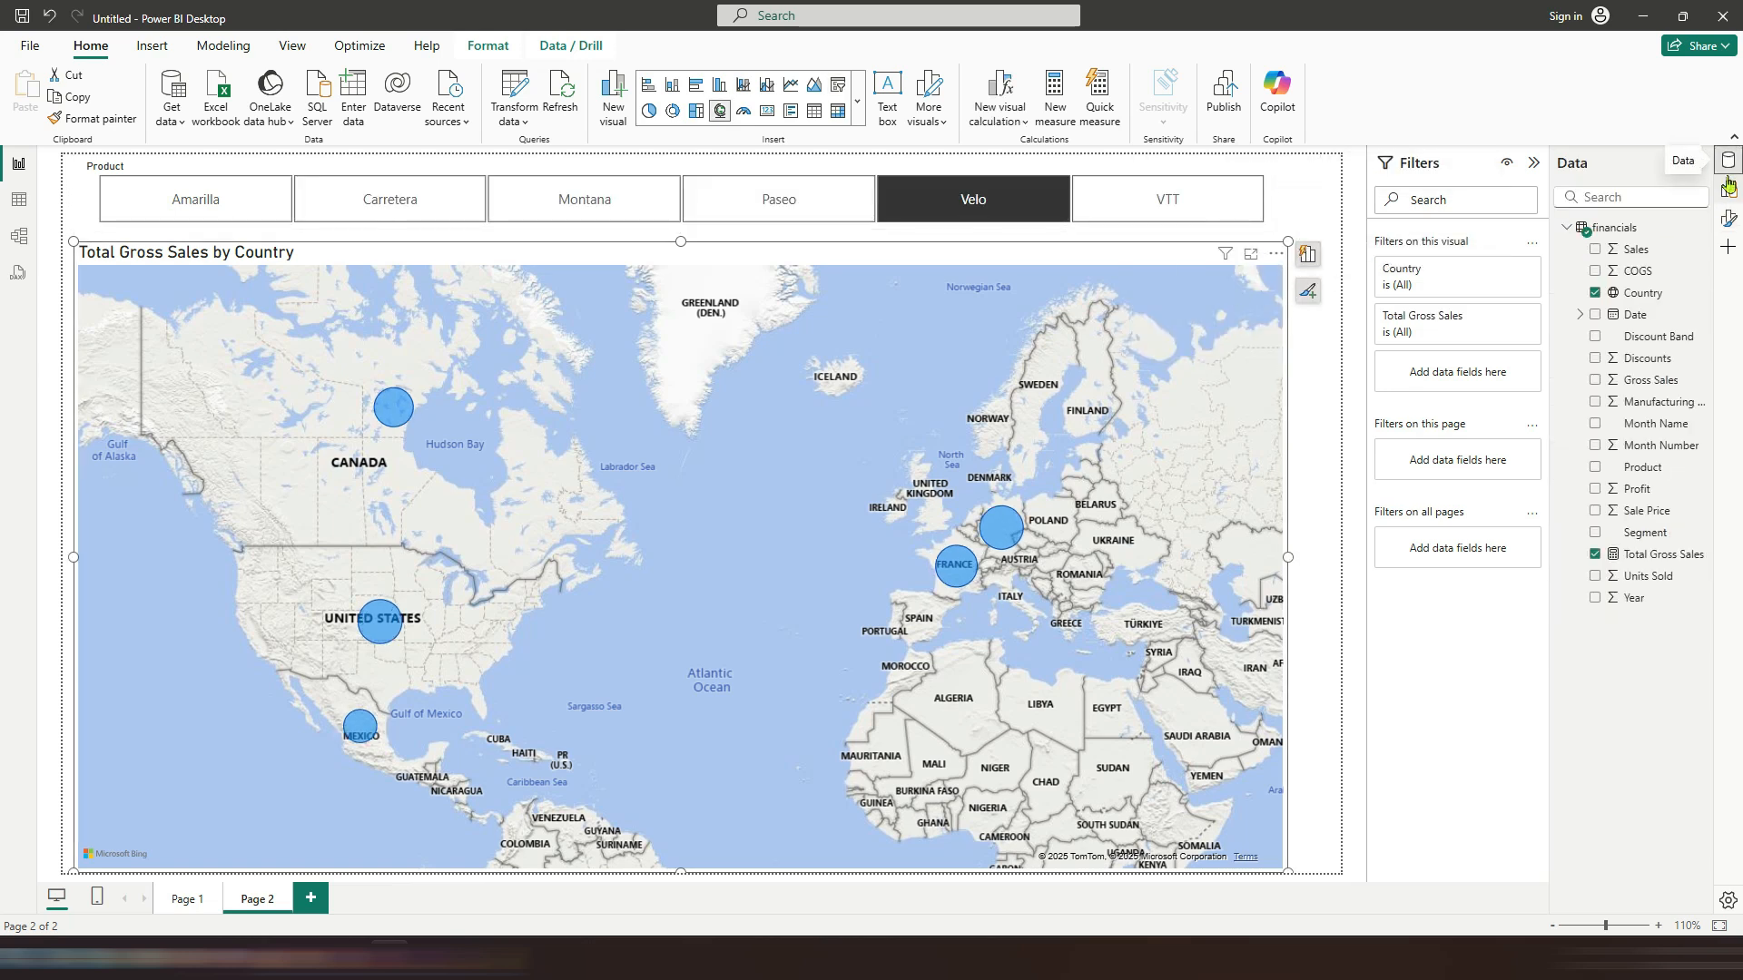
# Step: Add Segment as the map's legend to show pie charts per country, then close the visual suggestion panel
pyautogui.moveTo(1656, 531); pyautogui.dragTo(1125, 435)
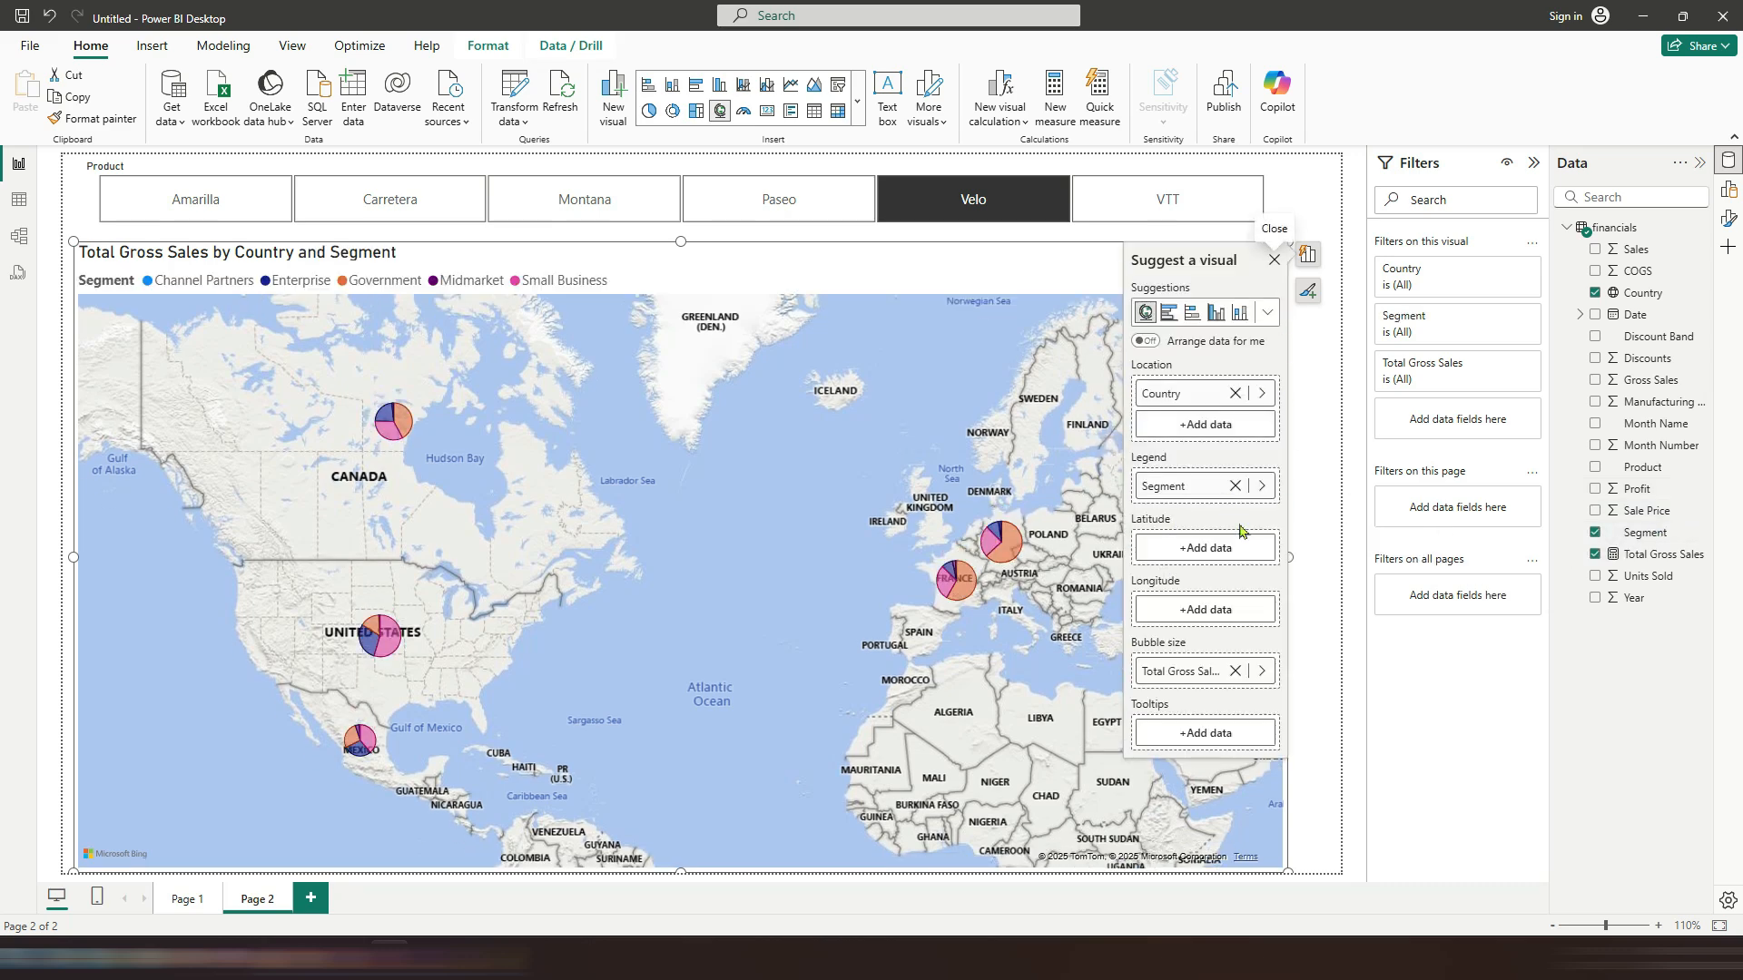
pyautogui.click(1272, 261)
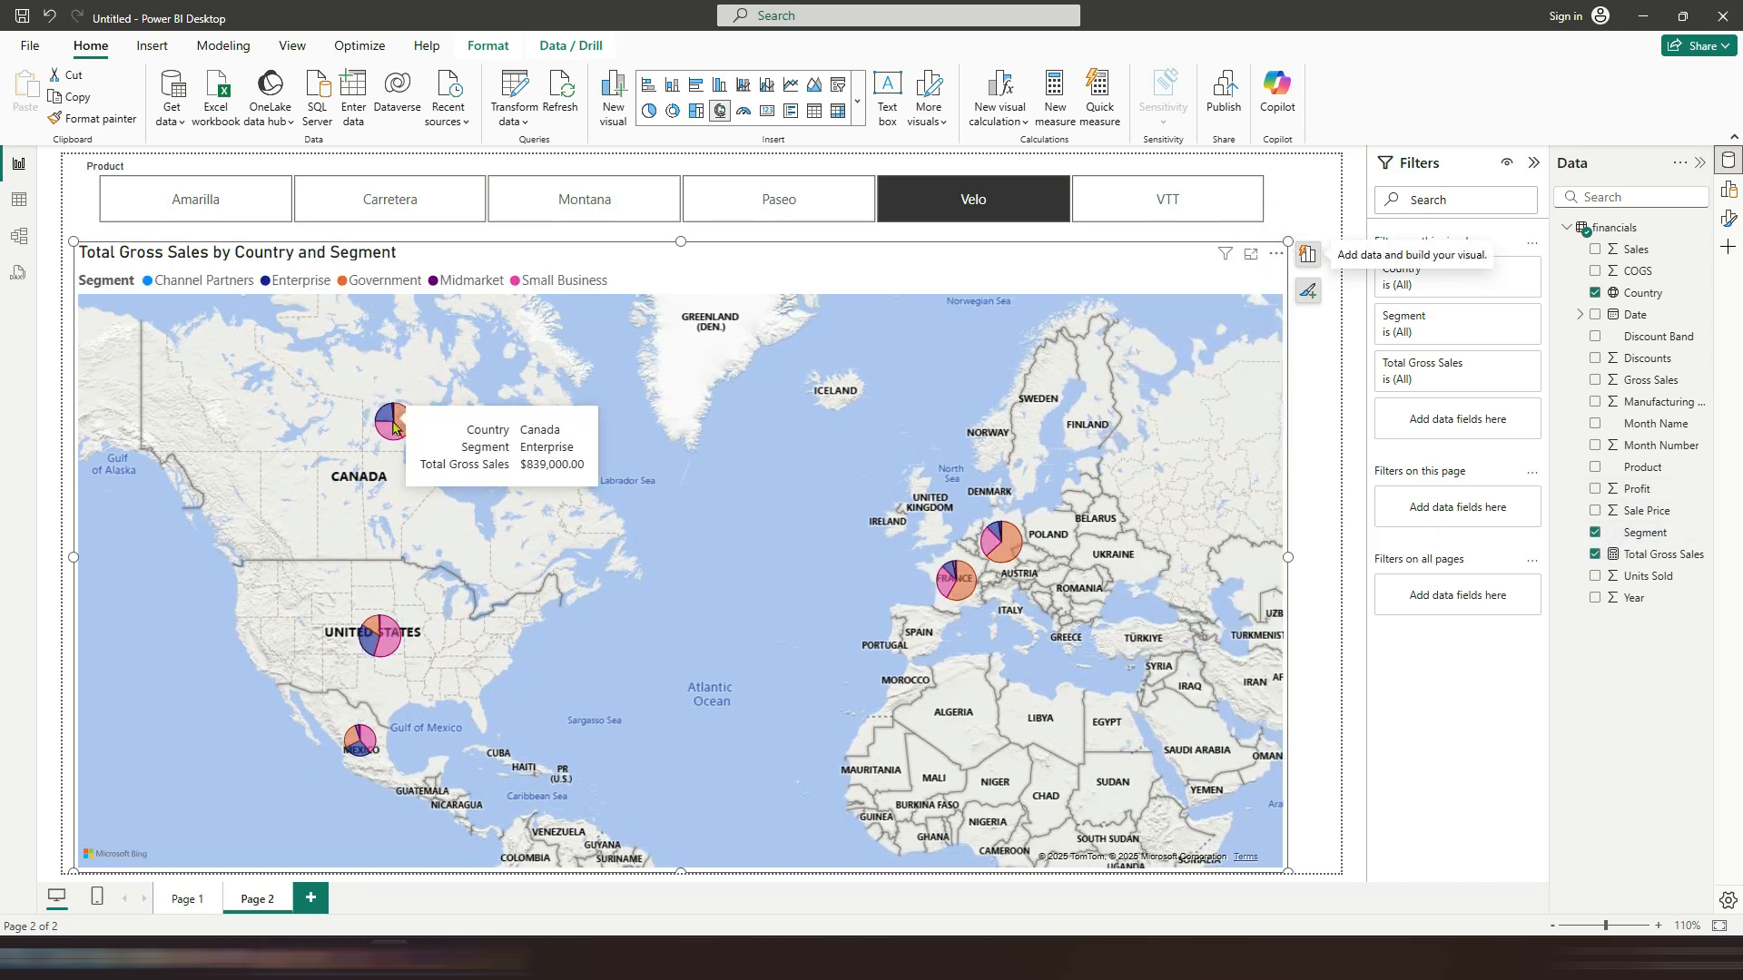
pyautogui.click(1312, 301)
pyautogui.click(1199, 397)
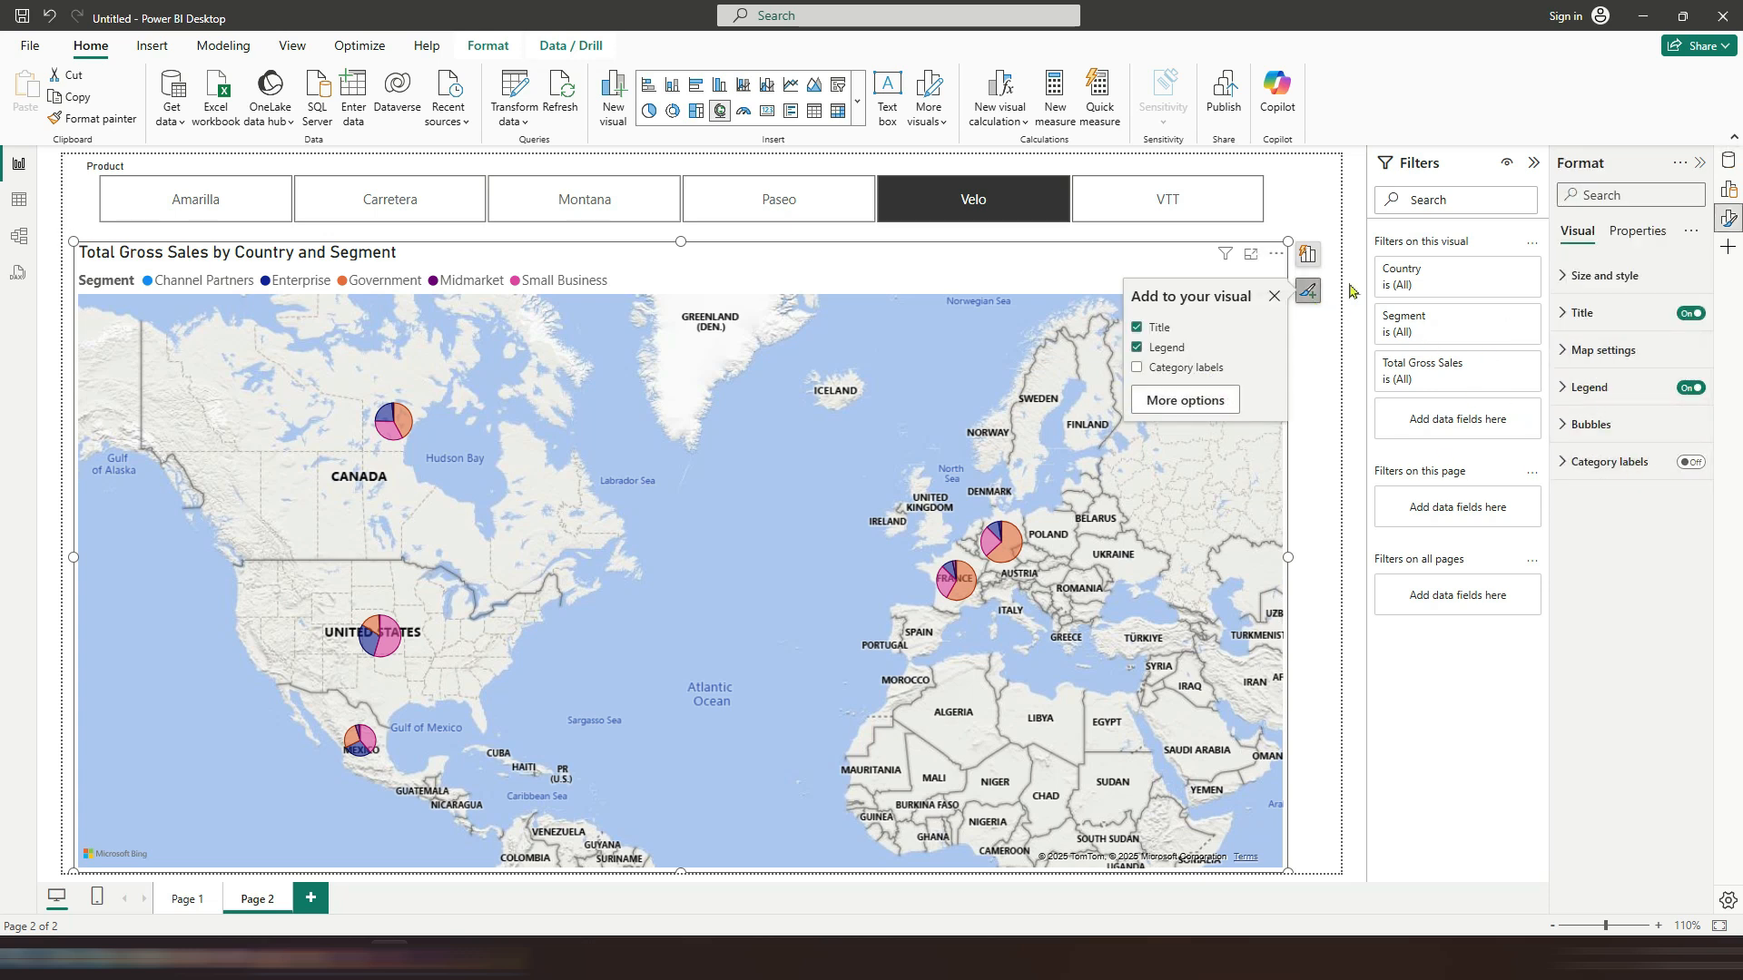
pyautogui.click(1274, 296)
pyautogui.click(1309, 336)
# Step: Filter the segmented map by selecting each product tile in the slicer, ending on VTT
pyautogui.click(767, 210)
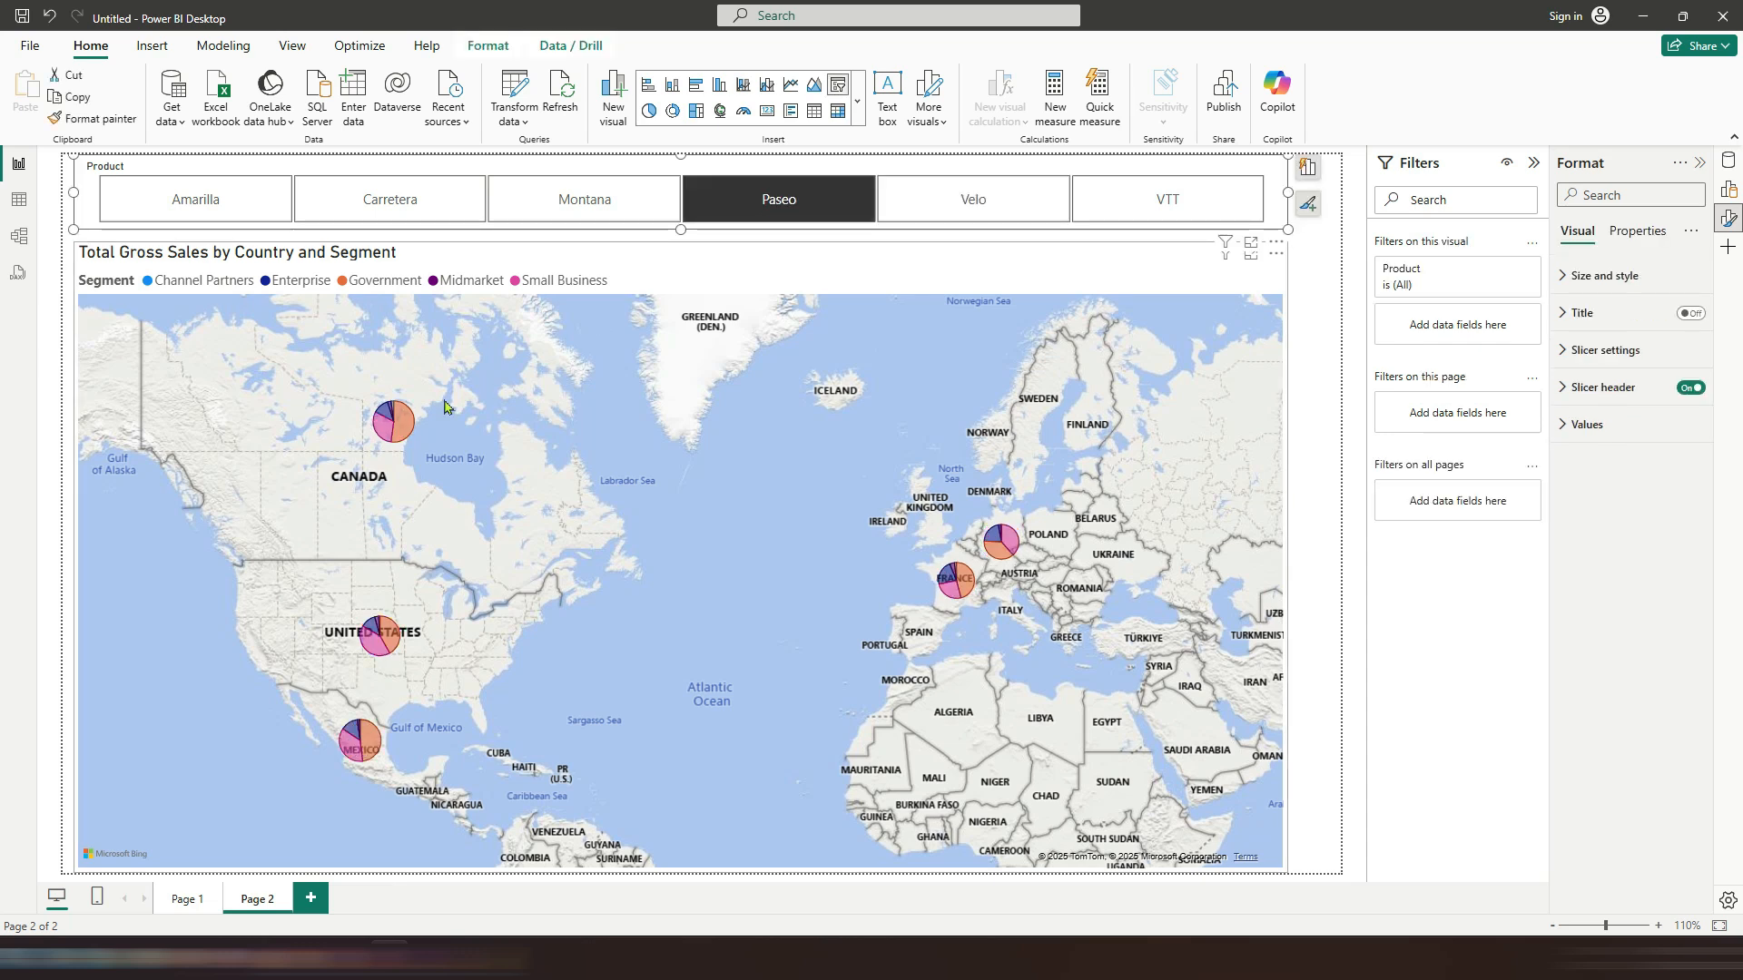
pyautogui.click(414, 212)
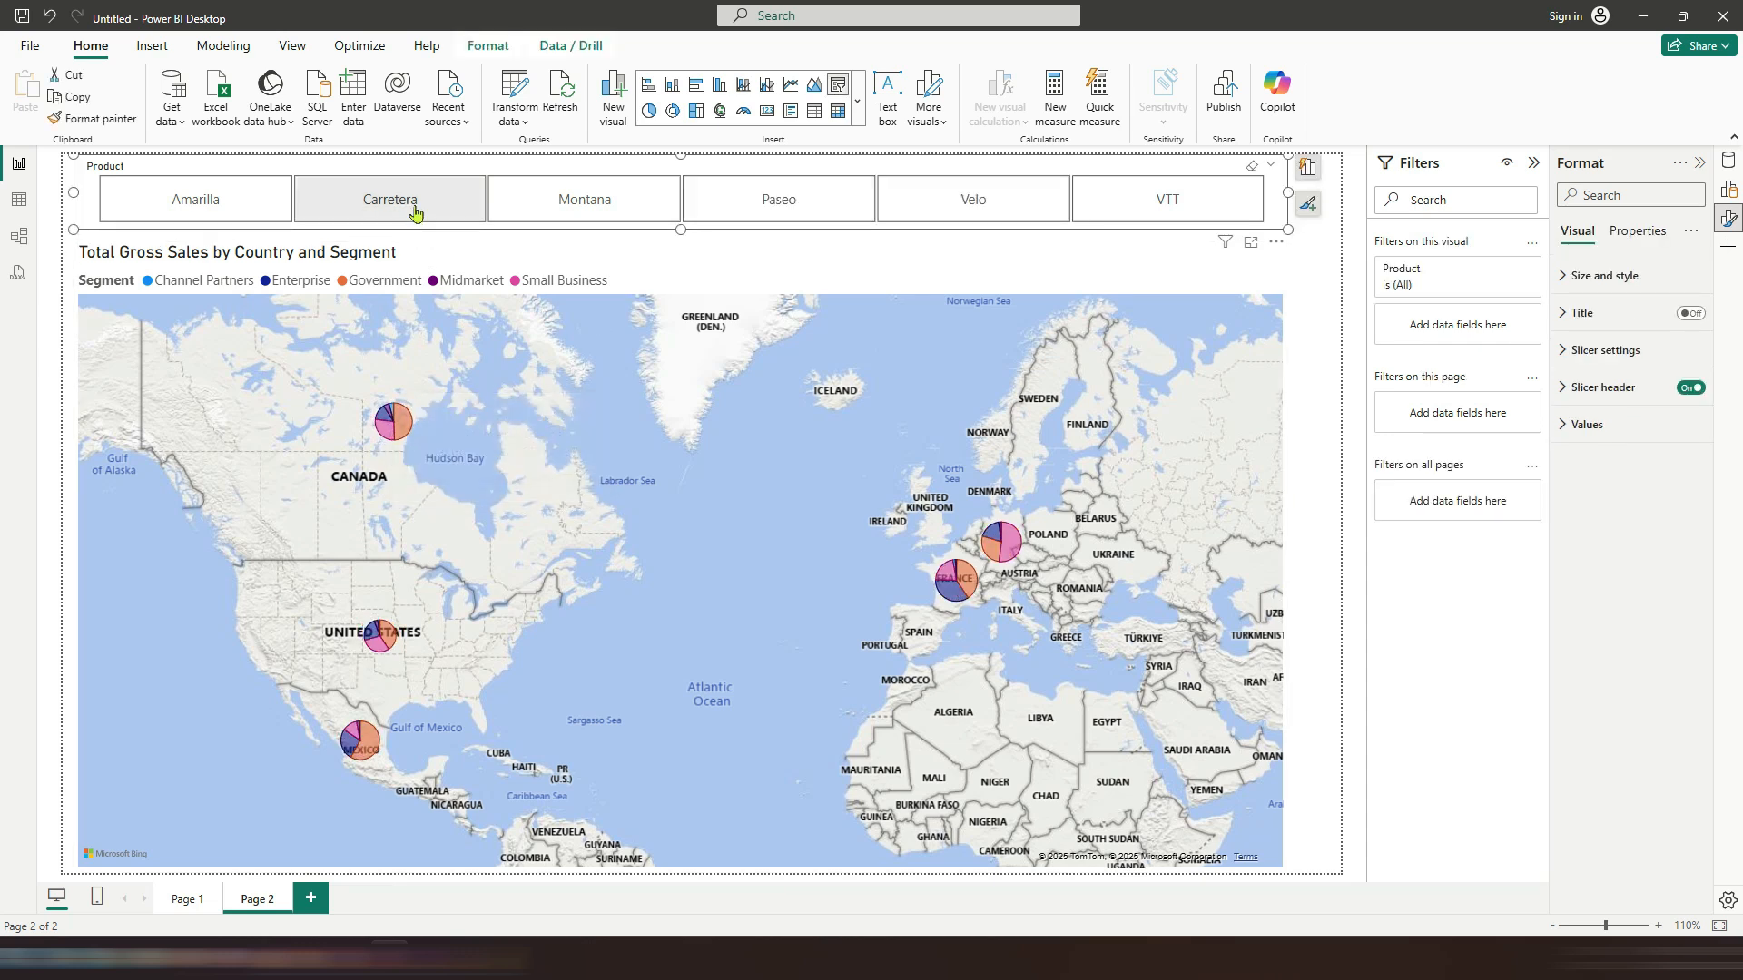
pyautogui.click(264, 206)
pyautogui.click(809, 218)
pyautogui.click(934, 215)
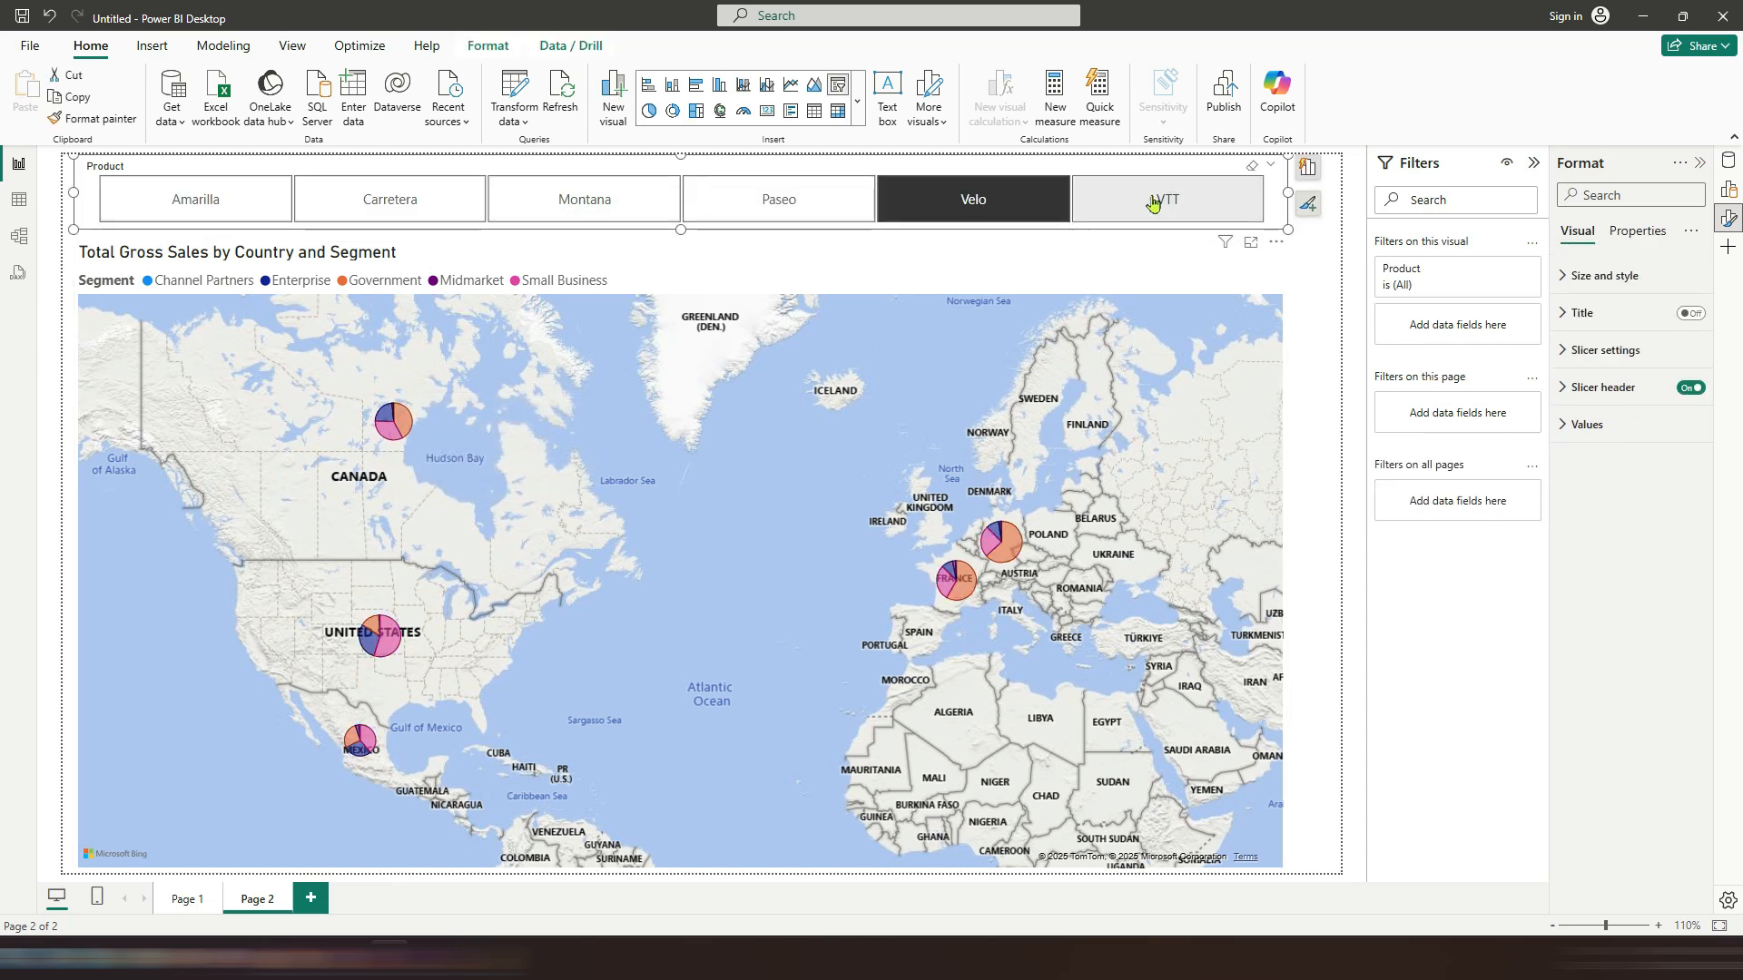
pyautogui.click(1171, 204)
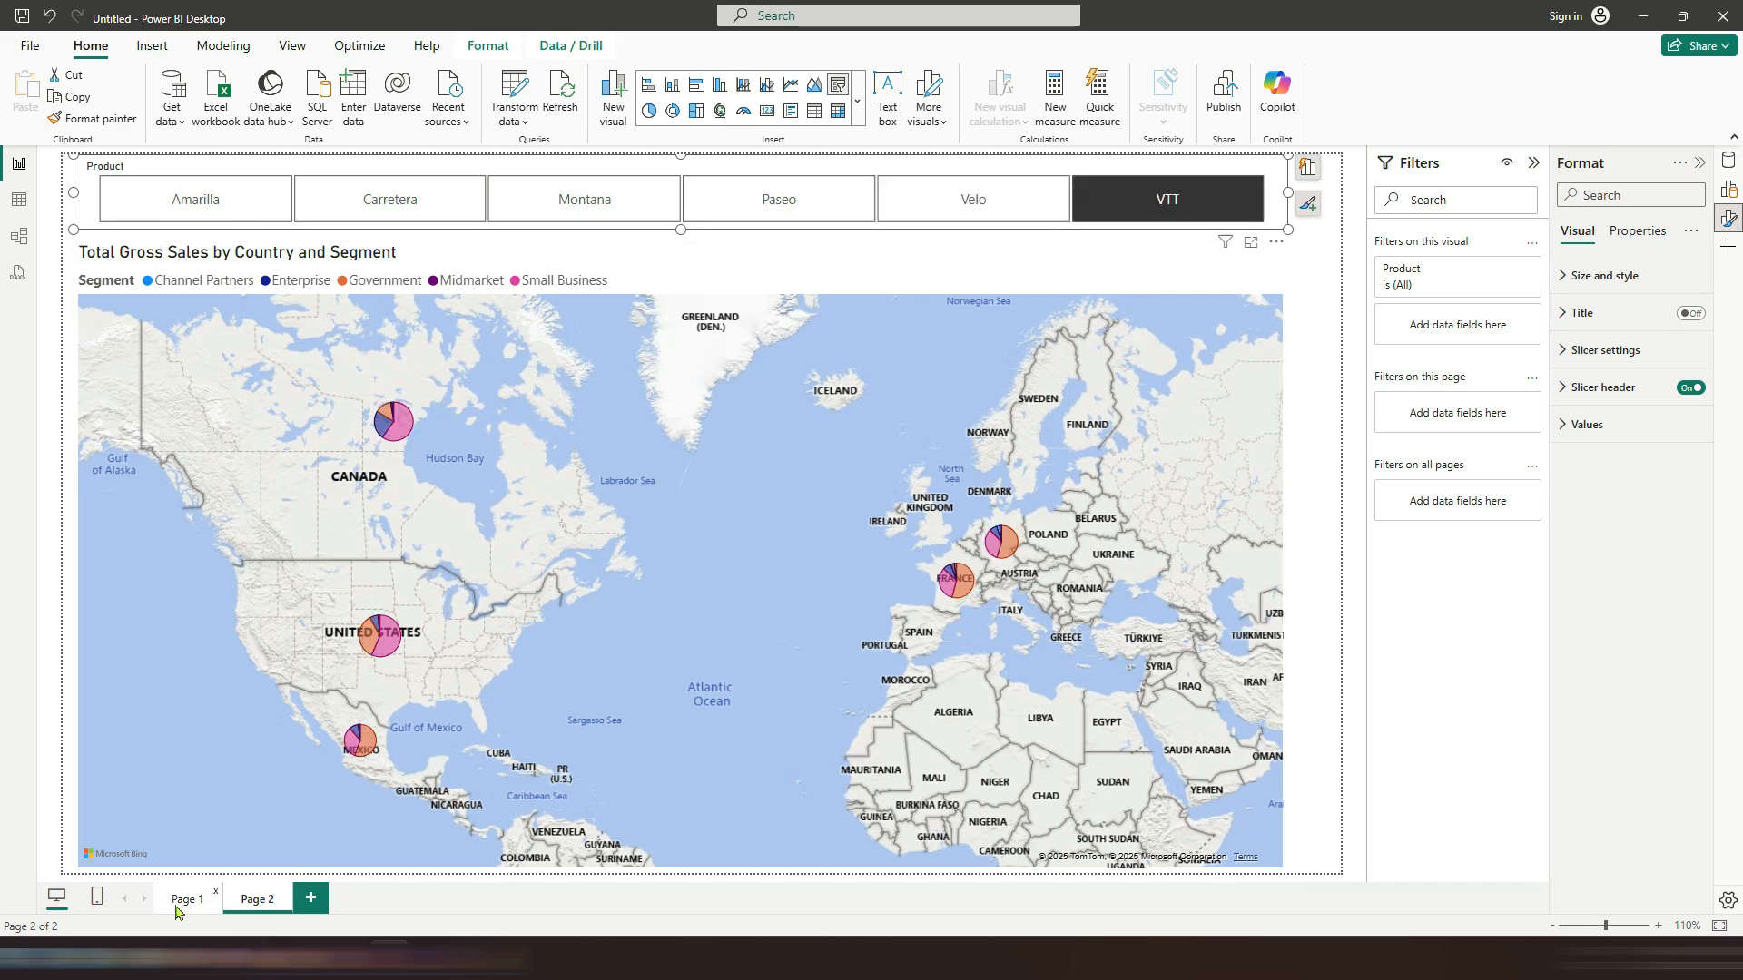
# Step: On Page 1, collapse the side panes and nudge the Total Gross Sales card slightly upward
pyautogui.click(186, 901)
pyautogui.click(1533, 162)
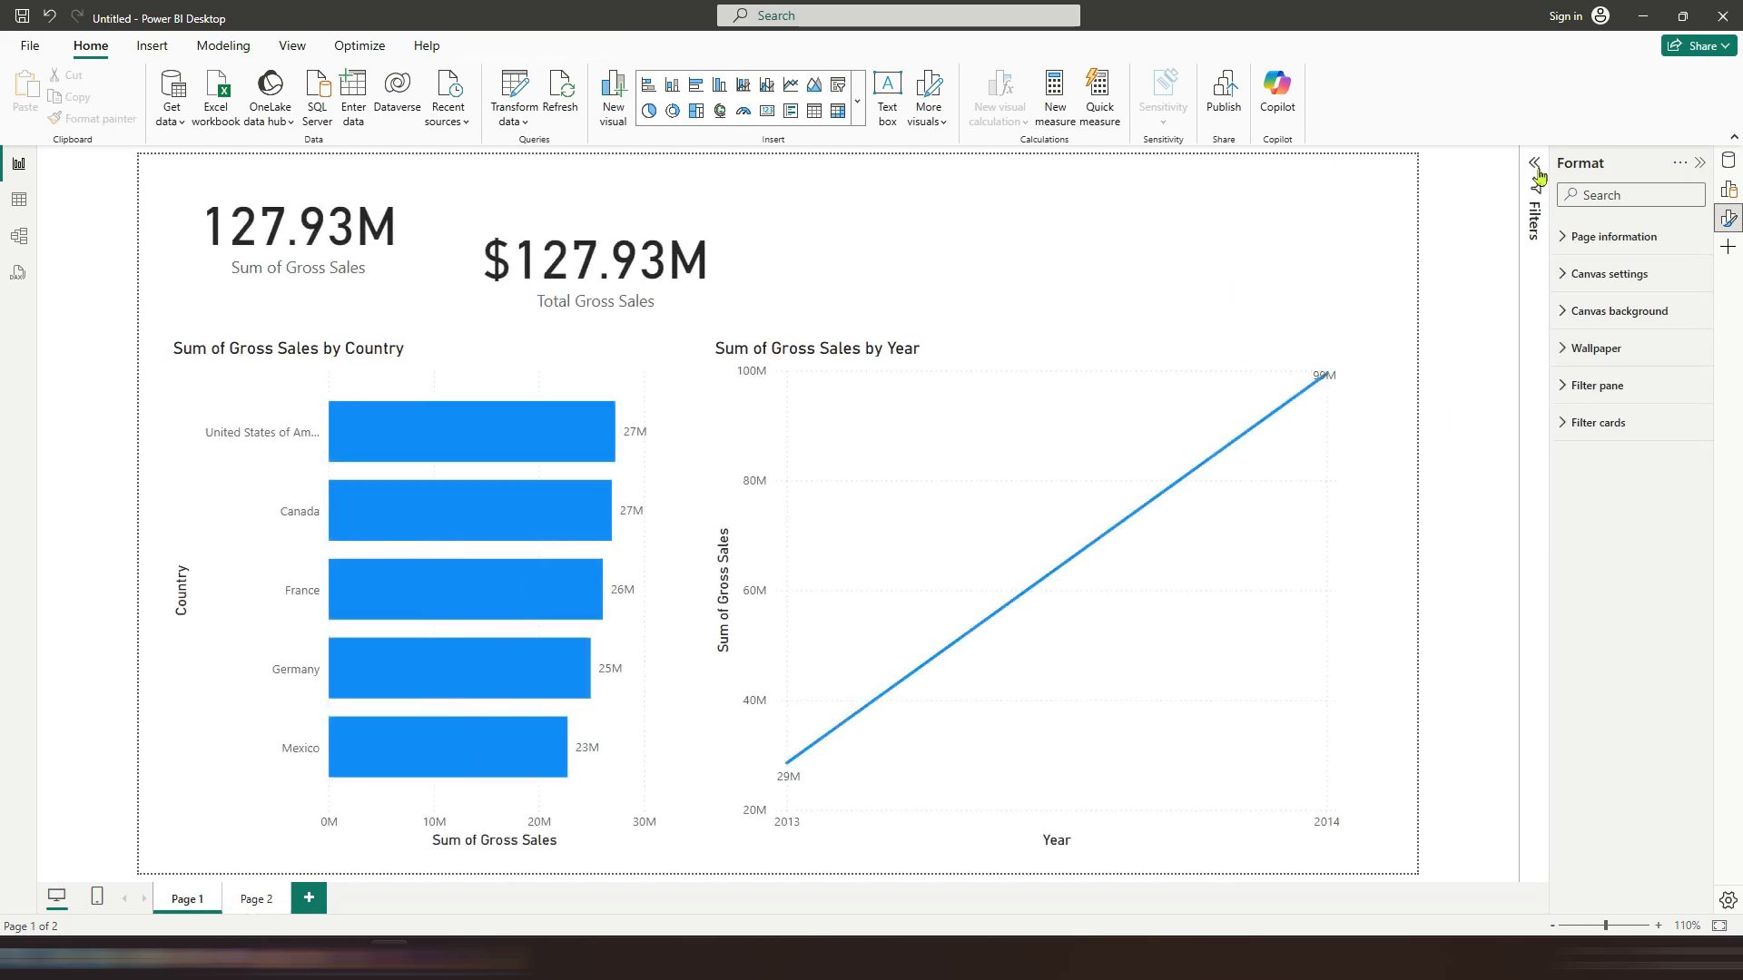
pyautogui.click(1699, 162)
pyautogui.moveTo(715, 272); pyautogui.dragTo(714, 255)
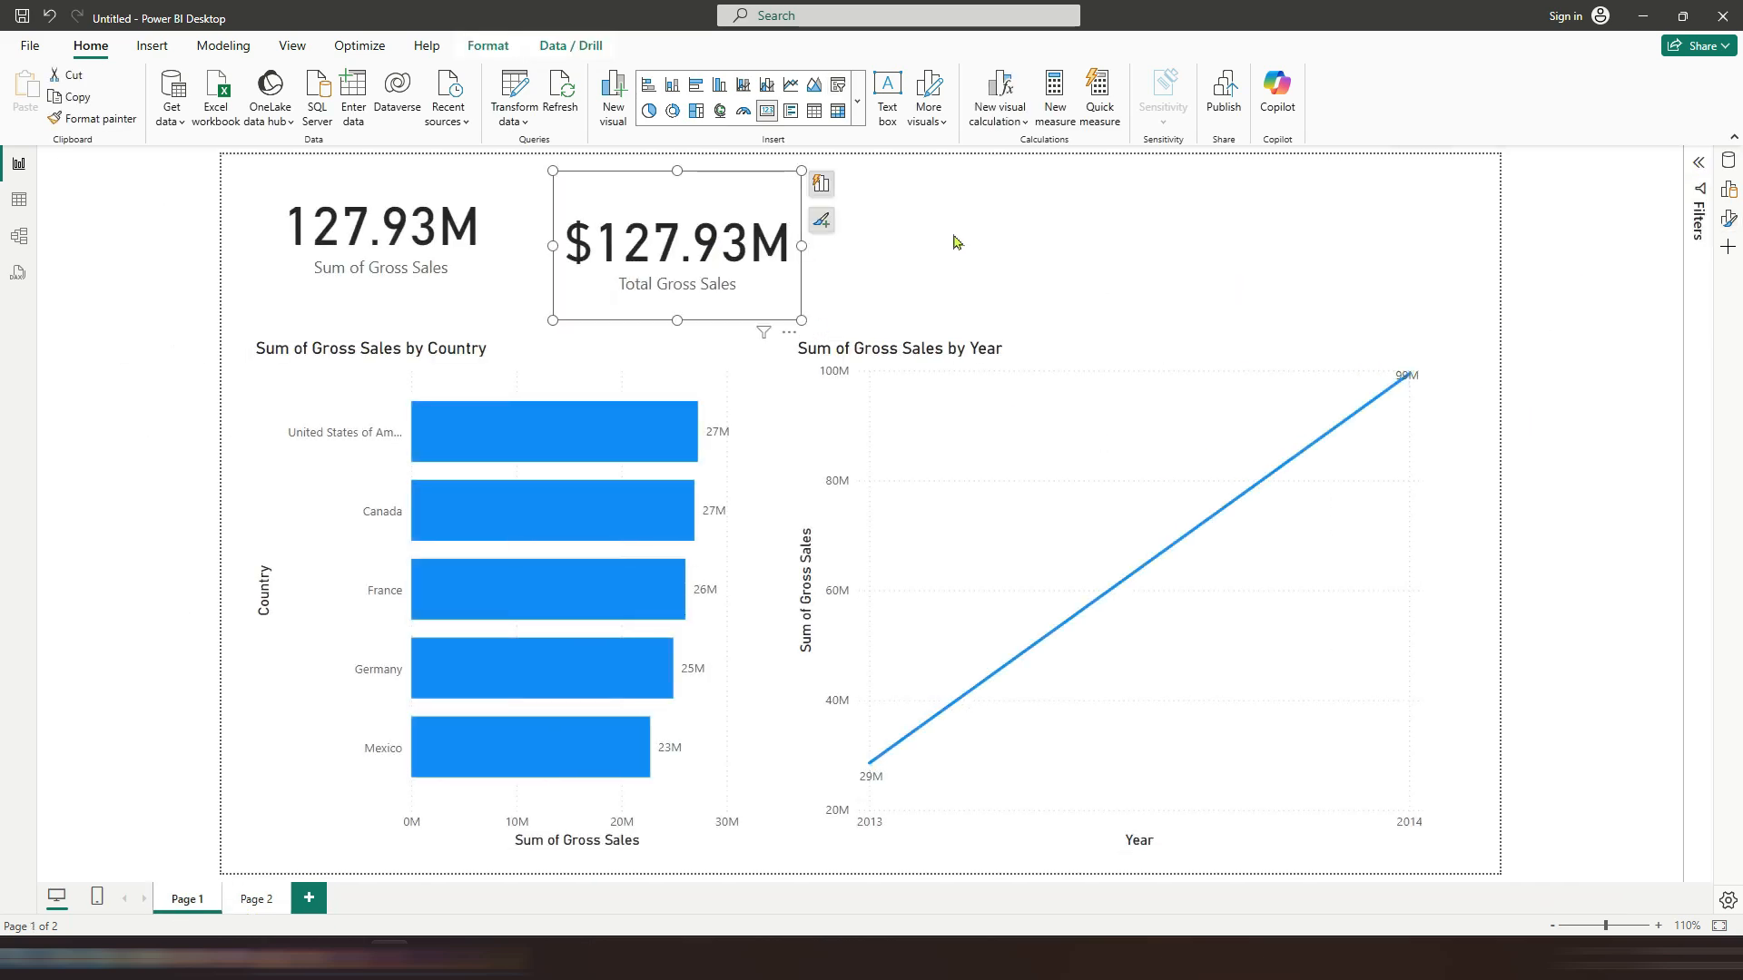
pyautogui.click(953, 235)
# Step: Insert a treemap visual in the top-right area and shrink it from its lower-left corner
pyautogui.click(858, 114)
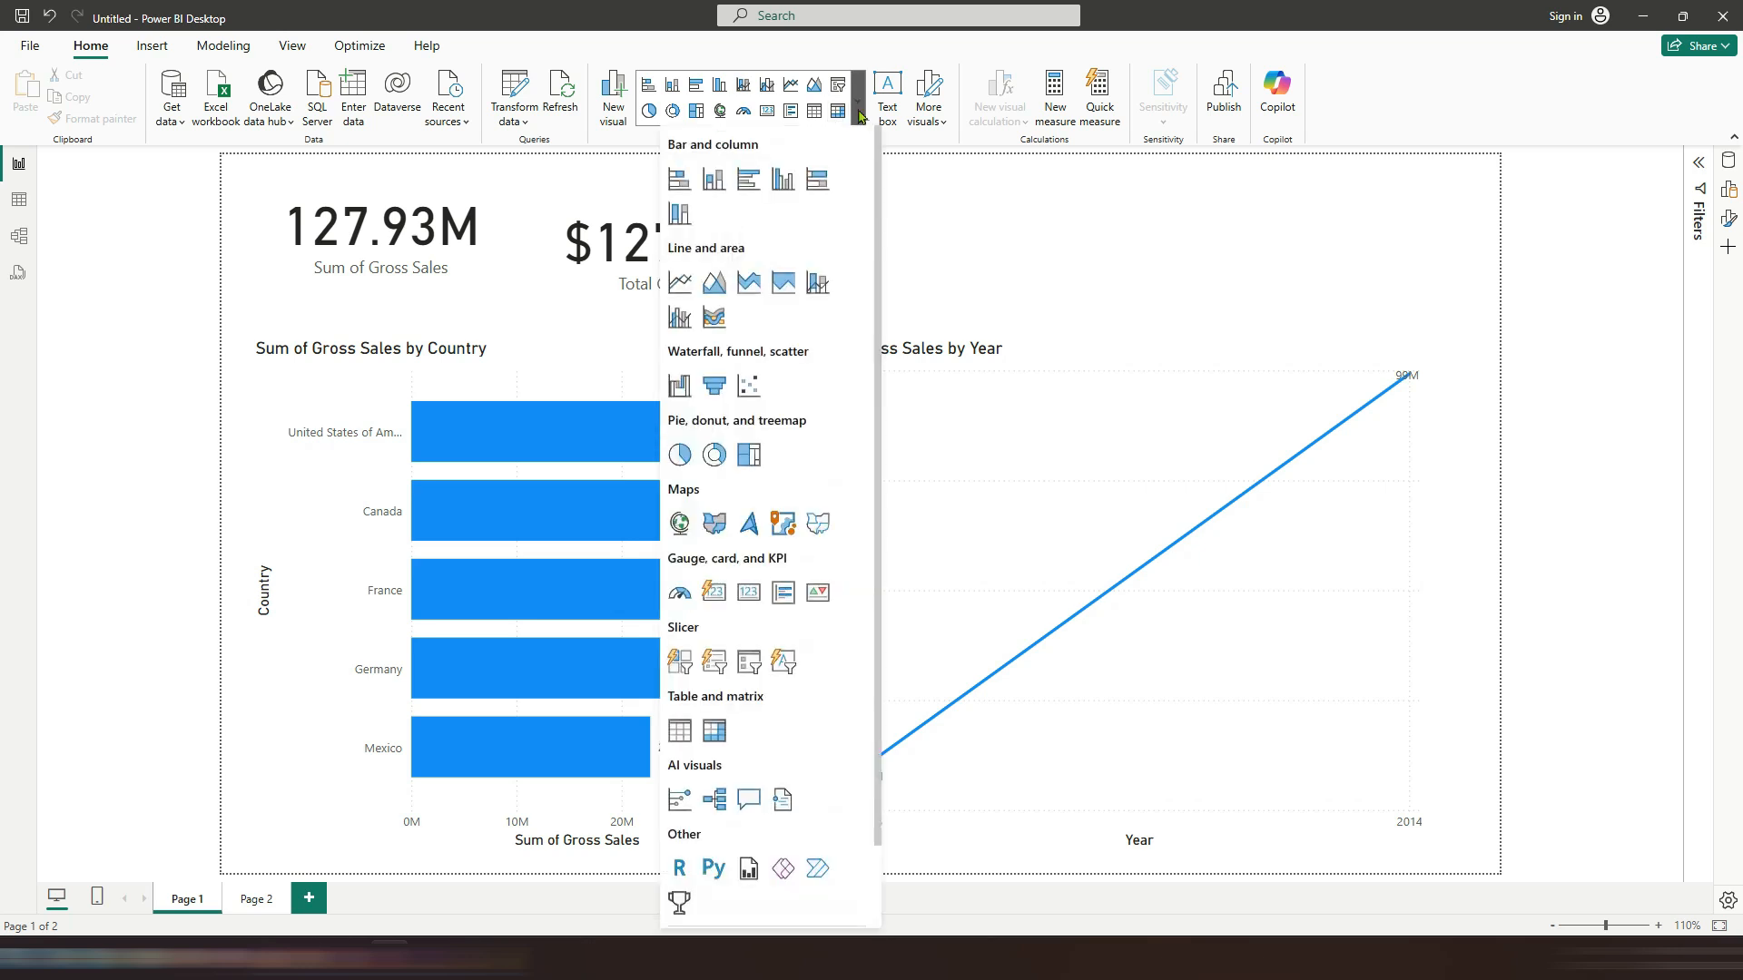
pyautogui.click(756, 456)
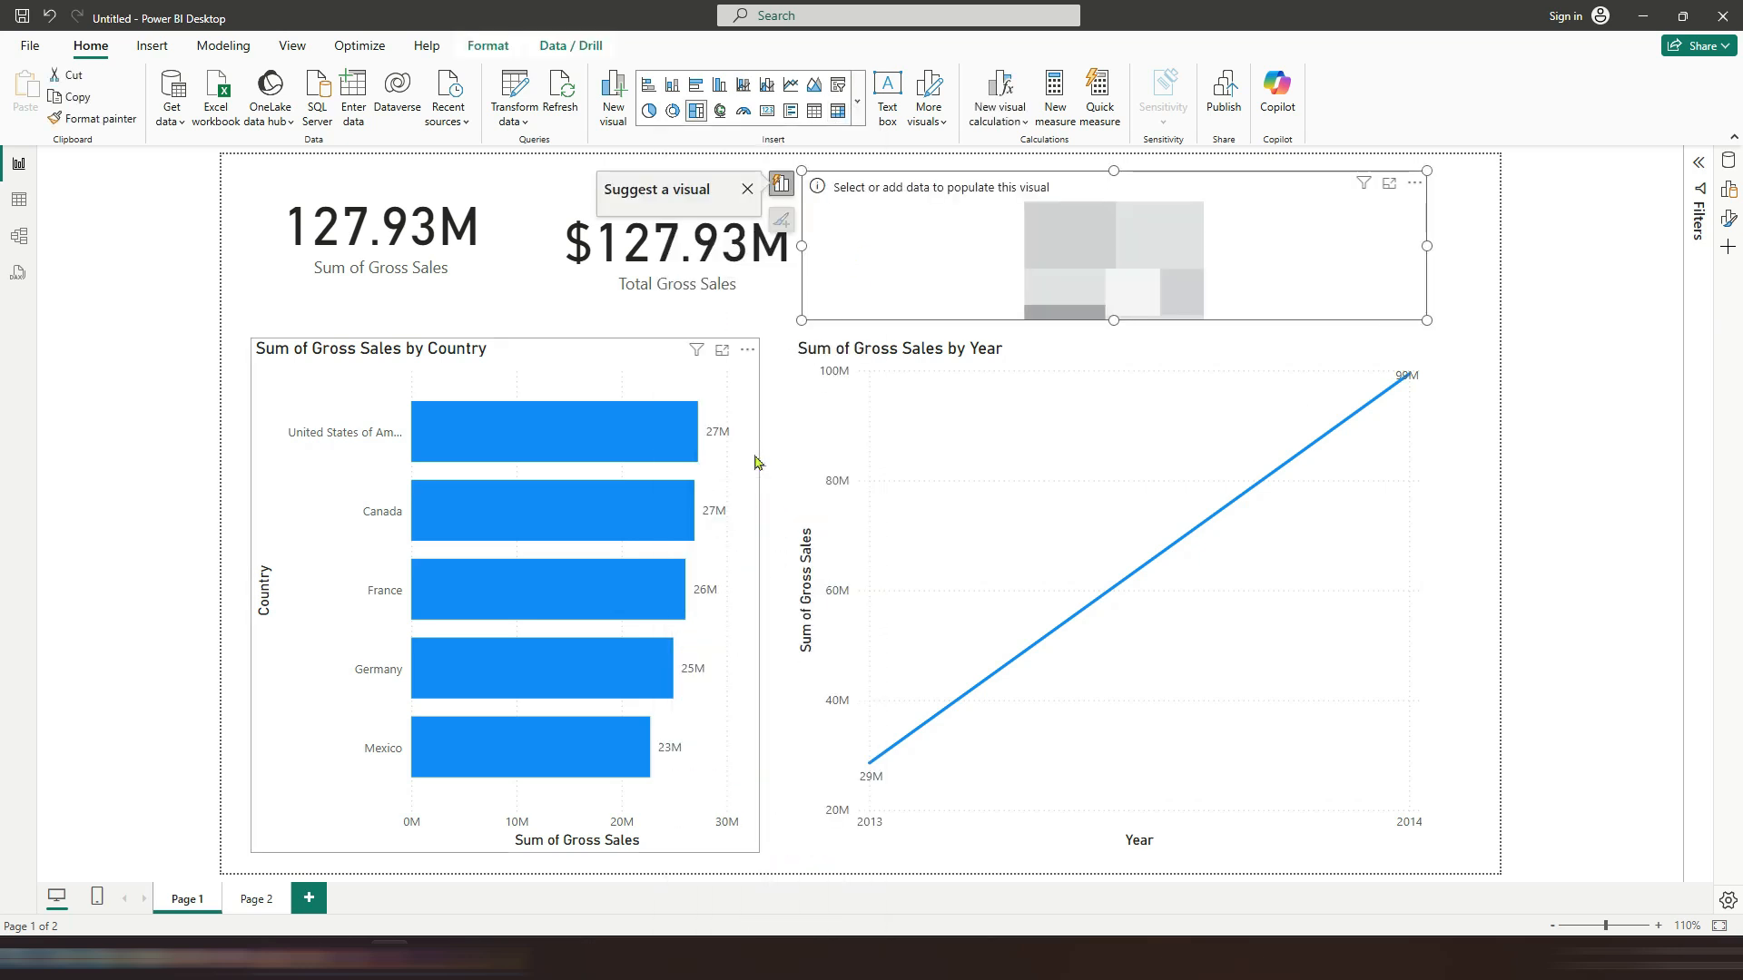
pyautogui.moveTo(805, 322); pyautogui.dragTo(893, 299)
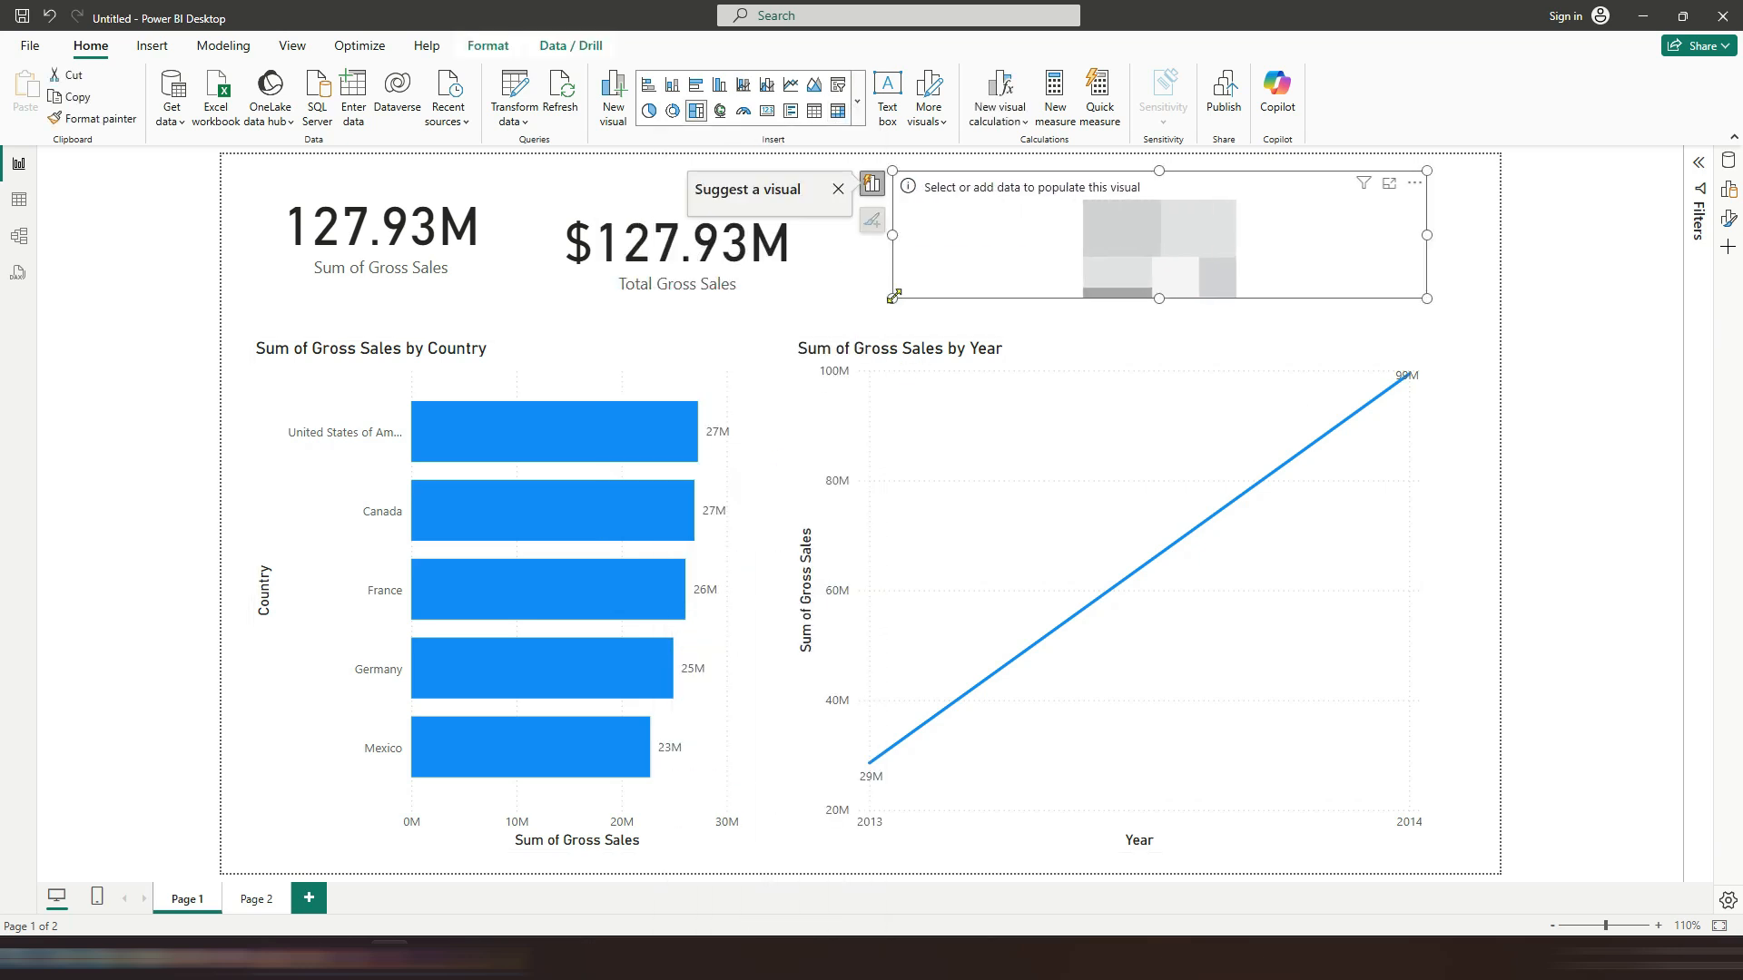
# Step: Add Country as the treemap's category and Total Gross Sales as its values
pyautogui.click(1725, 163)
pyautogui.click(1596, 292)
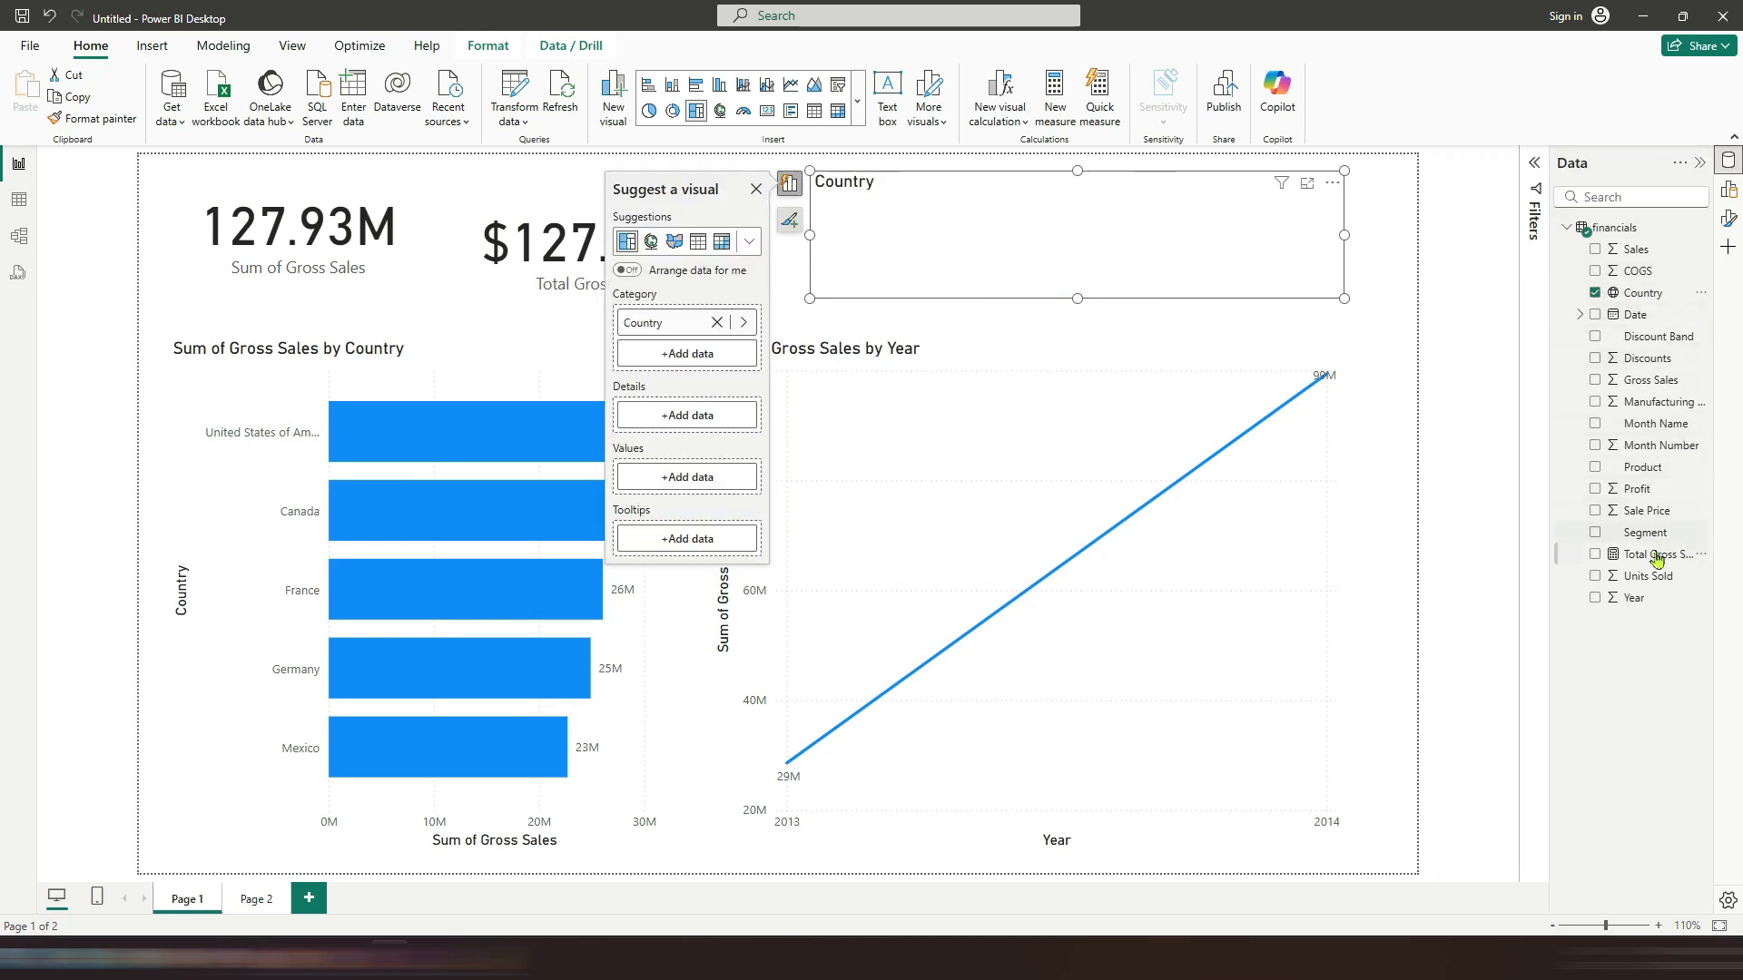
pyautogui.moveTo(1668, 567); pyautogui.dragTo(708, 494)
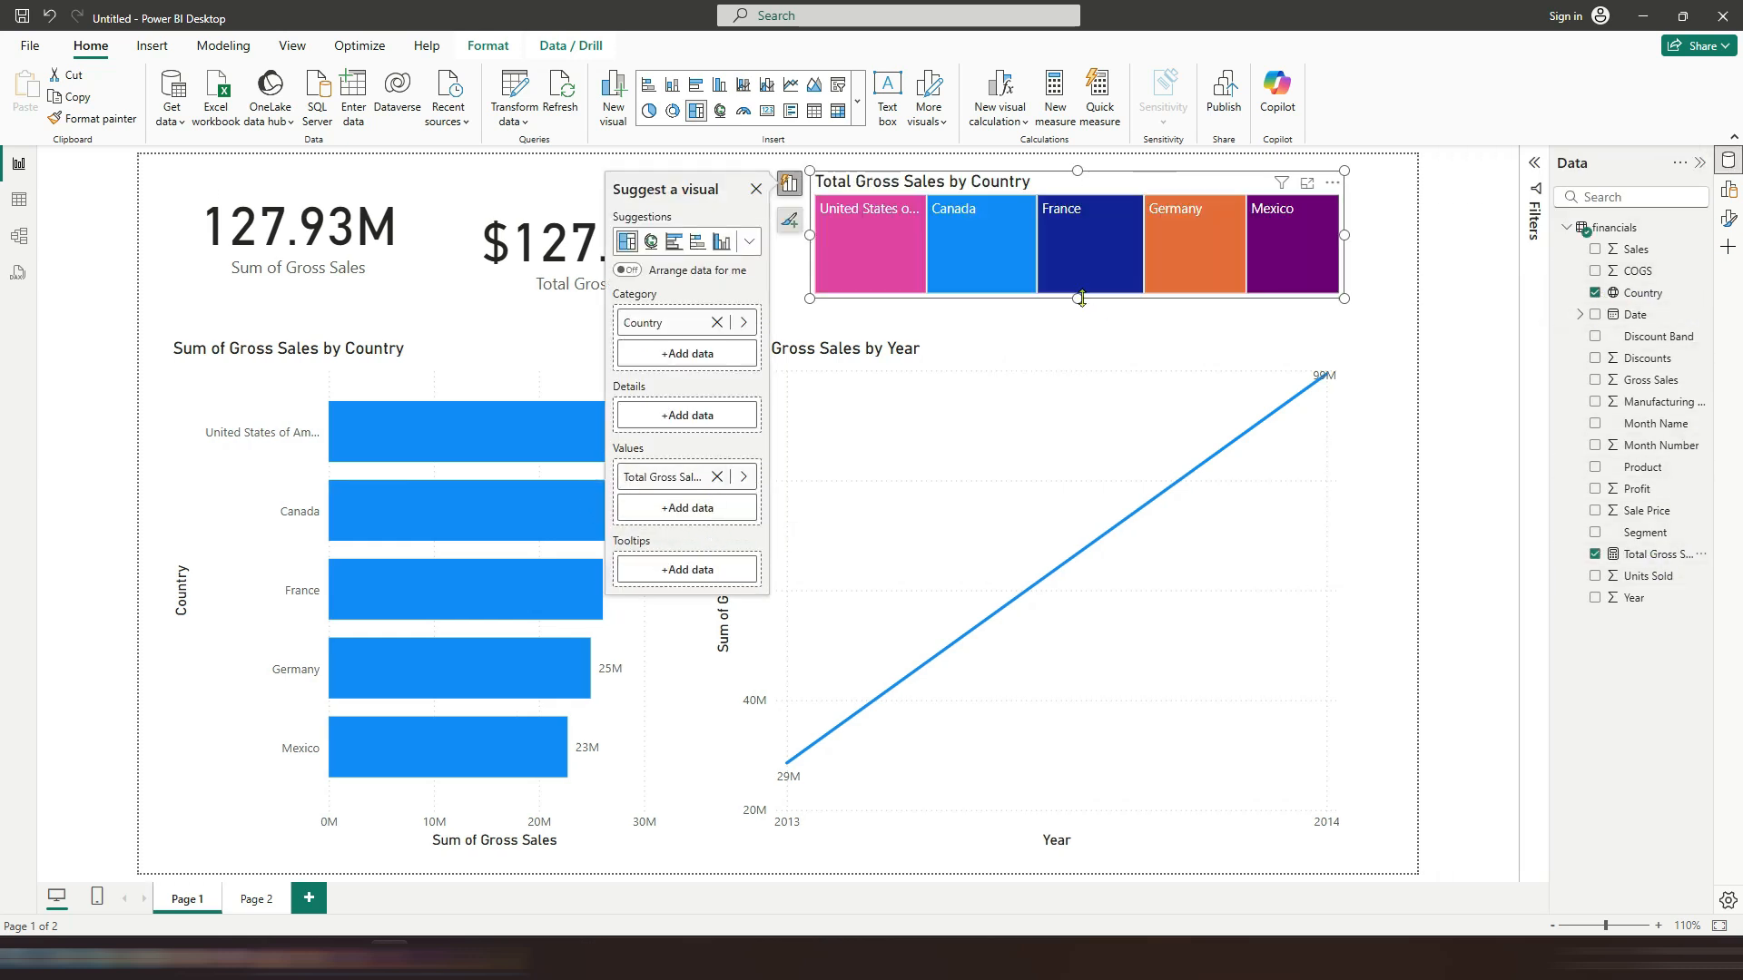
# Step: Move the line chart down and enlarge the treemap to fill the top-right area of the page
pyautogui.click(1048, 360)
pyautogui.moveTo(1028, 339); pyautogui.dragTo(1048, 554)
pyautogui.moveTo(1016, 271); pyautogui.dragTo(957, 261)
pyautogui.moveTo(1011, 320); pyautogui.dragTo(1055, 495)
pyautogui.moveTo(1279, 331); pyautogui.dragTo(1401, 339)
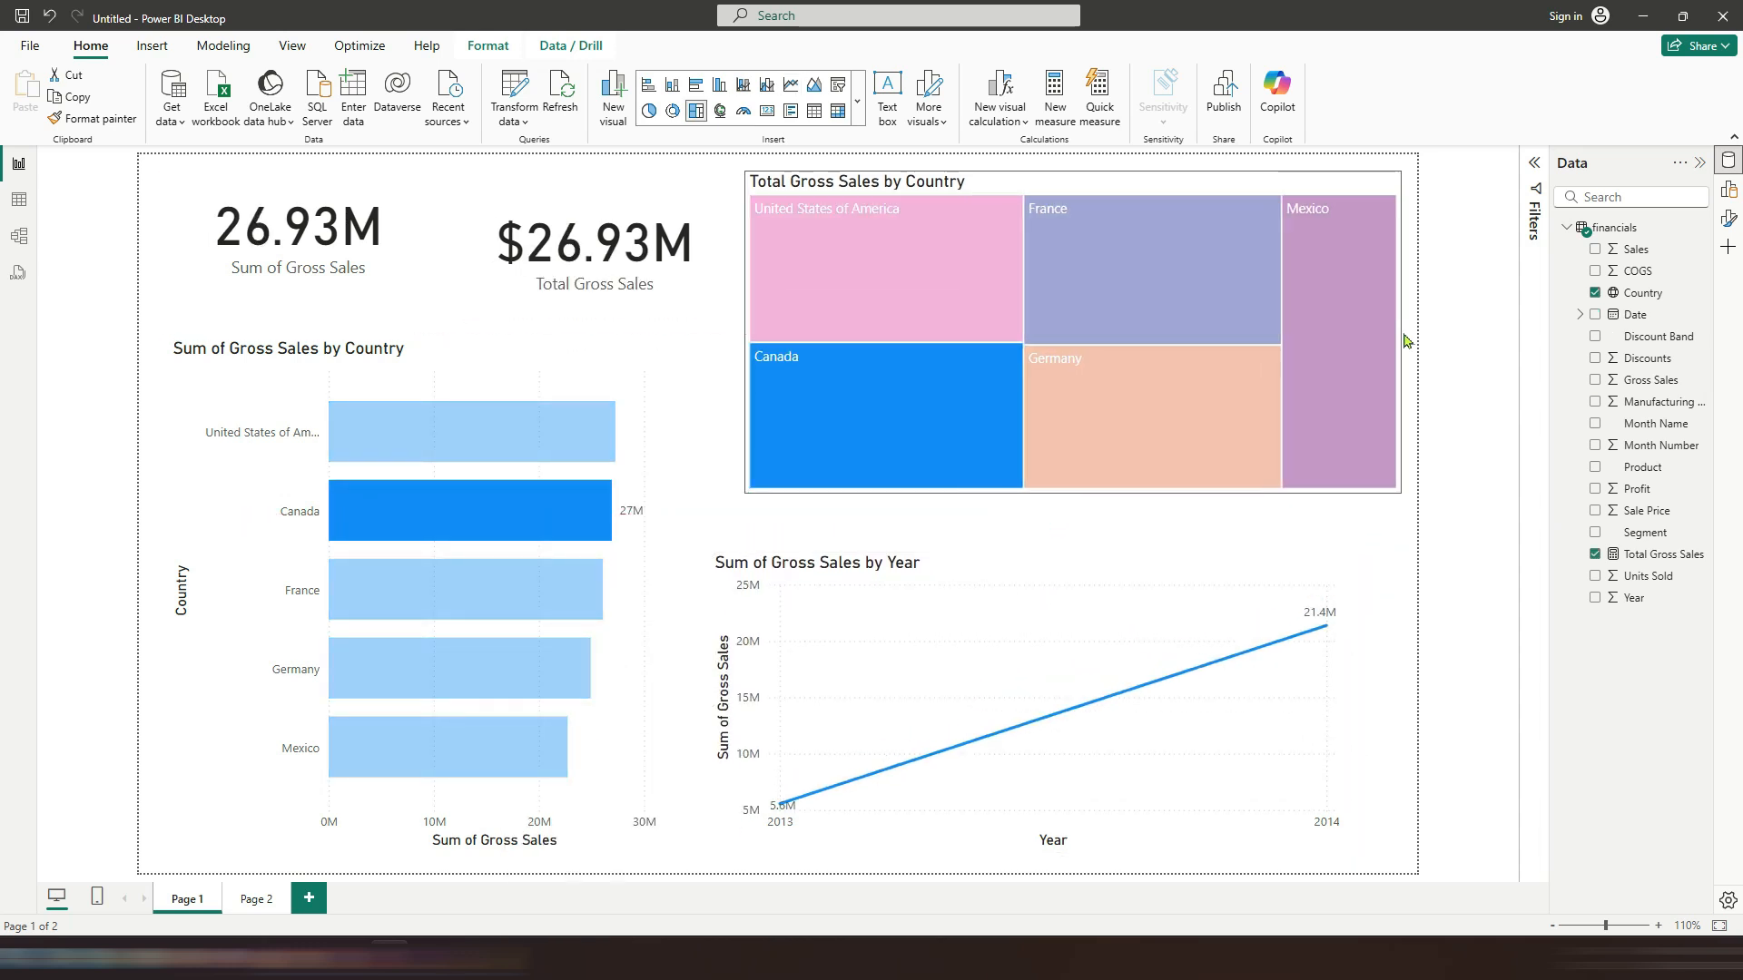
# Step: Cross-filter the page by selecting treemap tiles and bar chart bars, then clear the selection
pyautogui.click(717, 258)
pyautogui.click(867, 210)
pyautogui.click(884, 252)
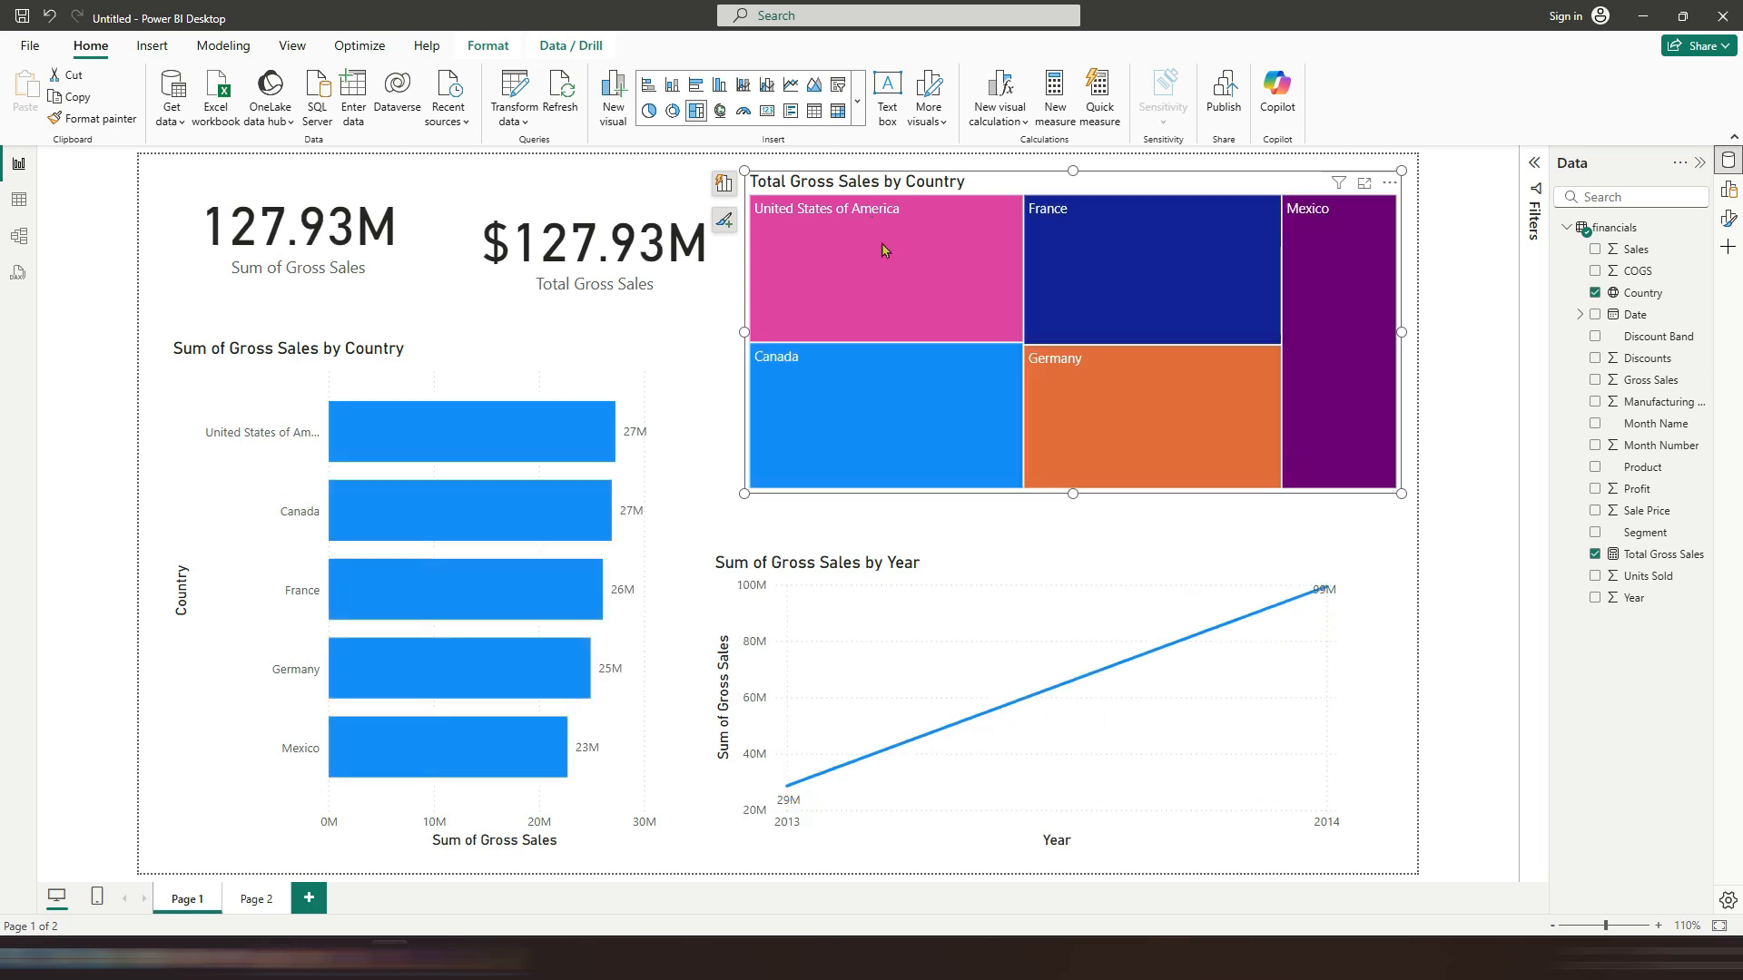
pyautogui.click(824, 424)
pyautogui.click(469, 579)
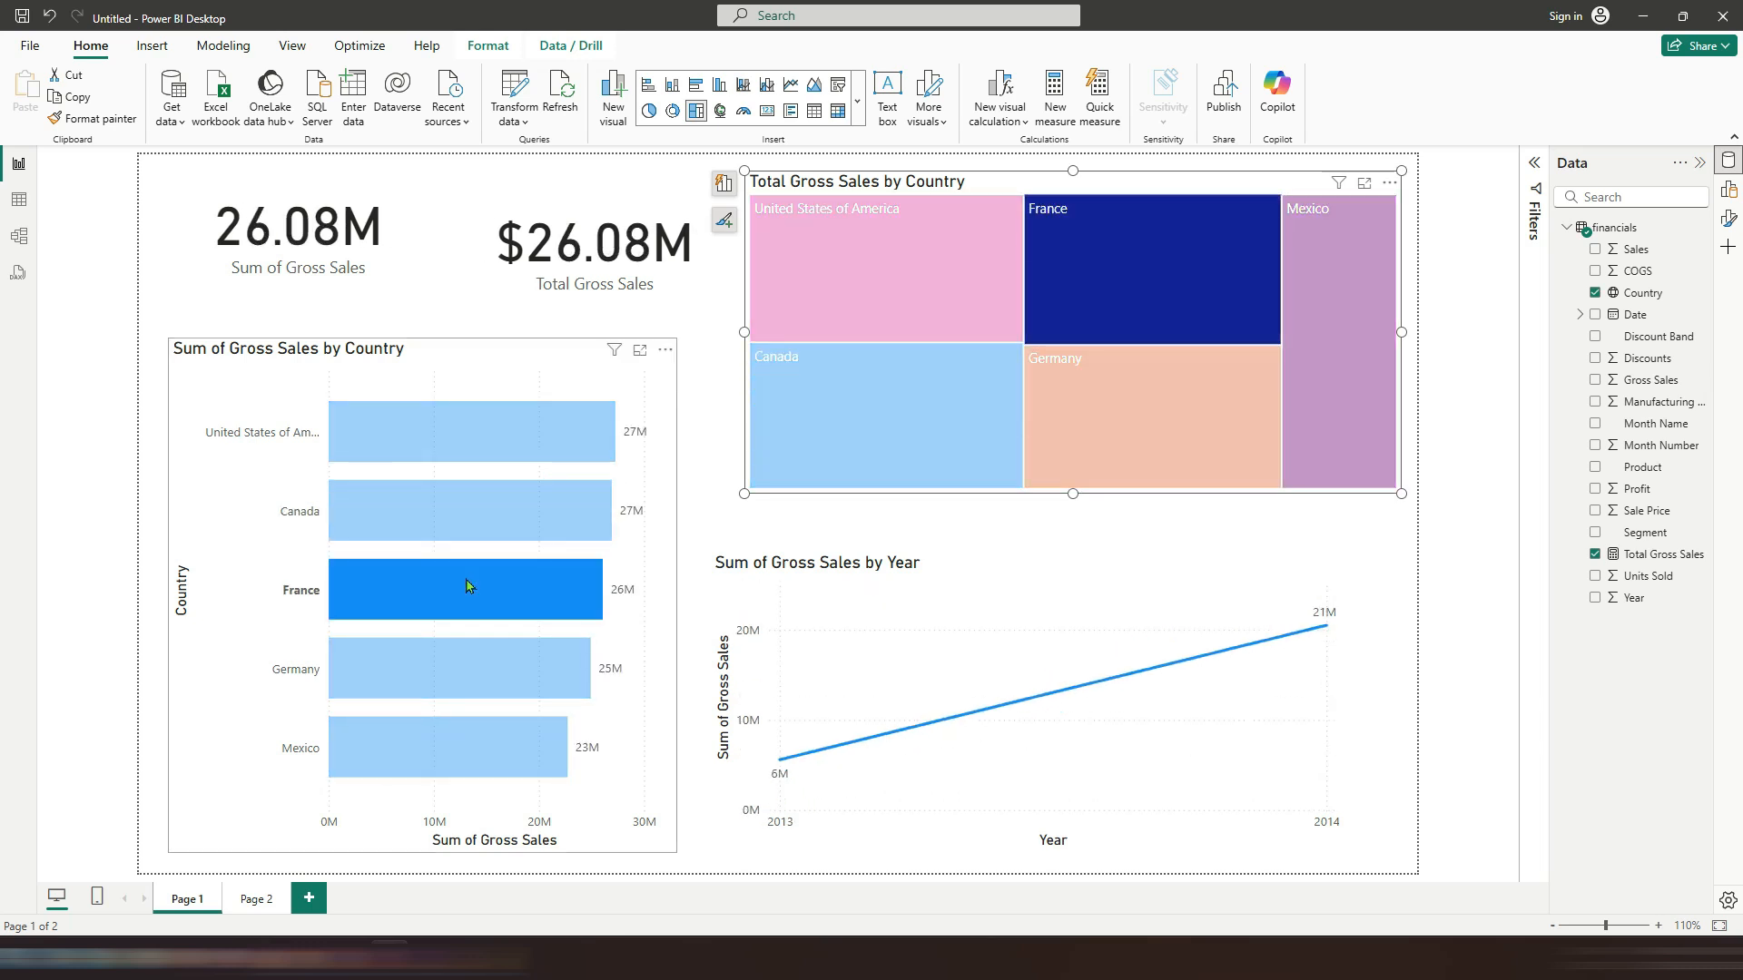
pyautogui.click(524, 524)
pyautogui.click(536, 447)
pyautogui.click(536, 447)
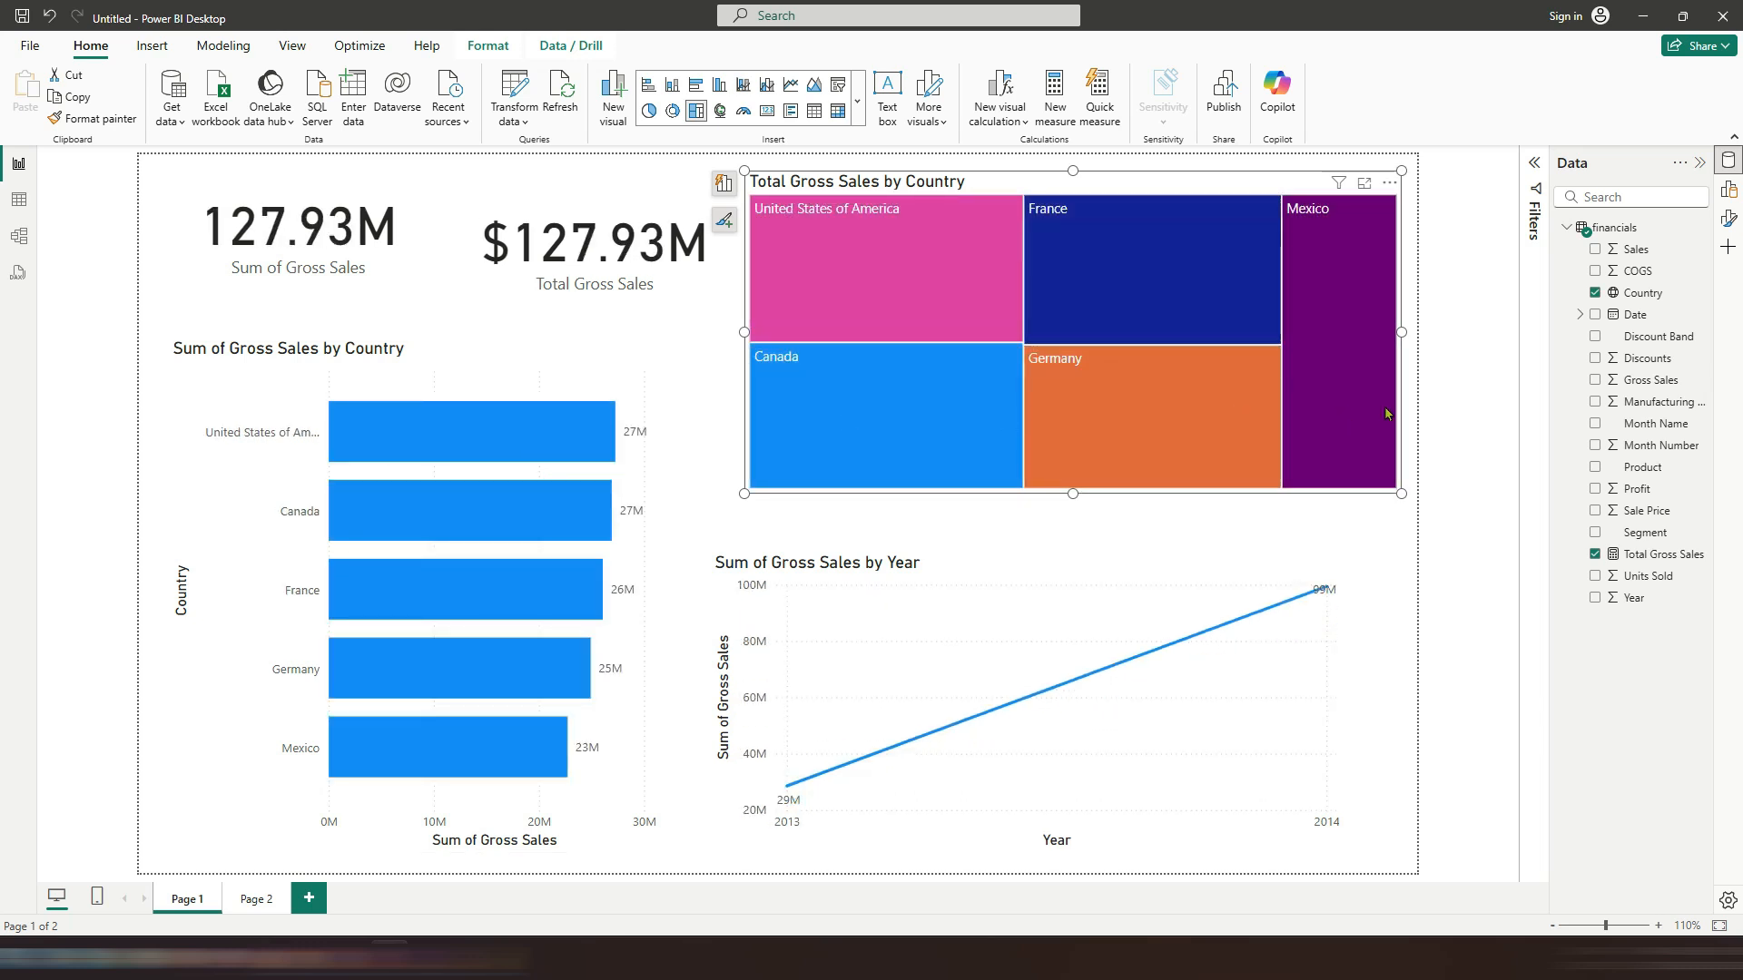
pyautogui.click(1388, 413)
# Step: Turn on data labels for the treemap
pyautogui.click(1728, 218)
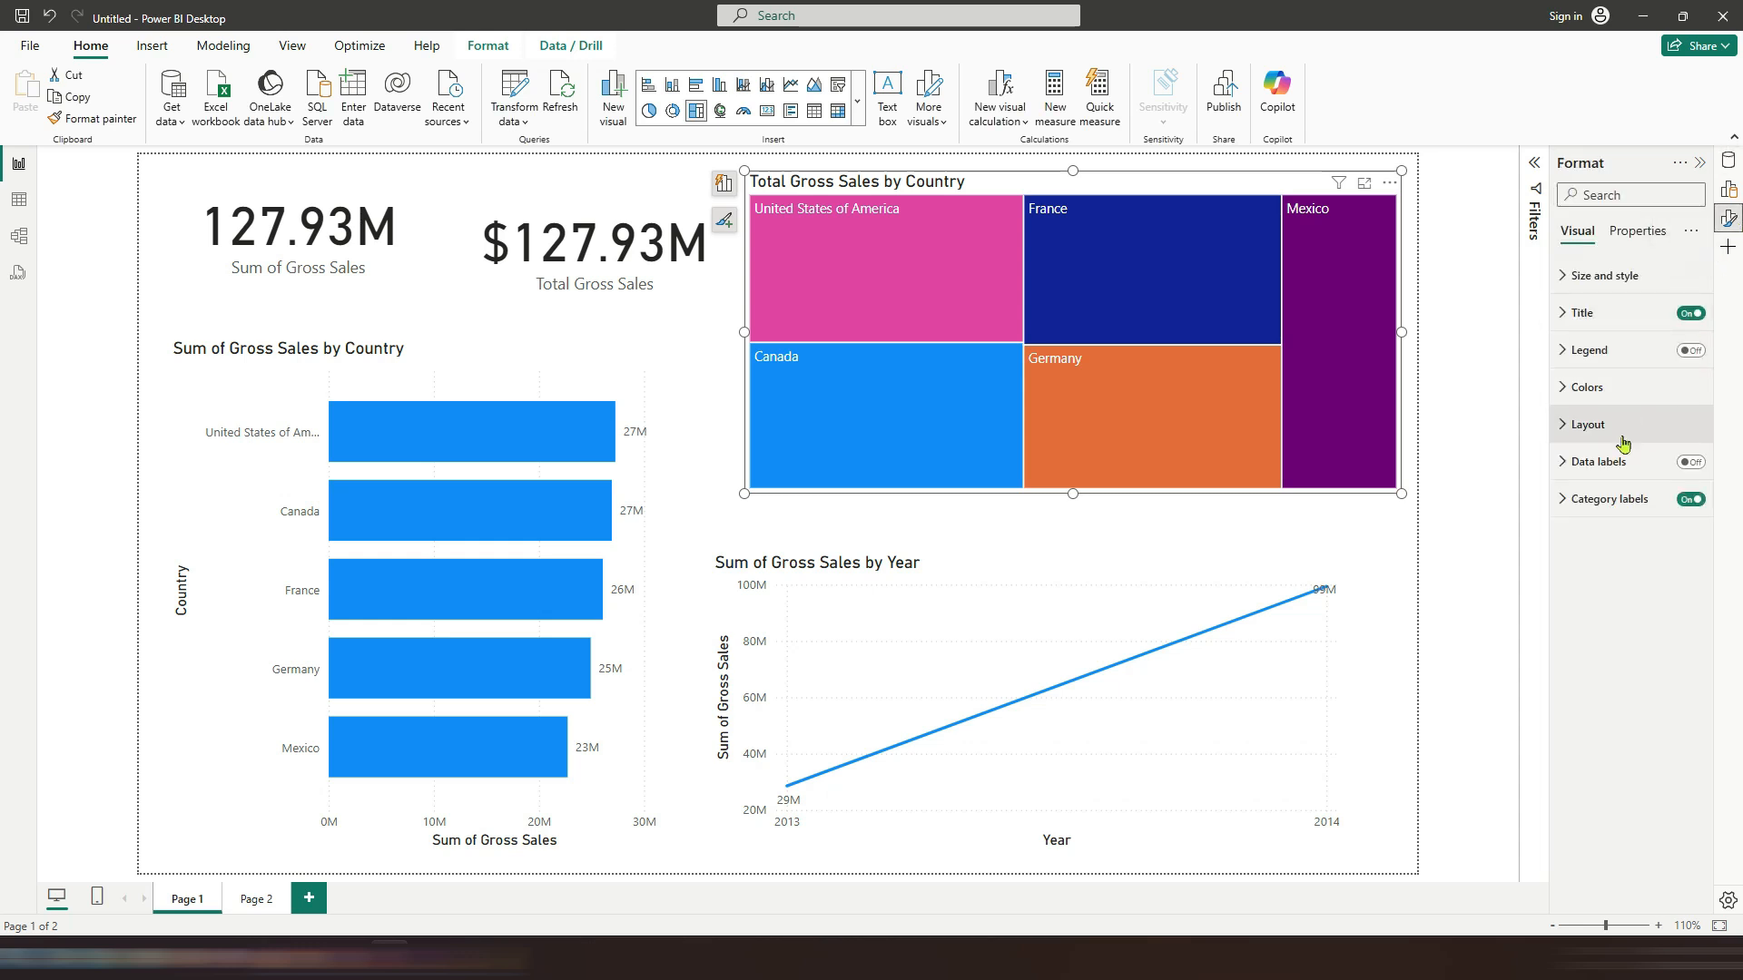
pyautogui.click(1690, 462)
pyautogui.click(1414, 422)
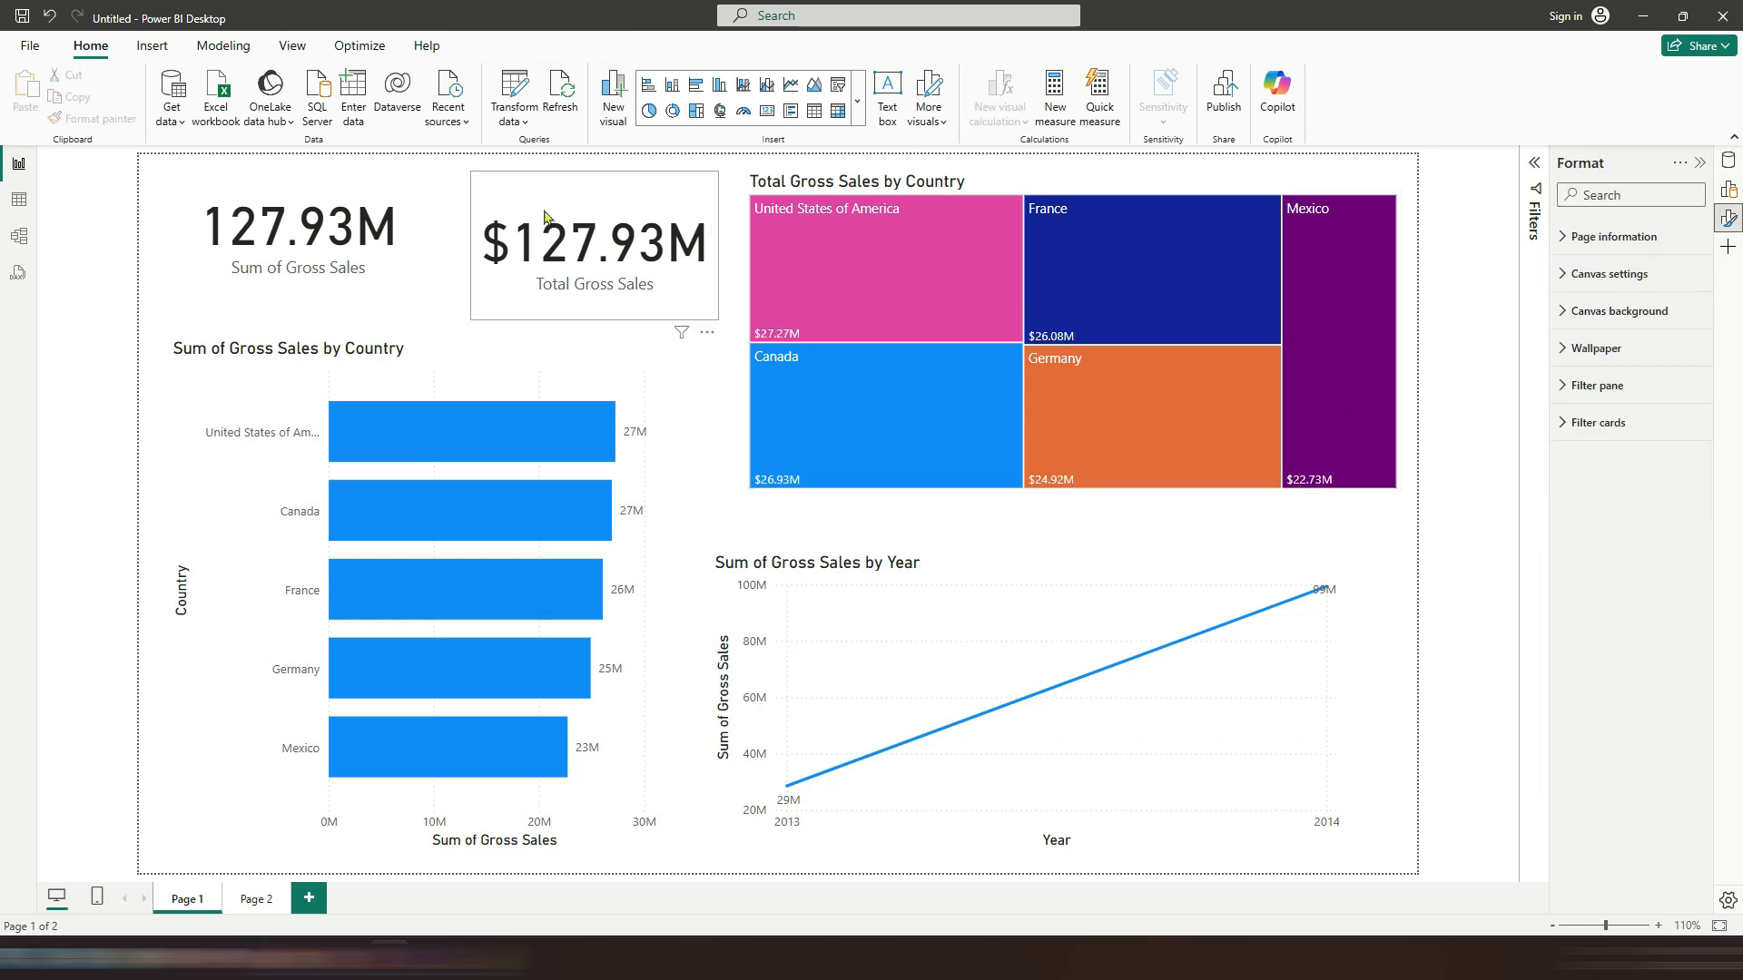
# Step: Delete the Sum of Gross Sales card
pyautogui.click(354, 277)
pyautogui.press('Delete')
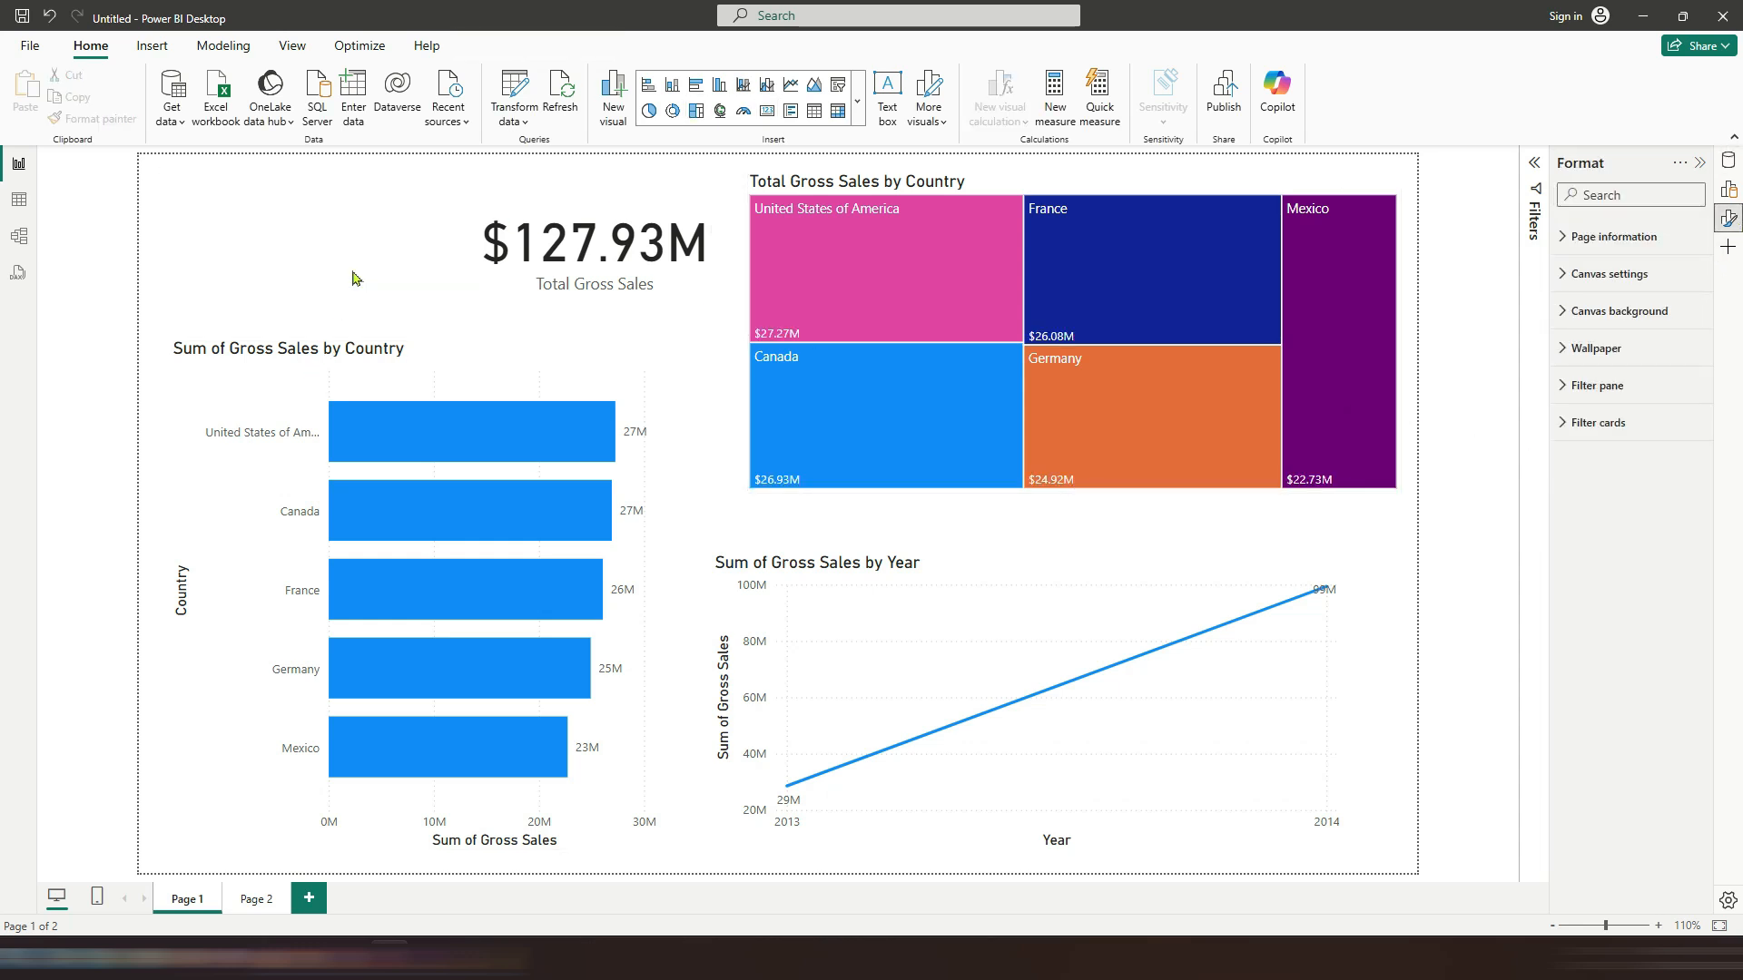
# Step: Move the Total Gross Sales card to the top-left corner and place a copy of it beside it
pyautogui.moveTo(635, 218); pyautogui.dragTo(332, 219)
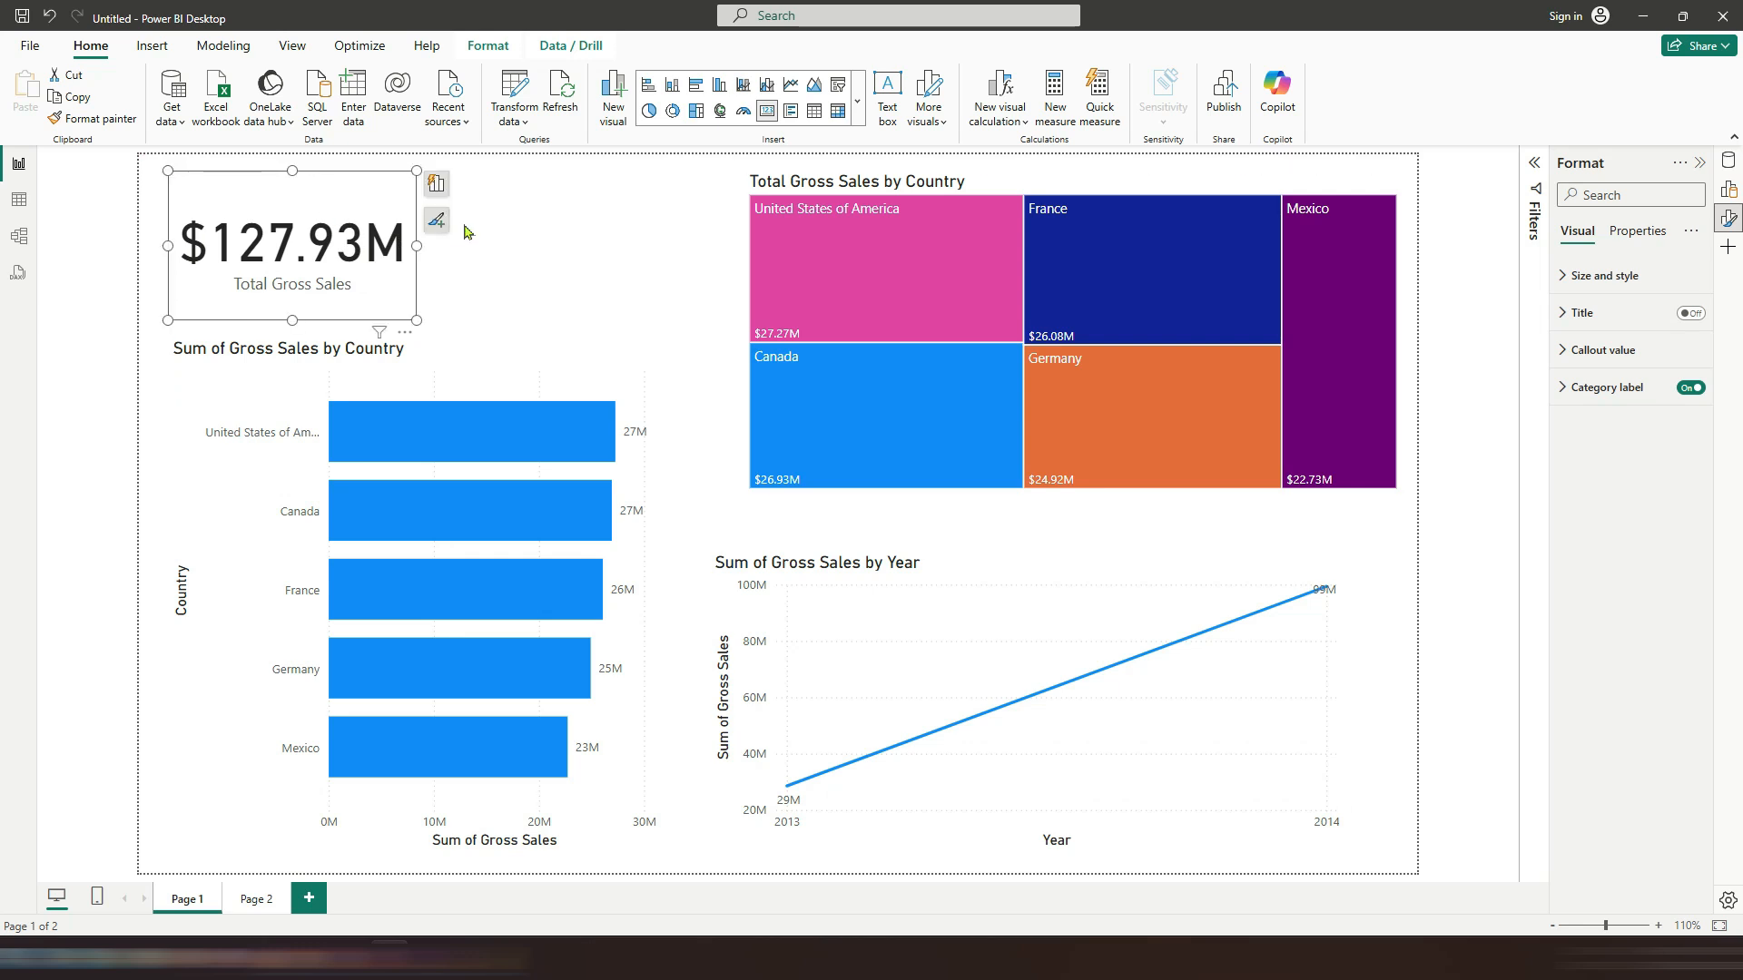
pyautogui.rightClick(404, 281)
pyautogui.click(617, 330)
pyautogui.rightClick(564, 272)
pyautogui.click(599, 273)
pyautogui.moveTo(399, 193); pyautogui.dragTo(673, 181)
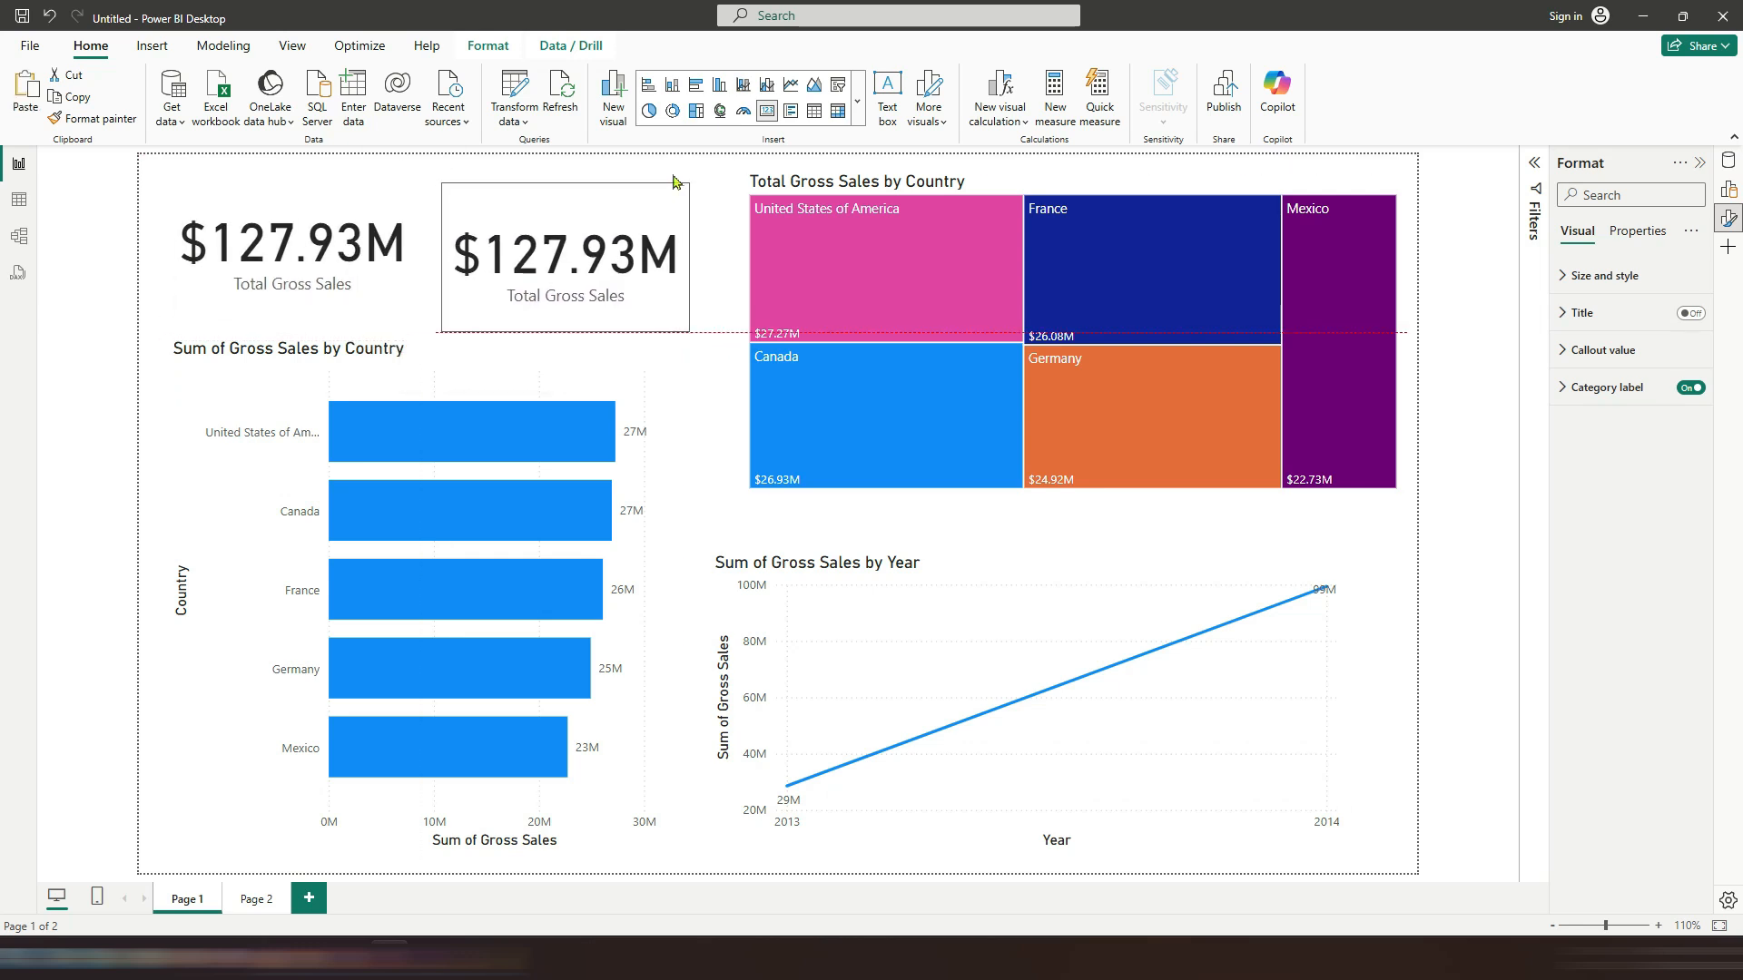
# Step: Change the copied card's field to Units Sold
pyautogui.click(709, 196)
pyautogui.click(876, 340)
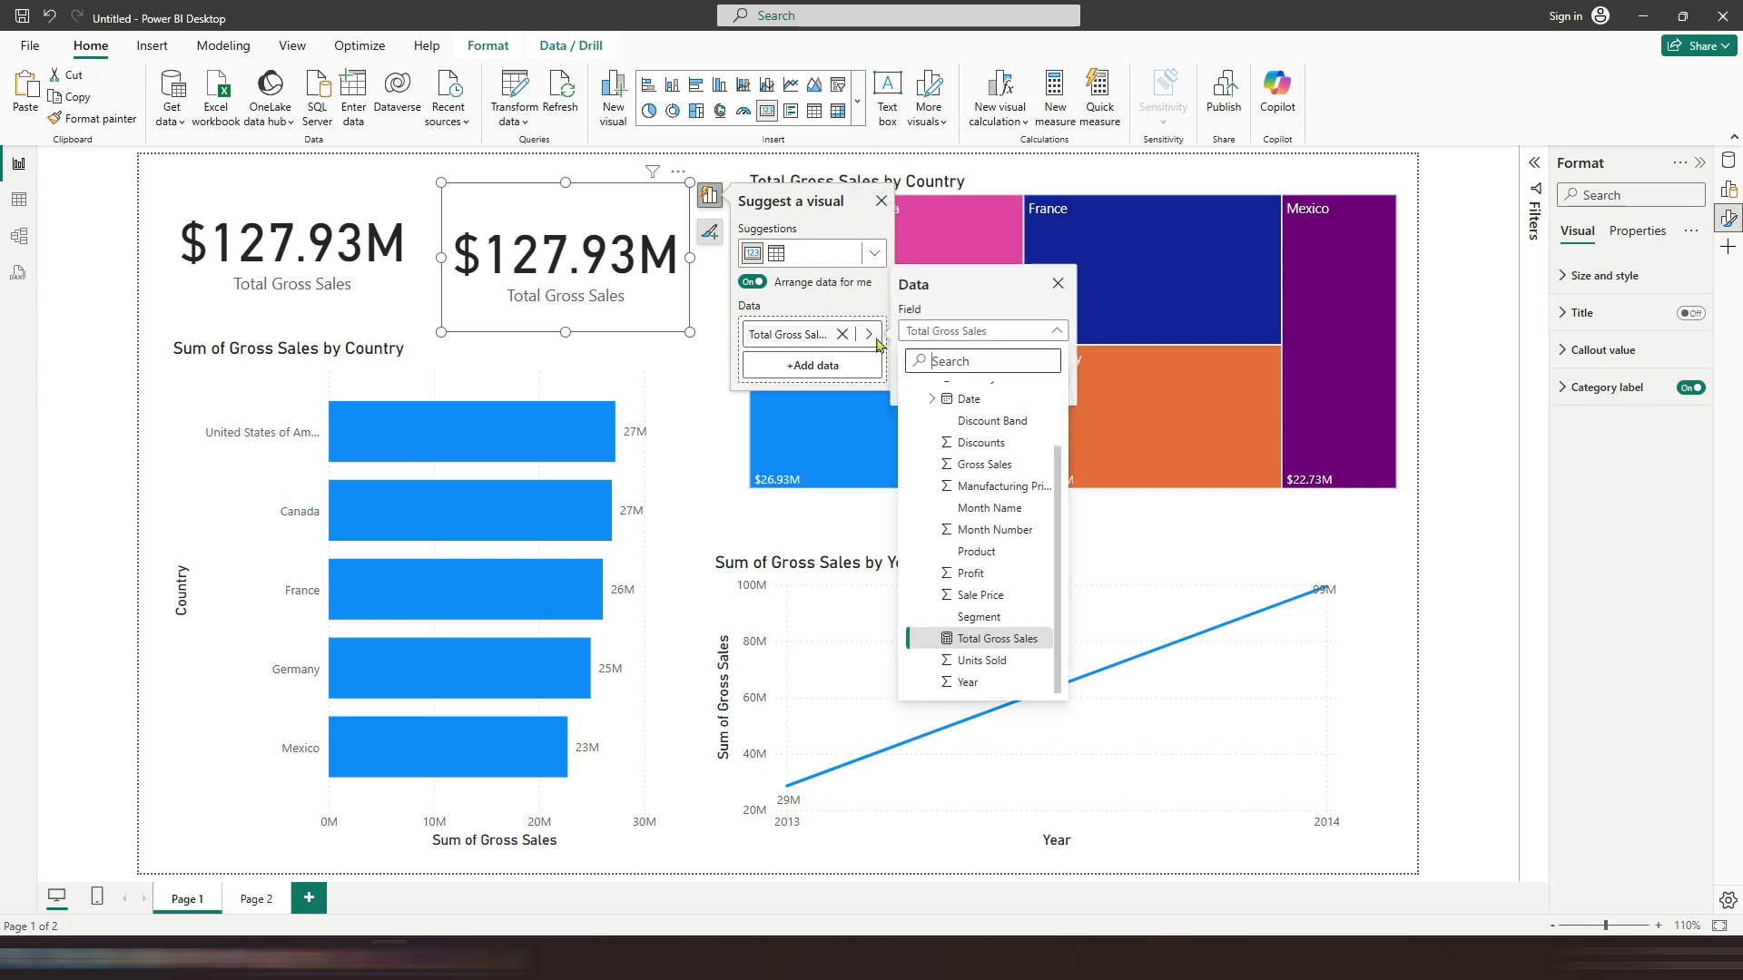
pyautogui.click(983, 661)
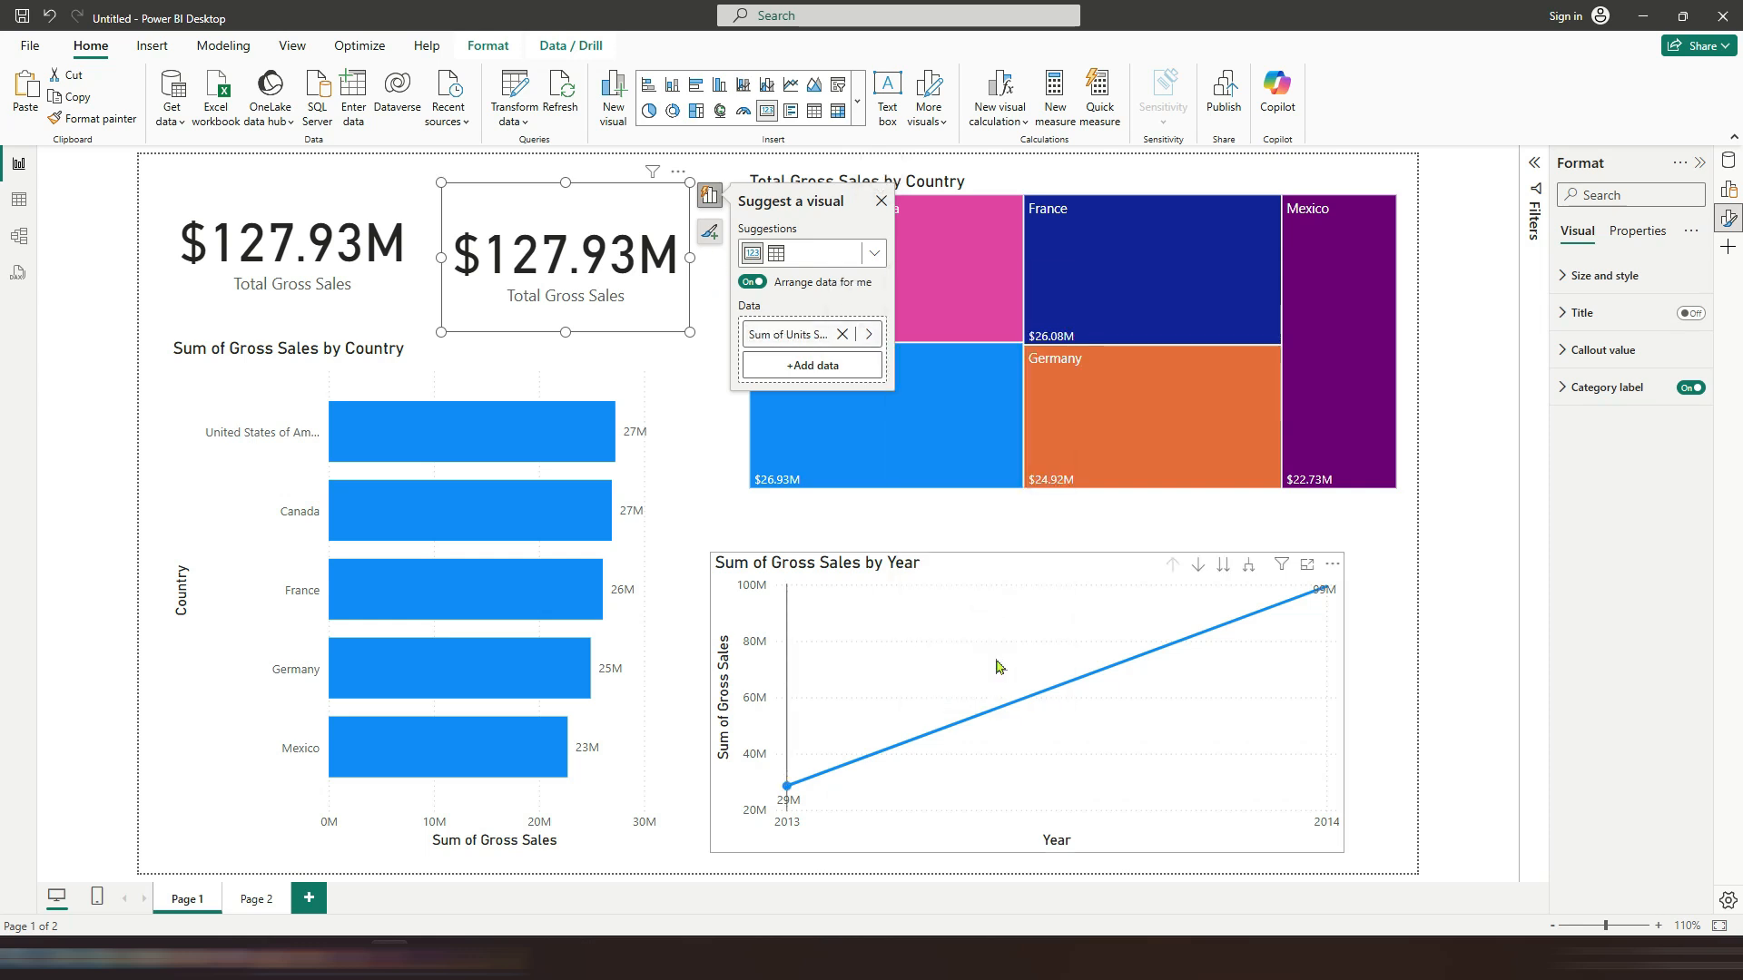
pyautogui.click(686, 356)
# Step: Cross-filter the cards and charts by selecting treemap country tiles, then clear the selection
pyautogui.click(819, 290)
pyautogui.click(1089, 272)
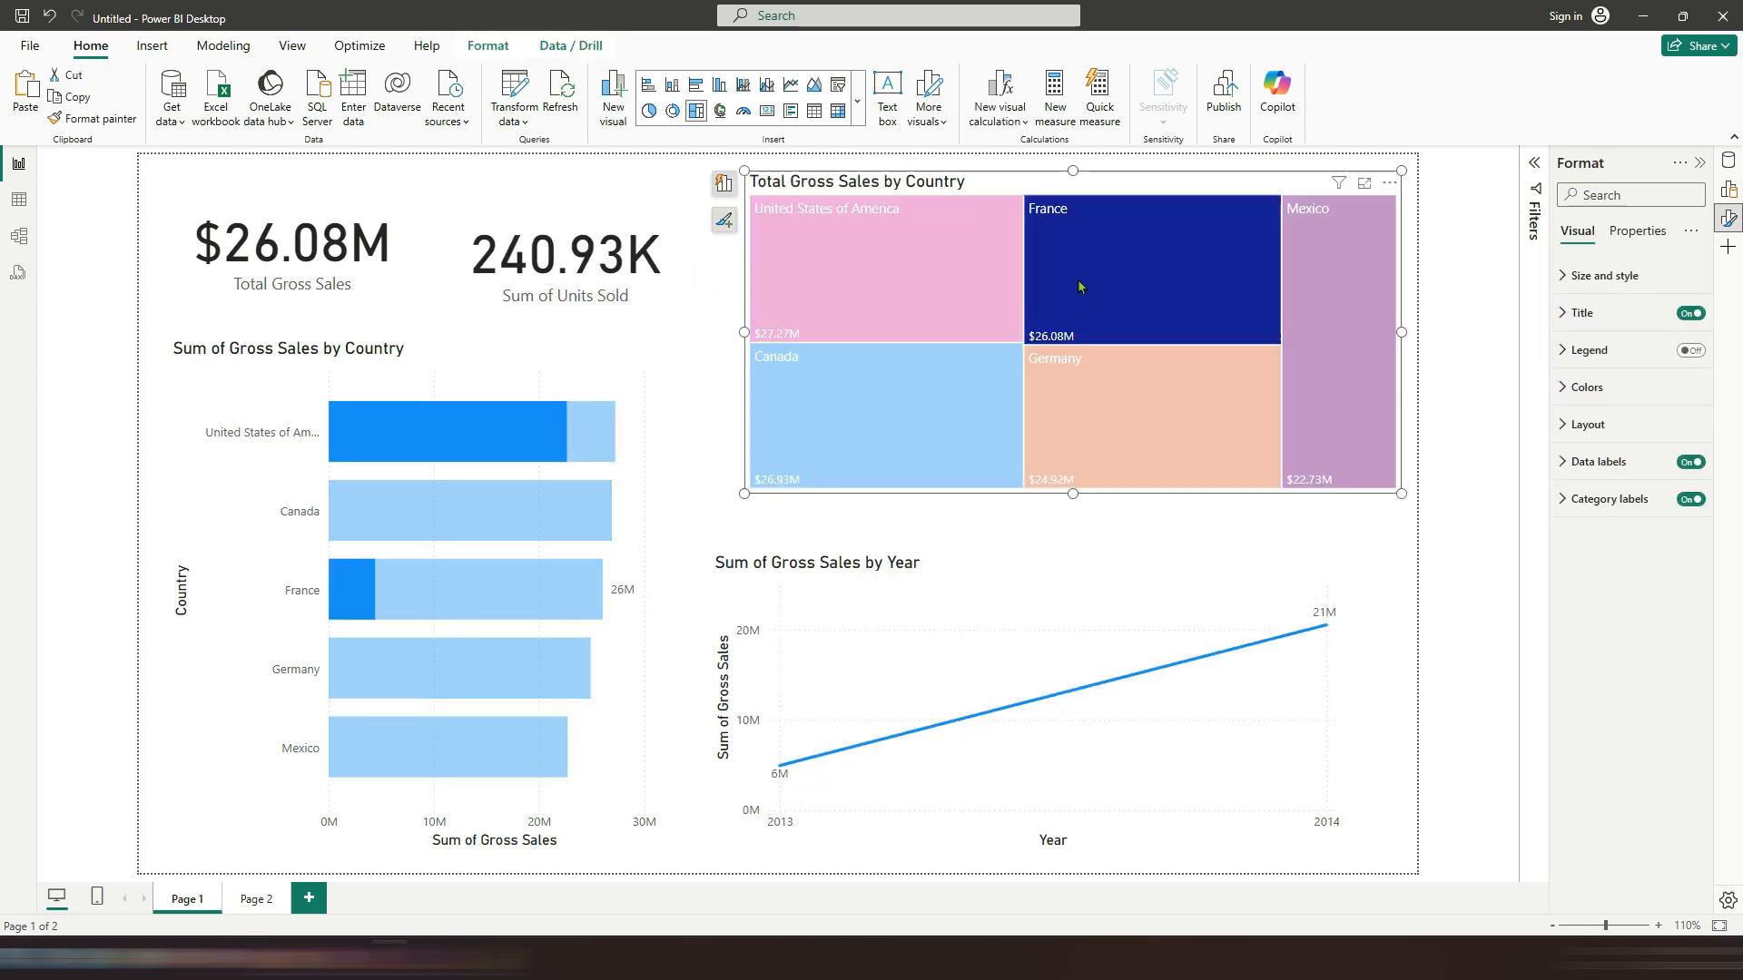
pyautogui.click(1005, 454)
pyautogui.click(1135, 446)
pyautogui.click(1316, 435)
pyautogui.click(1320, 436)
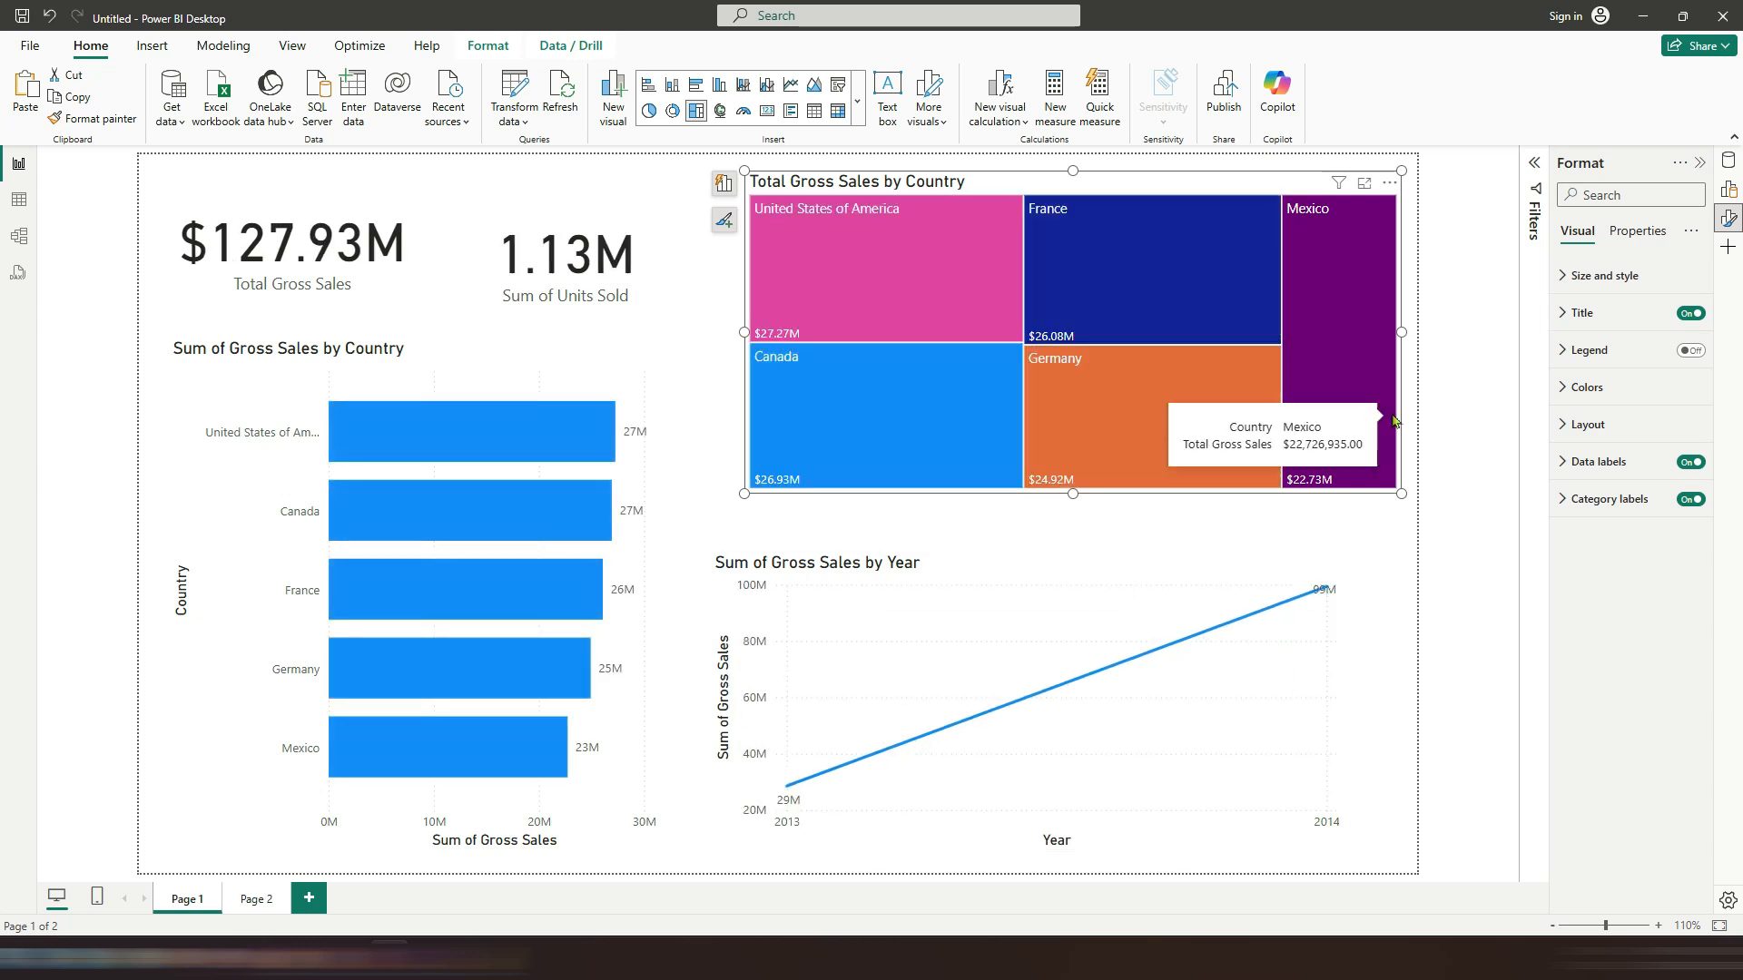
pyautogui.click(1461, 291)
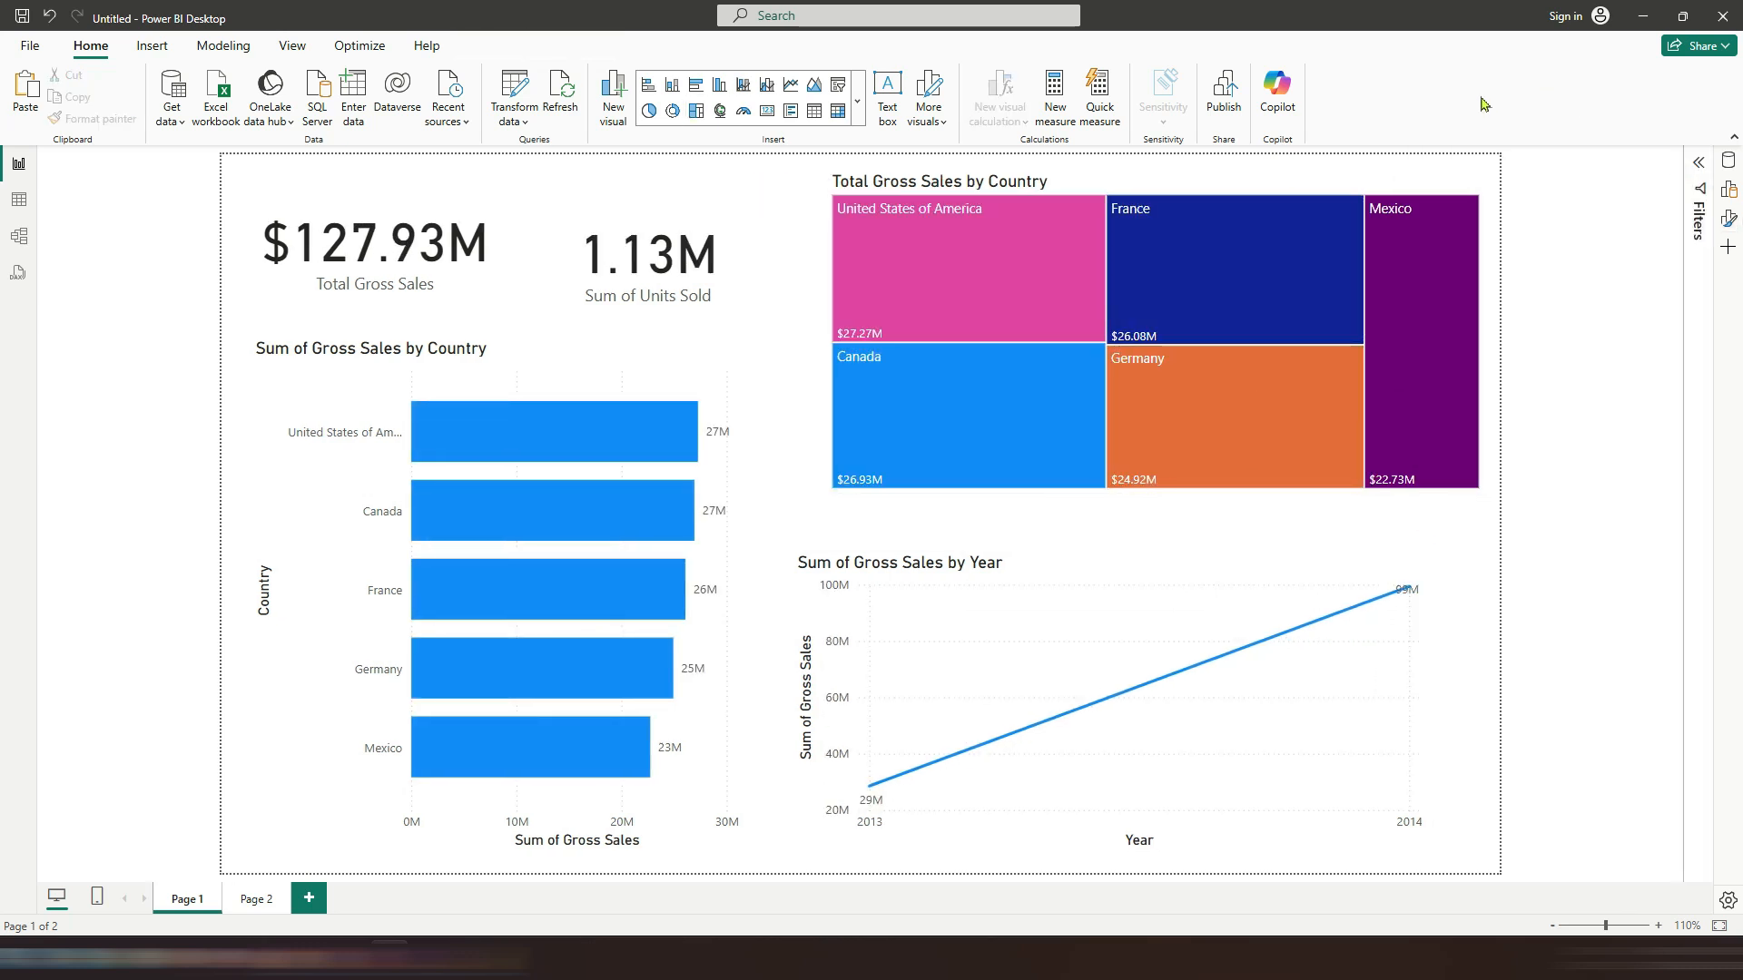